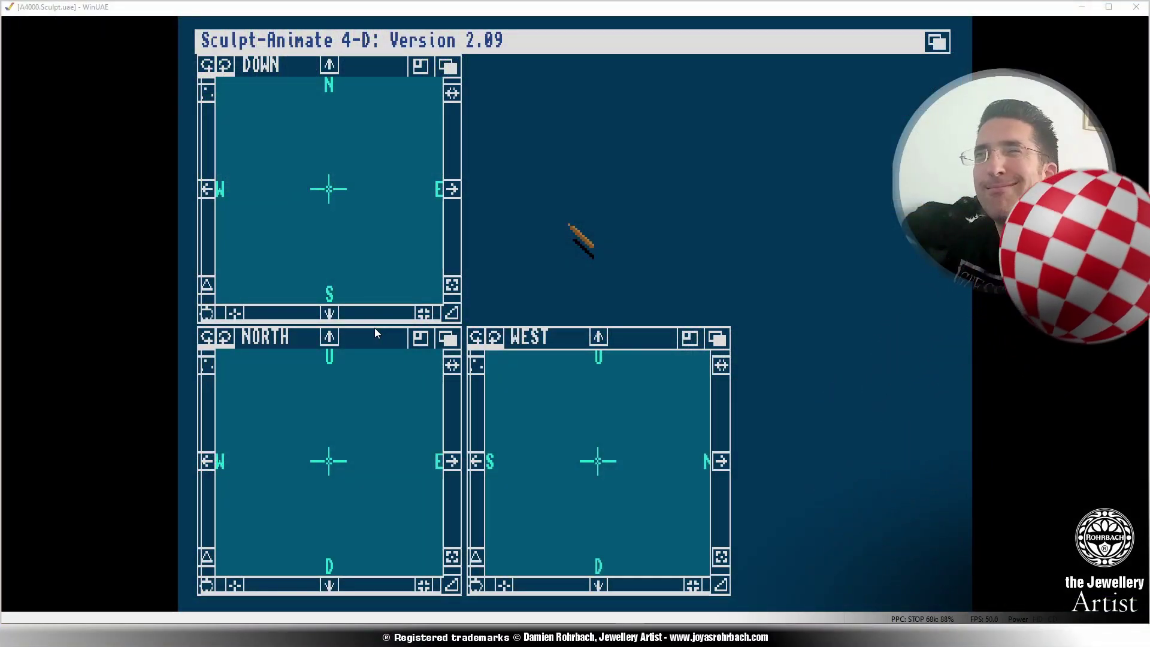
Add a starting vertex in the West view, south of and slightly above the centre mark.
{"action": "left_click", "coordinate": [529, 394]}
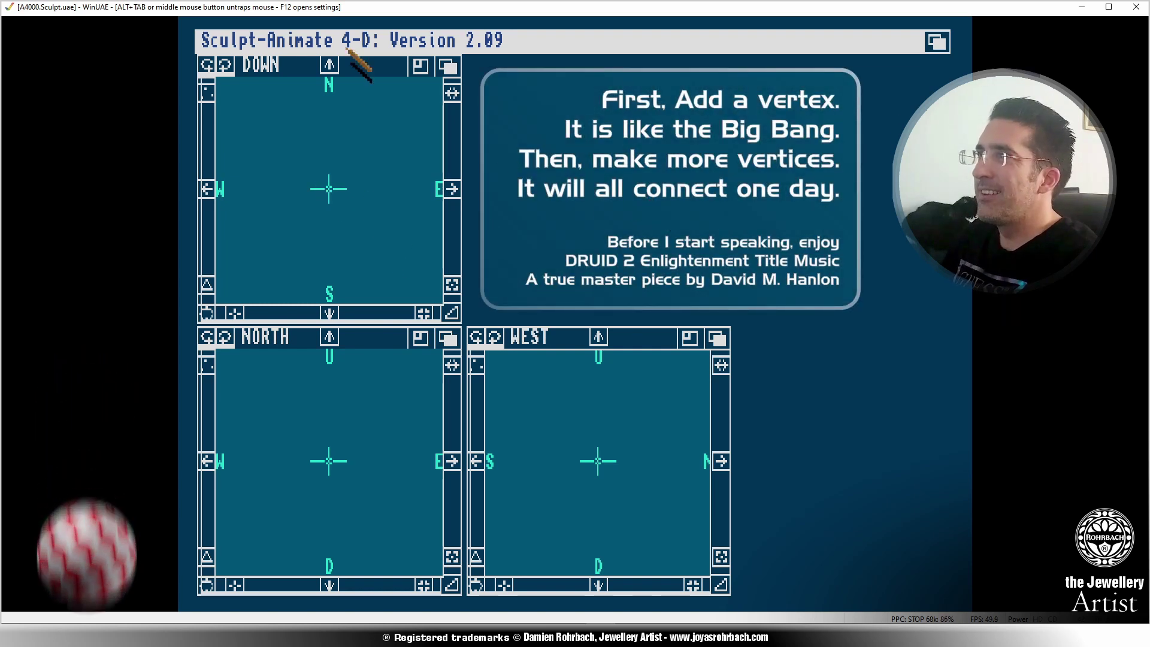
{"action": "left_click", "coordinate": [519, 441]}
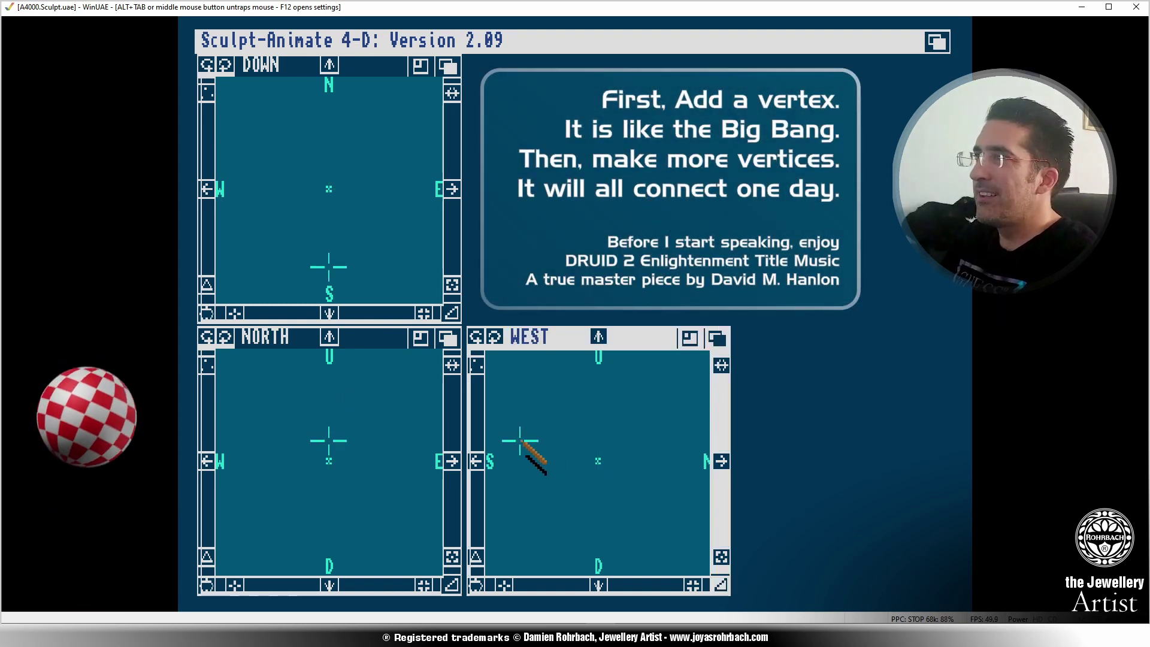
{"action": "left_click", "coordinate": [532, 441]}
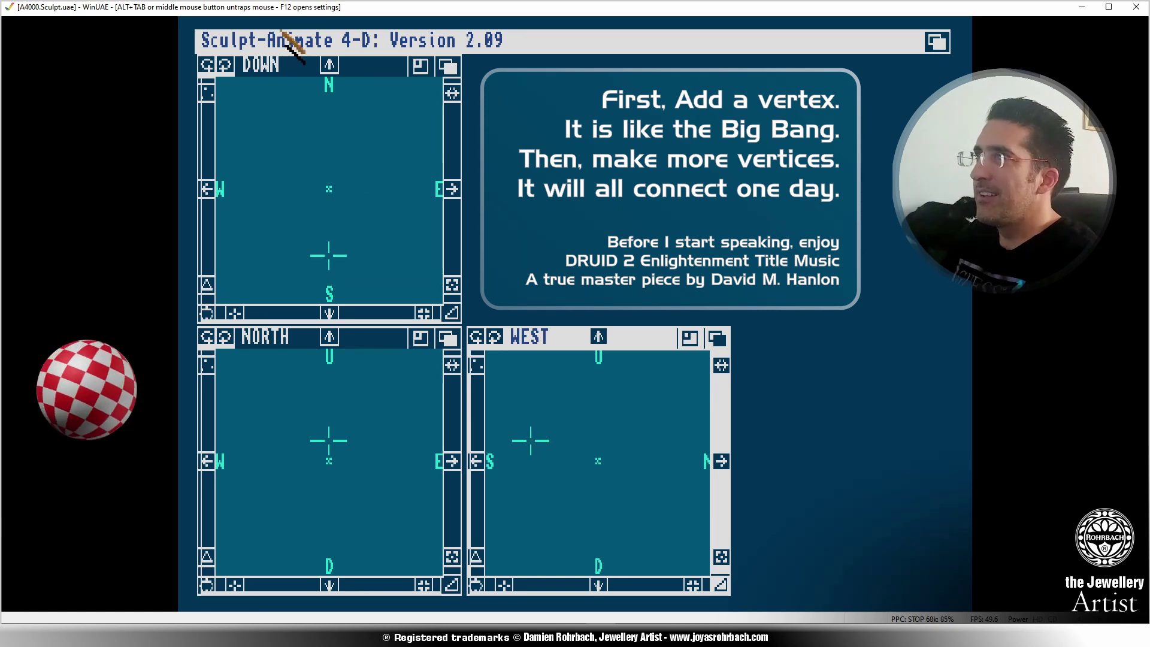
{"action": "right_click_drag", "start_coordinate": [281, 31], "coordinate": [452, 389]}
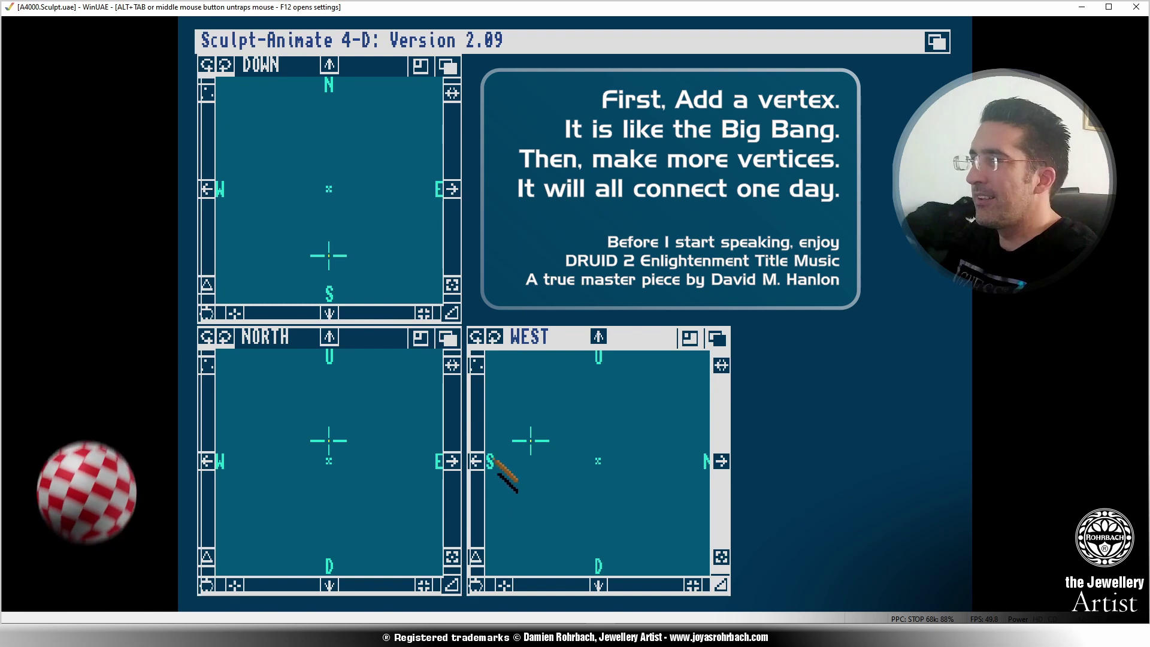
Extrude the starting vertex three times northward in the West view to form a shallow rising arc.
{"action": "right_click_drag", "start_coordinate": [353, 27], "coordinate": [380, 150]}
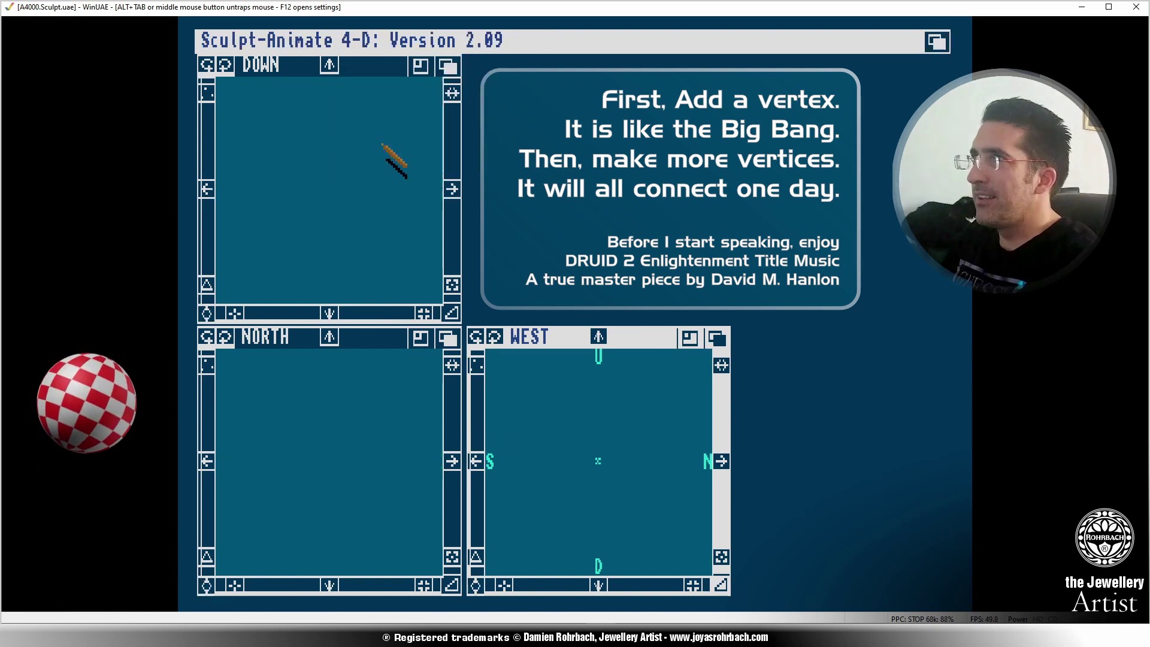
{"action": "left_click", "coordinate": [547, 427]}
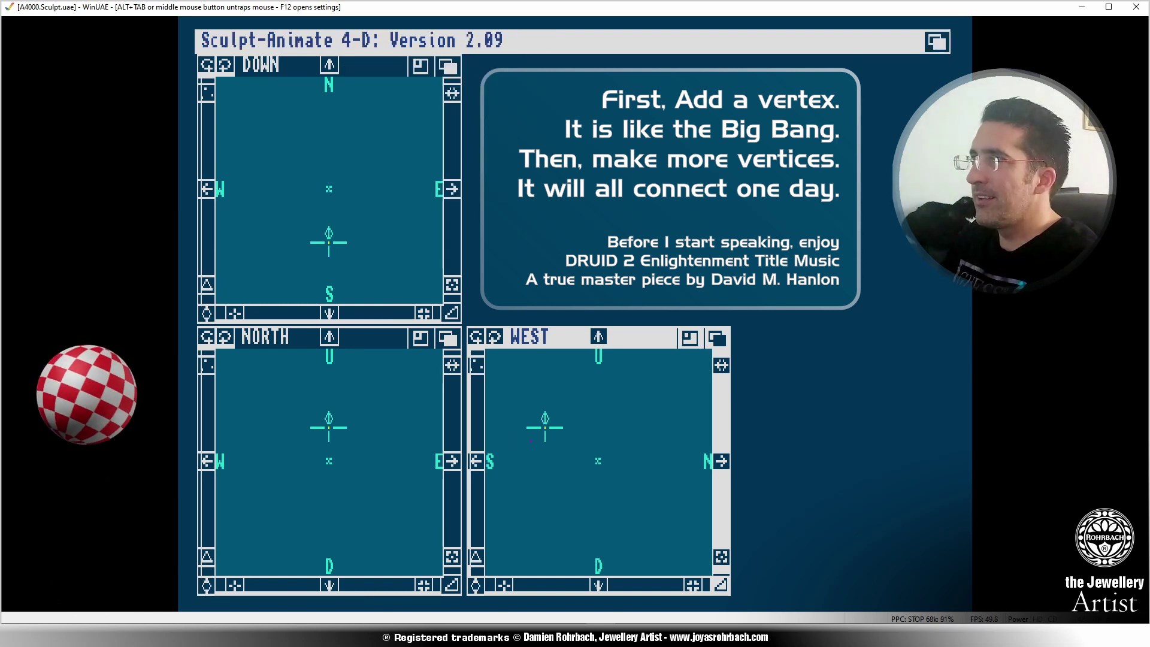
{"action": "right_click_drag", "start_coordinate": [435, 128], "coordinate": [396, 118]}
{"action": "left_click", "coordinate": [566, 422]}
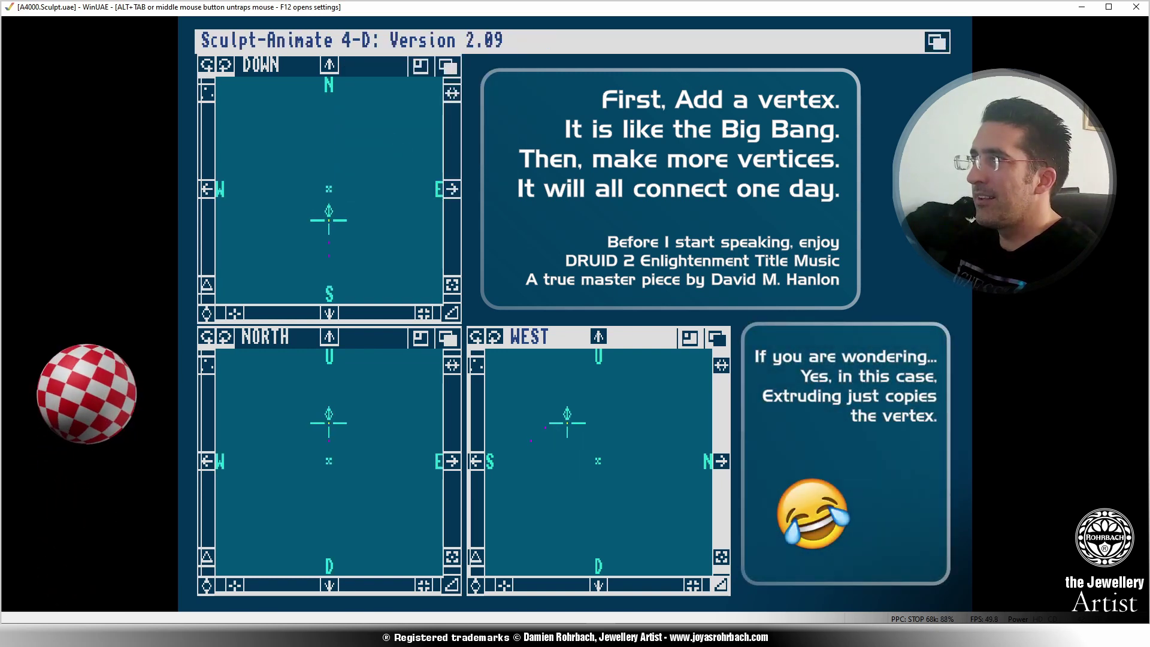
{"action": "right_click_drag", "start_coordinate": [367, 85], "coordinate": [365, 142]}
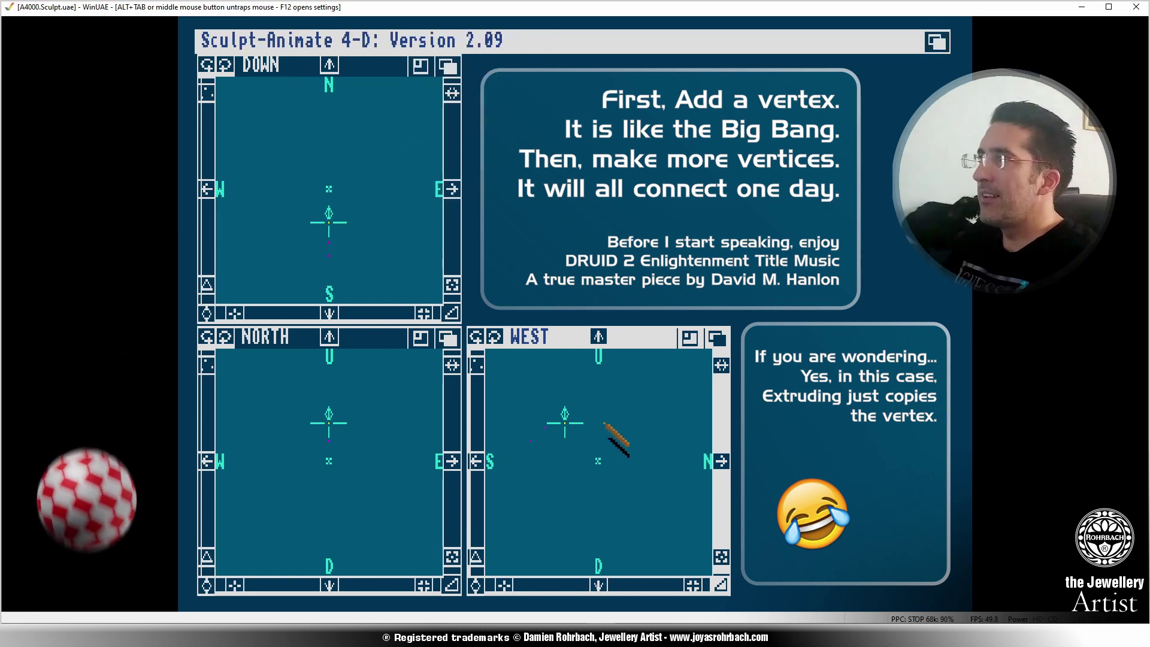
{"action": "left_click", "coordinate": [587, 425]}
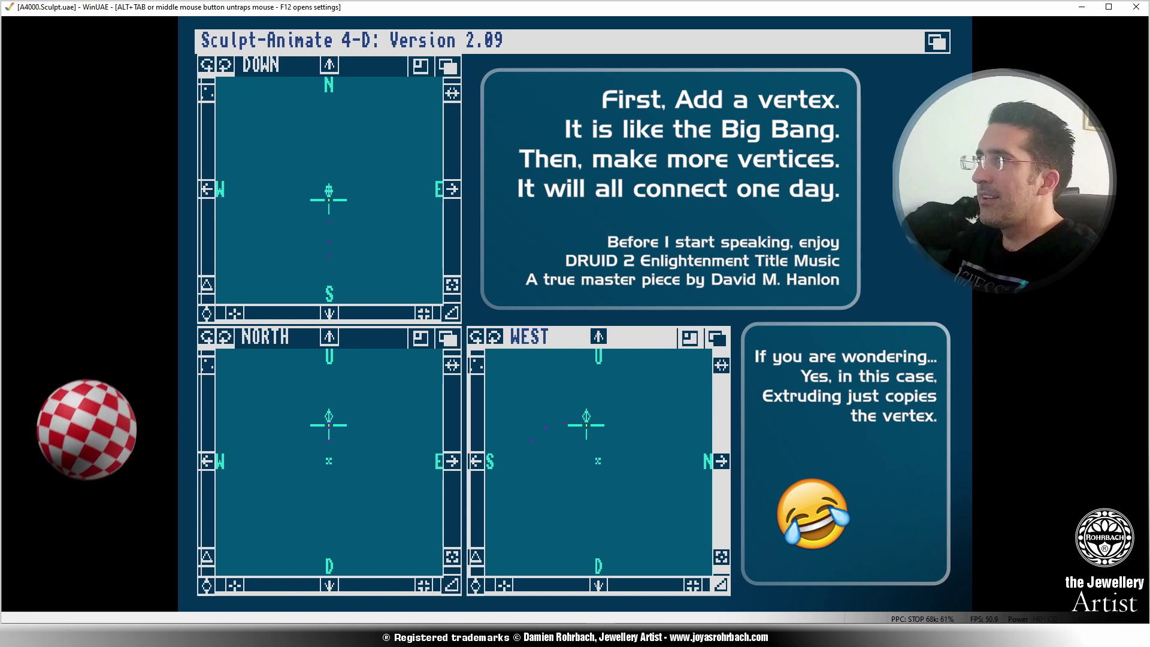
Extrude four more vertices northward in the West view, sloping down from the arc, and release the grabber.
{"action": "right_click_drag", "start_coordinate": [361, 31], "coordinate": [392, 140]}
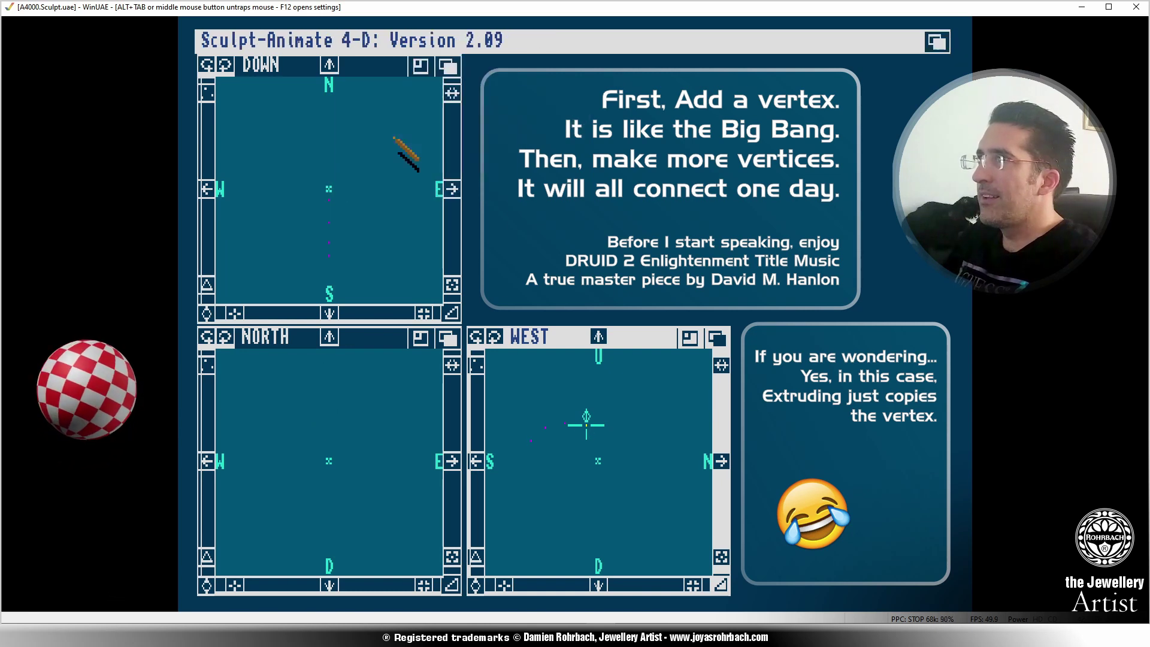
{"action": "left_click", "coordinate": [608, 434]}
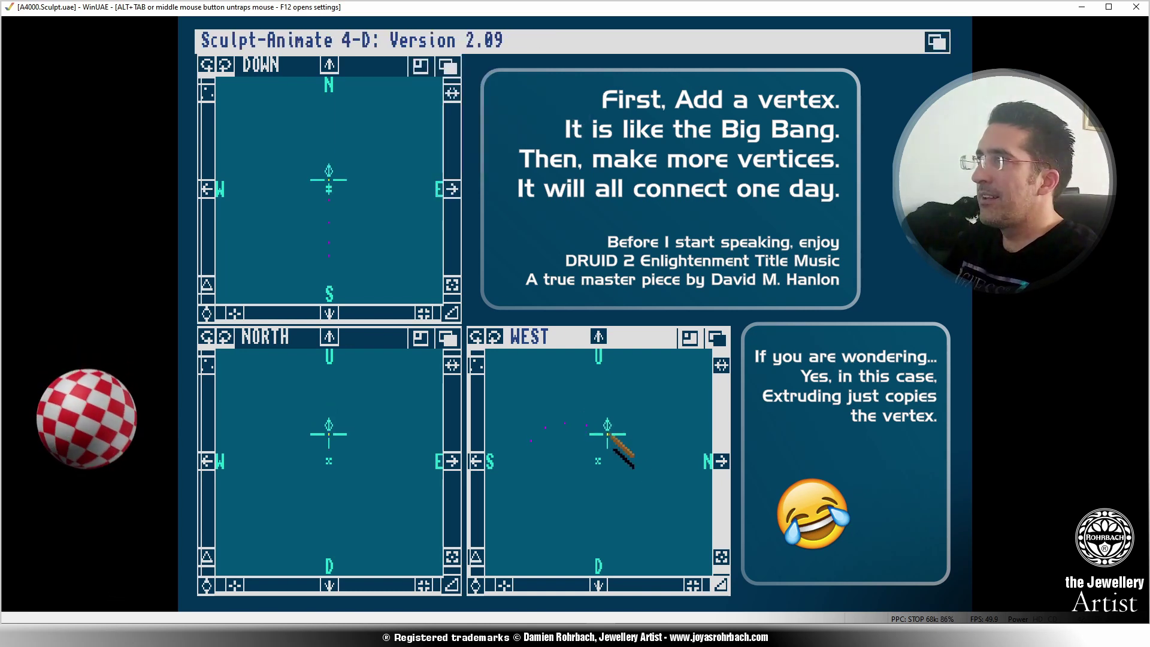
{"action": "right_click_drag", "start_coordinate": [361, 31], "coordinate": [392, 141]}
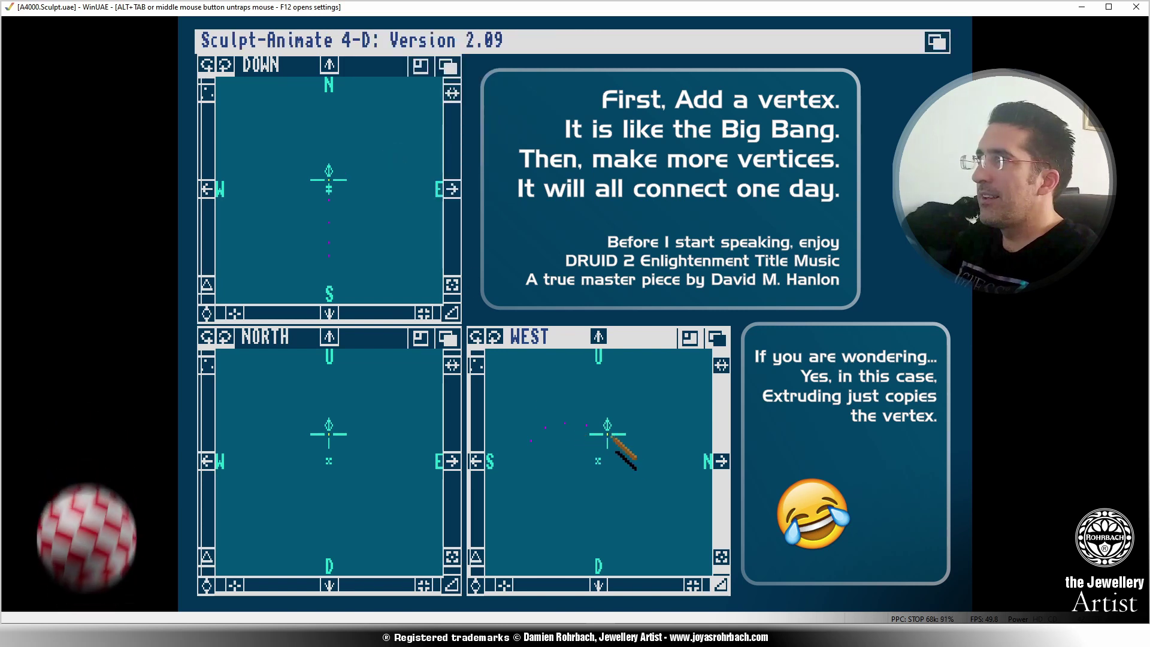
{"action": "left_click", "coordinate": [622, 443]}
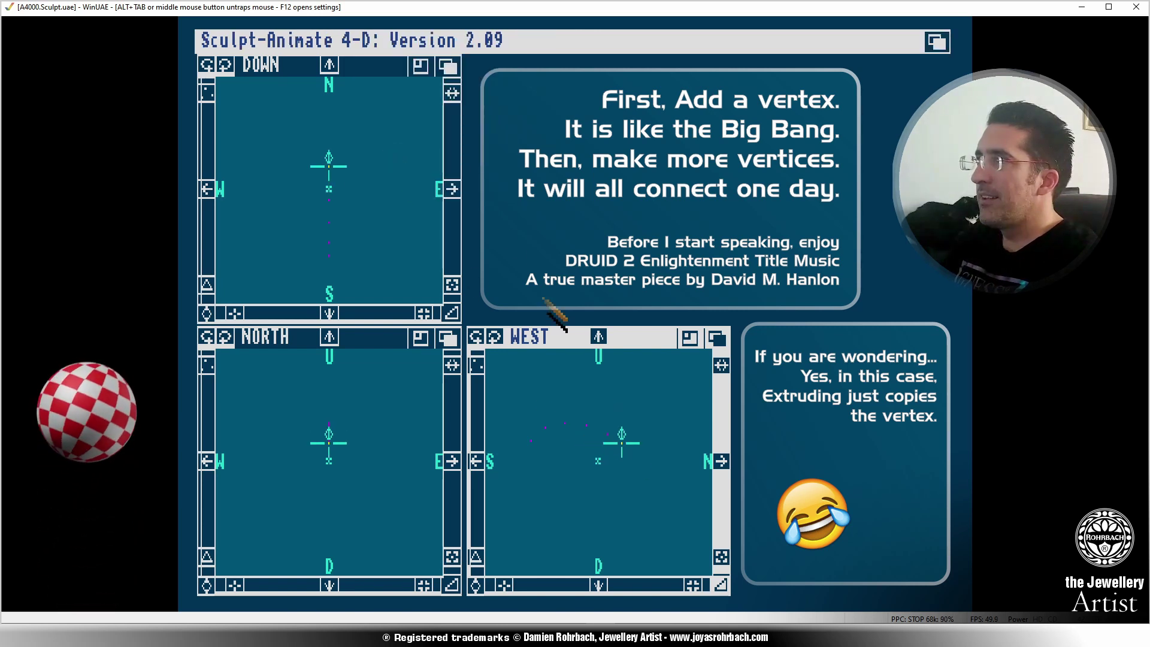
{"action": "right_click_drag", "start_coordinate": [360, 33], "coordinate": [390, 159]}
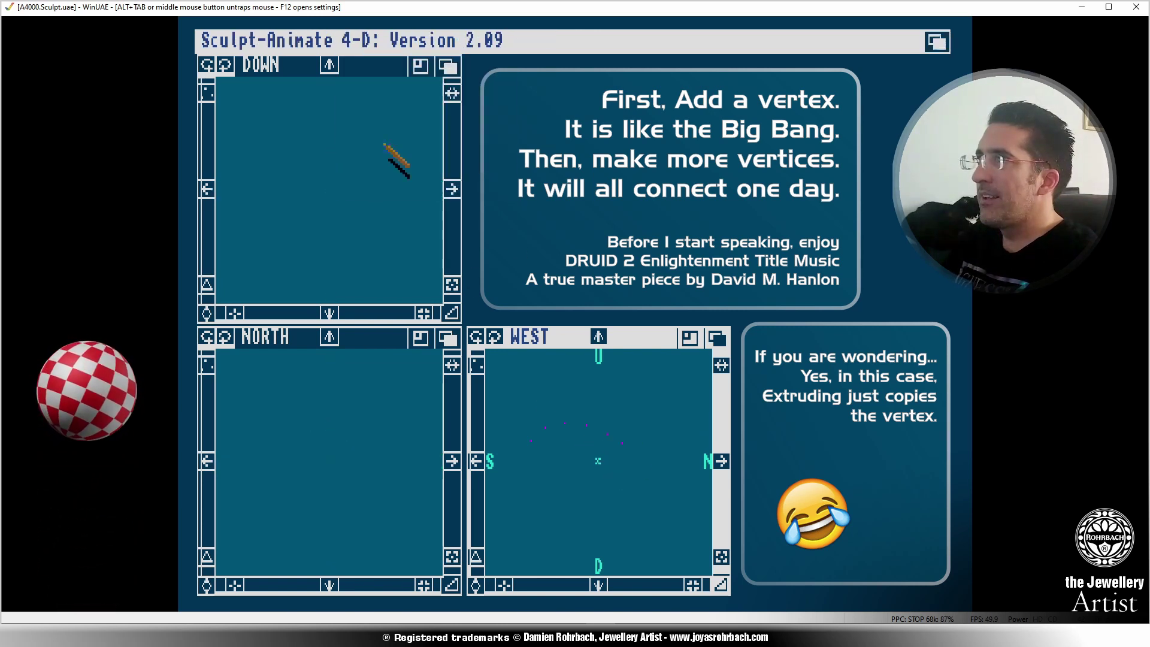
{"action": "left_click", "coordinate": [639, 451]}
{"action": "right_click_drag", "start_coordinate": [393, 40], "coordinate": [401, 144]}
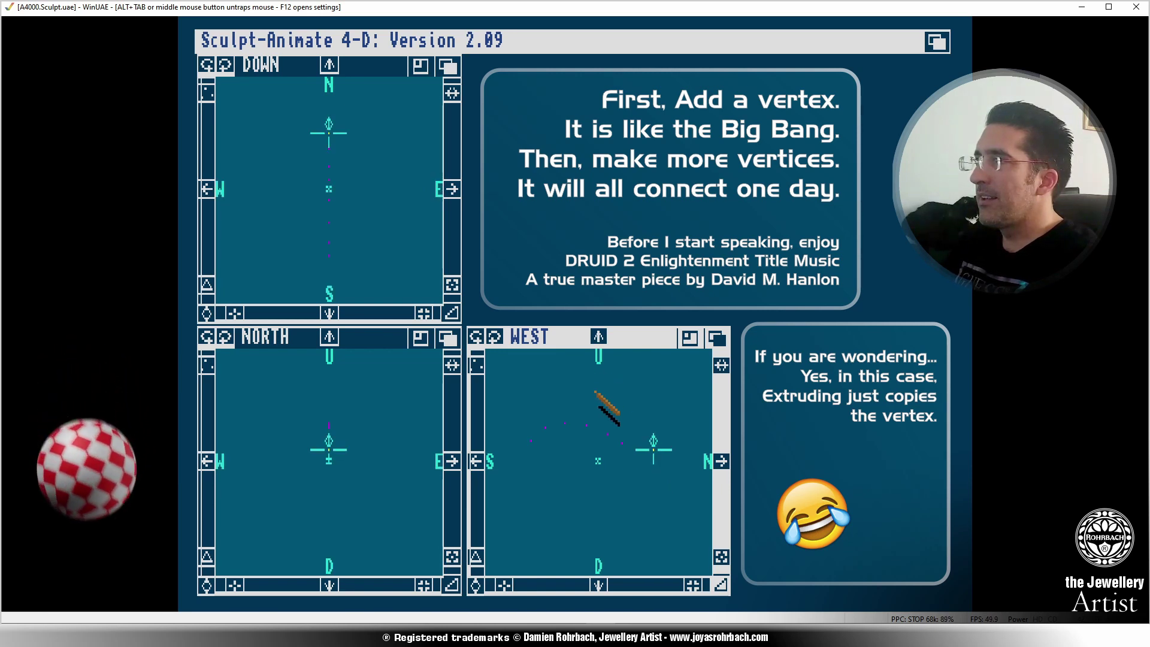
{"action": "key", "text": "Escape"}
Extrude the vertex below the slope's north end back southward in the West view, turning down beneath the centre mark.
{"action": "left_click", "coordinate": [609, 383]}
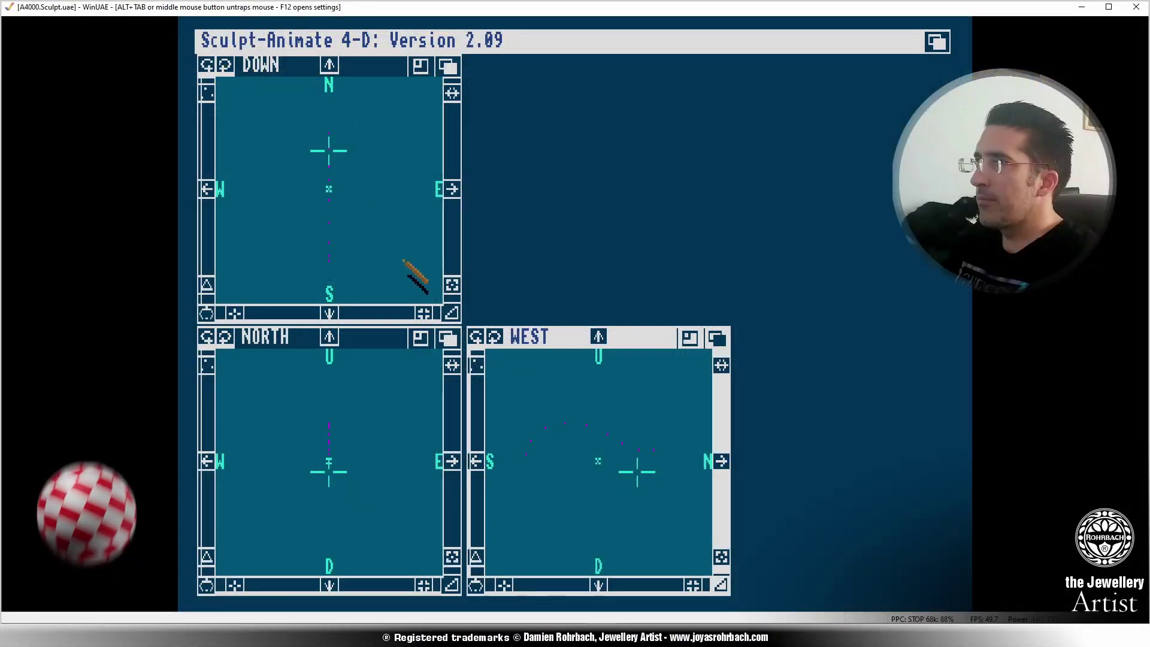
{"action": "mouse_move", "coordinate": [403, 269]}
{"action": "right_mouse_down"}
{"action": "mouse_move", "coordinate": [294, 40]}
{"action": "mouse_move", "coordinate": [336, 187]}
{"action": "mouse_move", "coordinate": [375, 162]}
{"action": "mouse_move", "coordinate": [428, 346]}
{"action": "mouse_move", "coordinate": [434, 251]}
{"action": "mouse_move", "coordinate": [432, 385]}
{"action": "right_mouse_up"}
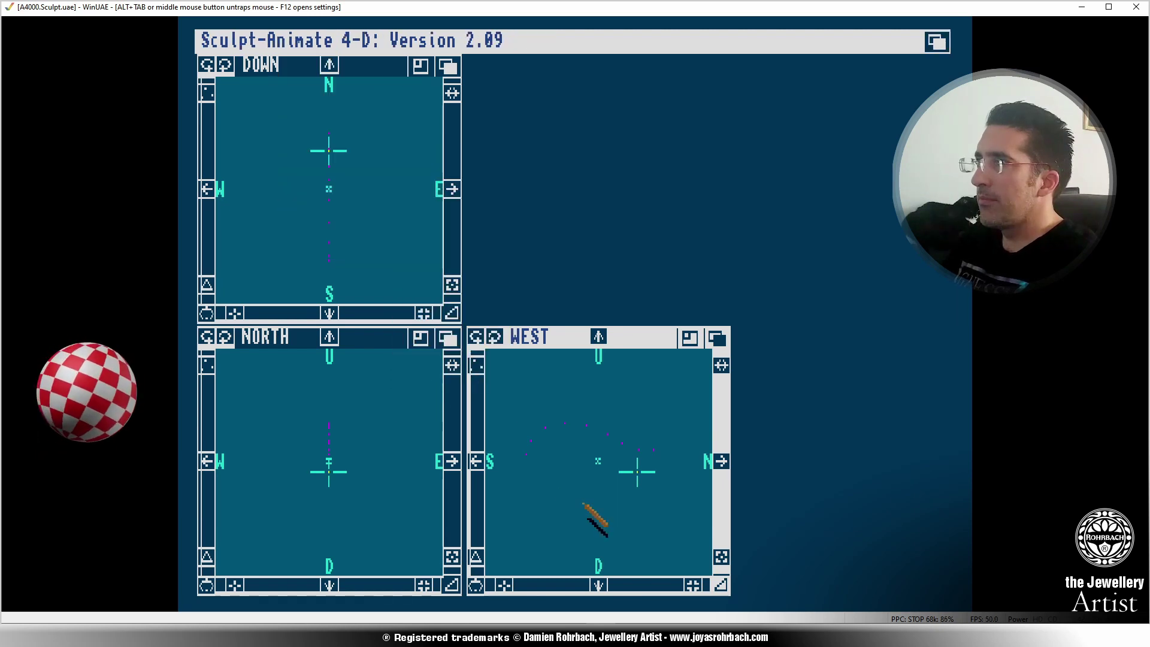
{"action": "right_click_drag", "start_coordinate": [421, 35], "coordinate": [390, 163]}
{"action": "left_click_drag", "start_coordinate": [630, 469], "coordinate": [623, 467]}
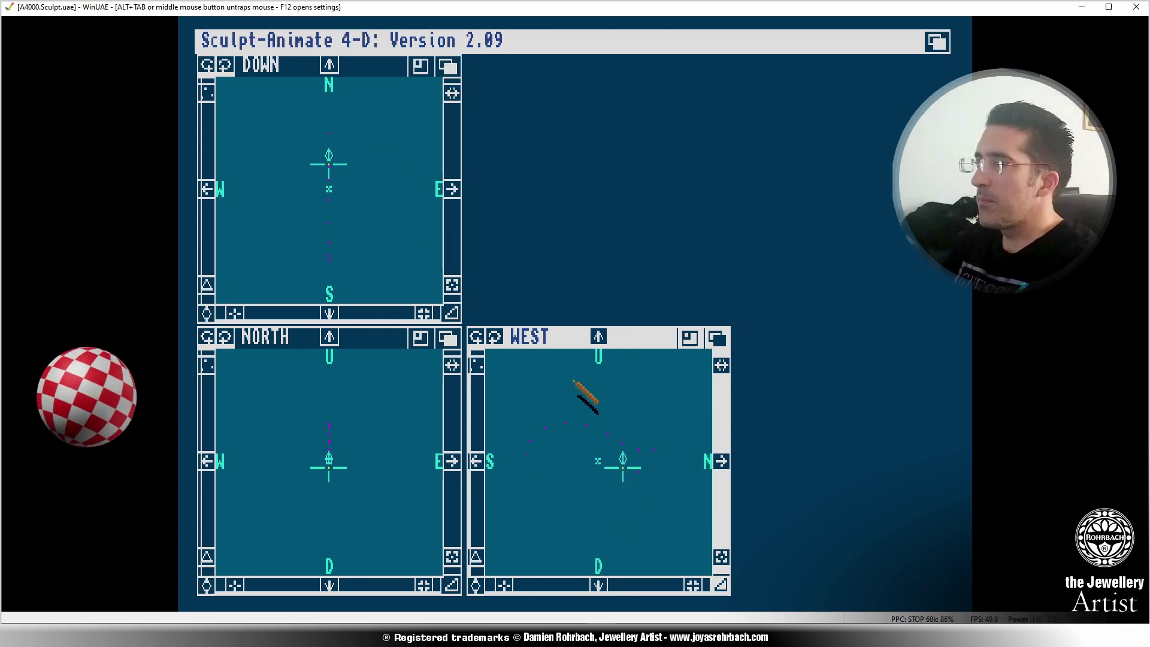
{"action": "right_click_drag", "start_coordinate": [398, 42], "coordinate": [392, 163]}
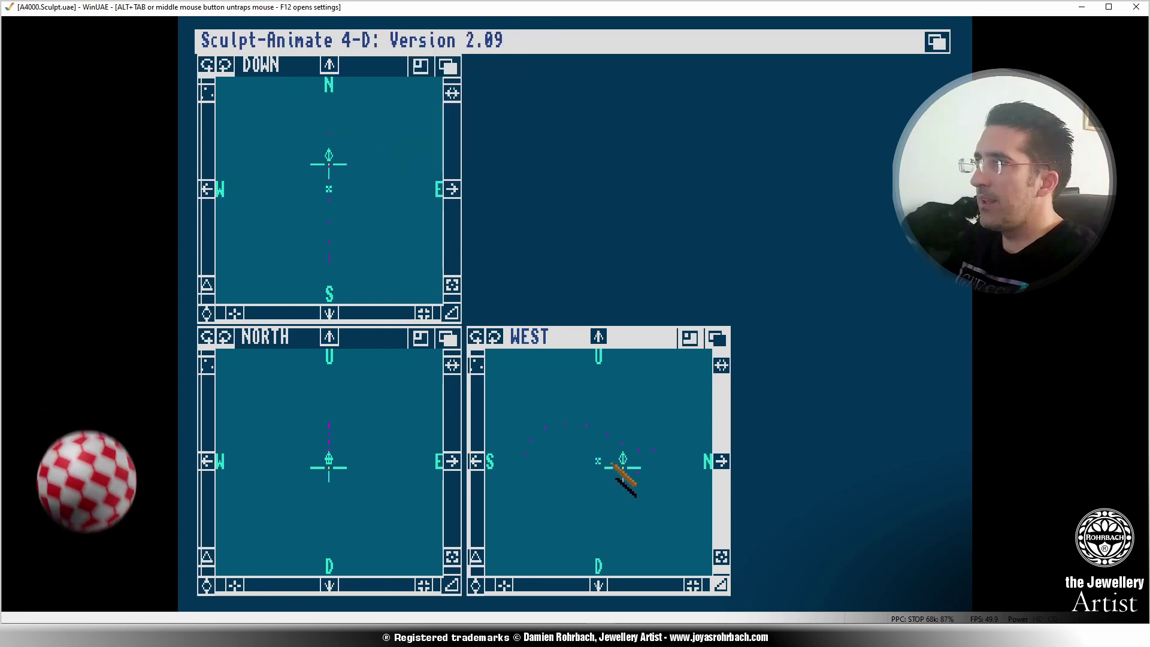
{"action": "left_click", "coordinate": [606, 457]}
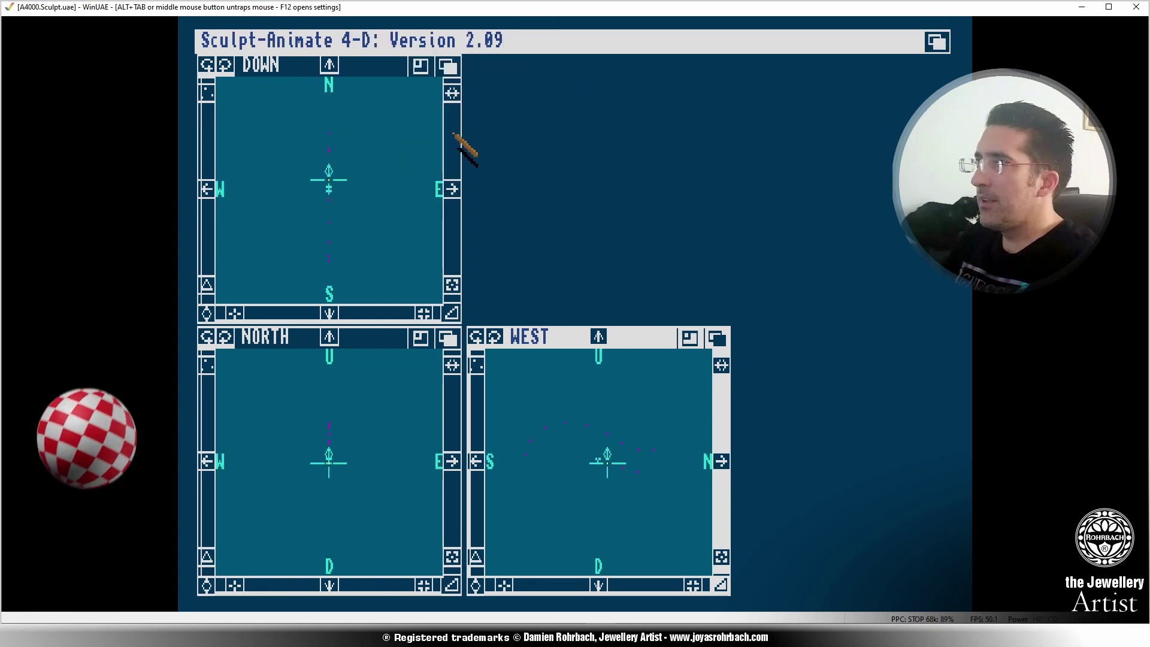
{"action": "right_click_drag", "start_coordinate": [454, 134], "coordinate": [375, 154]}
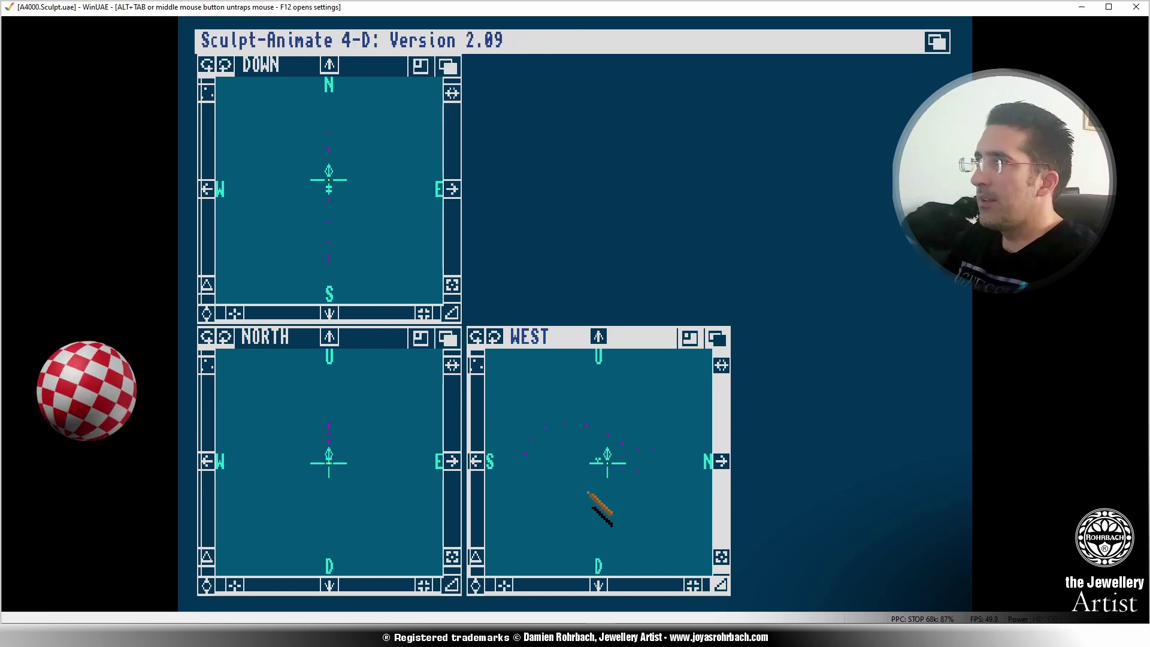
{"action": "left_click", "coordinate": [595, 473]}
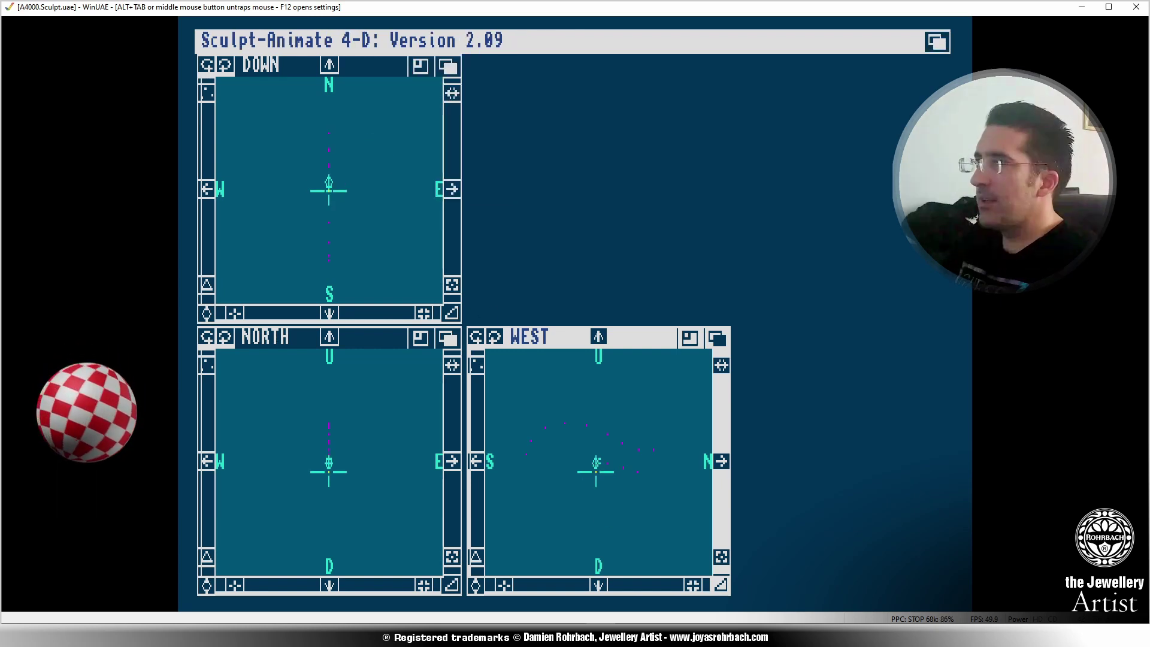
{"action": "left_click", "coordinate": [596, 466]}
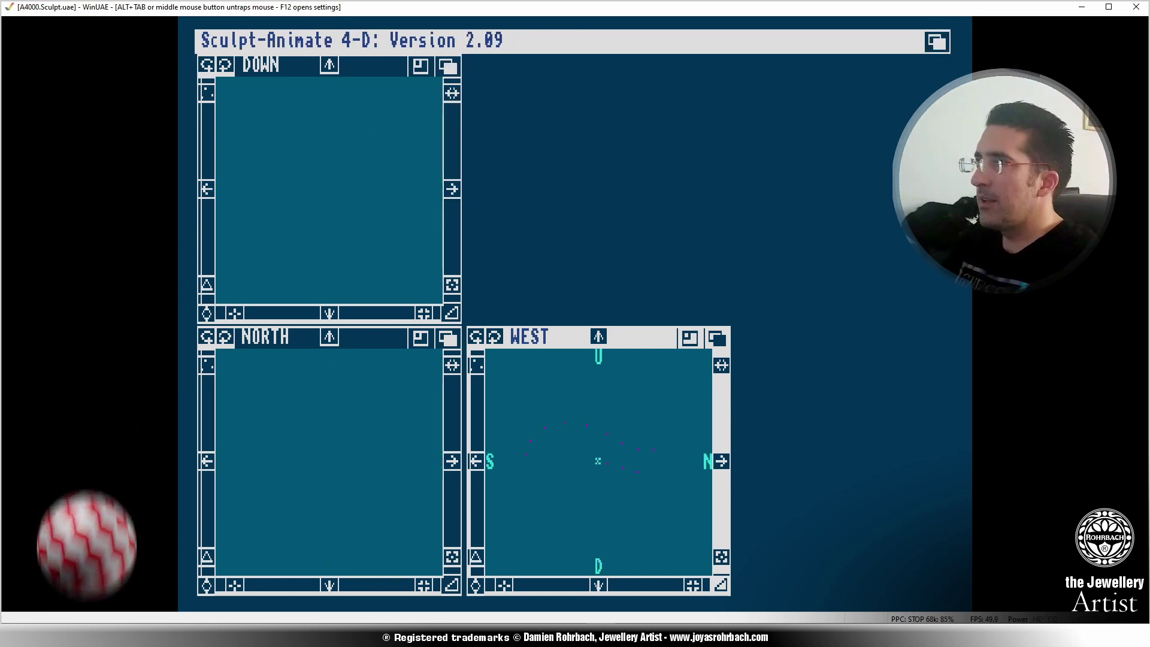
{"action": "right_click_drag", "start_coordinate": [386, 33], "coordinate": [370, 144]}
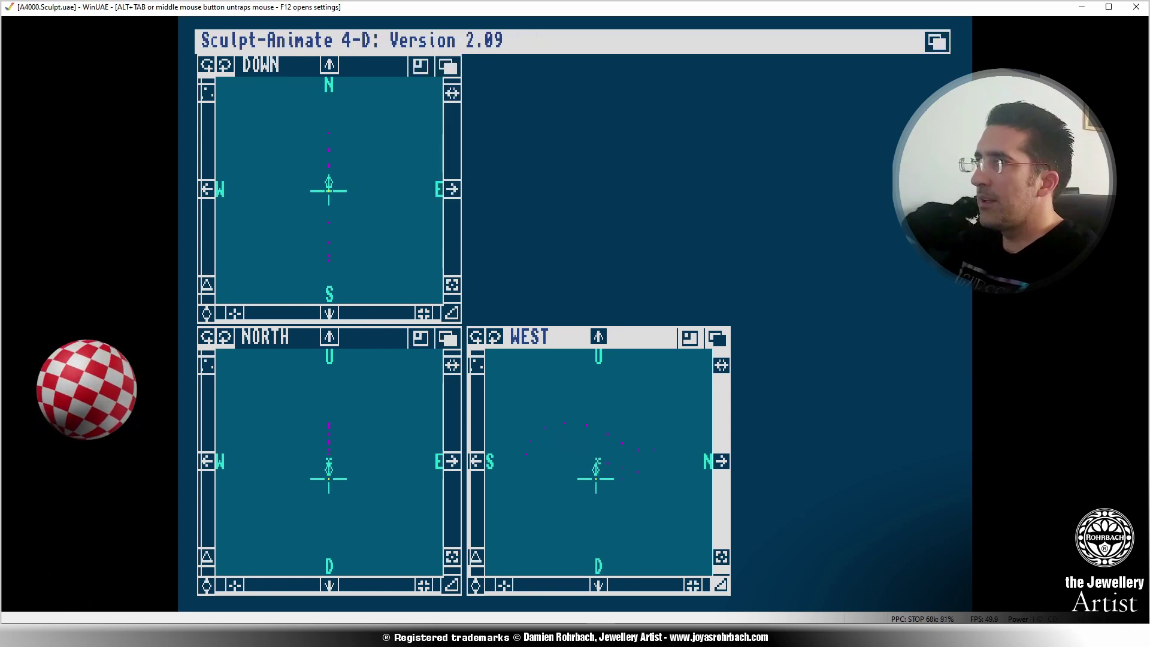
Extrude vertices northward from beneath the centre mark in the West view, forming a nearly level bottom row.
{"action": "right_click_drag", "start_coordinate": [465, 101], "coordinate": [377, 143]}
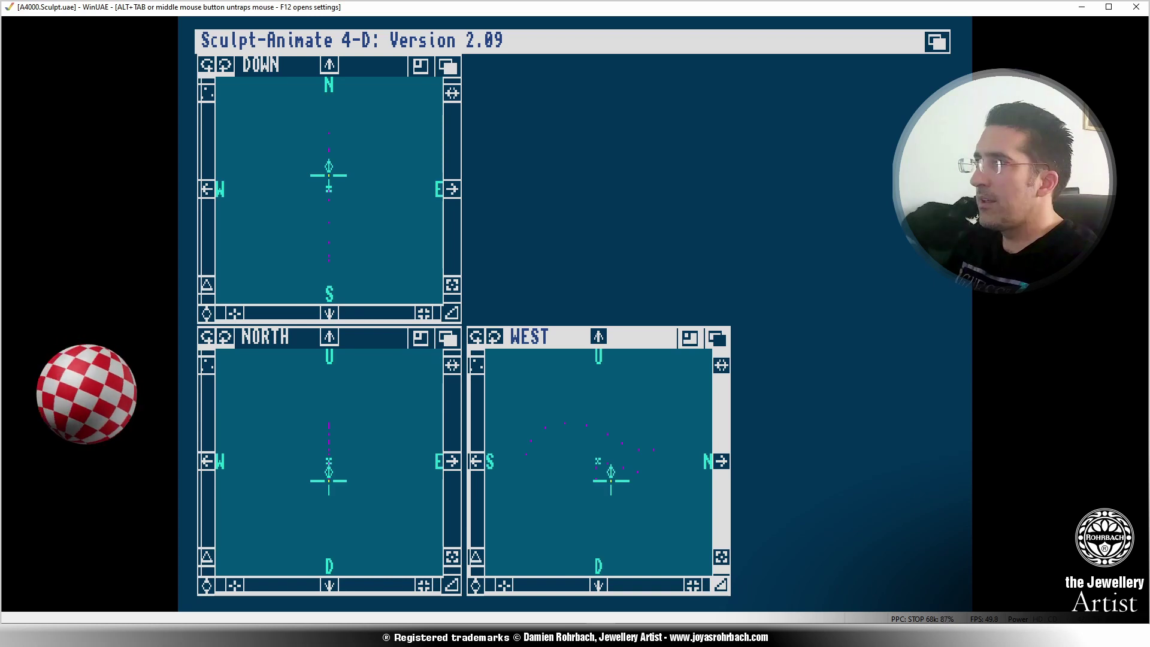
{"action": "left_click_drag", "start_coordinate": [611, 490], "coordinate": [609, 482]}
{"action": "right_click_drag", "start_coordinate": [417, 32], "coordinate": [368, 123]}
{"action": "left_click", "coordinate": [624, 479]}
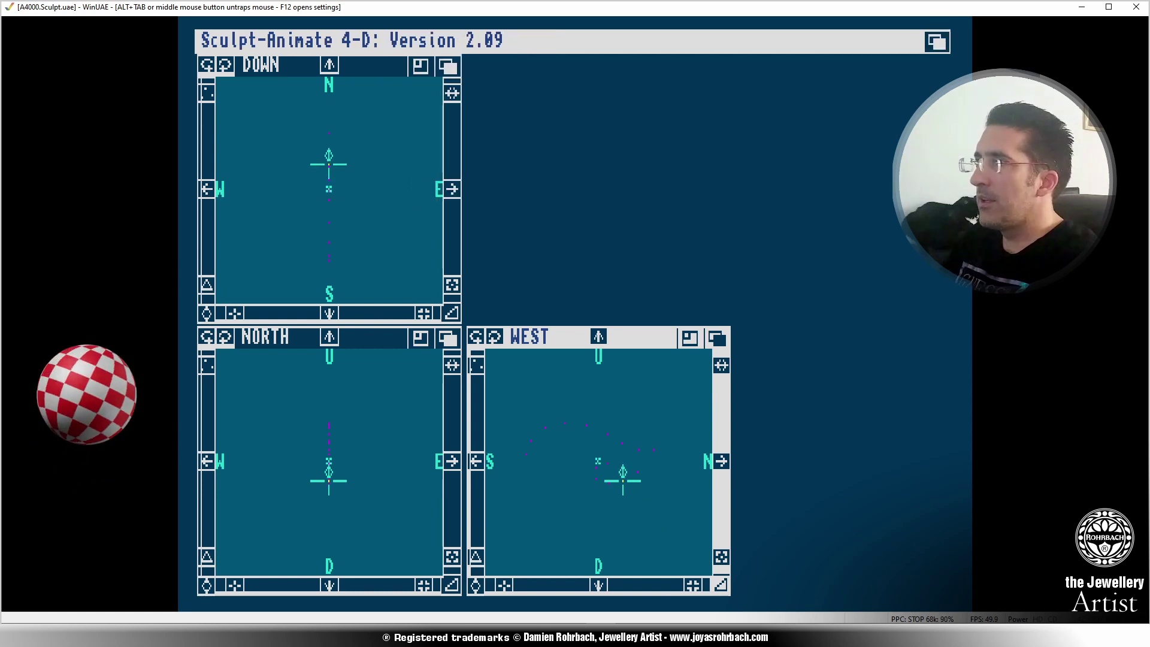
{"action": "right_click_drag", "start_coordinate": [367, 33], "coordinate": [377, 121]}
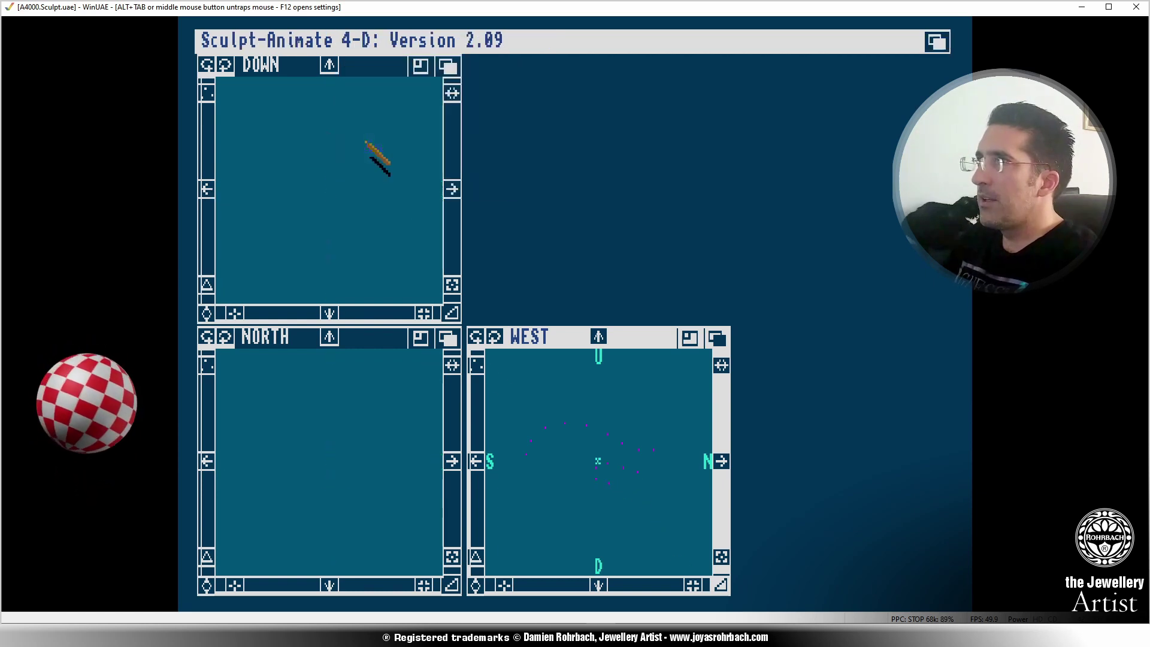
{"action": "left_click", "coordinate": [637, 480]}
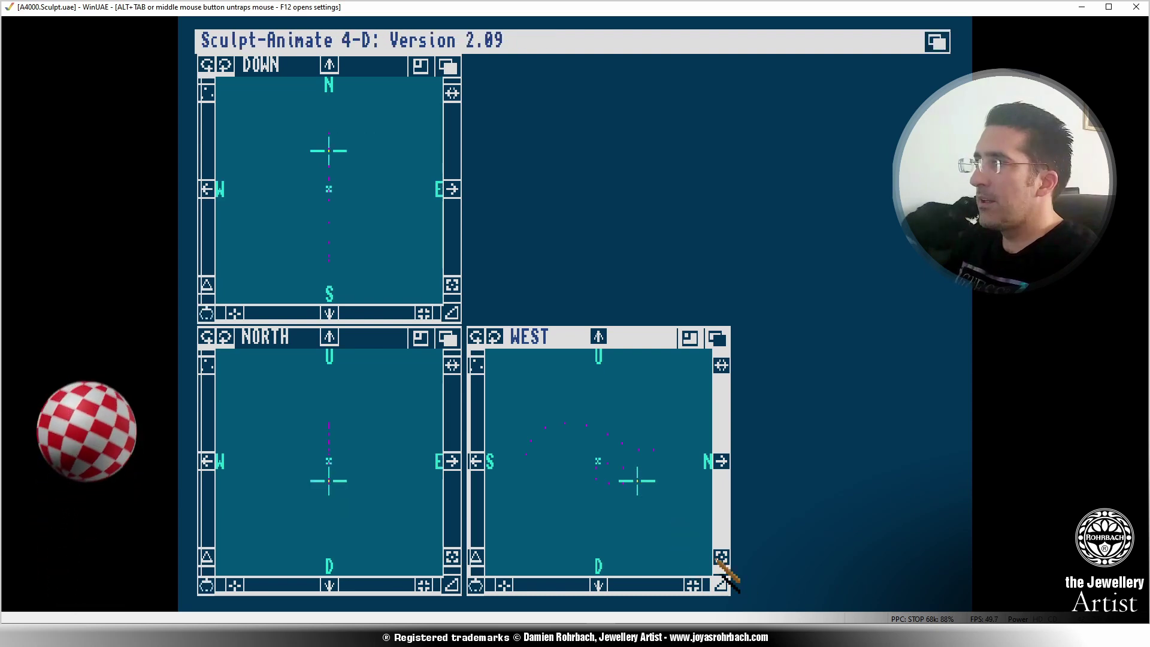
Select the four bottom-row vertices in the West view and move them slightly downward with the grabber.
{"action": "left_click", "coordinate": [719, 559]}
{"action": "left_click", "coordinate": [692, 586]}
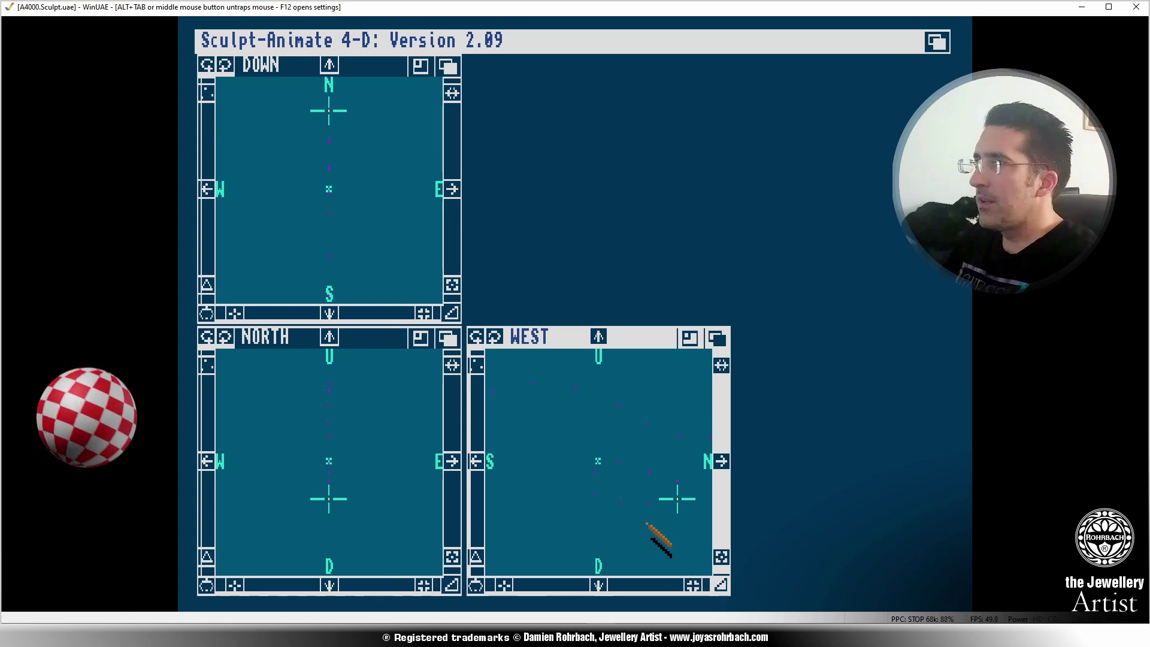
{"action": "left_click", "coordinate": [720, 461]}
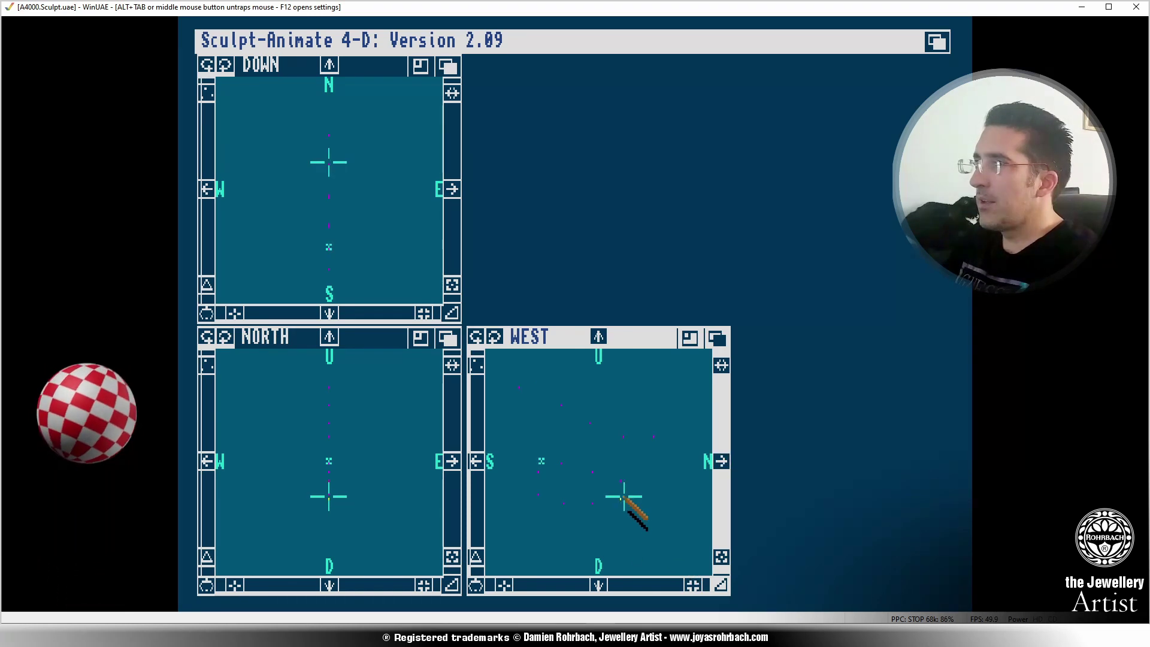
{"action": "left_click", "coordinate": [618, 496]}
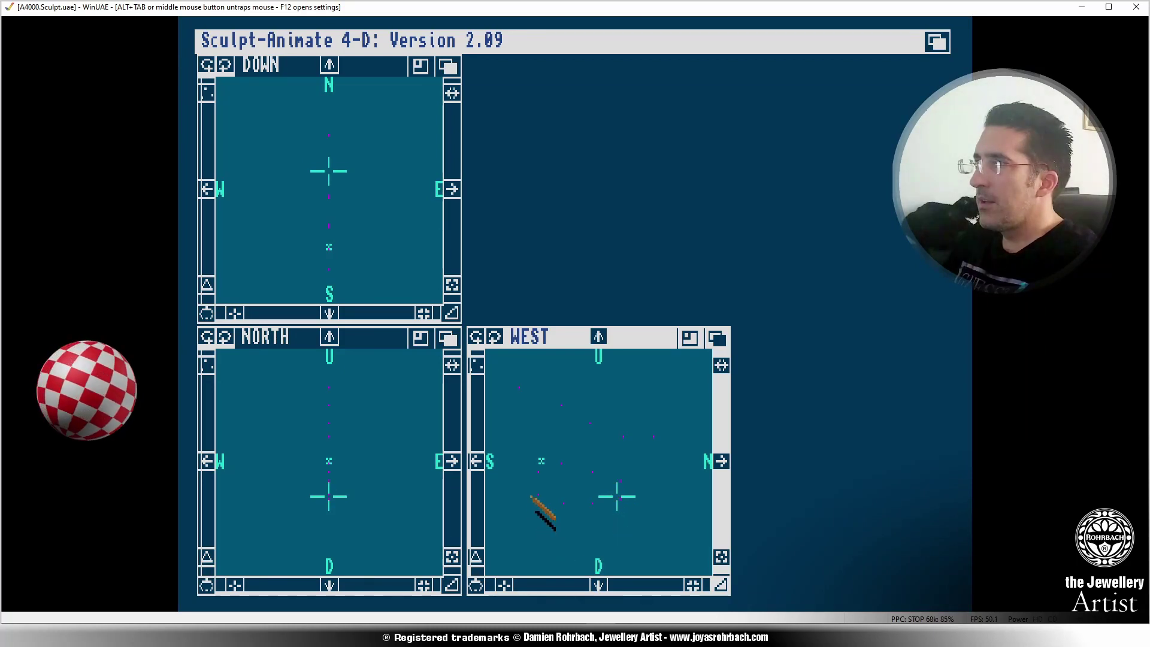
{"action": "left_click", "coordinate": [568, 504]}
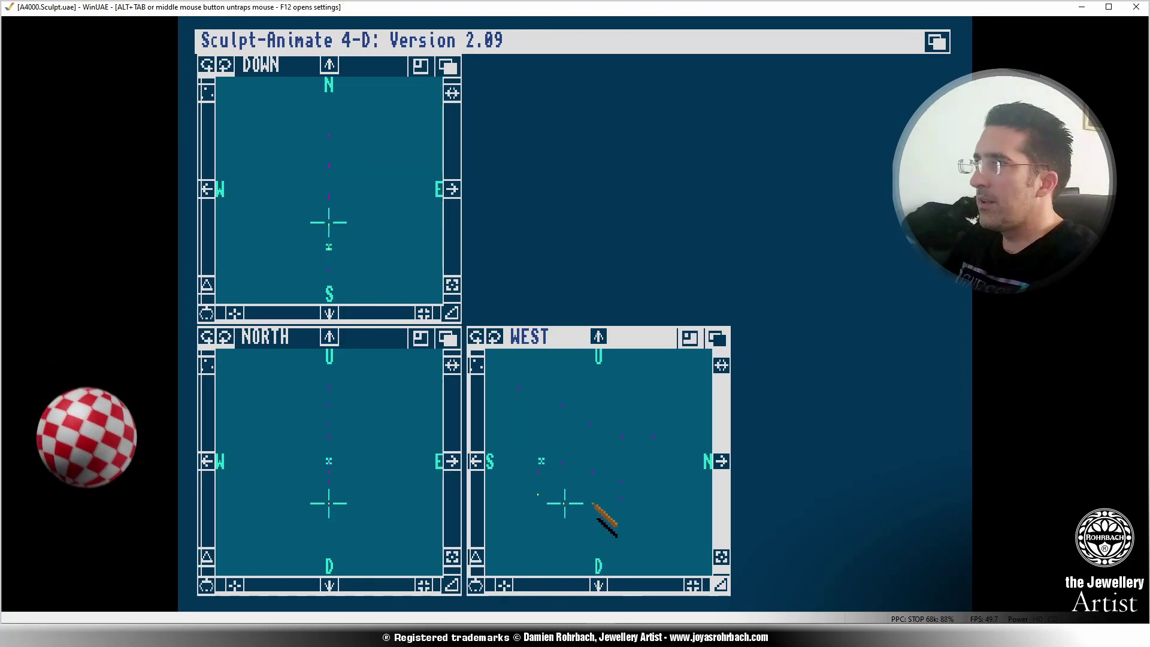
{"action": "left_click", "coordinate": [620, 499]}
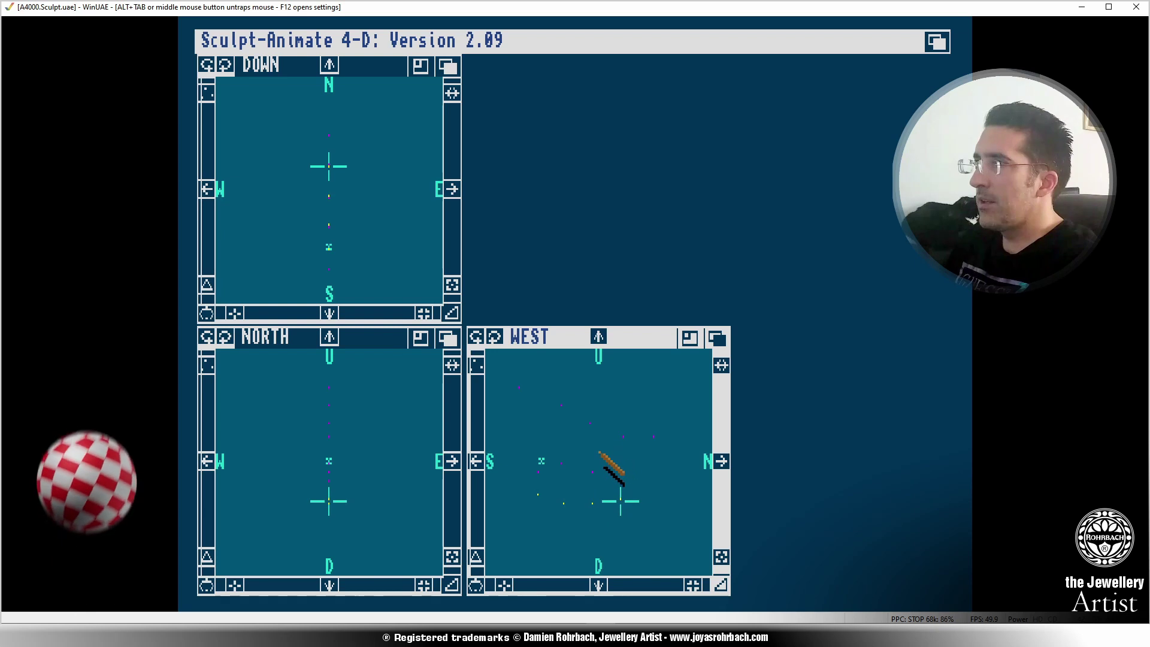
{"action": "left_click", "coordinate": [599, 452]}
{"action": "right_click_drag", "start_coordinate": [355, 34], "coordinate": [386, 119]}
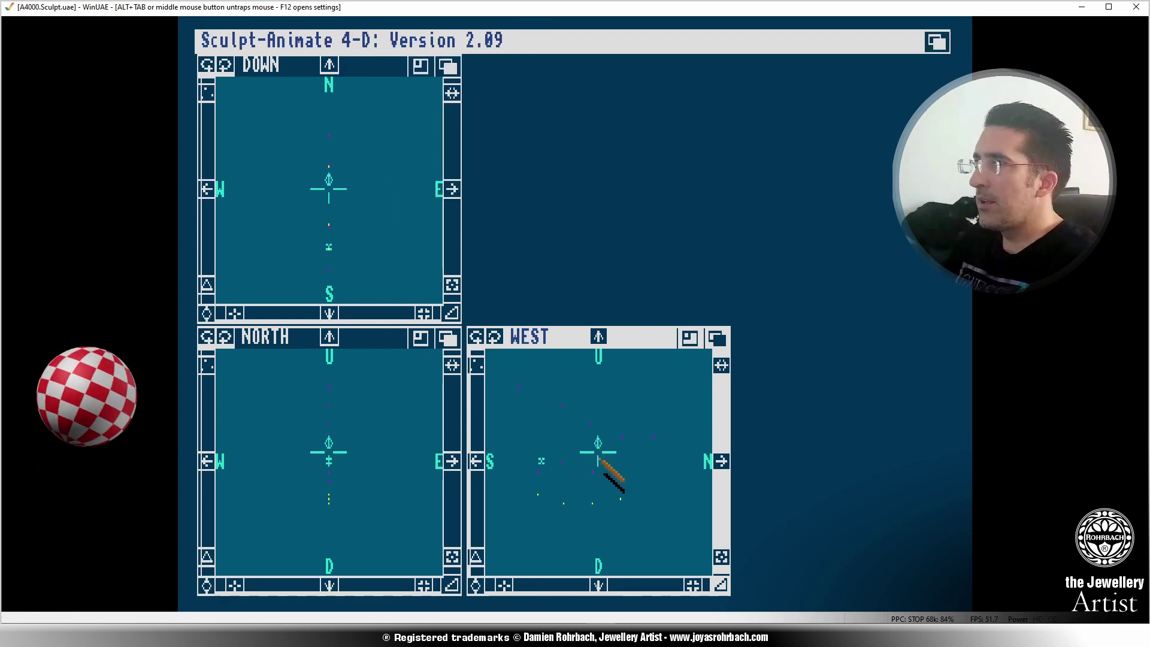
{"action": "left_click_drag", "start_coordinate": [599, 452], "coordinate": [599, 459]}
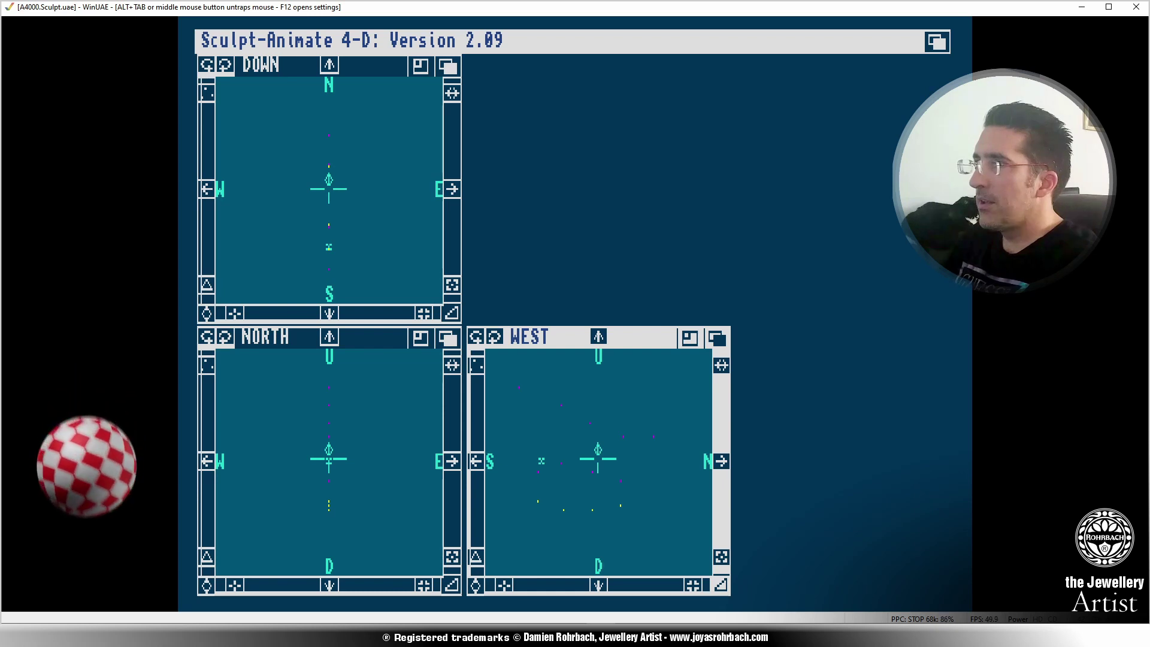
Narrow the bottom-row selection to its two northern vertices in the West view and move them slightly upward with the grabber.
{"action": "left_click_drag", "start_coordinate": [599, 459], "coordinate": [599, 462]}
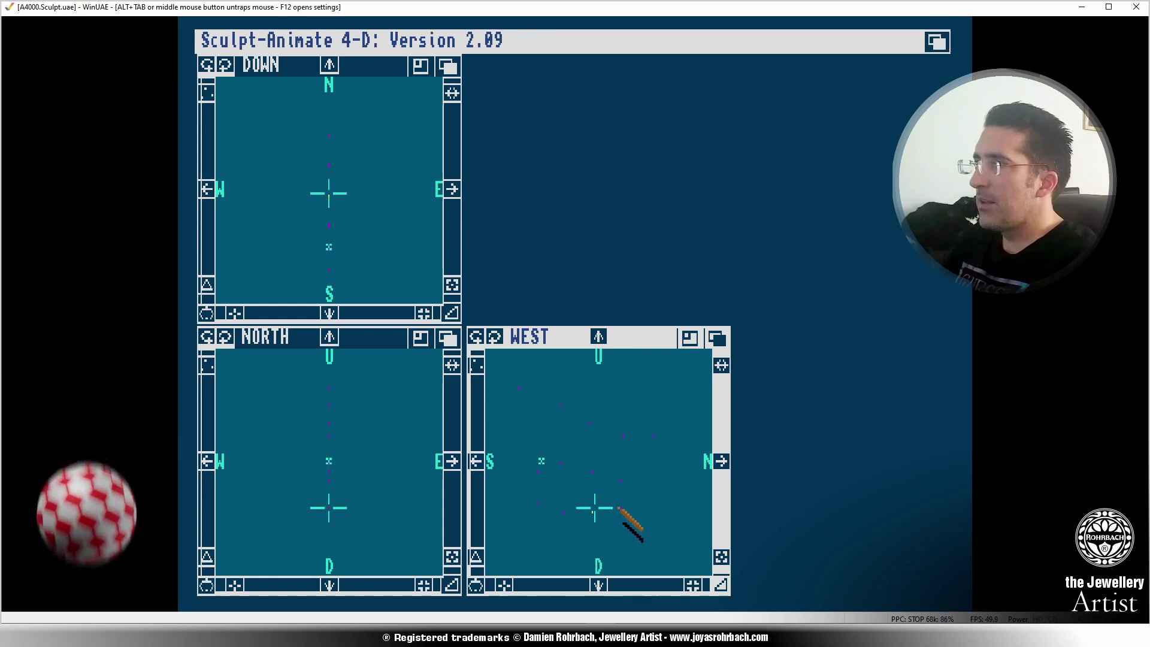
{"action": "left_click", "coordinate": [608, 452]}
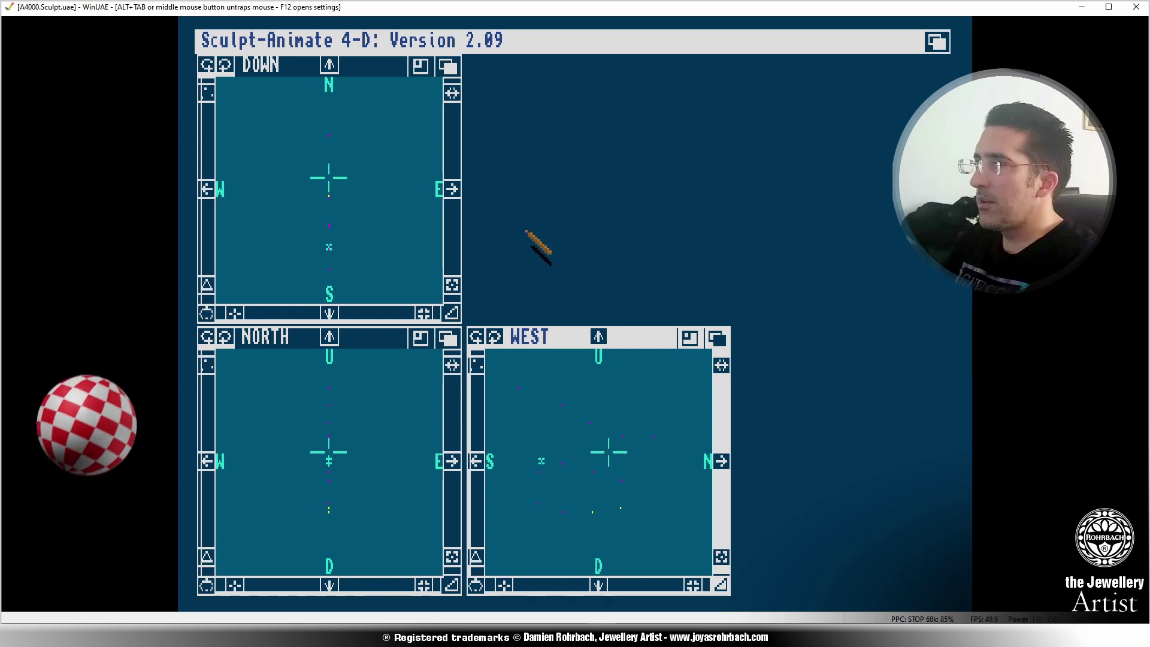
{"action": "right_click_drag", "start_coordinate": [353, 32], "coordinate": [383, 183]}
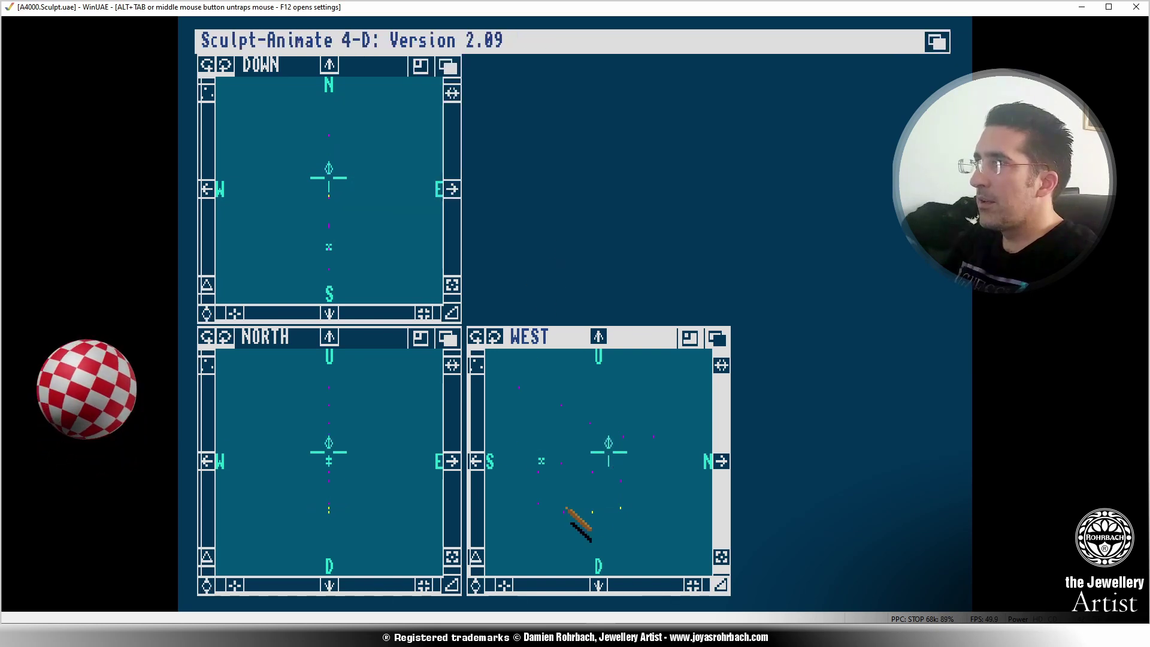
{"action": "left_click_drag", "start_coordinate": [610, 452], "coordinate": [609, 441]}
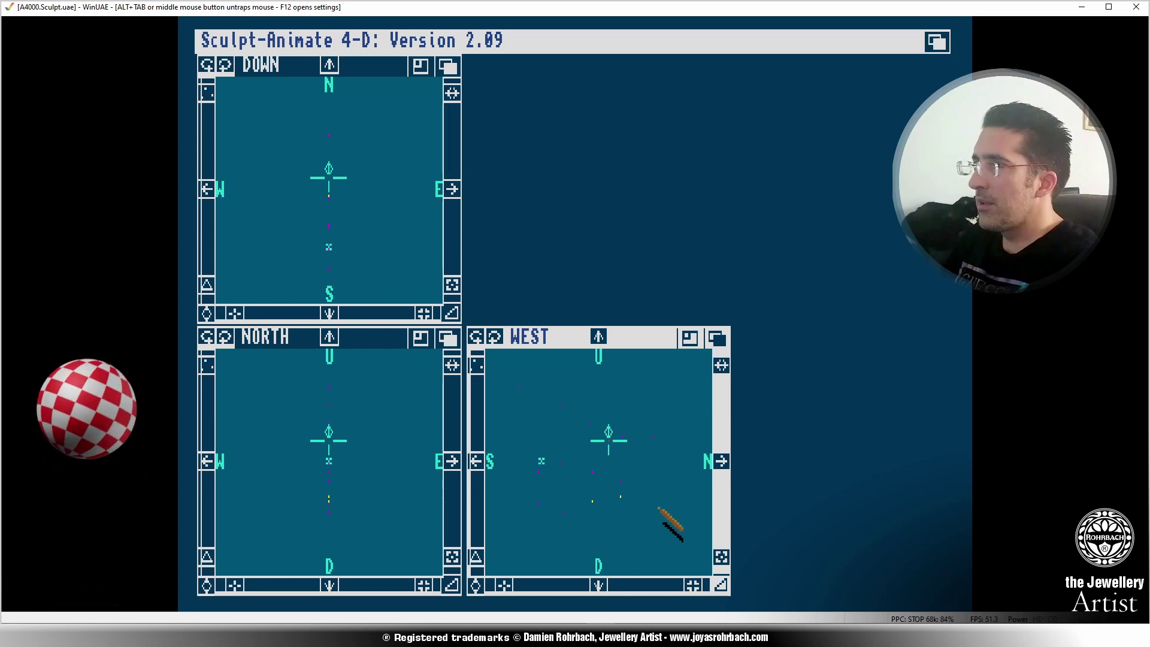
{"action": "left_click", "coordinate": [664, 478]}
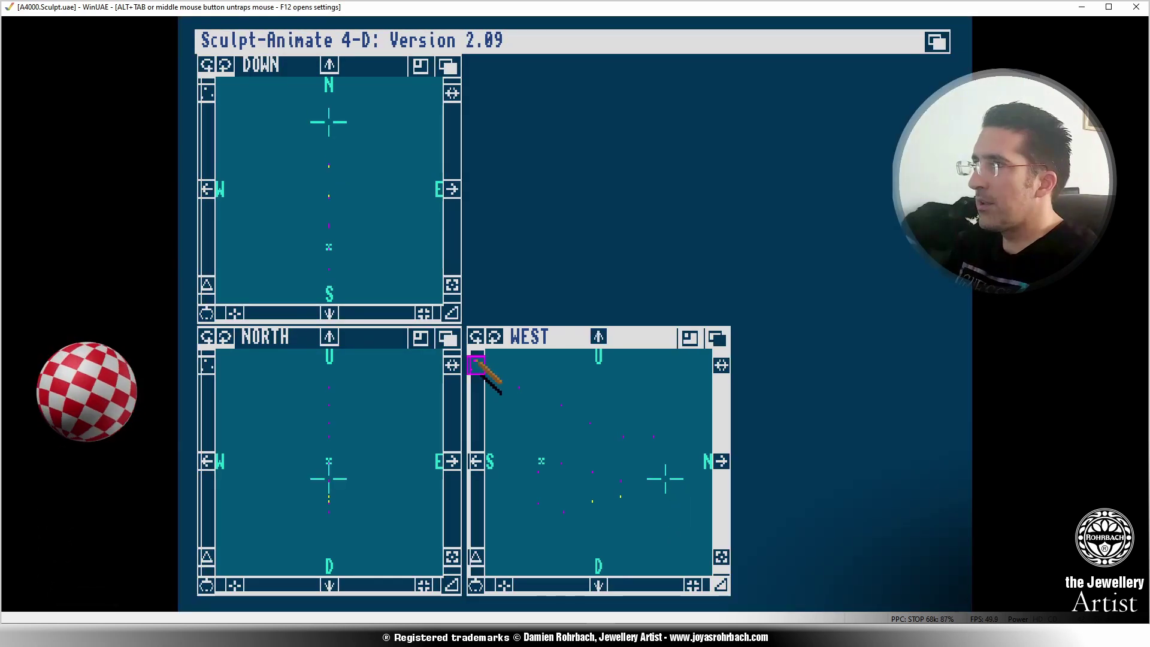
Add a vertex at the south end between the upper and bottom rows in the West view and nudge it slightly south and upward.
{"action": "left_click", "coordinate": [534, 489]}
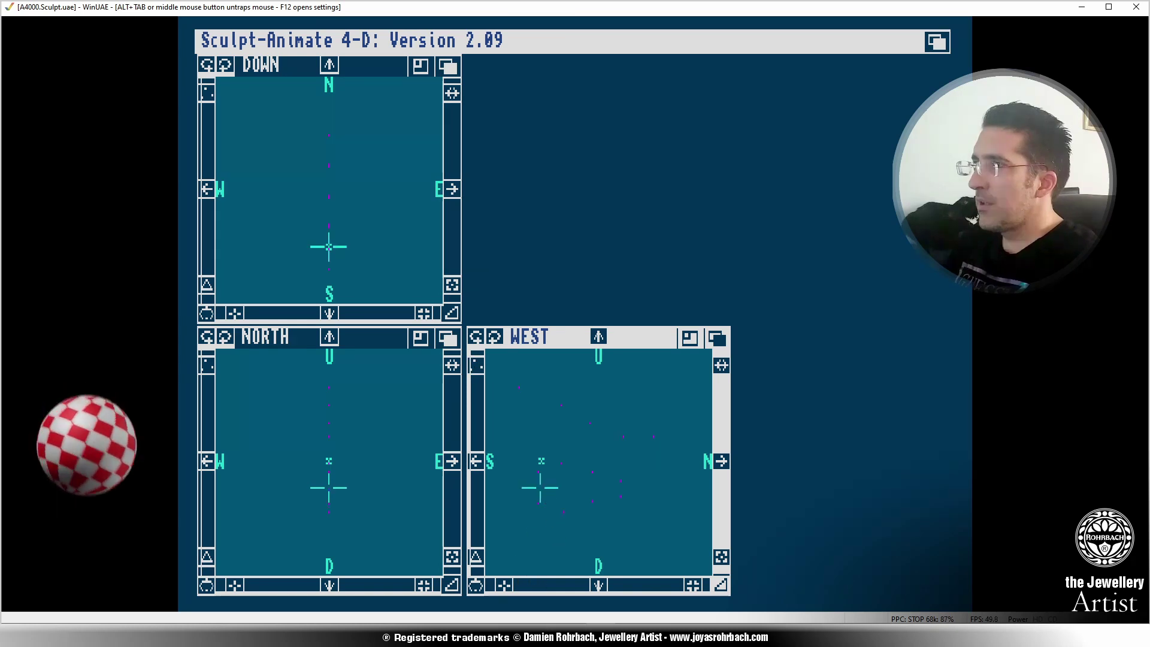
{"action": "left_click_drag", "start_coordinate": [534, 490], "coordinate": [535, 488]}
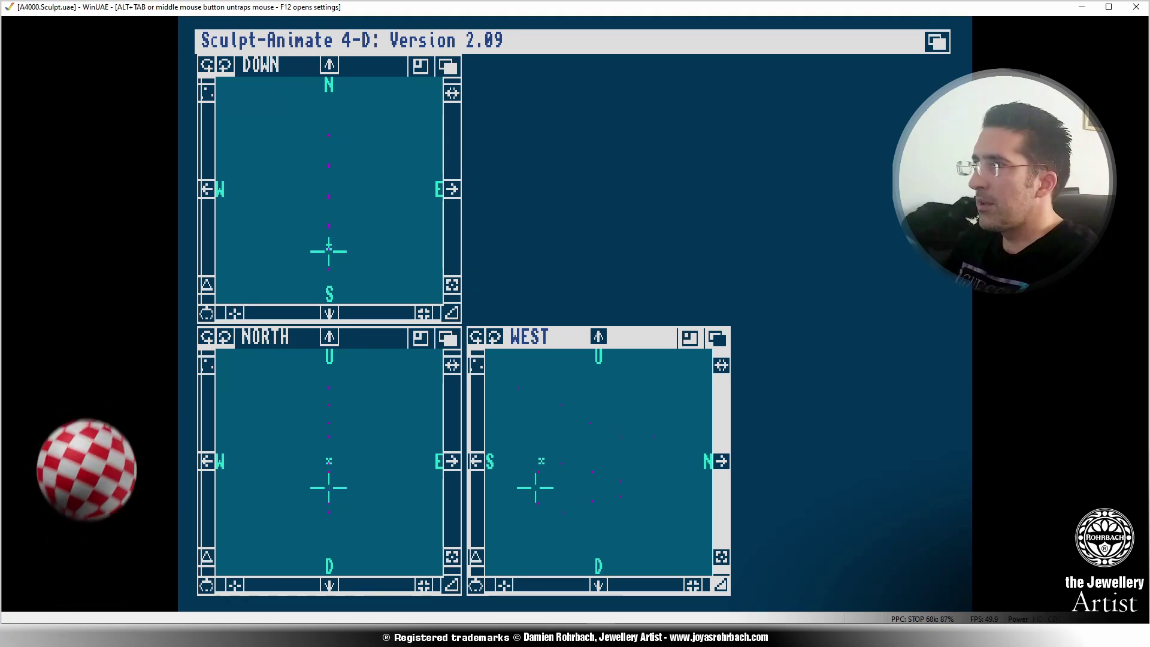
{"action": "right_click_drag", "start_coordinate": [398, 98], "coordinate": [442, 392]}
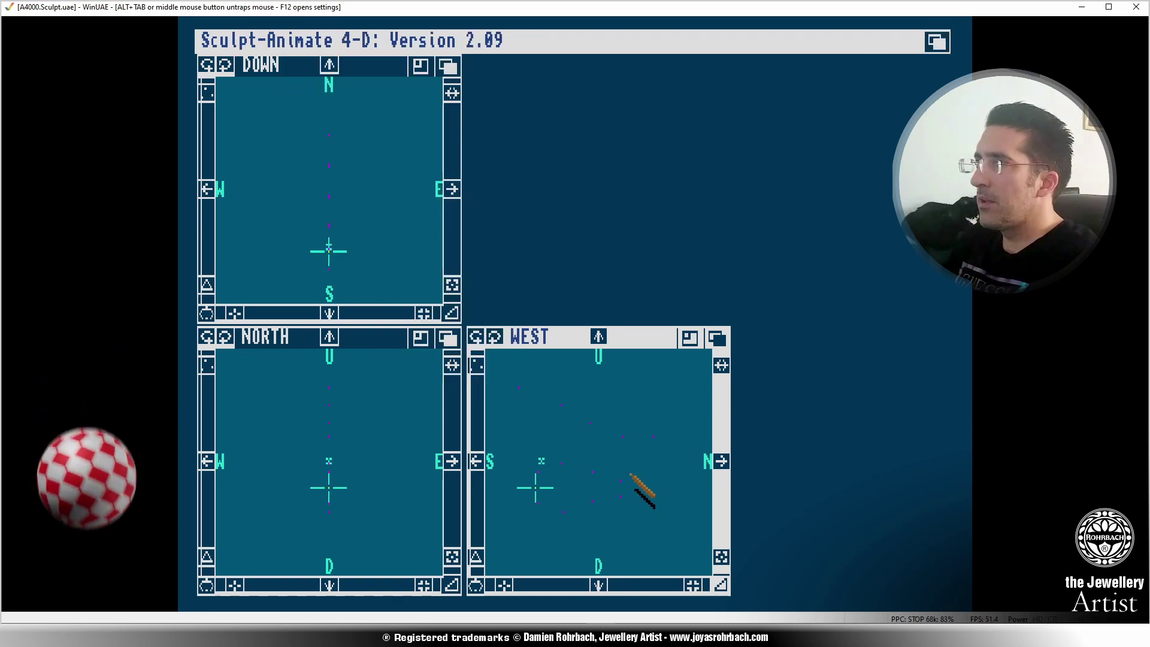
{"action": "left_click", "coordinate": [642, 472]}
{"action": "right_click_drag", "start_coordinate": [451, 165], "coordinate": [386, 180]}
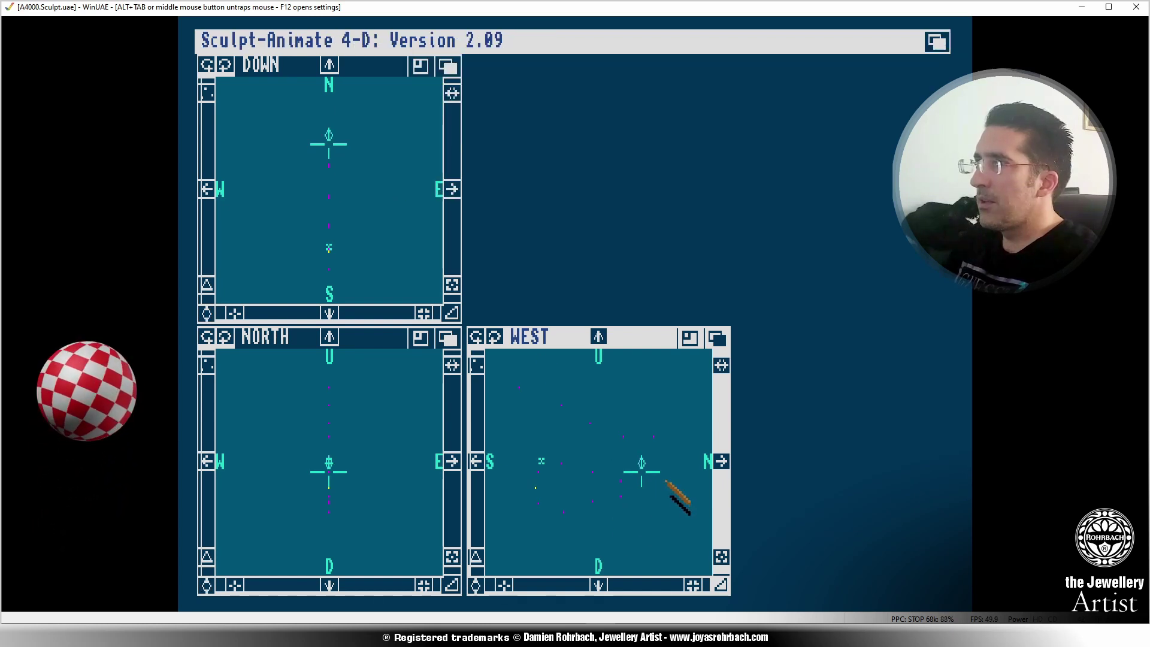
{"action": "left_click", "coordinate": [638, 473]}
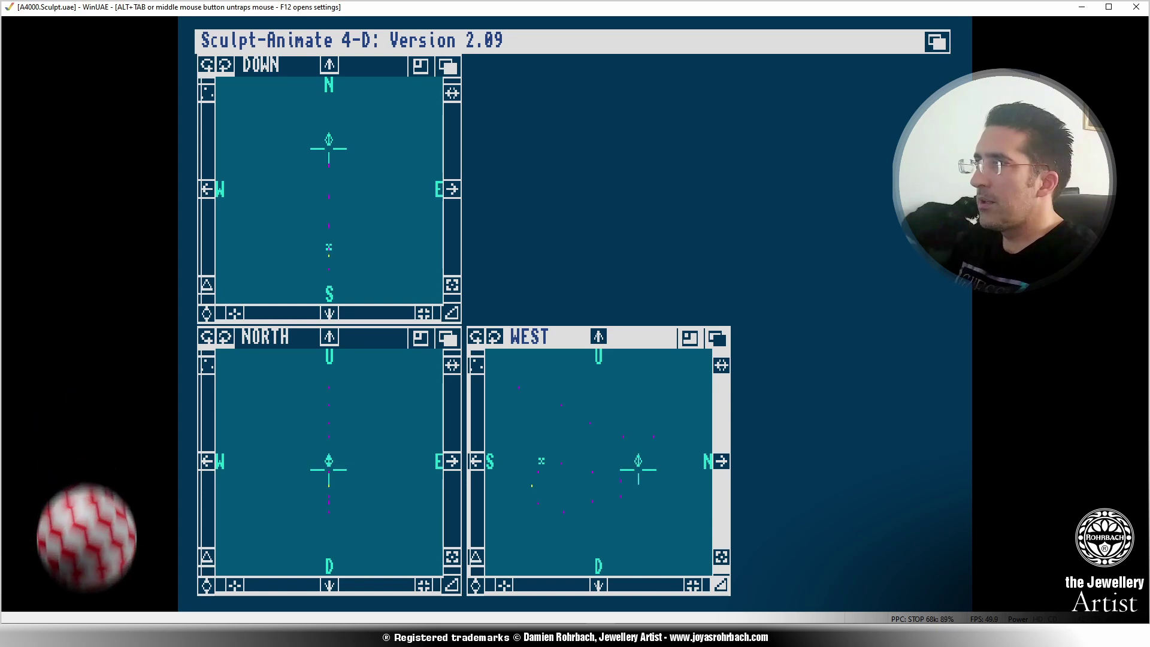
{"action": "right_click_drag", "start_coordinate": [677, 534], "coordinate": [679, 535]}
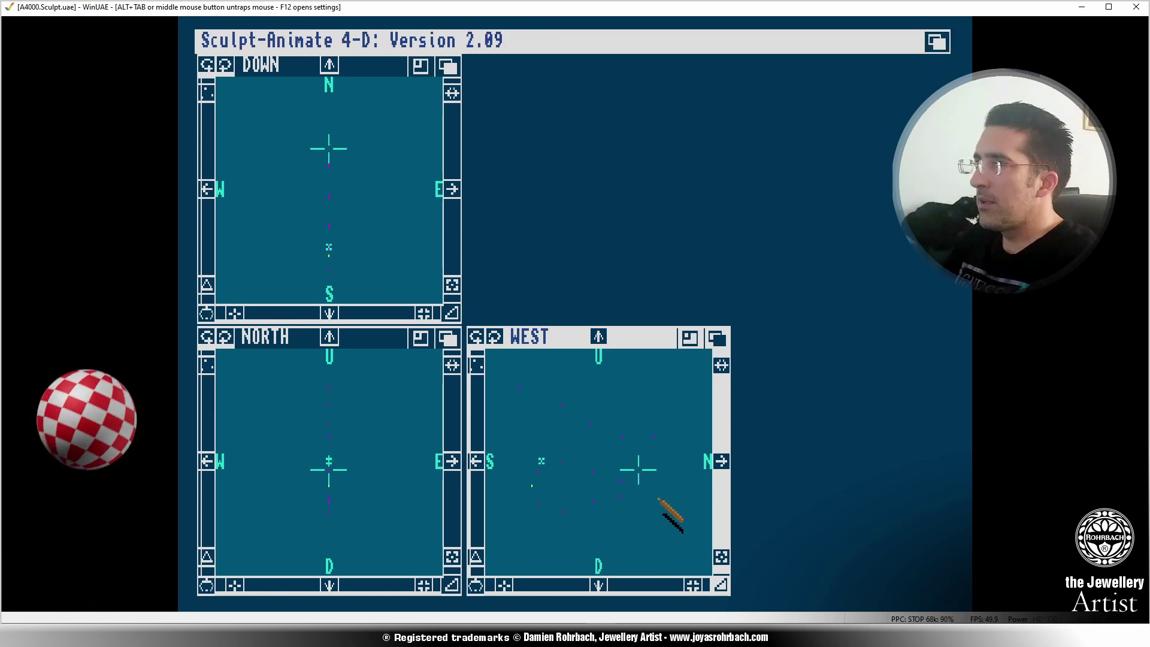
Connect the new south-end vertex with edges to the first two vertices of the upper row in the West view.
{"action": "left_click", "coordinate": [657, 497]}
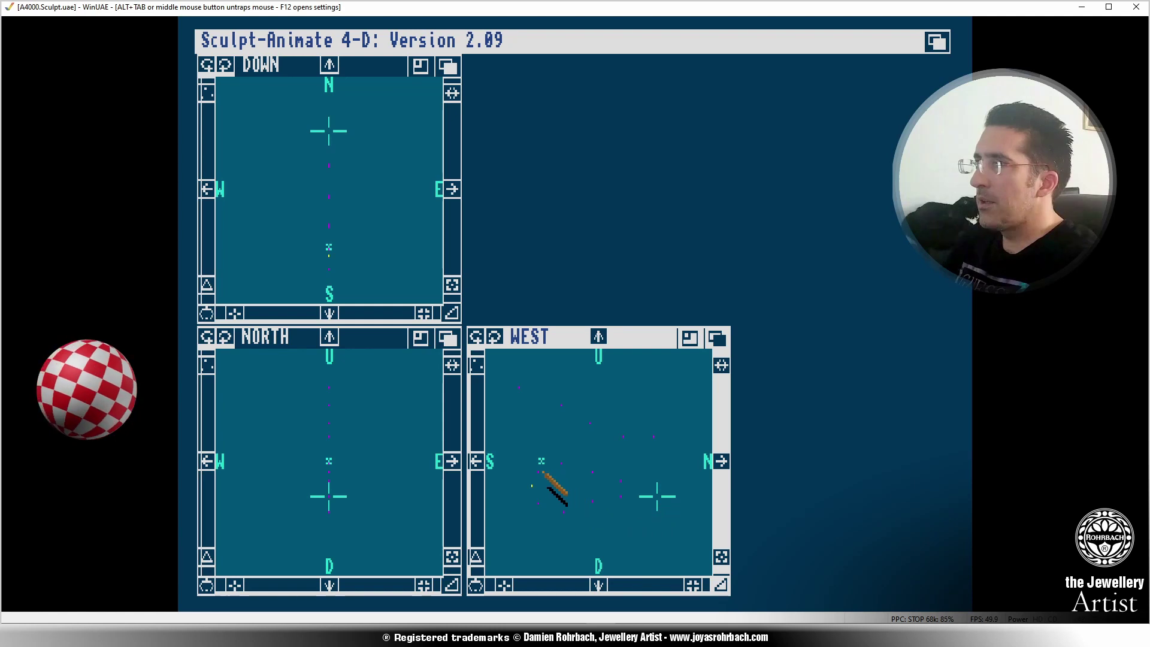
{"action": "left_click", "coordinate": [540, 471]}
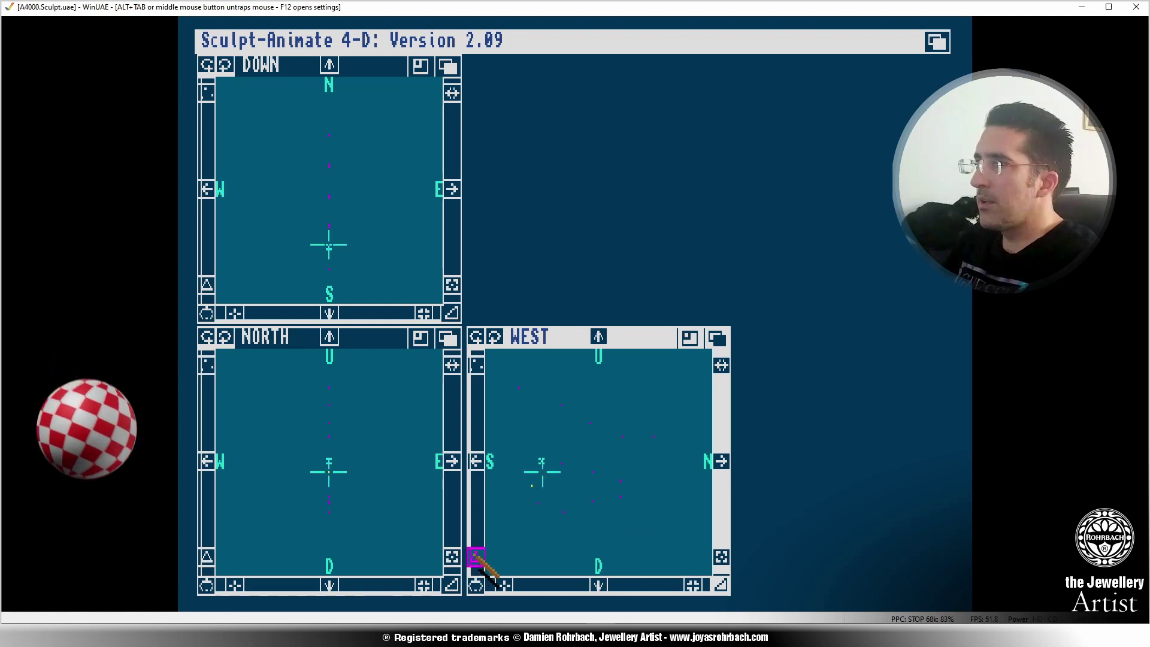
{"action": "left_click", "coordinate": [532, 480]}
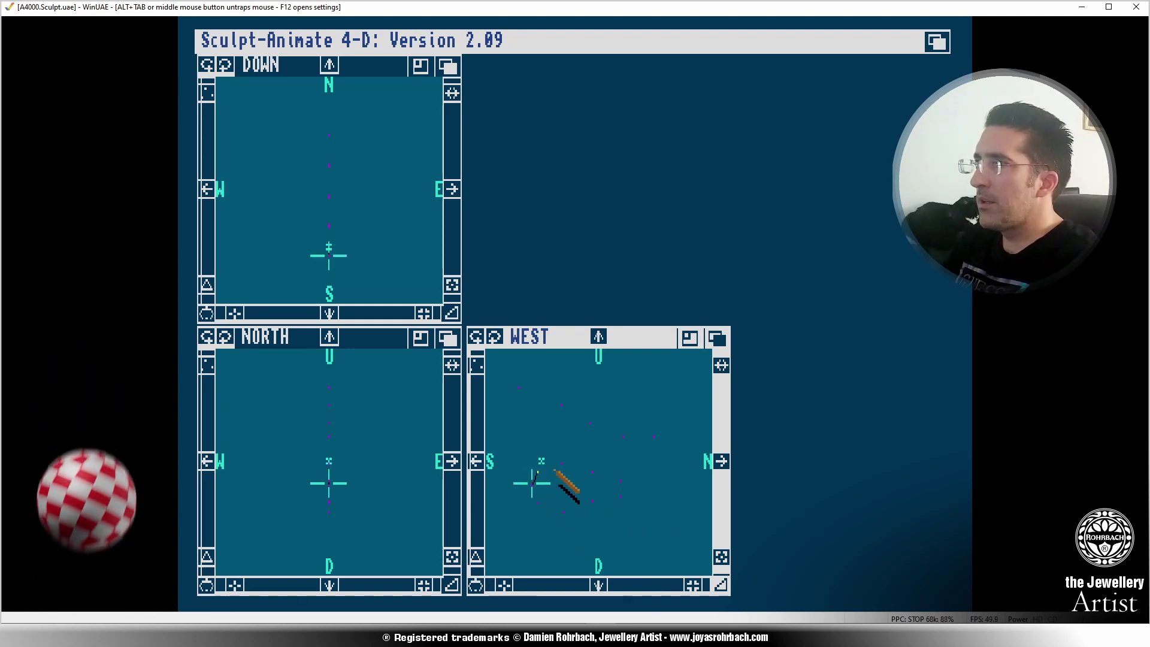
{"action": "left_click", "coordinate": [558, 467]}
{"action": "left_click", "coordinate": [475, 557]}
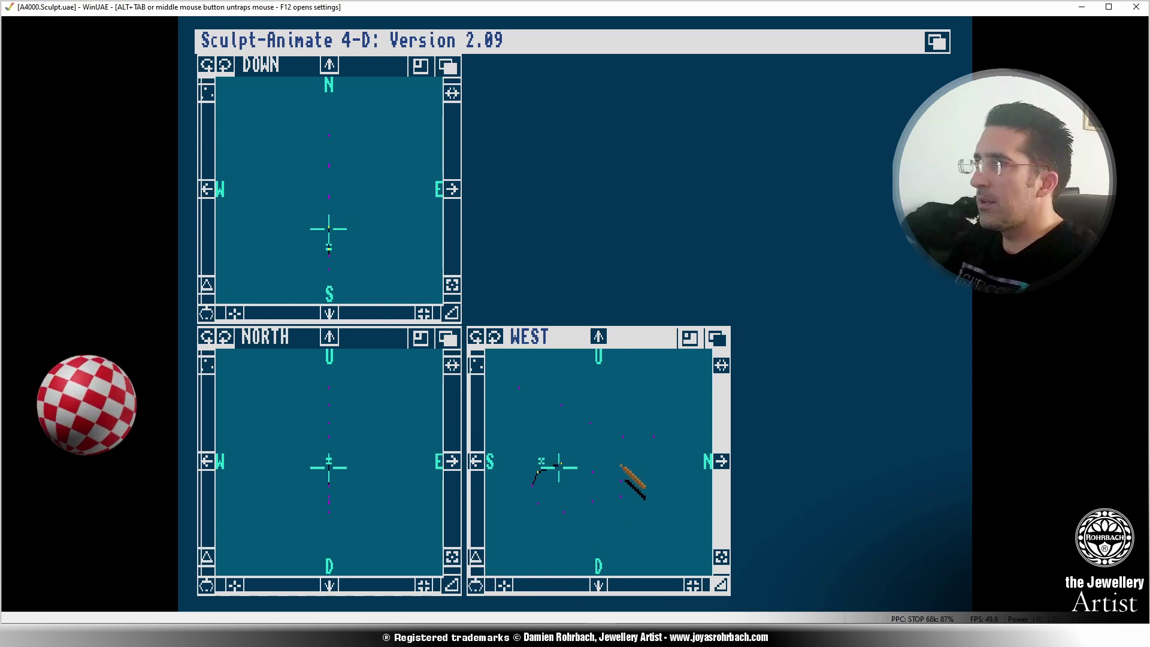
Continue the edges northward along the upper row in the West view to its northernmost vertex.
{"action": "left_click", "coordinate": [592, 477]}
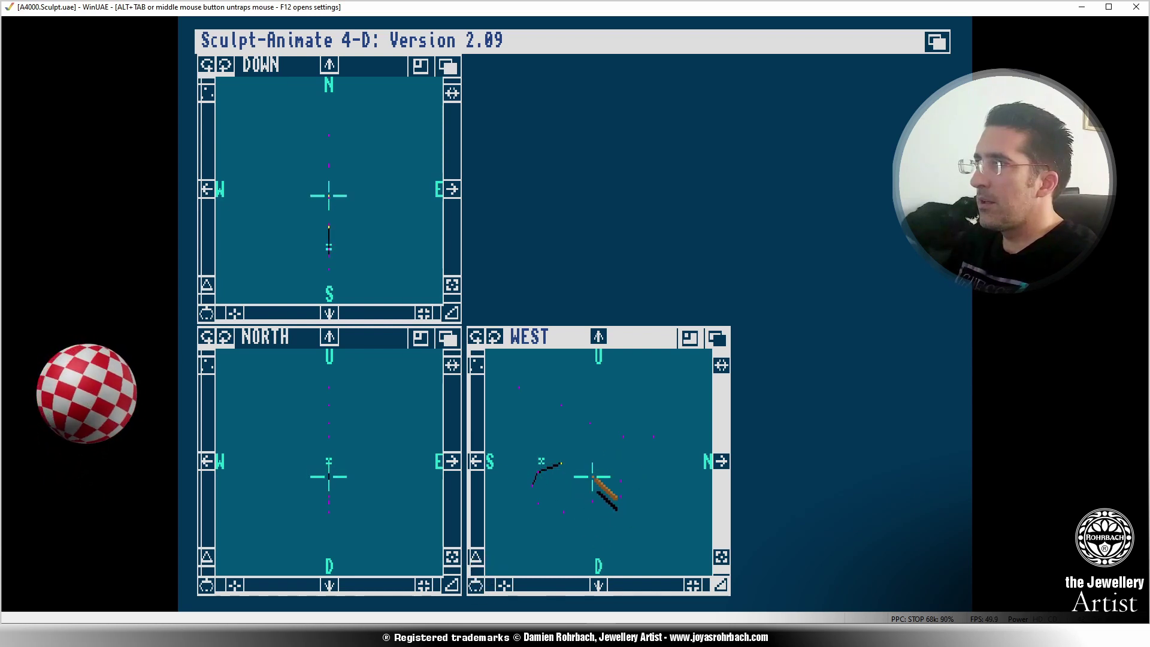
{"action": "left_click", "coordinate": [476, 558]}
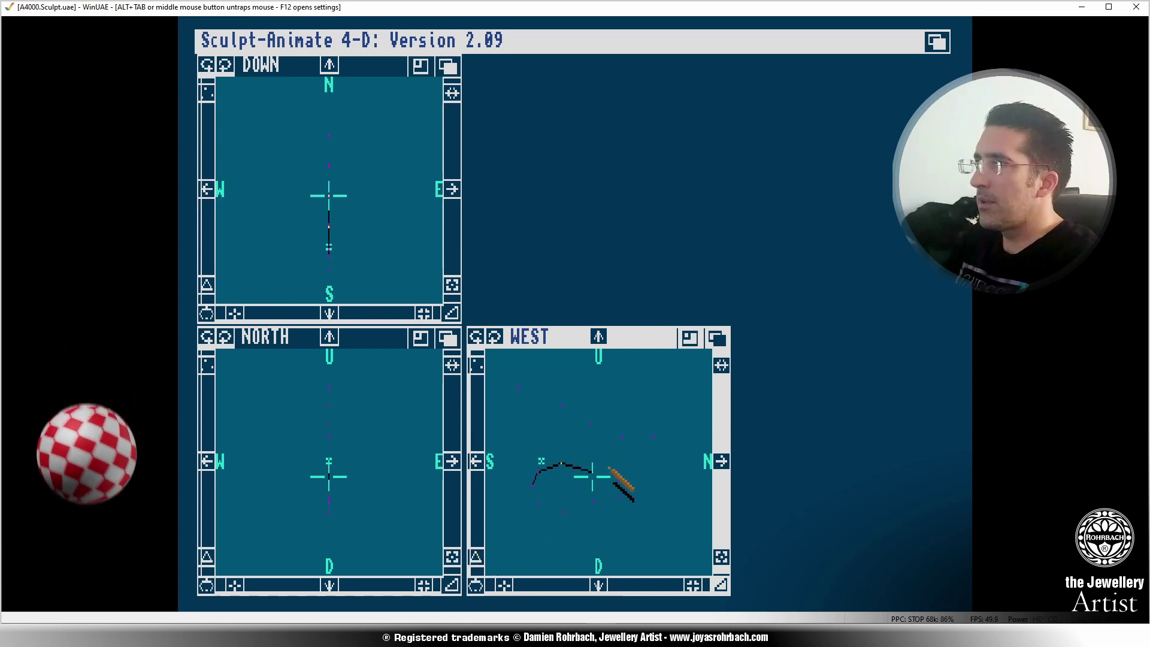
{"action": "left_click_drag", "start_coordinate": [554, 470], "coordinate": [620, 483]}
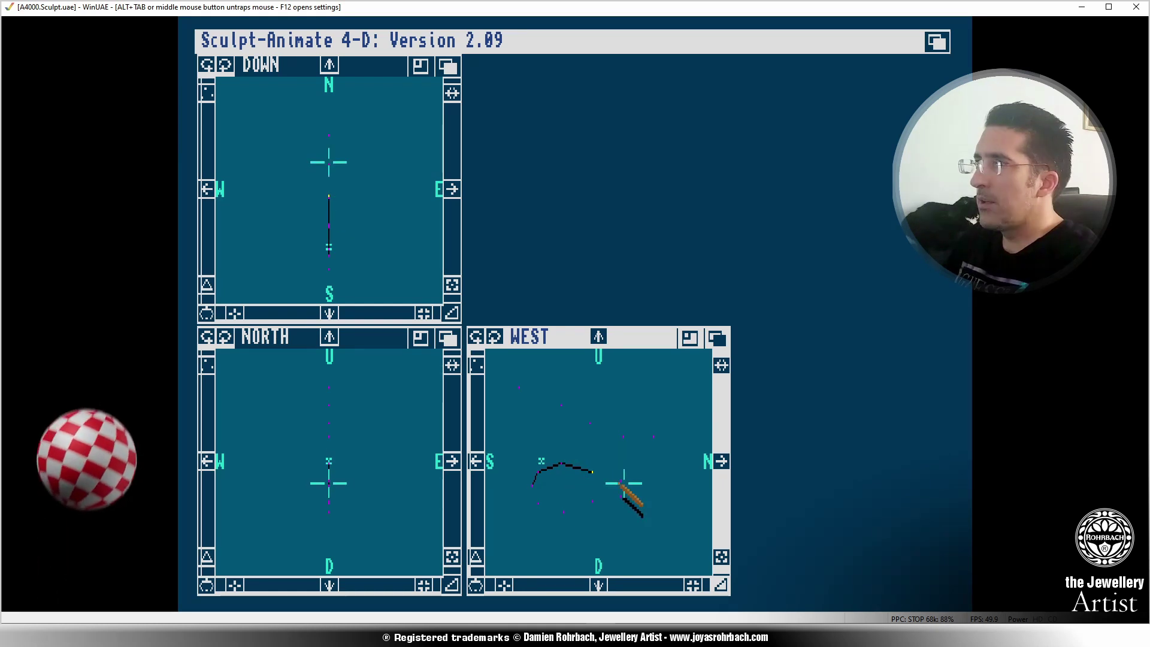
{"action": "left_click", "coordinate": [617, 484]}
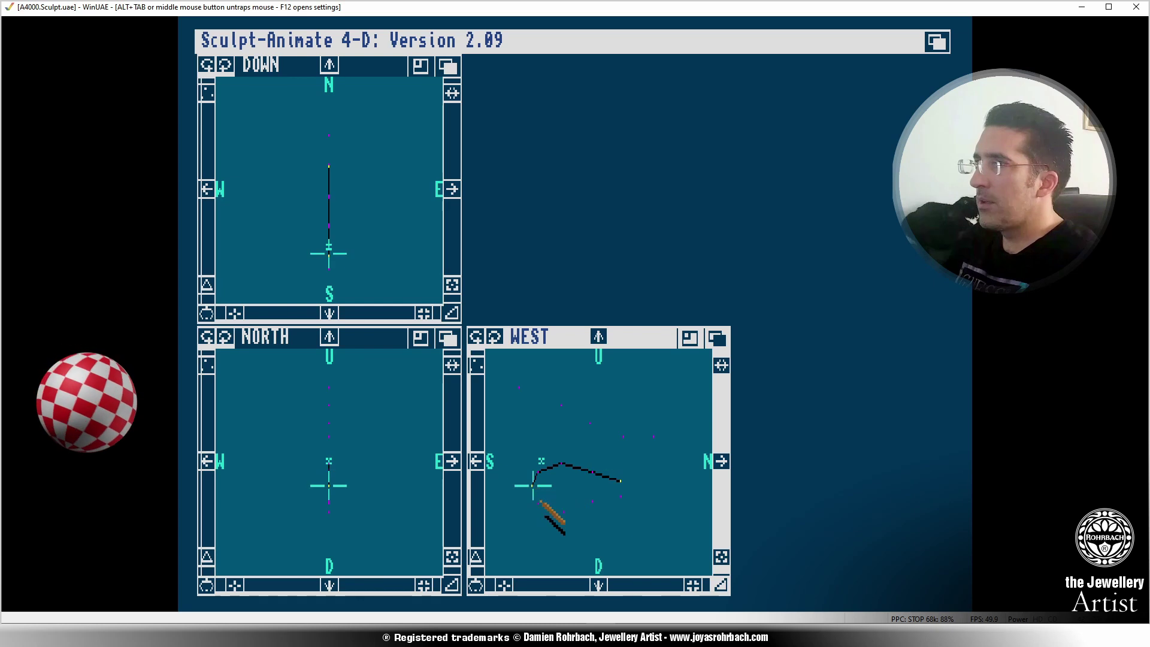
Connect the south-end vertex to the bottom row's southern vertex and erase the two stray edges running to the upper row's north end.
{"action": "left_click", "coordinate": [538, 503]}
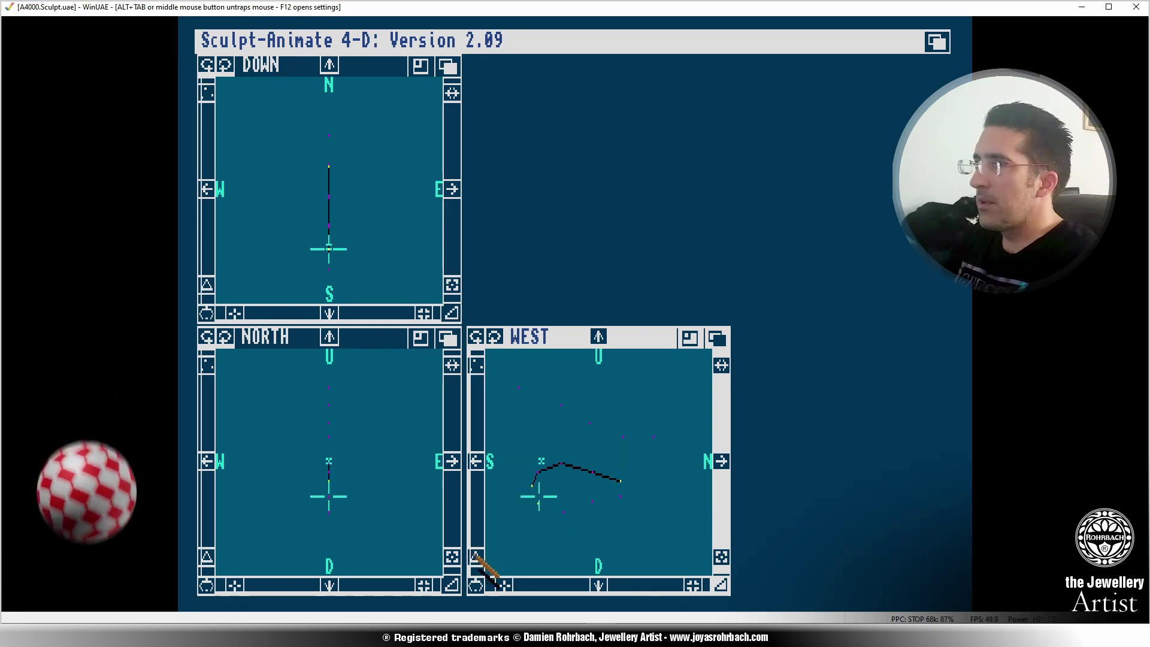
{"action": "left_click", "coordinate": [476, 558]}
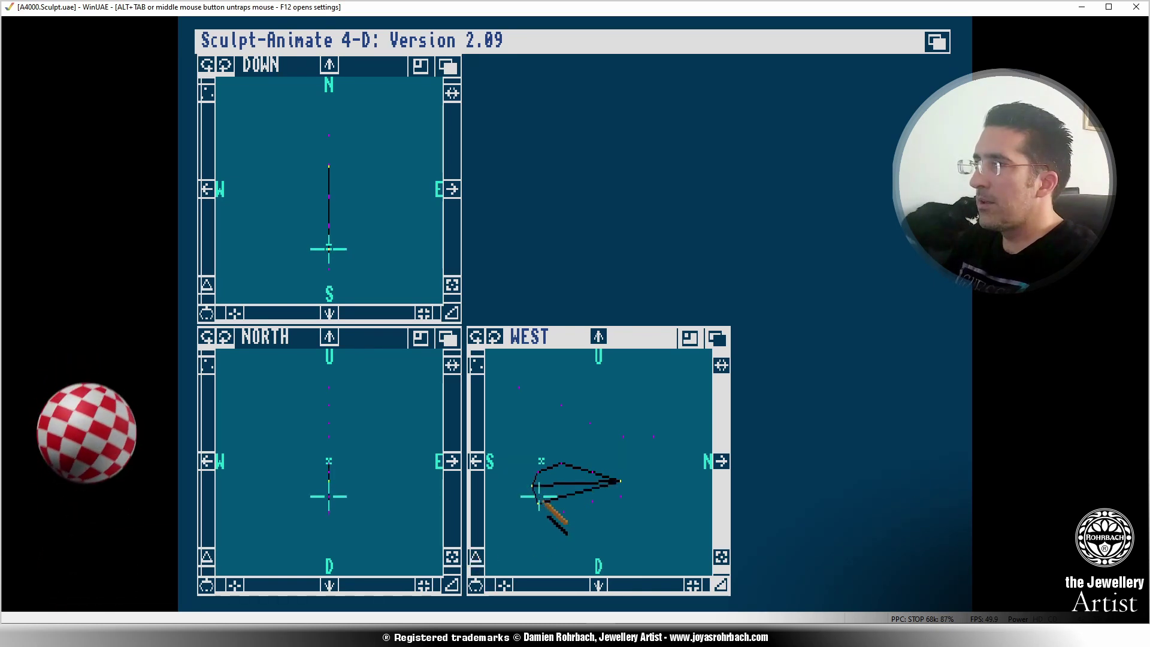
{"action": "left_click", "coordinate": [538, 503]}
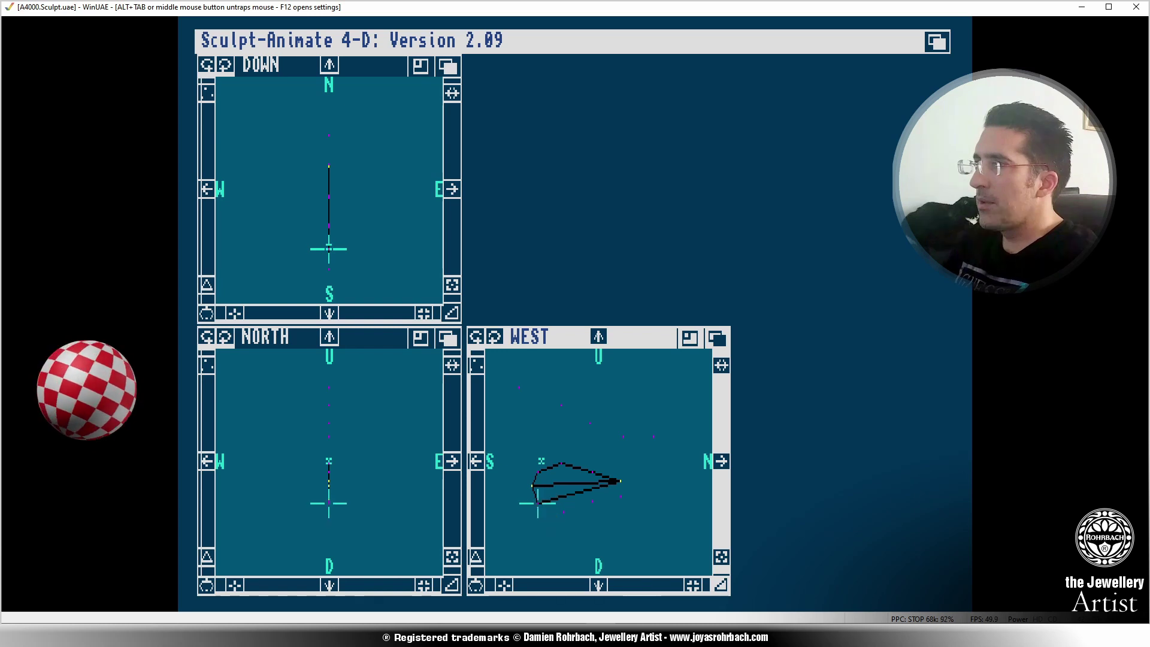
{"action": "mouse_move", "coordinate": [339, 36]}
{"action": "right_mouse_down"}
{"action": "mouse_move", "coordinate": [333, 117]}
{"action": "mouse_move", "coordinate": [479, 123]}
{"action": "right_mouse_up"}
{"action": "left_click", "coordinate": [532, 485]}
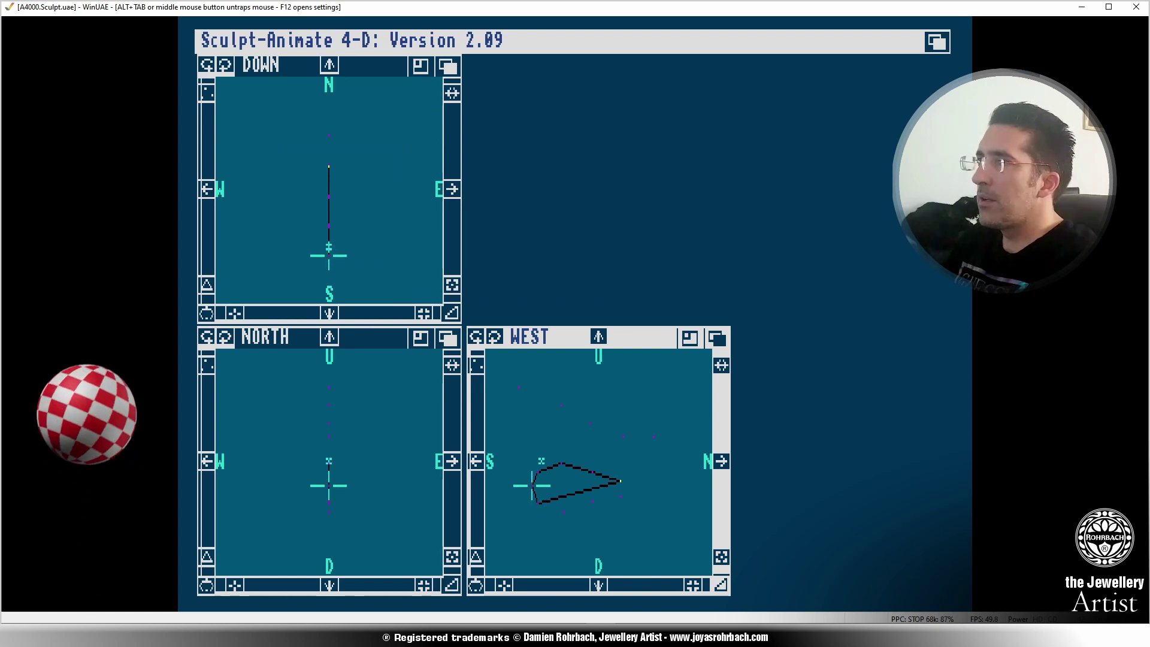
{"action": "mouse_move", "coordinate": [429, 31]}
{"action": "right_mouse_down"}
{"action": "mouse_move", "coordinate": [252, 42]}
{"action": "mouse_move", "coordinate": [296, 66]}
{"action": "mouse_move", "coordinate": [330, 64]}
{"action": "mouse_move", "coordinate": [348, 101]}
{"action": "mouse_move", "coordinate": [480, 124]}
{"action": "right_mouse_up"}
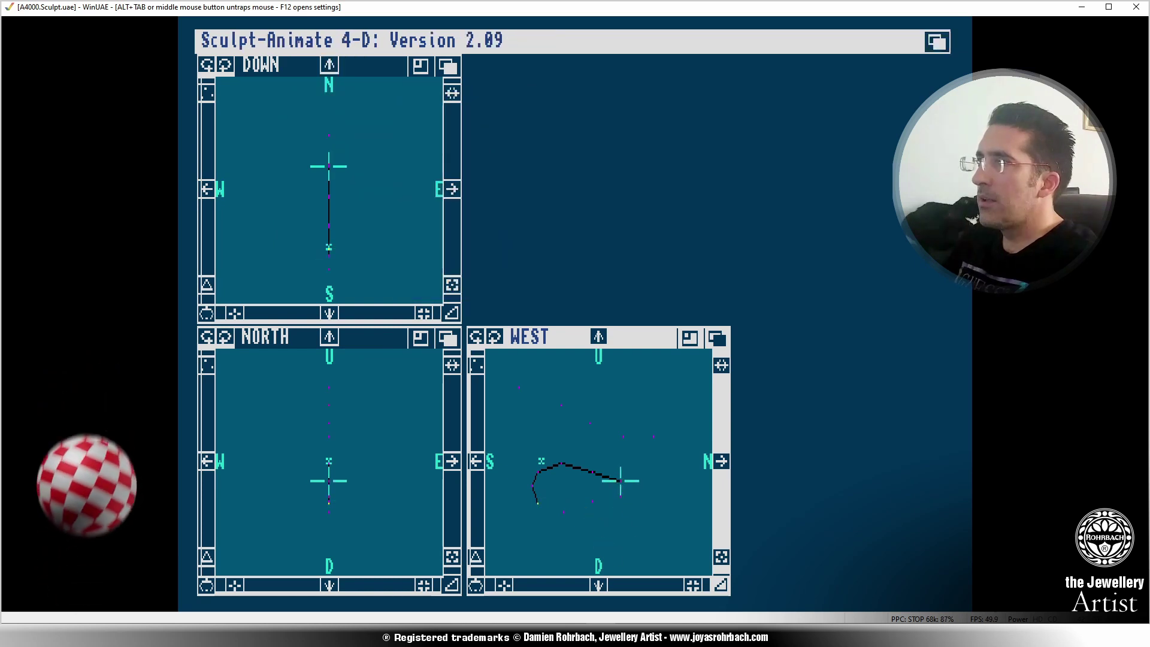
Connect the bottom-row vertices with edges in the West view, from the southern vertex to the northern one.
{"action": "left_click", "coordinate": [558, 508]}
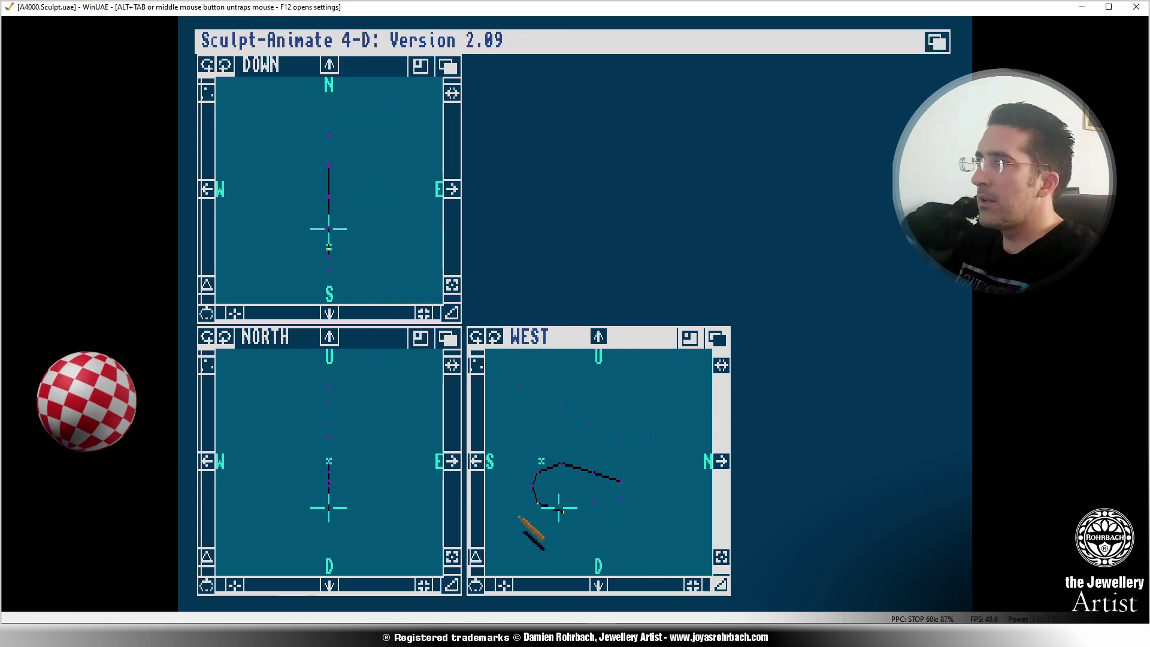
{"action": "left_click", "coordinate": [593, 501]}
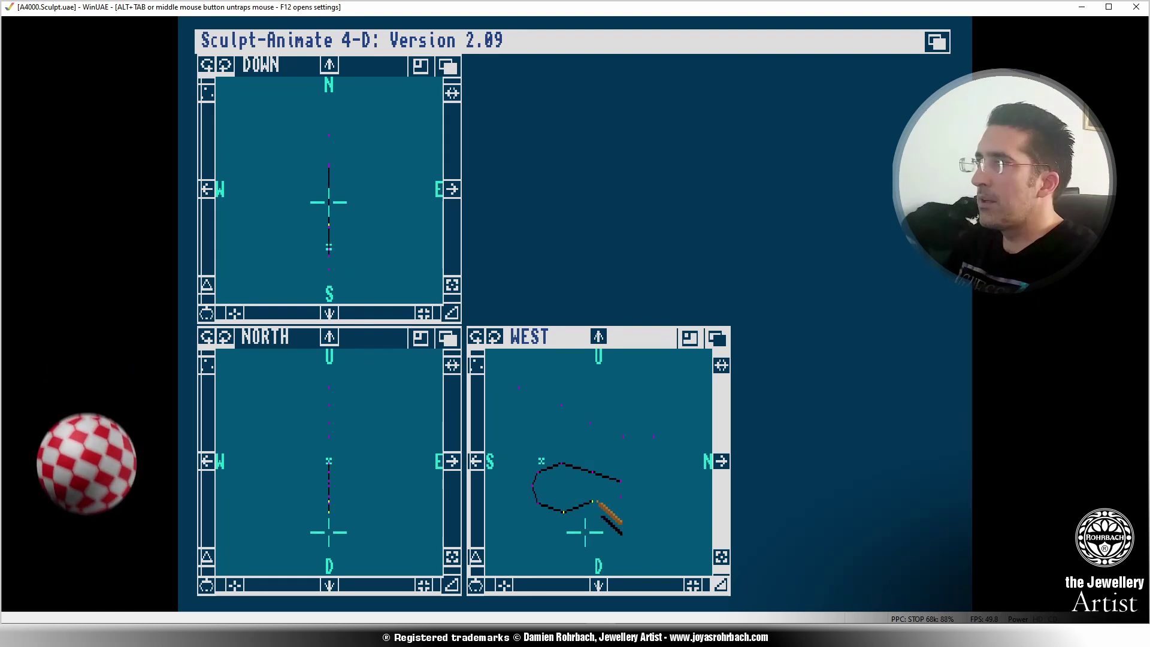
{"action": "left_click", "coordinate": [566, 508]}
{"action": "left_click", "coordinate": [566, 515]}
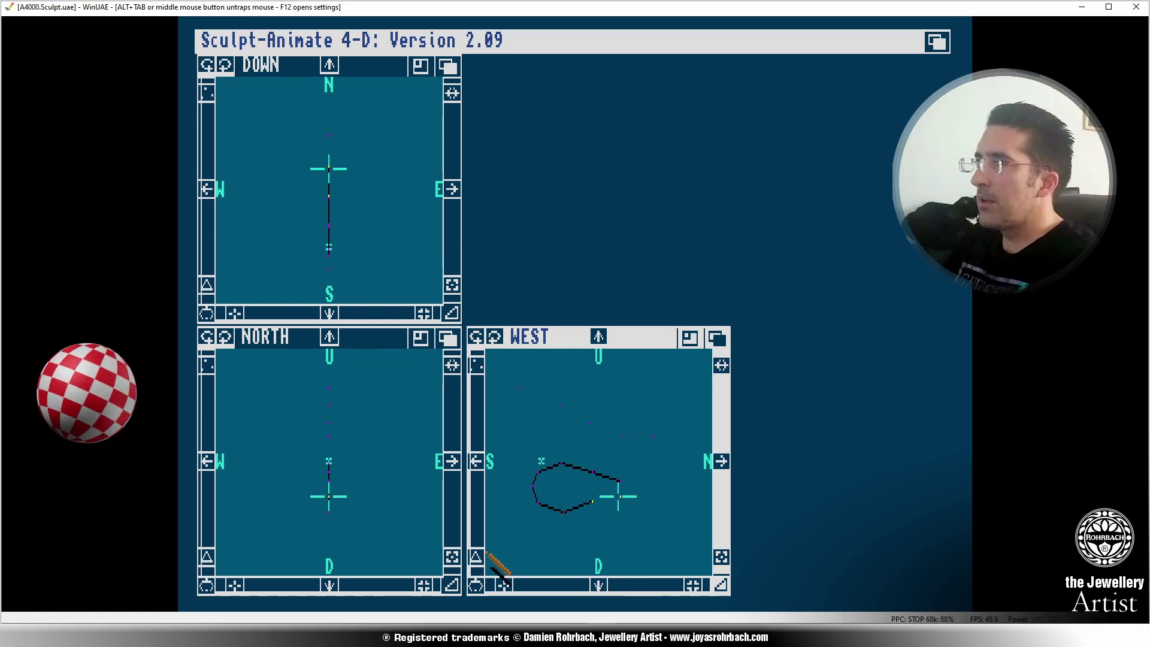
{"action": "left_click", "coordinate": [597, 536]}
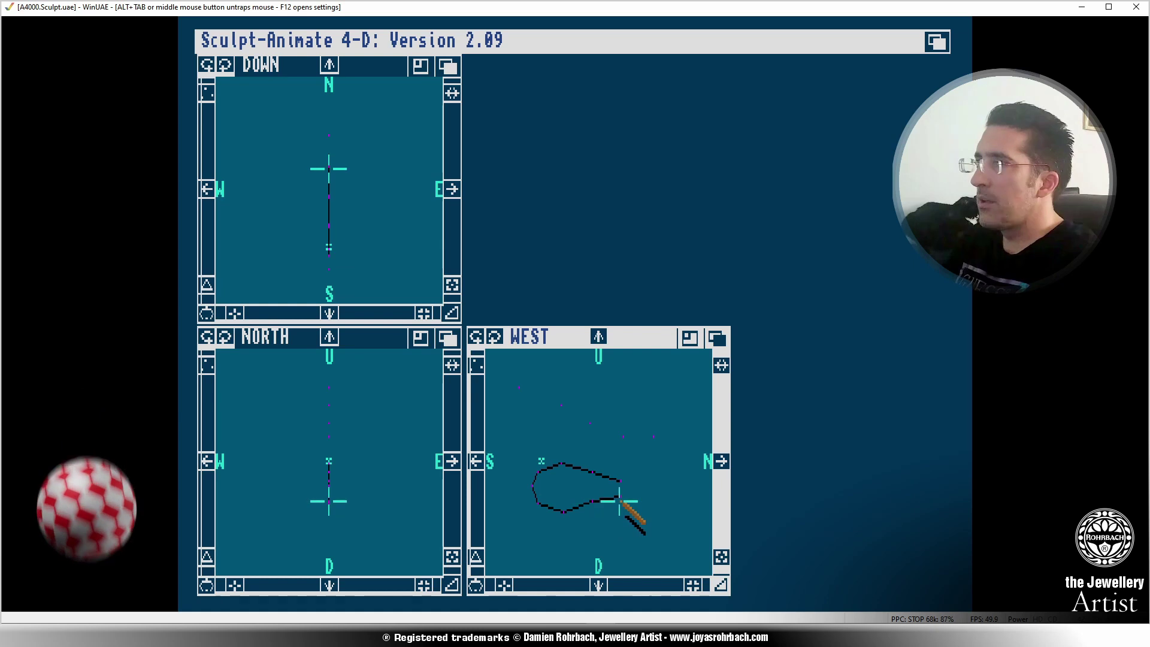
Select the upper row's northernmost vertex in the West view, move it slightly upward with the grabber, and release the grabber.
{"action": "left_click", "coordinate": [659, 452]}
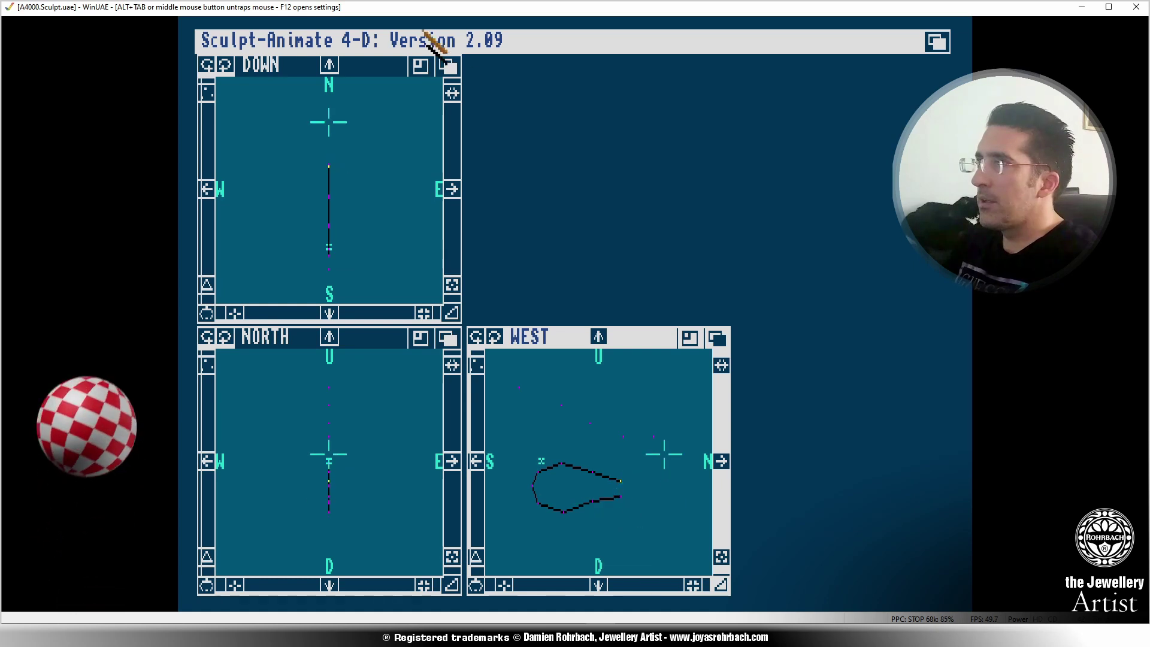
{"action": "right_click_drag", "start_coordinate": [436, 37], "coordinate": [392, 142]}
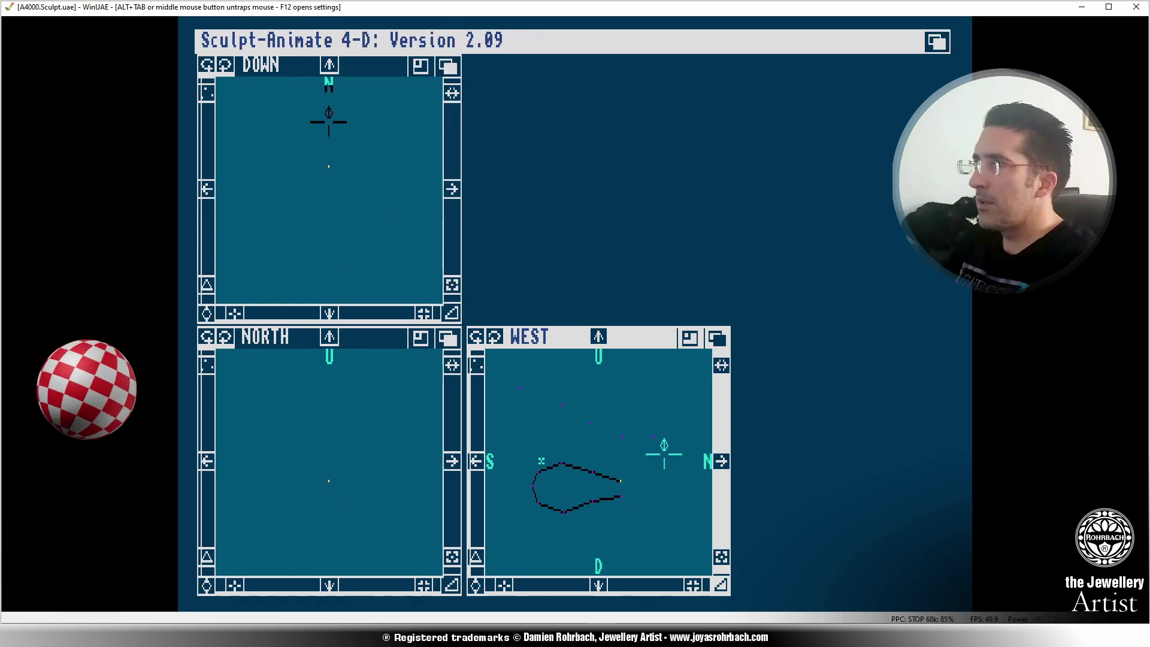
{"action": "left_click", "coordinate": [664, 449]}
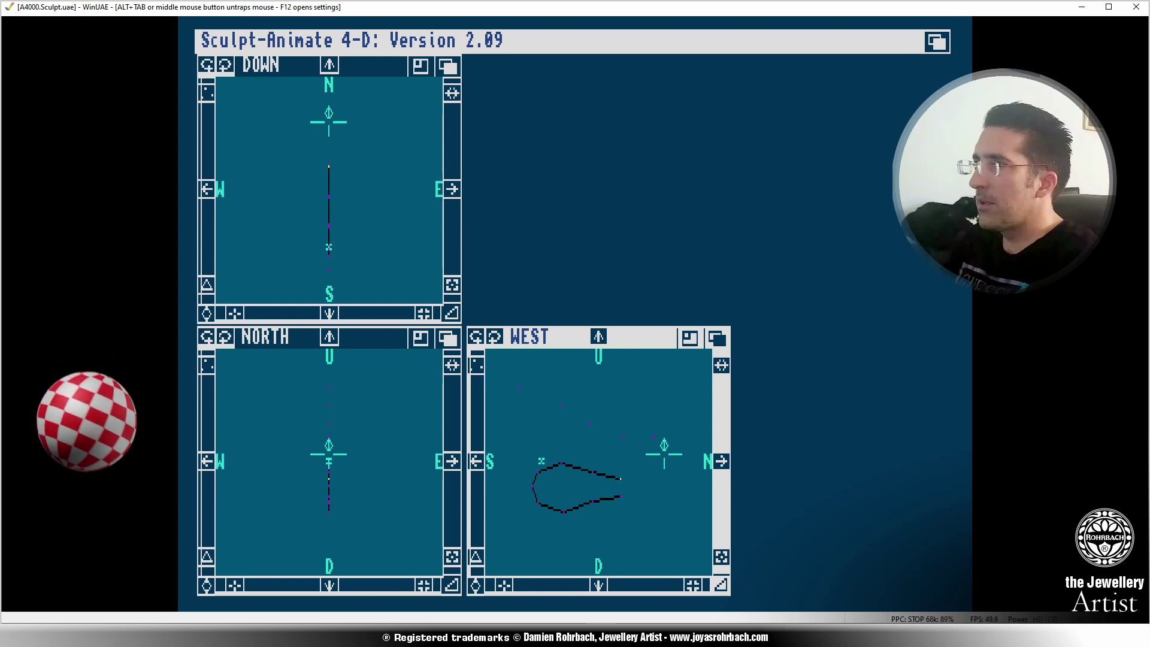
{"action": "left_click", "coordinate": [646, 497]}
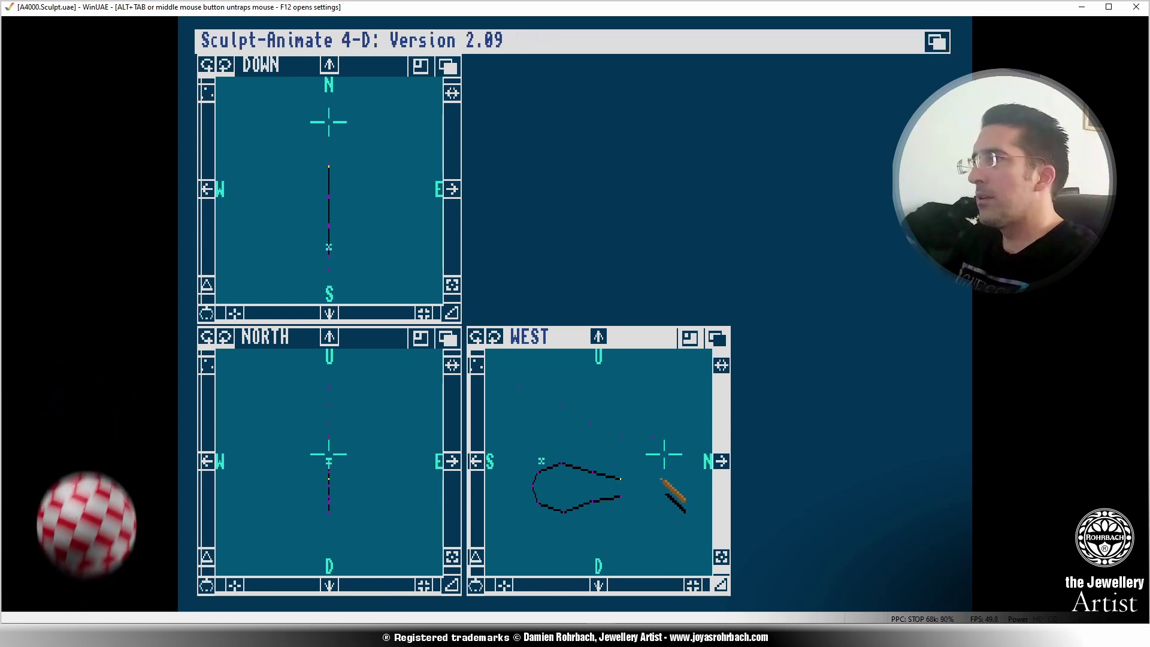
{"action": "left_click", "coordinate": [660, 479]}
{"action": "left_click", "coordinate": [721, 557]}
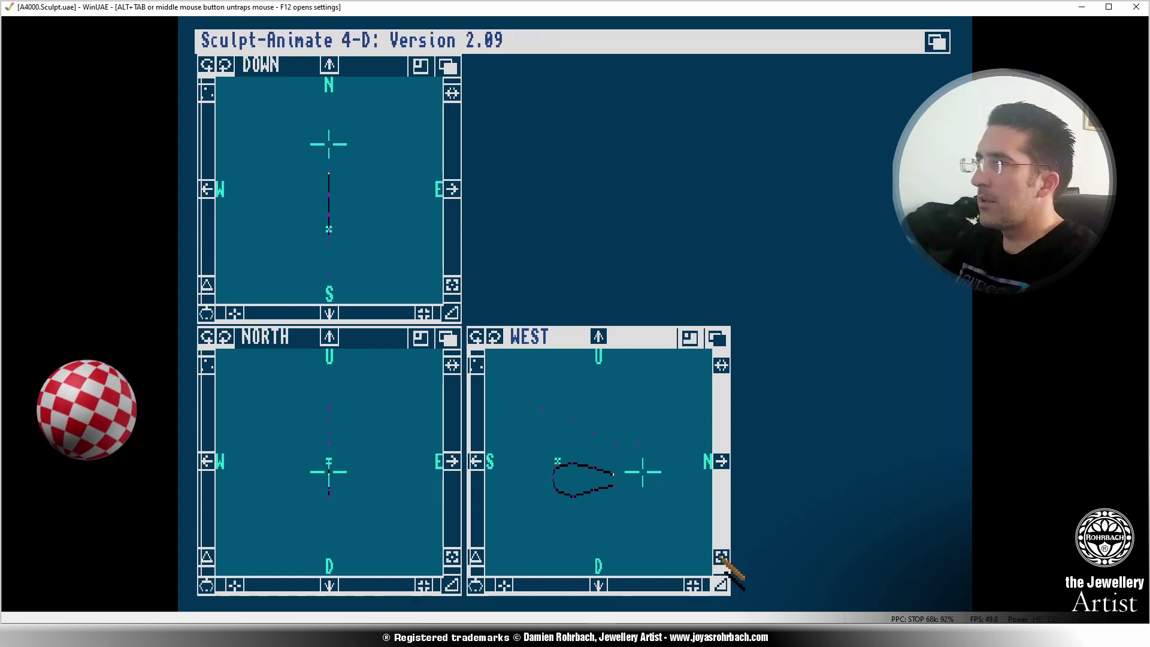
{"action": "left_click", "coordinate": [721, 557]}
{"action": "left_click", "coordinate": [720, 557]}
{"action": "left_click", "coordinate": [639, 501]}
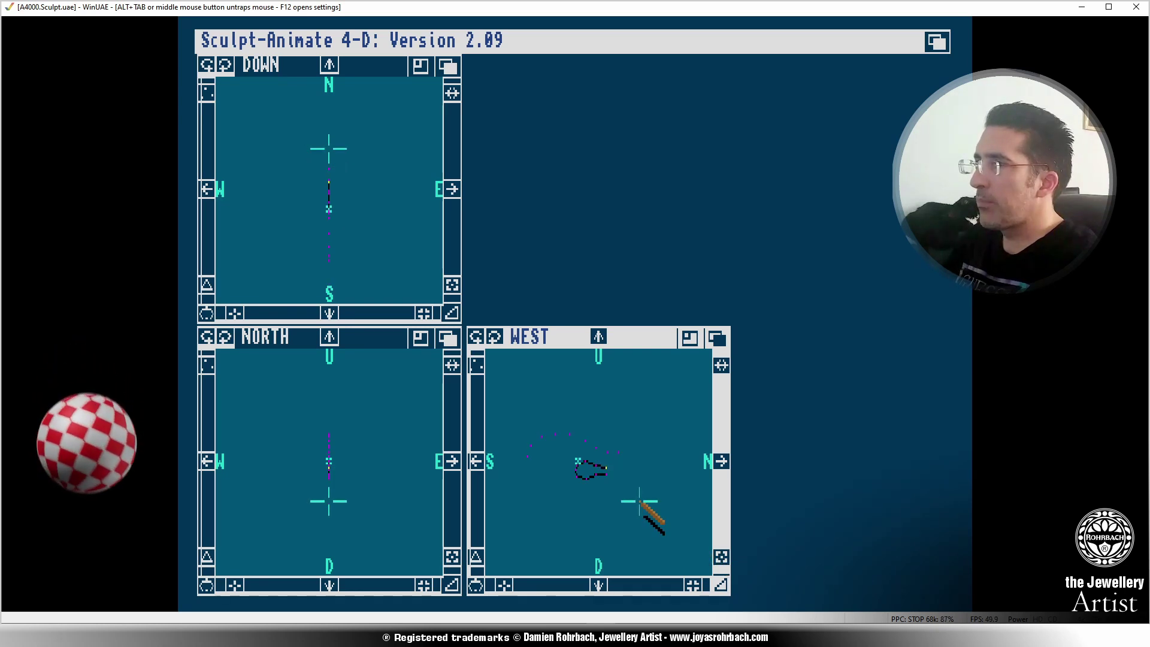
Save a WinUAE state snapshot of the session, replacing the existing file SAVEsculpt1.uss.
{"action": "key", "text": "F12"}
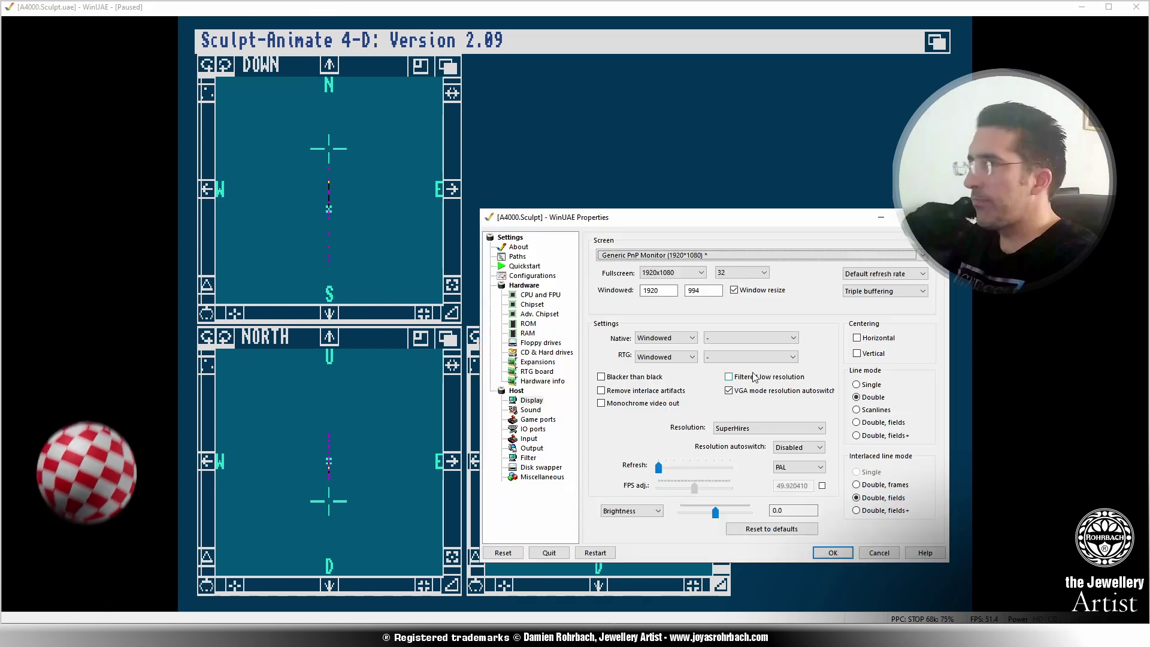
{"action": "left_click", "coordinate": [560, 477]}
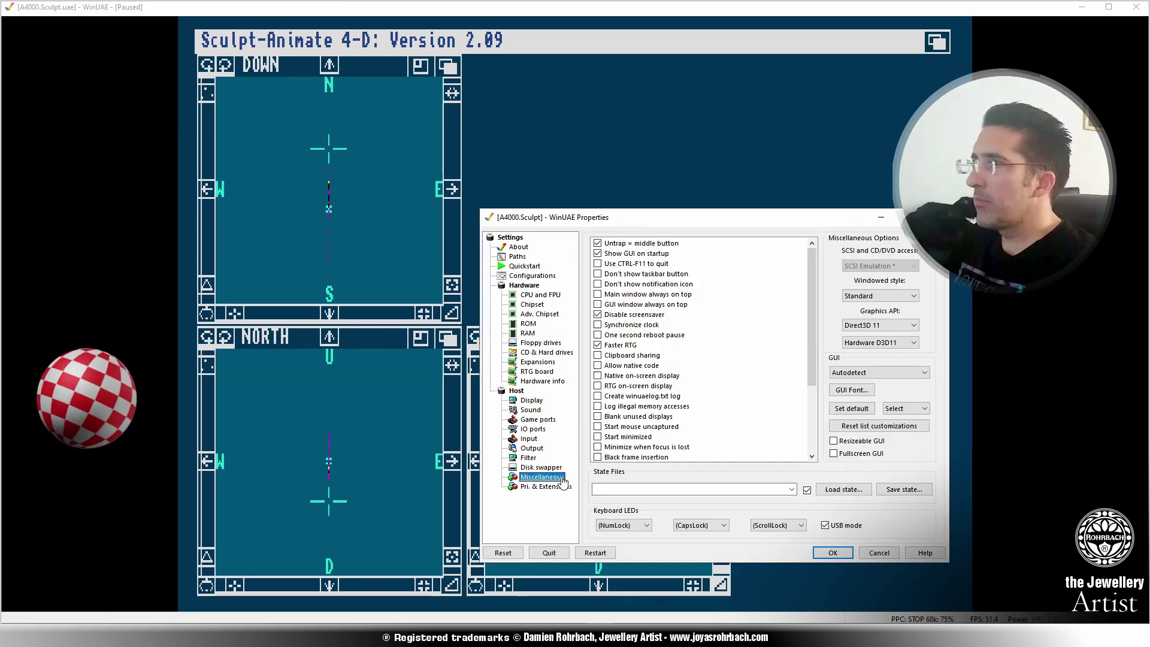
{"action": "left_click", "coordinate": [903, 490]}
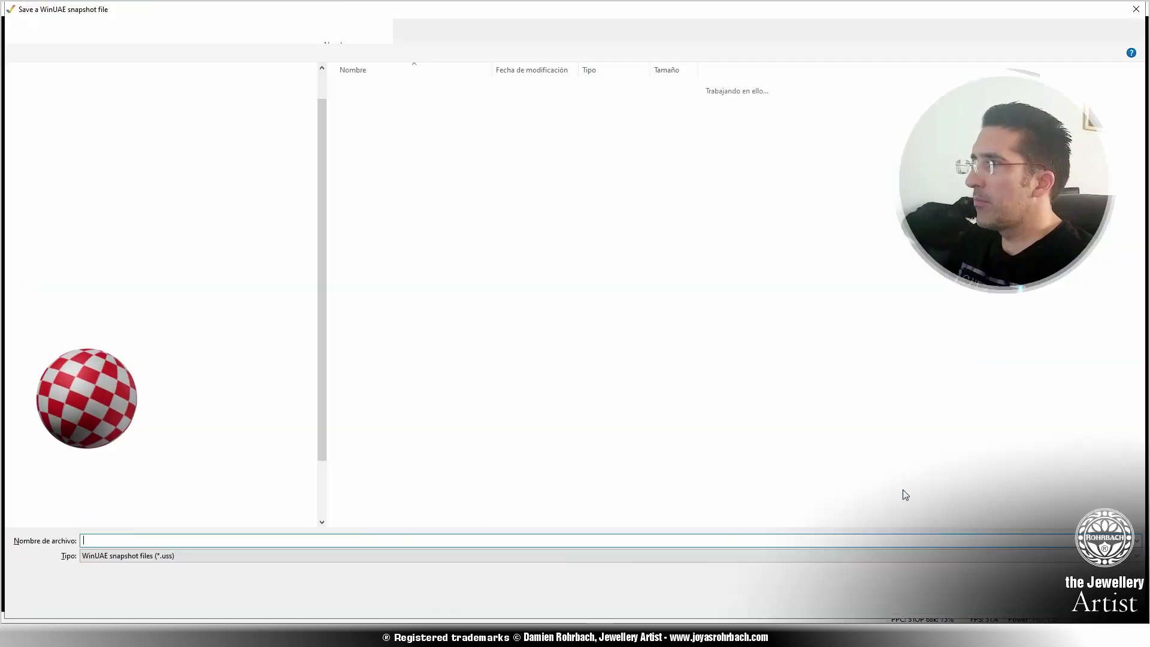
{"action": "left_click", "coordinate": [406, 88]}
{"action": "double_click", "coordinate": [406, 88]}
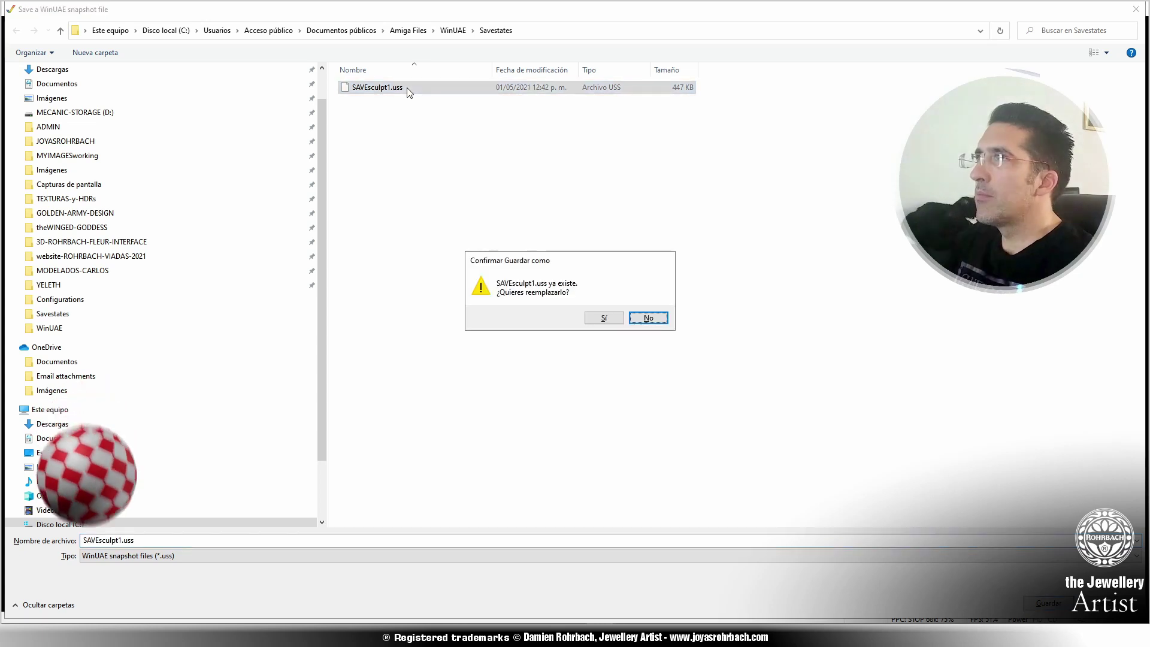
{"action": "left_click", "coordinate": [597, 315]}
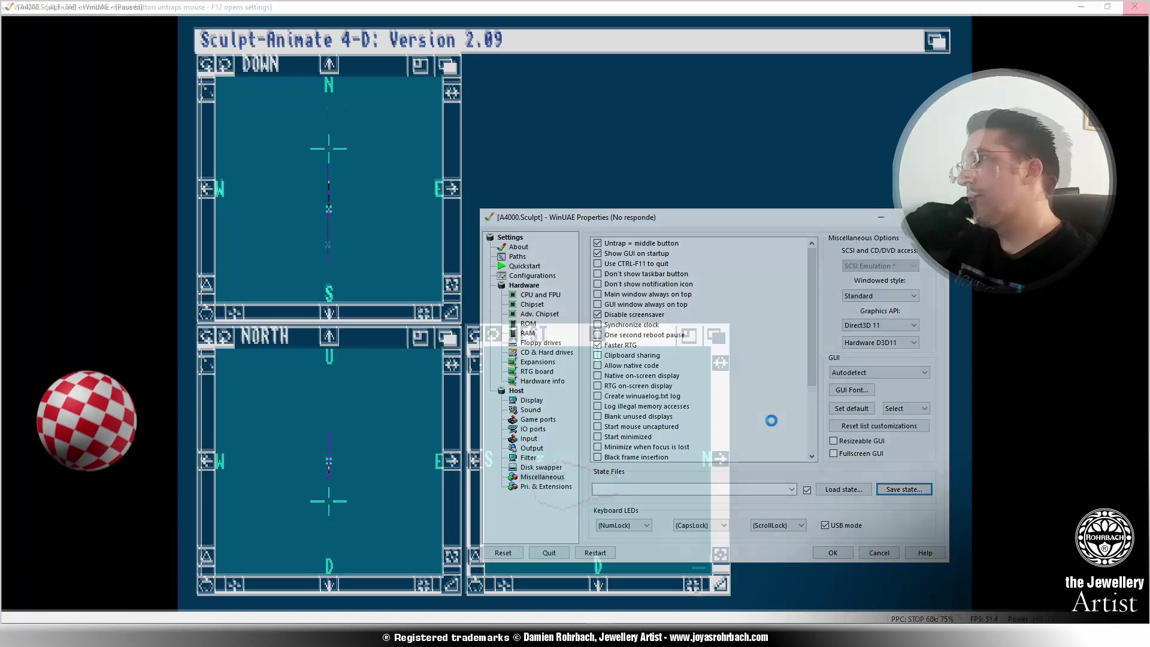
Select all vertices of the open outline in the West view with the selection box and extrude the outline.
{"action": "right_click_drag", "start_coordinate": [495, 256], "coordinate": [383, 60]}
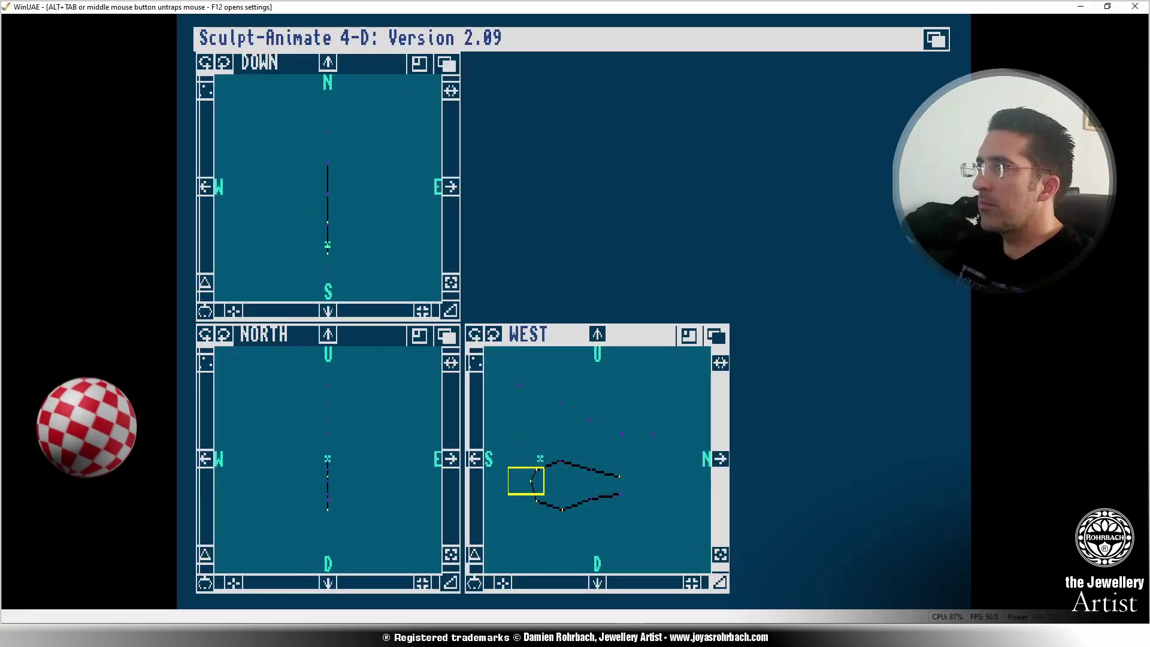
{"action": "mouse_move", "coordinate": [525, 481]}
{"action": "left_mouse_down"}
{"action": "mouse_move", "coordinate": [567, 473]}
{"action": "mouse_move", "coordinate": [559, 460]}
{"action": "mouse_move", "coordinate": [596, 494]}
{"action": "mouse_move", "coordinate": [674, 515]}
{"action": "left_mouse_up"}
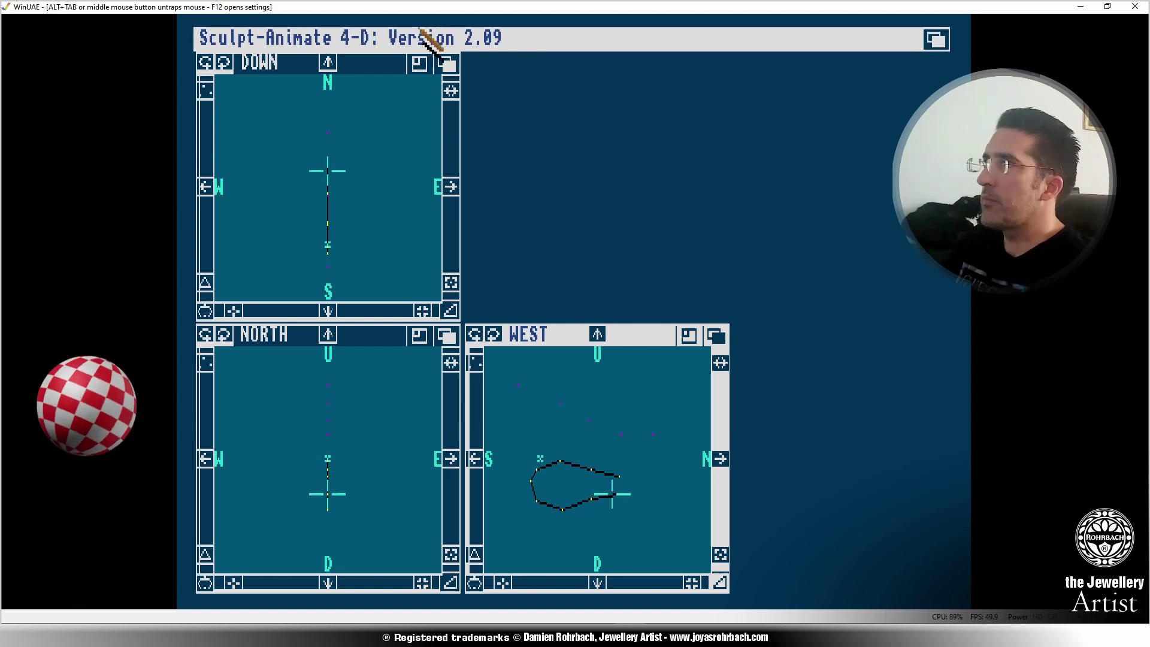
{"action": "right_click_drag", "start_coordinate": [421, 31], "coordinate": [390, 140]}
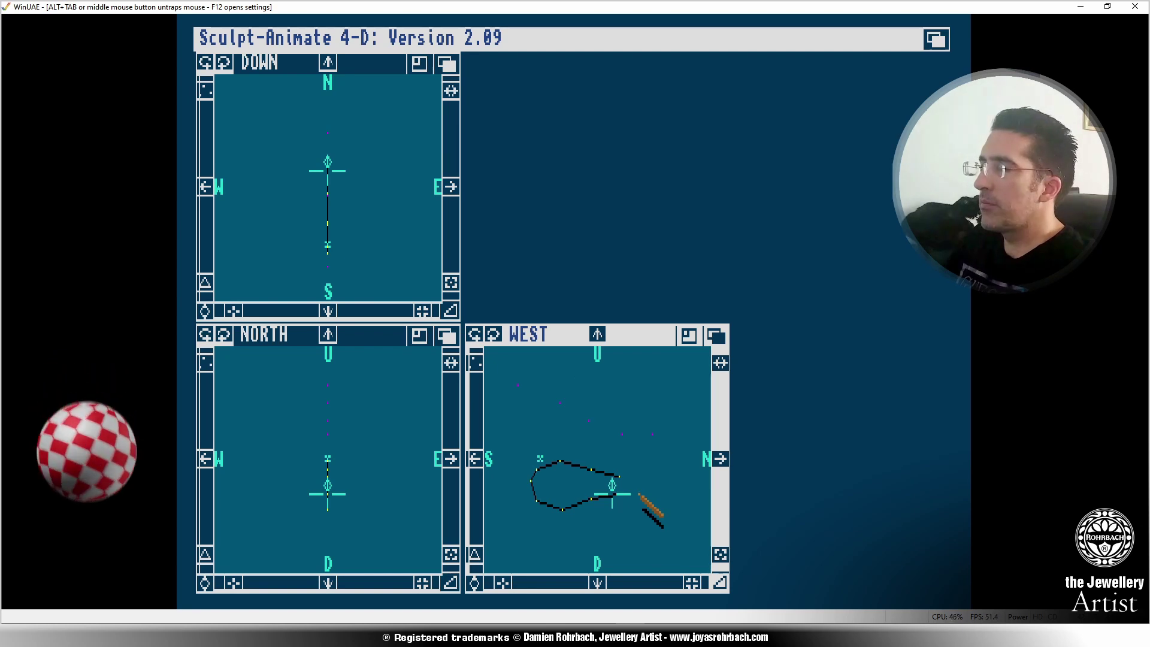
Expand the extruded copy moderately about its center on all three axes so it surrounds the original outline.
{"action": "right_click_drag", "start_coordinate": [640, 496], "coordinate": [441, 145]}
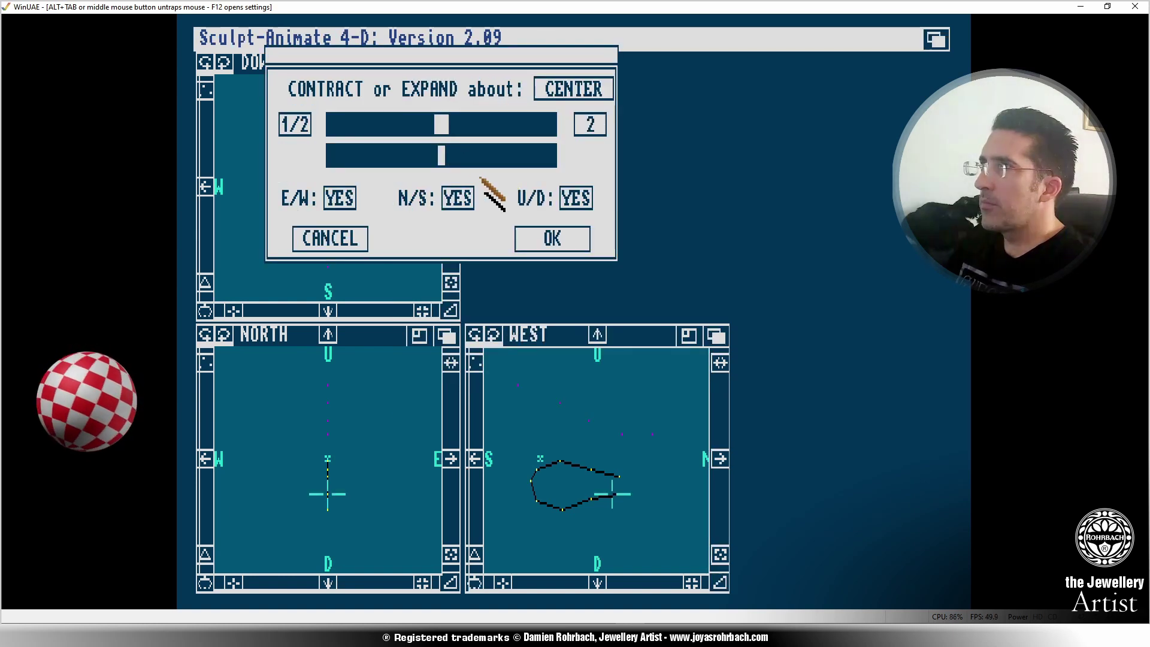
{"action": "left_click_drag", "start_coordinate": [463, 162], "coordinate": [464, 152]}
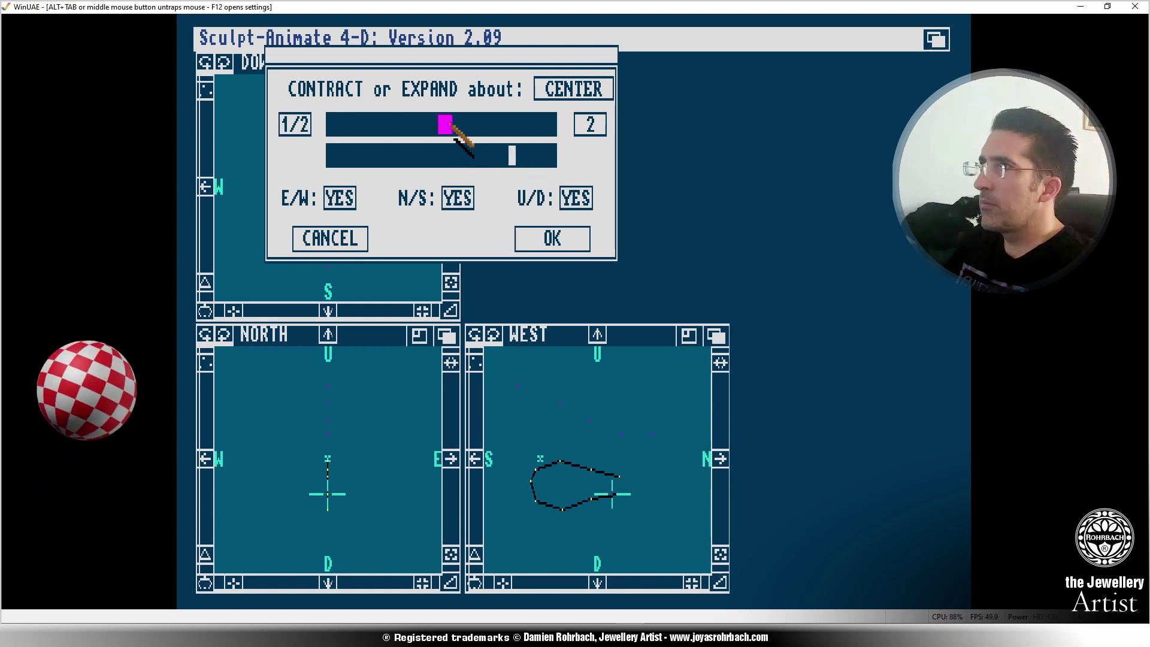
{"action": "left_click_drag", "start_coordinate": [452, 125], "coordinate": [477, 127]}
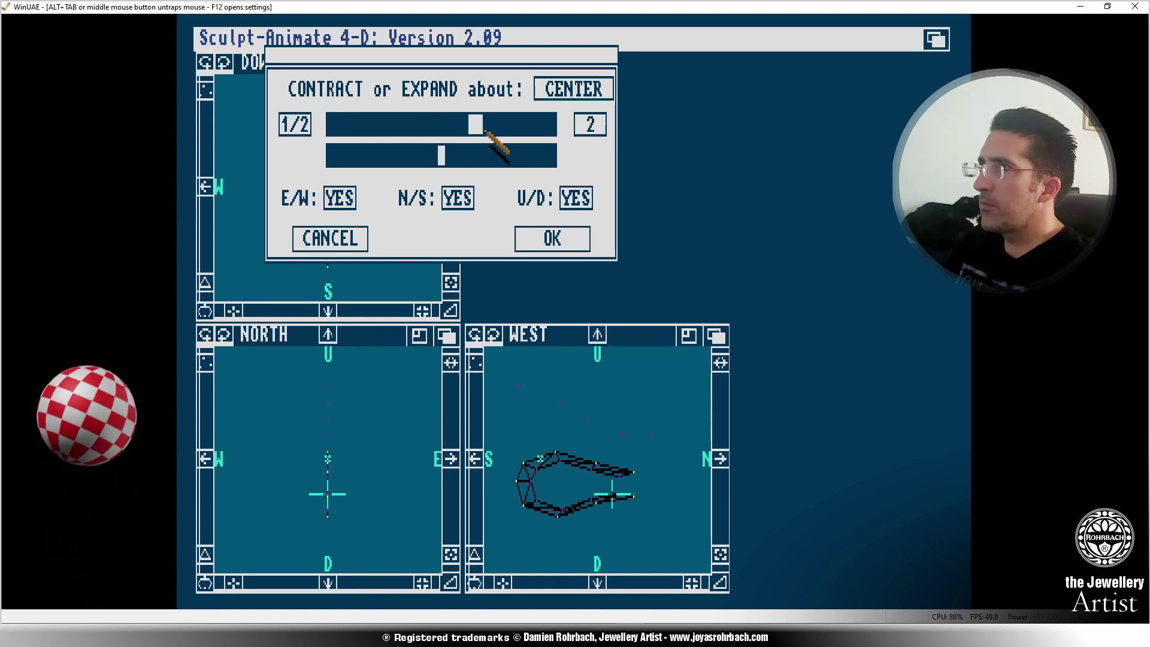
{"action": "left_click", "coordinate": [493, 130]}
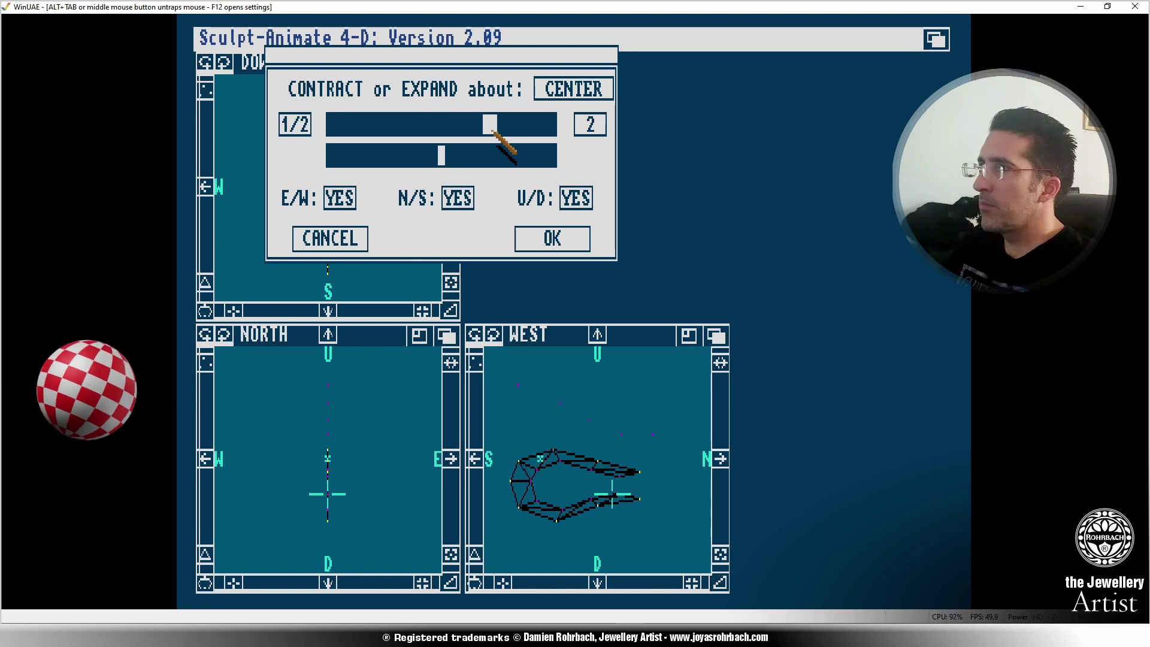
{"action": "left_click", "coordinate": [551, 238]}
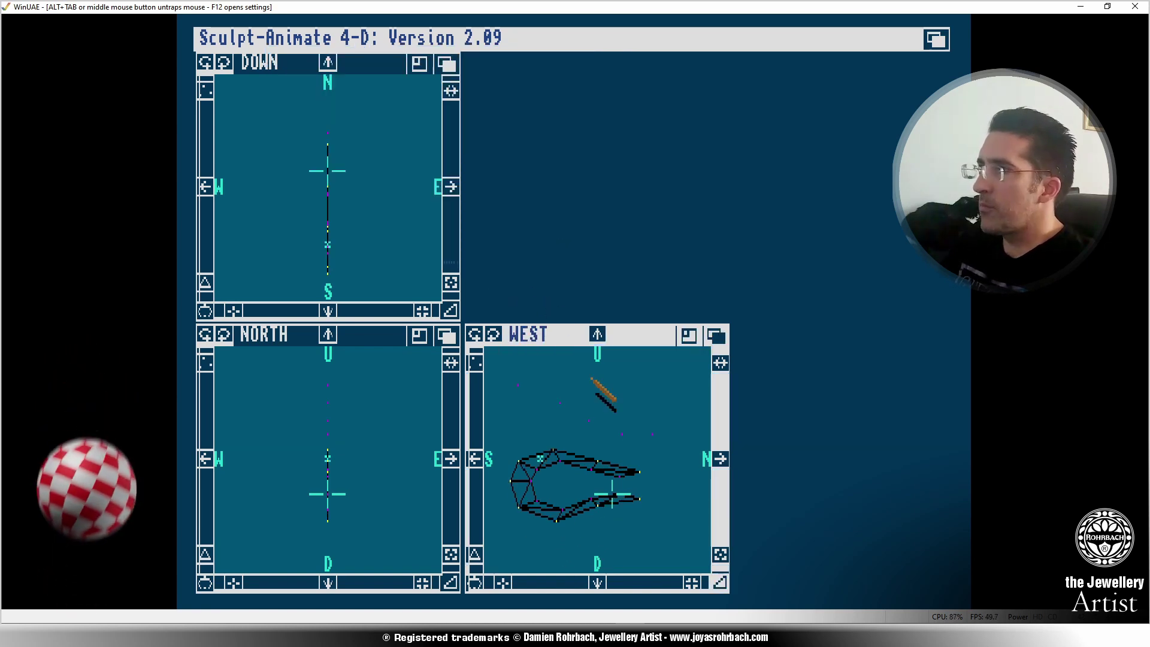
Move the expanded outer outline slightly north in the West view with the grabber.
{"action": "left_click", "coordinate": [590, 379]}
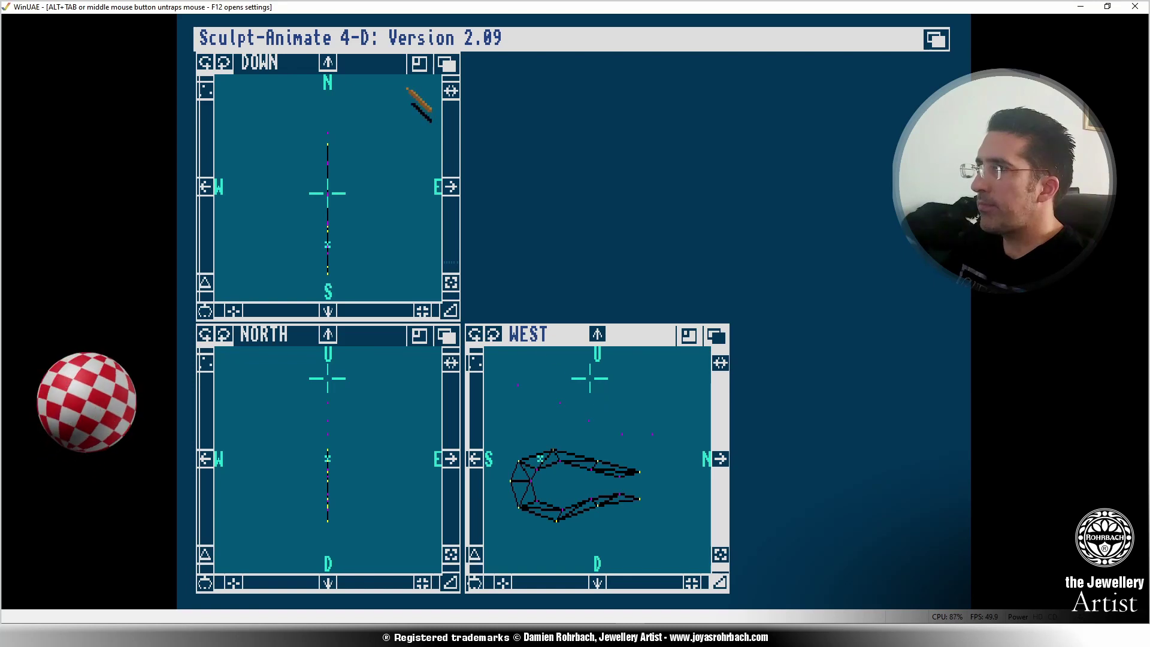
{"action": "right_click_drag", "start_coordinate": [407, 89], "coordinate": [419, 182]}
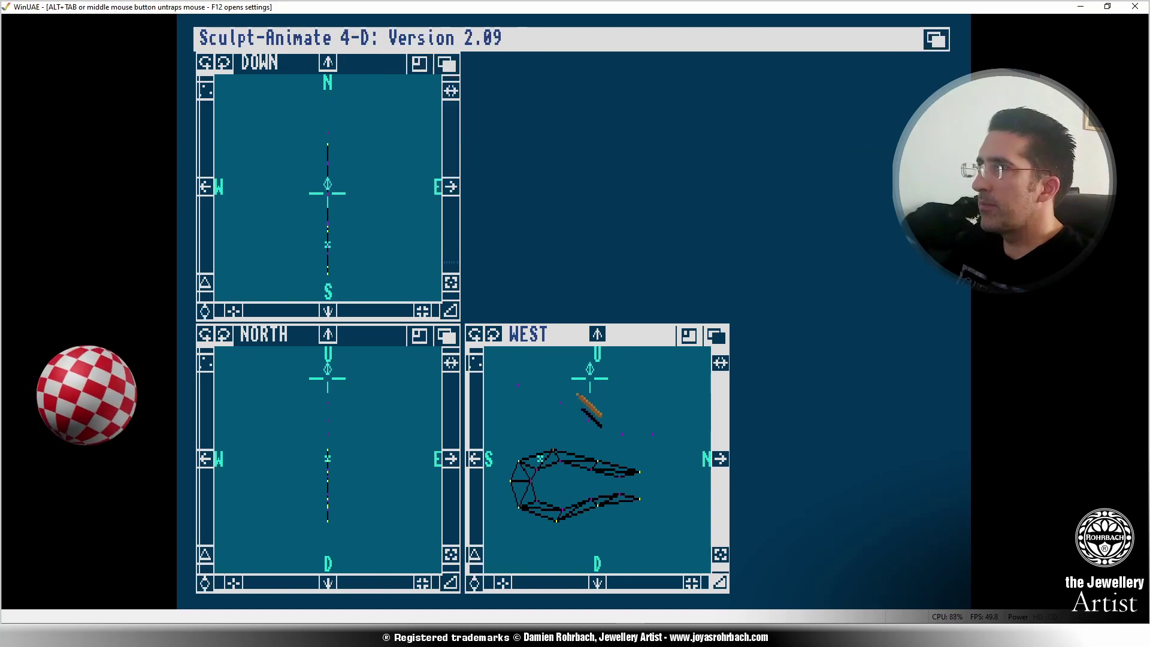
{"action": "left_click_drag", "start_coordinate": [590, 380], "coordinate": [593, 379]}
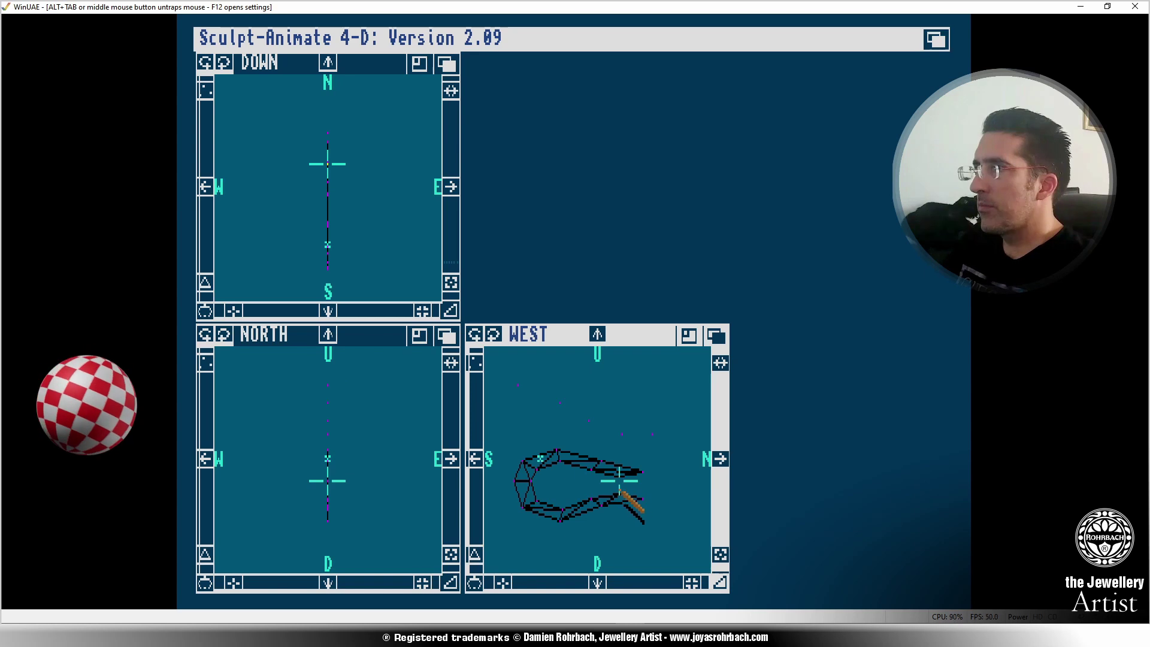
Move the inner outline's two north-end vertices northward with the grabber until they line up with the outer ends, then release it.
{"action": "left_click", "coordinate": [634, 386]}
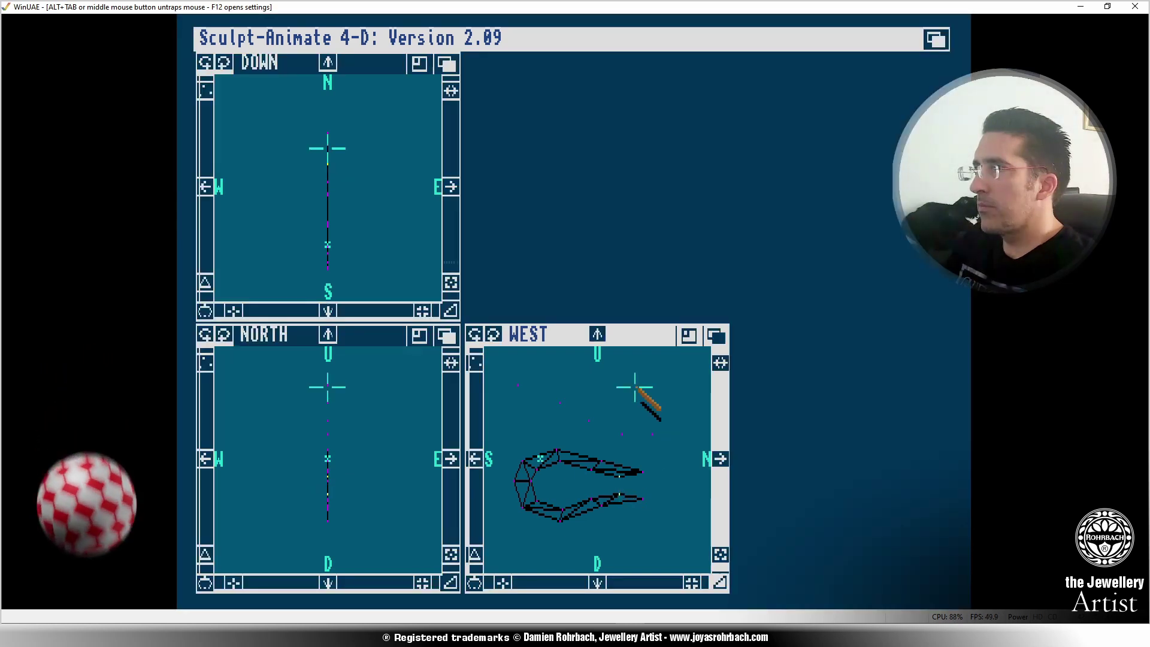
{"action": "right_click_drag", "start_coordinate": [388, 30], "coordinate": [386, 179]}
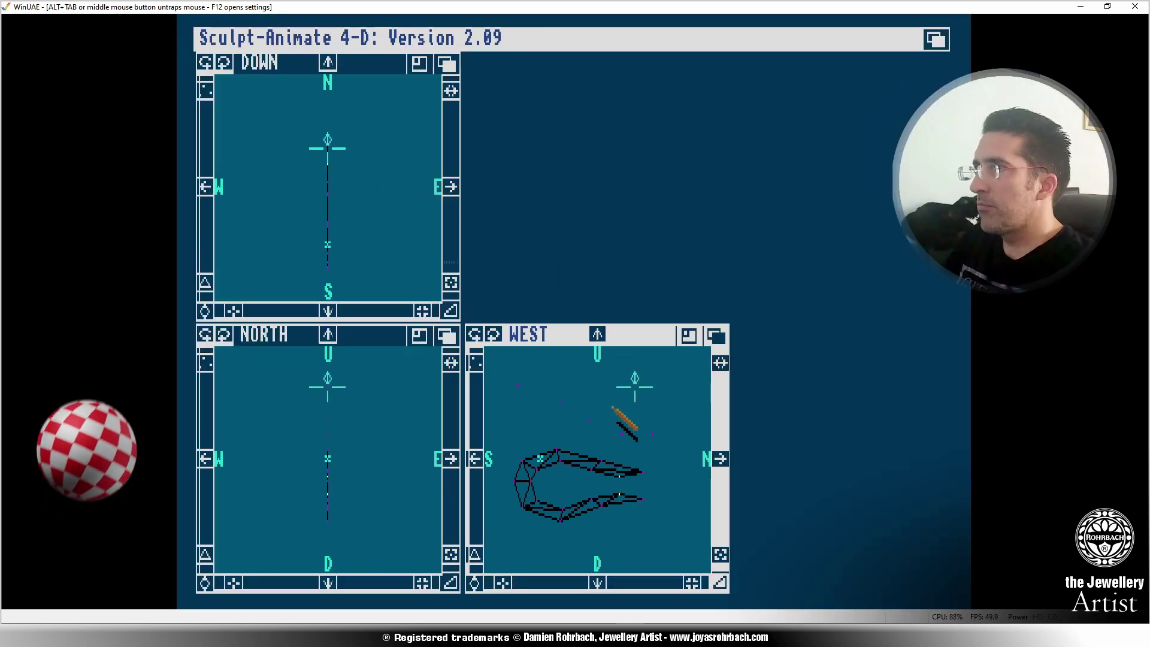
{"action": "left_click", "coordinate": [641, 387]}
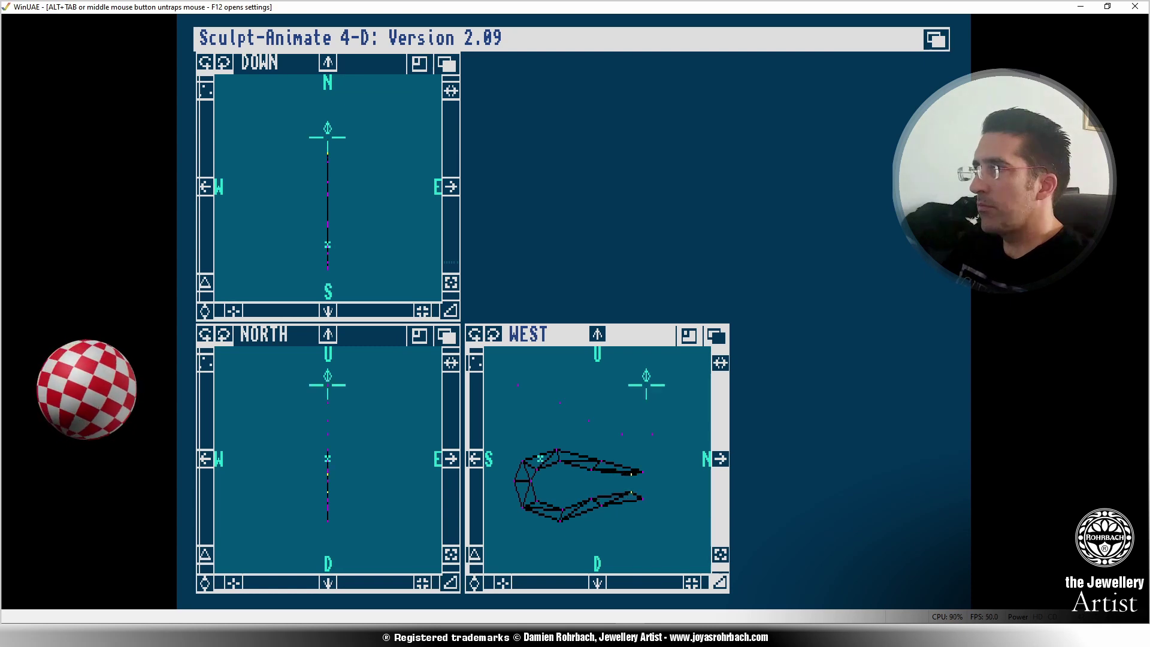
{"action": "left_click_drag", "start_coordinate": [646, 385], "coordinate": [659, 387]}
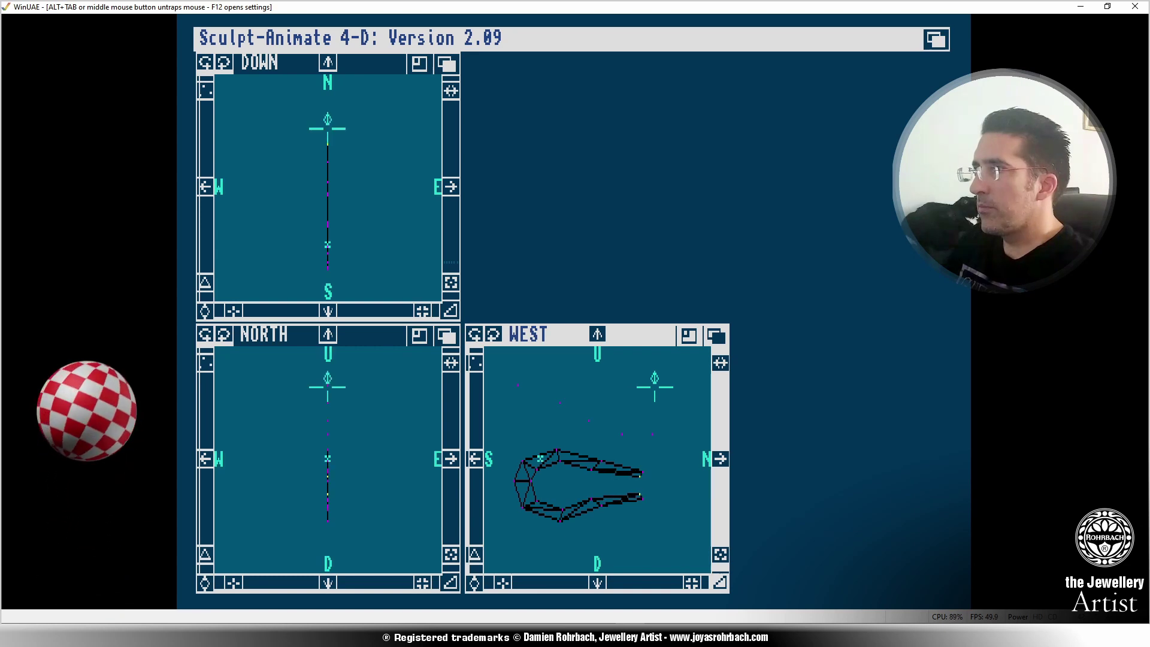
{"action": "left_click_drag", "start_coordinate": [656, 386], "coordinate": [656, 386]}
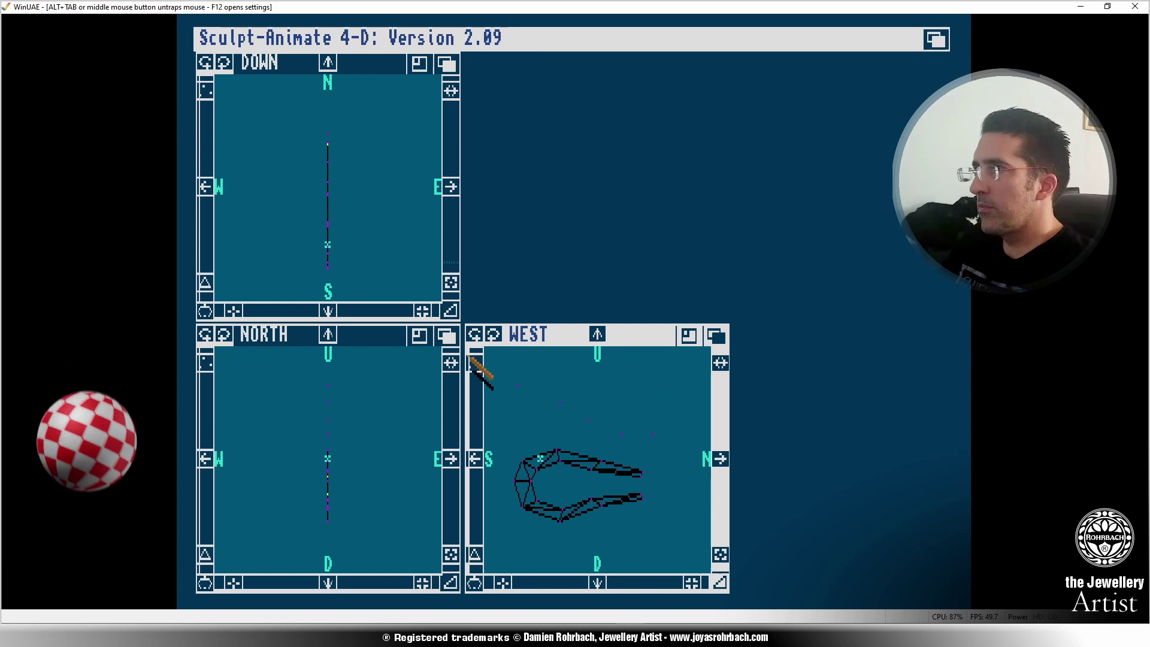
Select the two outer north-end vertices in the West view and expand them about their center to widen the tips.
{"action": "left_click", "coordinate": [645, 469]}
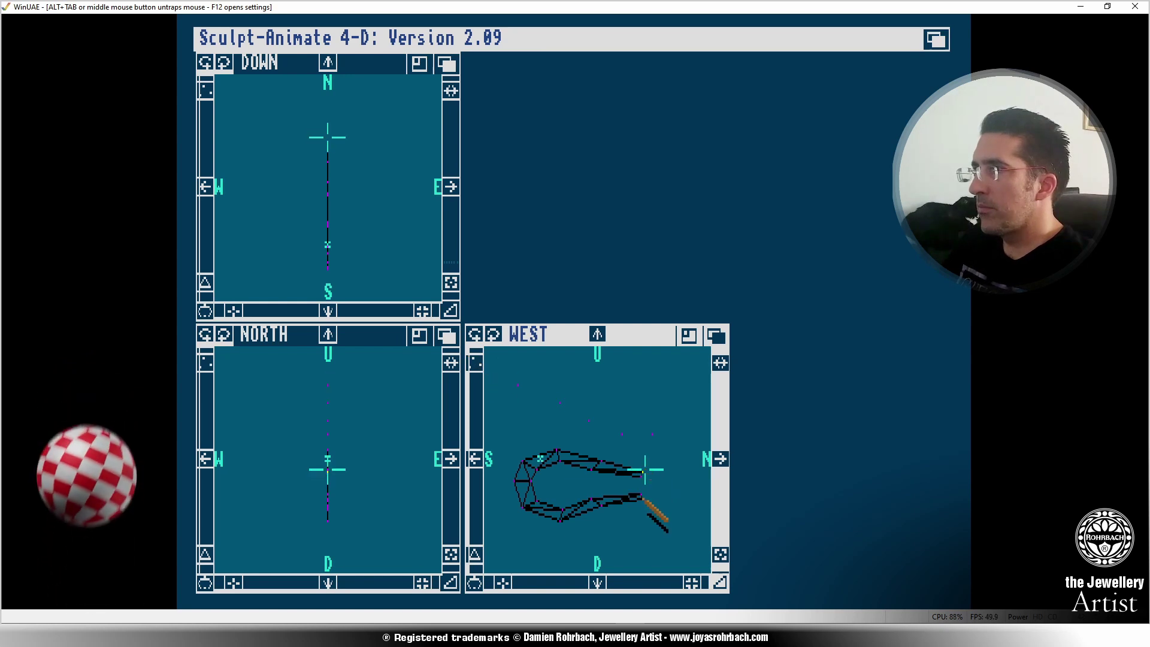
{"action": "left_click", "coordinate": [683, 449]}
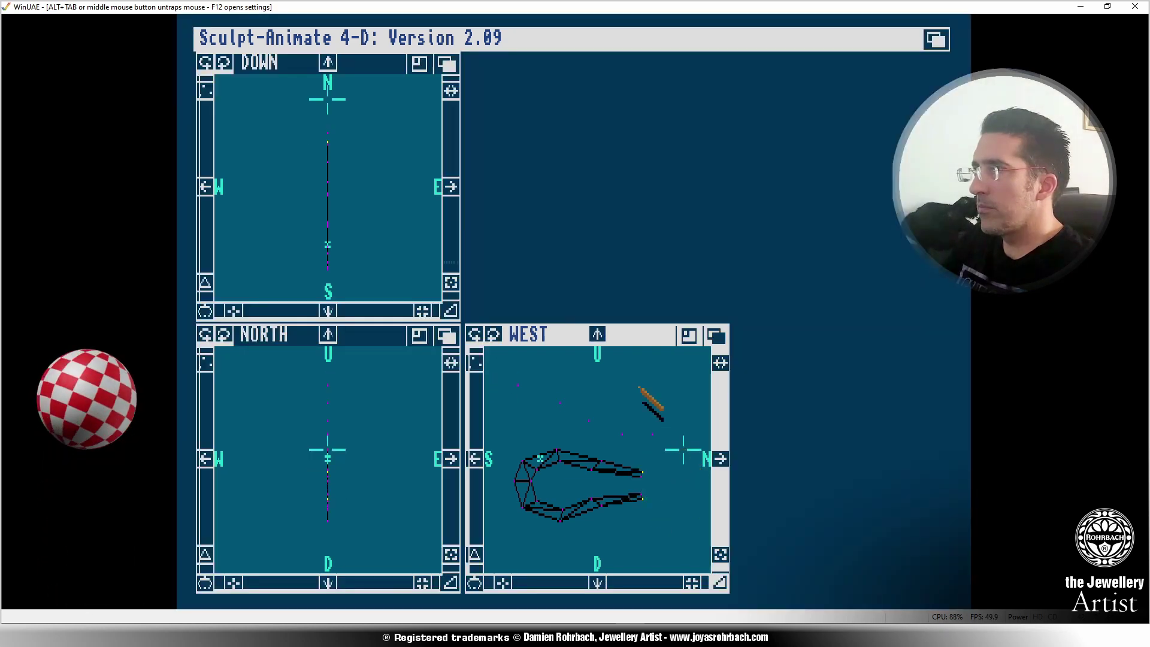
{"action": "right_click_drag", "start_coordinate": [373, 29], "coordinate": [413, 142]}
{"action": "left_click_drag", "start_coordinate": [443, 126], "coordinate": [479, 128]}
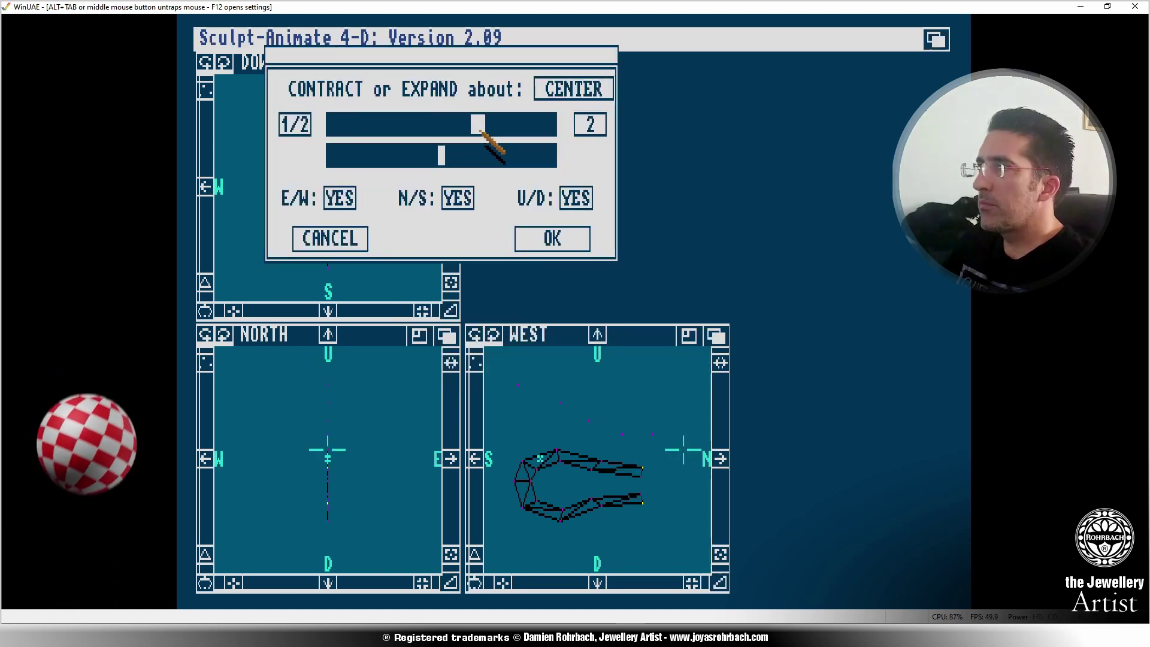
{"action": "left_click", "coordinate": [546, 239]}
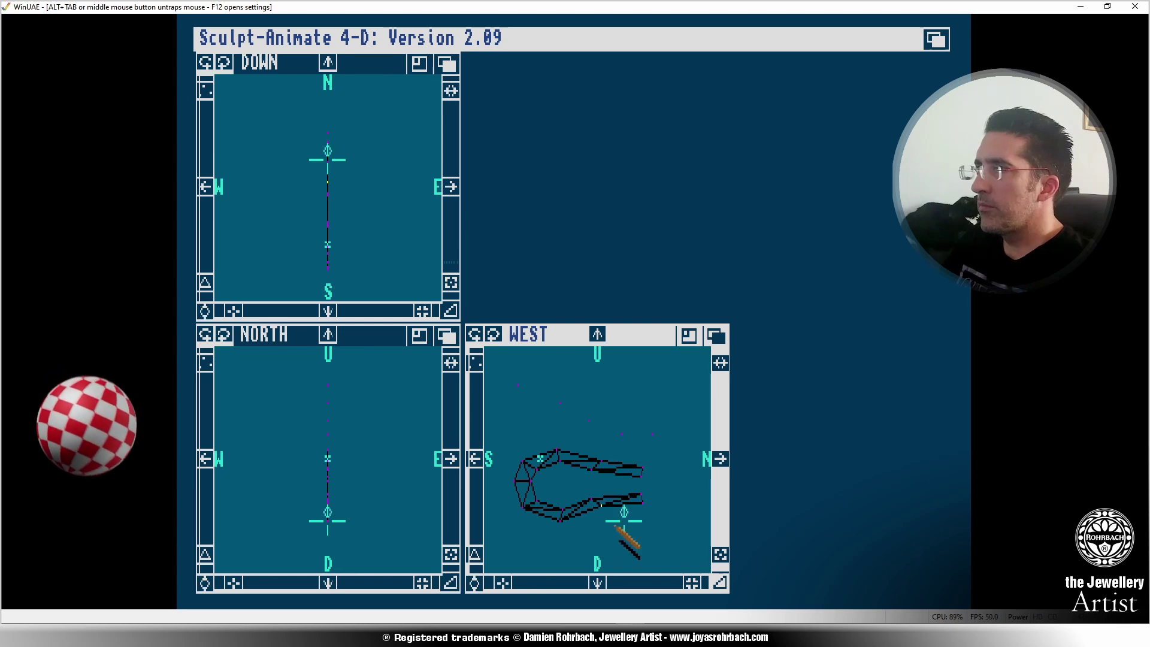
Move the outer middle vertex of the lower arm slightly downward in the West view, then release and deselect it.
{"action": "left_click", "coordinate": [615, 526]}
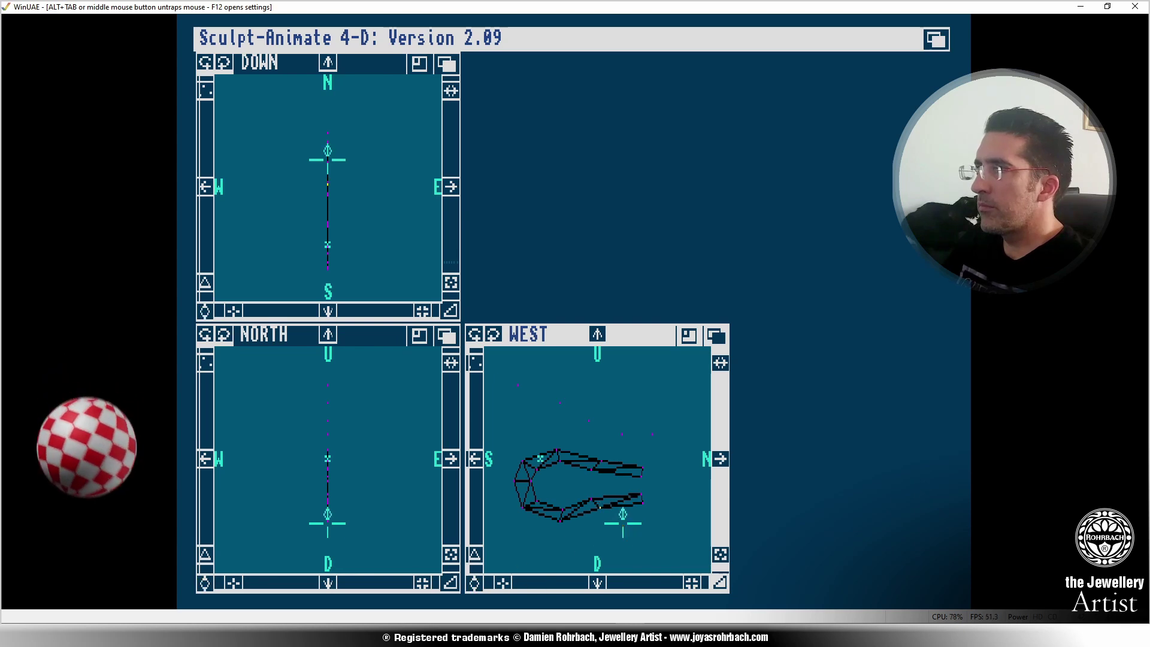
{"action": "left_click", "coordinate": [623, 523]}
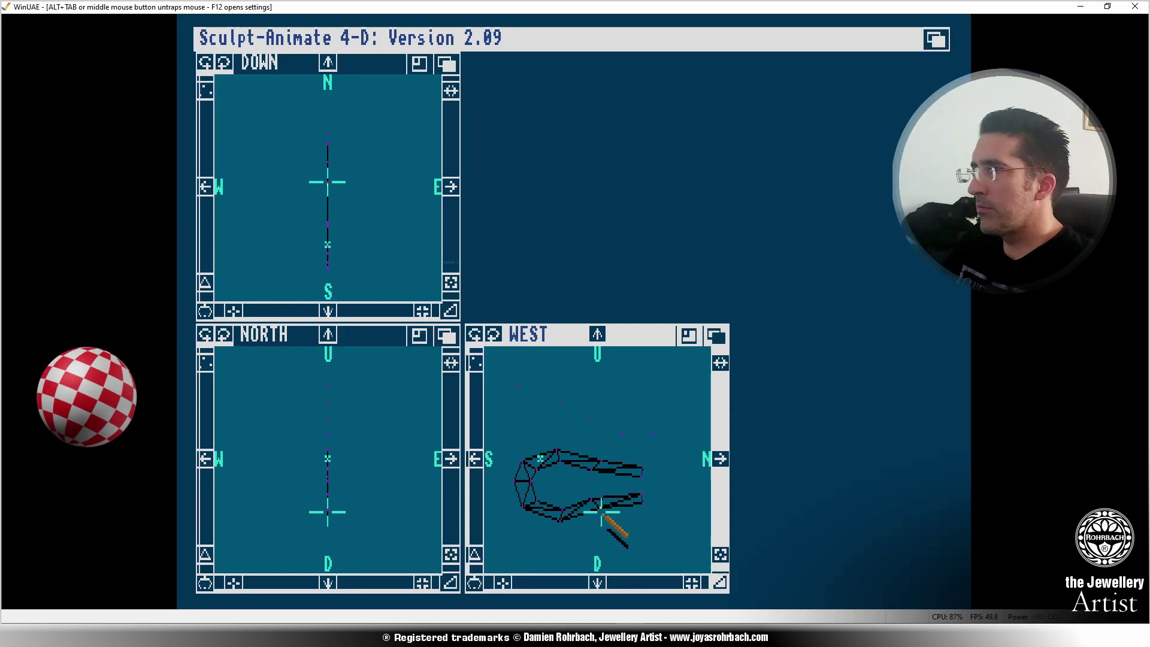
{"action": "left_click", "coordinate": [632, 537]}
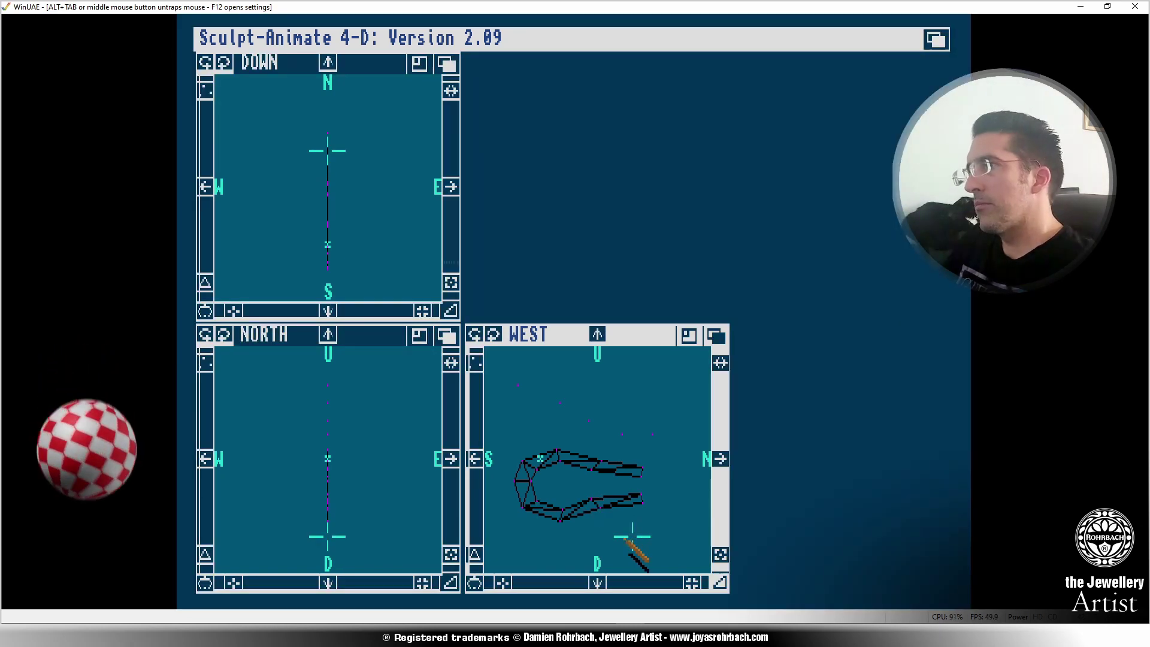
Select all vertices of the double outline with the selection box and move them slightly west in the North view.
{"action": "right_click_drag", "start_coordinate": [402, 33], "coordinate": [386, 60]}
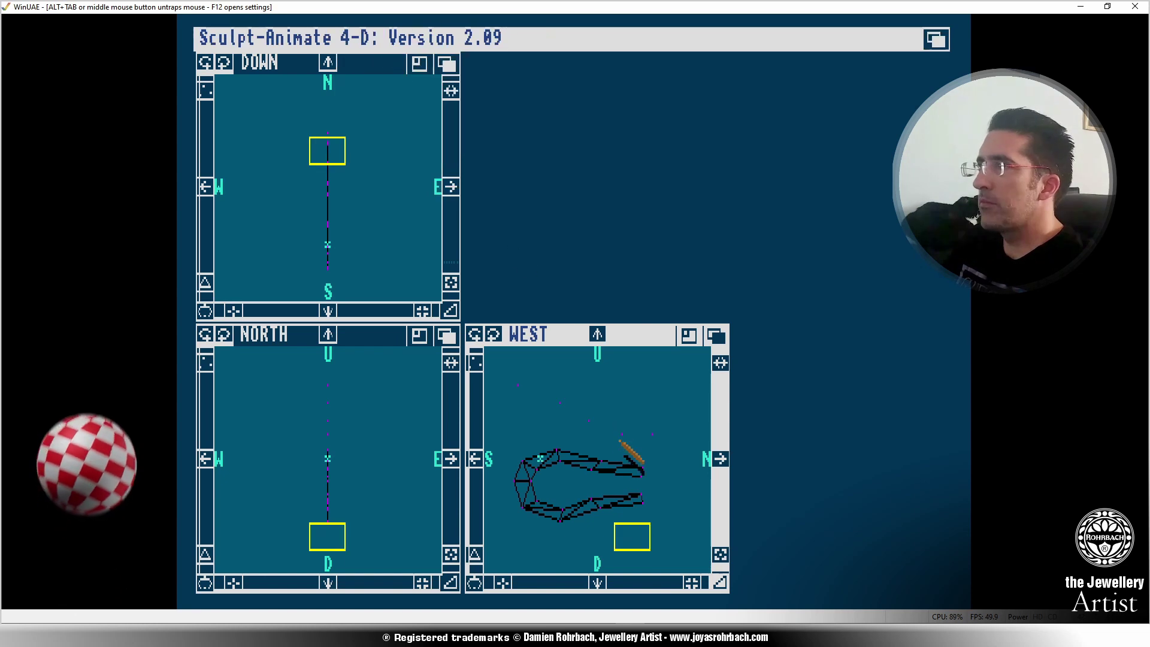
{"action": "mouse_move", "coordinate": [631, 537]}
{"action": "left_mouse_down"}
{"action": "mouse_move", "coordinate": [551, 516]}
{"action": "mouse_move", "coordinate": [526, 485]}
{"action": "mouse_move", "coordinate": [534, 465]}
{"action": "mouse_move", "coordinate": [636, 474]}
{"action": "mouse_move", "coordinate": [631, 501]}
{"action": "mouse_move", "coordinate": [603, 500]}
{"action": "left_mouse_up"}
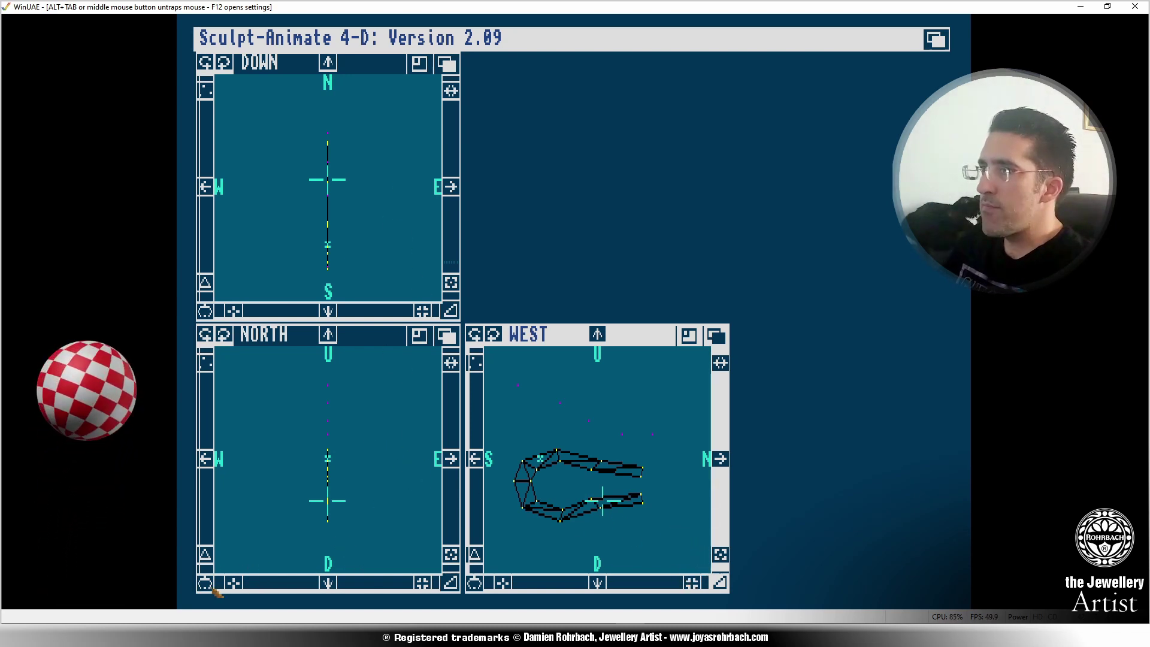
{"action": "left_click", "coordinate": [210, 587]}
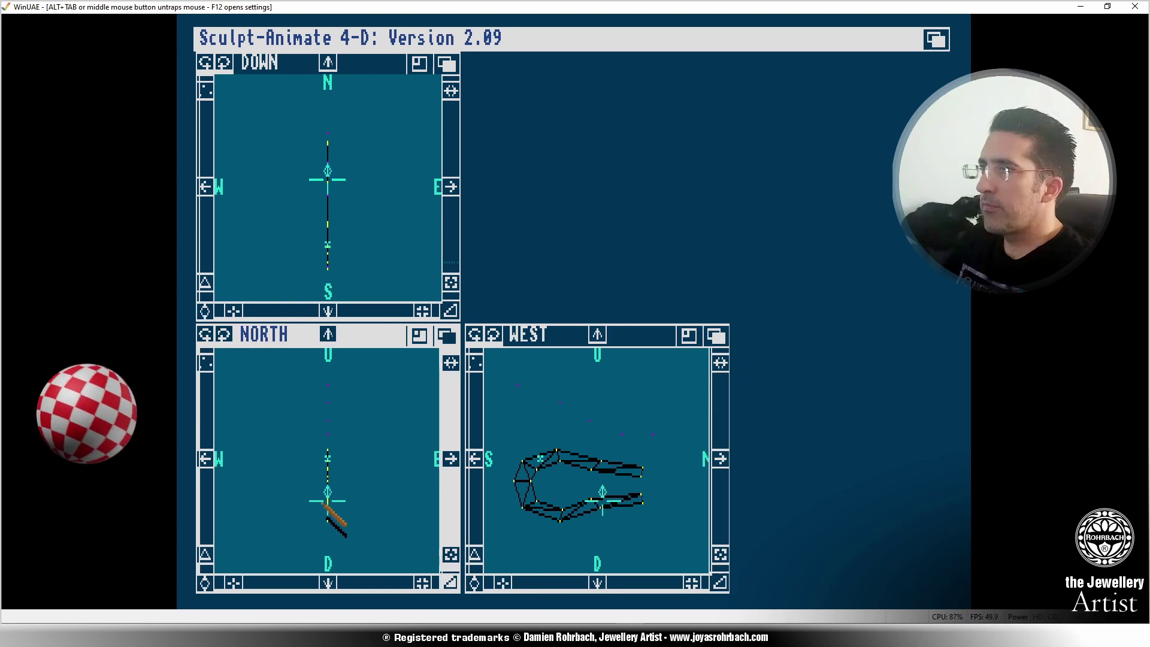
{"action": "left_click_drag", "start_coordinate": [325, 505], "coordinate": [321, 499]}
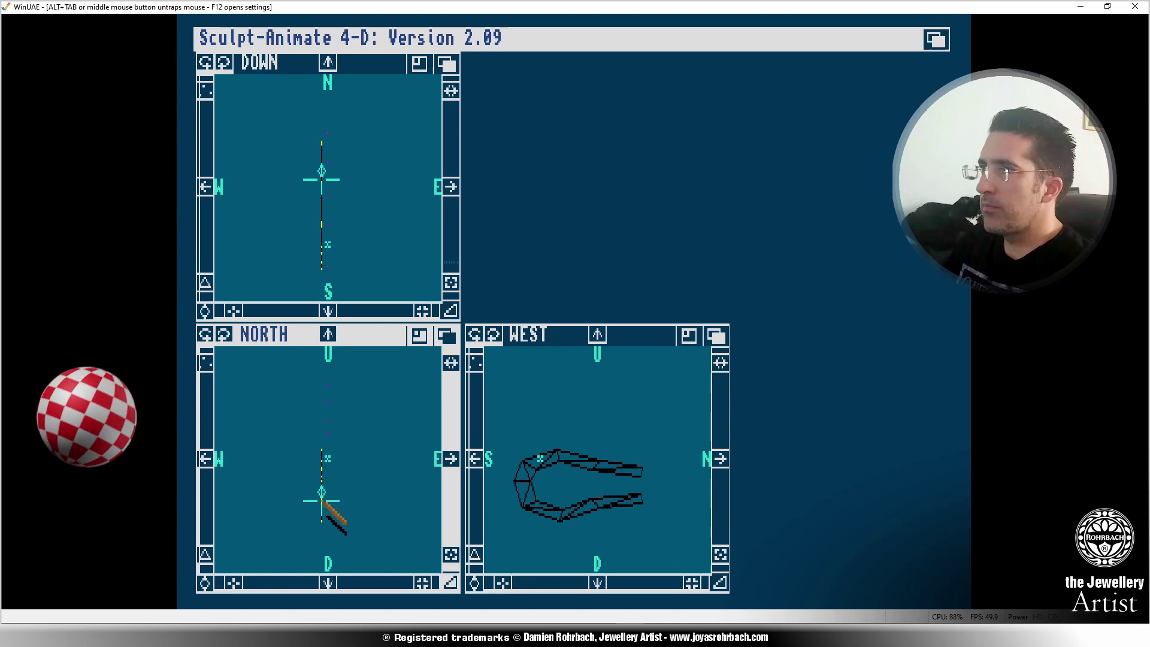
Extrude the selected outline a short distance eastward in the North view to give the shape thickness.
{"action": "mouse_move", "coordinate": [386, 509]}
{"action": "right_mouse_down"}
{"action": "mouse_move", "coordinate": [305, 37]}
{"action": "mouse_move", "coordinate": [354, 143]}
{"action": "right_mouse_up"}
{"action": "left_click", "coordinate": [332, 498]}
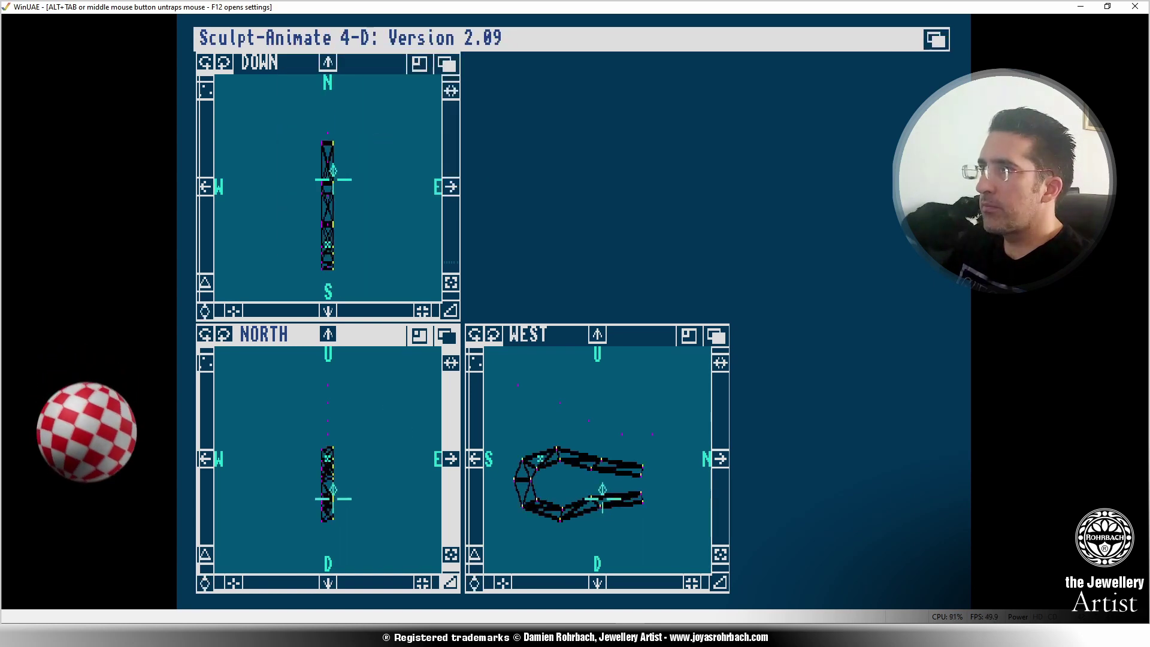
Align the extruded side level with the original outline and select all vertices of the thickened model with the selection box.
{"action": "left_click_drag", "start_coordinate": [333, 498], "coordinate": [333, 501]}
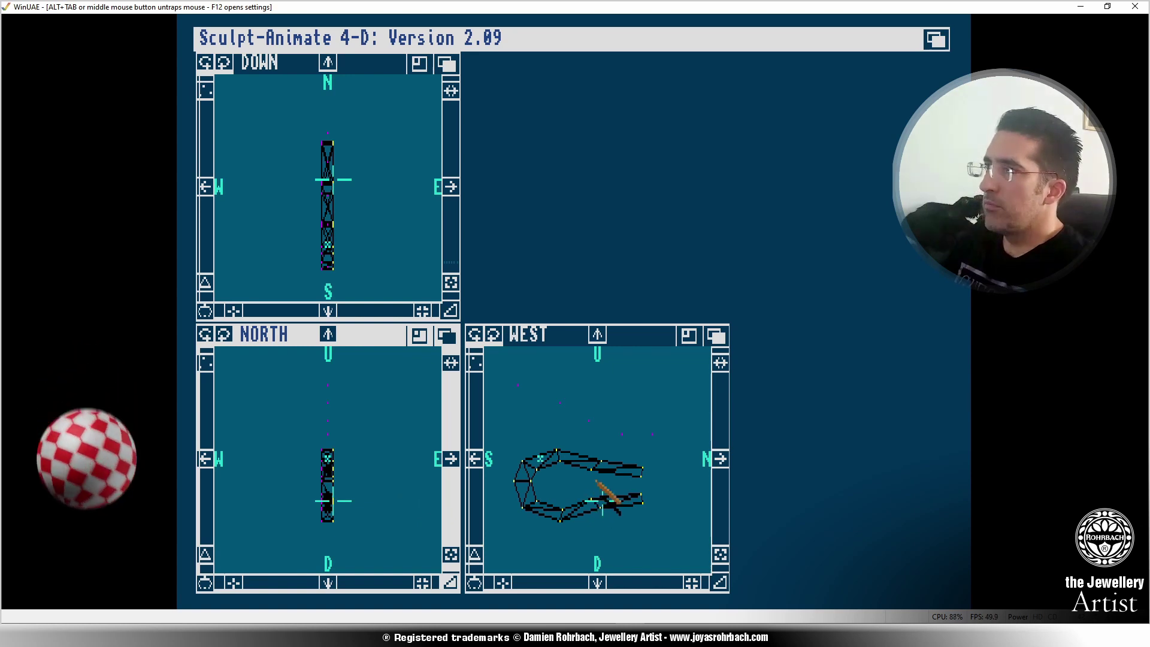
{"action": "right_click_drag", "start_coordinate": [365, 37], "coordinate": [396, 64]}
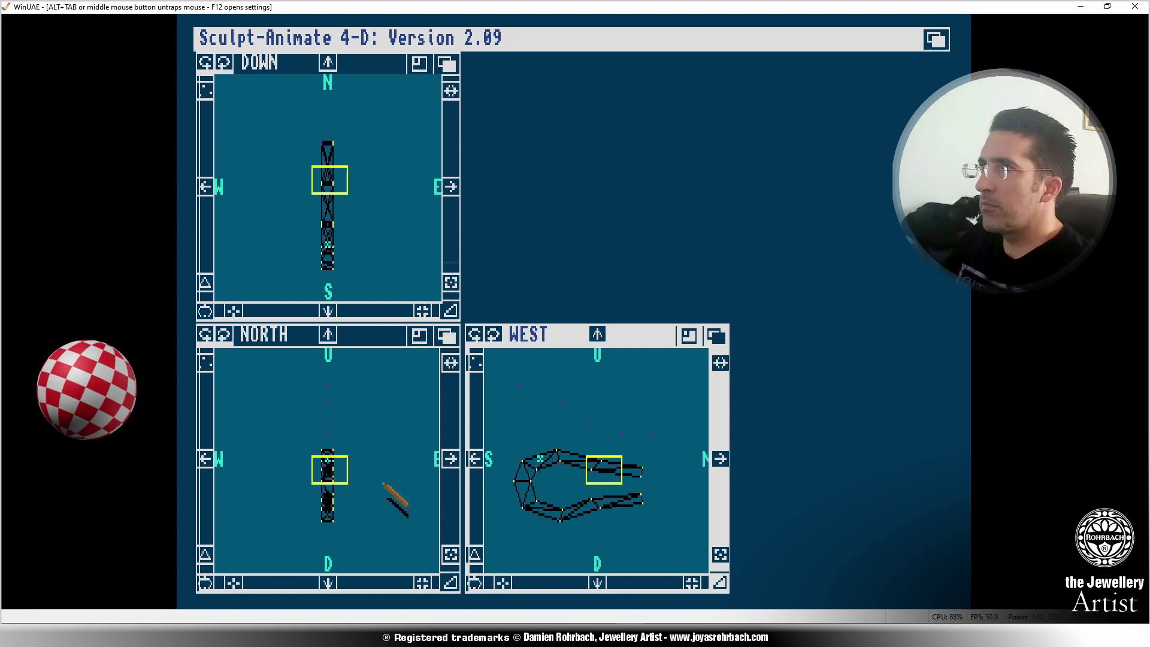
{"action": "left_click", "coordinate": [321, 151]}
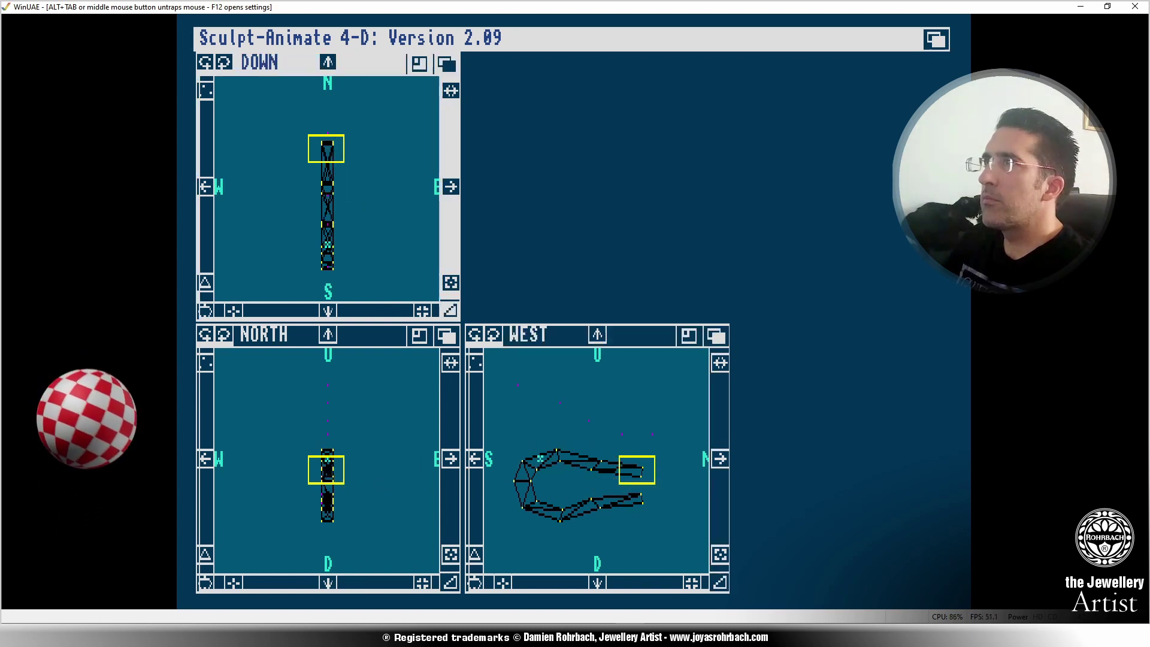
{"action": "mouse_move", "coordinate": [321, 151]}
{"action": "left_mouse_down"}
{"action": "mouse_move", "coordinate": [331, 210]}
{"action": "mouse_move", "coordinate": [327, 199]}
{"action": "left_mouse_up"}
{"action": "left_click", "coordinate": [321, 498]}
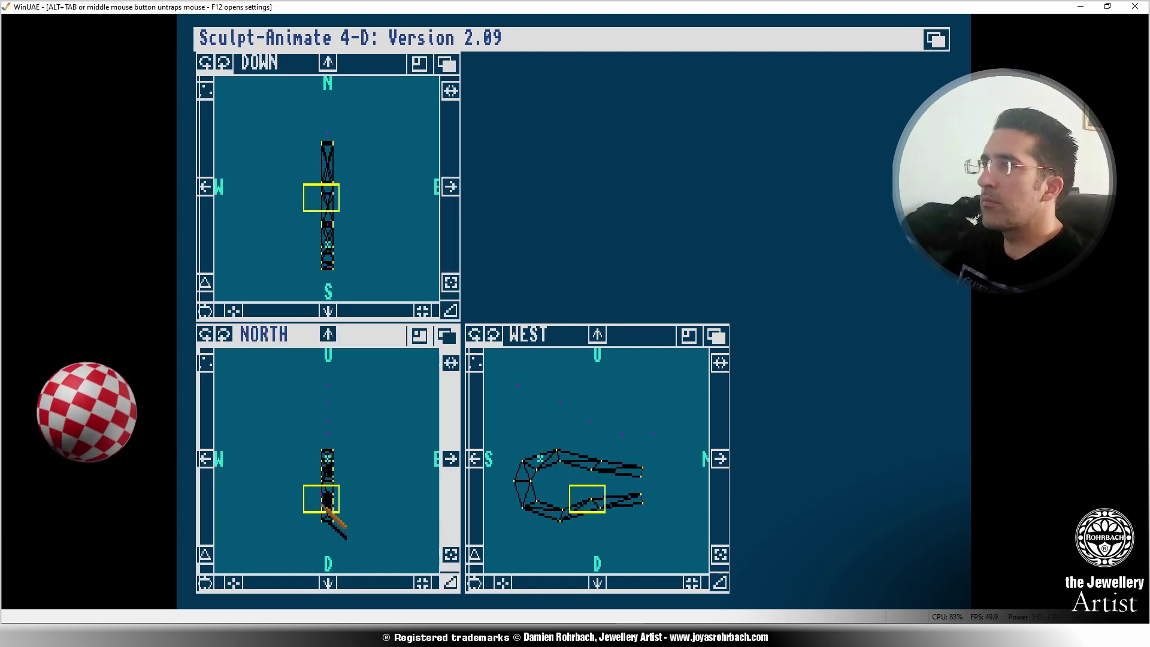
{"action": "left_click", "coordinate": [564, 516]}
{"action": "mouse_move", "coordinate": [549, 512]}
{"action": "left_mouse_down"}
{"action": "mouse_move", "coordinate": [523, 477]}
{"action": "mouse_move", "coordinate": [534, 465]}
{"action": "mouse_move", "coordinate": [644, 479]}
{"action": "mouse_move", "coordinate": [618, 487]}
{"action": "mouse_move", "coordinate": [624, 499]}
{"action": "left_mouse_up"}
Change the wire-frame Lines color to yellow by raising its red and green amounts.
{"action": "right_click_drag", "start_coordinate": [406, 172], "coordinate": [473, 160]}
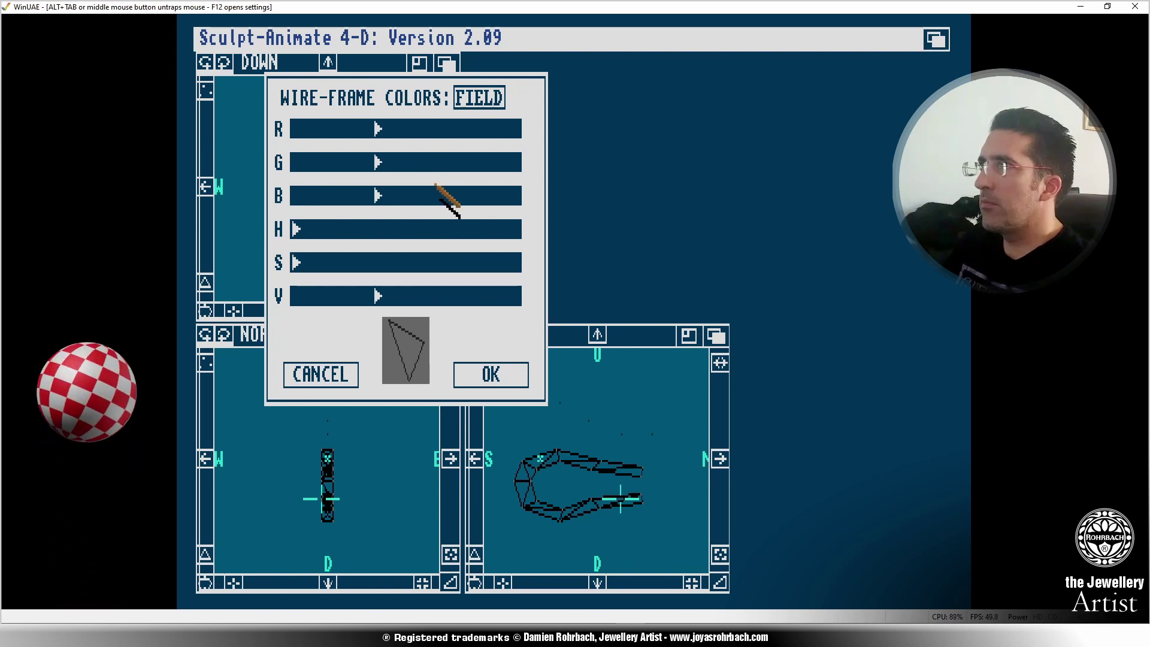
{"action": "left_click", "coordinate": [498, 96]}
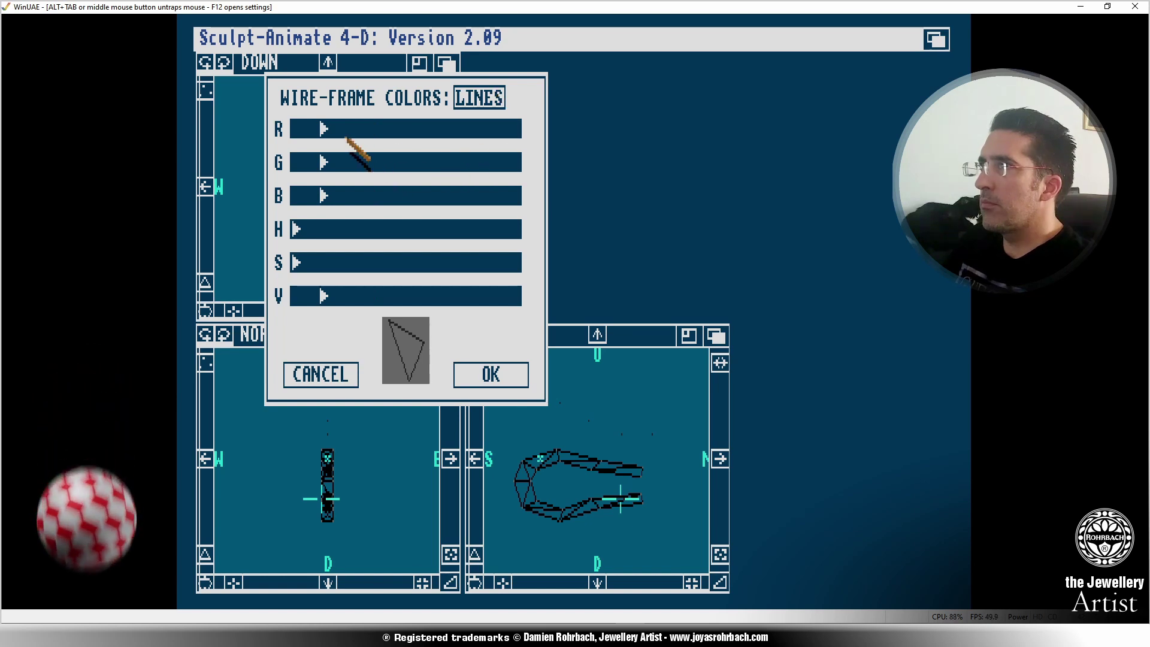
{"action": "left_click_drag", "start_coordinate": [324, 161], "coordinate": [364, 161]}
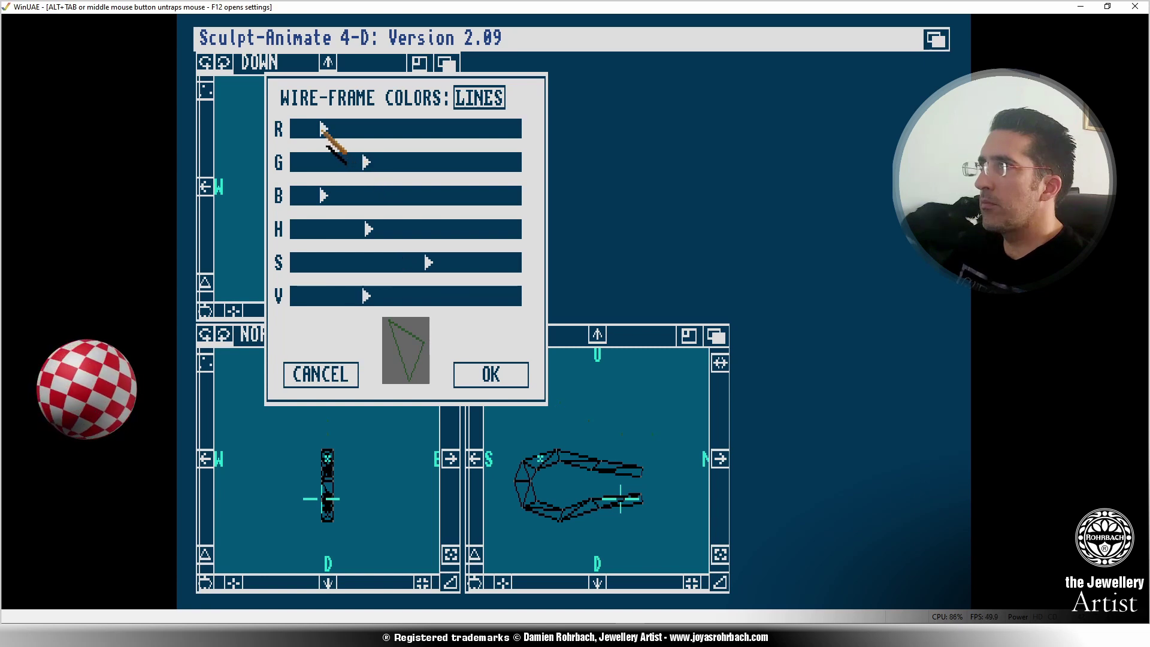
{"action": "left_click_drag", "start_coordinate": [370, 170], "coordinate": [406, 130]}
{"action": "left_click", "coordinate": [384, 161]}
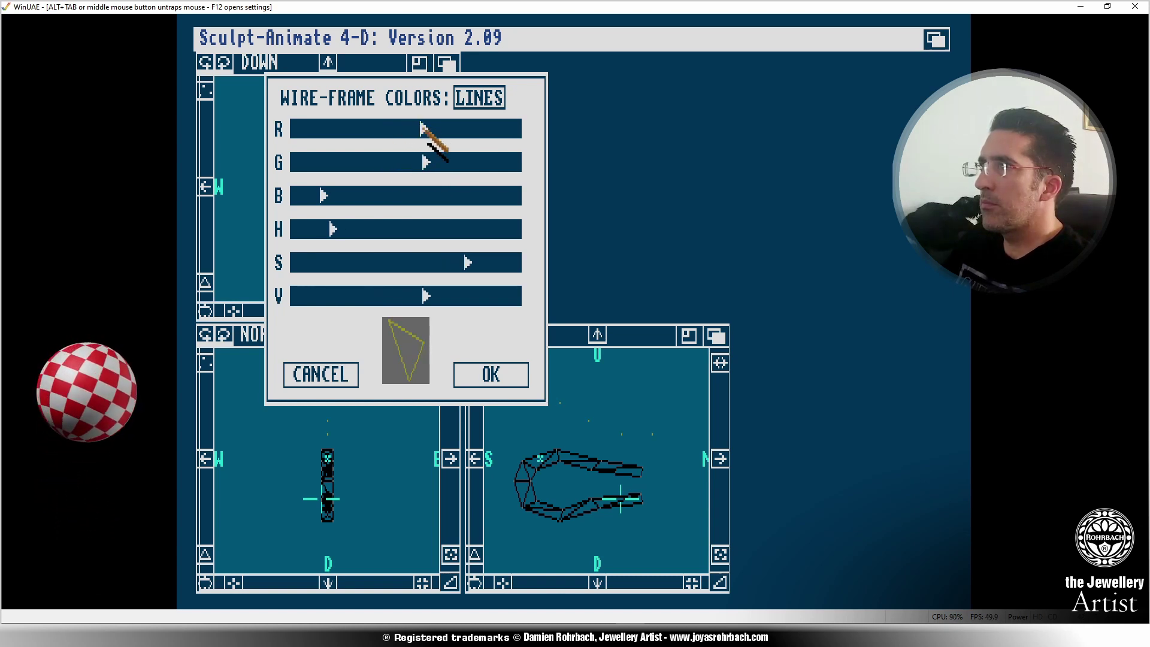
{"action": "left_click_drag", "start_coordinate": [420, 127], "coordinate": [451, 128]}
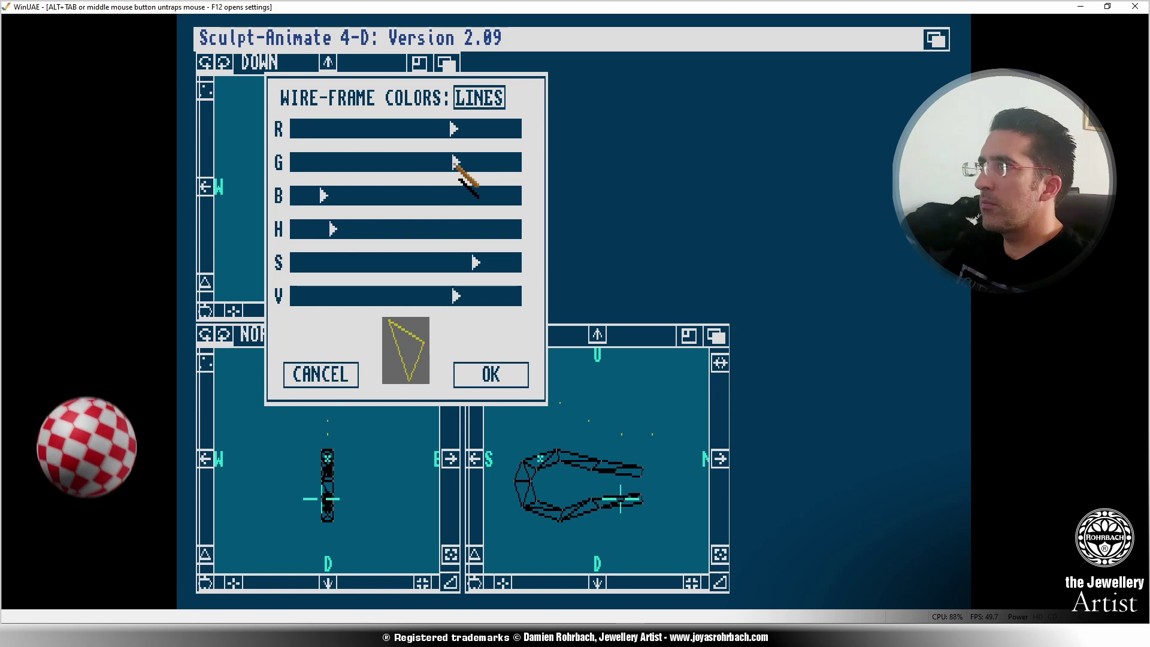
{"action": "left_click", "coordinate": [487, 373]}
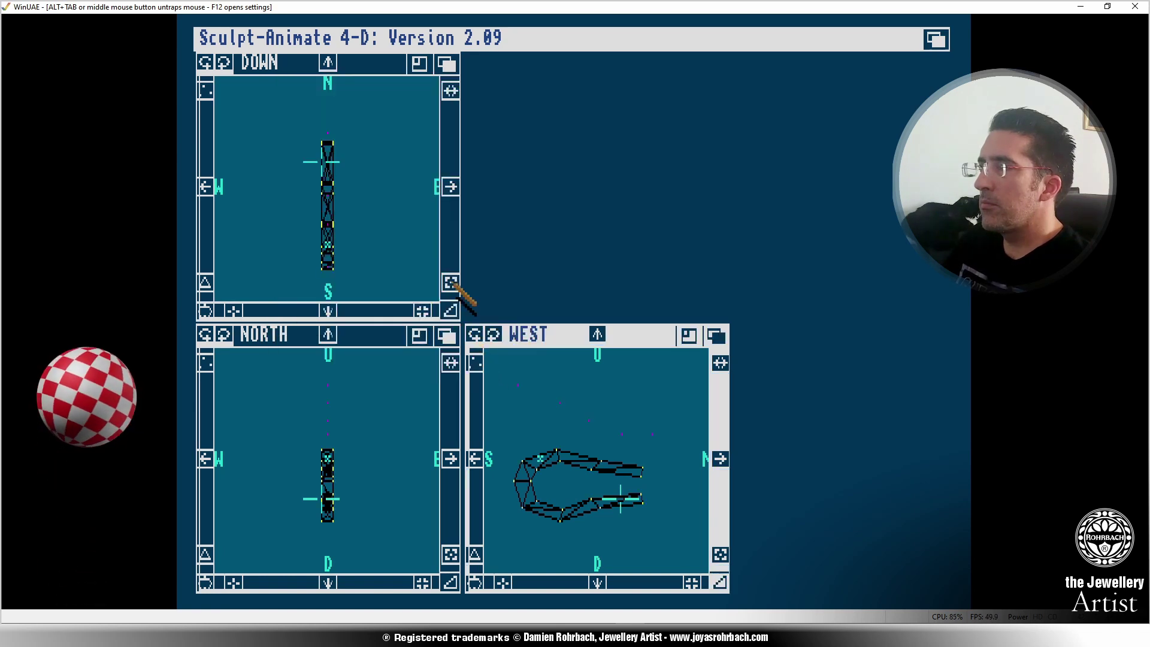
Give the selected faces a golden-yellow color and a Metal texture, with smoothing on.
{"action": "right_click_drag", "start_coordinate": [315, 37], "coordinate": [432, 120]}
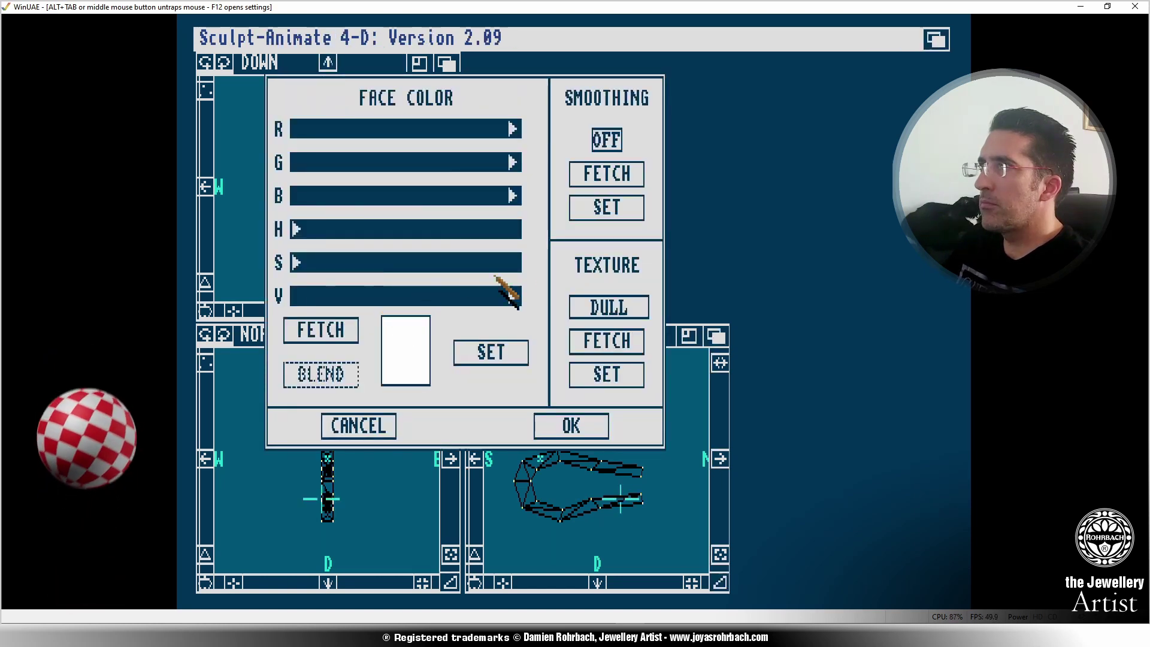
{"action": "left_click", "coordinate": [619, 304]}
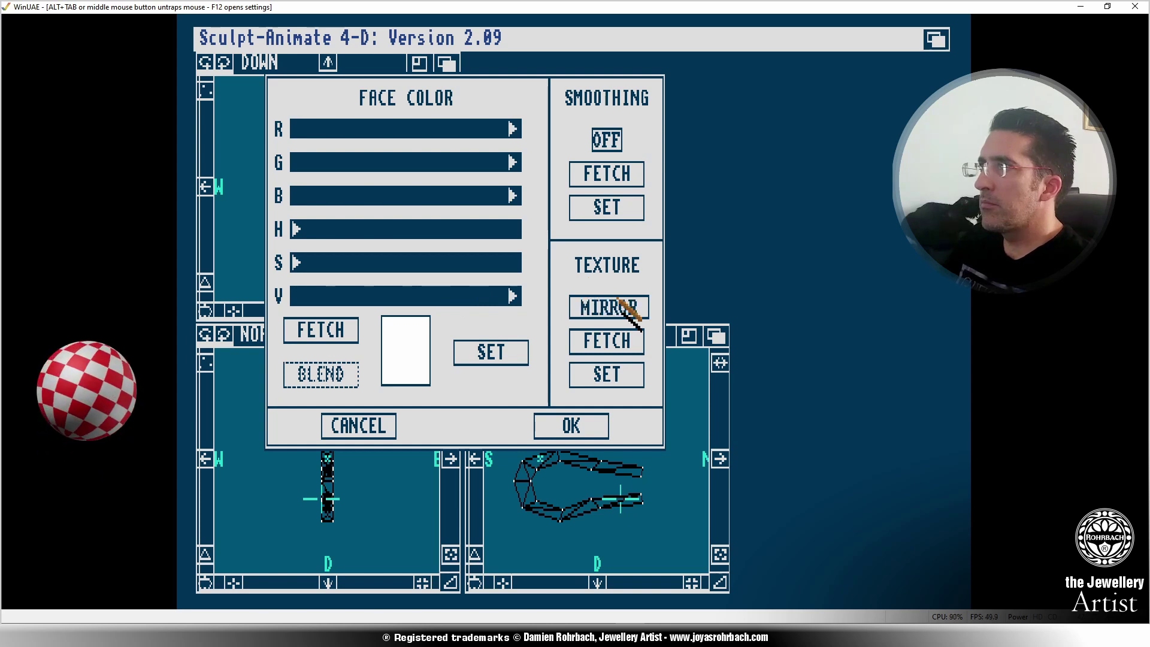
{"action": "left_click", "coordinate": [620, 305]}
{"action": "left_click", "coordinate": [626, 307]}
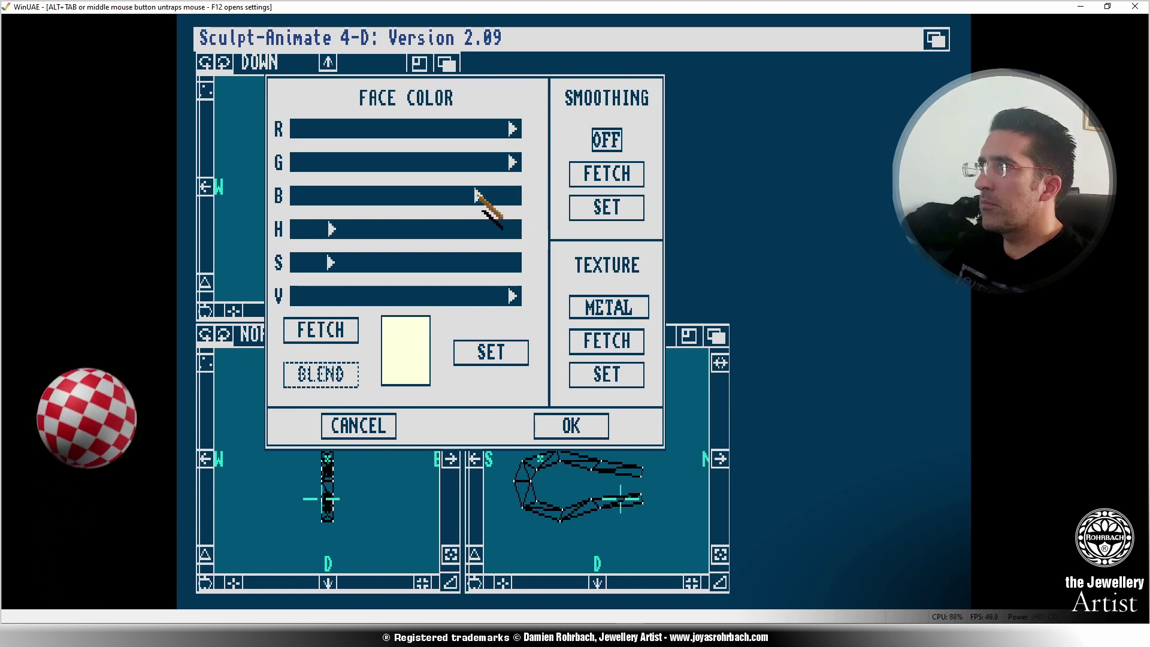
{"action": "left_click_drag", "start_coordinate": [396, 194], "coordinate": [389, 195]}
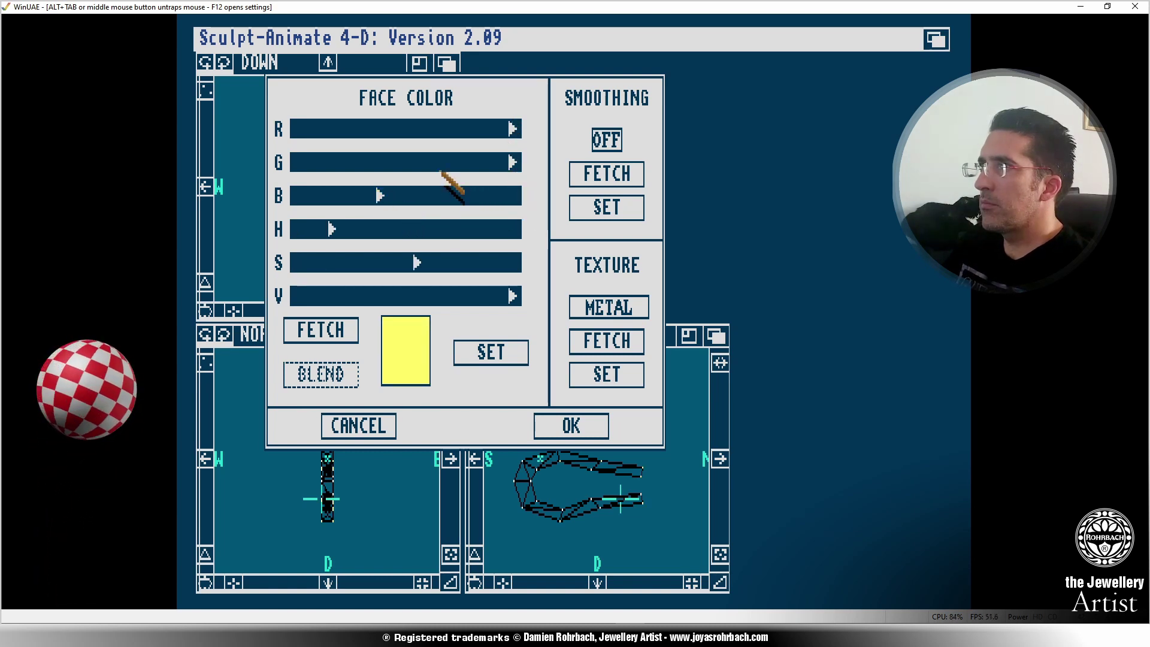
{"action": "left_click_drag", "start_coordinate": [512, 163], "coordinate": [476, 161]}
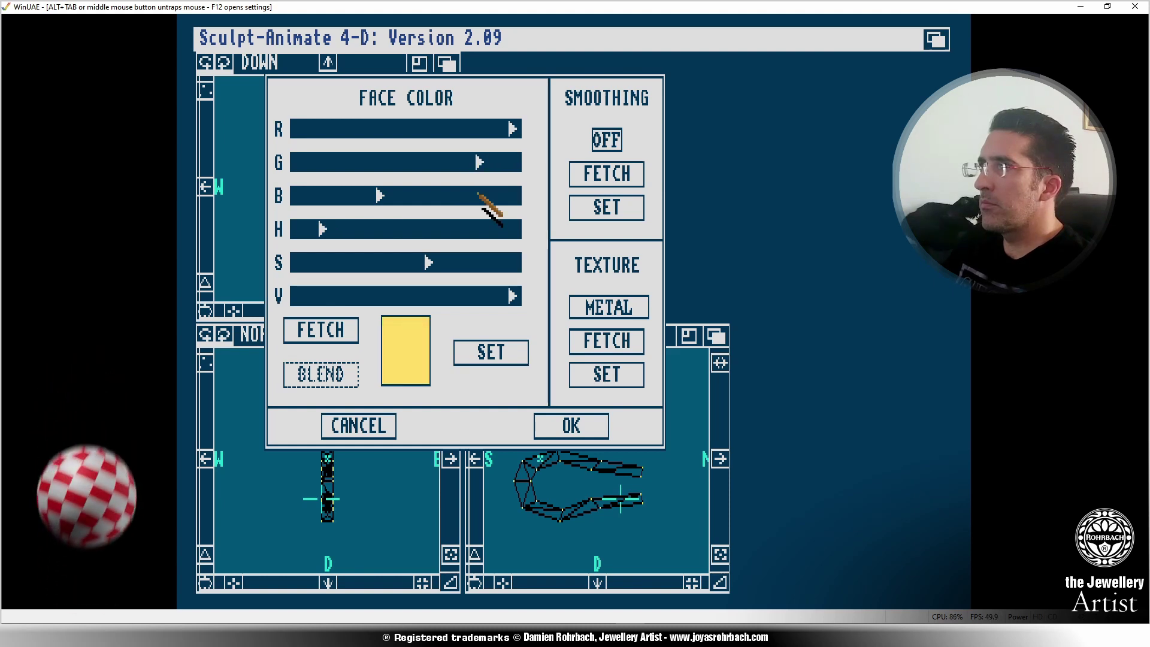
{"action": "left_click", "coordinate": [602, 374]}
{"action": "left_click", "coordinate": [496, 355]}
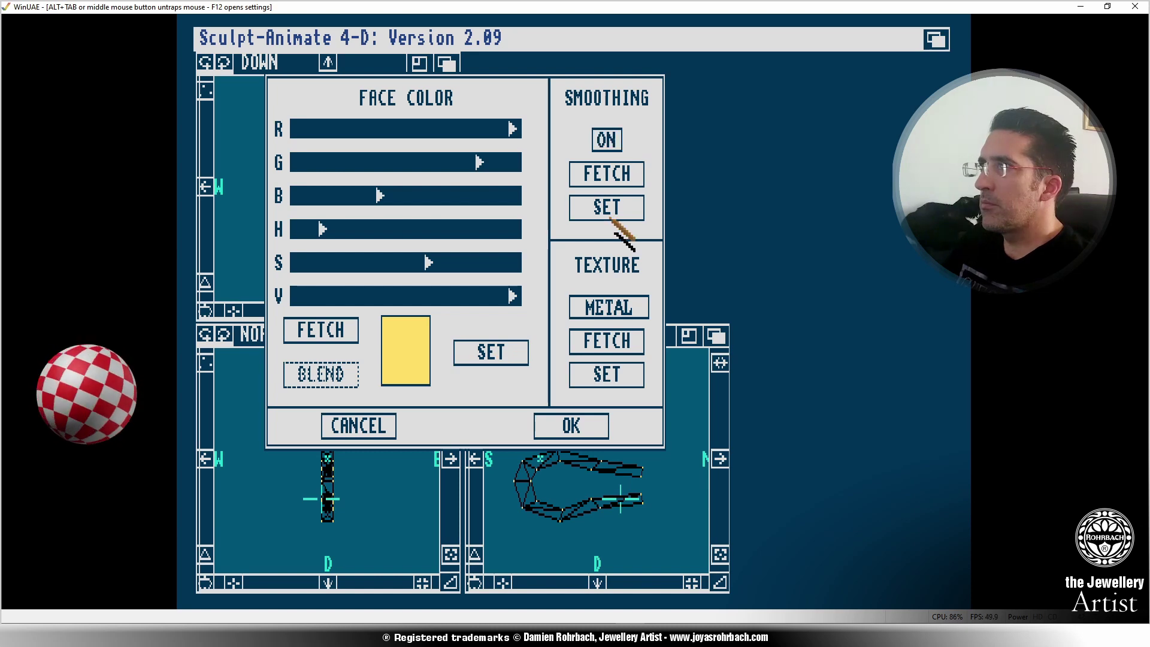
{"action": "left_click", "coordinate": [569, 436]}
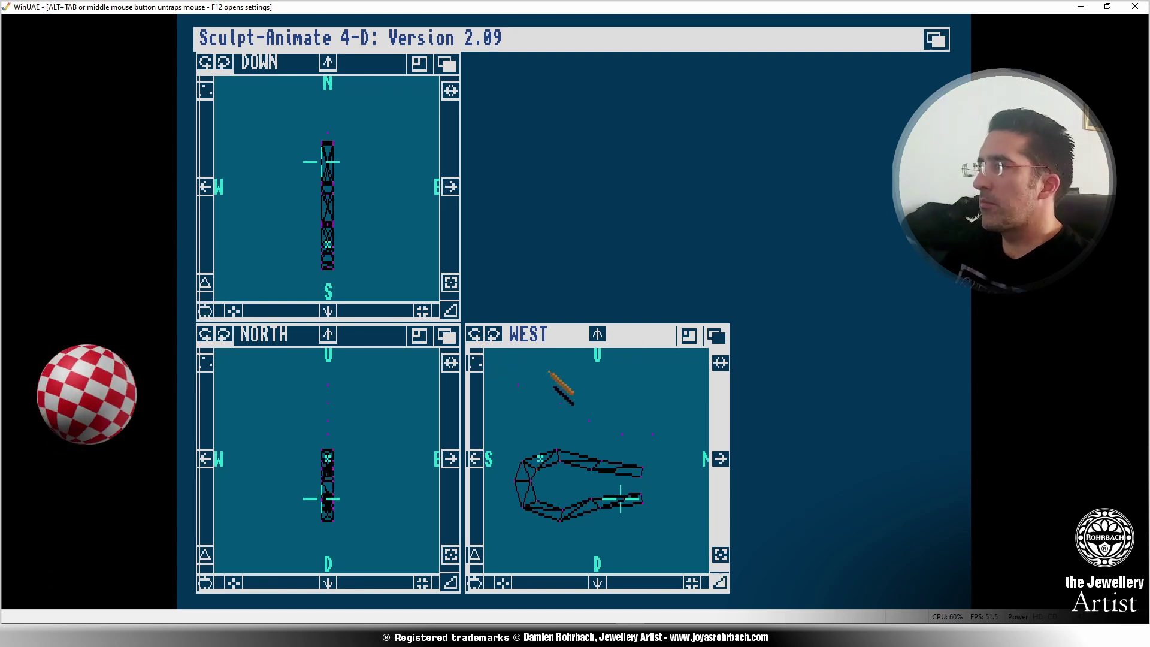
Select all vertices of the model with the selection box and contract it slightly about its center in all three directions.
{"action": "left_click", "coordinate": [698, 579]}
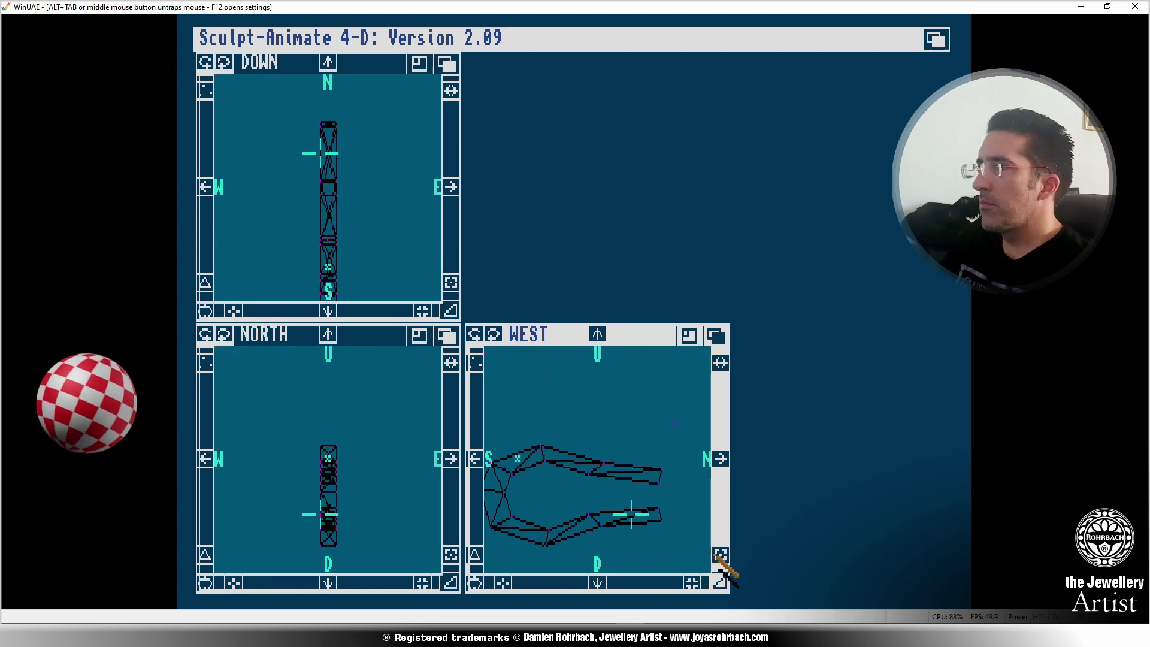
{"action": "left_click", "coordinate": [716, 556]}
{"action": "left_click", "coordinate": [716, 556]}
{"action": "left_click", "coordinate": [716, 556]}
{"action": "left_click", "coordinate": [716, 556]}
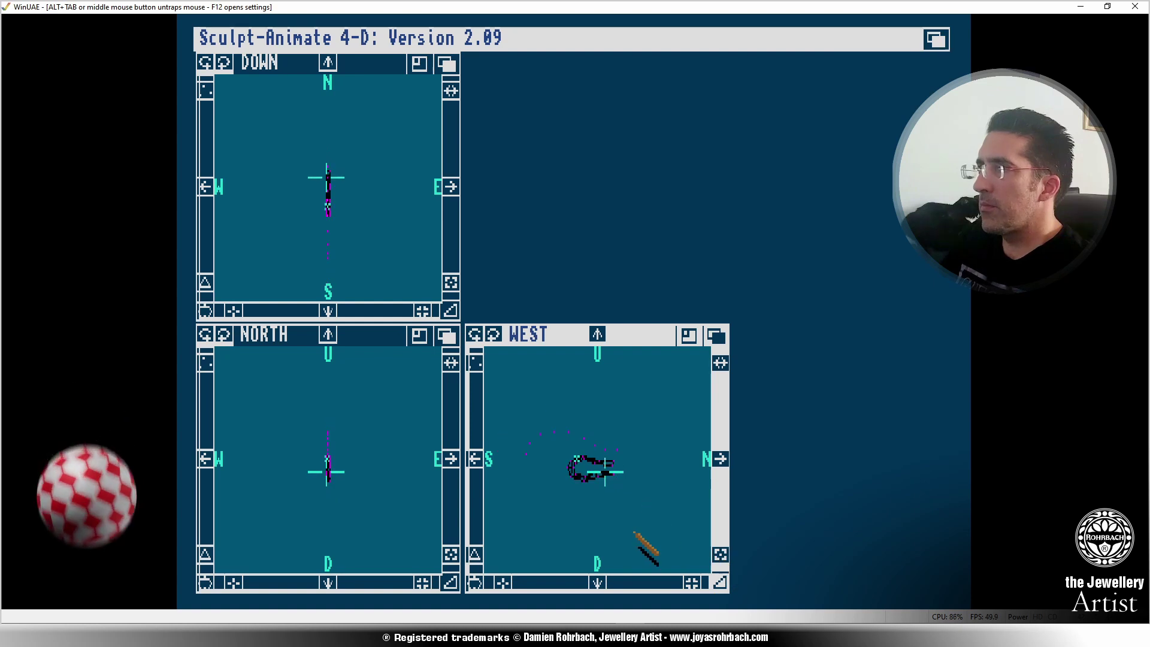
{"action": "left_click", "coordinate": [698, 579]}
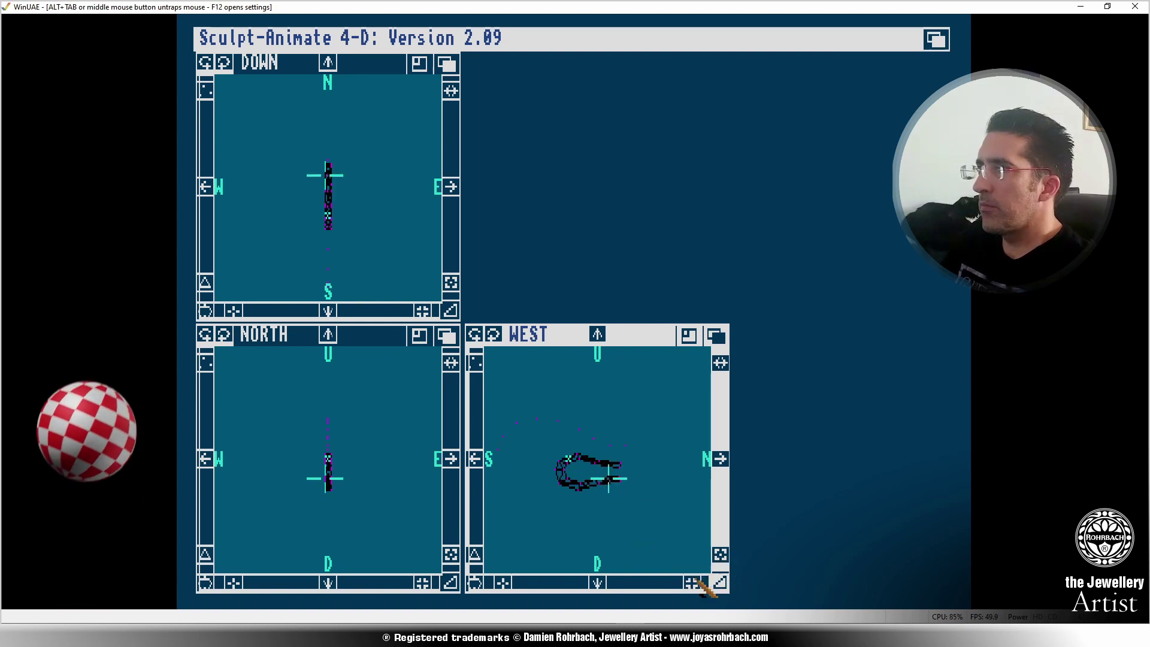
{"action": "mouse_move", "coordinate": [345, 49]}
{"action": "right_mouse_down"}
{"action": "mouse_move", "coordinate": [369, 40]}
{"action": "mouse_move", "coordinate": [368, 107]}
{"action": "mouse_move", "coordinate": [315, 65]}
{"action": "mouse_move", "coordinate": [369, 46]}
{"action": "mouse_move", "coordinate": [361, 61]}
{"action": "right_mouse_up"}
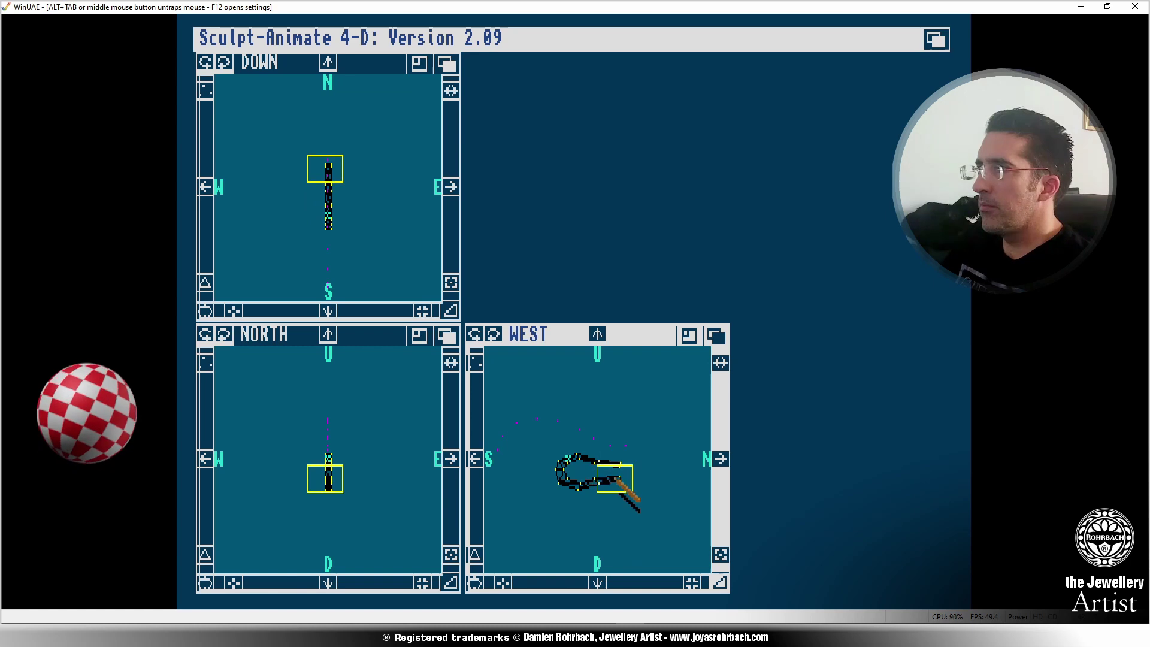
{"action": "right_click", "coordinate": [613, 497]}
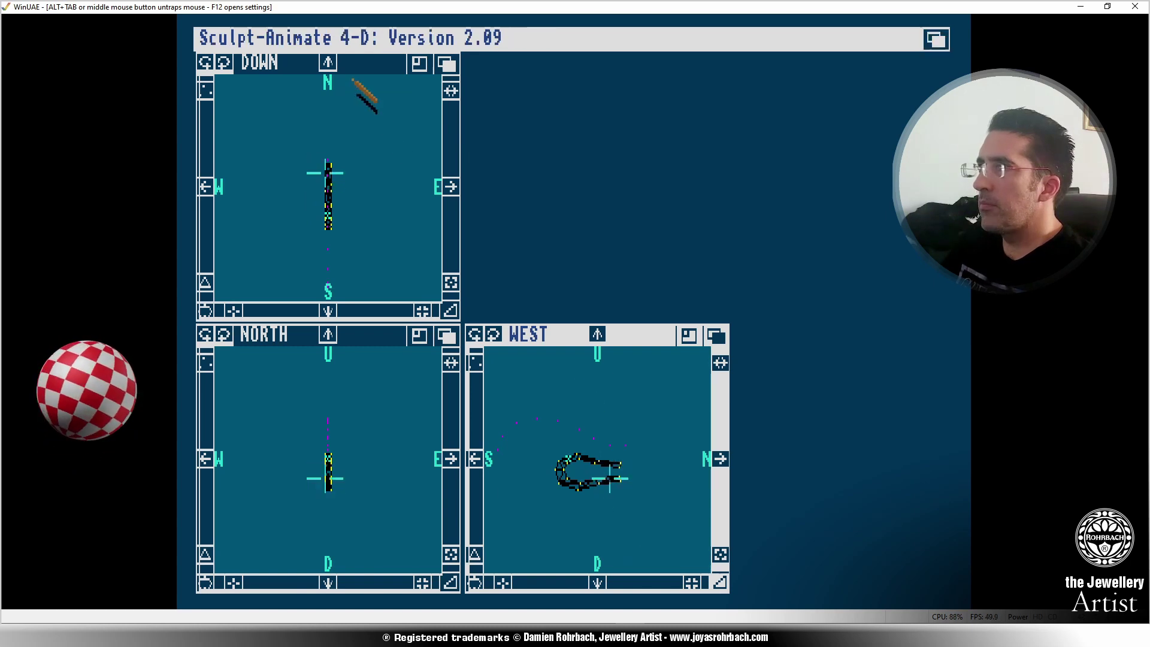
{"action": "right_click_drag", "start_coordinate": [367, 93], "coordinate": [443, 143]}
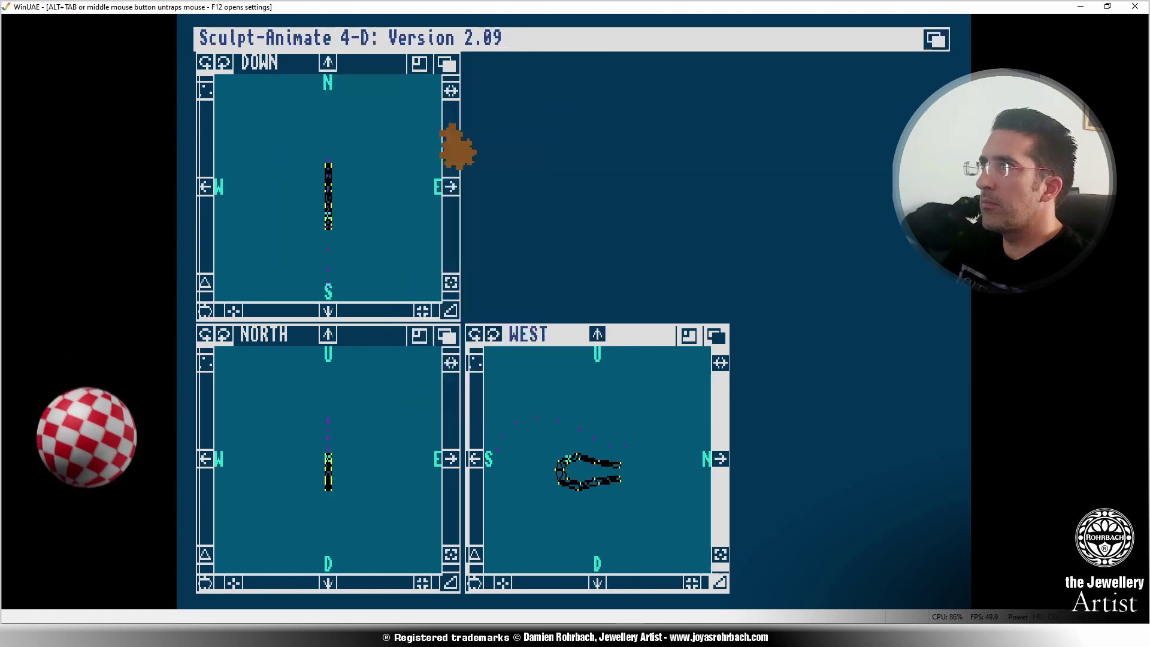
{"action": "left_click_drag", "start_coordinate": [442, 156], "coordinate": [291, 143]}
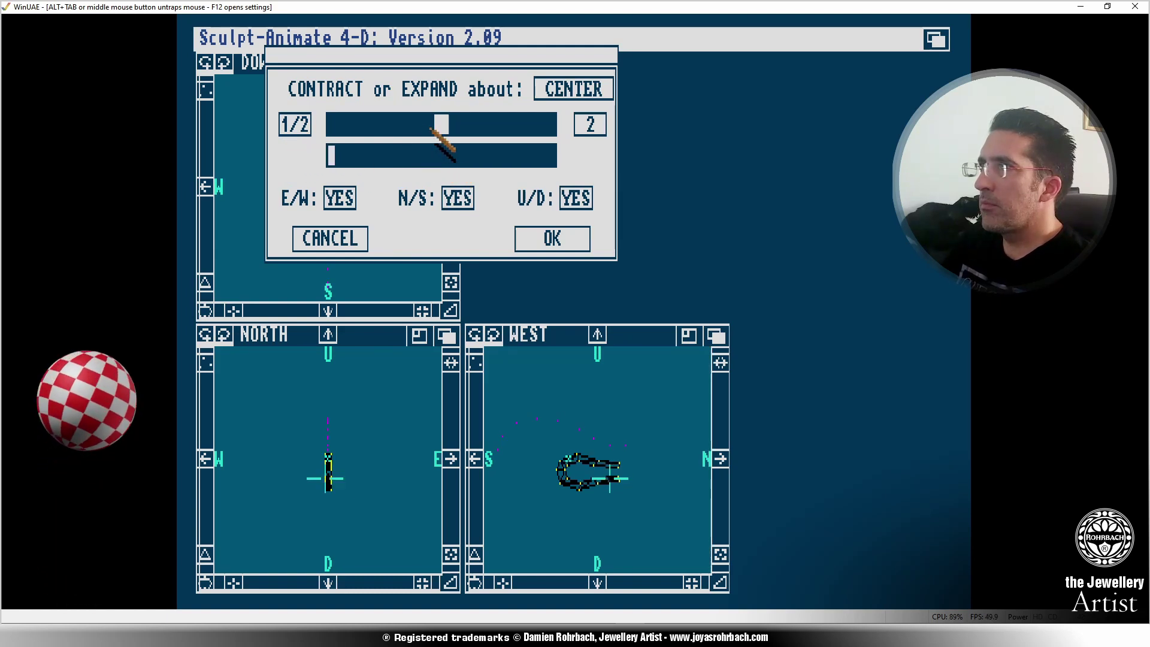
{"action": "mouse_move", "coordinate": [434, 130]}
{"action": "left_mouse_down"}
{"action": "mouse_move", "coordinate": [397, 129]}
{"action": "mouse_move", "coordinate": [427, 127]}
{"action": "left_mouse_up"}
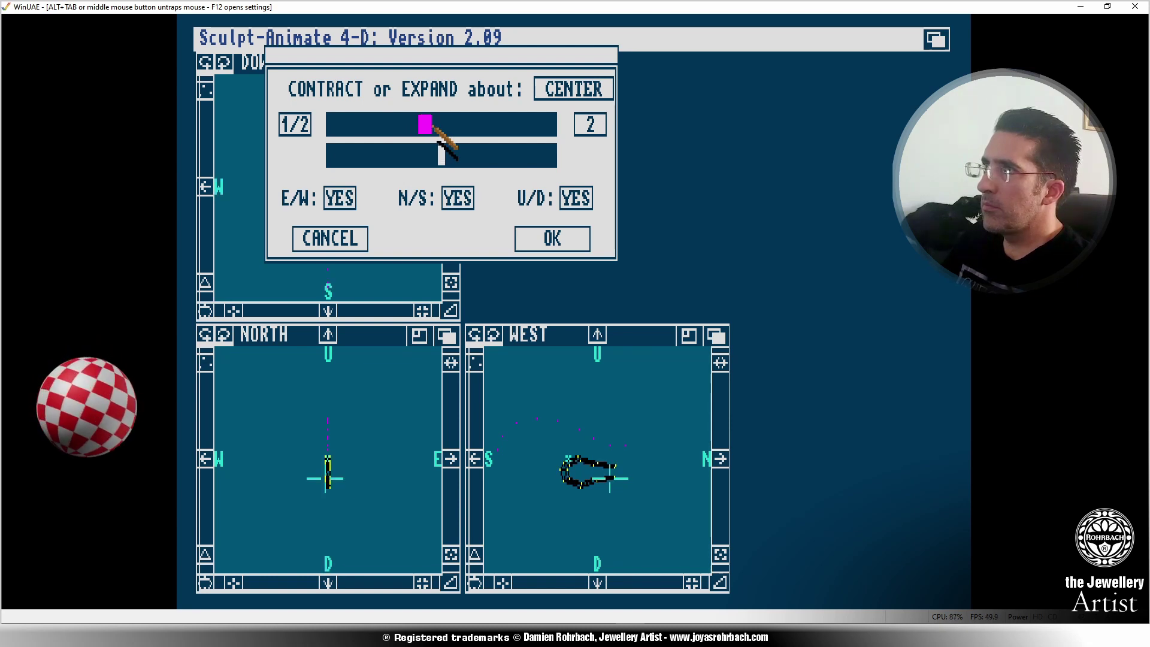
{"action": "left_click_drag", "start_coordinate": [434, 127], "coordinate": [446, 128]}
{"action": "left_click", "coordinate": [557, 242]}
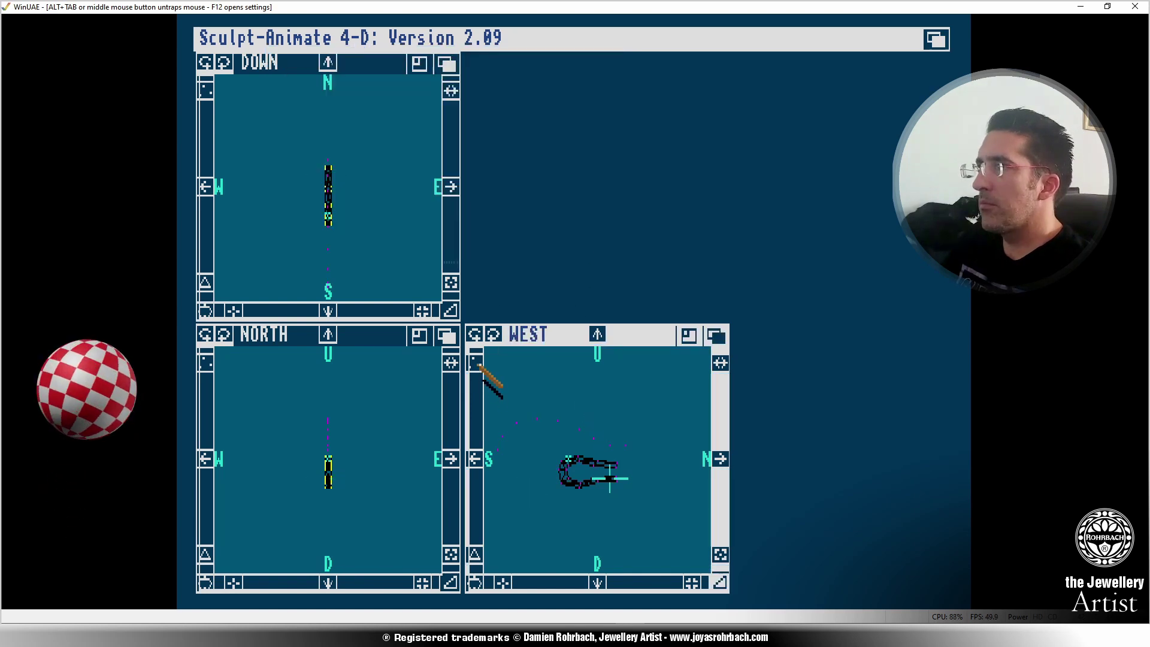
Select the northernmost loose vertex of the arc above the model and move it slightly down in the West view.
{"action": "left_click", "coordinate": [473, 459]}
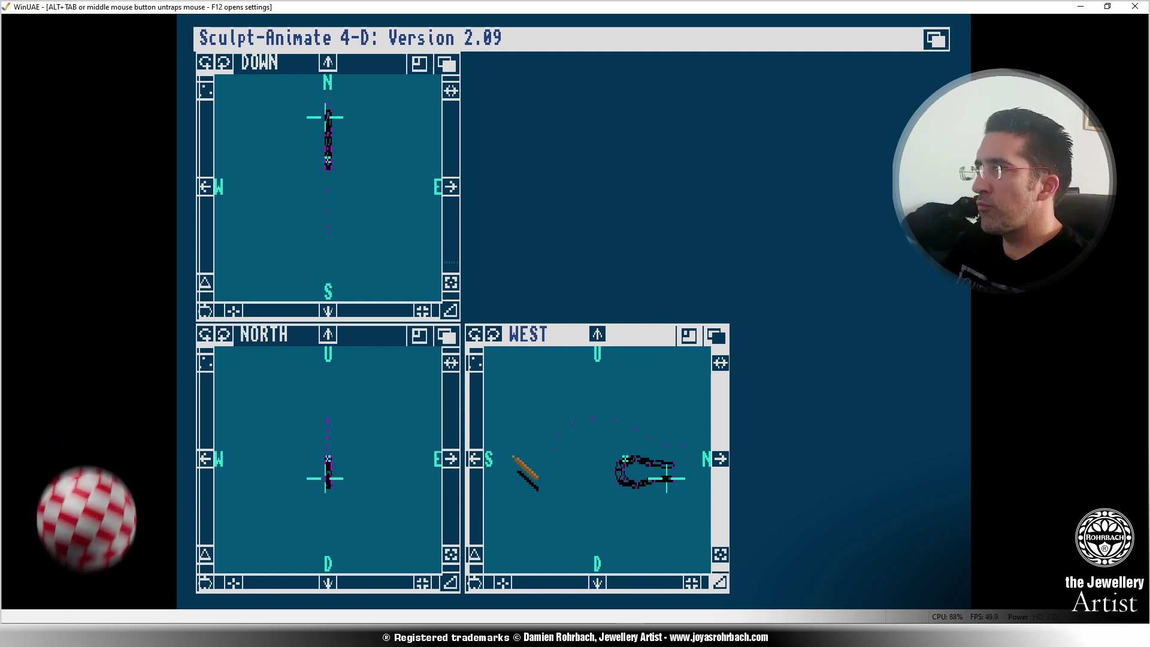
{"action": "left_click", "coordinate": [676, 416]}
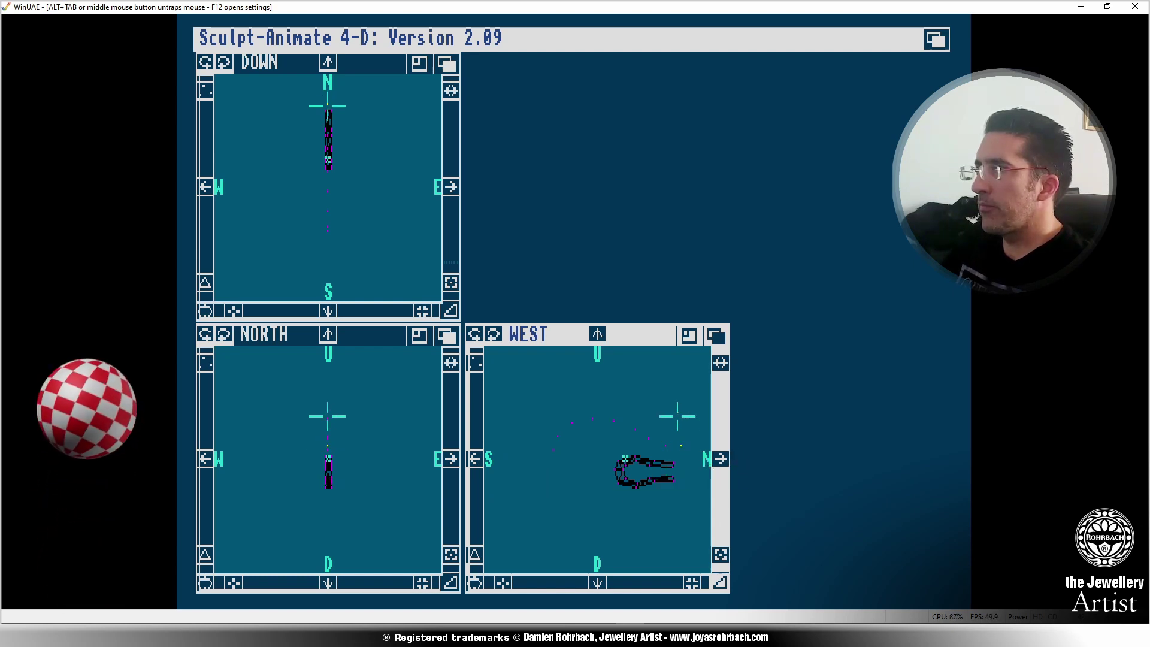
{"action": "left_click", "coordinate": [473, 582]}
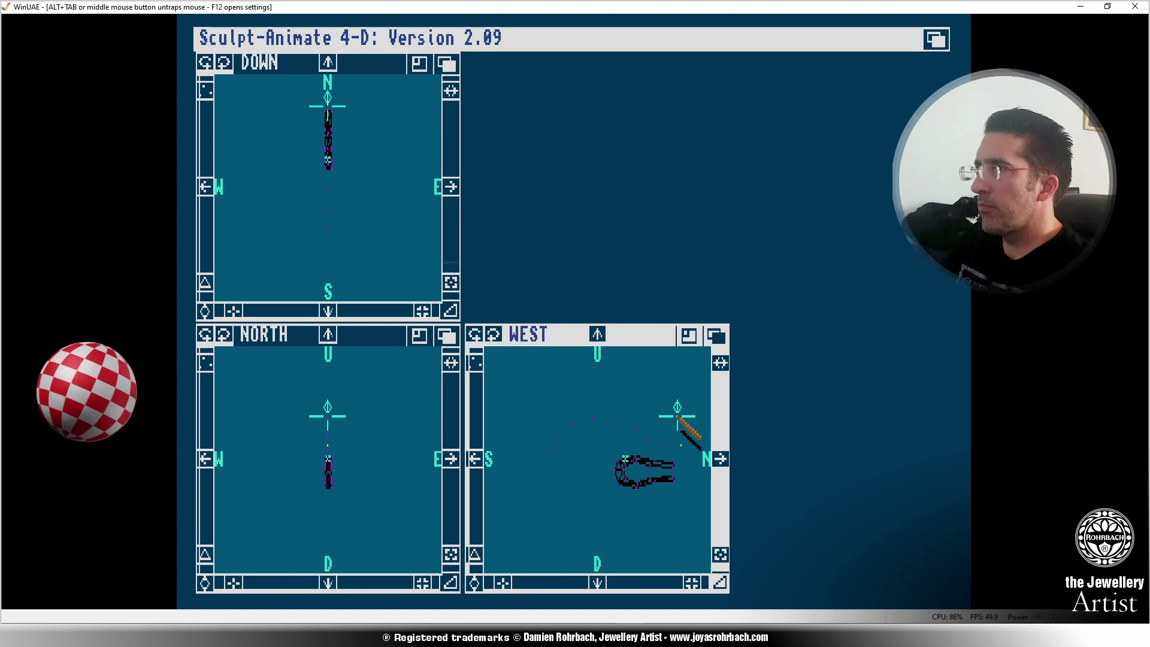
{"action": "left_click_drag", "start_coordinate": [675, 416], "coordinate": [678, 423]}
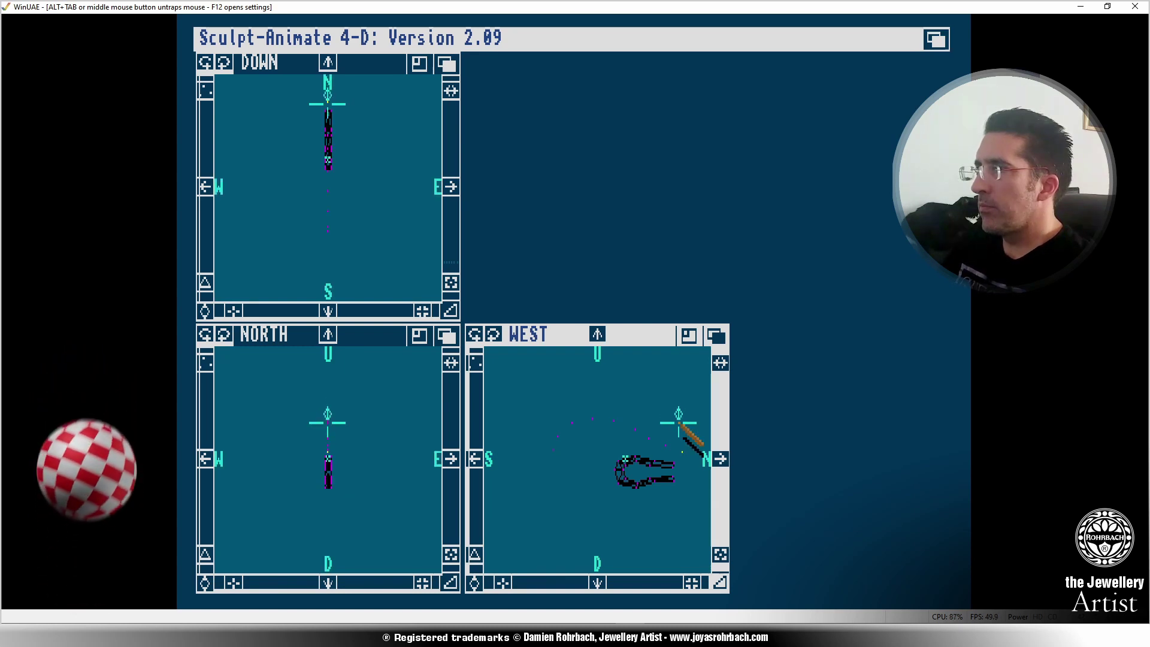
{"action": "left_click_drag", "start_coordinate": [678, 423], "coordinate": [669, 423]}
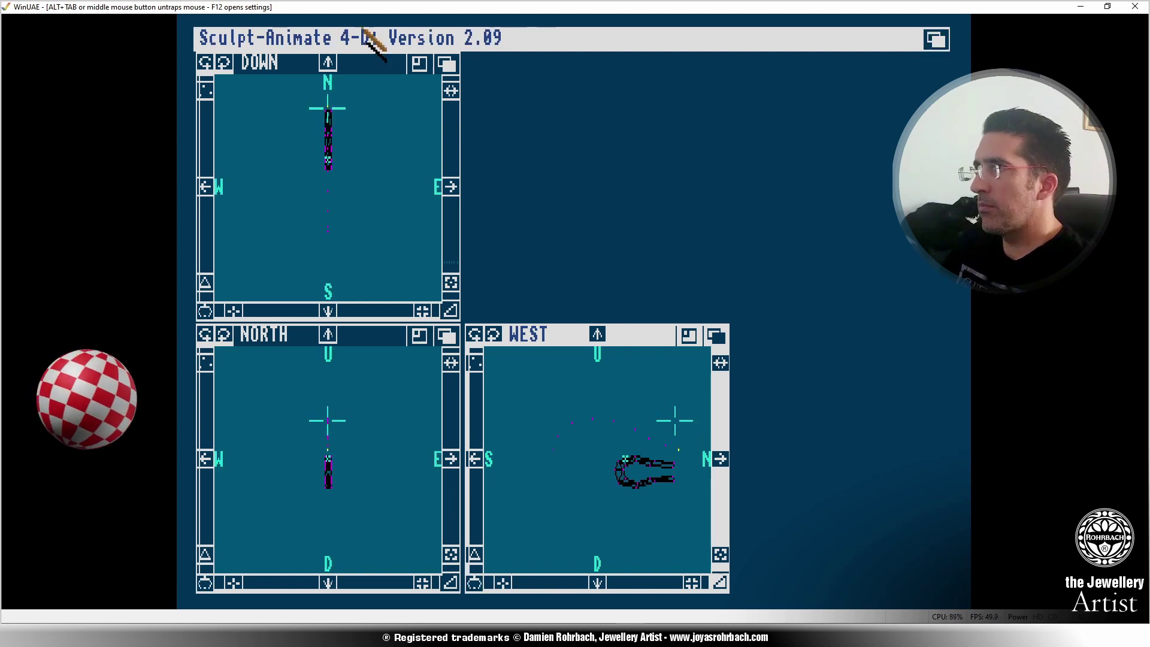
Extend the selected arc-end vertex a short distance north in the West view to form a short edge.
{"action": "right_click_drag", "start_coordinate": [367, 34], "coordinate": [374, 159]}
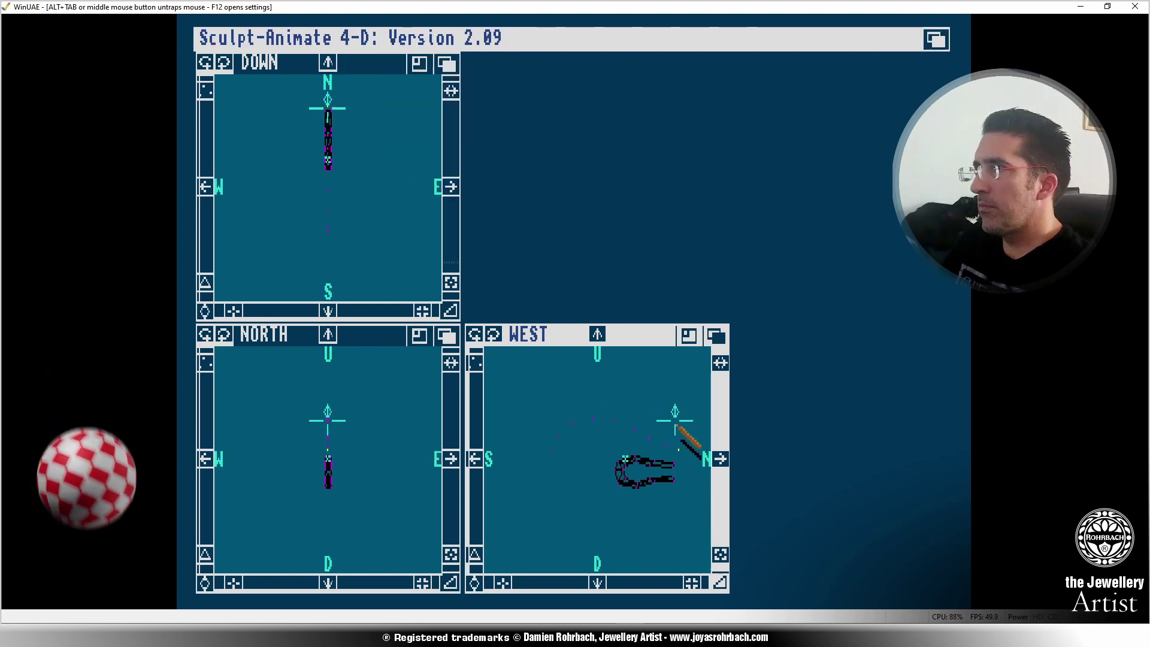
{"action": "left_click_drag", "start_coordinate": [705, 435], "coordinate": [690, 422]}
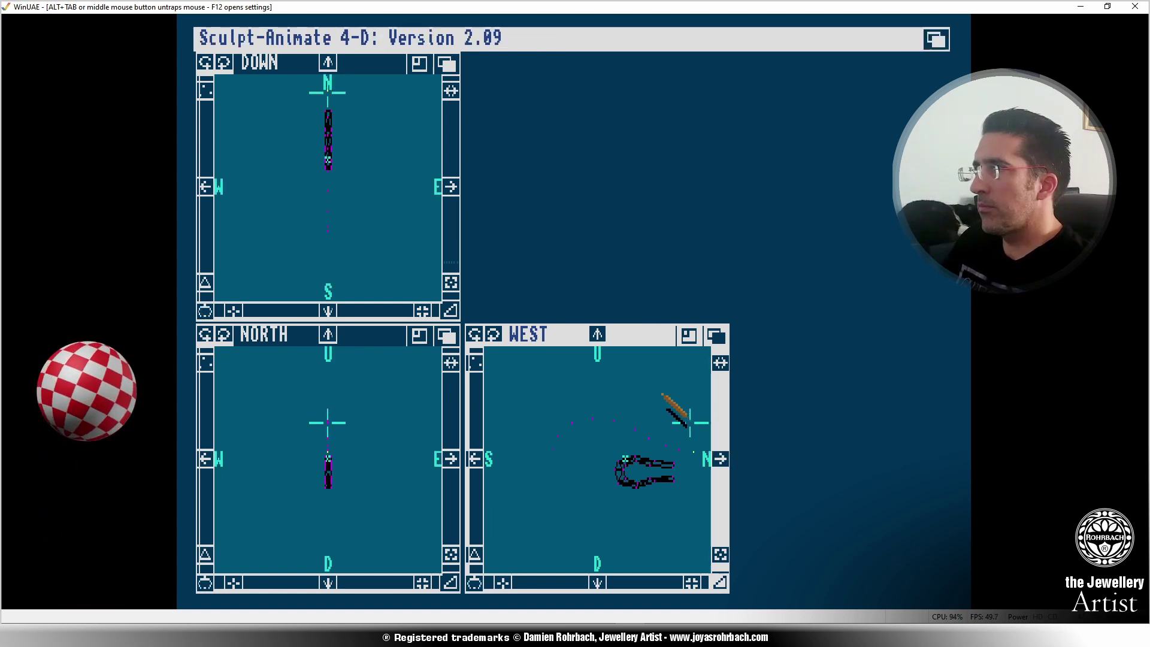
{"action": "left_click", "coordinate": [677, 448]}
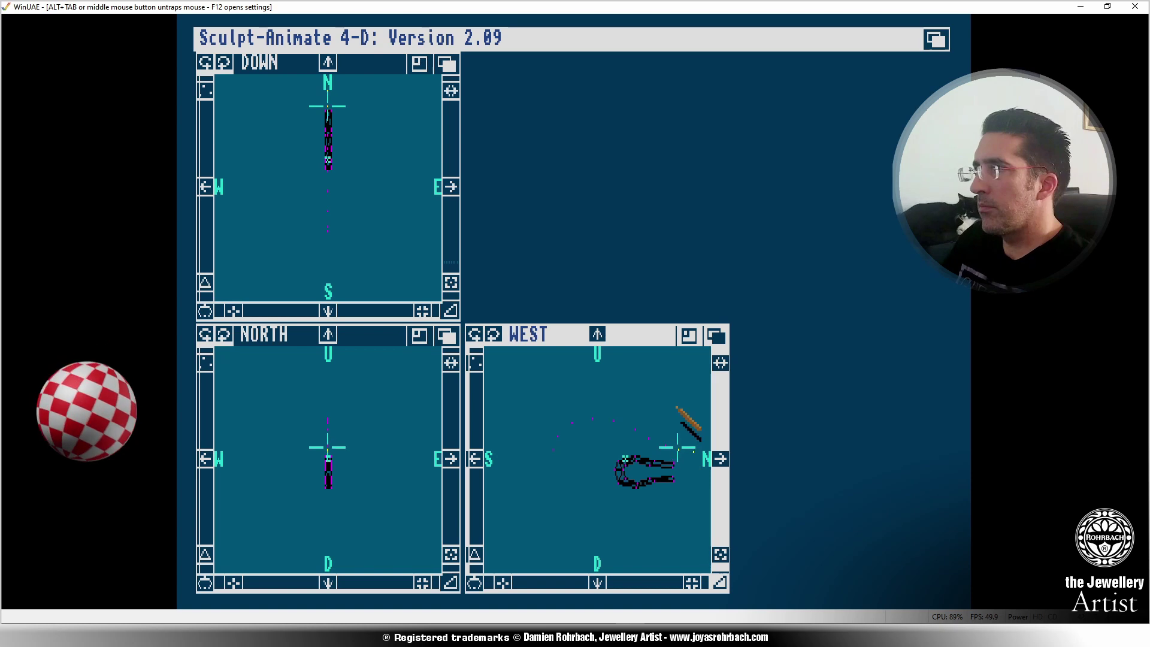
{"action": "left_click", "coordinate": [662, 385]}
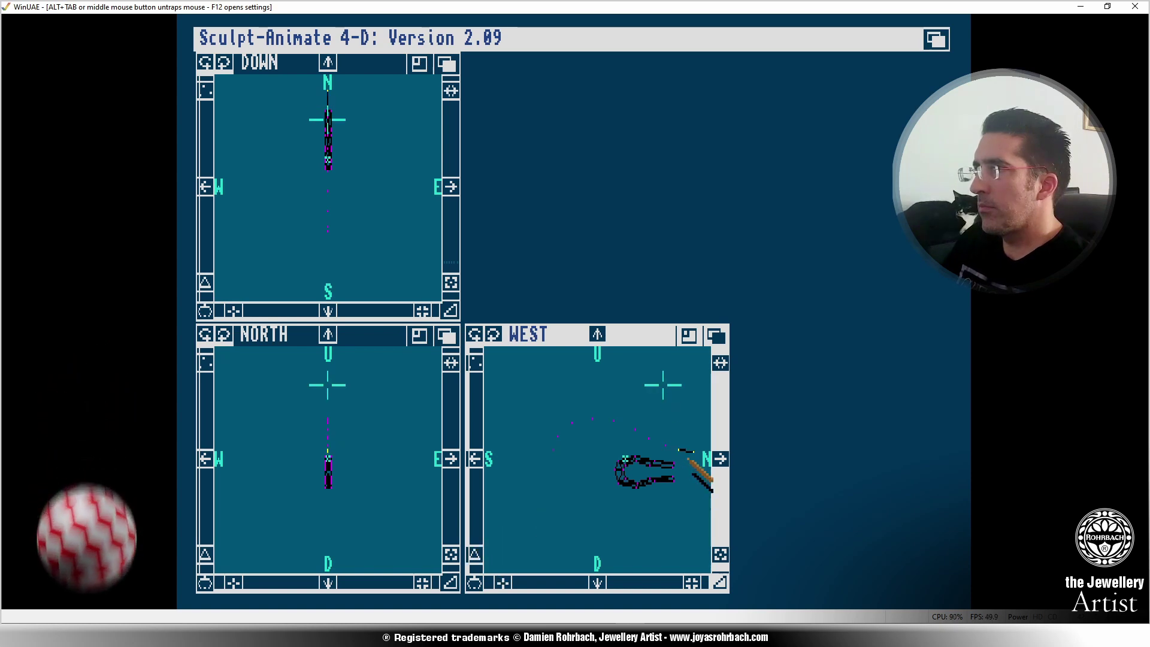
Connect the loose vertices along the northern half of the arc with edges in the West view, working south toward its crest.
{"action": "left_click", "coordinate": [692, 453]}
{"action": "left_click", "coordinate": [666, 444]}
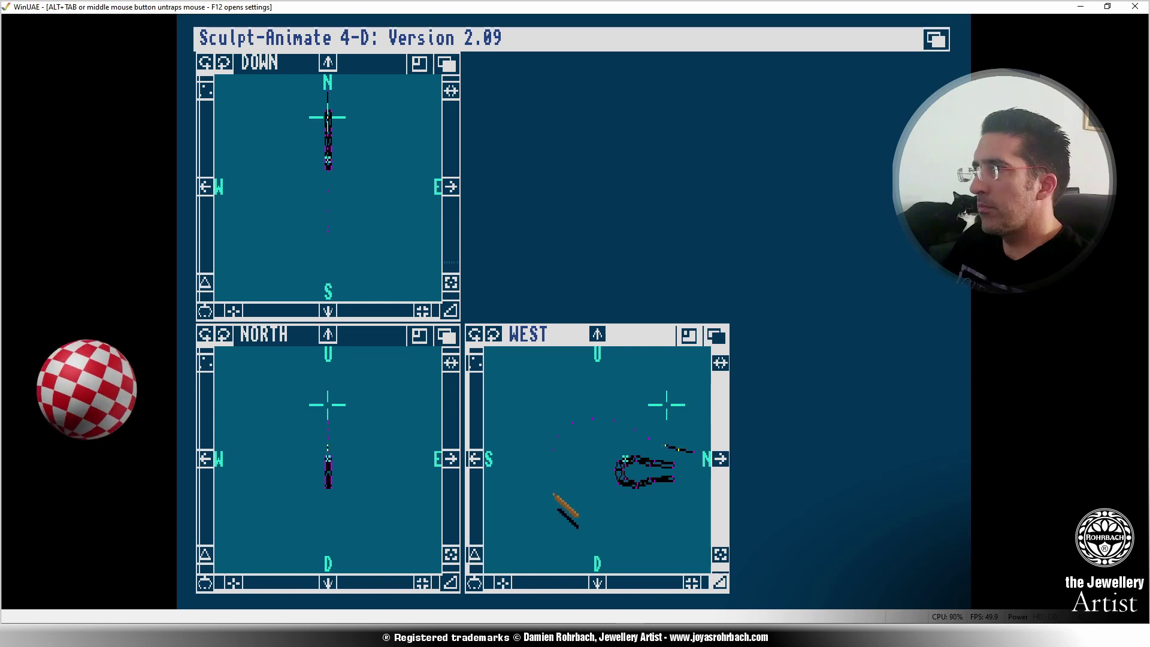
{"action": "left_click", "coordinate": [663, 446]}
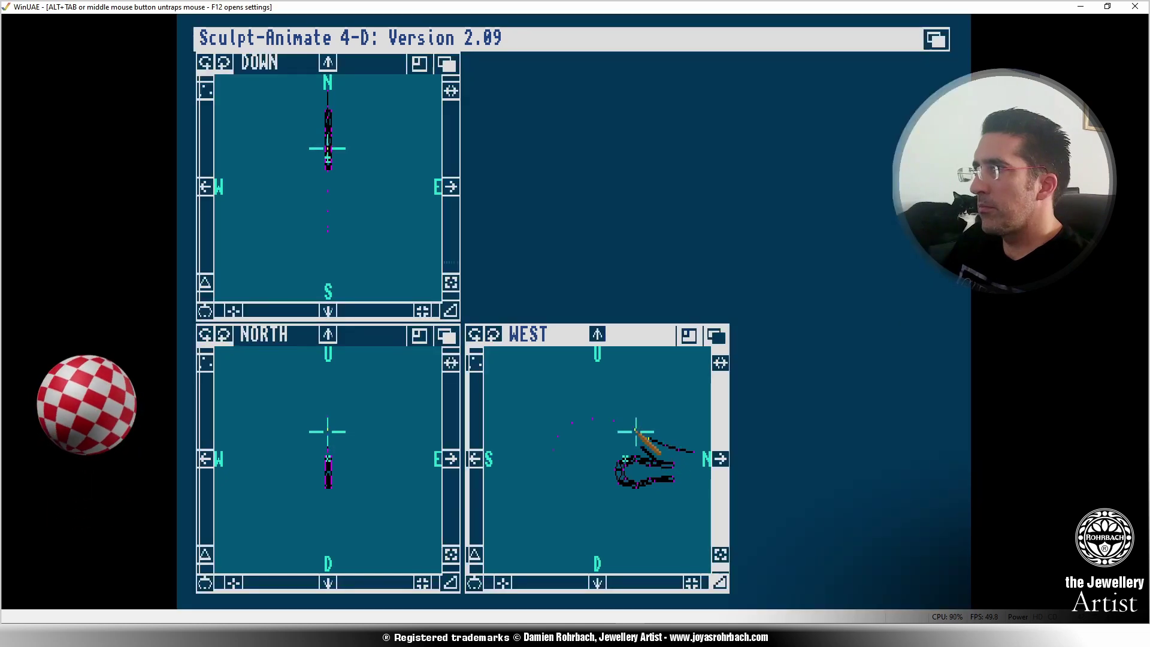
{"action": "left_click", "coordinate": [551, 494]}
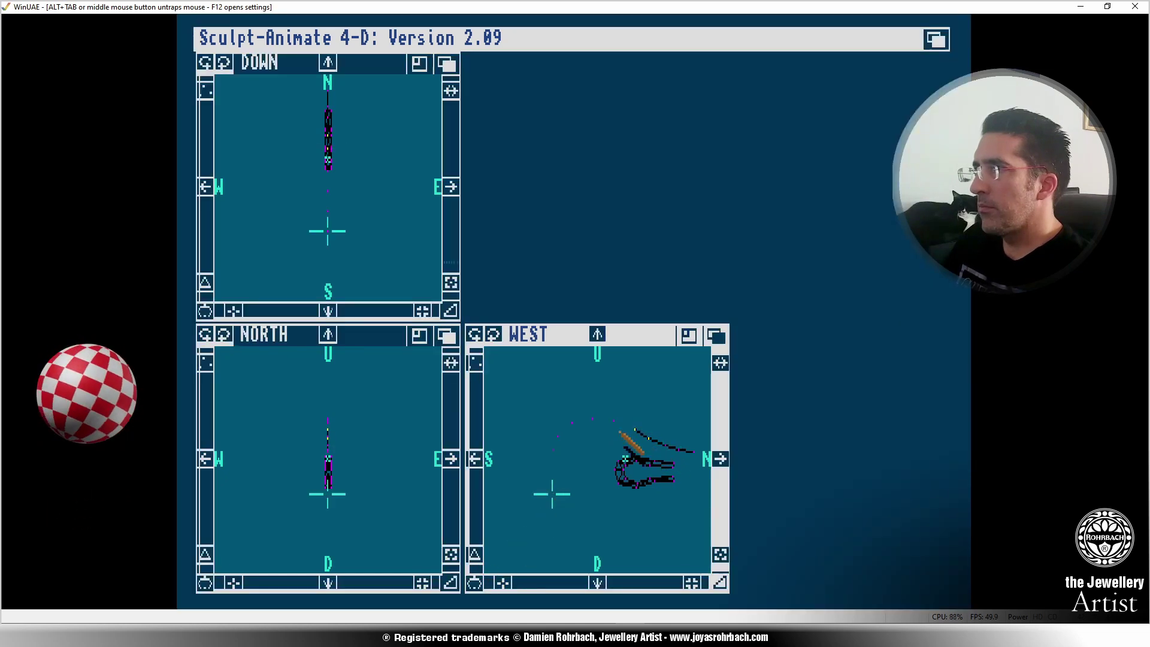
{"action": "left_click", "coordinate": [616, 422]}
{"action": "left_click", "coordinate": [646, 440]}
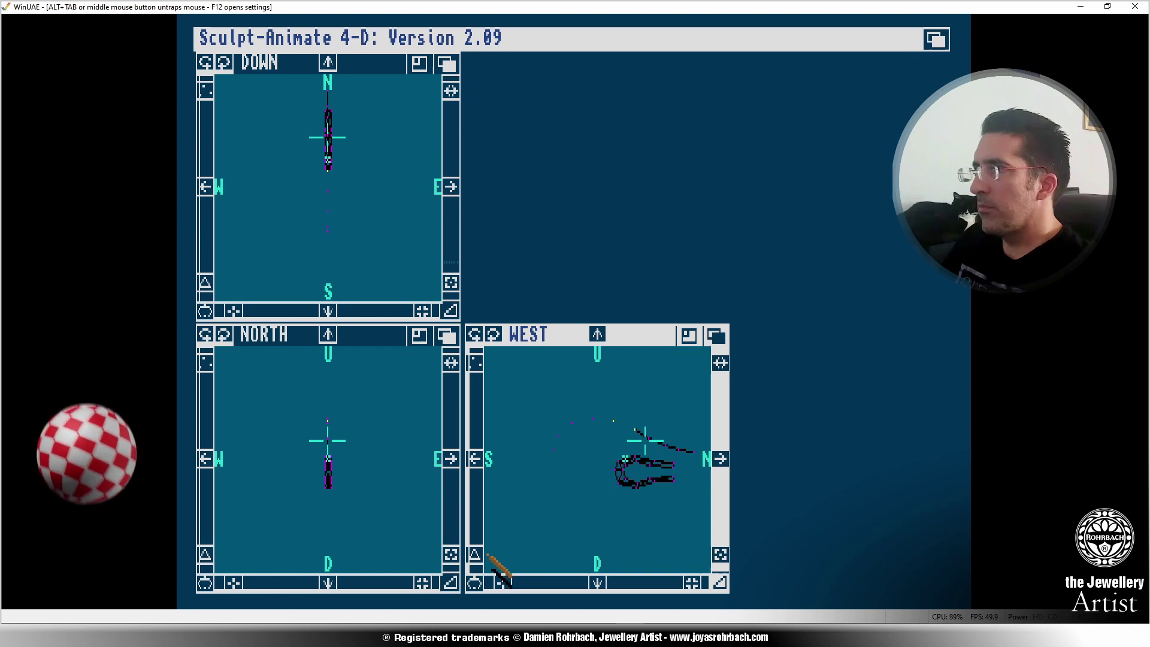
{"action": "left_click", "coordinate": [475, 555]}
{"action": "left_click", "coordinate": [637, 428]}
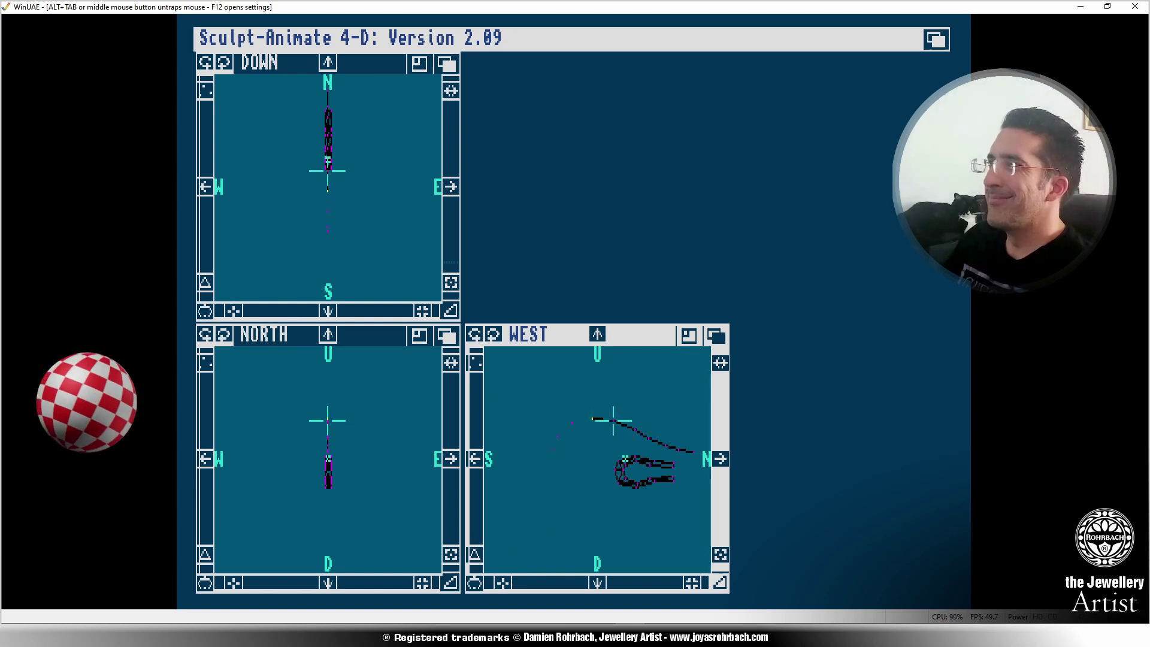
Connect the loose vertices from the arc's crest down its southern side with edges in the West view.
{"action": "left_click", "coordinate": [571, 421]}
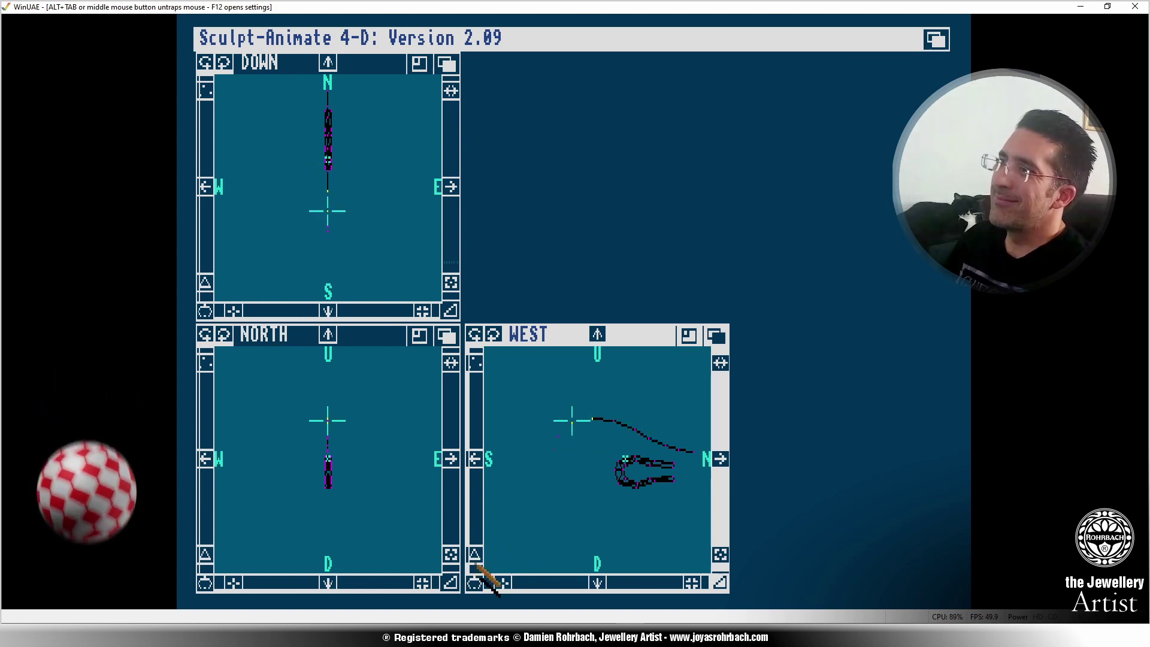
{"action": "left_click", "coordinate": [592, 419]}
{"action": "left_click", "coordinate": [590, 424]}
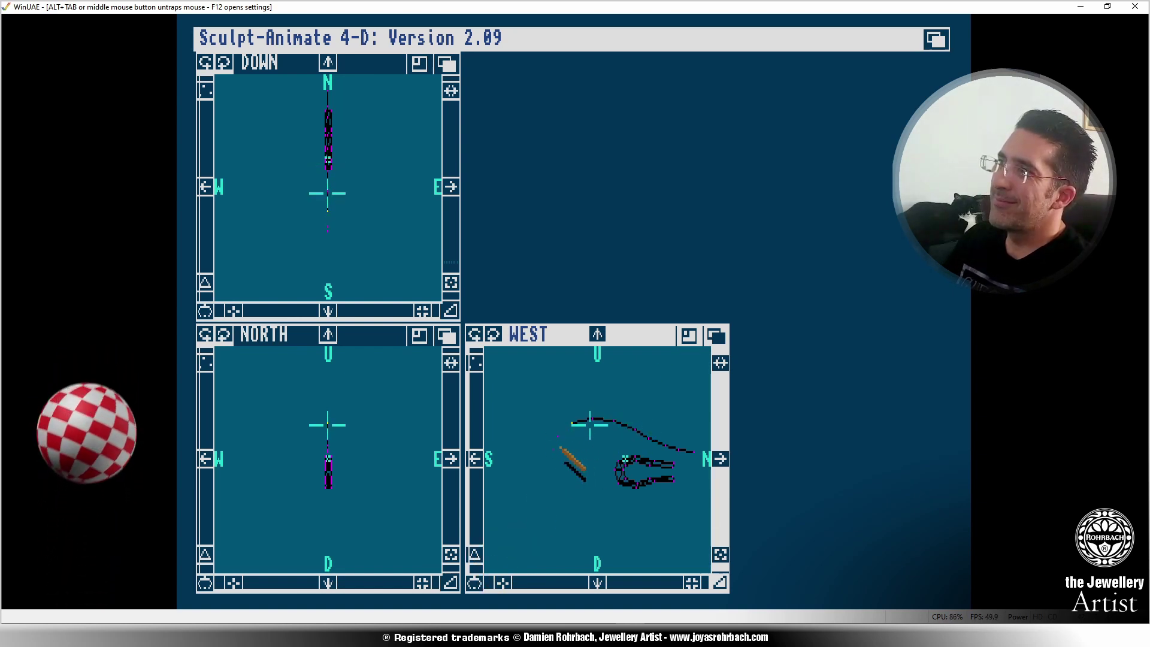
{"action": "left_click", "coordinate": [560, 441]}
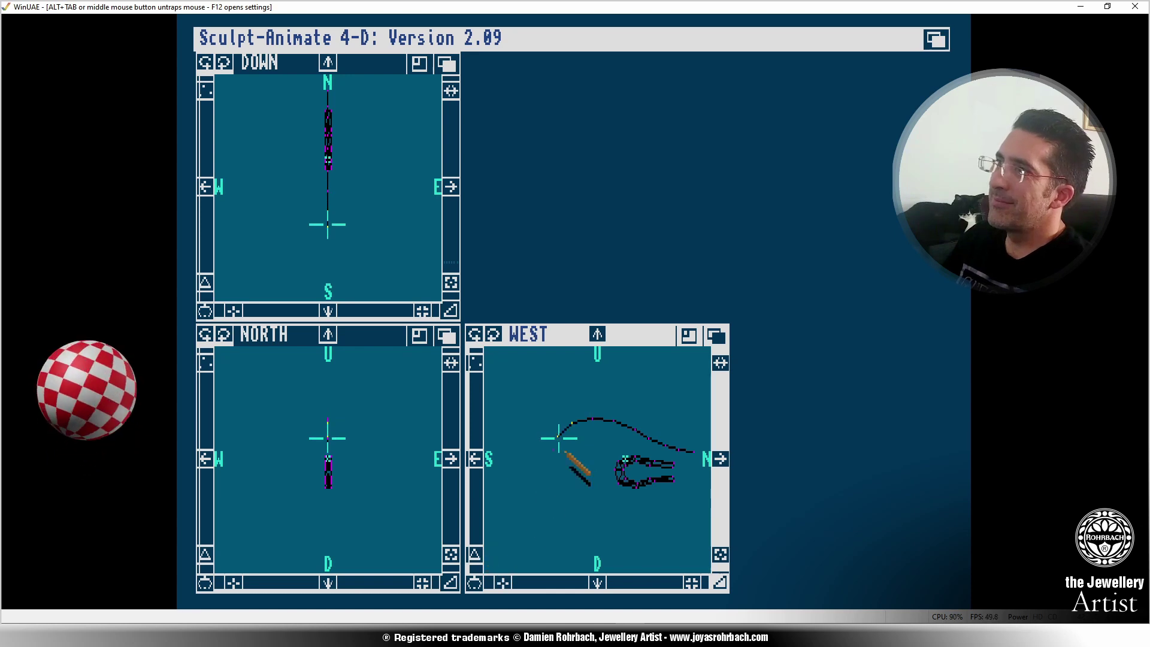
{"action": "left_click", "coordinate": [574, 425]}
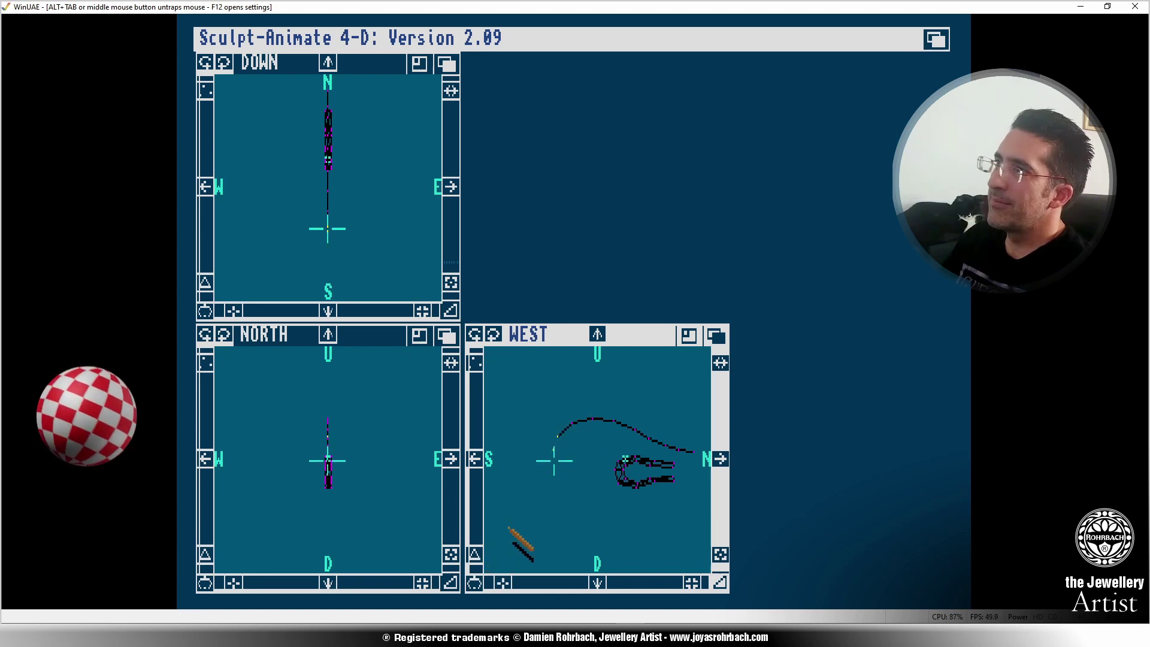
Move the arc's southern end vertex slightly down and south, and extend it downward with another short edge.
{"action": "left_click", "coordinate": [590, 491]}
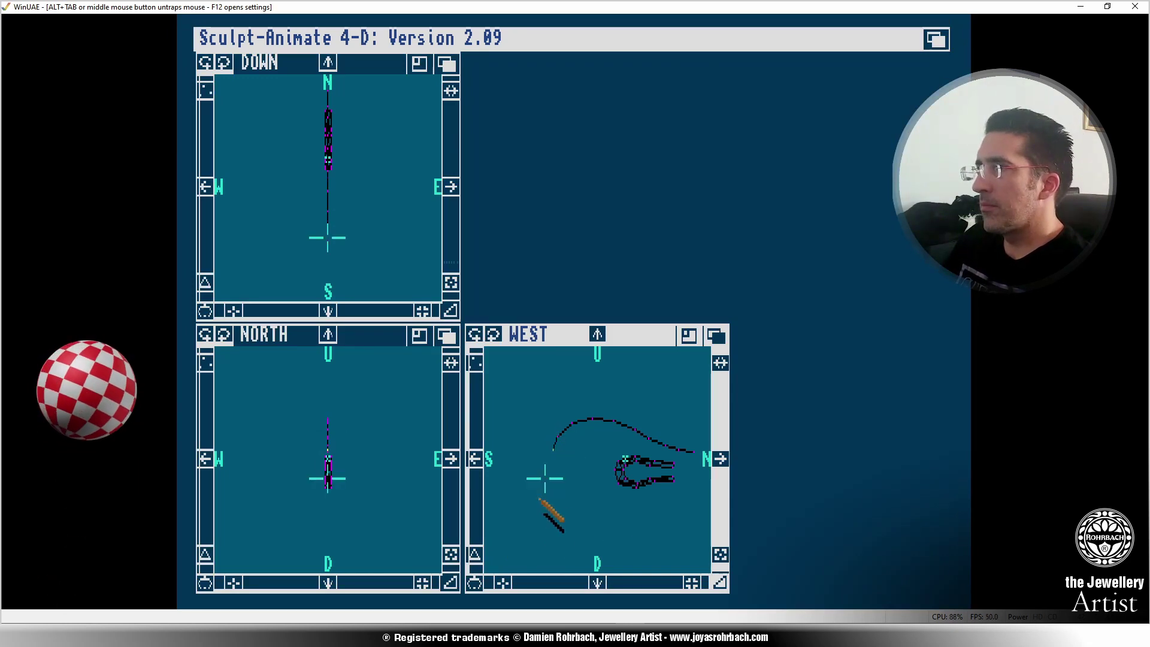
{"action": "left_click", "coordinate": [589, 496]}
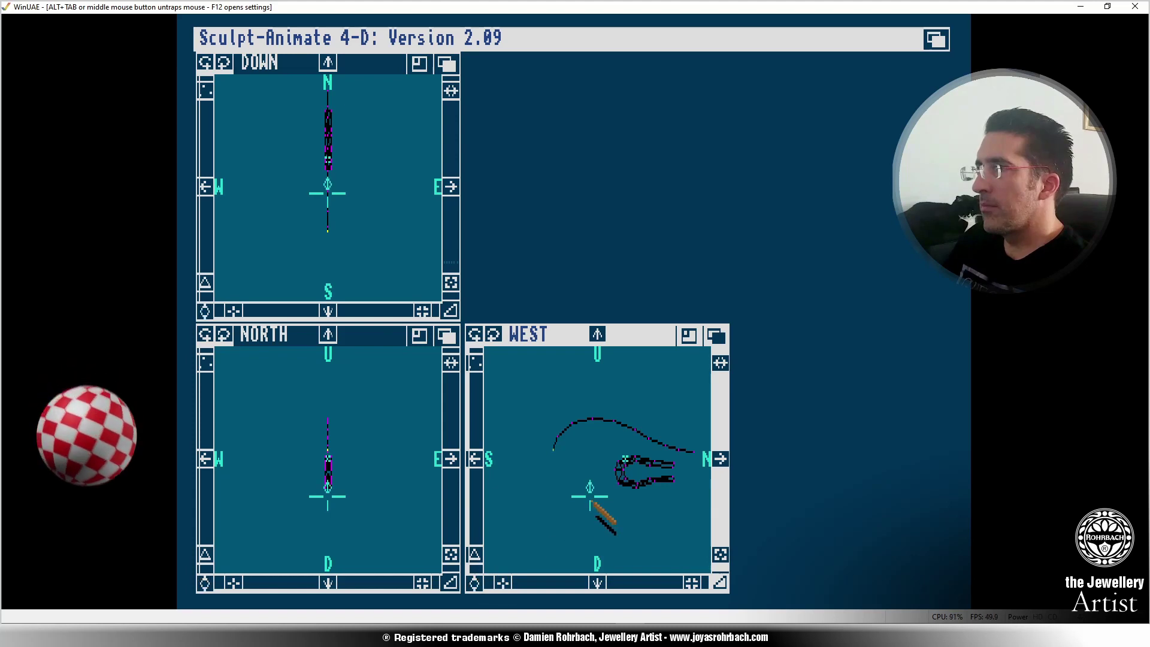
{"action": "left_click", "coordinate": [588, 495]}
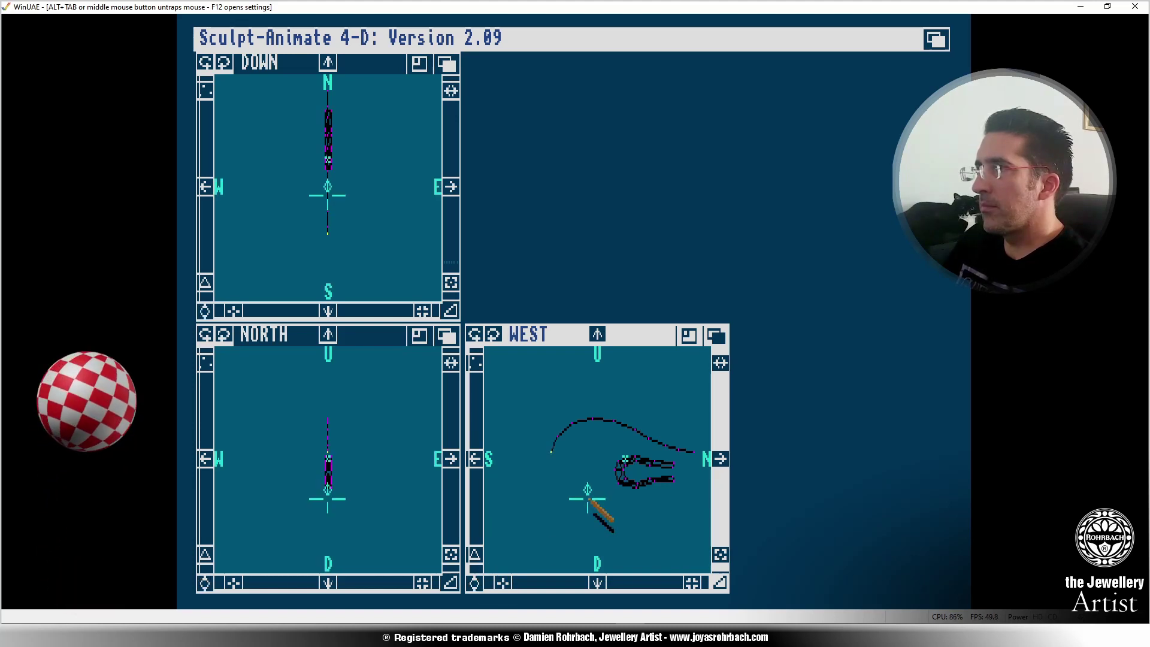
{"action": "right_click_drag", "start_coordinate": [503, 42], "coordinate": [383, 80]}
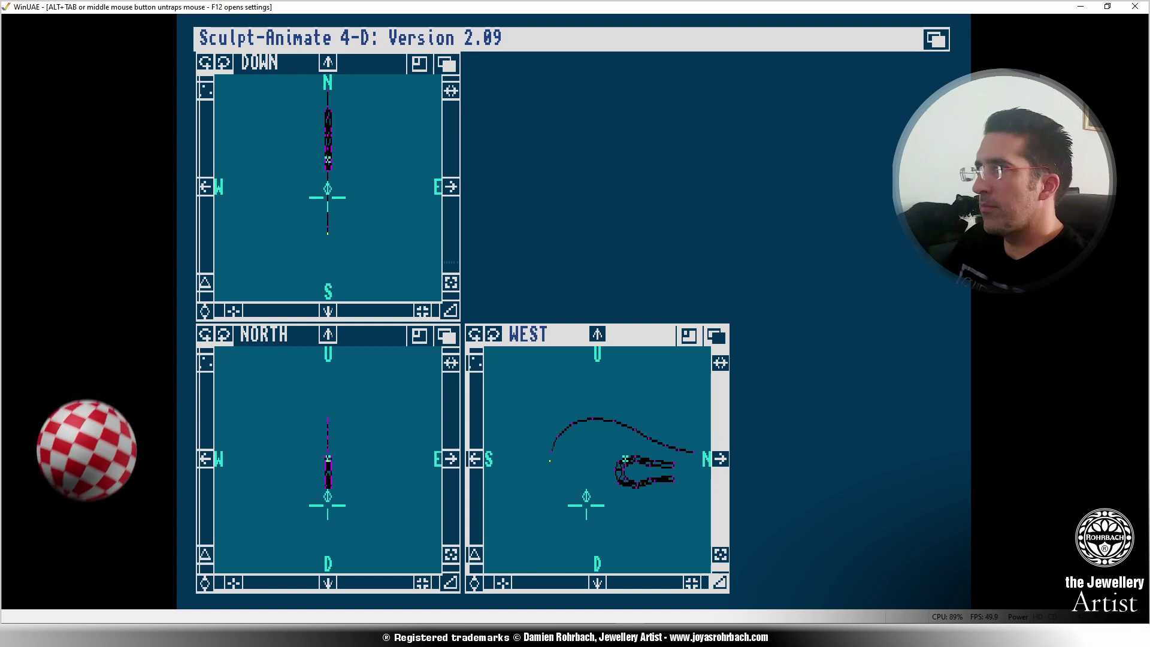
{"action": "right_click", "coordinate": [586, 509]}
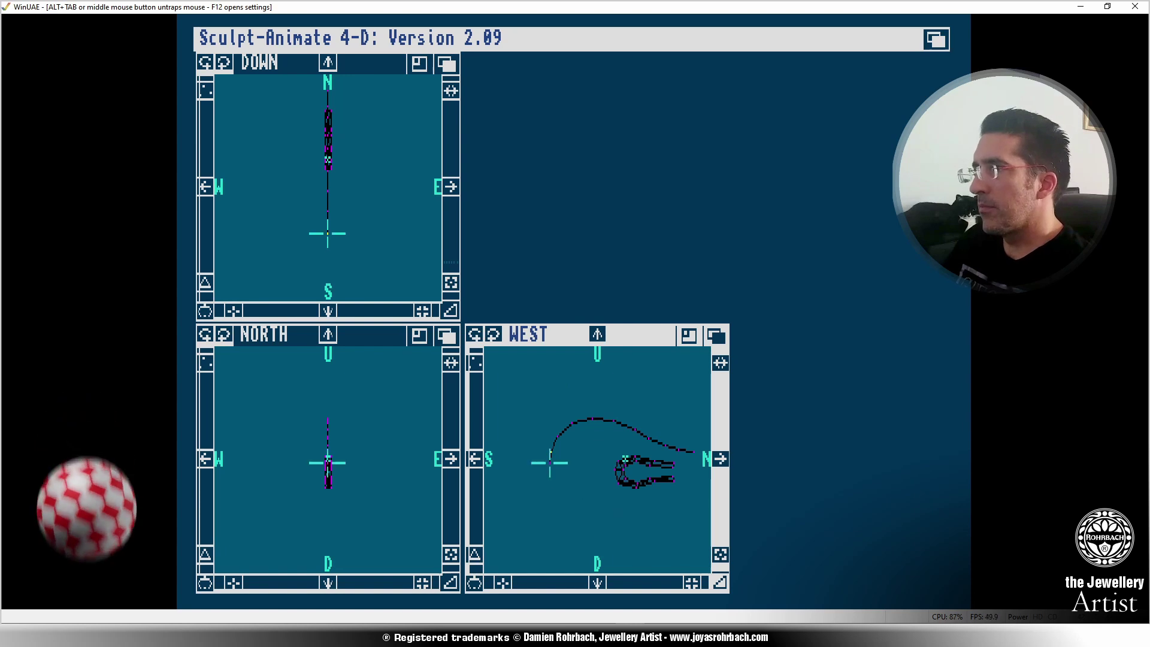
Reposition two vertices just above the arc's southern end slightly to smooth the curve in the West view.
{"action": "left_click", "coordinate": [474, 582]}
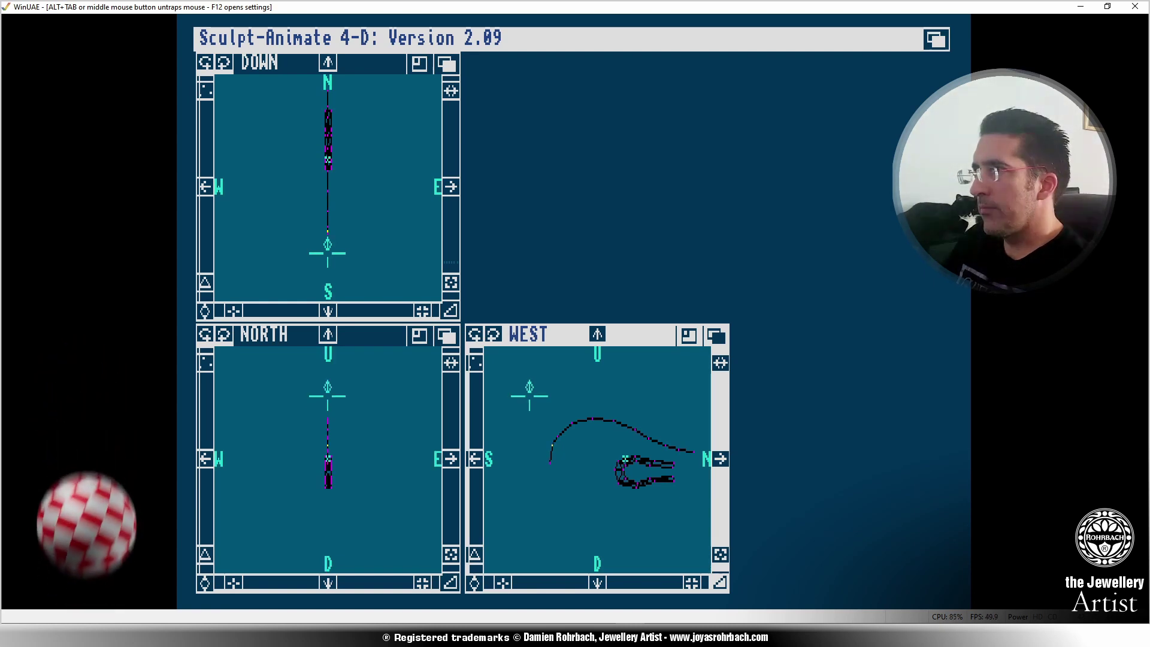
{"action": "key", "text": "super+g"}
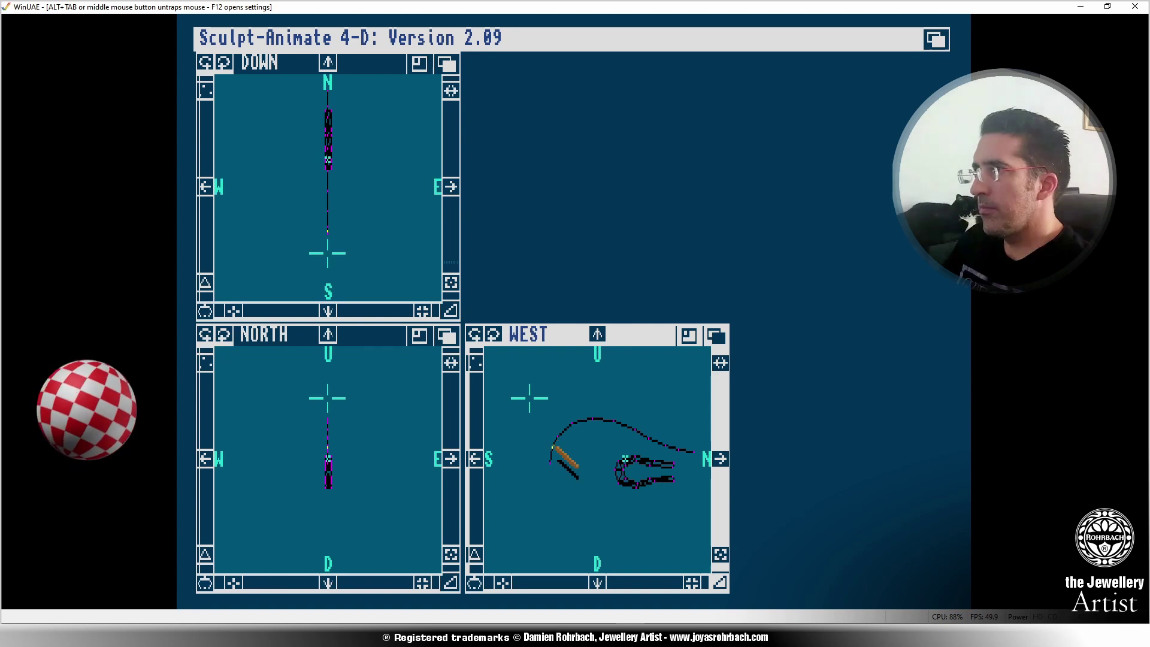
{"action": "left_click_drag", "start_coordinate": [558, 444], "coordinate": [531, 398]}
{"action": "left_click", "coordinate": [472, 580]}
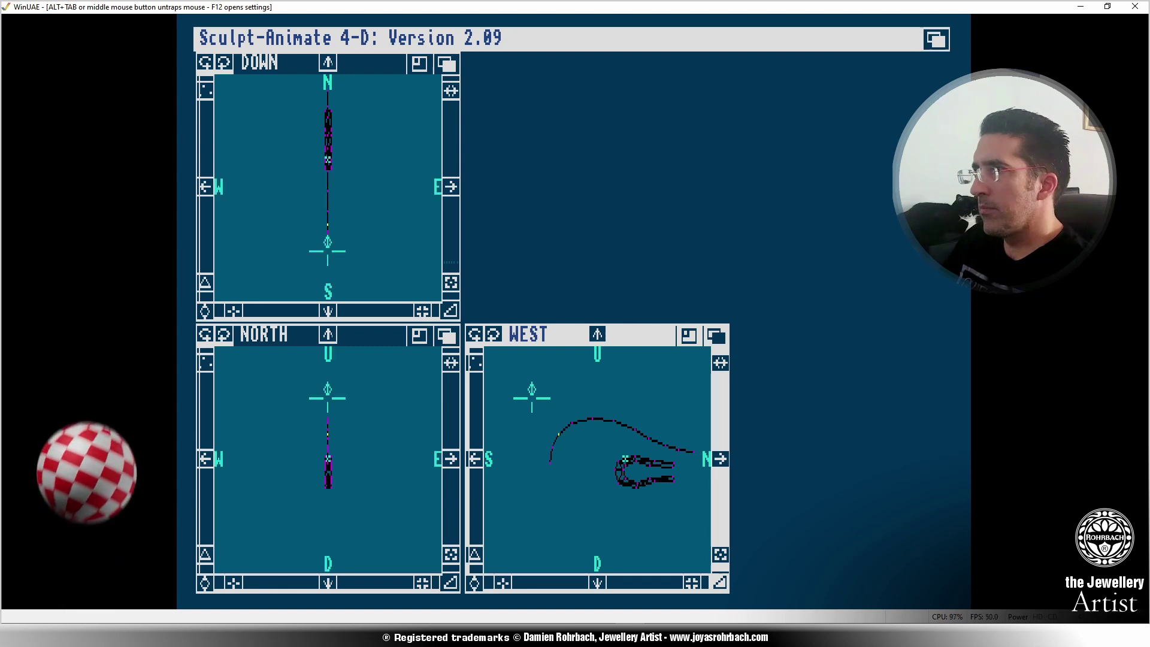
{"action": "right_click_drag", "start_coordinate": [533, 399], "coordinate": [518, 427]}
{"action": "left_click", "coordinate": [561, 438]}
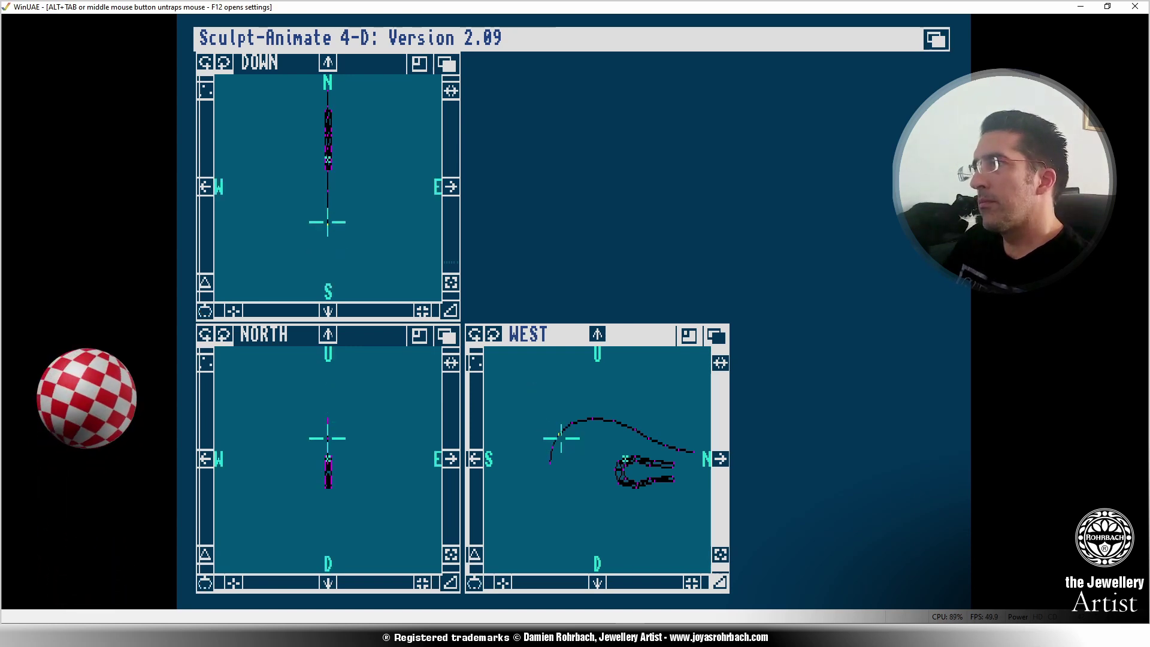
Select the vertices on the east side of the golden model with the selection box, following its outline in the West view.
{"action": "left_click", "coordinate": [519, 439]}
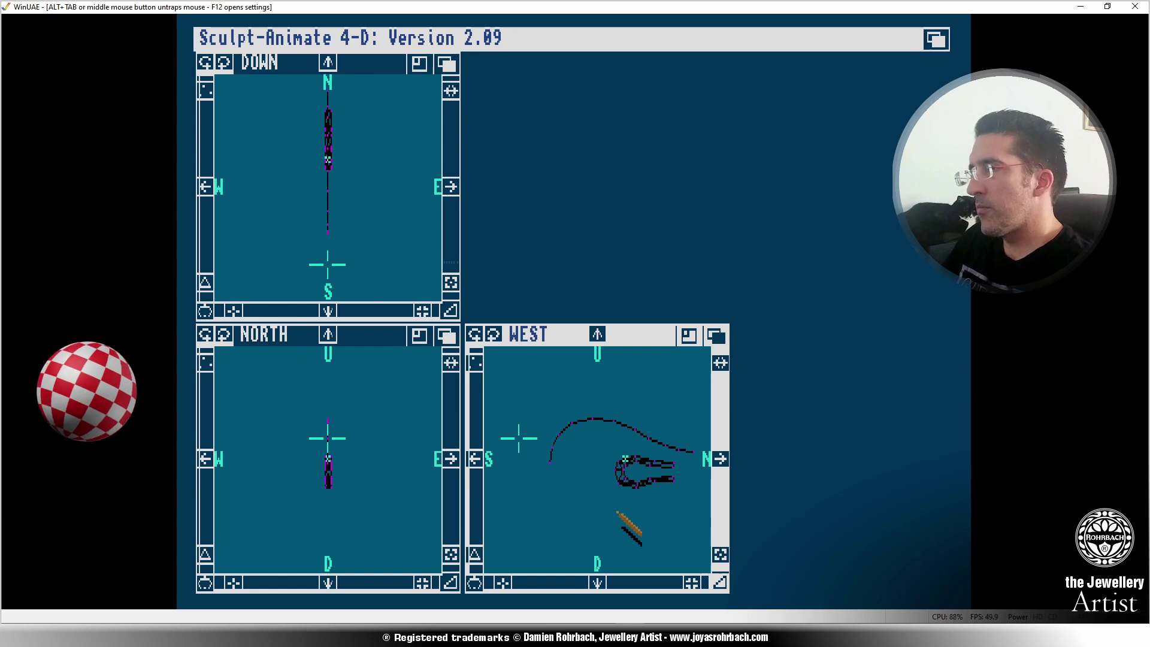
{"action": "left_click", "coordinate": [639, 470]}
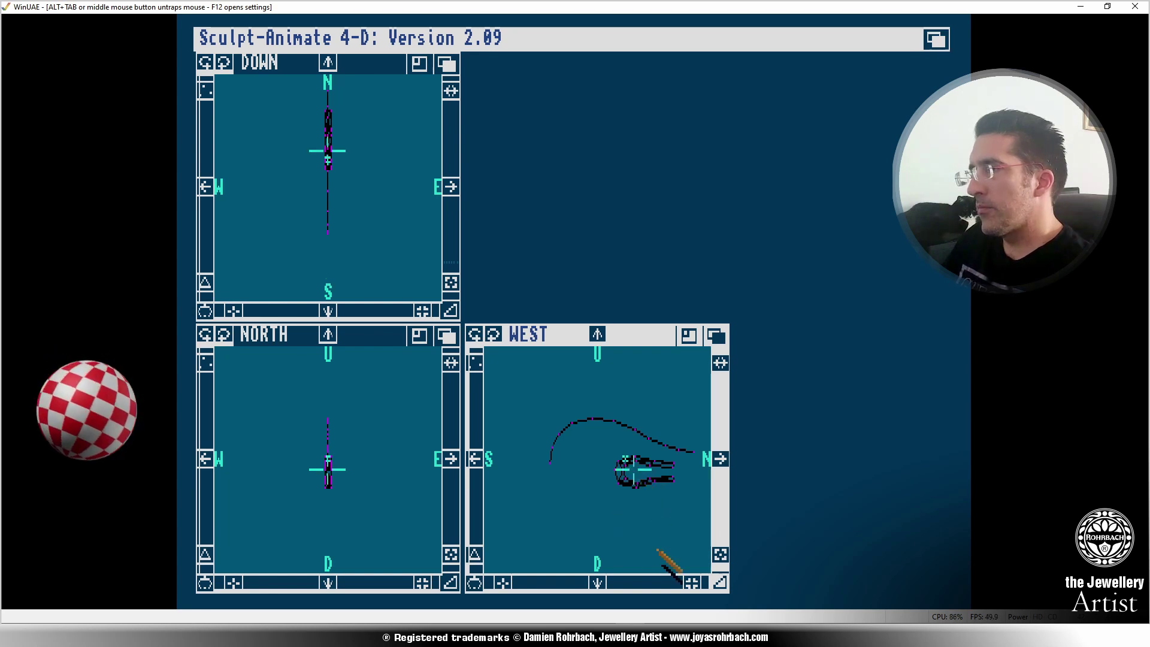
{"action": "left_click", "coordinate": [692, 583]}
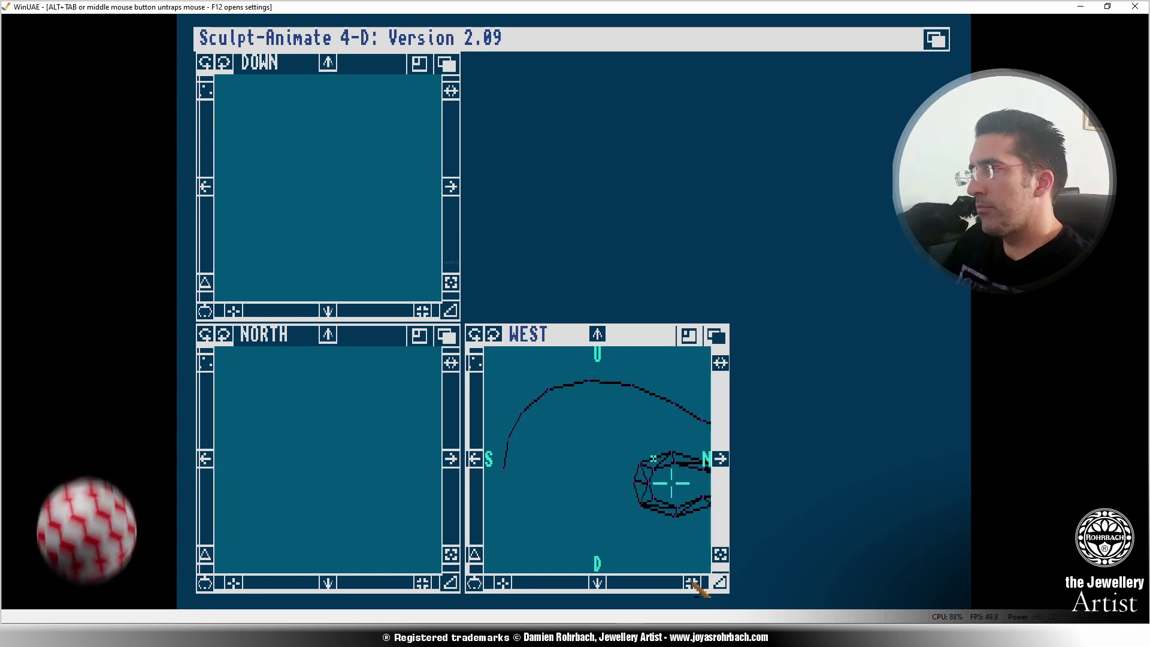
{"action": "left_click", "coordinate": [721, 459]}
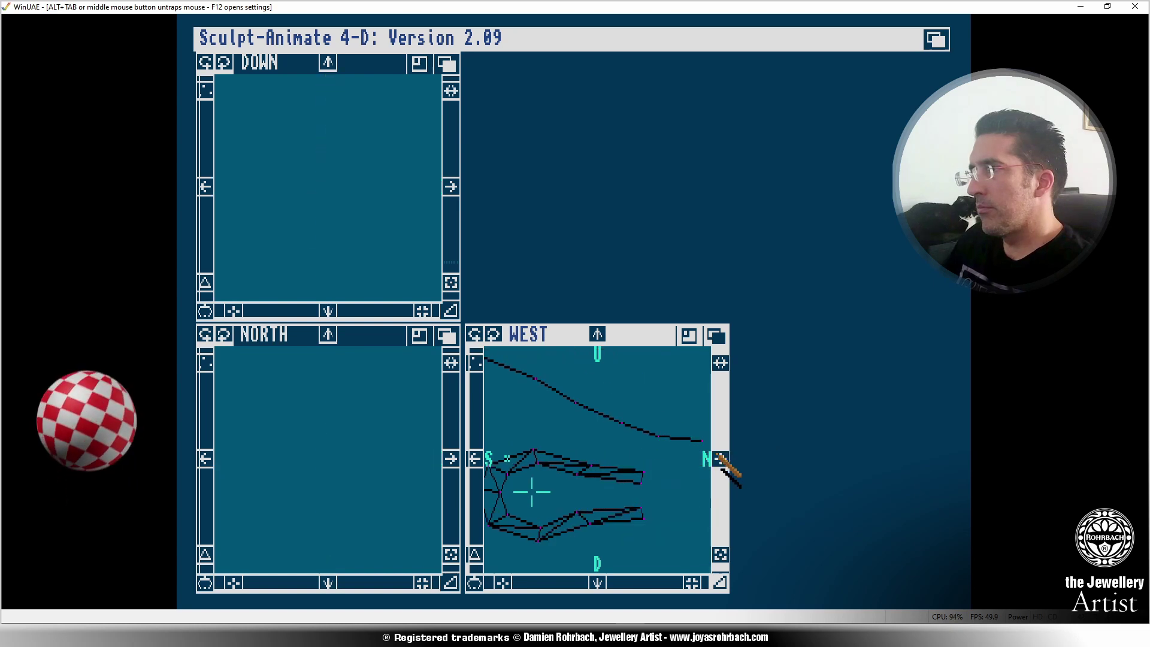
{"action": "left_click", "coordinate": [473, 458]}
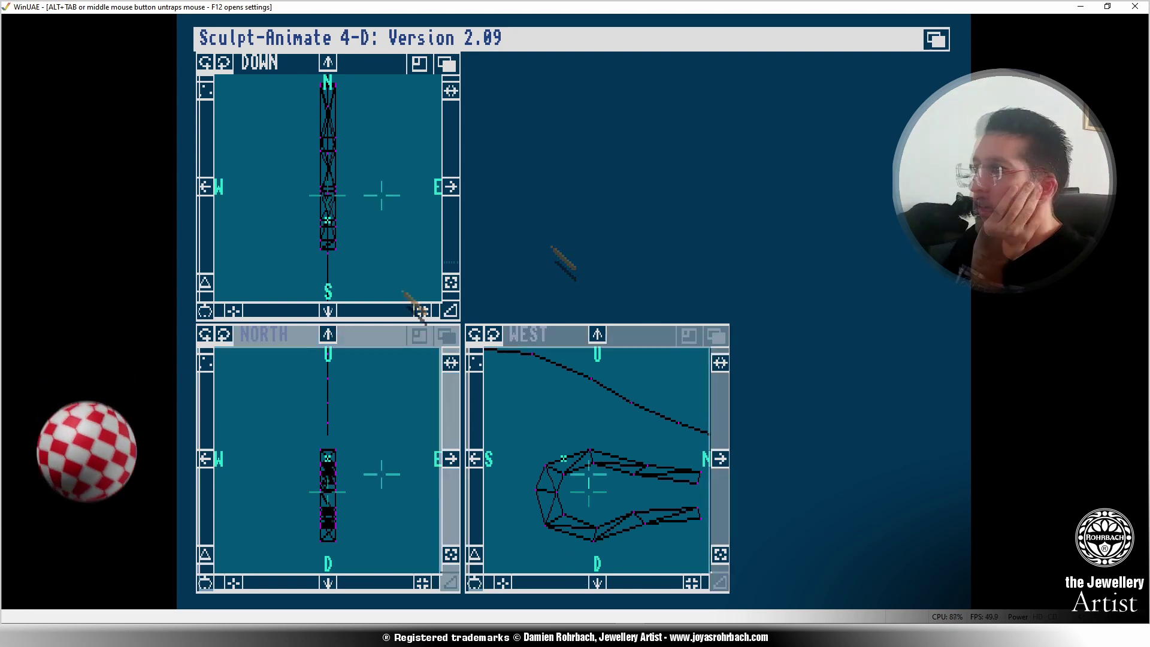
{"action": "right_click_drag", "start_coordinate": [547, 255], "coordinate": [345, 59]}
{"action": "left_click_drag", "start_coordinate": [354, 453], "coordinate": [351, 458]}
{"action": "mouse_move", "coordinate": [587, 459]}
{"action": "left_mouse_down"}
{"action": "mouse_move", "coordinate": [557, 469]}
{"action": "mouse_move", "coordinate": [552, 523]}
{"action": "mouse_move", "coordinate": [613, 531]}
{"action": "left_mouse_up"}
{"action": "mouse_move", "coordinate": [560, 500]}
{"action": "left_mouse_down"}
{"action": "mouse_move", "coordinate": [576, 525]}
{"action": "mouse_move", "coordinate": [684, 521]}
{"action": "mouse_move", "coordinate": [686, 479]}
{"action": "mouse_move", "coordinate": [639, 465]}
{"action": "left_mouse_up"}
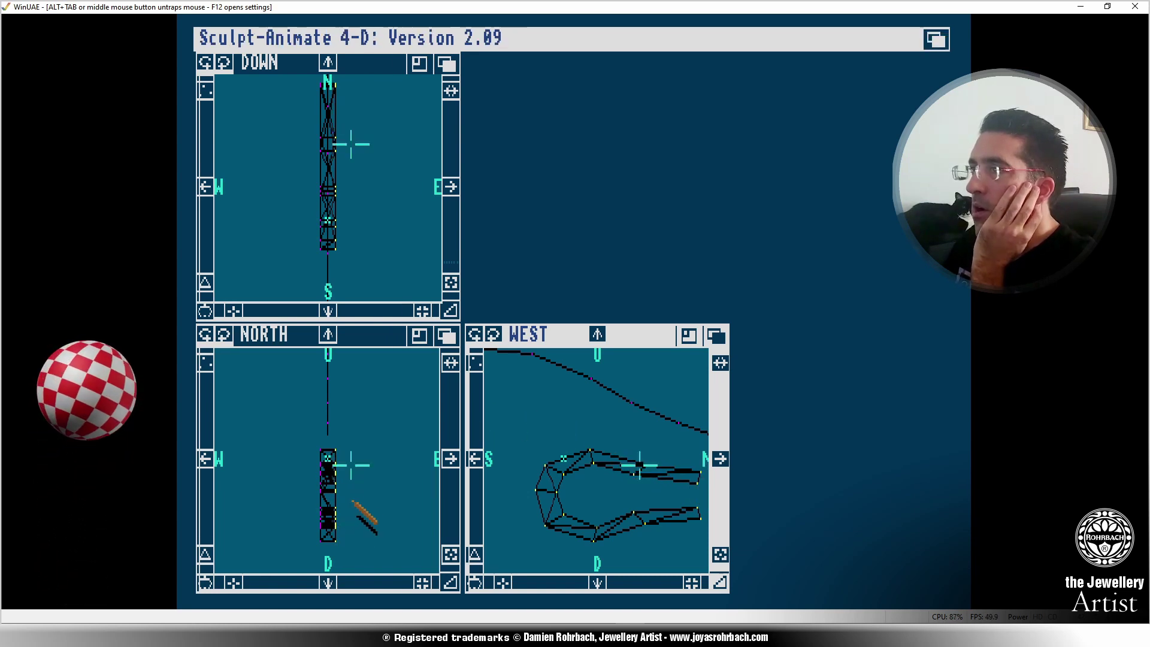
Add the model's west-side vertices to the selection and contract it about its center in the east-west direction only.
{"action": "right_click_drag", "start_coordinate": [372, 29], "coordinate": [388, 57]}
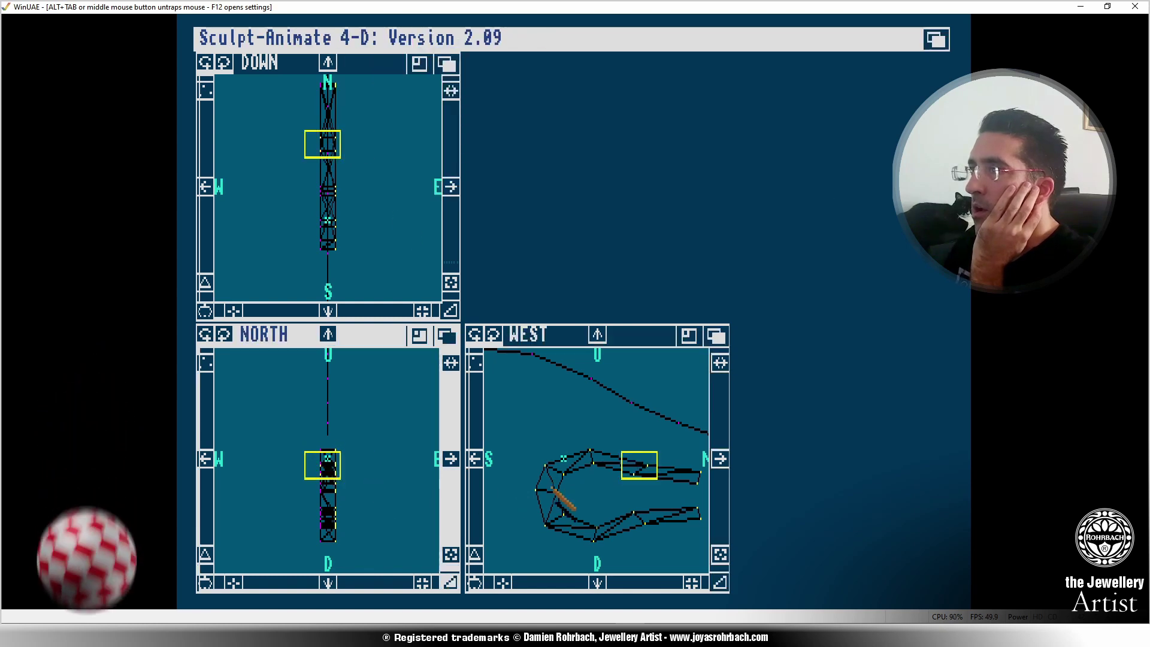
{"action": "left_click", "coordinate": [542, 470]}
{"action": "left_click", "coordinate": [594, 540]}
{"action": "mouse_move", "coordinate": [594, 541]}
{"action": "left_mouse_down"}
{"action": "mouse_move", "coordinate": [641, 510]}
{"action": "mouse_move", "coordinate": [685, 521]}
{"action": "mouse_move", "coordinate": [692, 476]}
{"action": "mouse_move", "coordinate": [533, 454]}
{"action": "mouse_move", "coordinate": [559, 470]}
{"action": "mouse_move", "coordinate": [551, 502]}
{"action": "left_mouse_up"}
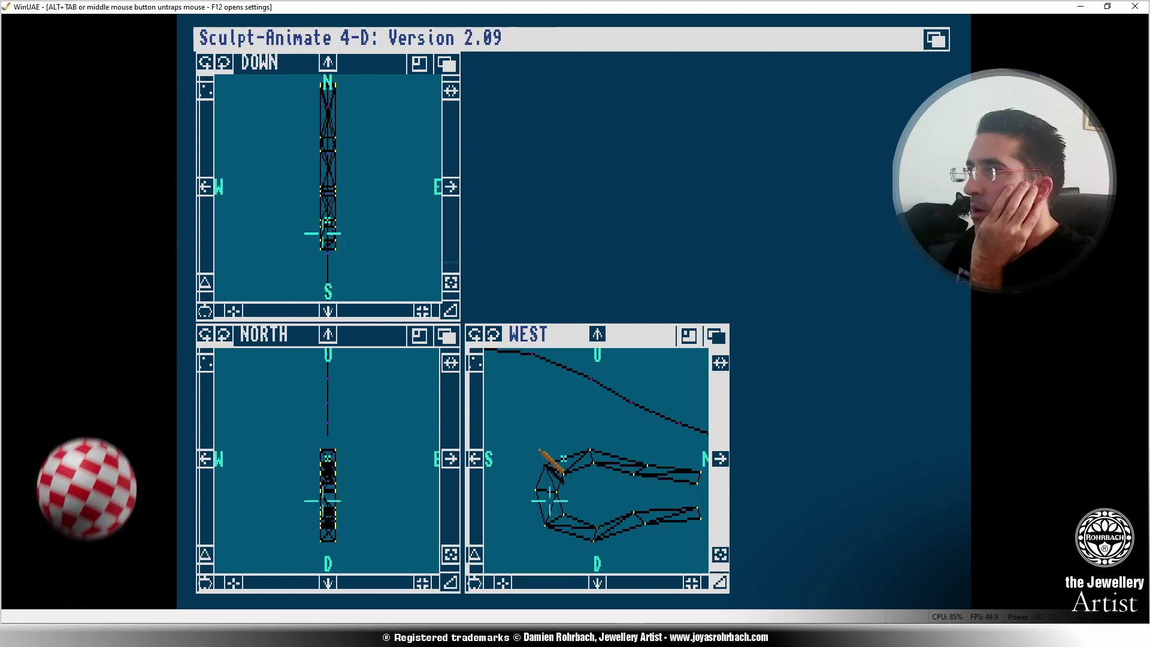
{"action": "right_click_drag", "start_coordinate": [310, 124], "coordinate": [441, 150]}
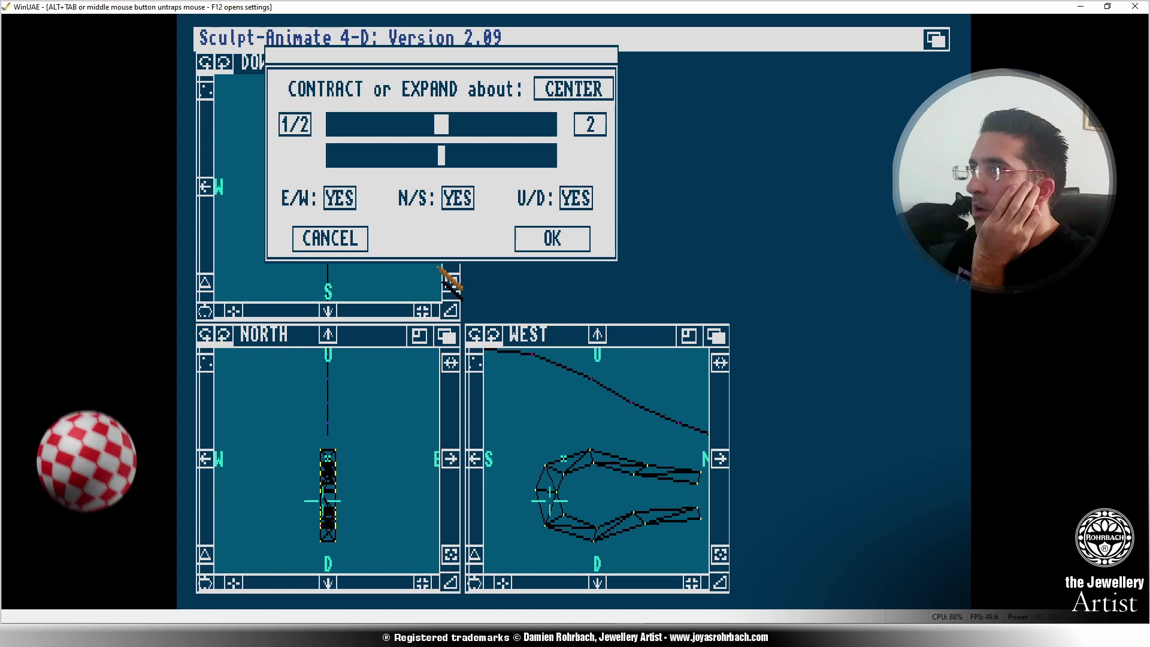
{"action": "left_click", "coordinate": [457, 197]}
{"action": "left_click", "coordinate": [573, 200]}
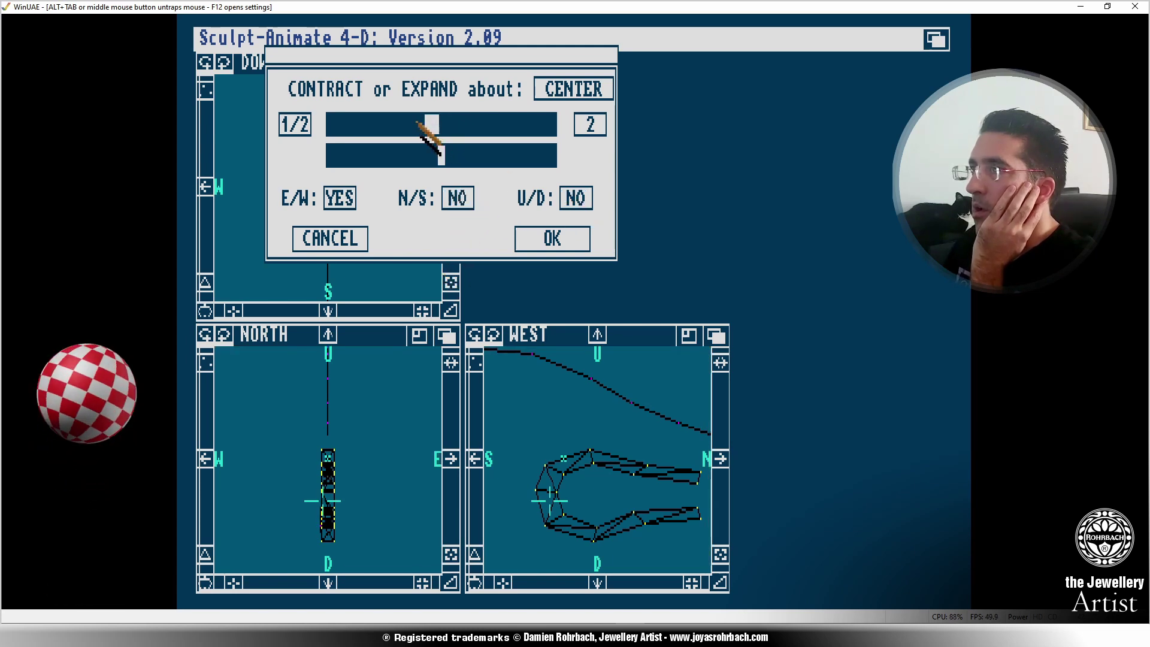
{"action": "left_click_drag", "start_coordinate": [417, 123], "coordinate": [383, 126]}
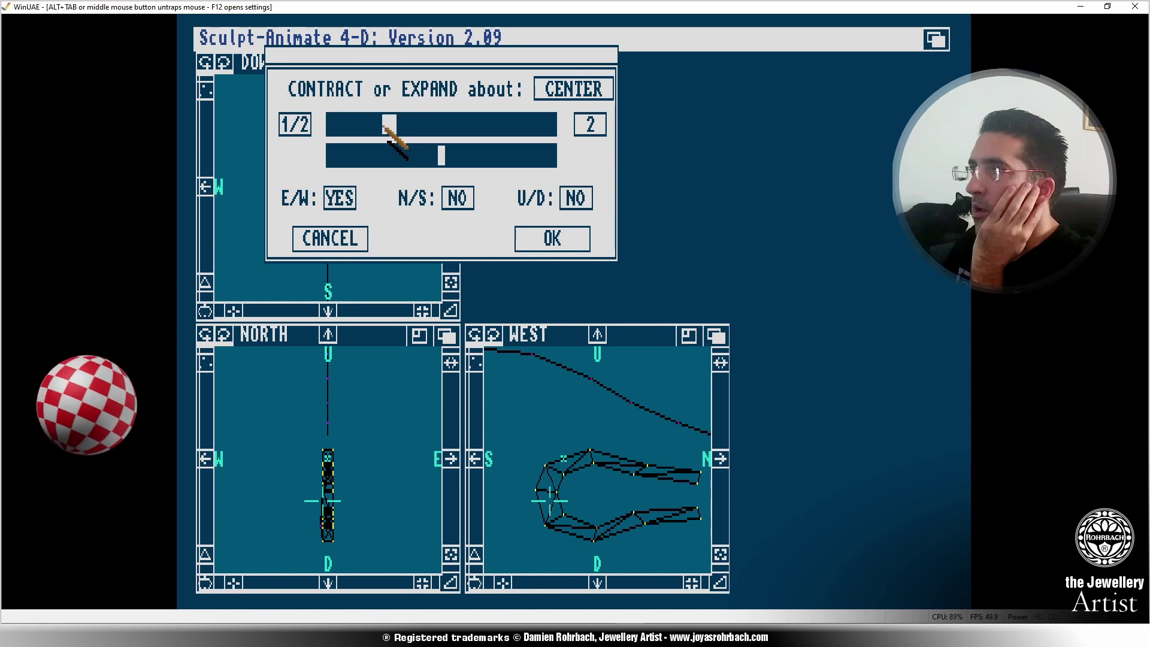
{"action": "left_click", "coordinate": [559, 238]}
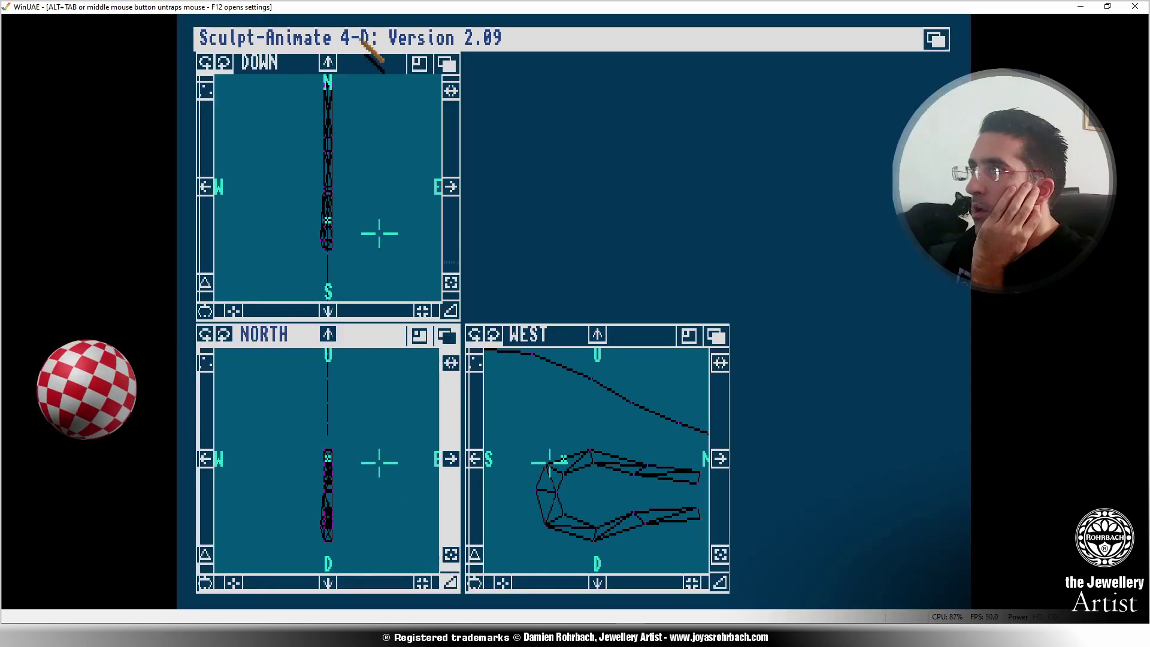
Select the narrowed model's east-side vertices with the selection box and extrude them a short distance east.
{"action": "right_click_drag", "start_coordinate": [362, 42], "coordinate": [366, 63]}
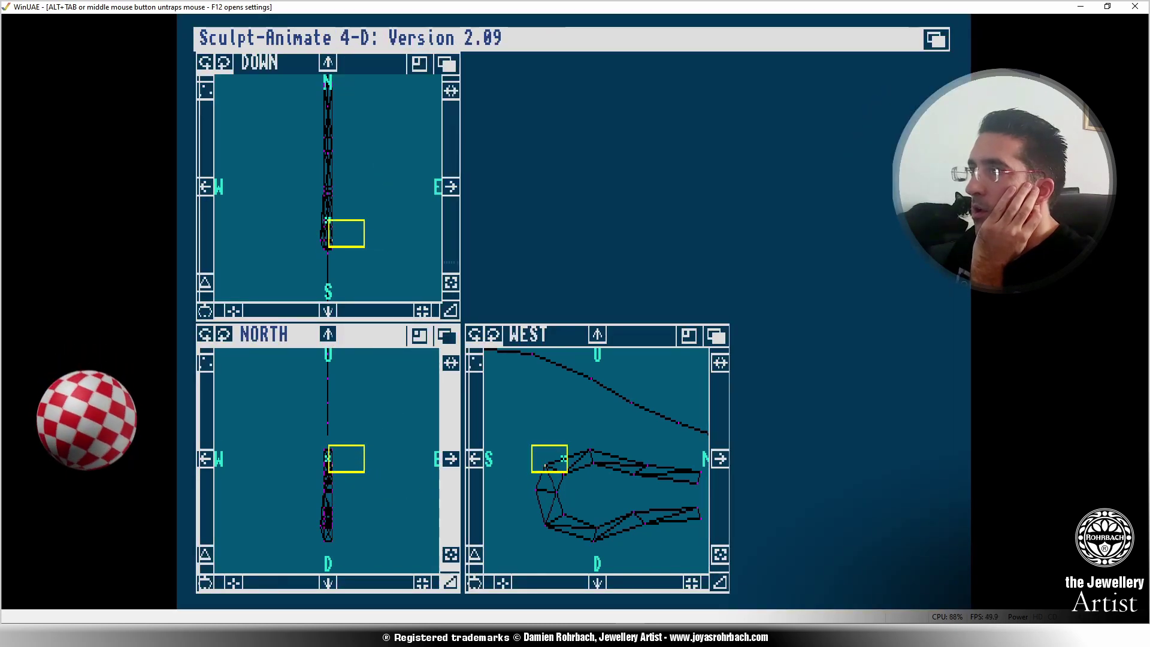
{"action": "mouse_move", "coordinate": [550, 460]}
{"action": "left_mouse_down"}
{"action": "mouse_move", "coordinate": [558, 510]}
{"action": "mouse_move", "coordinate": [543, 494]}
{"action": "mouse_move", "coordinate": [601, 530]}
{"action": "mouse_move", "coordinate": [680, 518]}
{"action": "mouse_move", "coordinate": [689, 485]}
{"action": "mouse_move", "coordinate": [545, 462]}
{"action": "left_mouse_up"}
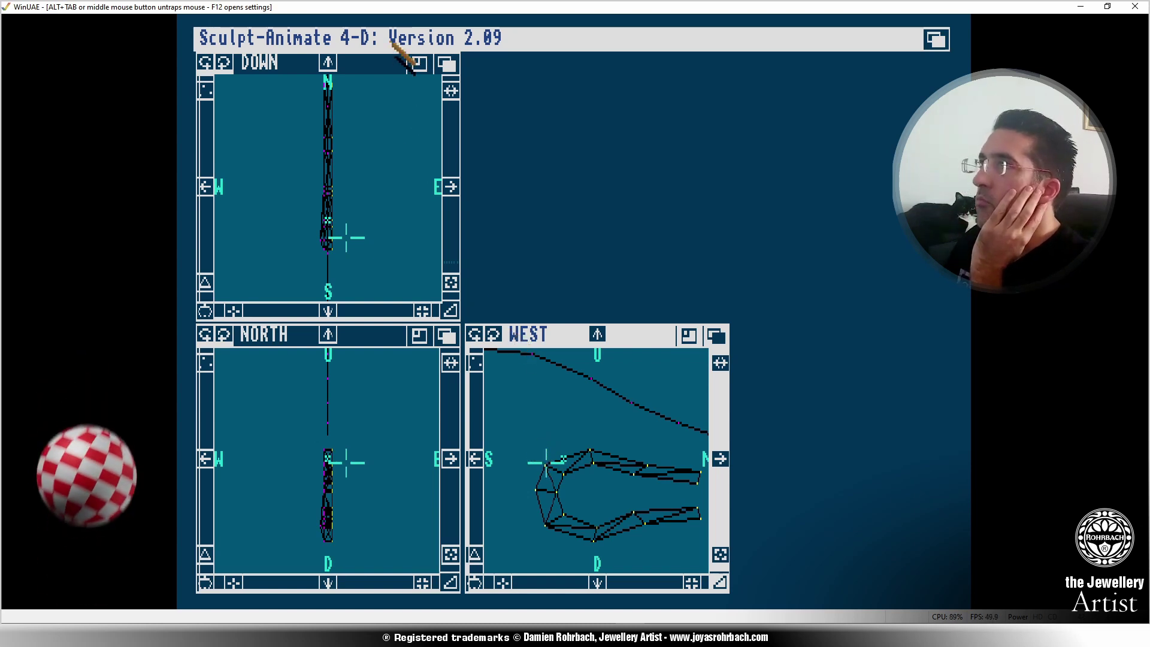
{"action": "right_click_drag", "start_coordinate": [397, 46], "coordinate": [390, 142]}
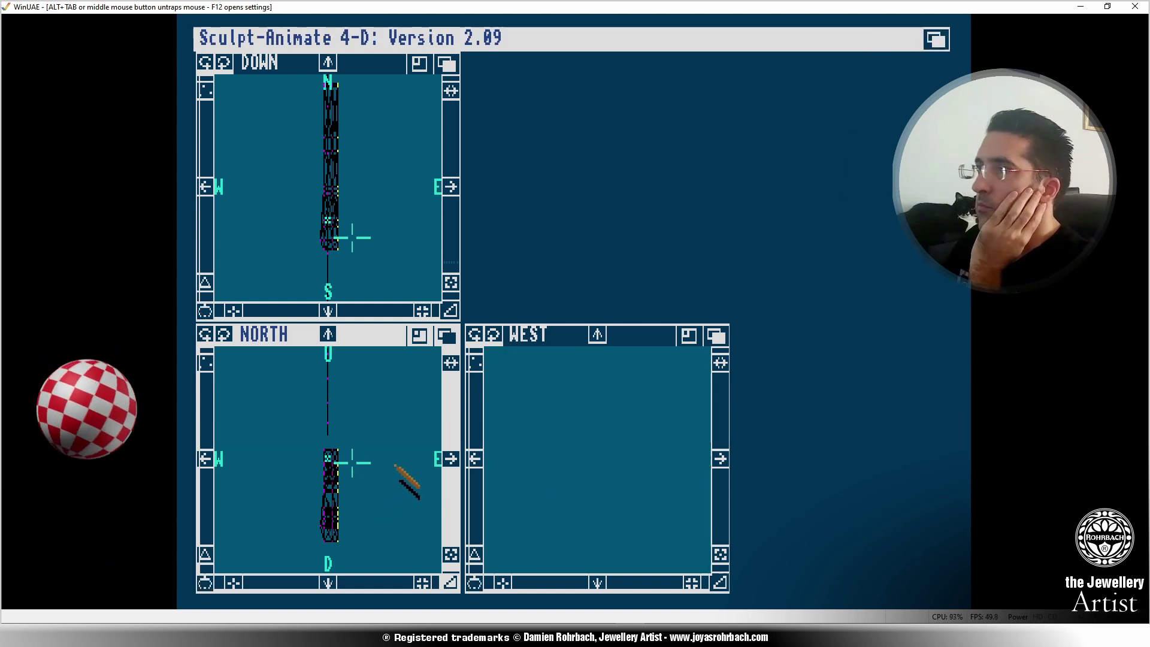
Deselect the inner-contour vertices of the extruded east layer and slightly contract the remaining outer ones about their center in all three directions.
{"action": "mouse_move", "coordinate": [379, 84]}
{"action": "right_mouse_down"}
{"action": "mouse_move", "coordinate": [317, 51]}
{"action": "mouse_move", "coordinate": [385, 78]}
{"action": "right_mouse_up"}
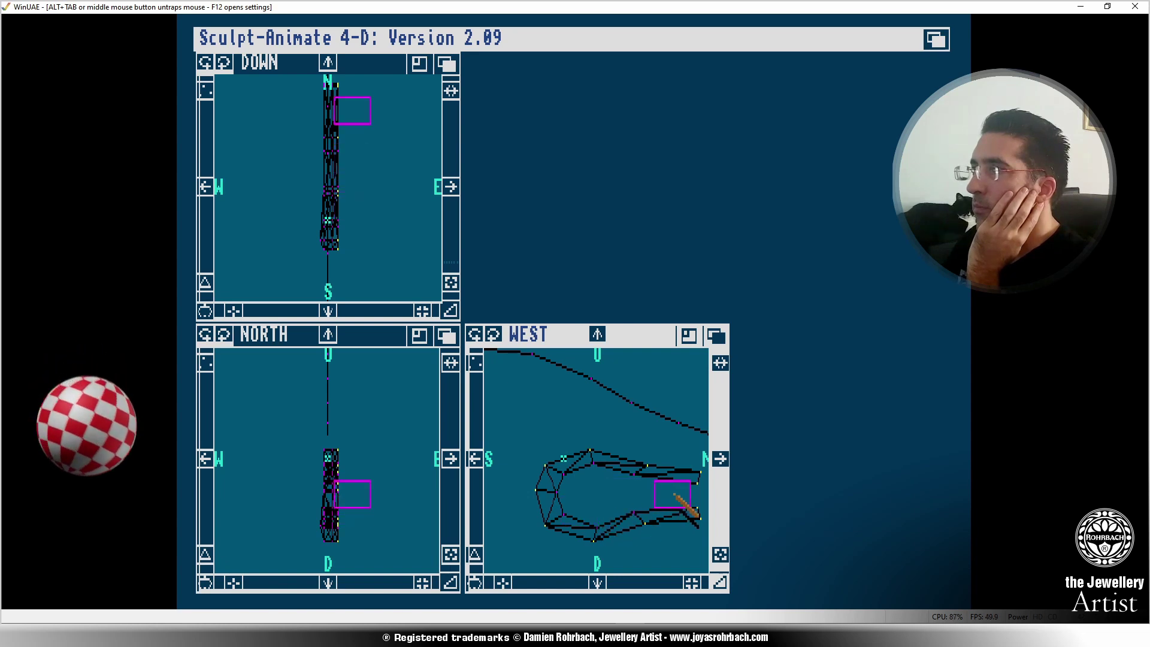
{"action": "left_click", "coordinate": [601, 489]}
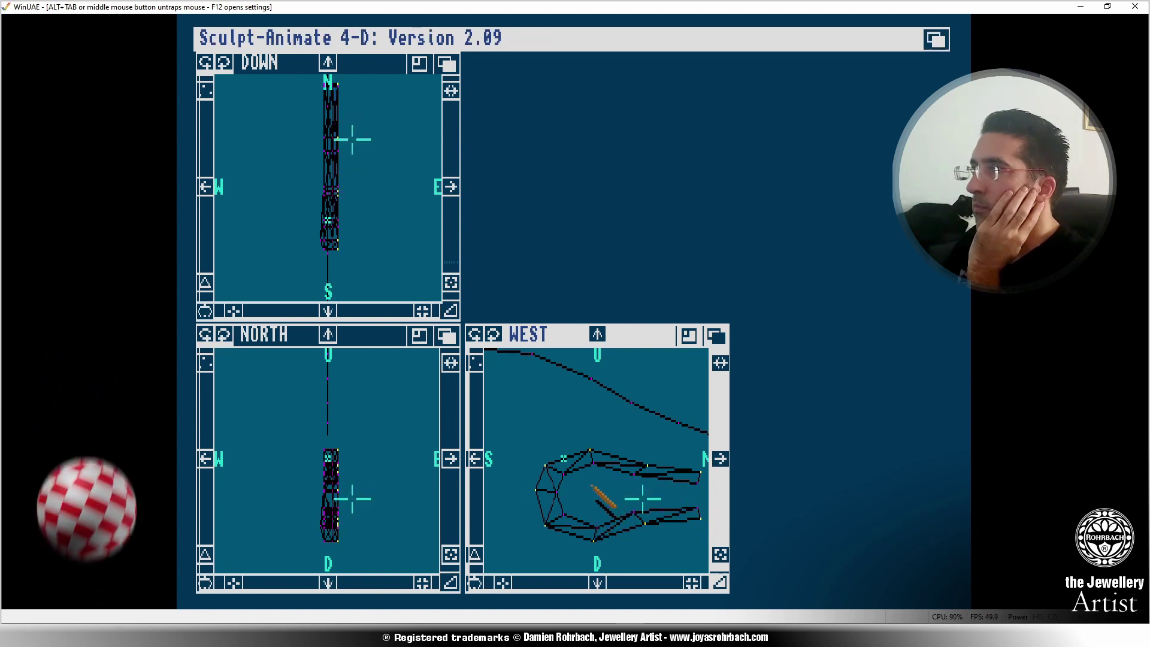
{"action": "right_click_drag", "start_coordinate": [331, 45], "coordinate": [437, 141]}
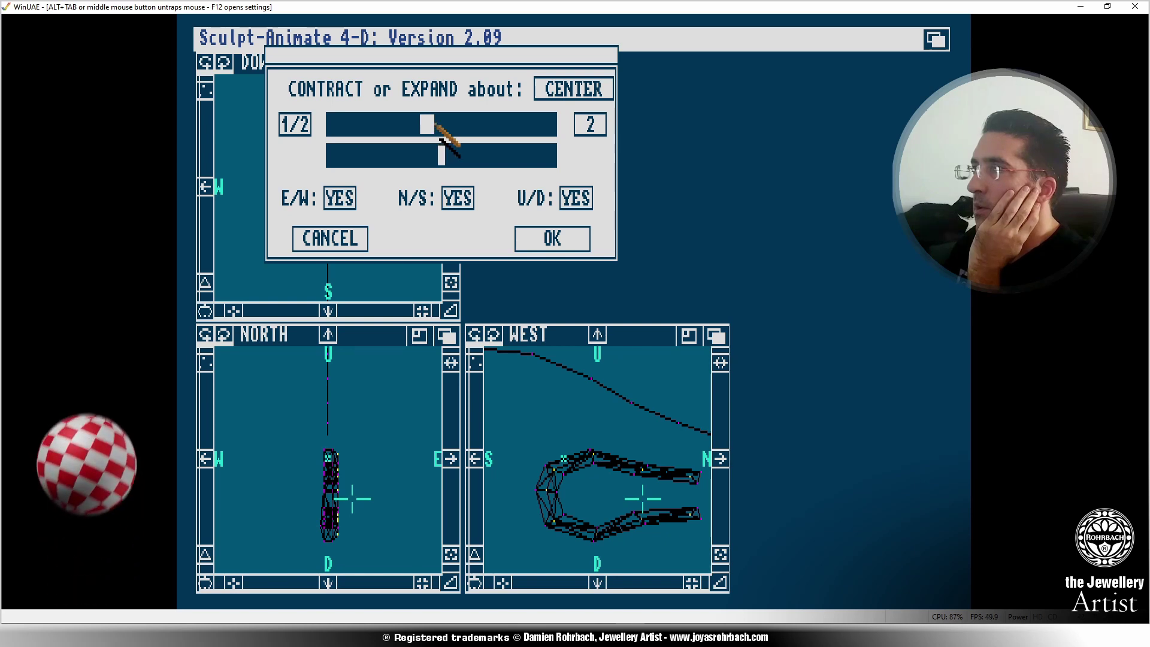
{"action": "left_click", "coordinate": [436, 125]}
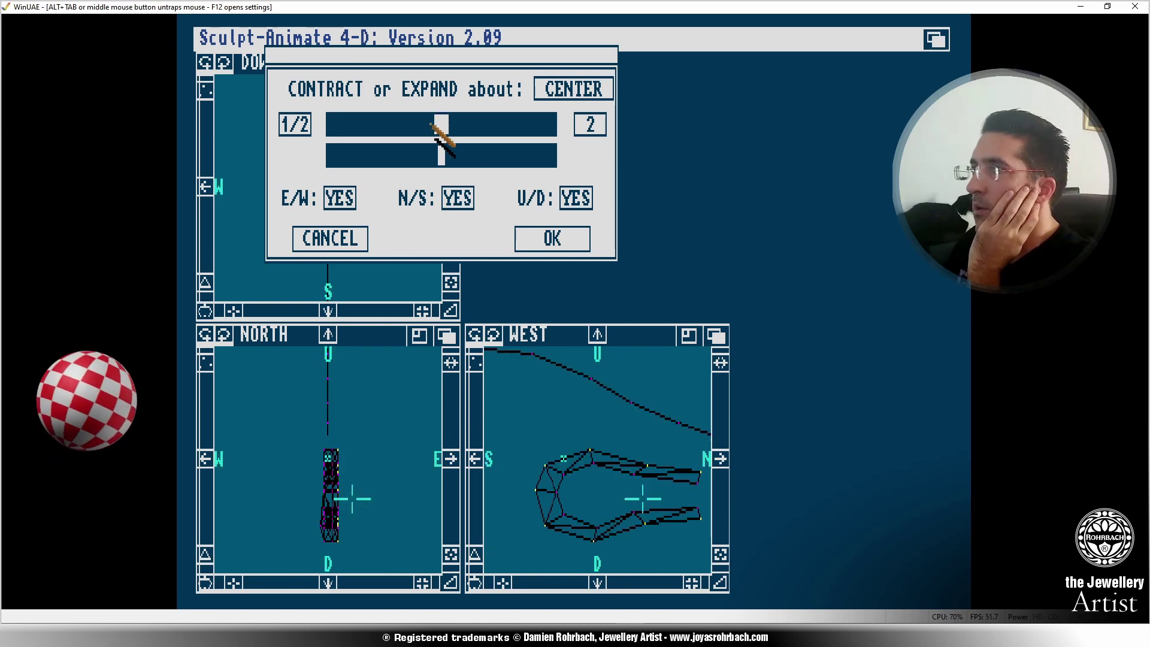
{"action": "left_click", "coordinate": [428, 125]}
{"action": "left_click_drag", "start_coordinate": [423, 126], "coordinate": [432, 127]}
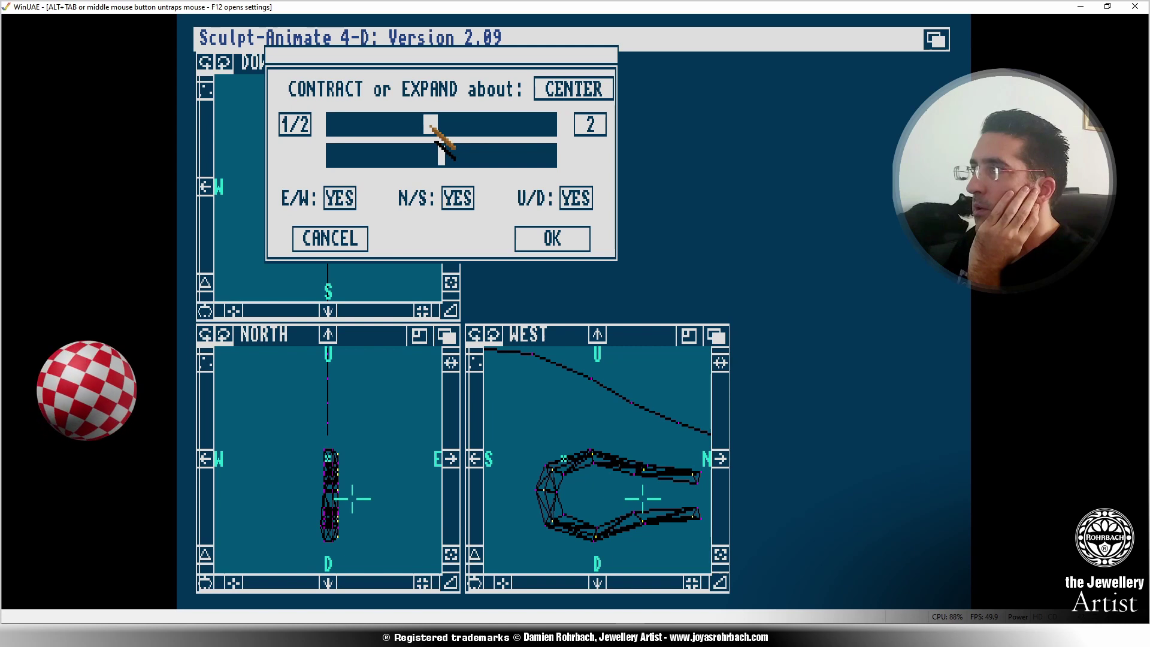
{"action": "left_click", "coordinate": [560, 239]}
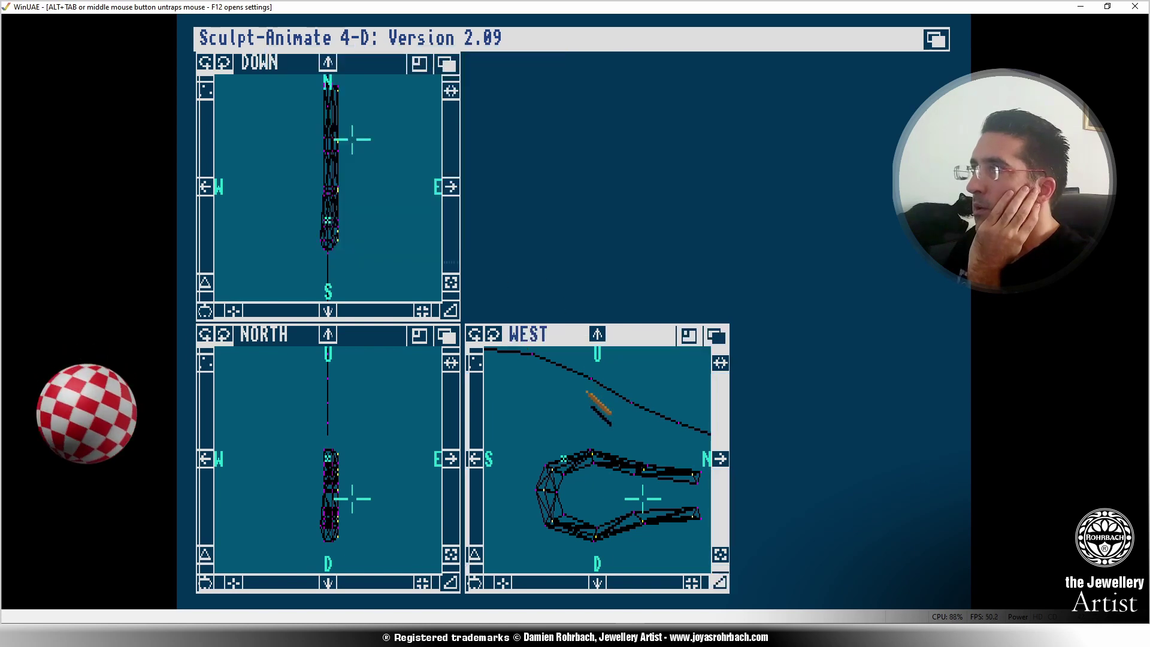
Shift the selected outer-contour vertices of the east layer slightly south in the West view to adjust the rounded end.
{"action": "left_click", "coordinate": [719, 554]}
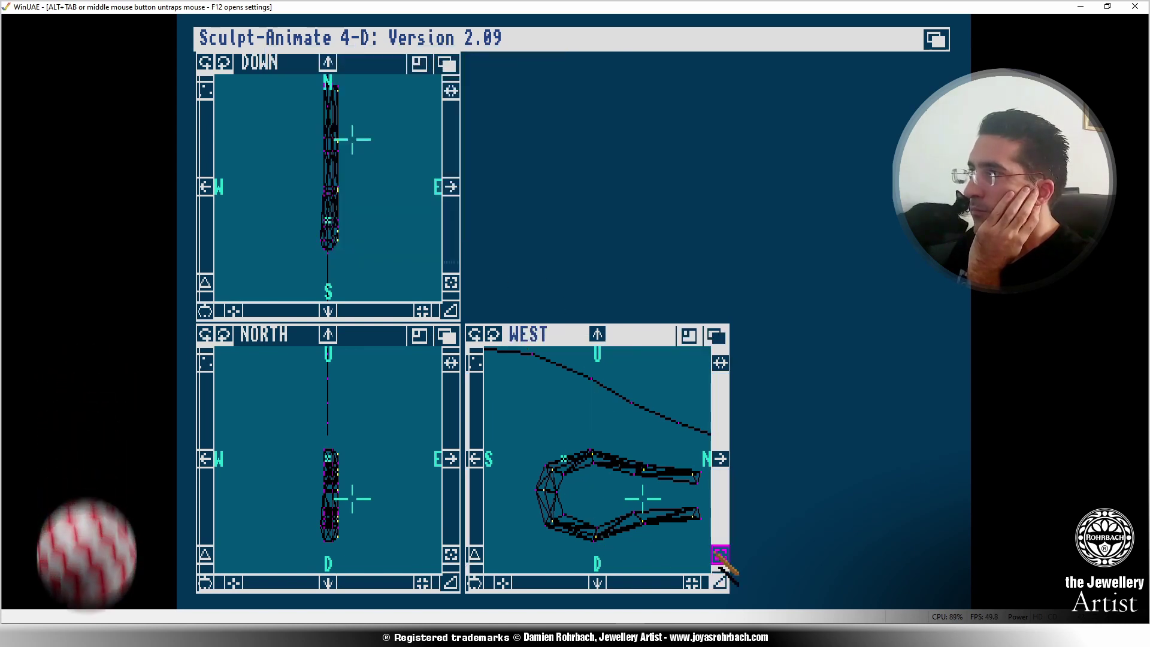
{"action": "left_click", "coordinate": [692, 581]}
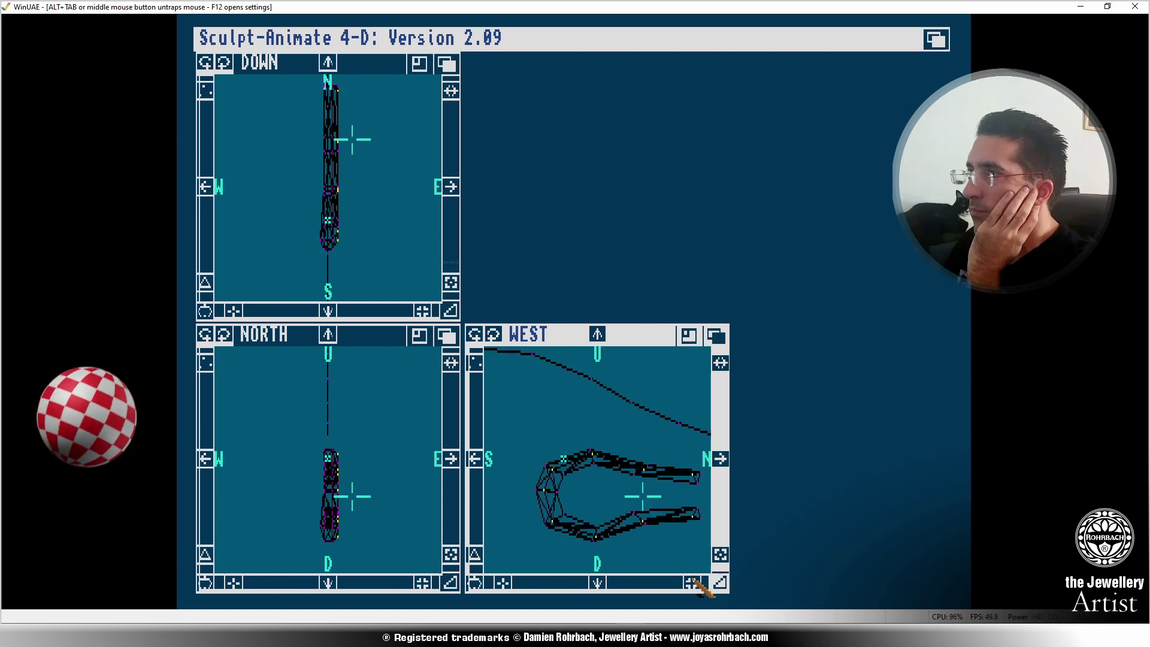
{"action": "left_click", "coordinate": [692, 580]}
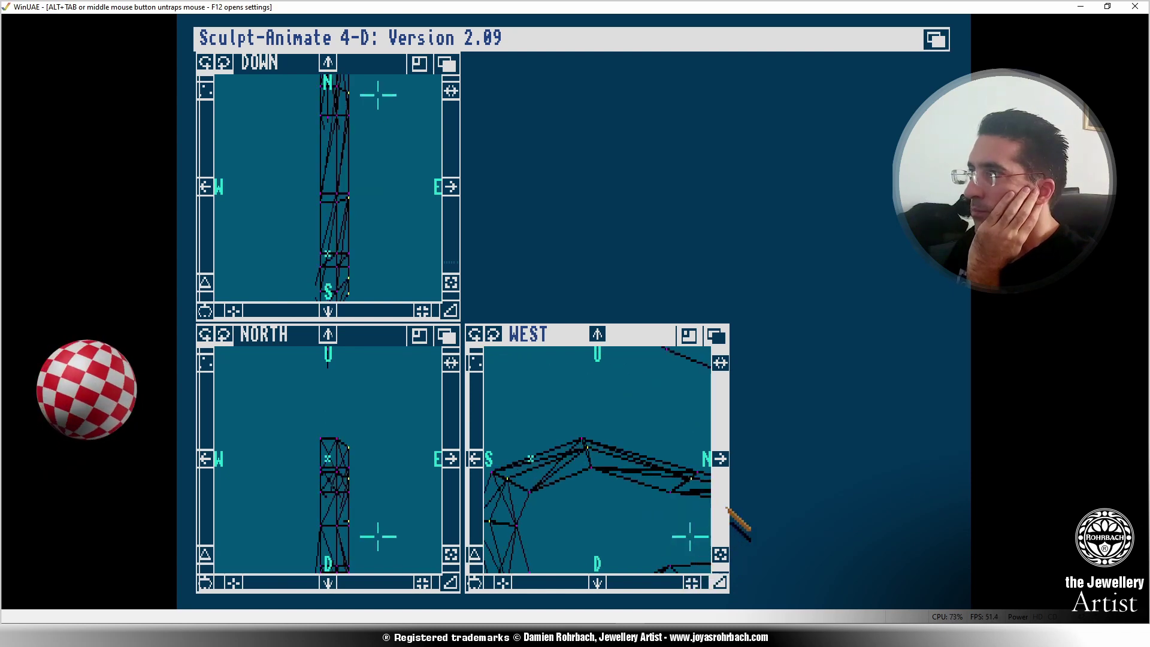
{"action": "left_click", "coordinate": [597, 582]}
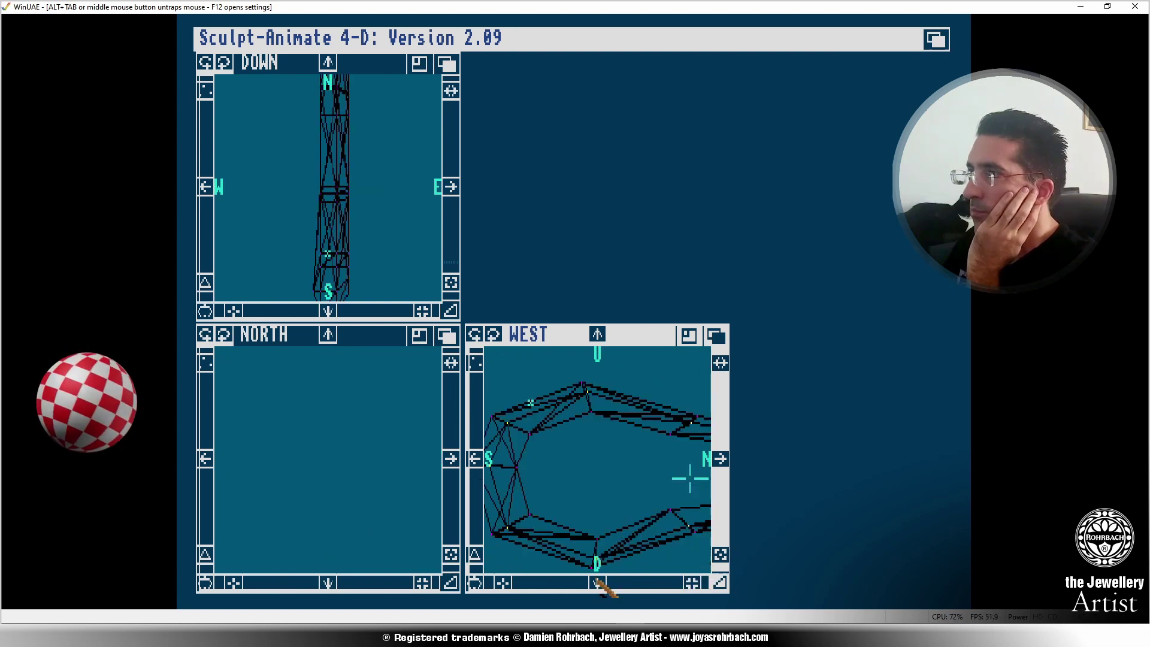
{"action": "left_click", "coordinate": [472, 460]}
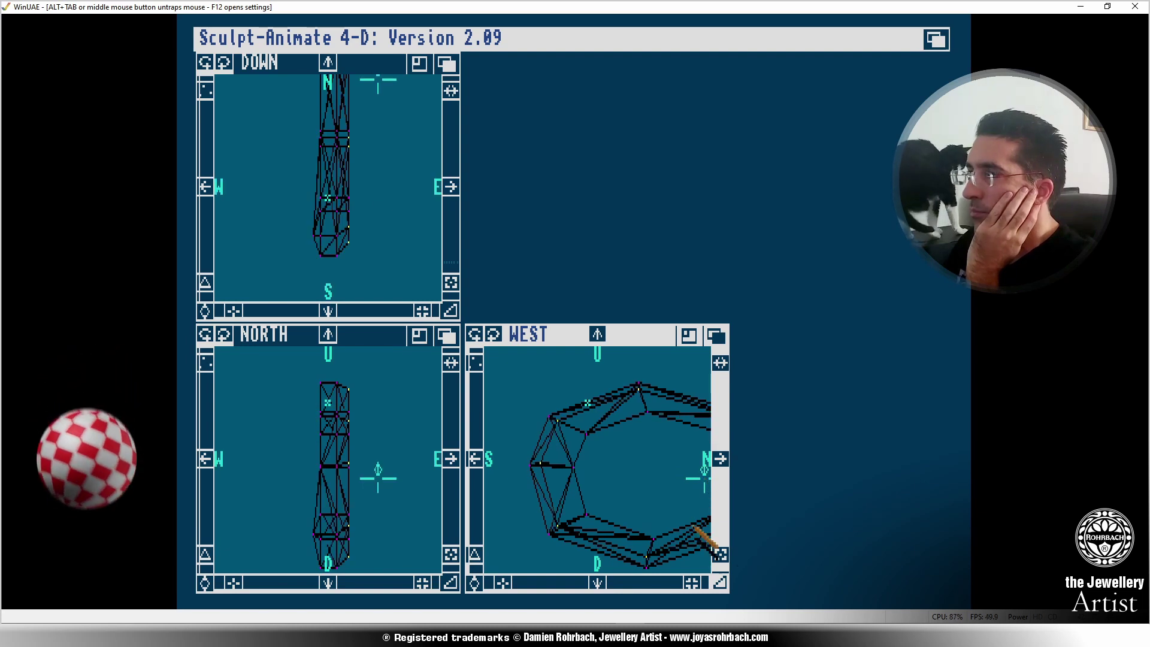
{"action": "right_click_drag", "start_coordinate": [723, 468], "coordinate": [723, 460]}
Move the selected outer vertices north until they line up with the tips of both arms, and deselect the tip vertices.
{"action": "left_click", "coordinate": [721, 459]}
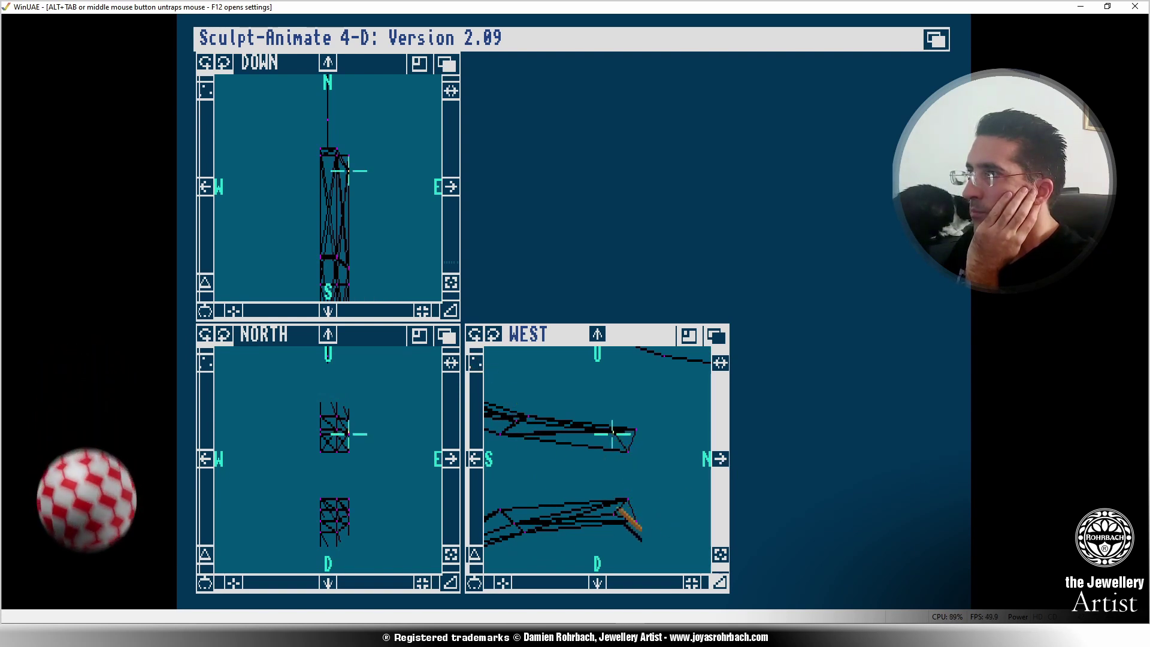
{"action": "left_click", "coordinate": [564, 472]}
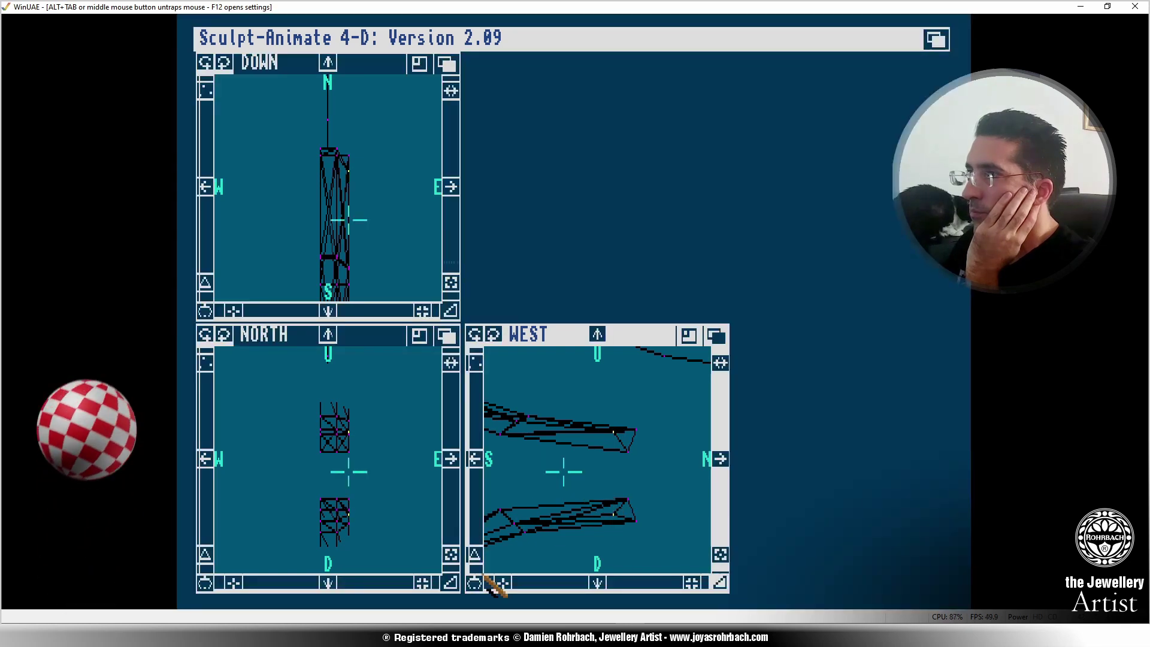
{"action": "left_click", "coordinate": [479, 580]}
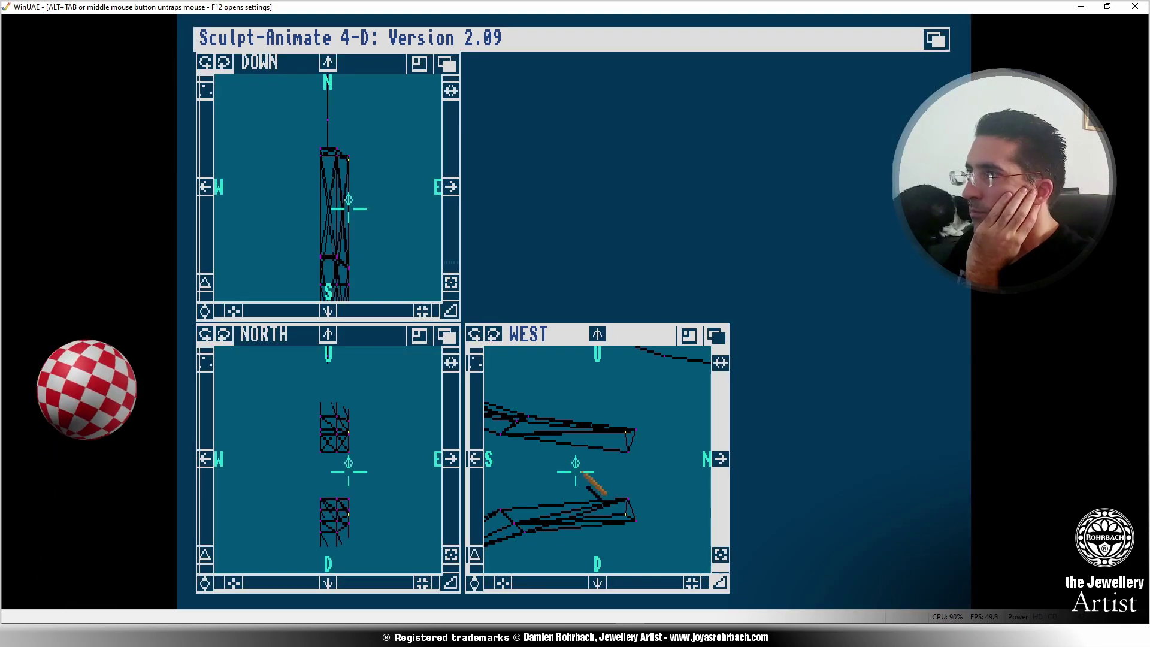
{"action": "left_click", "coordinate": [580, 473]}
{"action": "left_click", "coordinate": [584, 474]}
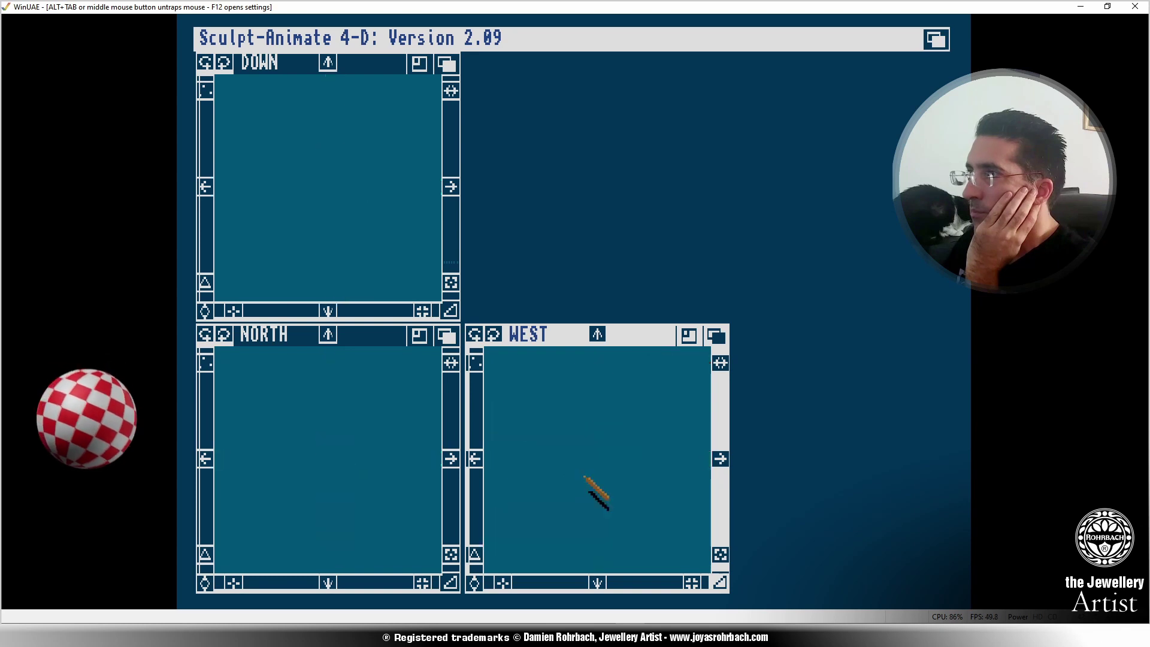
{"action": "left_click", "coordinate": [586, 475]}
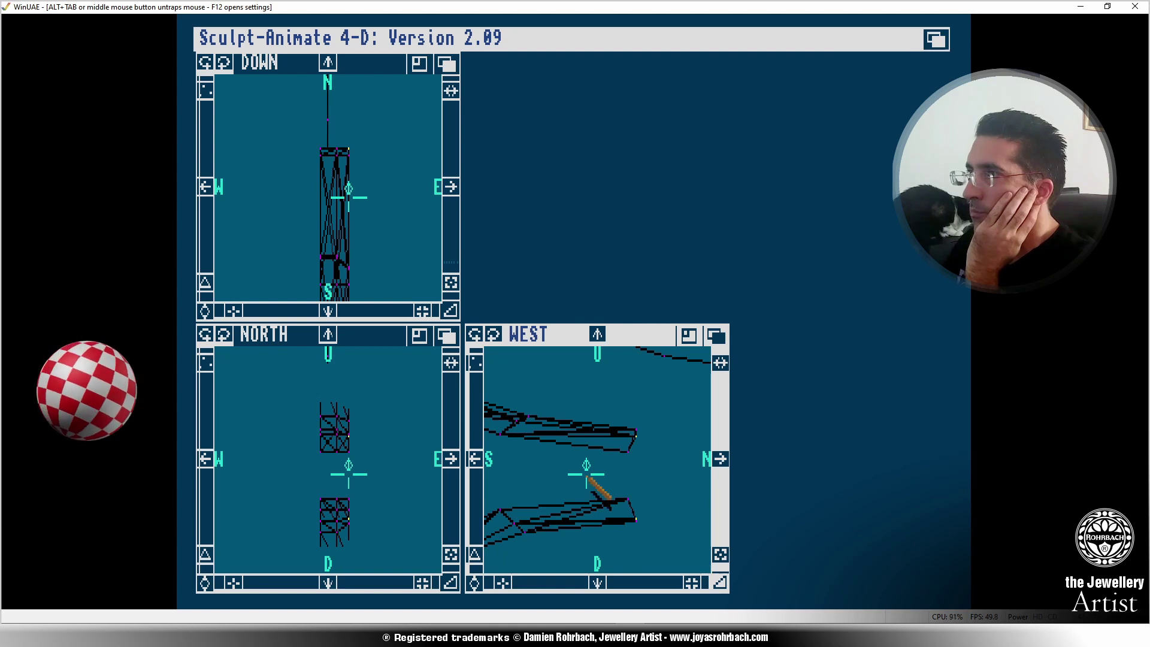
{"action": "left_click", "coordinate": [585, 477]}
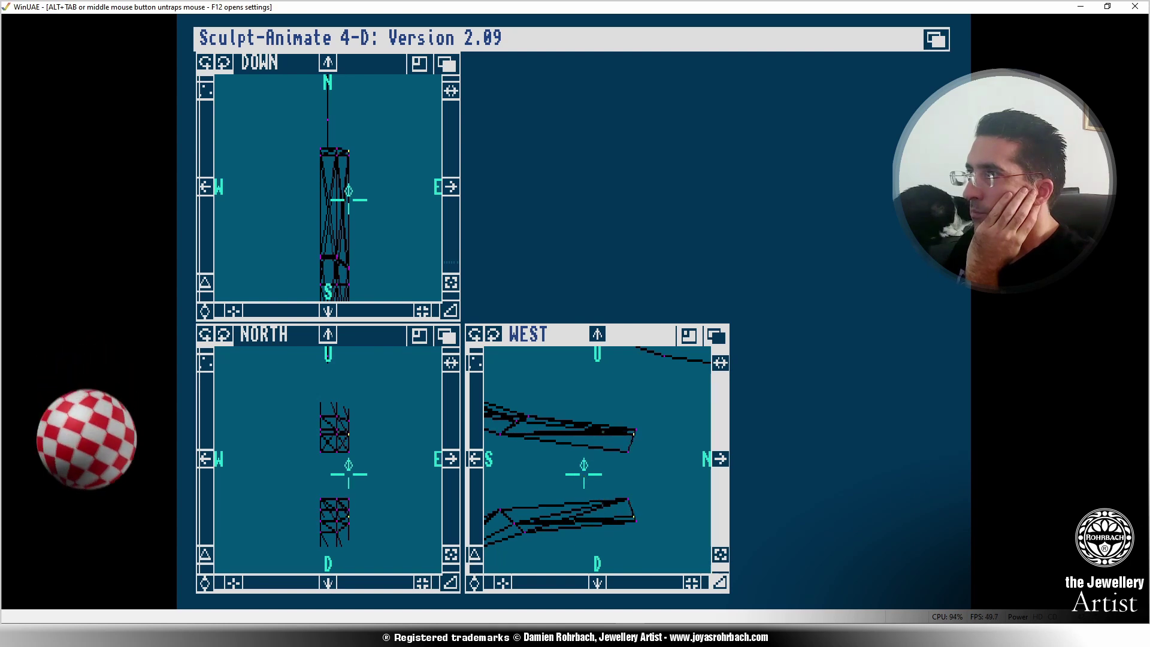
{"action": "right_click", "coordinate": [567, 481]}
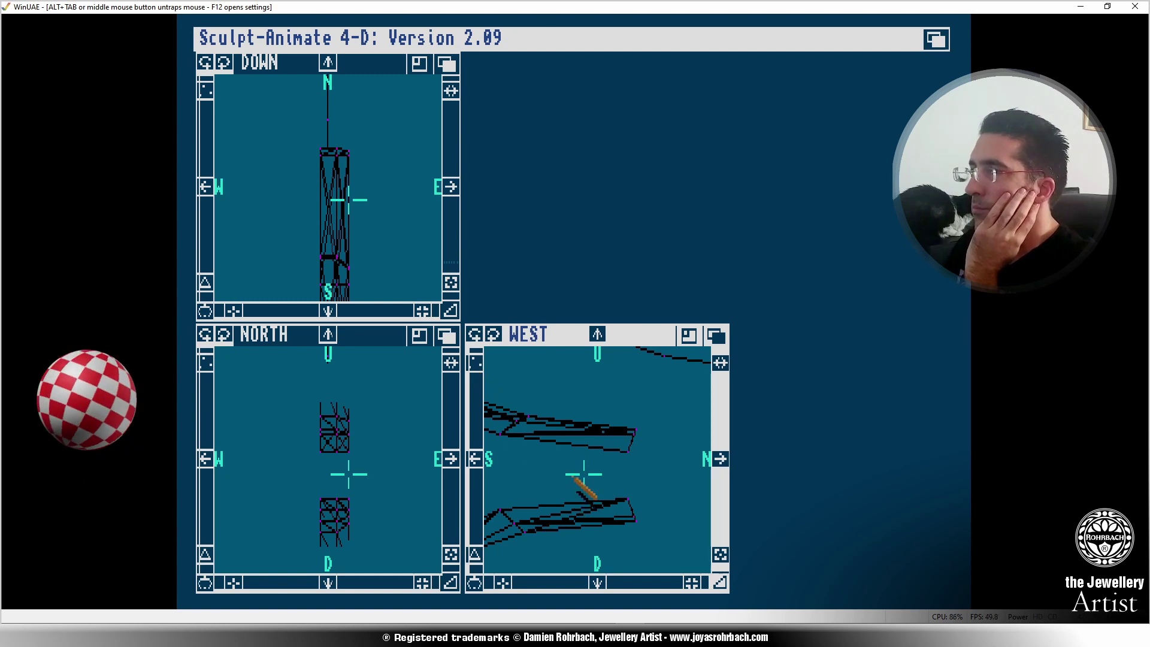
Move the remaining selected outer vertices south in the West view to recenter them within the model's rounded end.
{"action": "left_click", "coordinate": [721, 554]}
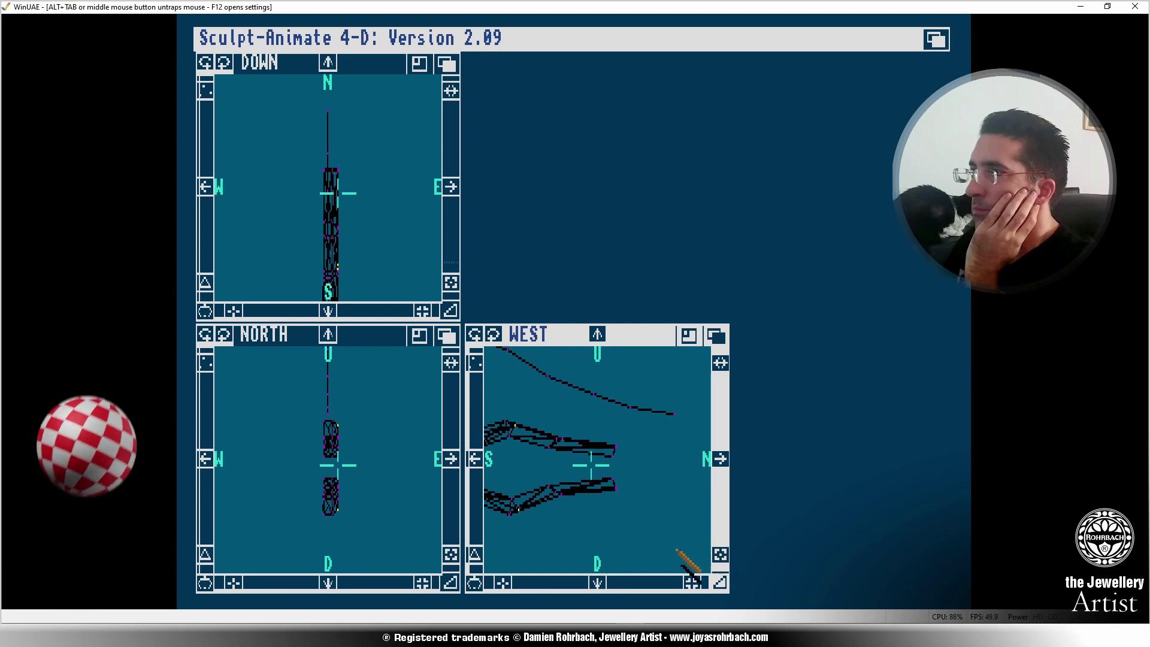
{"action": "left_click", "coordinate": [475, 459]}
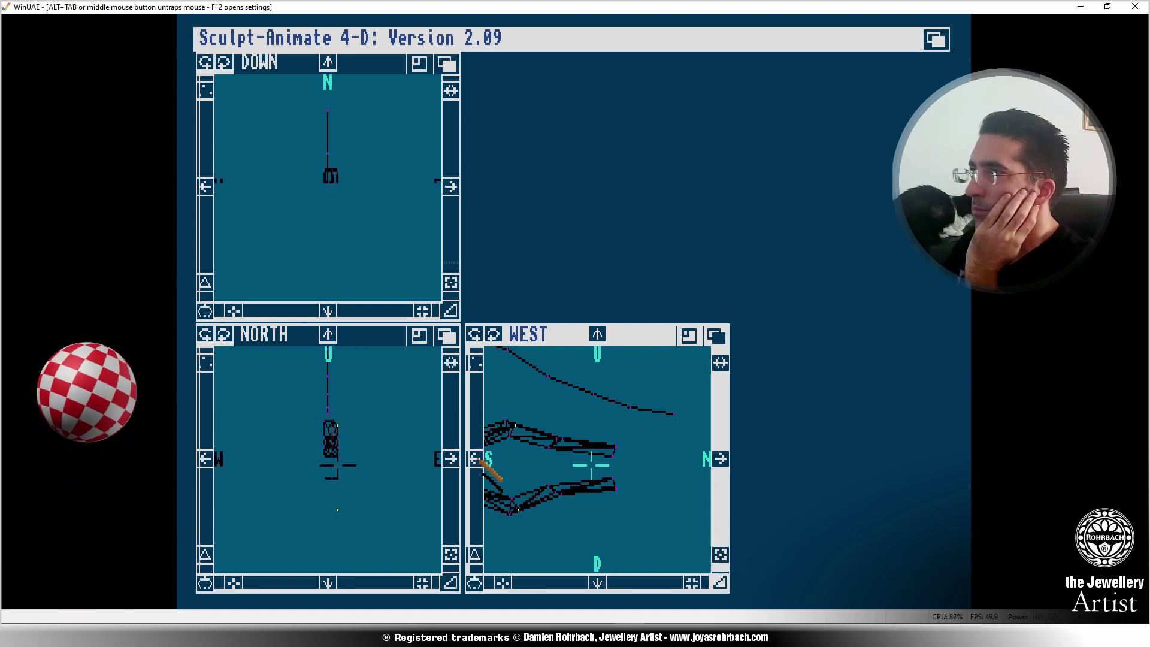
{"action": "left_click", "coordinate": [723, 554]}
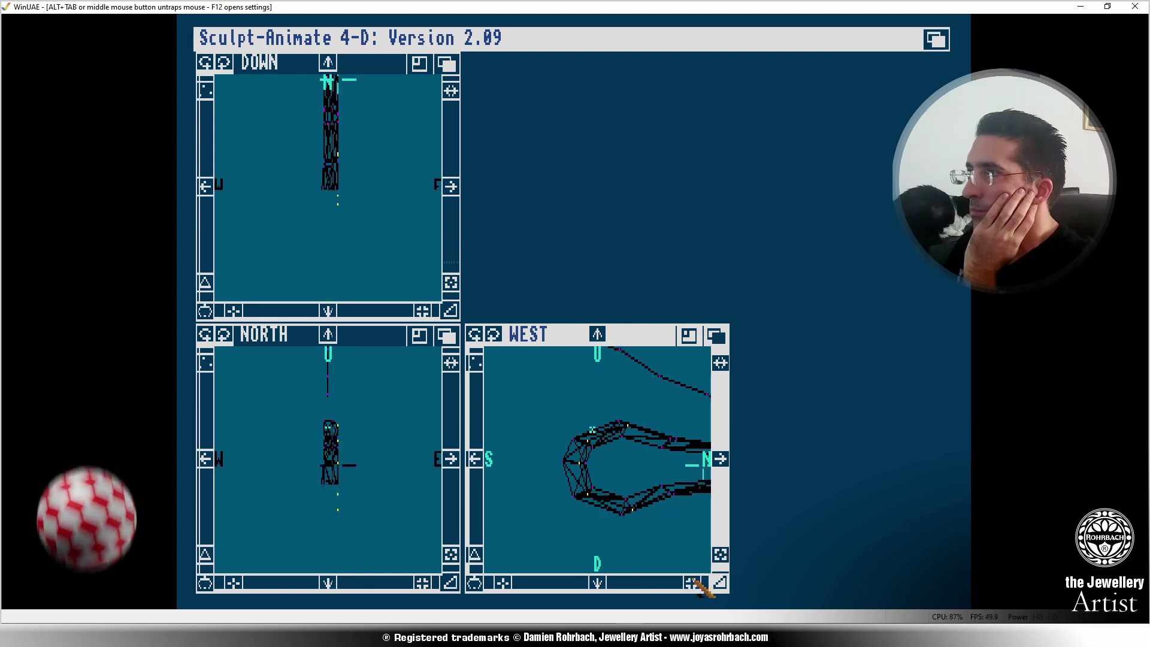
{"action": "left_click", "coordinate": [693, 580]}
{"action": "left_click", "coordinate": [693, 581]}
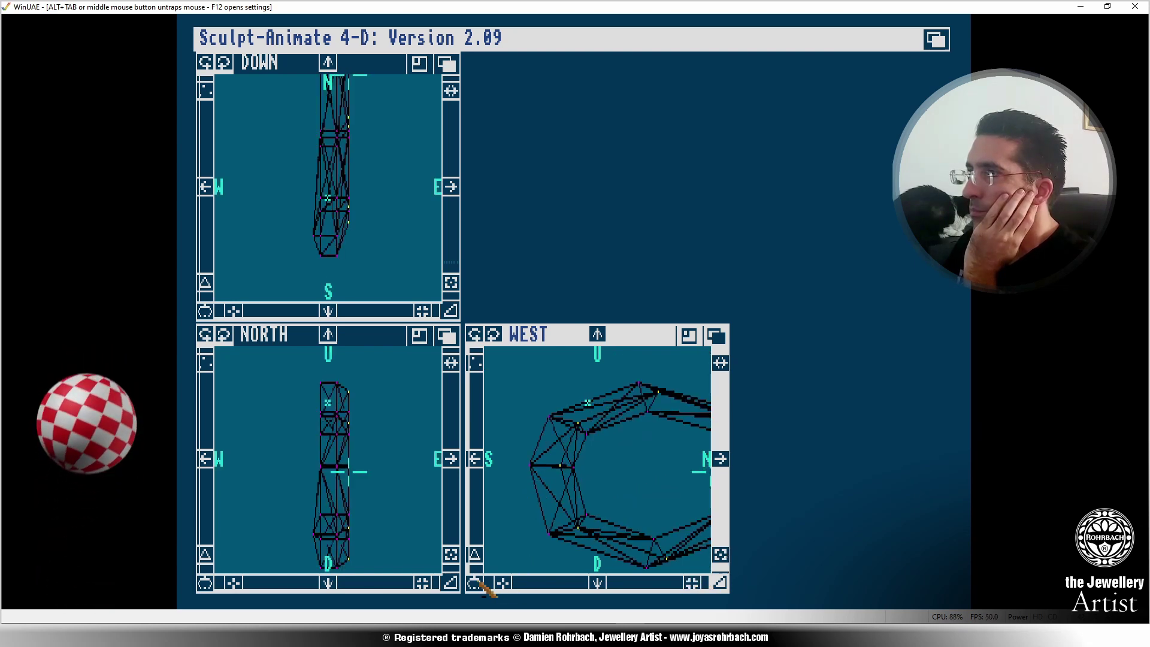
{"action": "left_click", "coordinate": [688, 471]}
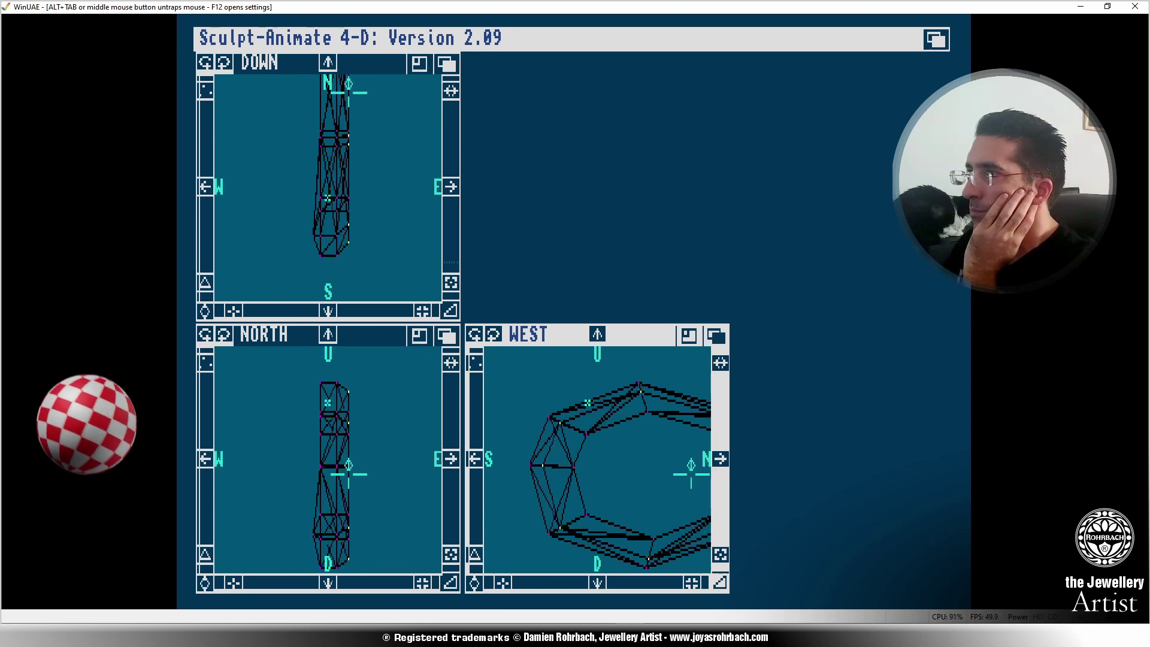
{"action": "left_click", "coordinate": [691, 475]}
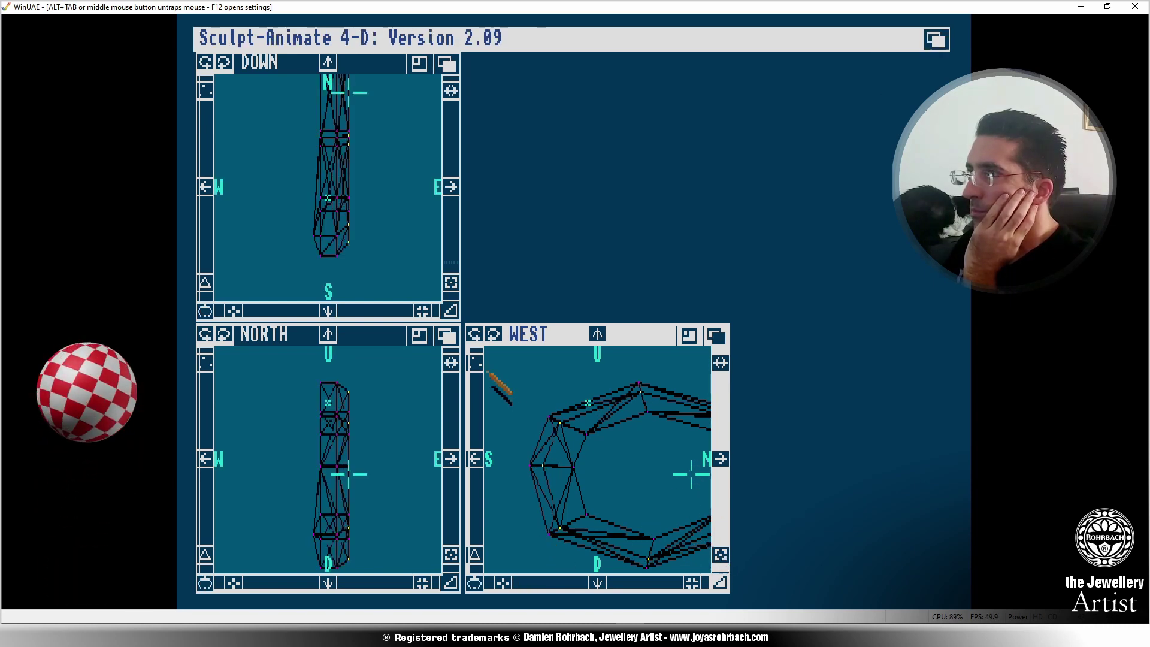
Select the inner-contour vertices on the model's east side with the selection box, following the opening's outline up to the arm tips.
{"action": "left_click", "coordinate": [713, 551]}
{"action": "left_click", "coordinate": [713, 552]}
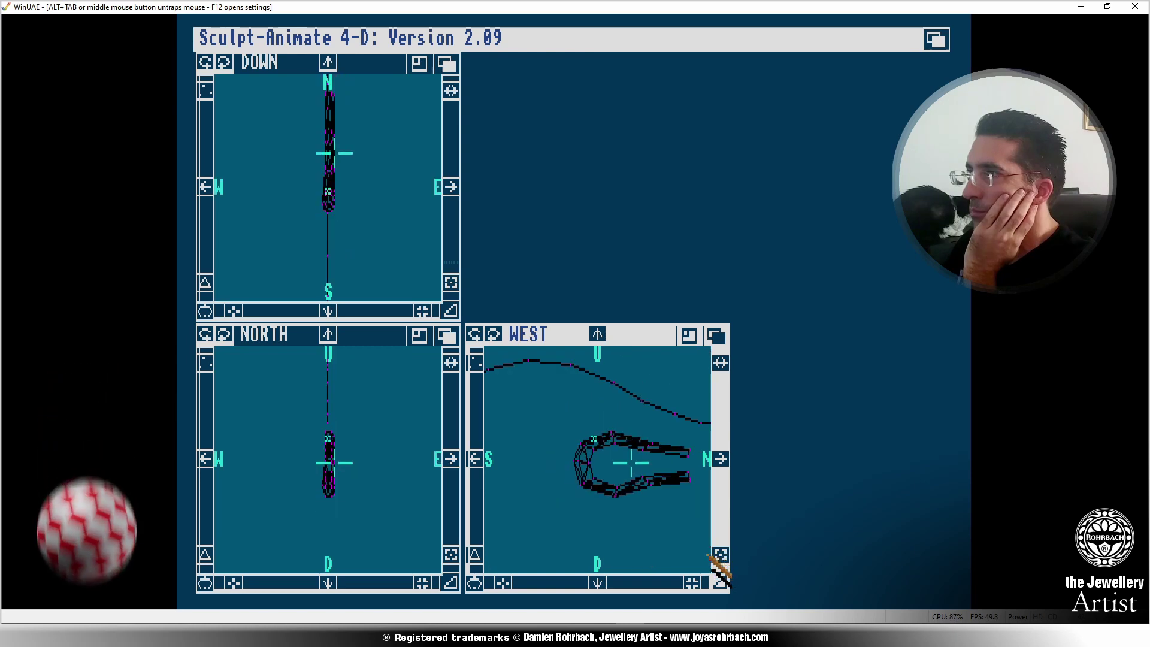
{"action": "left_click", "coordinate": [691, 582]}
{"action": "left_click", "coordinate": [692, 582]}
{"action": "left_click", "coordinate": [719, 459]}
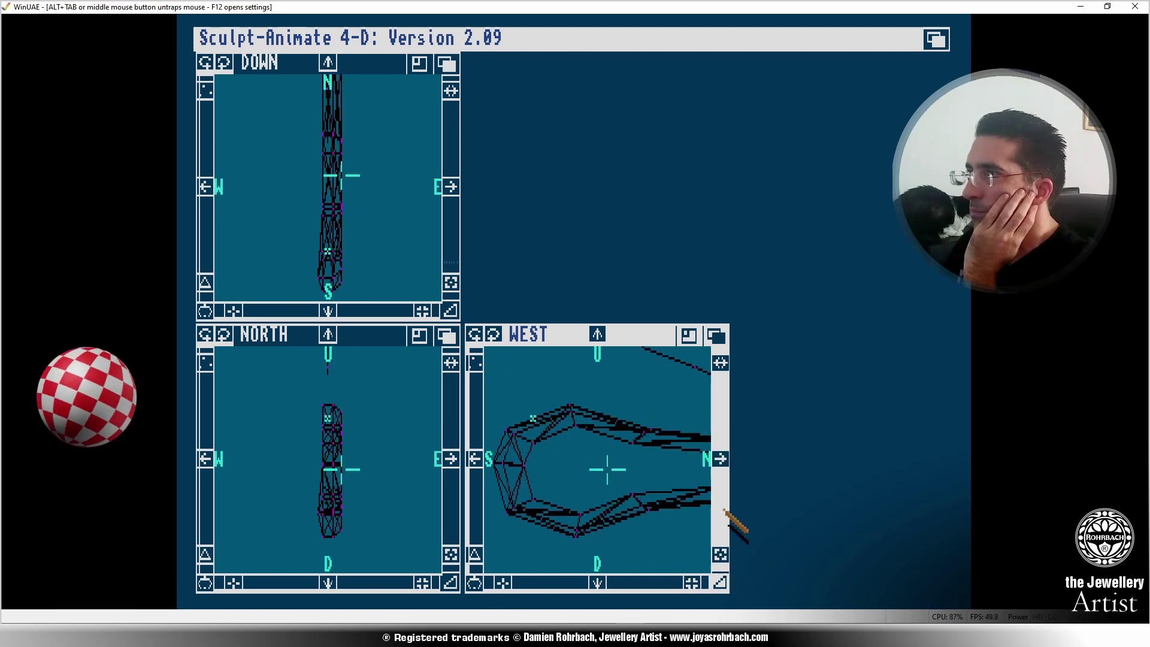
{"action": "left_click", "coordinate": [718, 553]}
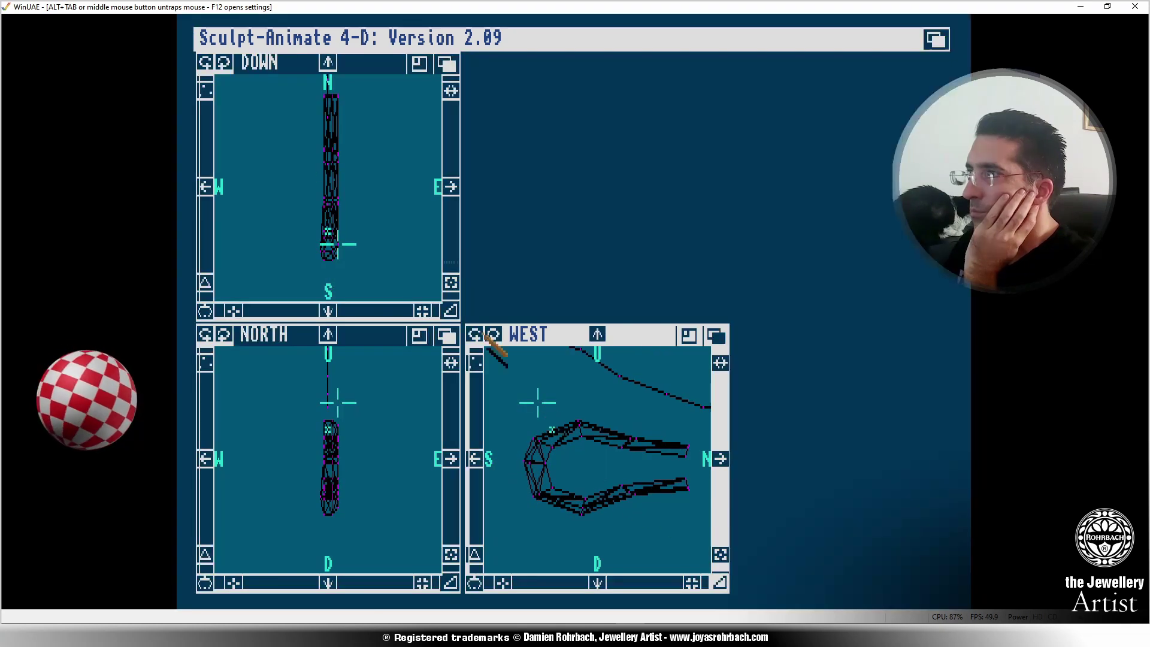
{"action": "right_click_drag", "start_coordinate": [482, 364], "coordinate": [385, 57]}
{"action": "left_click_drag", "start_coordinate": [380, 434], "coordinate": [363, 405]}
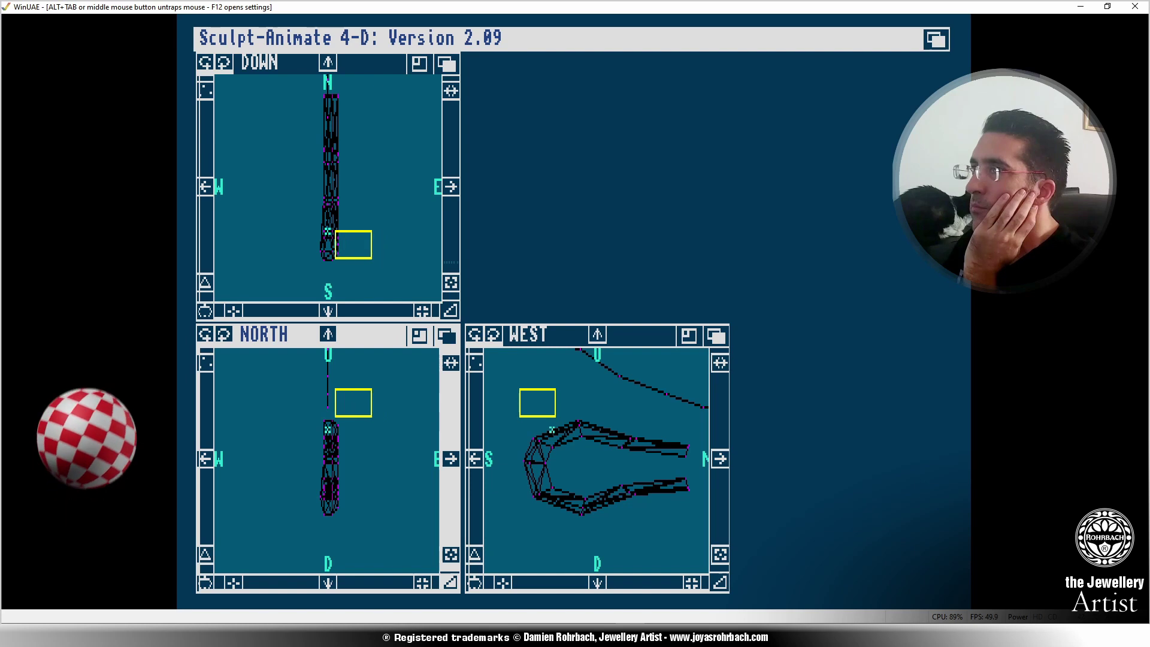
{"action": "mouse_move", "coordinate": [570, 462]}
{"action": "left_mouse_down"}
{"action": "mouse_move", "coordinate": [560, 467]}
{"action": "mouse_move", "coordinate": [576, 442]}
{"action": "mouse_move", "coordinate": [608, 458]}
{"action": "mouse_move", "coordinate": [572, 479]}
{"action": "mouse_move", "coordinate": [657, 470]}
{"action": "left_mouse_up"}
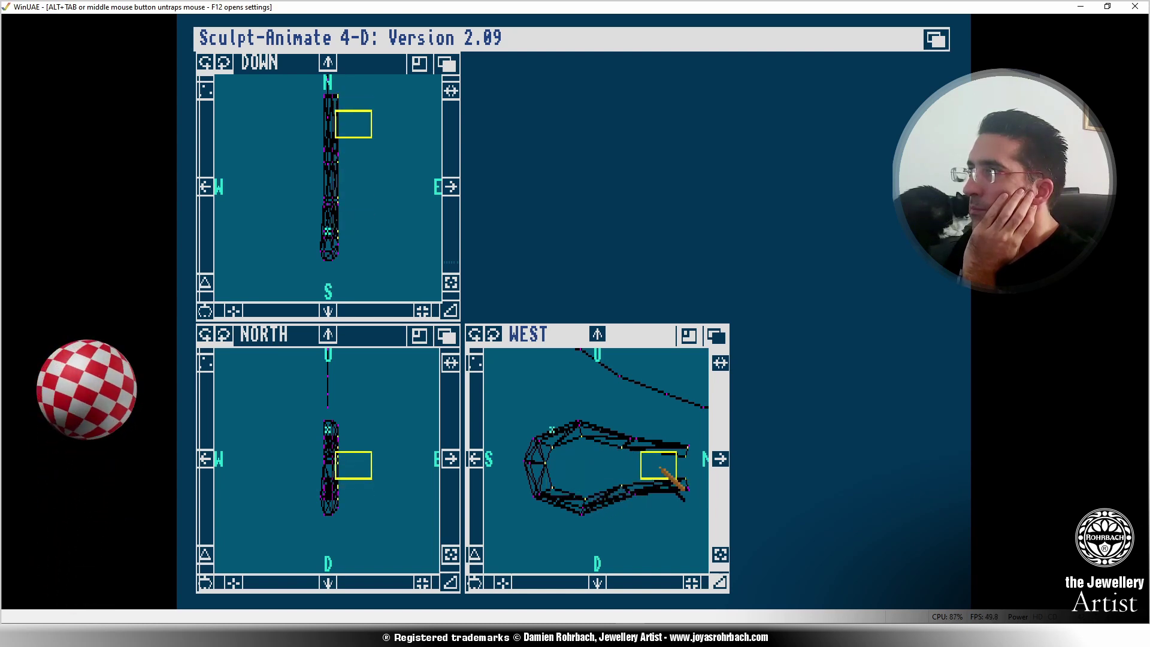
{"action": "right_click", "coordinate": [658, 470]}
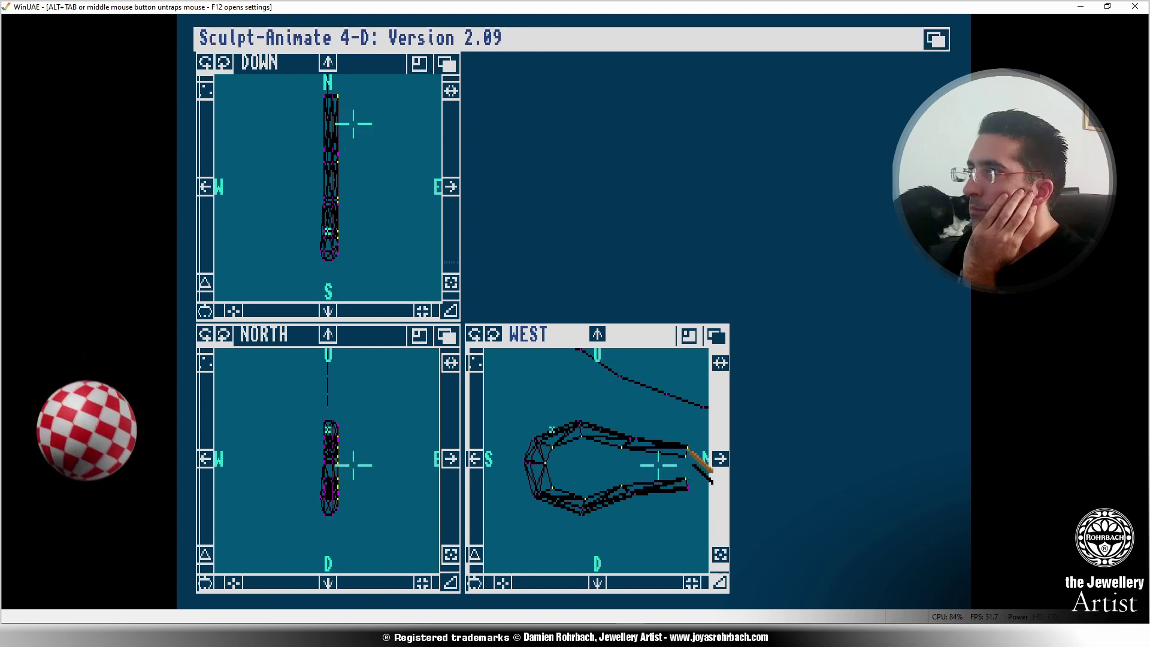
{"action": "left_click", "coordinate": [688, 450]}
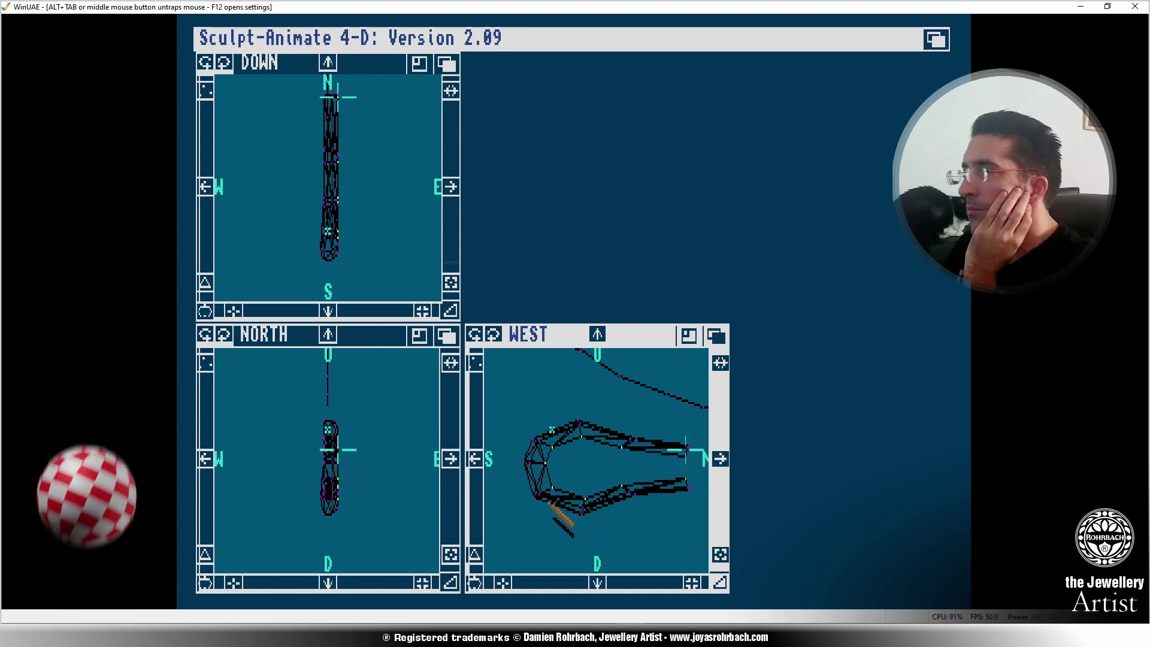
{"action": "left_click", "coordinate": [572, 376]}
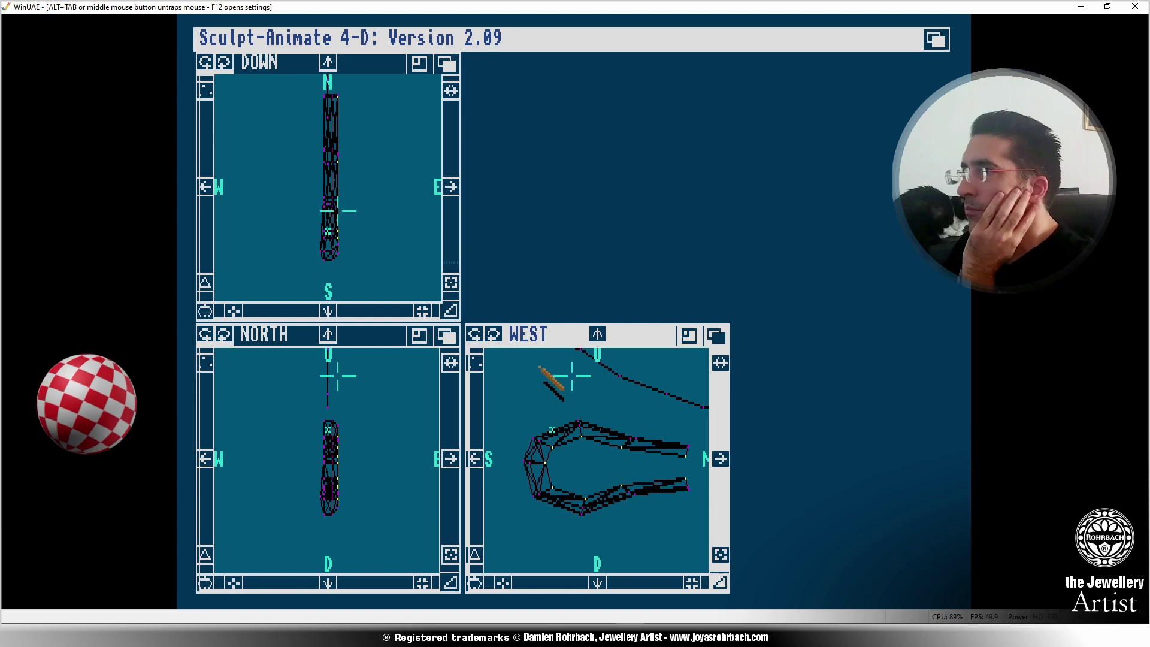
Expand the selected inner-contour vertices slightly about their center in all three directions.
{"action": "mouse_move", "coordinate": [326, 123]}
{"action": "right_mouse_down"}
{"action": "mouse_move", "coordinate": [334, 76]}
{"action": "mouse_move", "coordinate": [331, 107]}
{"action": "mouse_move", "coordinate": [426, 118]}
{"action": "mouse_move", "coordinate": [386, 144]}
{"action": "mouse_move", "coordinate": [408, 143]}
{"action": "right_mouse_up"}
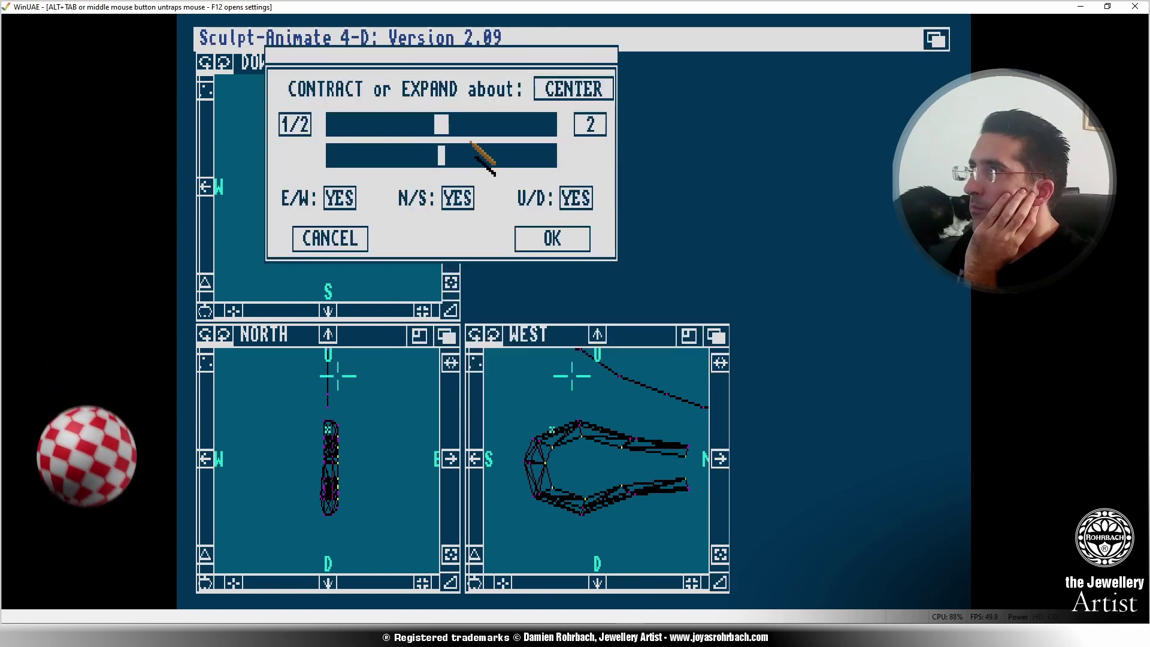
{"action": "left_click", "coordinate": [462, 125]}
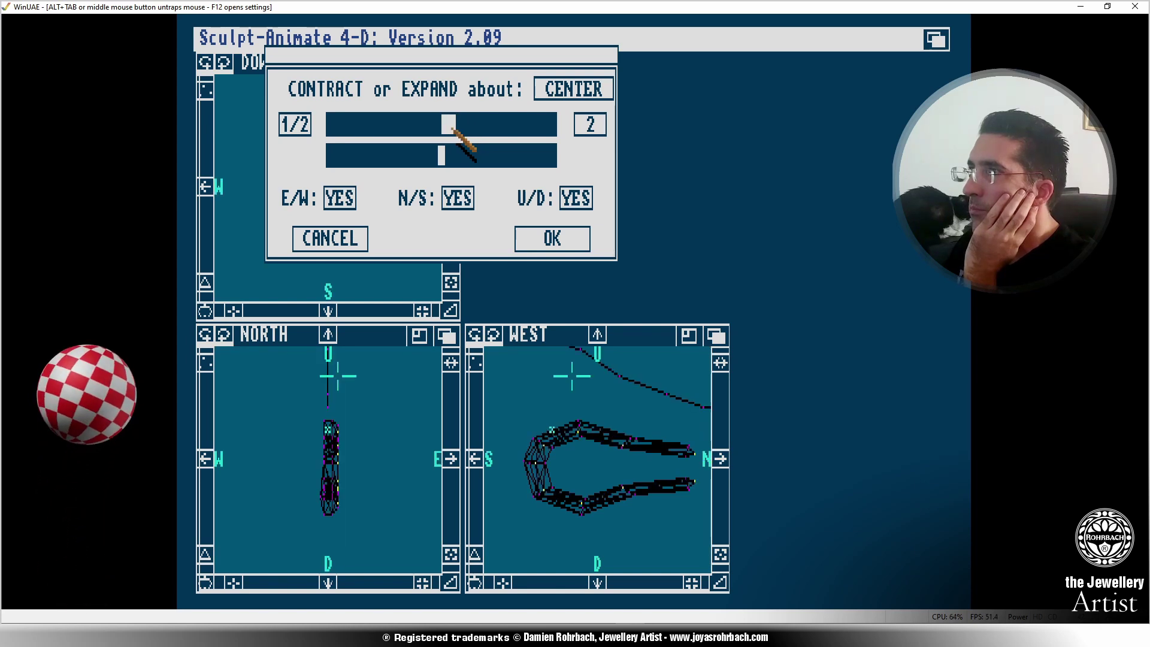
{"action": "left_click", "coordinate": [532, 241]}
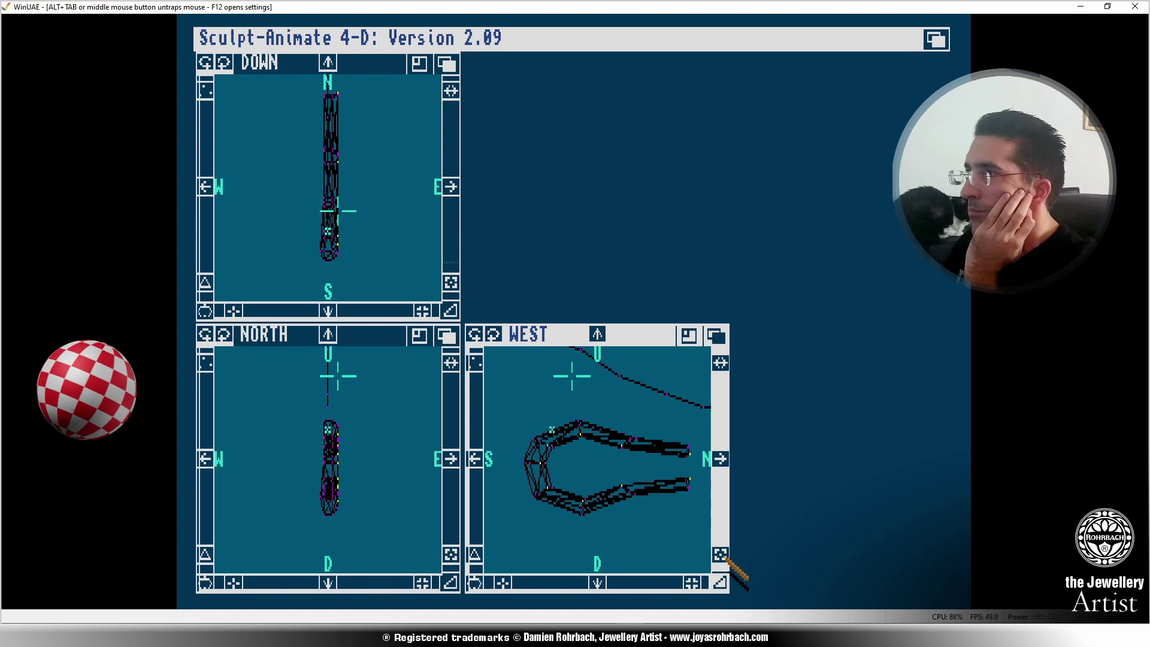
Deselect the inner-contour vertices and move the east-side inner vertex at the upper bend slightly north and up in the West view.
{"action": "left_click", "coordinate": [721, 555]}
{"action": "left_click", "coordinate": [689, 580]}
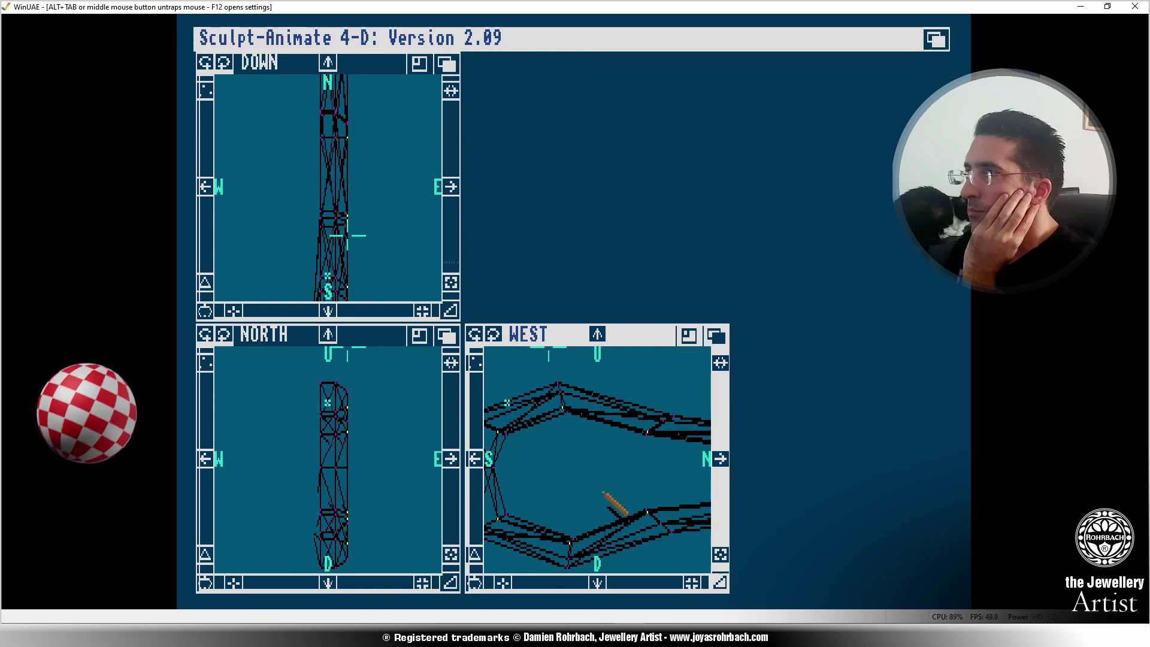
{"action": "left_click", "coordinate": [720, 554]}
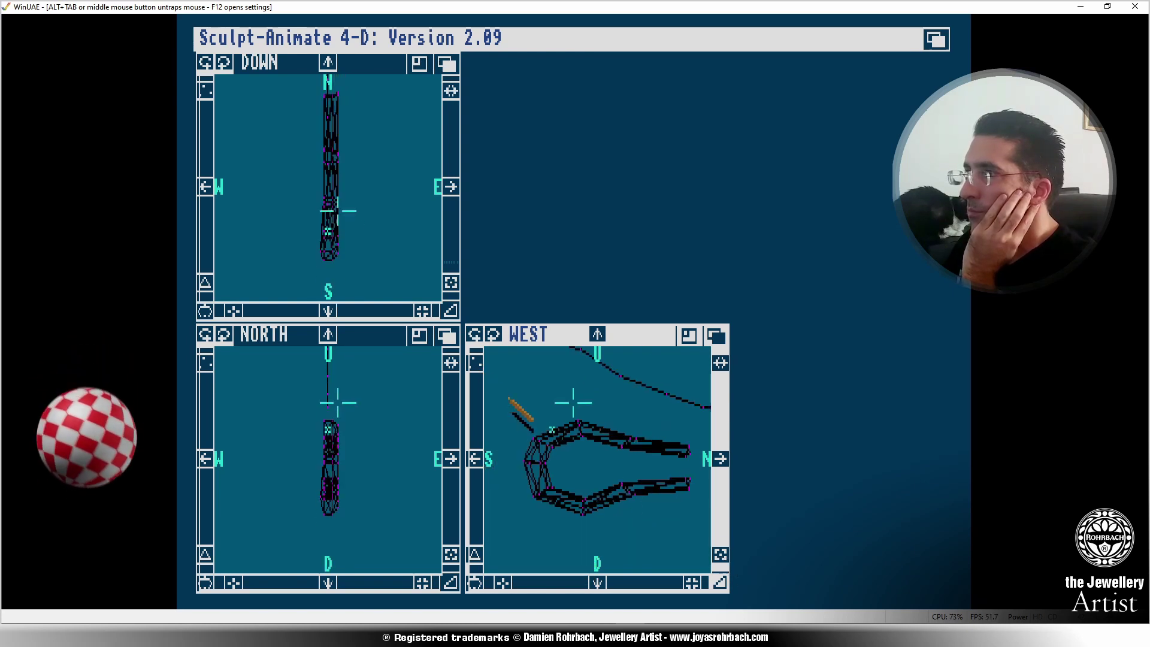
{"action": "left_click", "coordinate": [692, 582]}
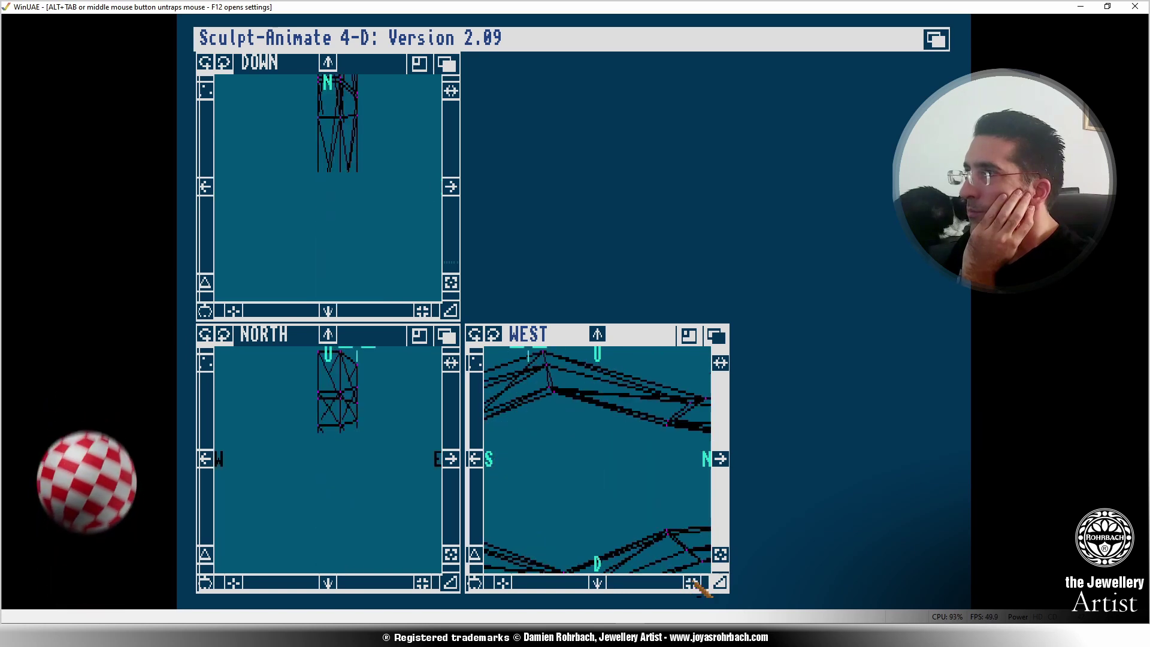
{"action": "left_click", "coordinate": [597, 334]}
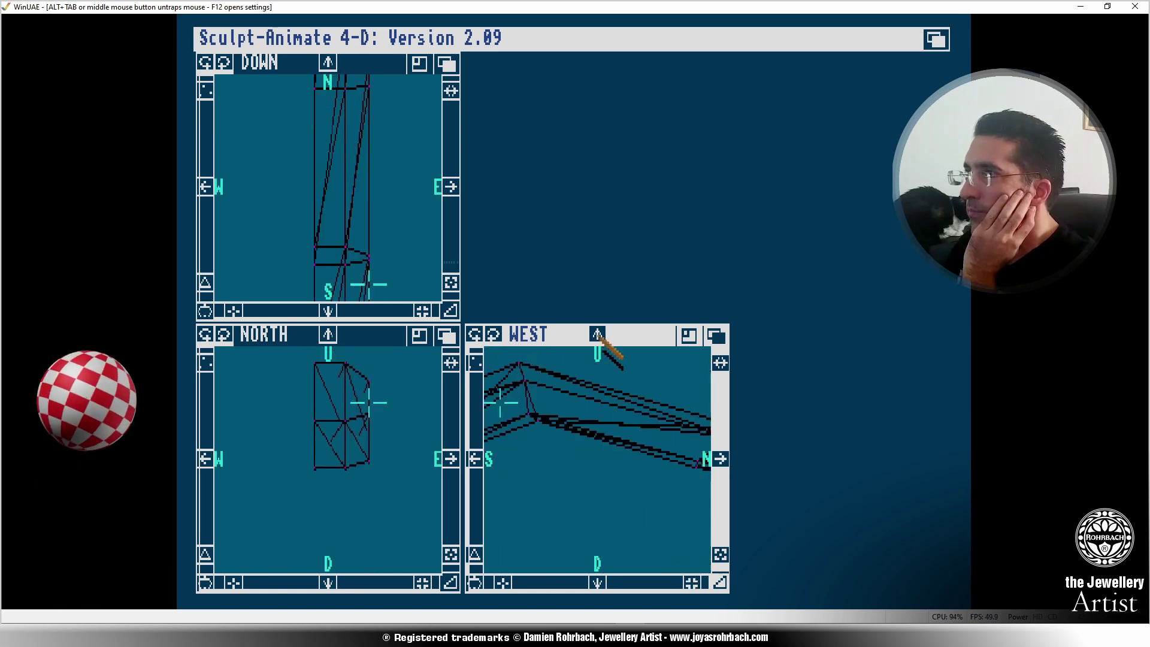
{"action": "left_click", "coordinate": [528, 465]}
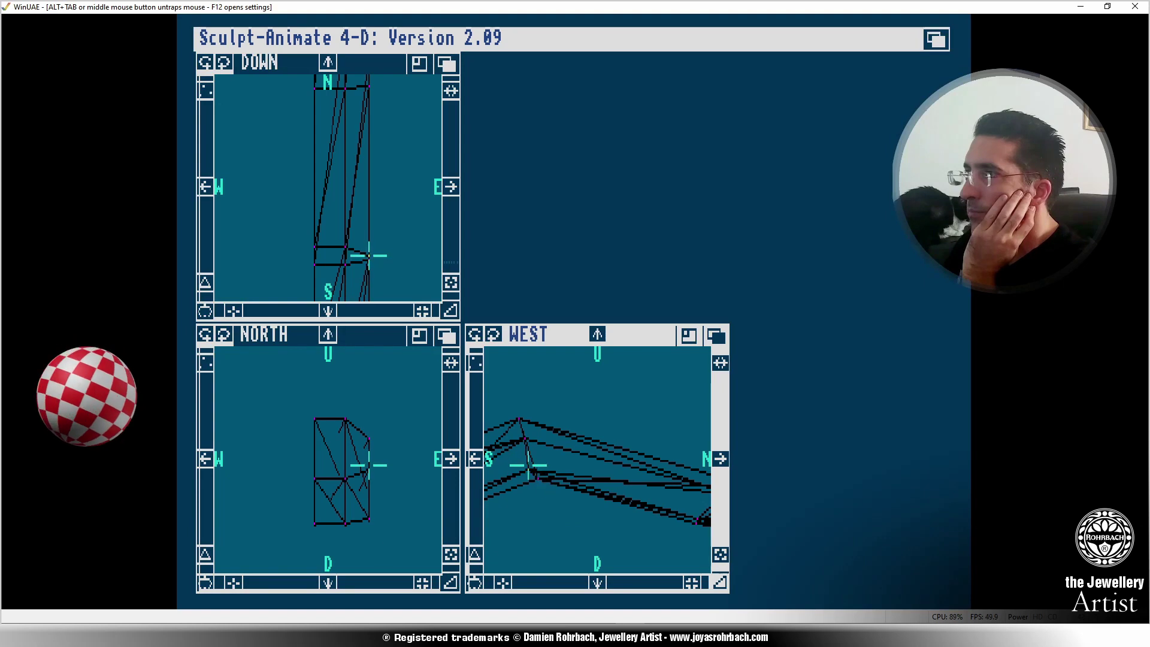
{"action": "left_click", "coordinate": [572, 393]}
{"action": "left_click", "coordinate": [475, 582]}
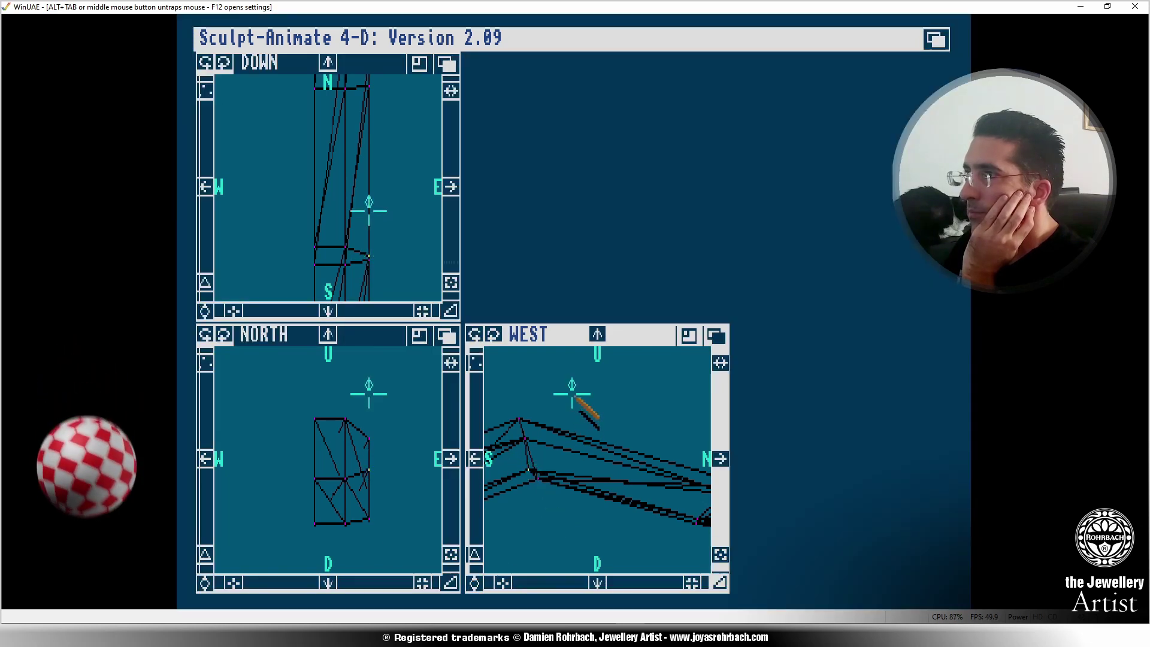
{"action": "left_click", "coordinate": [579, 388]}
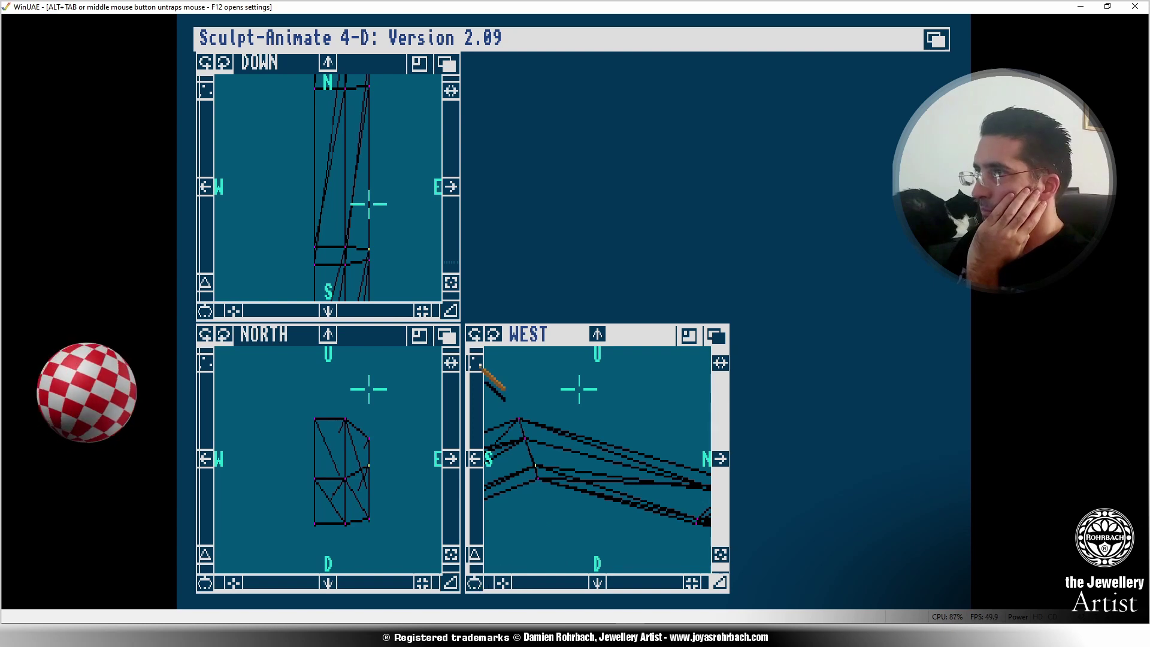
Move the east-side inner vertex at the upper arm's joint slightly north and up, and deselect it.
{"action": "left_click", "coordinate": [720, 459]}
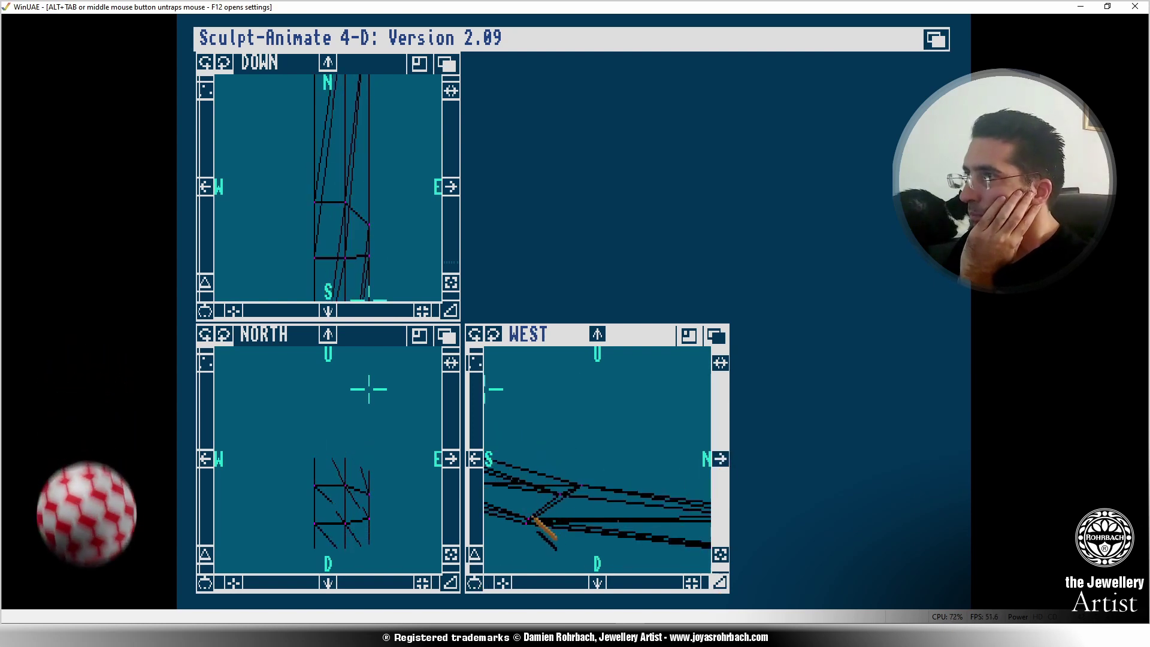
{"action": "left_click", "coordinate": [532, 515]}
{"action": "left_click", "coordinate": [551, 432]}
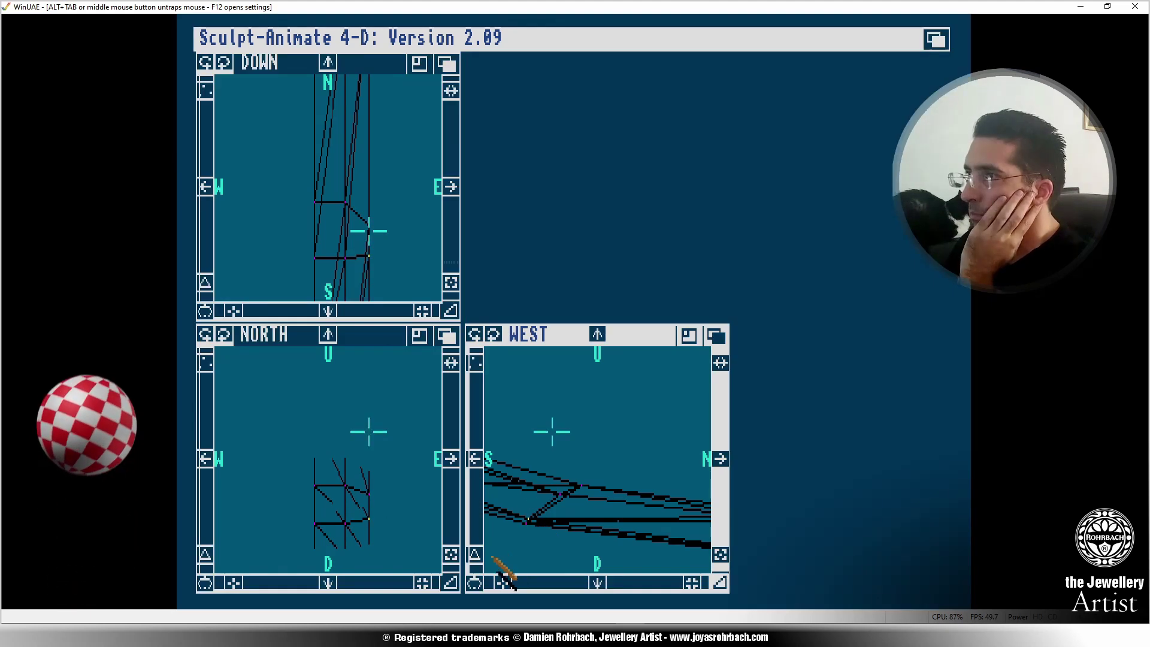
{"action": "left_click", "coordinate": [481, 578]}
{"action": "left_click_drag", "start_coordinate": [550, 436], "coordinate": [561, 429]}
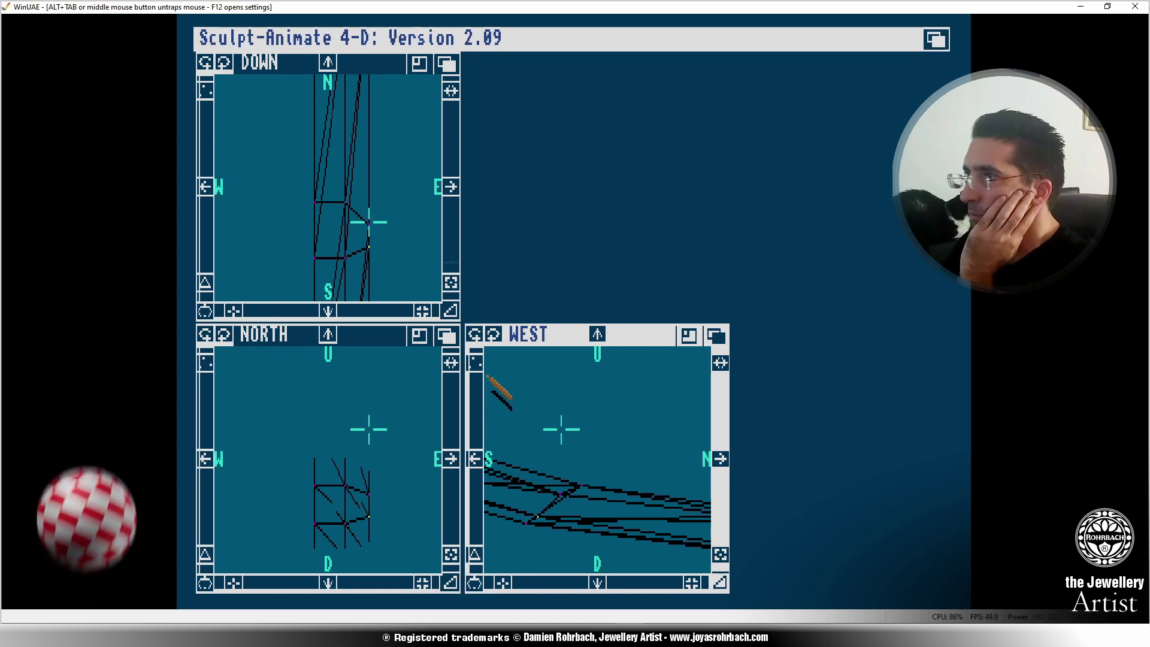
{"action": "left_click", "coordinate": [474, 362]}
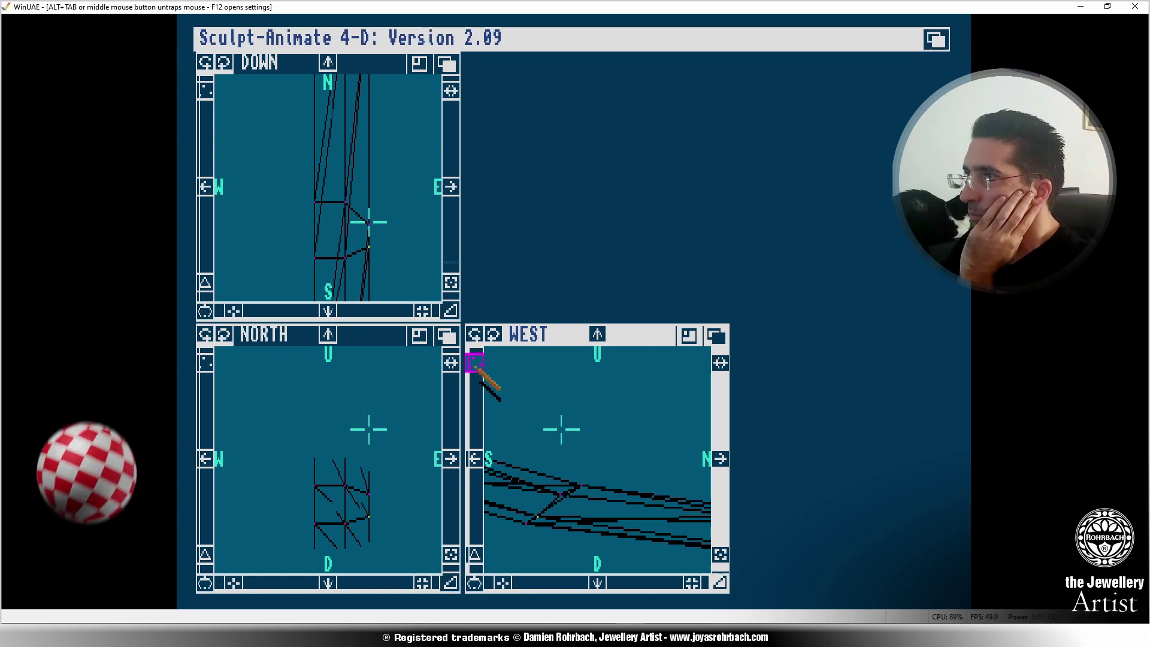
Move the east-side inner vertex at the upper arm's tip south and slightly up, in line with the end face.
{"action": "left_click", "coordinate": [719, 458]}
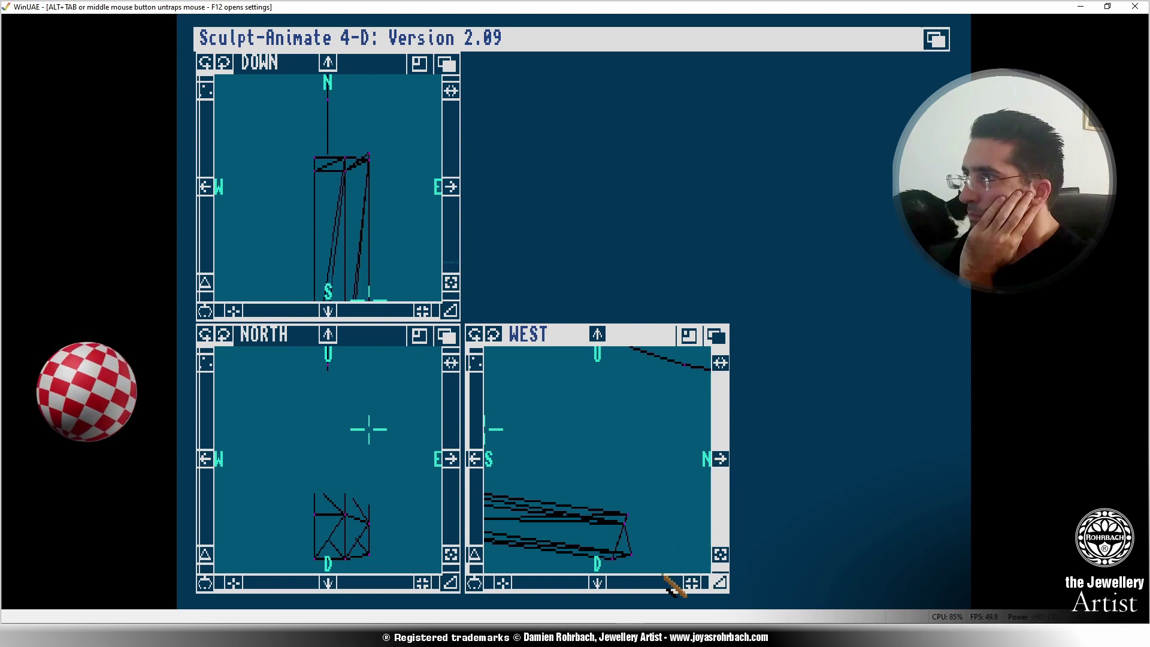
{"action": "left_click", "coordinate": [597, 582]}
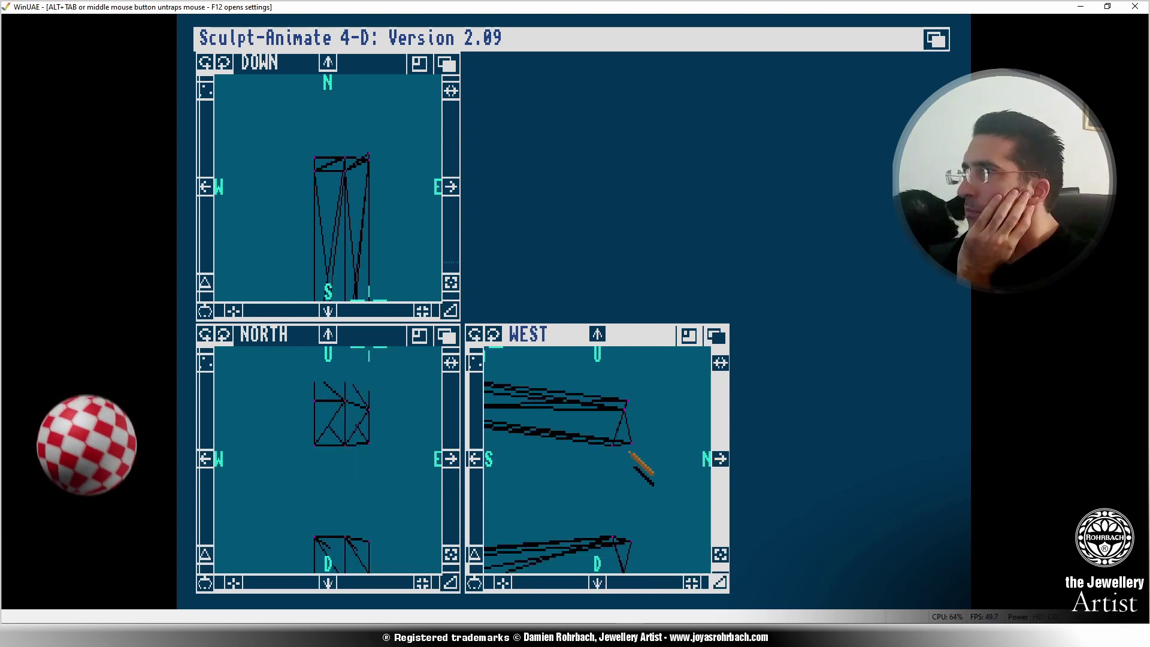
{"action": "left_click", "coordinate": [628, 441]}
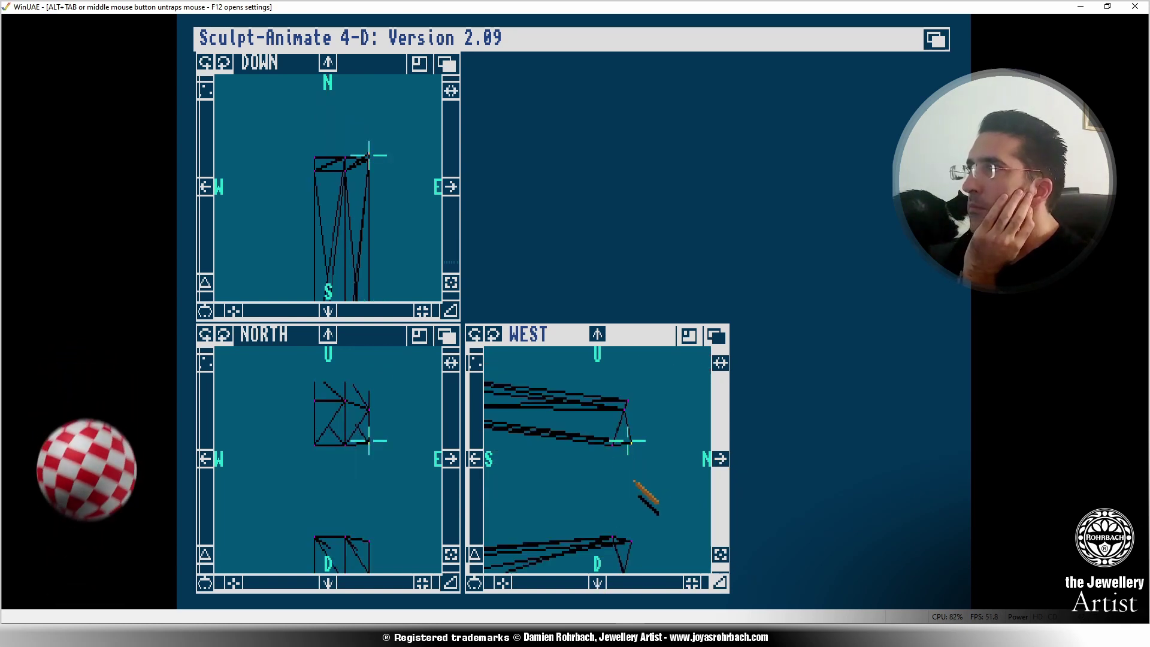
{"action": "left_click", "coordinate": [658, 426]}
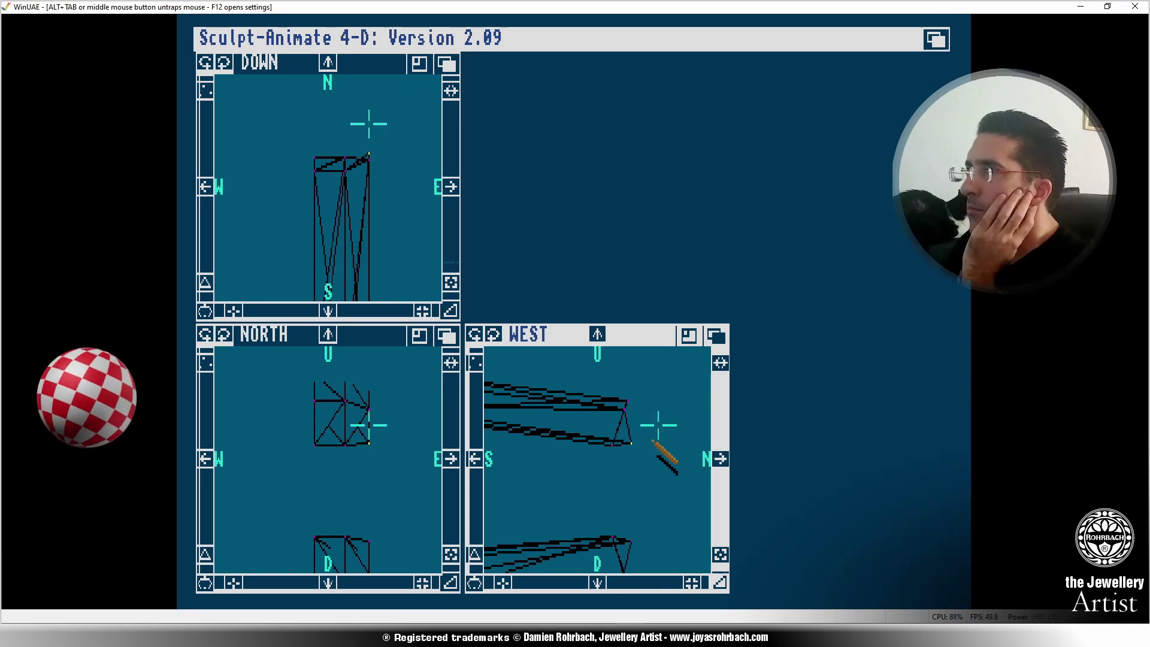
{"action": "left_click", "coordinate": [646, 418]}
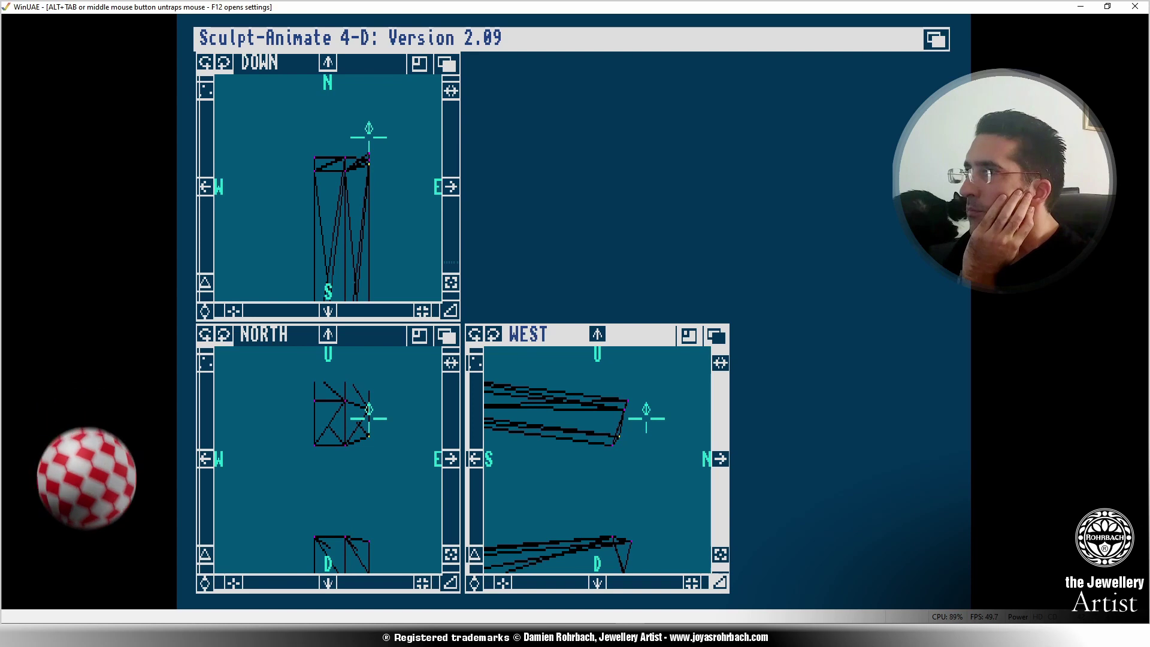
{"action": "left_click_drag", "start_coordinate": [646, 418], "coordinate": [643, 418]}
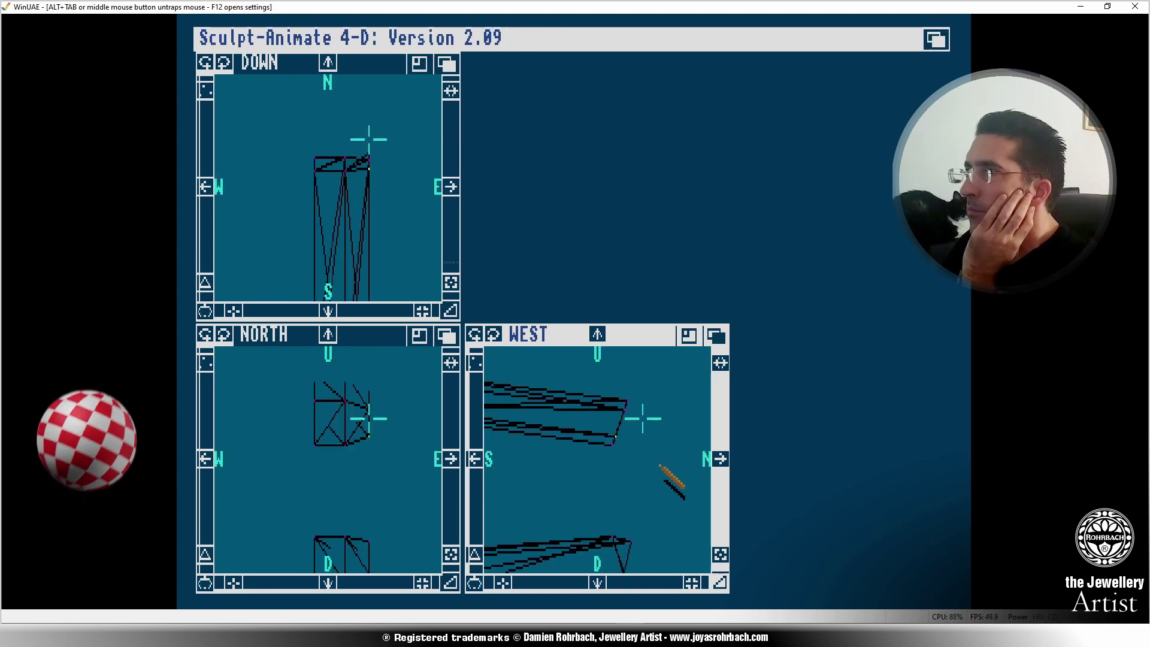
{"action": "left_click", "coordinate": [476, 580]}
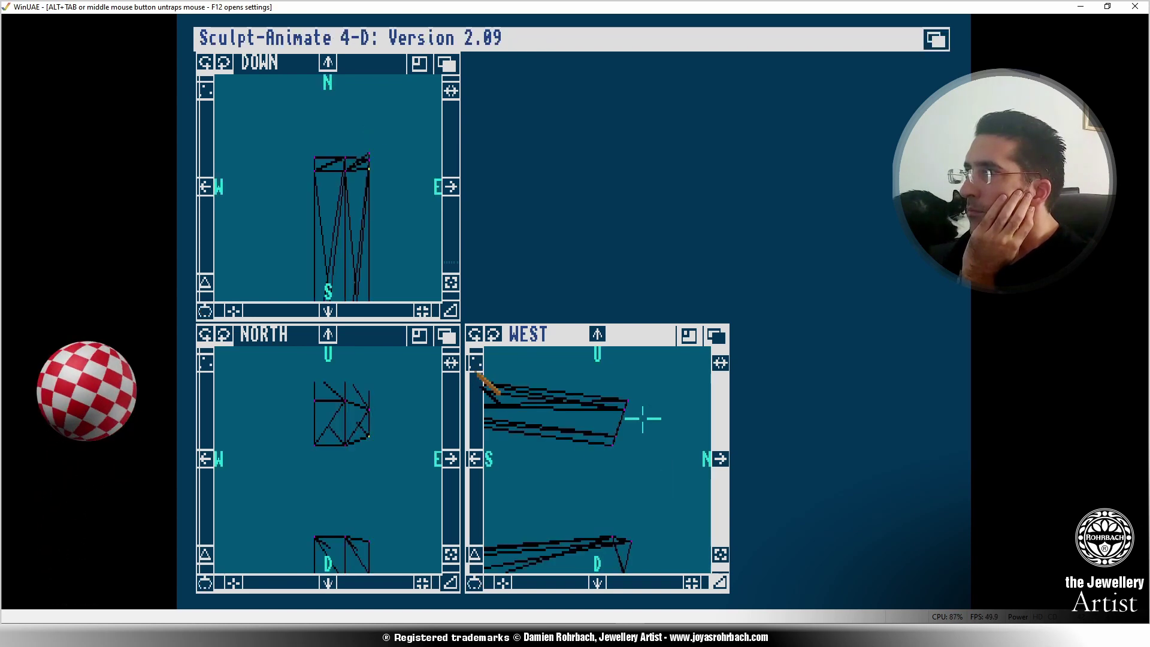
Move the east-side inner vertex at the lower arm's tip south and slightly down, in line with the end face.
{"action": "left_click", "coordinate": [596, 581]}
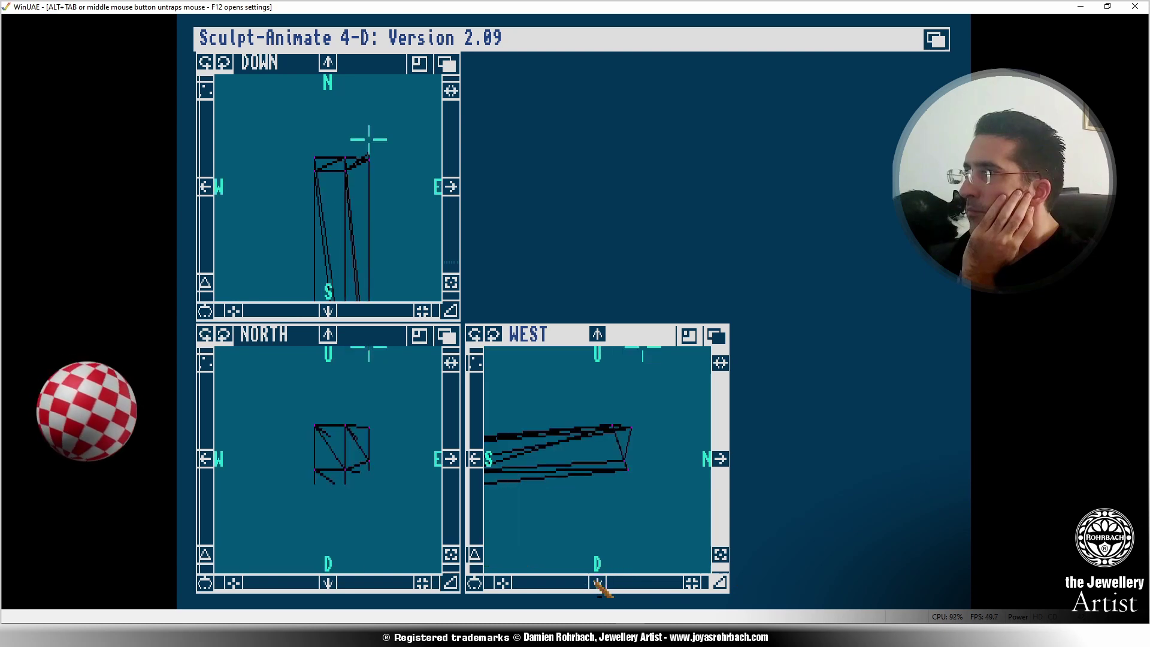
{"action": "left_click", "coordinate": [633, 427]}
{"action": "left_click", "coordinate": [663, 416]}
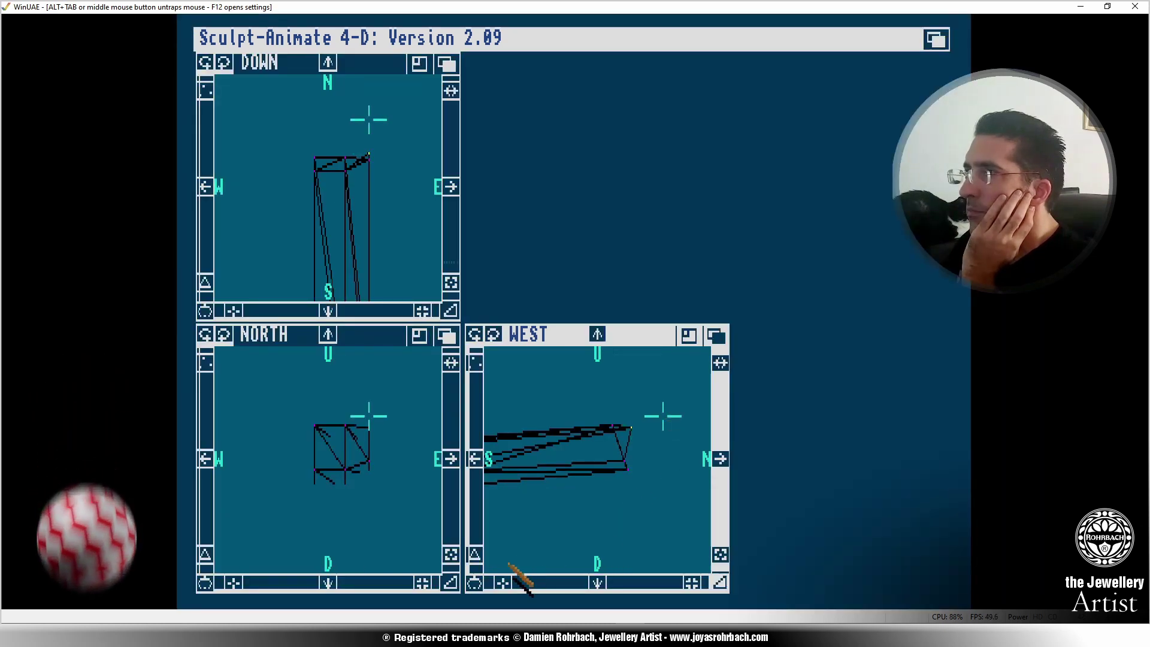
{"action": "left_click", "coordinate": [646, 422]}
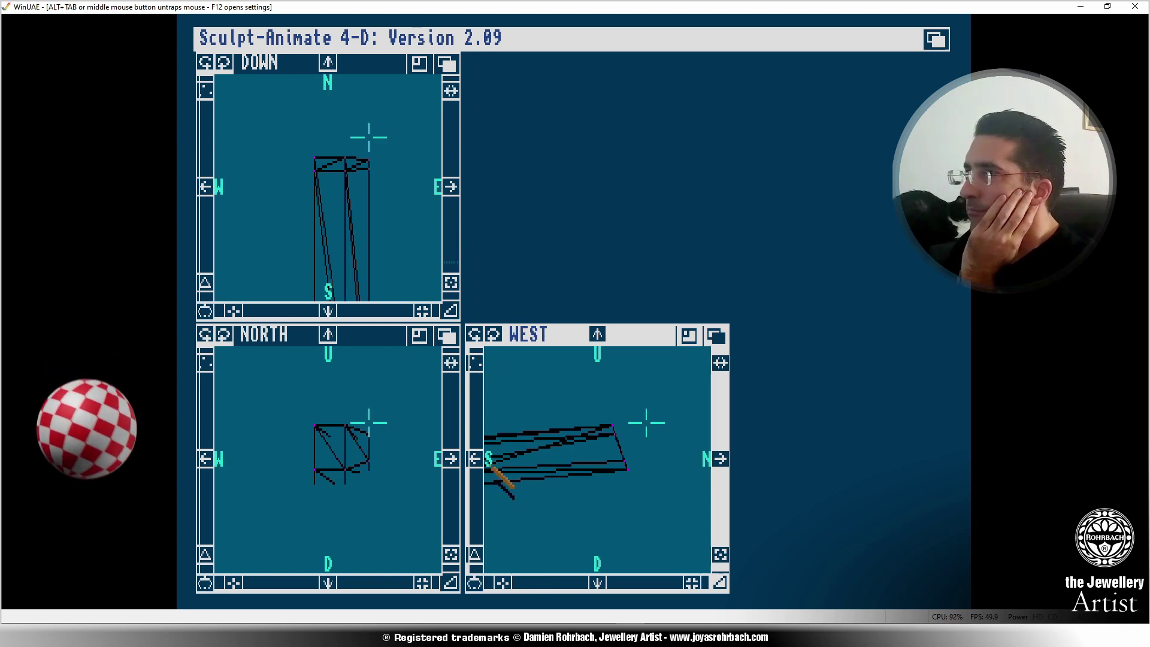
Move the east-side inner vertex at the lower arm's joint north and down onto the cross-section line.
{"action": "left_click", "coordinate": [476, 459]}
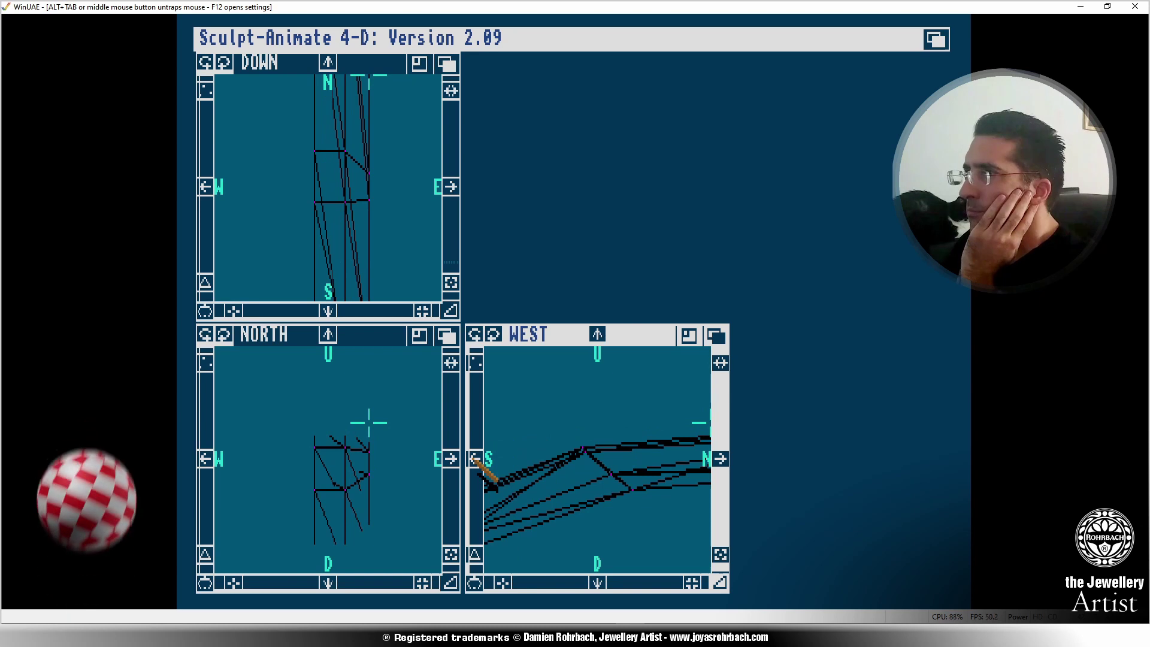
{"action": "left_click", "coordinate": [591, 455]}
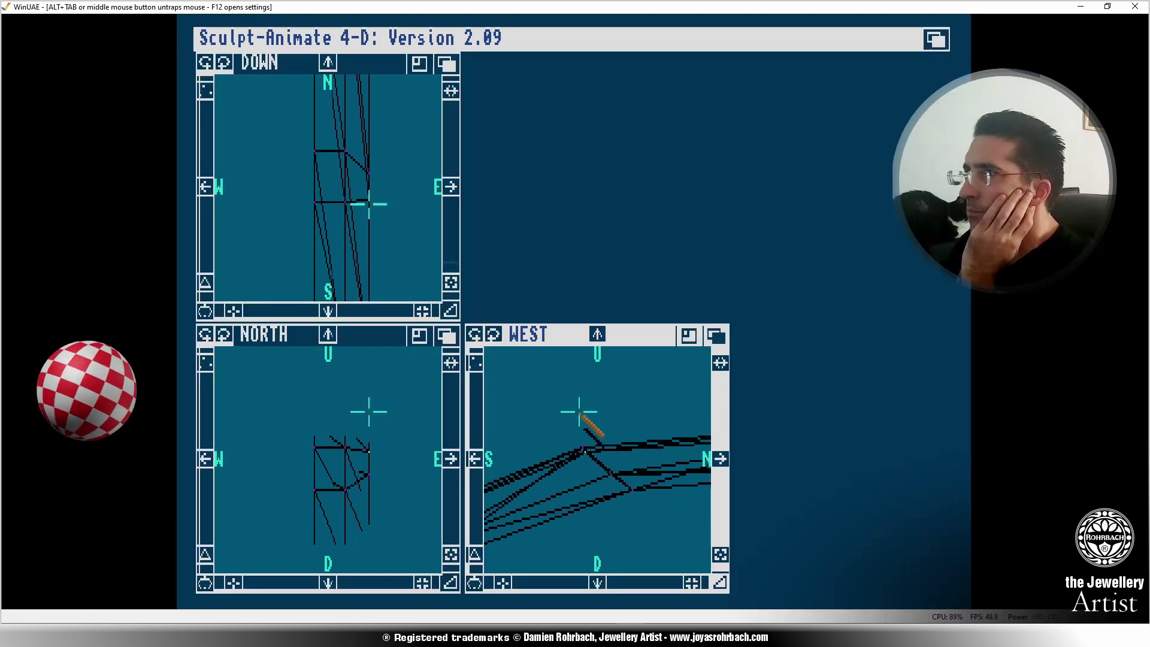
{"action": "left_click", "coordinate": [475, 582]}
{"action": "left_click", "coordinate": [586, 414]}
{"action": "left_click_drag", "start_coordinate": [584, 413], "coordinate": [591, 419]}
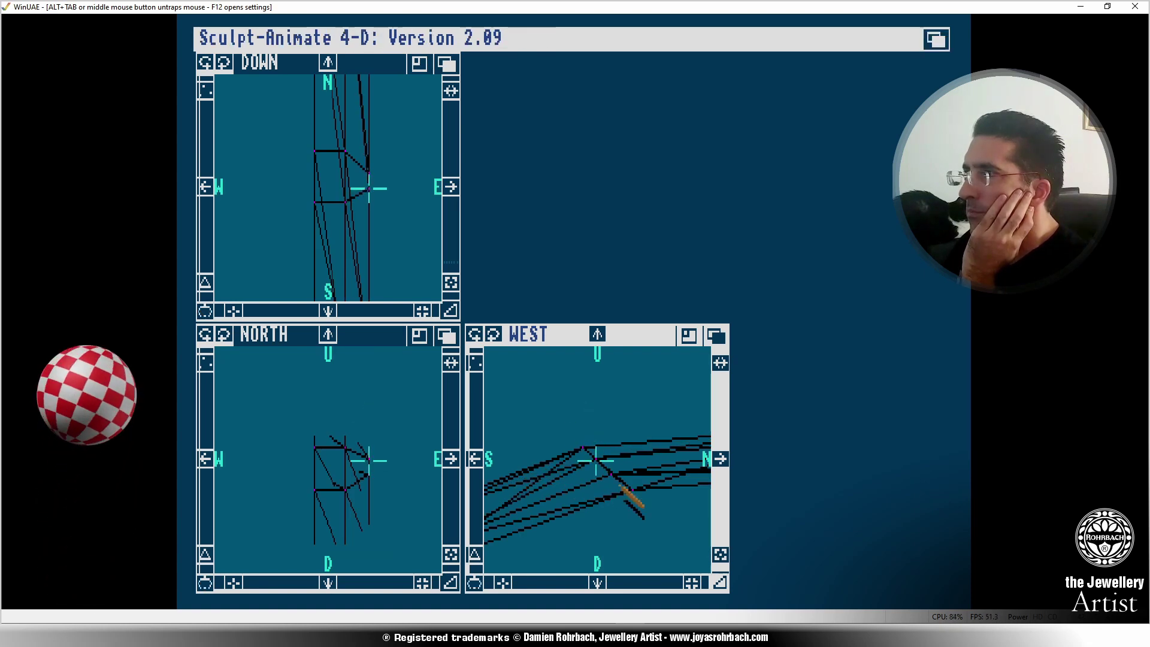
Move the east-side outer vertex at the lower arm's joint slightly north and down, and deselect it.
{"action": "left_click", "coordinate": [611, 474]}
{"action": "left_click", "coordinate": [475, 583]}
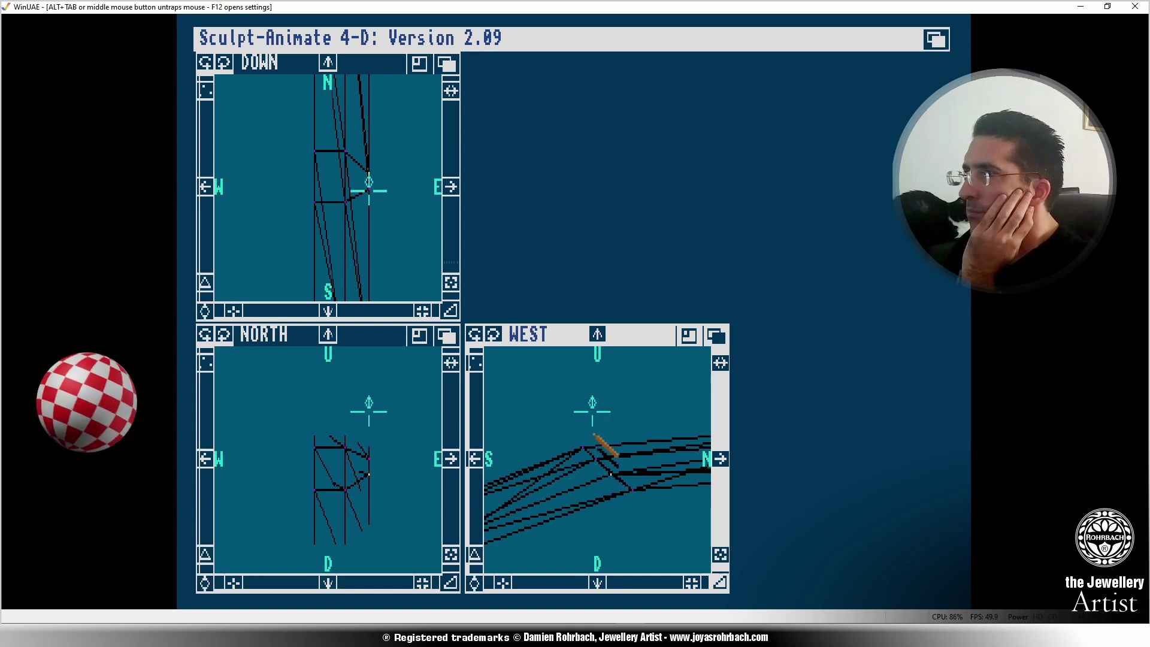
{"action": "left_click_drag", "start_coordinate": [606, 451], "coordinate": [600, 415]}
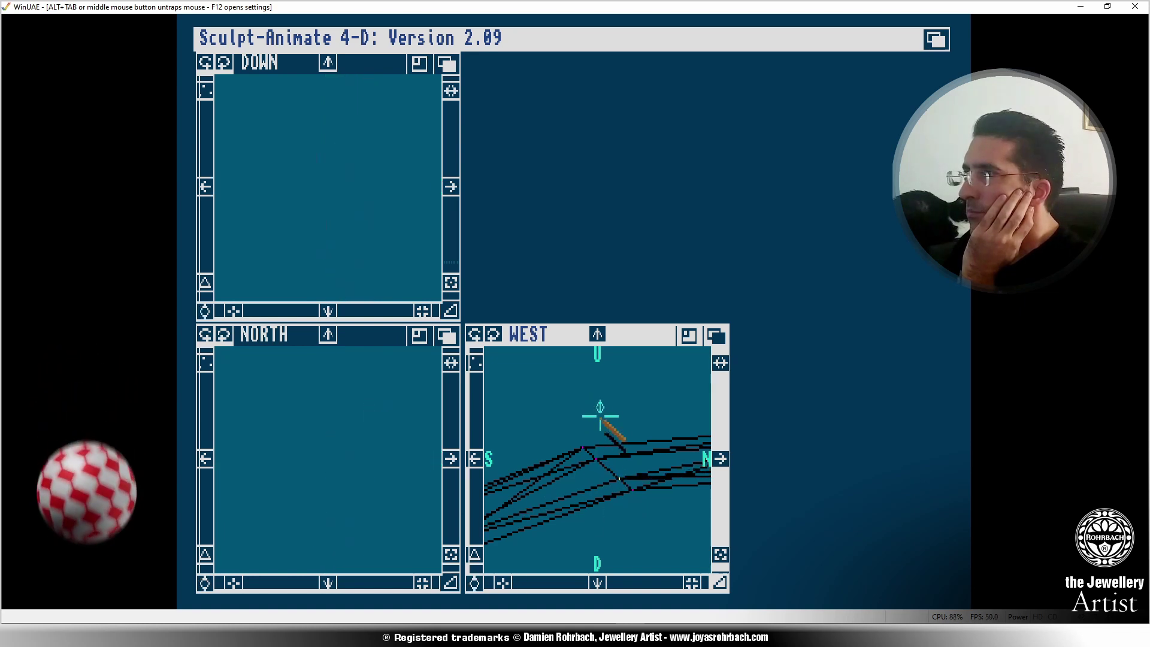
{"action": "left_click", "coordinate": [618, 478]}
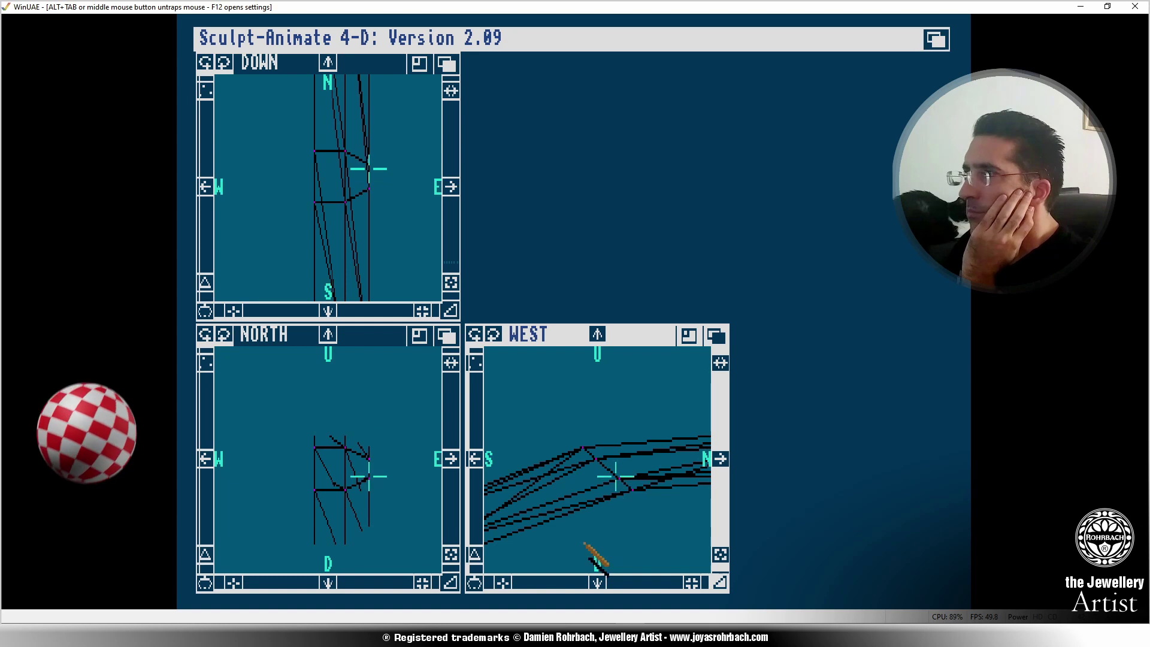
Move the east-side inner vertex at the lower bend slightly north and down to straighten the cross-section.
{"action": "left_click", "coordinate": [477, 457]}
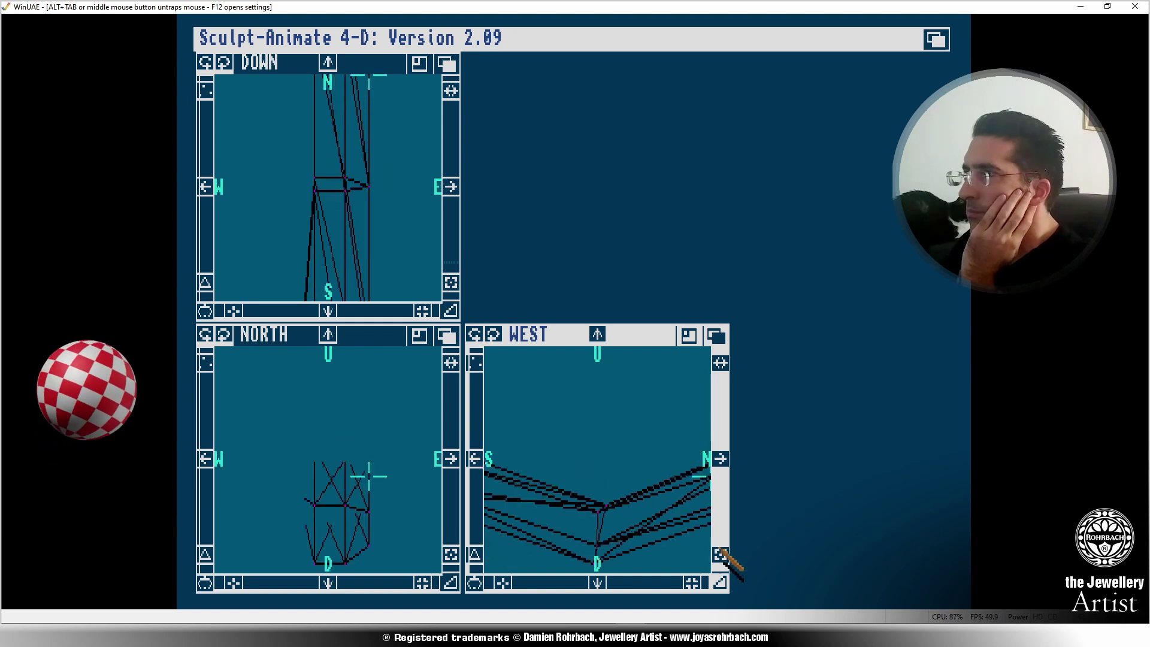
{"action": "left_click", "coordinate": [597, 581]}
{"action": "left_click", "coordinate": [597, 580]}
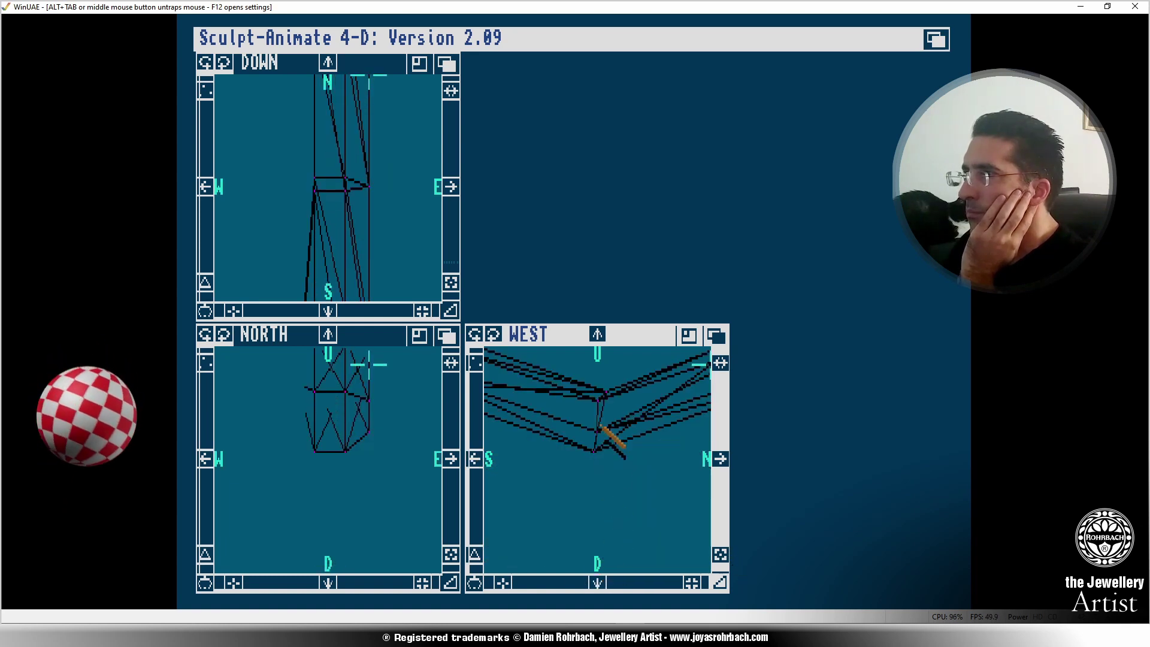
{"action": "left_click", "coordinate": [597, 402]}
{"action": "left_click", "coordinate": [561, 395]}
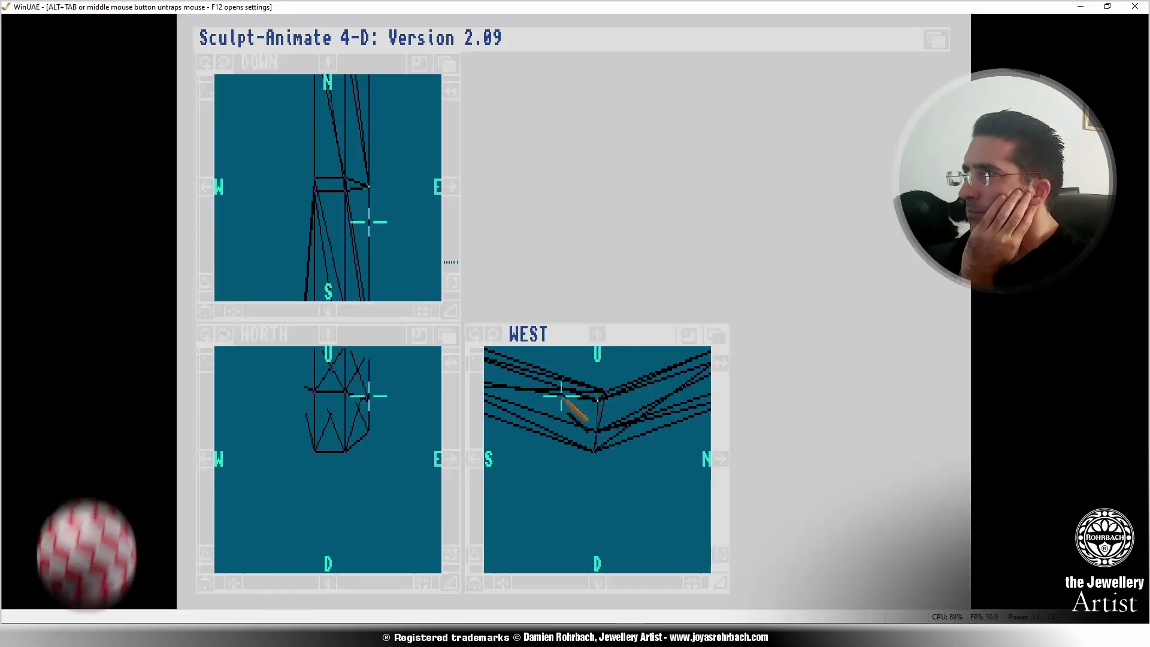
{"action": "left_click", "coordinate": [475, 582]}
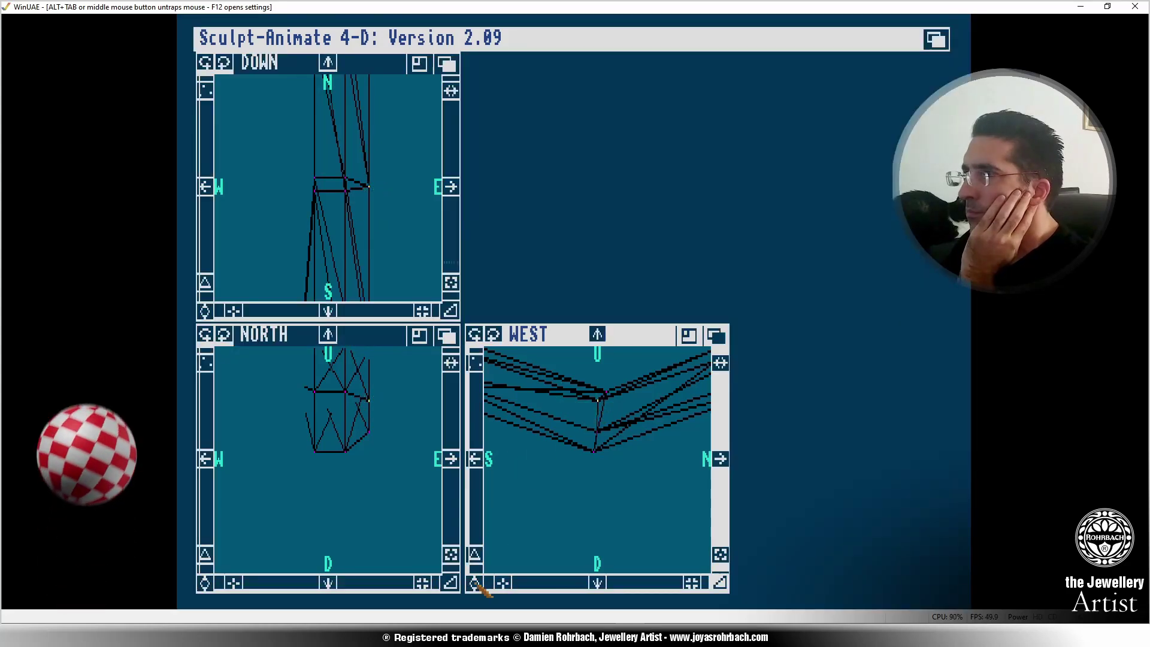
{"action": "left_click", "coordinate": [569, 400]}
{"action": "left_click", "coordinate": [567, 400]}
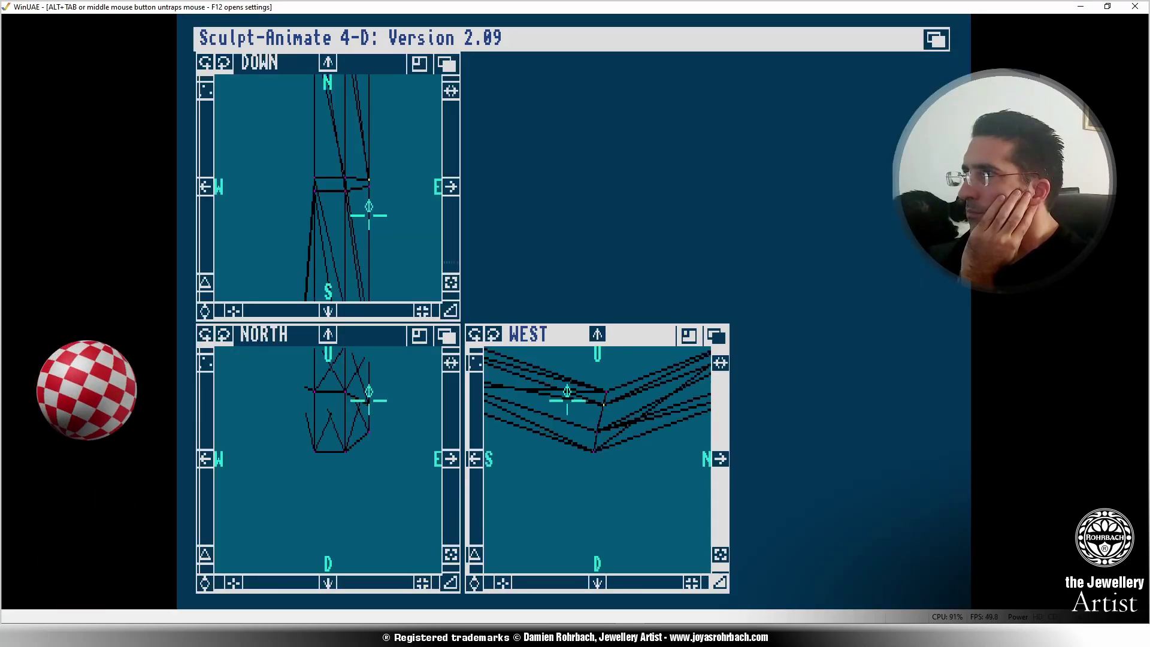
Deselect the inner vertex at the lower bend and move the east-side outer vertex there slightly north and down, in line with the cross-section.
{"action": "right_click", "coordinate": [570, 406]}
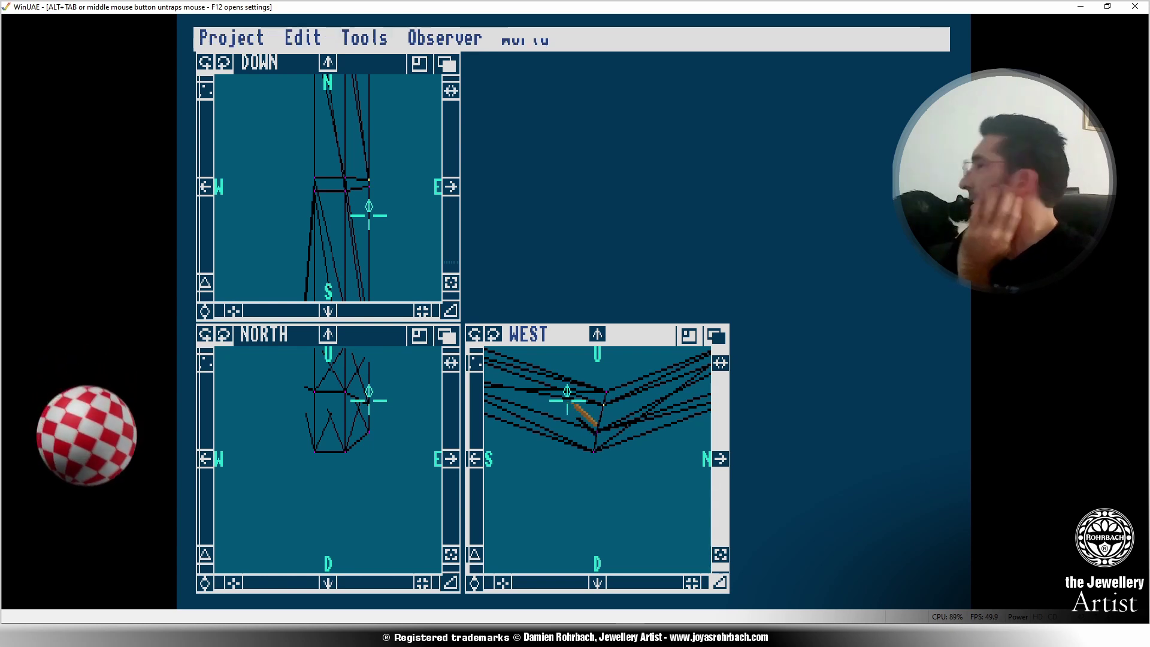
{"action": "left_click", "coordinate": [606, 410]}
{"action": "right_click", "coordinate": [605, 414]}
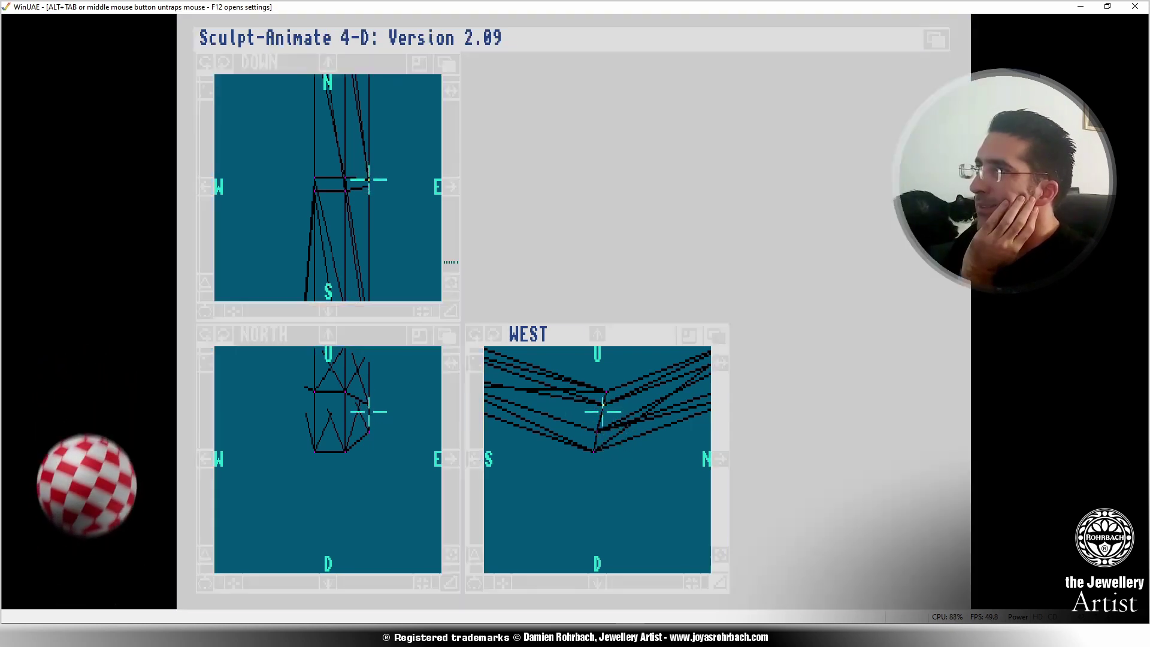
{"action": "left_click", "coordinate": [599, 410]}
{"action": "left_click", "coordinate": [598, 407]}
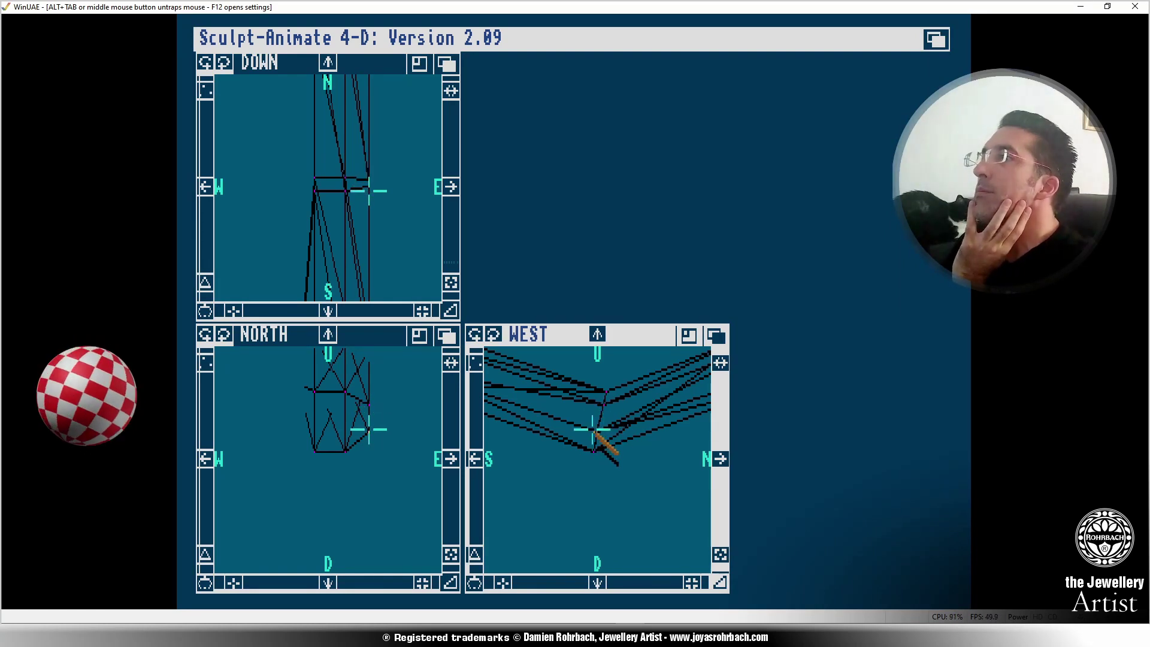
{"action": "left_click", "coordinate": [567, 405]}
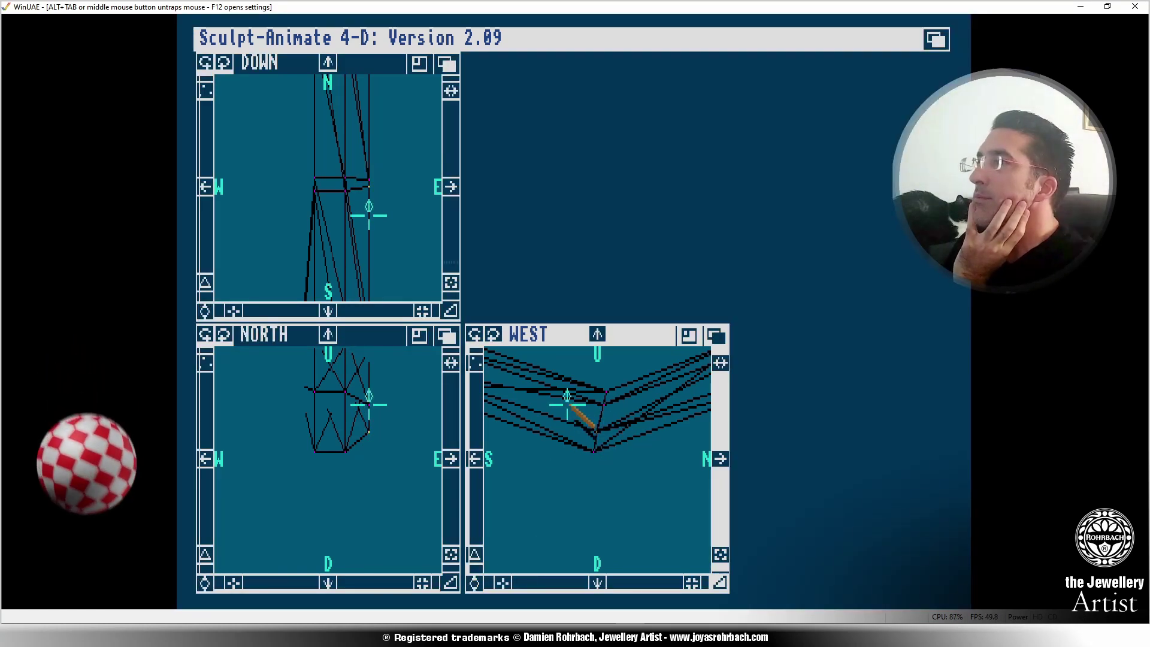
{"action": "left_click_drag", "start_coordinate": [569, 406], "coordinate": [568, 410]}
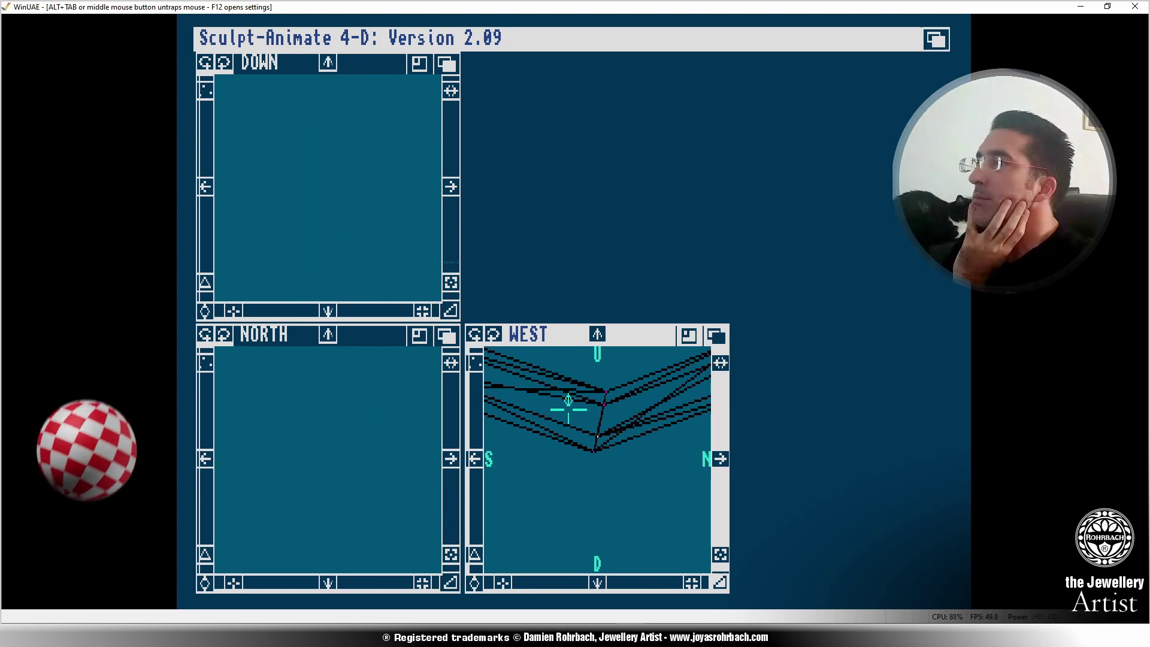
{"action": "right_click", "coordinate": [569, 410]}
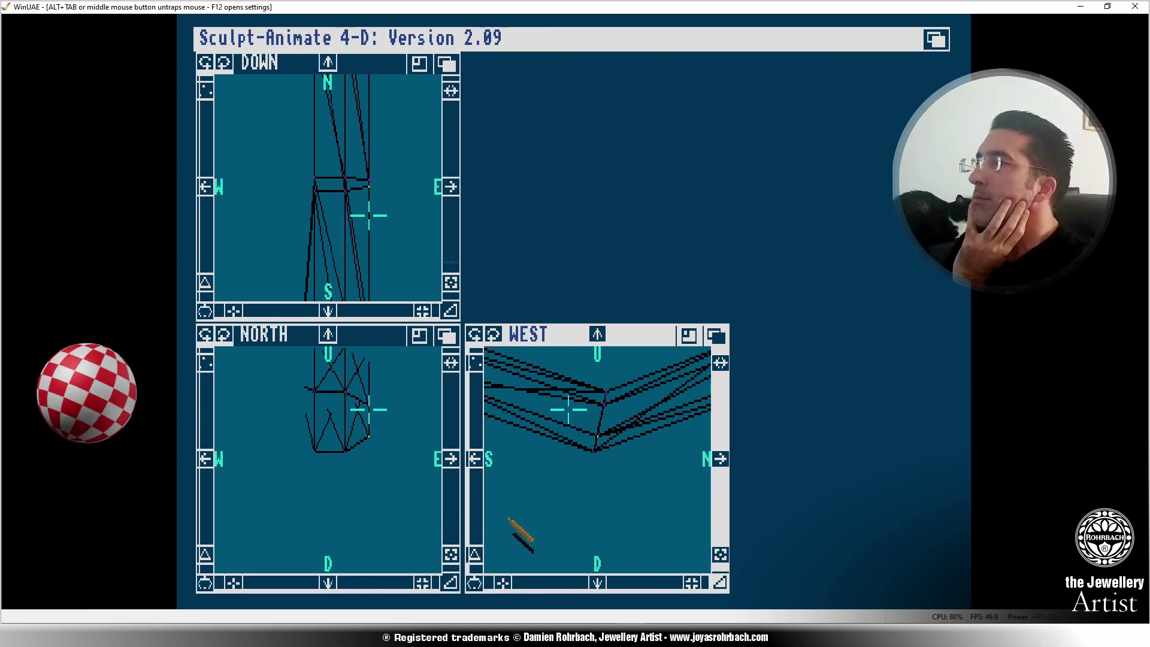
Move the protruding west-side vertex at the lower back corner east, in line with the flat west face.
{"action": "left_click", "coordinate": [719, 555]}
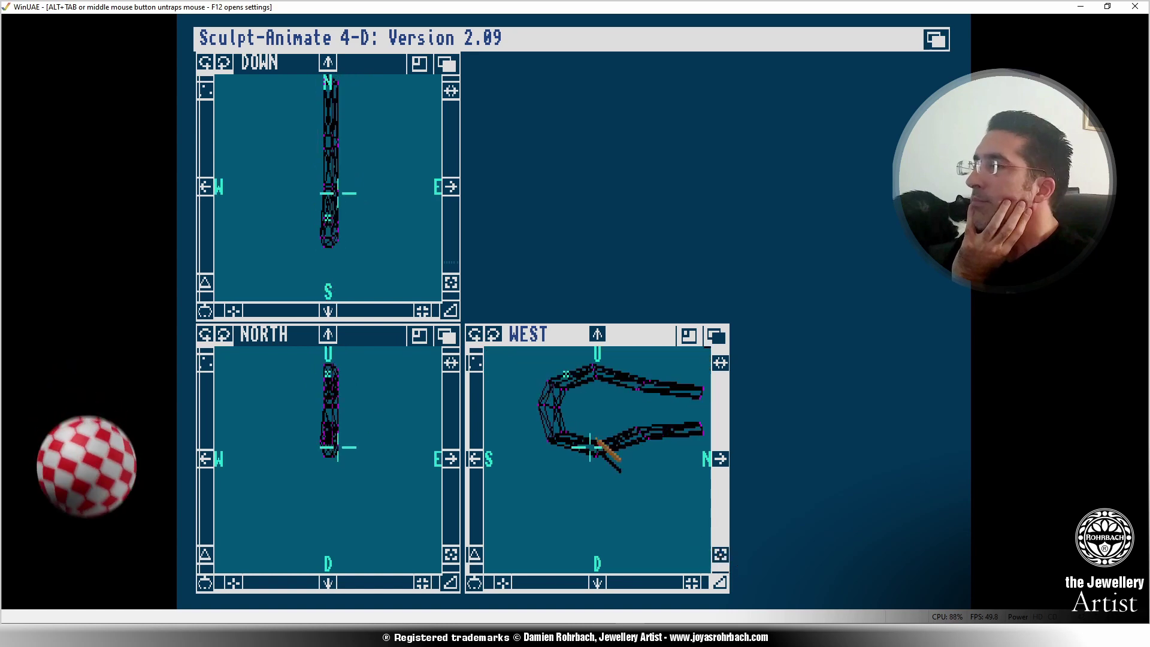
{"action": "left_click", "coordinate": [507, 403]}
{"action": "left_click", "coordinate": [692, 582]}
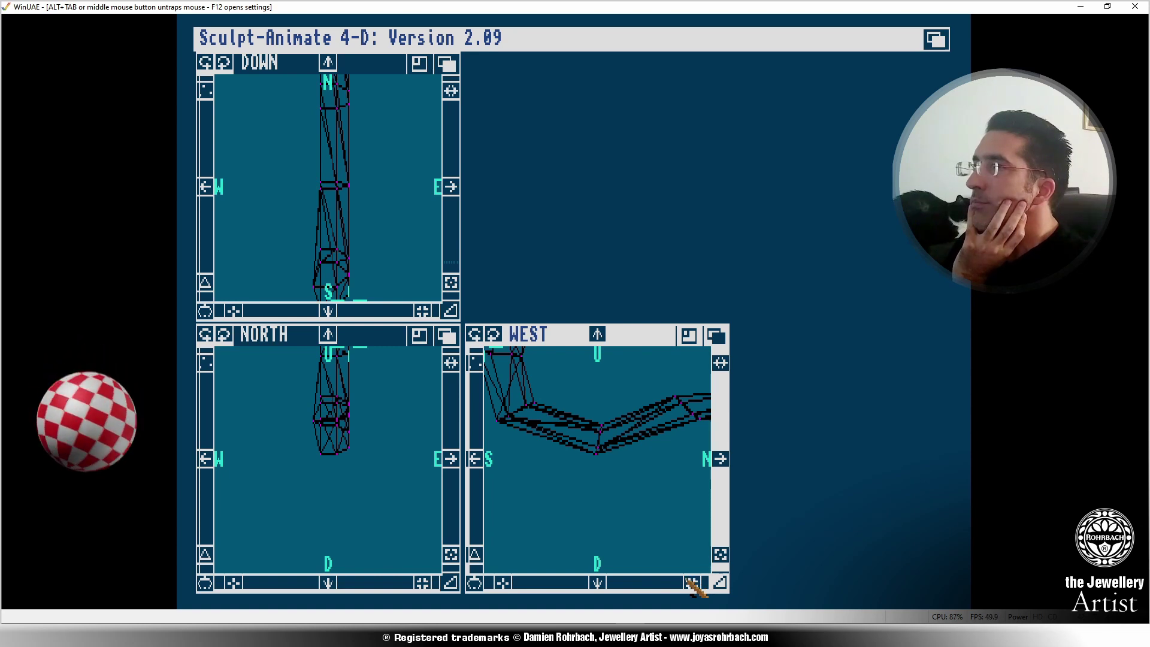
{"action": "left_click", "coordinate": [314, 420]}
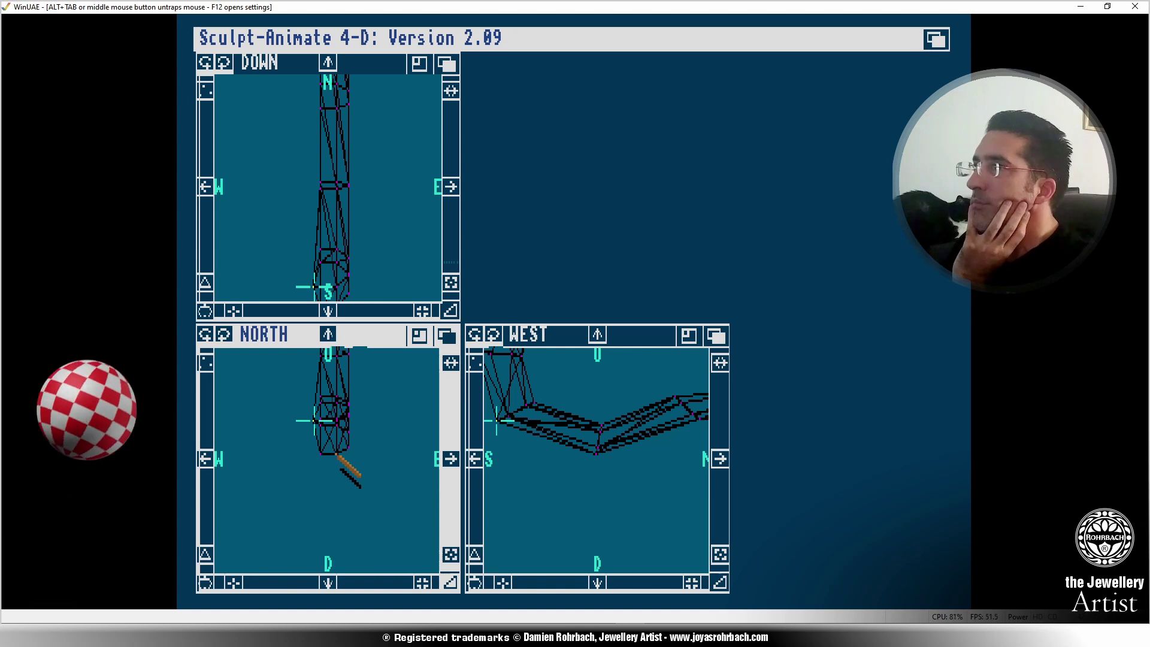
{"action": "left_click", "coordinate": [268, 403]}
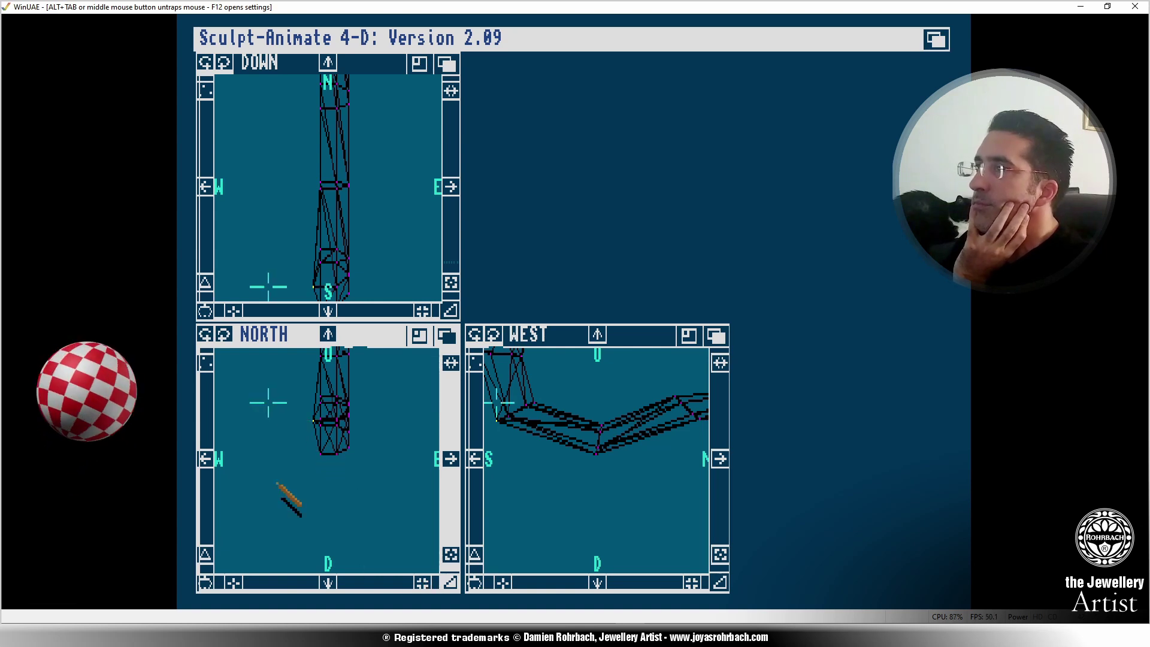
{"action": "left_click", "coordinate": [234, 582]}
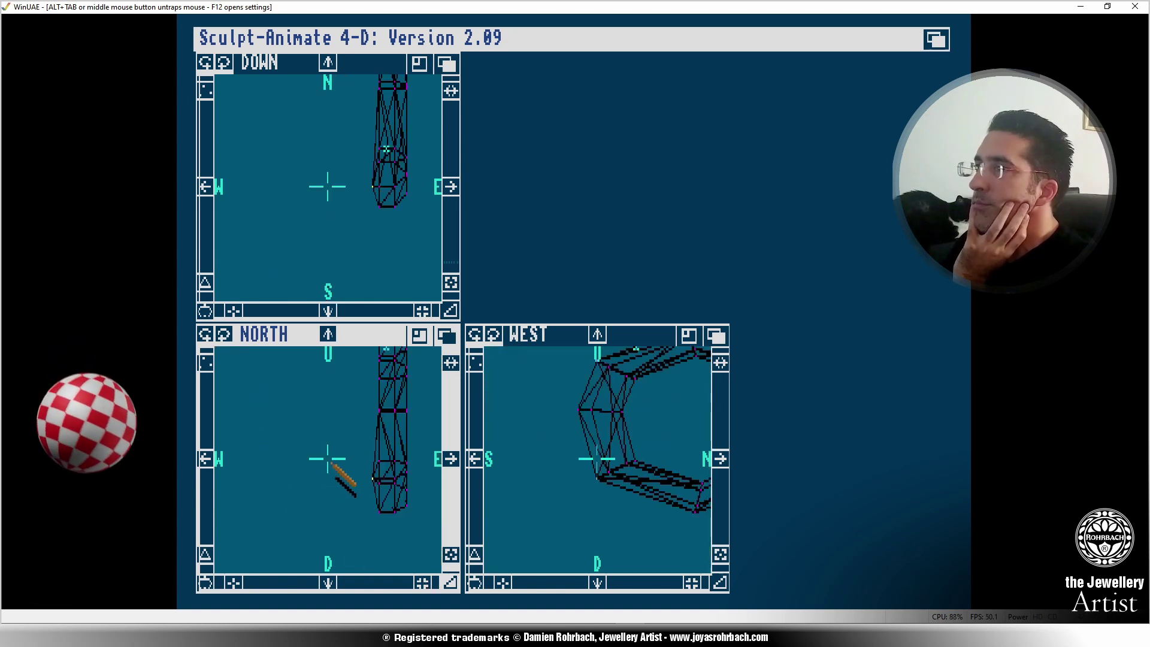
{"action": "left_click", "coordinate": [205, 582]}
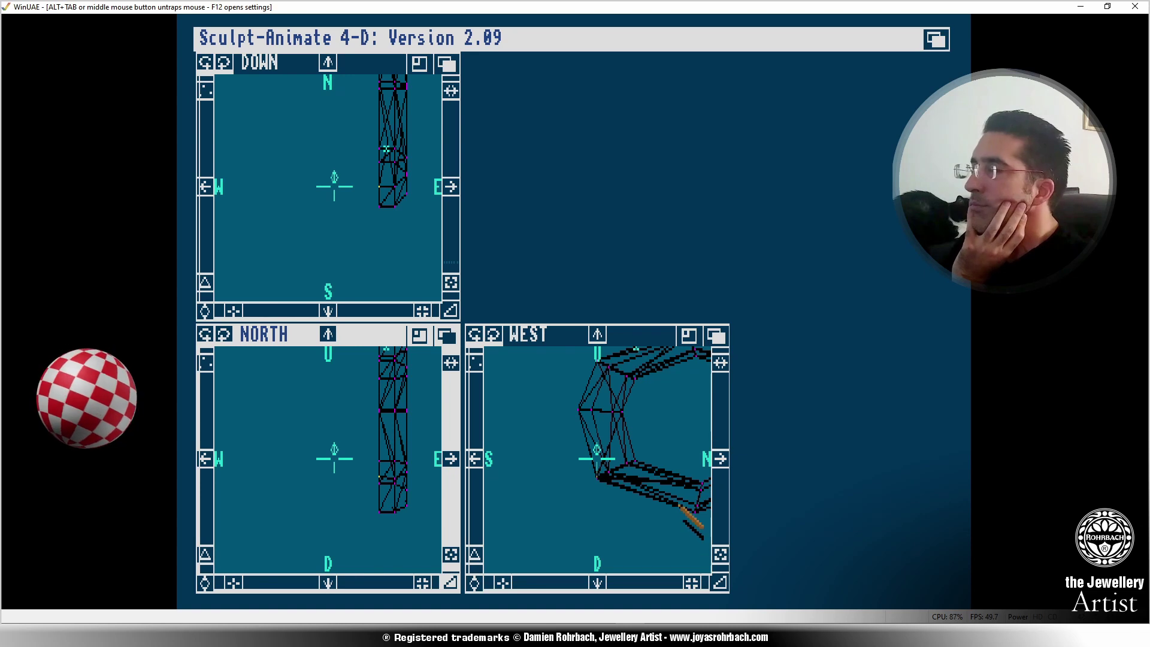
Move the west-side outer vertex at the lower back corner slightly down in the West view, and deselect it.
{"action": "left_click", "coordinate": [691, 583]}
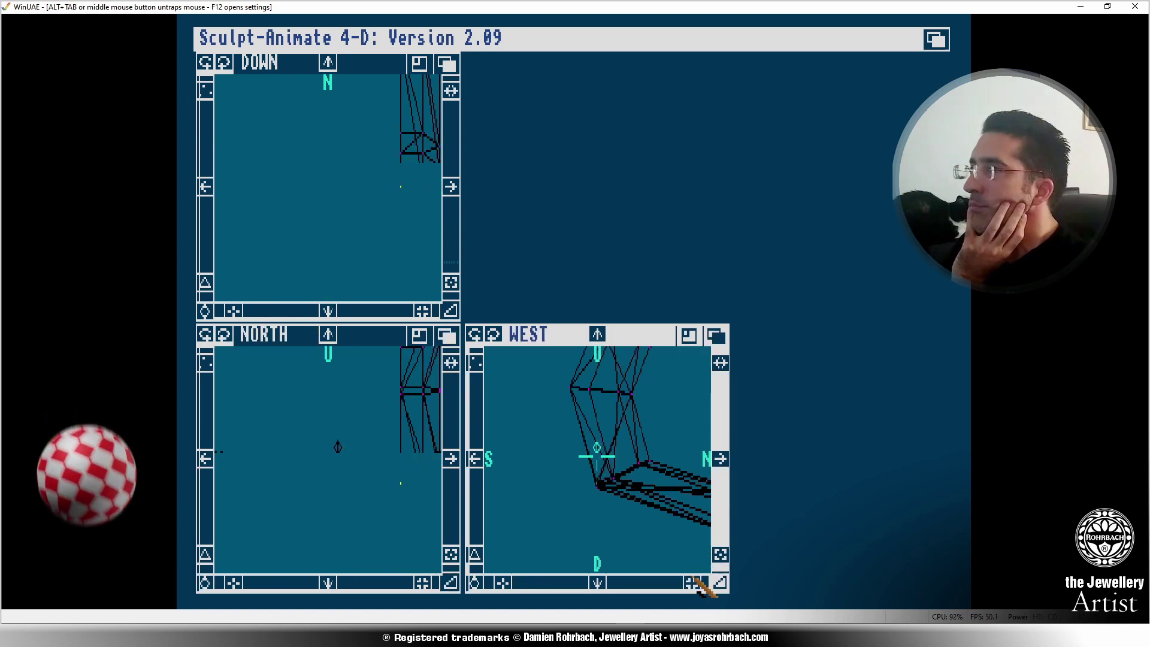
{"action": "left_click", "coordinate": [721, 552]}
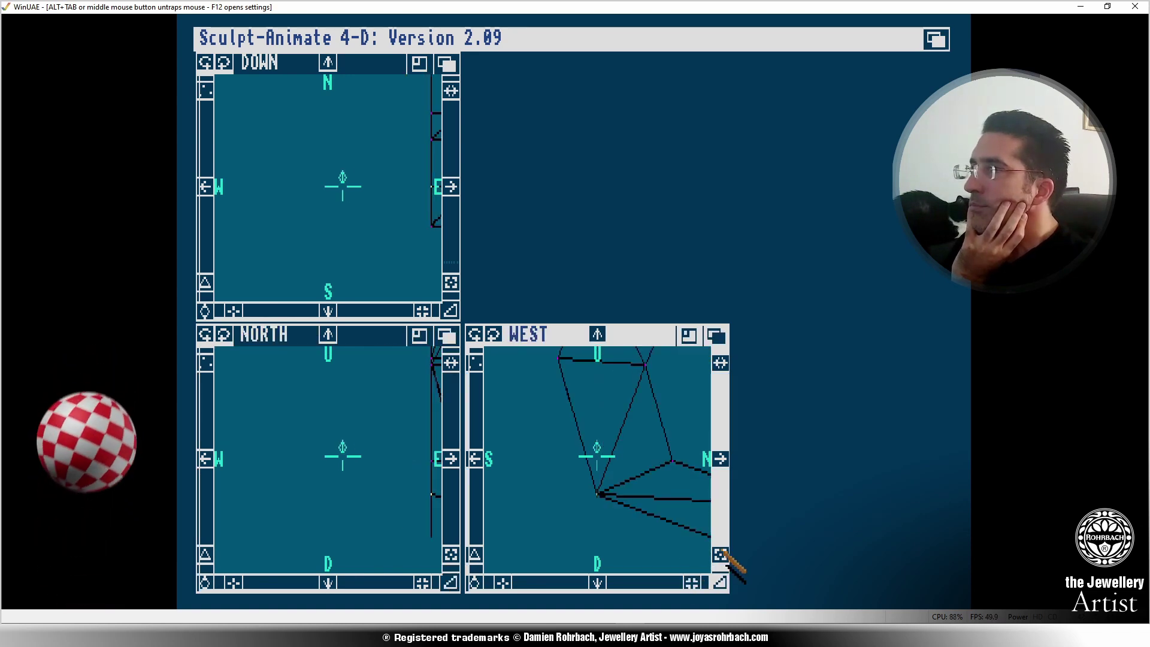
{"action": "left_click", "coordinate": [449, 458]}
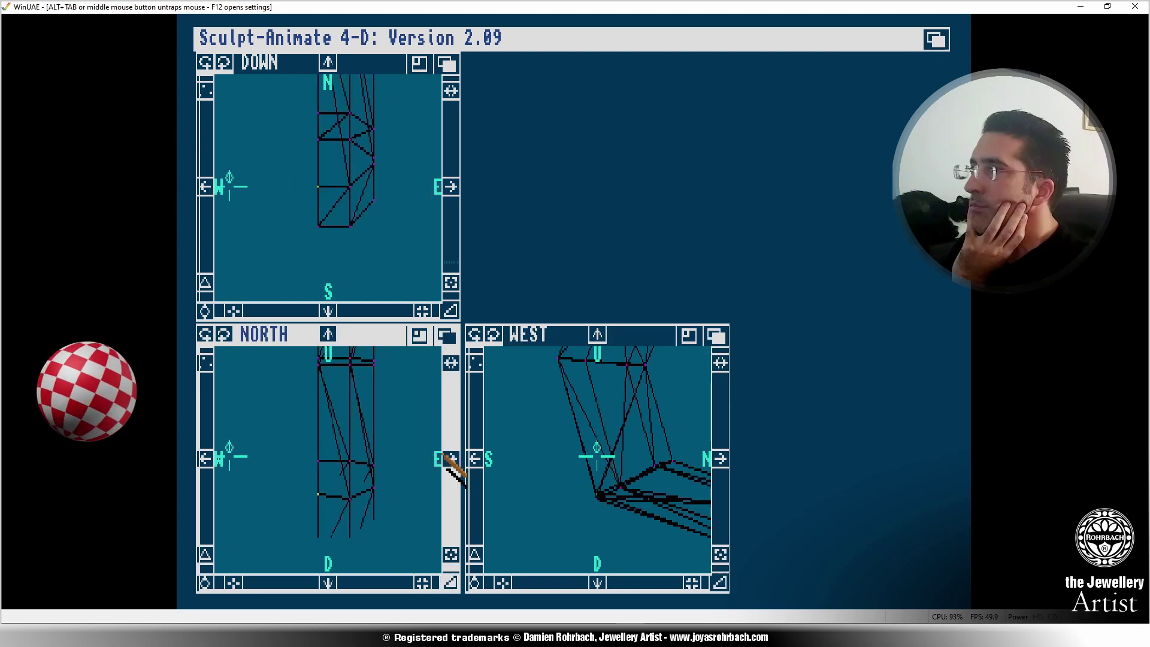
{"action": "left_click", "coordinate": [616, 458]}
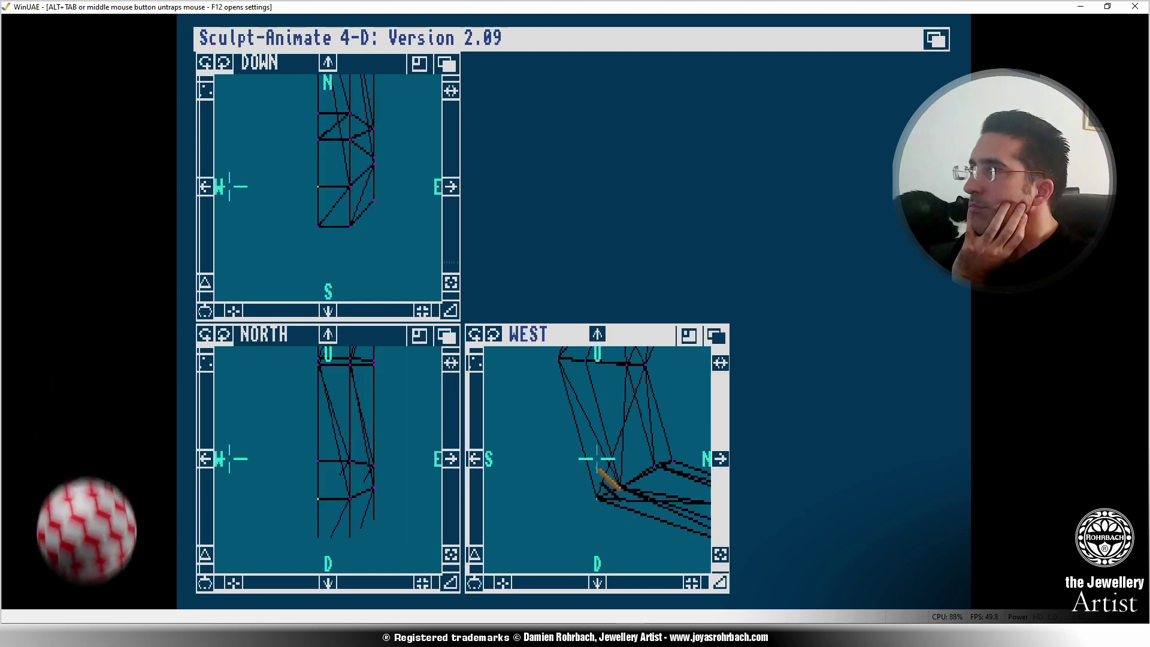
{"action": "left_click", "coordinate": [552, 474]}
{"action": "left_click", "coordinate": [595, 497]}
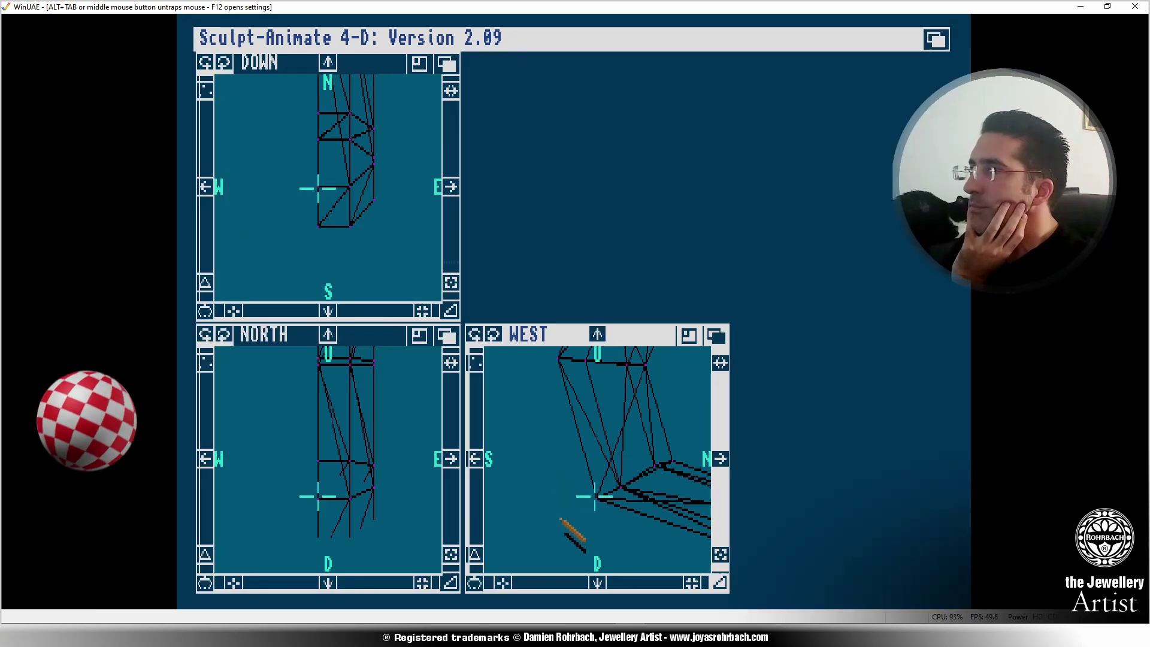
Try to select the east-side vertices around the back curve with the box-shaped selection brush.
{"action": "left_click", "coordinate": [722, 554]}
{"action": "left_click", "coordinate": [722, 554]}
{"action": "left_click", "coordinate": [721, 555]}
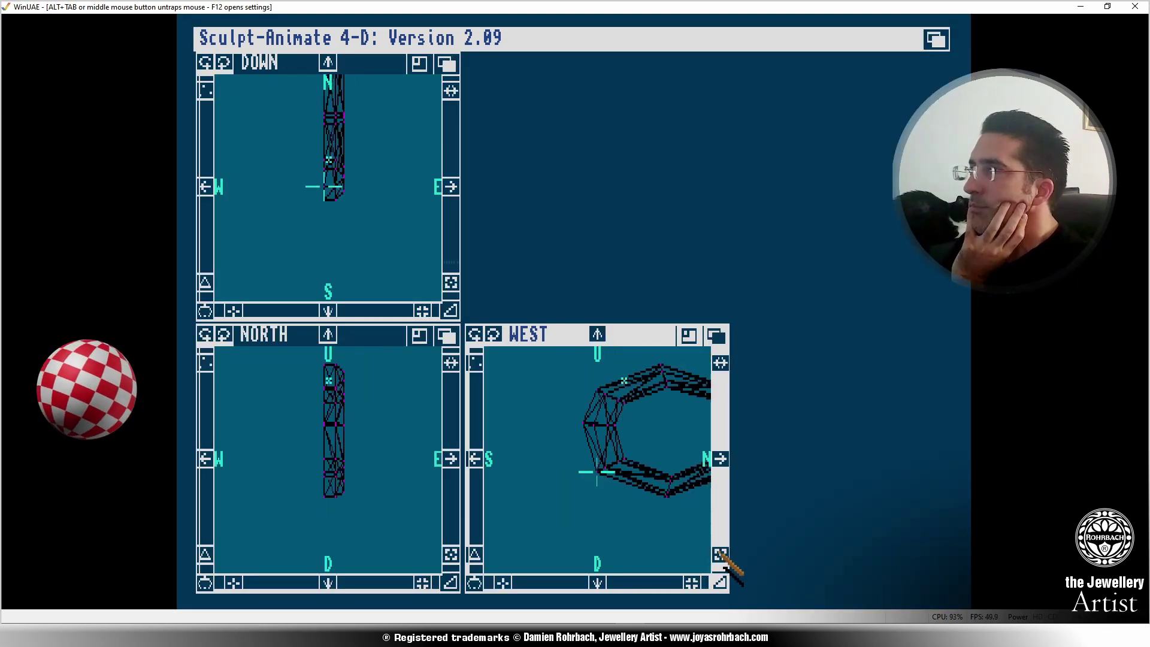
{"action": "left_click", "coordinate": [721, 554]}
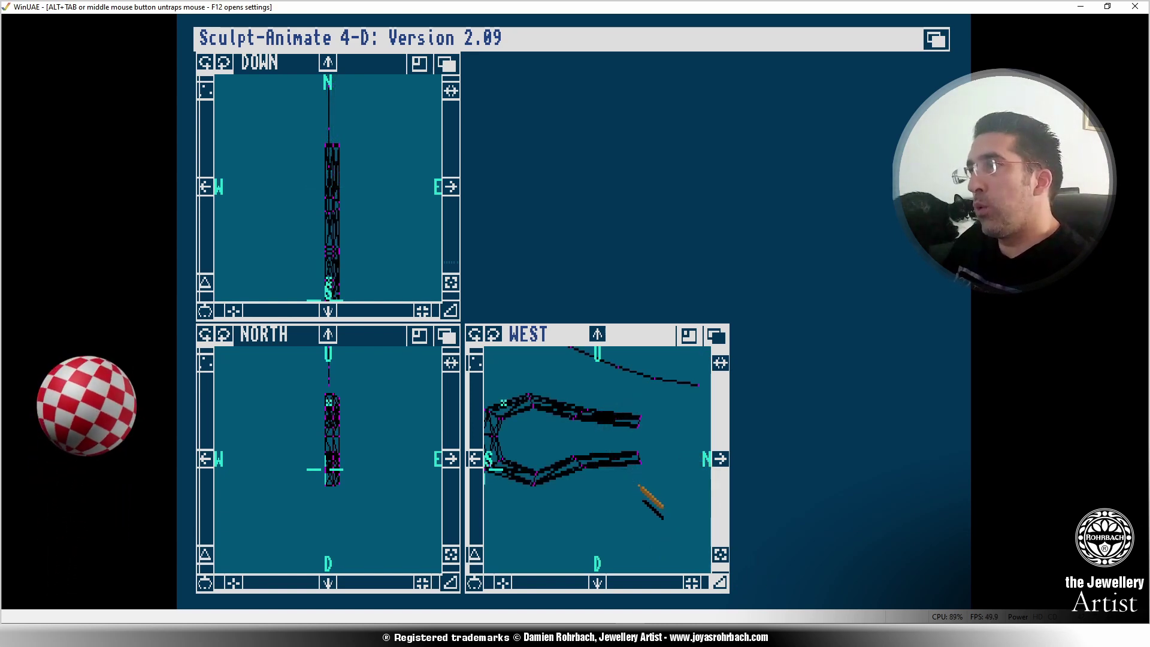
{"action": "left_click", "coordinate": [473, 459]}
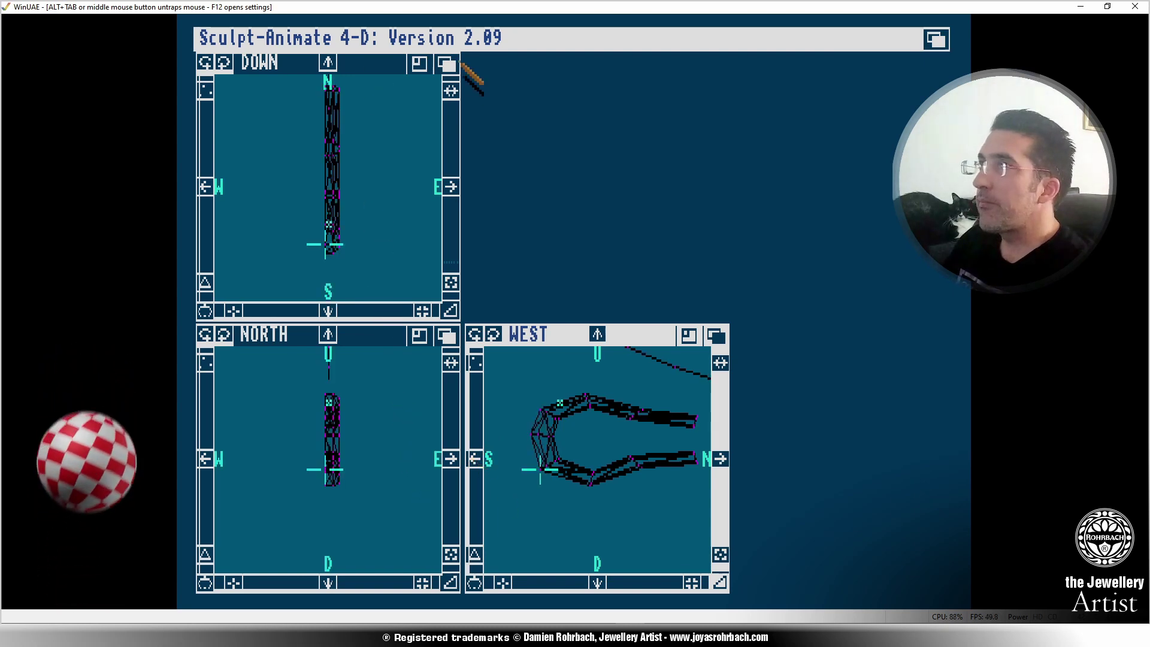
{"action": "left_click", "coordinate": [372, 421]}
{"action": "right_click_drag", "start_coordinate": [392, 36], "coordinate": [389, 60]}
{"action": "left_click", "coordinate": [356, 405]}
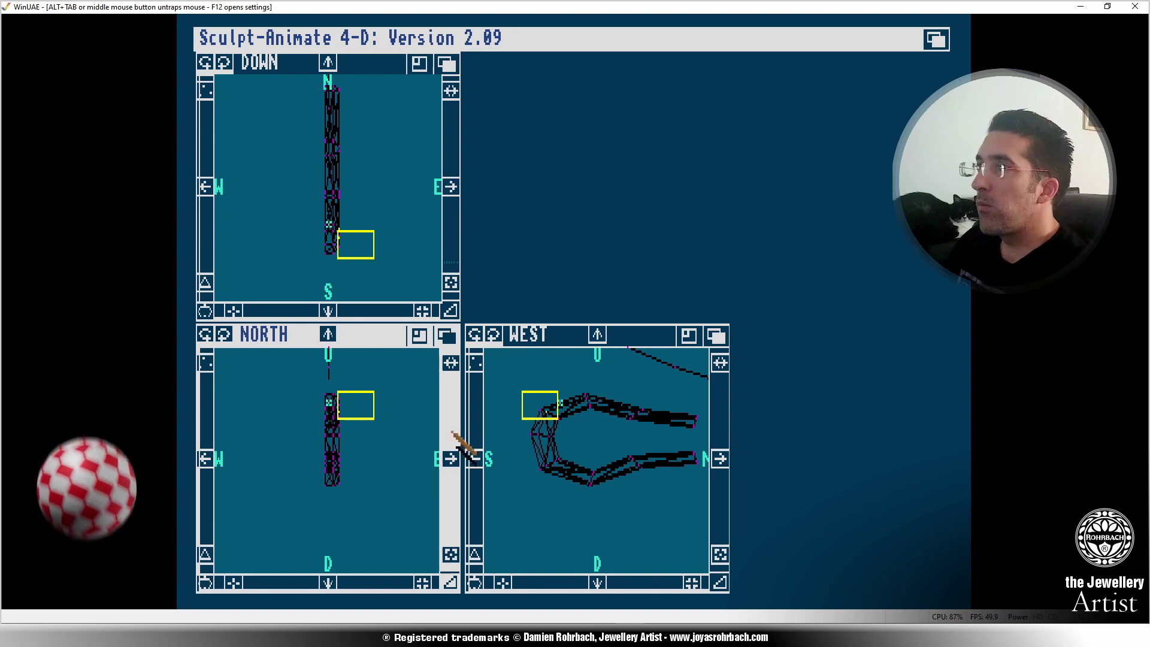
{"action": "left_click", "coordinate": [577, 432]}
{"action": "left_click", "coordinate": [540, 429]}
{"action": "left_click", "coordinate": [567, 405]}
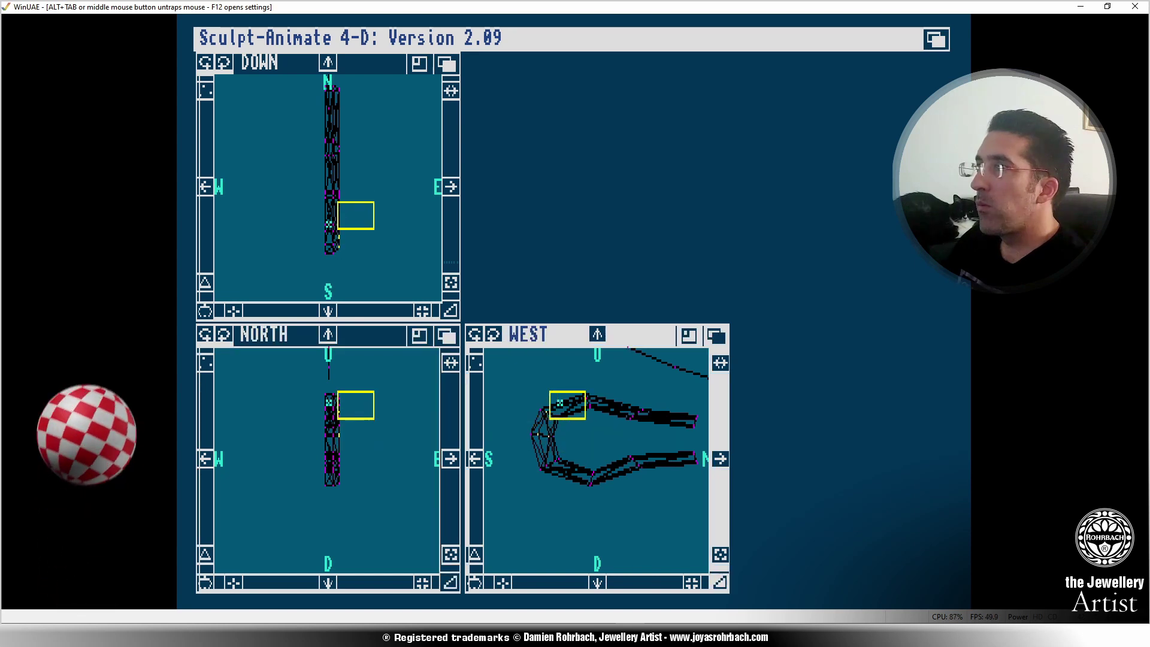
{"action": "mouse_move", "coordinate": [567, 405]}
{"action": "left_mouse_down"}
{"action": "mouse_move", "coordinate": [673, 419]}
{"action": "mouse_move", "coordinate": [657, 461]}
{"action": "mouse_move", "coordinate": [536, 464]}
{"action": "mouse_move", "coordinate": [575, 488]}
{"action": "left_mouse_up"}
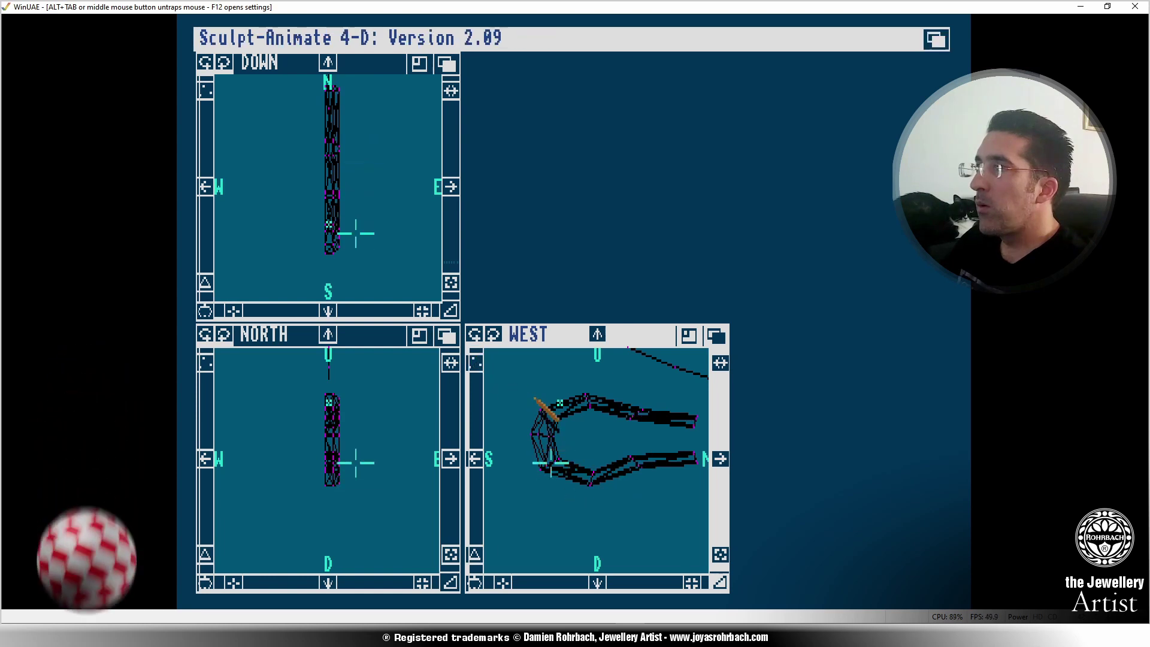
{"action": "left_click", "coordinate": [552, 395]}
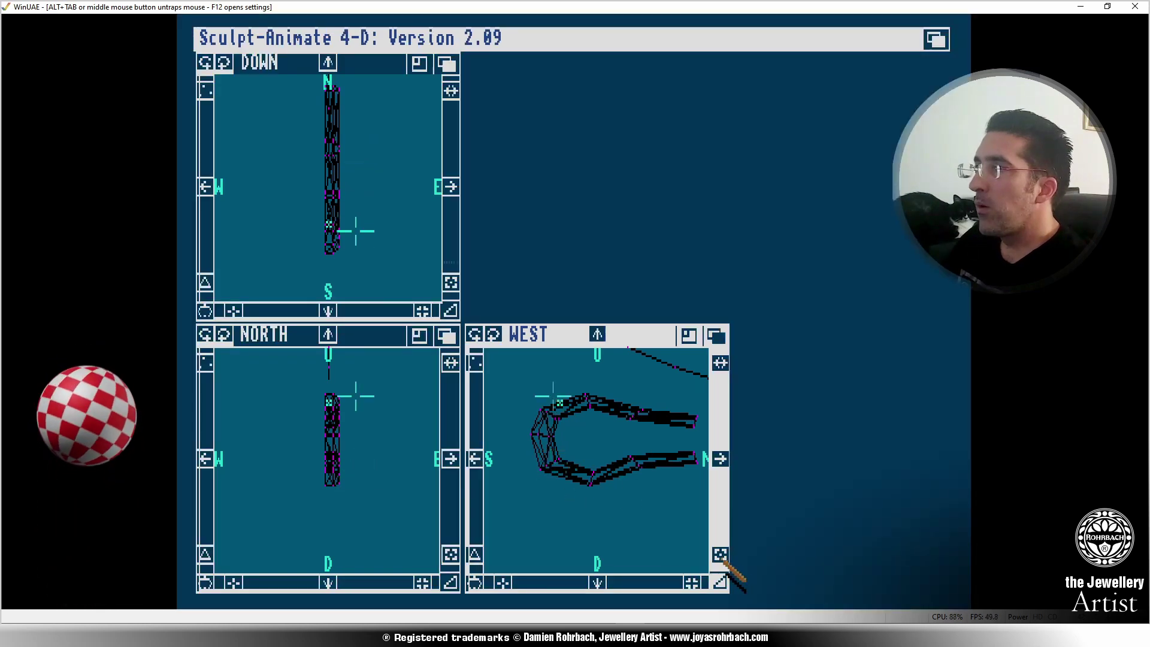
Try moving the east-side outer vertex at the upper bend slightly north and up.
{"action": "left_click", "coordinate": [692, 582]}
{"action": "left_click", "coordinate": [691, 582]}
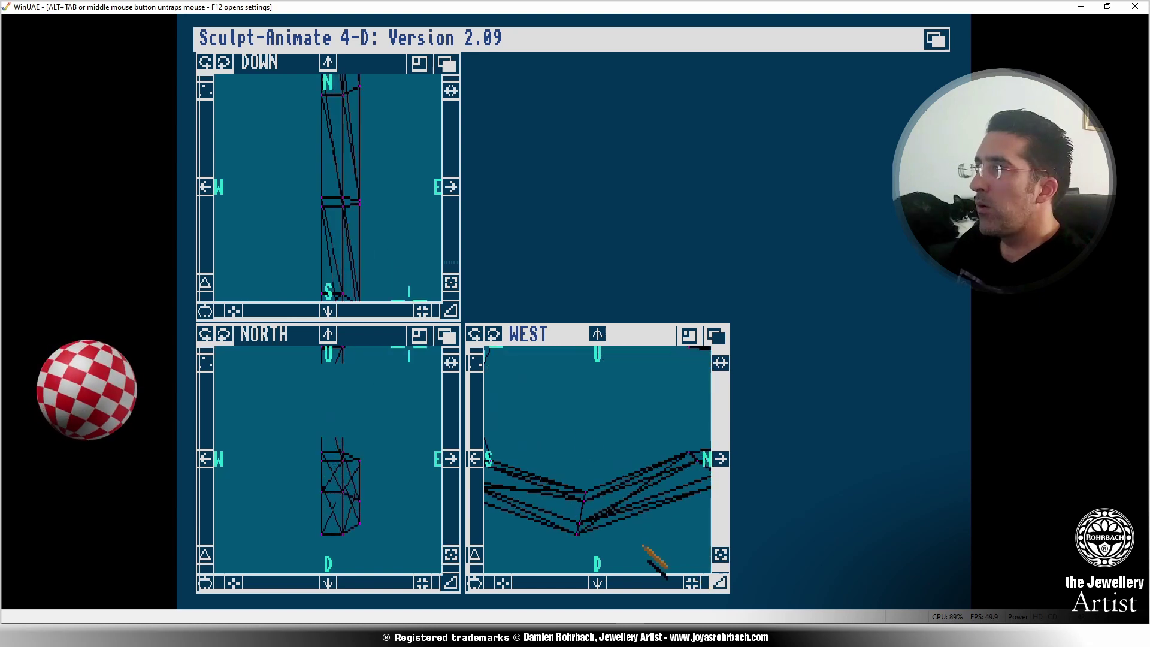
{"action": "left_click", "coordinate": [596, 334]}
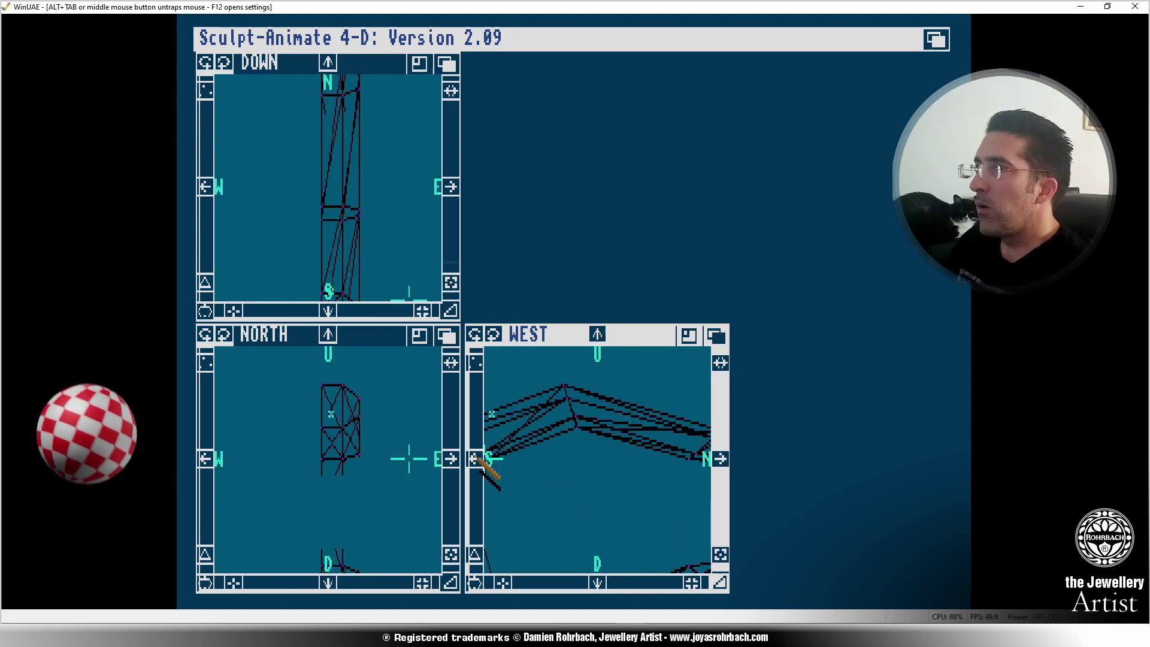
{"action": "left_click", "coordinate": [475, 459]}
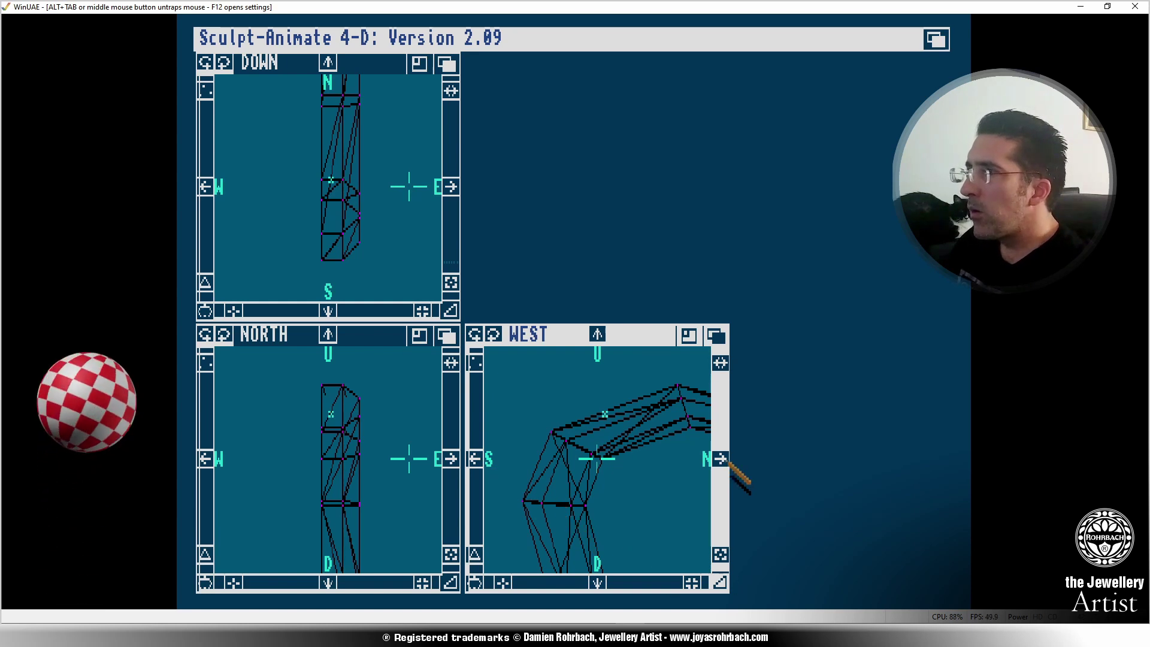
{"action": "left_click", "coordinate": [727, 459]}
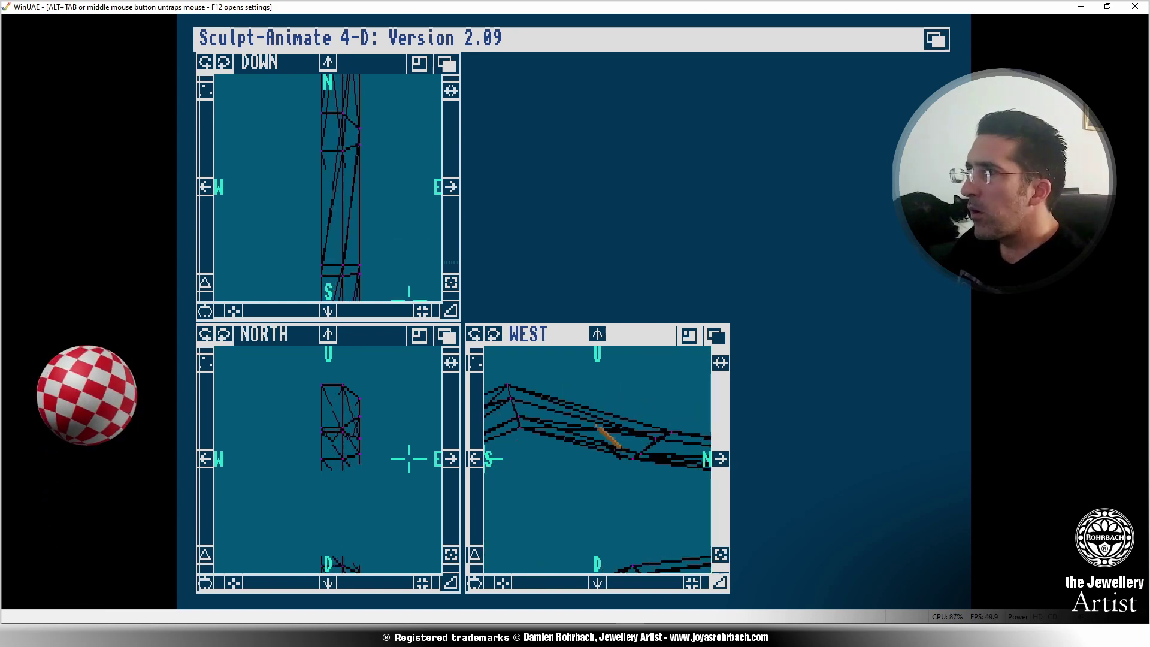
{"action": "left_click", "coordinate": [577, 380]}
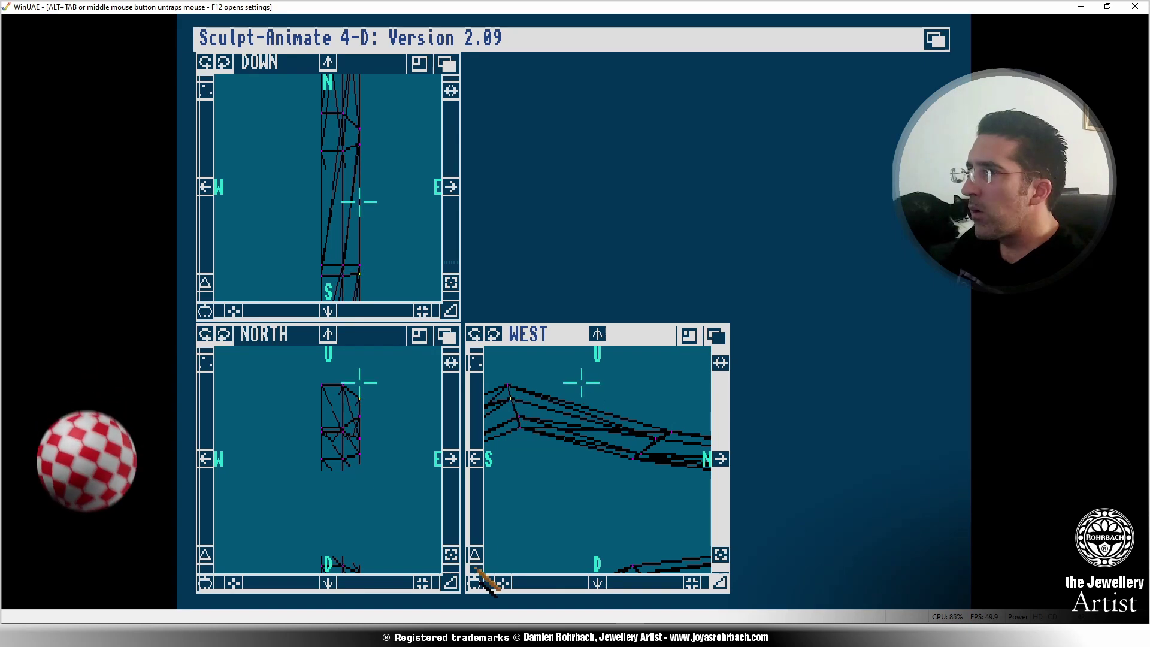
{"action": "left_click", "coordinate": [475, 582]}
{"action": "left_click", "coordinate": [581, 376]}
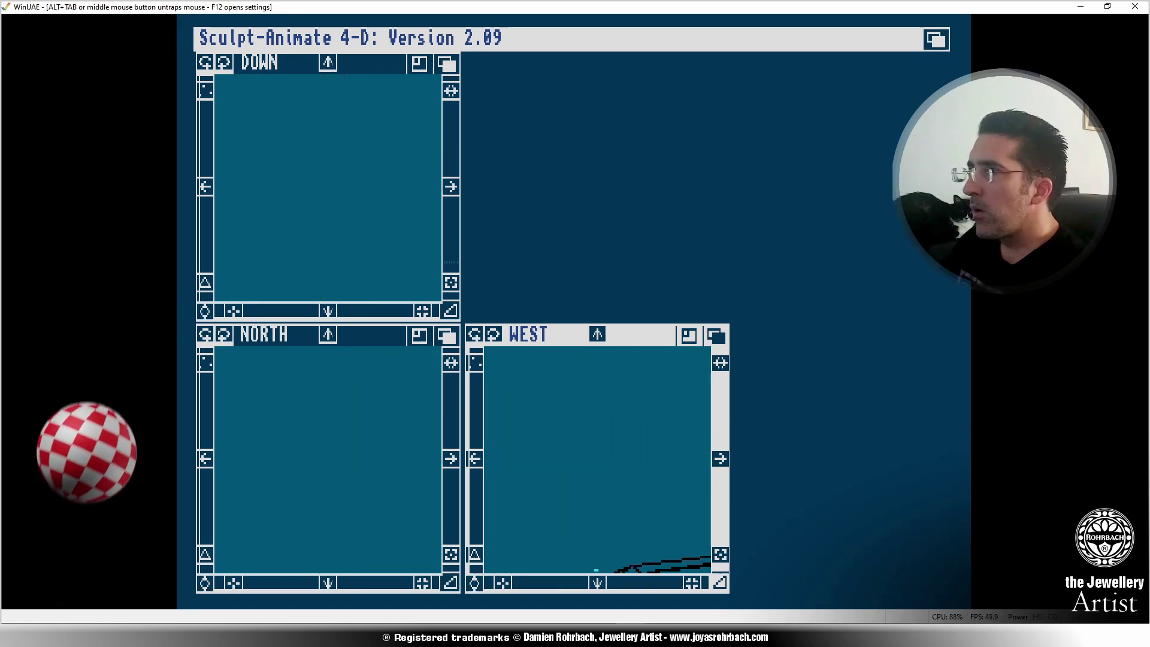
{"action": "left_click", "coordinate": [584, 378]}
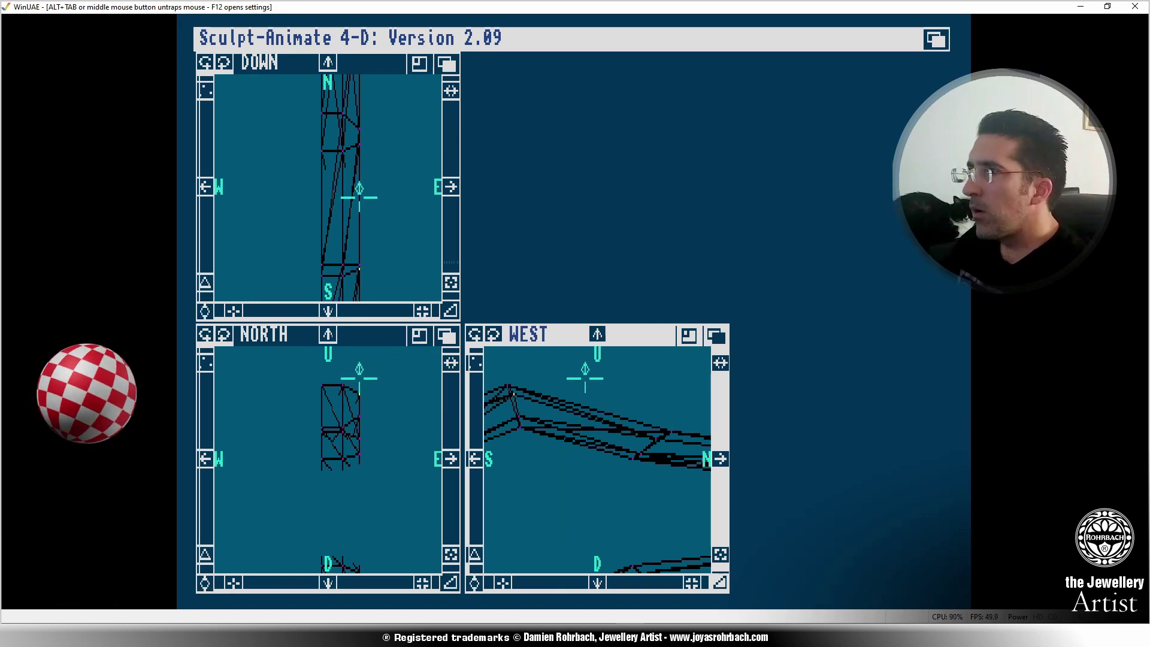
Reselect the east-side outer vertex at the upper bend and move it slightly up and south onto the cross-section line.
{"action": "left_click", "coordinate": [597, 334]}
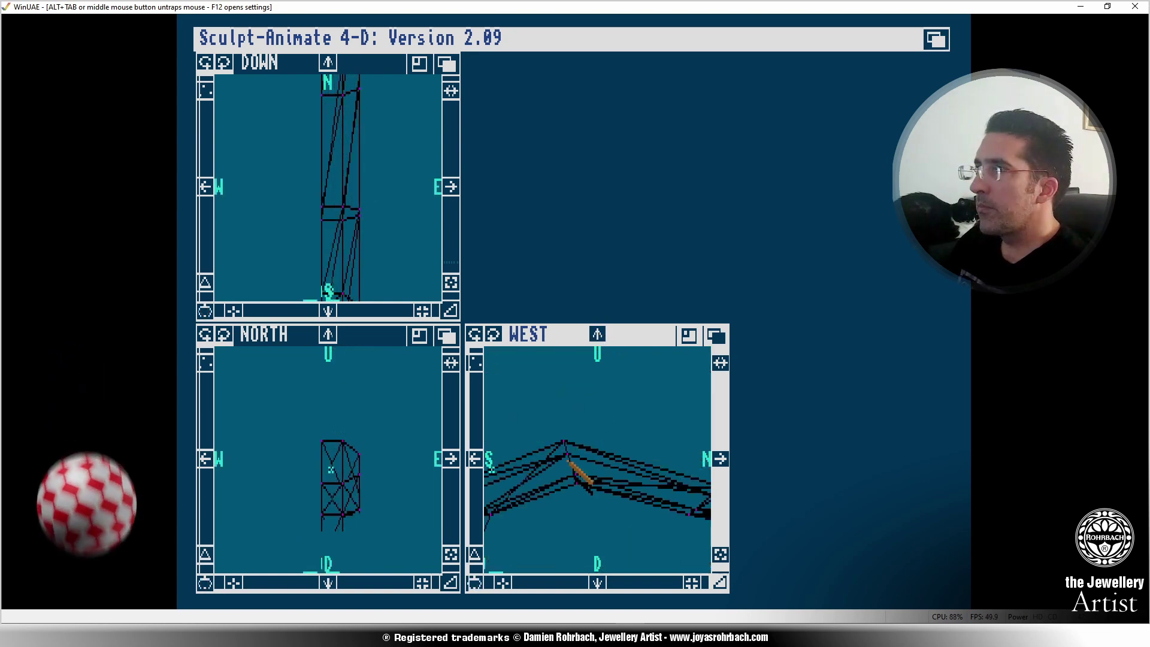
{"action": "left_click", "coordinate": [579, 393]}
{"action": "left_click", "coordinate": [474, 583]}
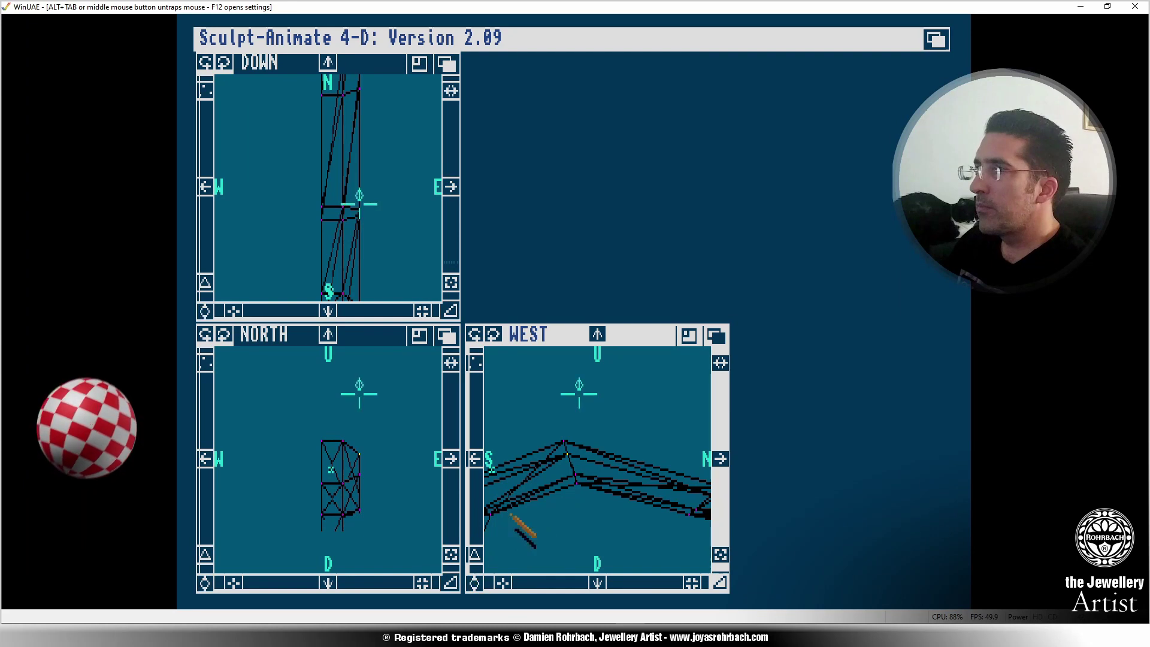
{"action": "left_click", "coordinate": [576, 378]}
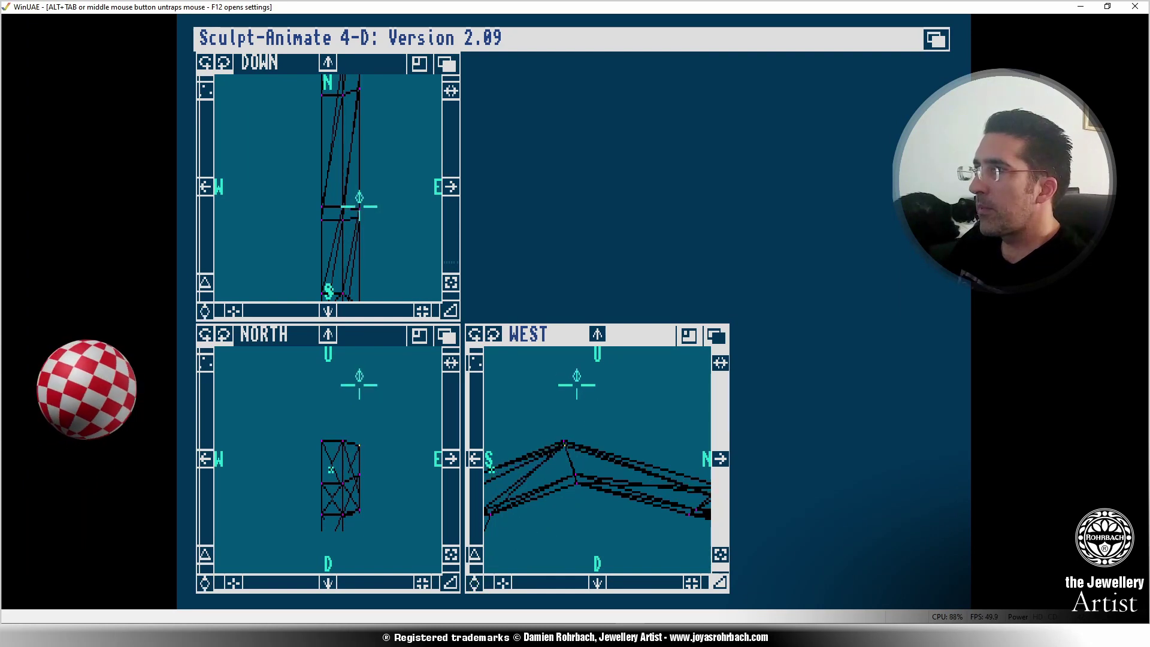
{"action": "left_click", "coordinate": [576, 391]}
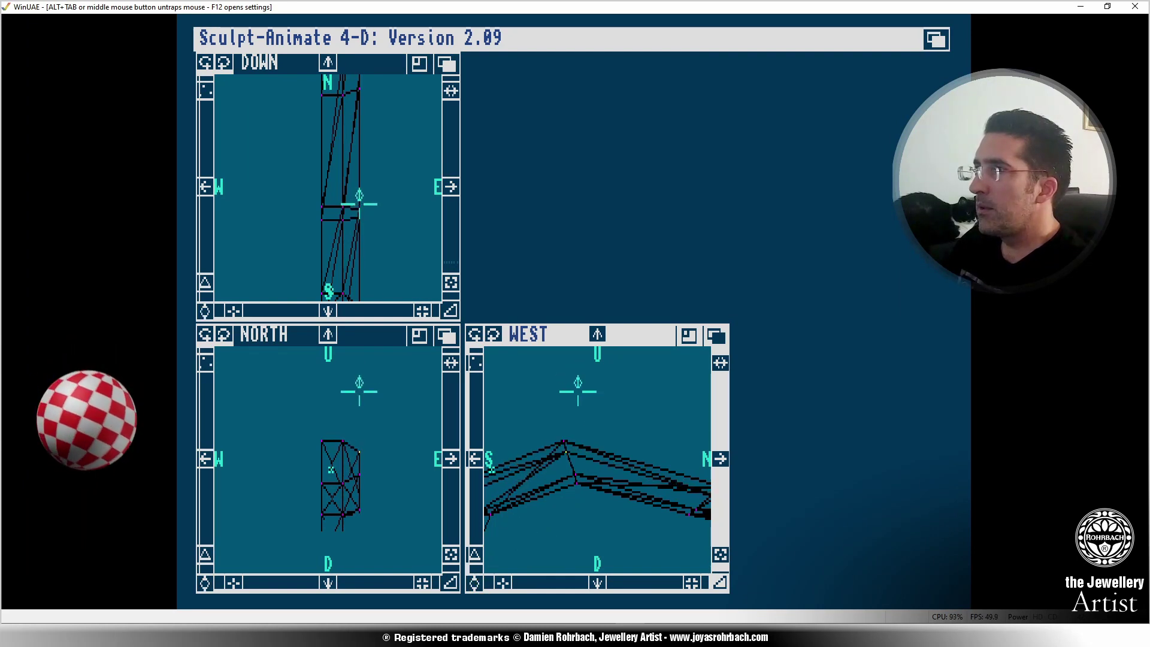
Nudge the east-side outer vertex at the upper bend slightly north and up in the West view, and release it.
{"action": "left_click", "coordinate": [580, 389]}
{"action": "left_click", "coordinate": [579, 389]}
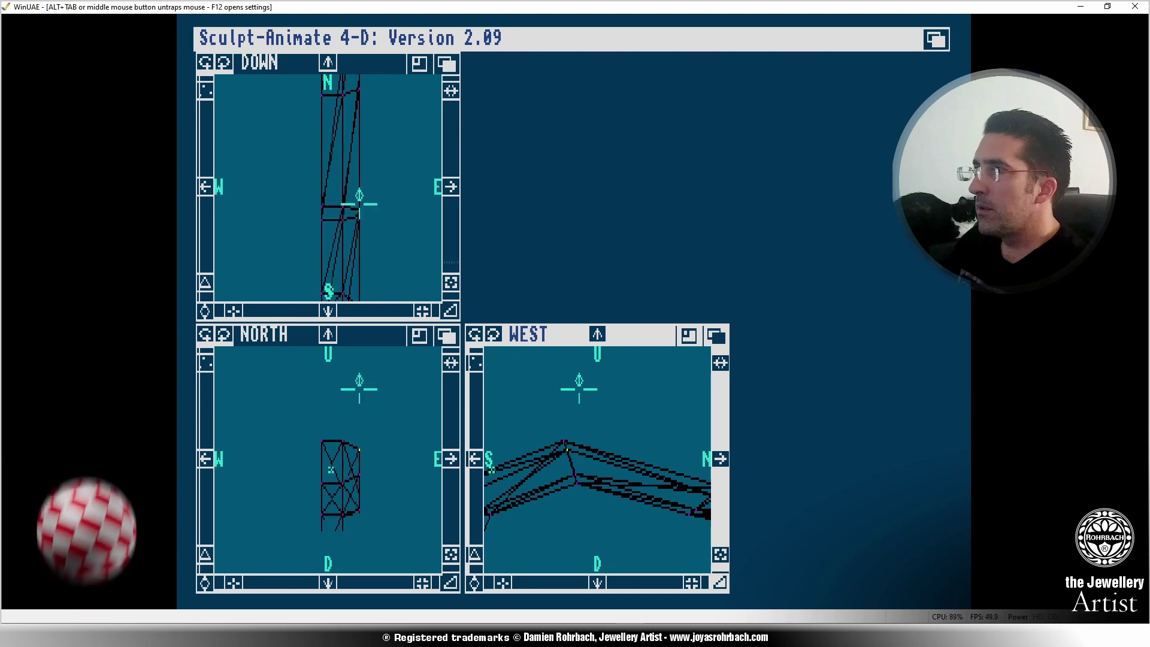
{"action": "key", "text": "g"}
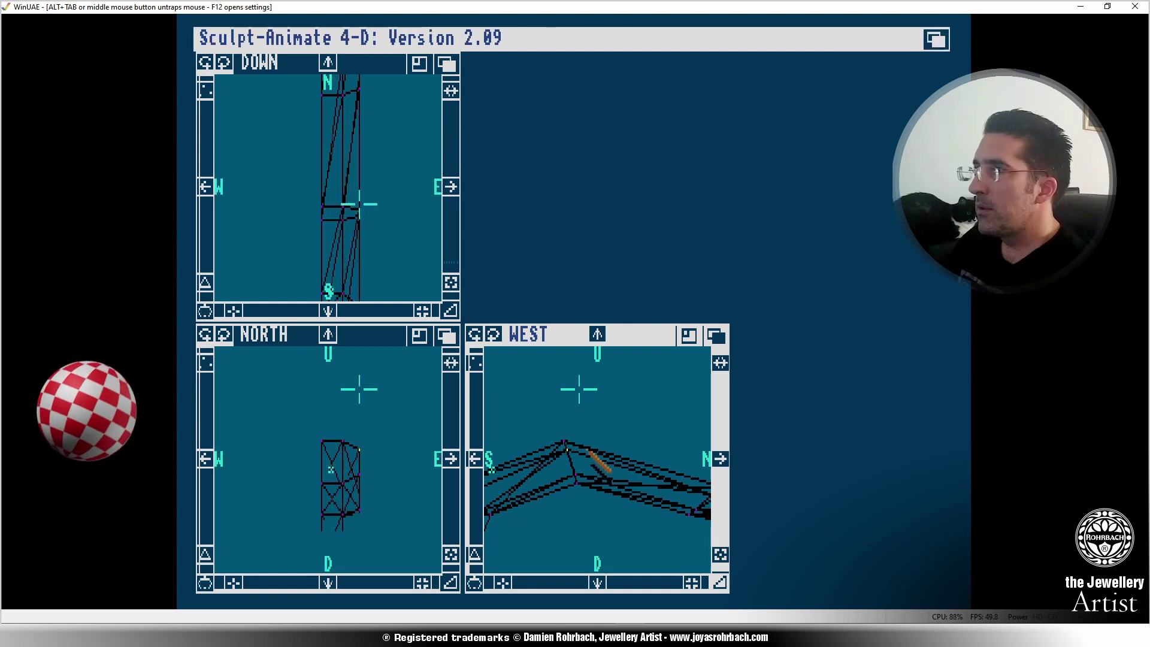
Move the east-side outer vertex at the upper arm's next cross-section slightly north onto the section line, and deselect it.
{"action": "left_click", "coordinate": [721, 455]}
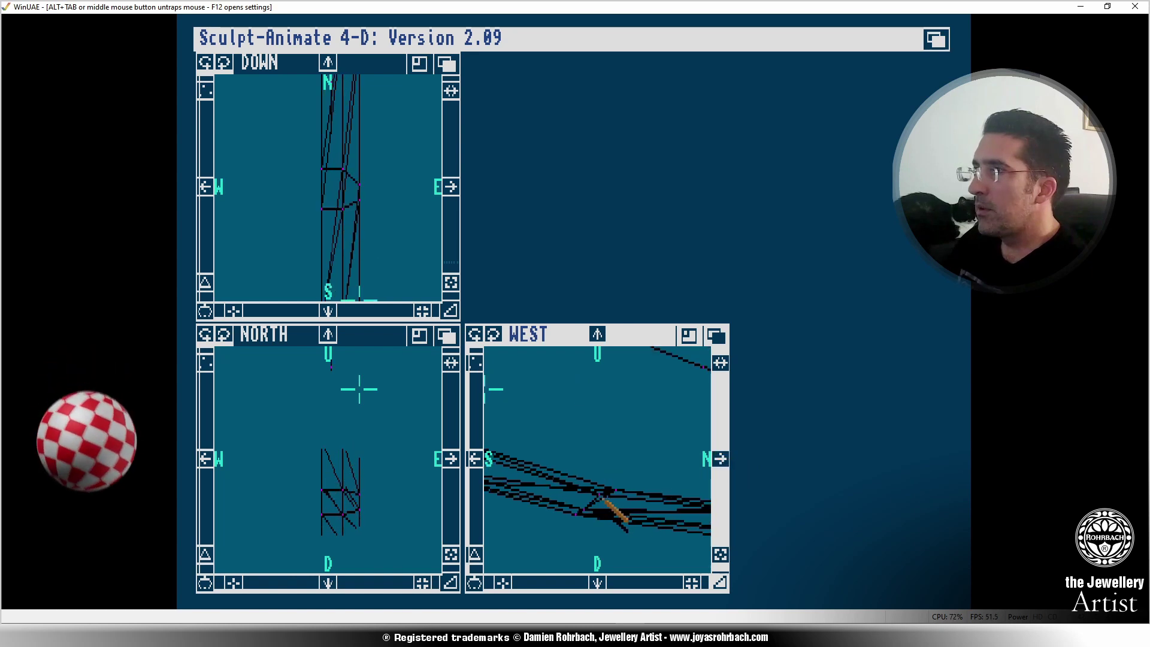
{"action": "left_click", "coordinate": [597, 497]}
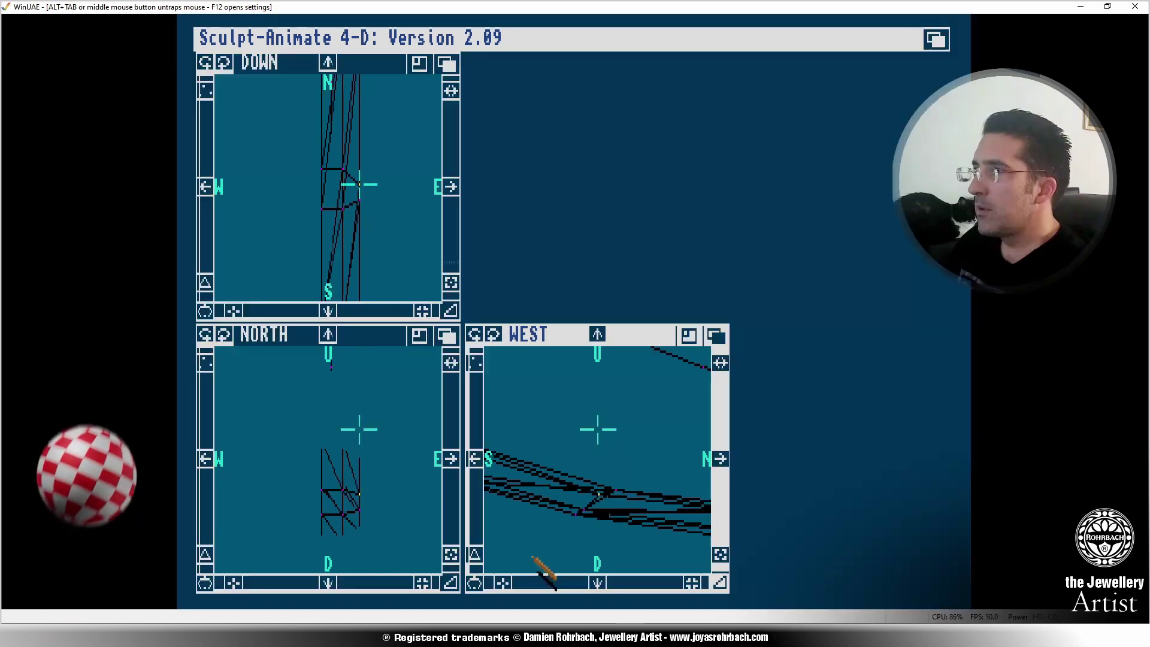
{"action": "left_click", "coordinate": [609, 427]}
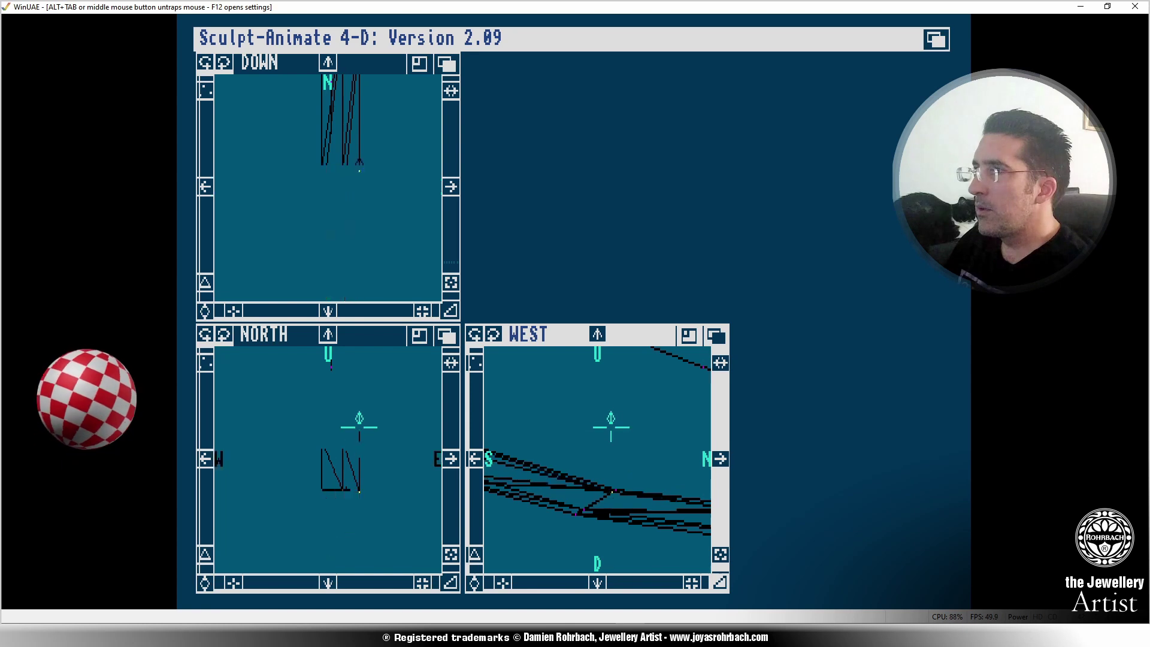
{"action": "left_click", "coordinate": [606, 431]}
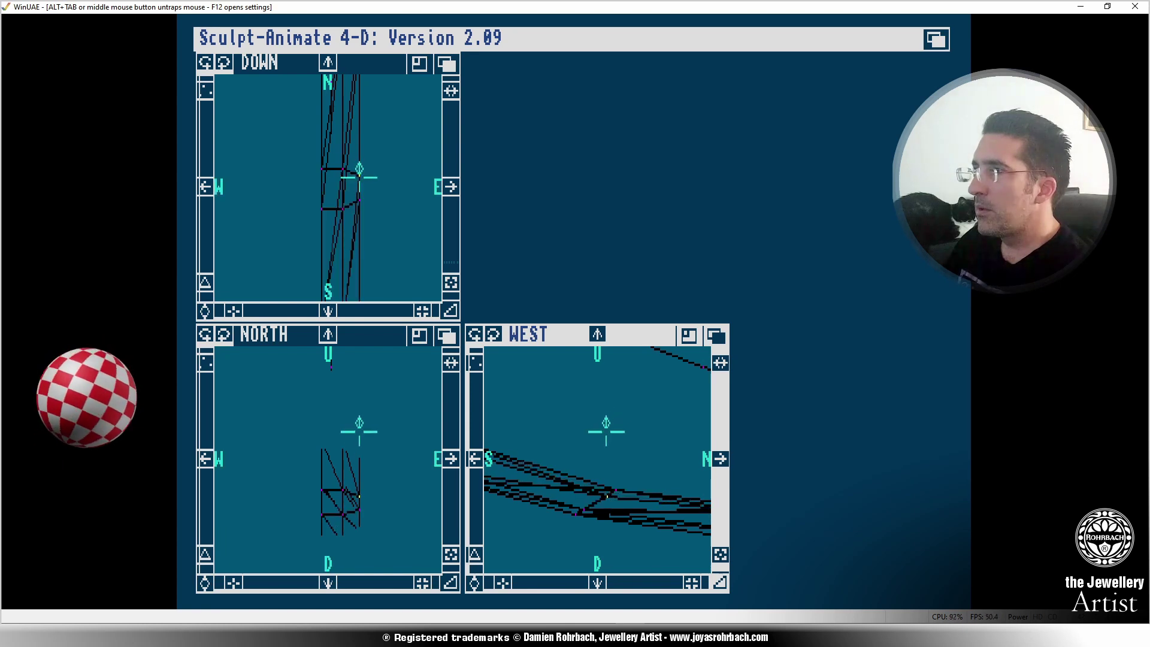
{"action": "right_click", "coordinate": [607, 432]}
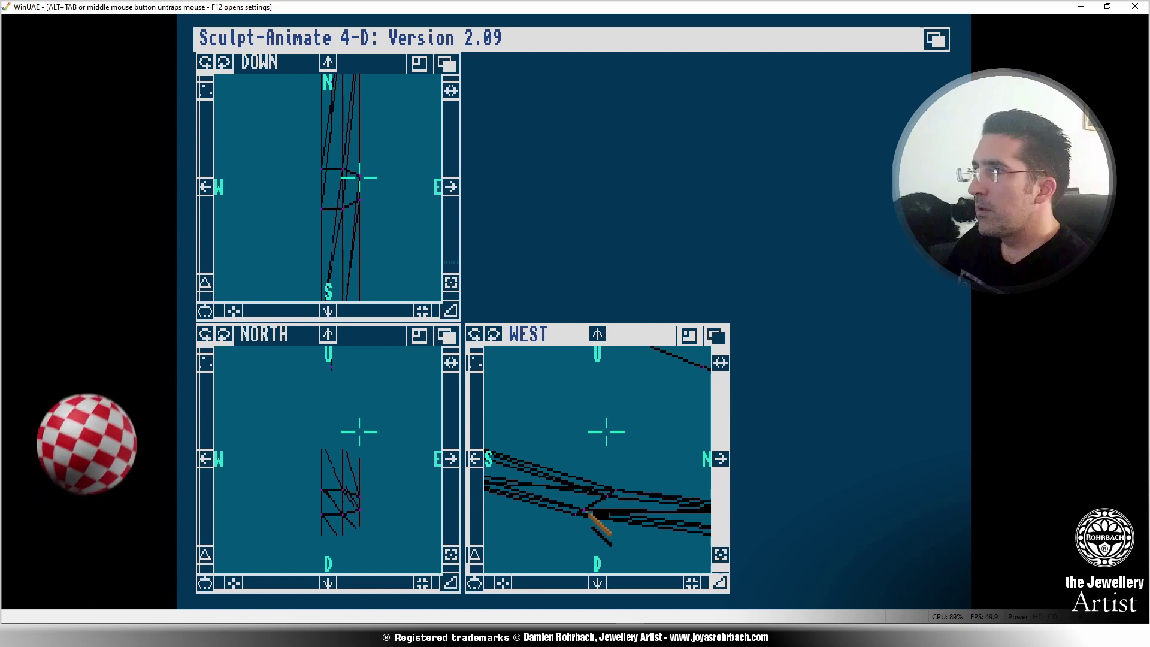
Select all east-side vertices around the whole contour with the box-shaped selection brush.
{"action": "left_click", "coordinate": [721, 462]}
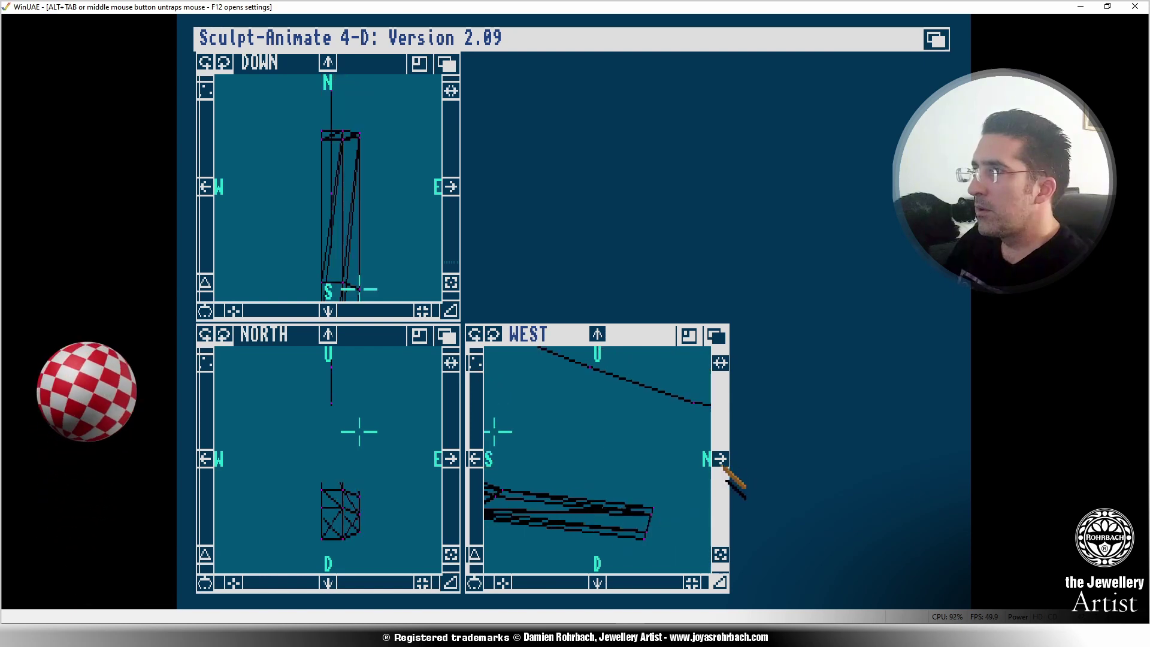
{"action": "left_click", "coordinate": [721, 553]}
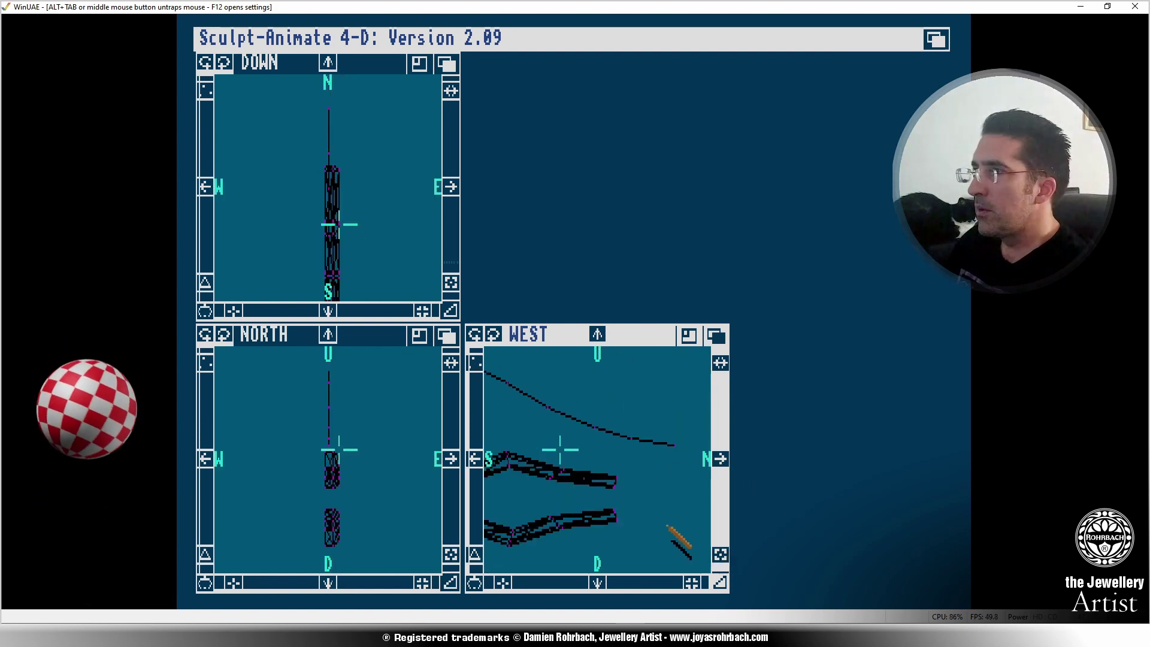
{"action": "left_click", "coordinate": [474, 458]}
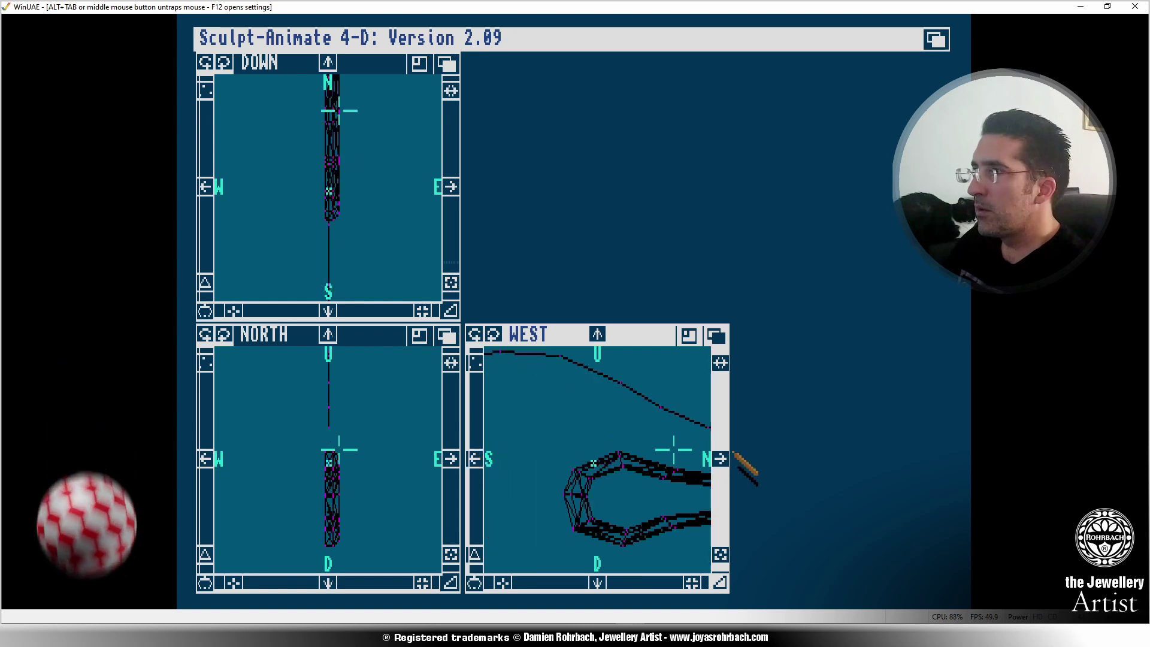
{"action": "left_click", "coordinate": [720, 459]}
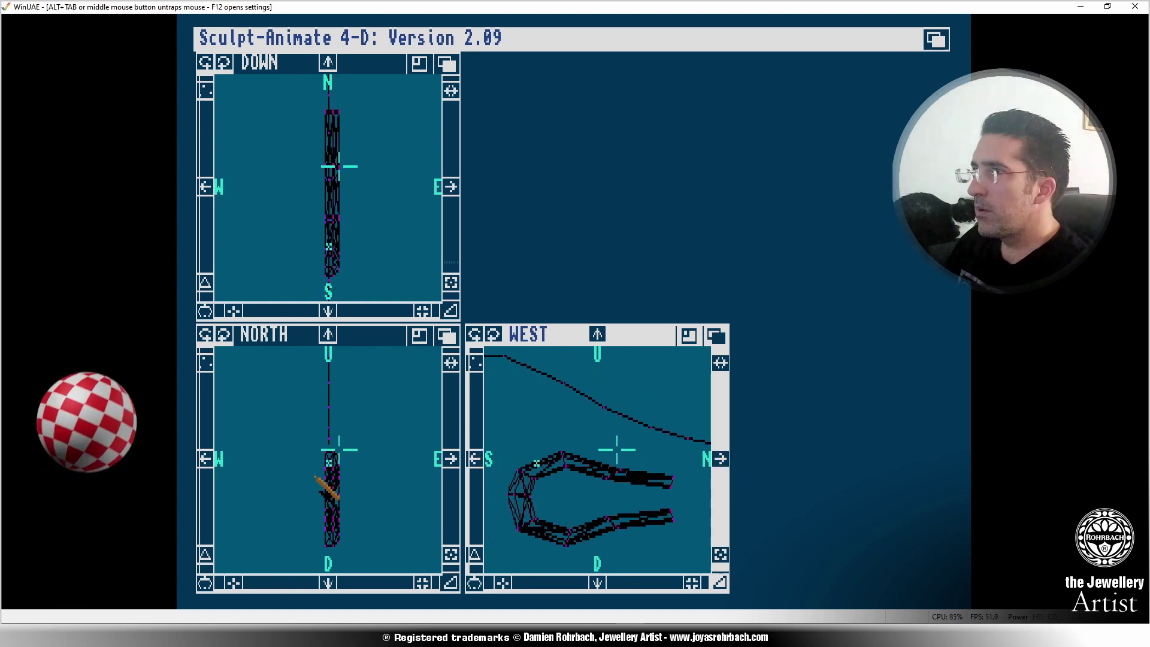
{"action": "left_click", "coordinate": [385, 425]}
{"action": "right_click_drag", "start_coordinate": [332, 45], "coordinate": [383, 60]}
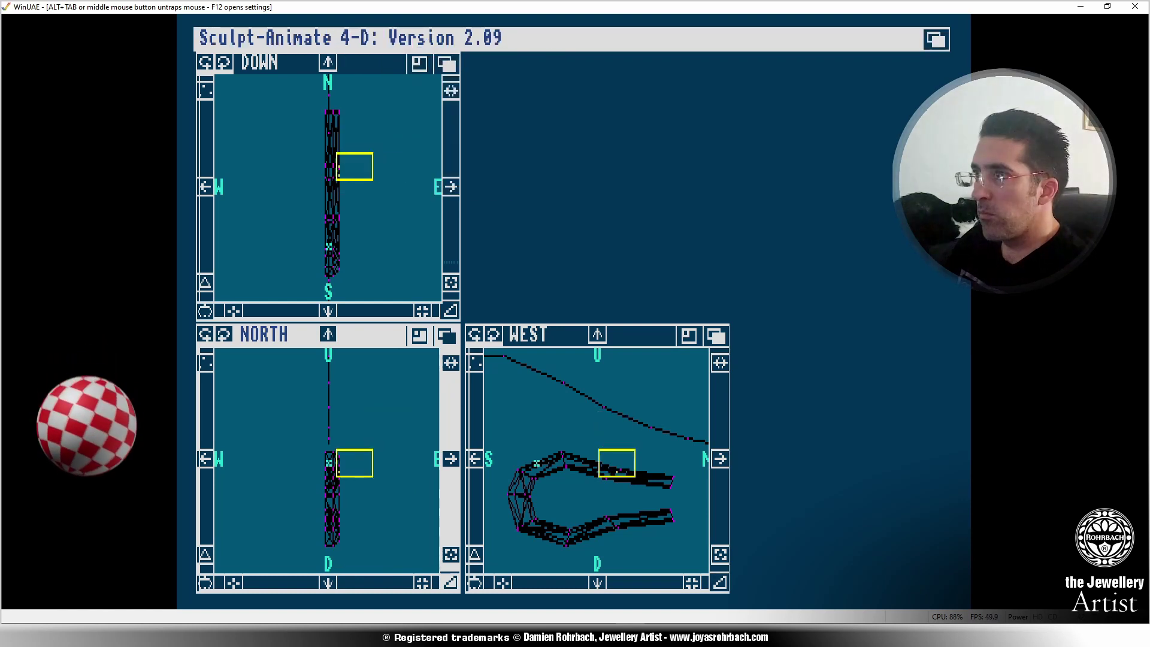
{"action": "mouse_move", "coordinate": [552, 464]}
{"action": "left_mouse_down"}
{"action": "mouse_move", "coordinate": [531, 481]}
{"action": "mouse_move", "coordinate": [522, 516]}
{"action": "mouse_move", "coordinate": [567, 531]}
{"action": "mouse_move", "coordinate": [668, 518]}
{"action": "mouse_move", "coordinate": [683, 477]}
{"action": "mouse_move", "coordinate": [562, 462]}
{"action": "left_mouse_up"}
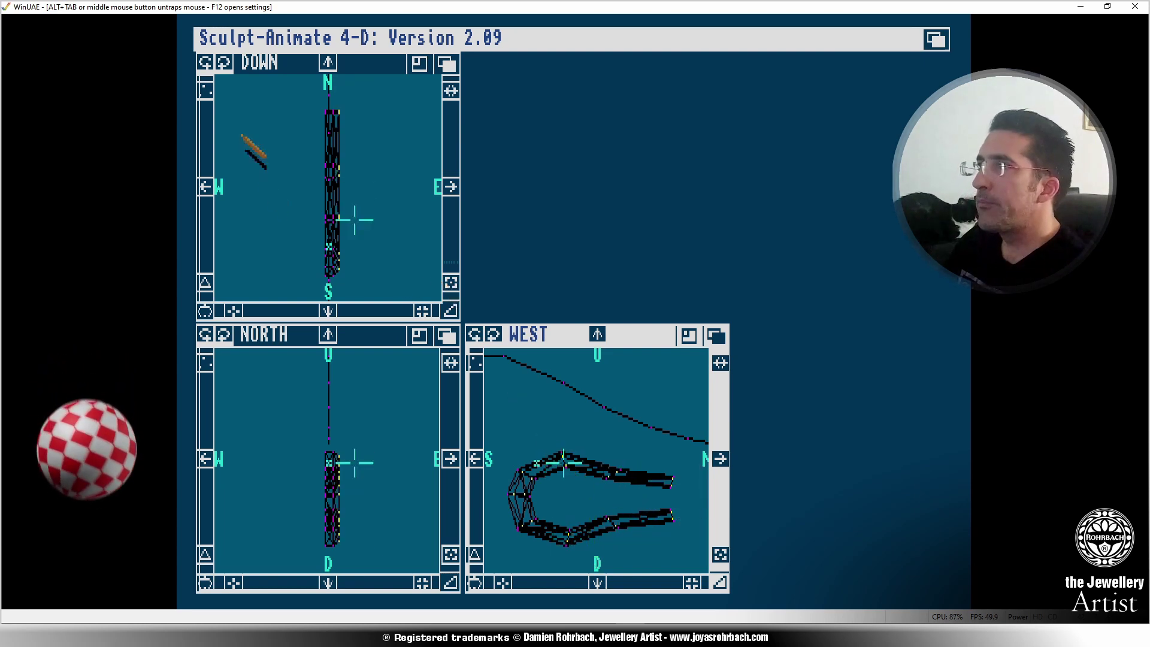
Reflect the selected east-side vertices westward about the vertical plane near the model's west side, forming a mirrored outline.
{"action": "right_click_drag", "start_coordinate": [241, 135], "coordinate": [312, 139]}
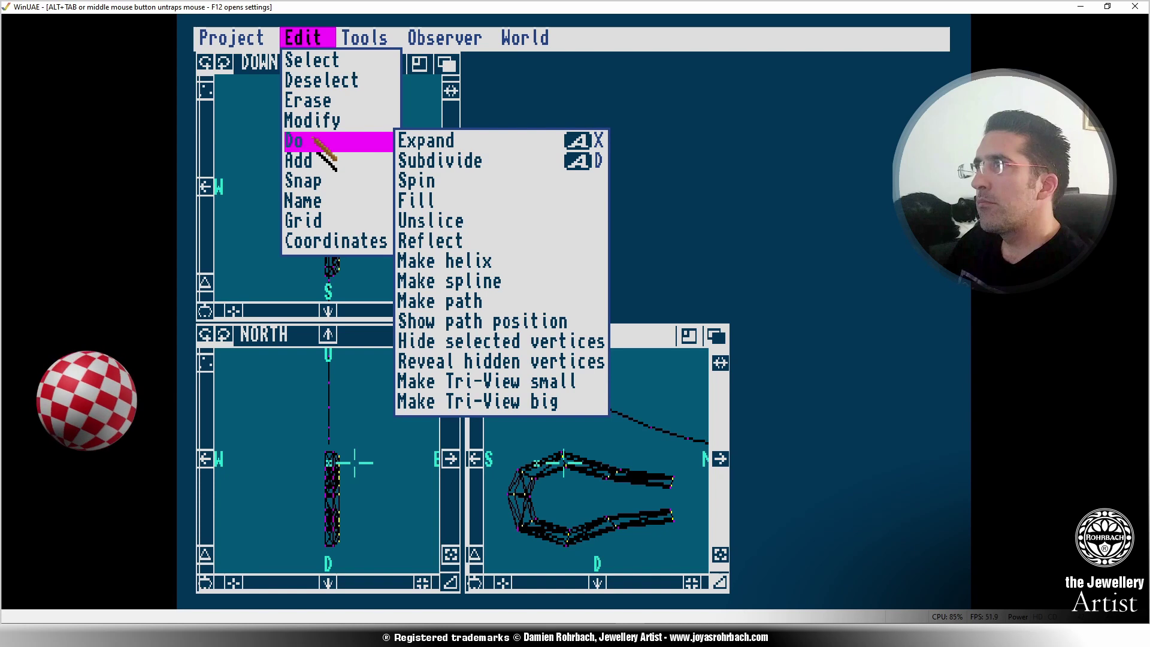
{"action": "mouse_move", "coordinate": [312, 139]}
{"action": "right_mouse_down"}
{"action": "mouse_move", "coordinate": [355, 37]}
{"action": "mouse_move", "coordinate": [363, 44]}
{"action": "right_mouse_up"}
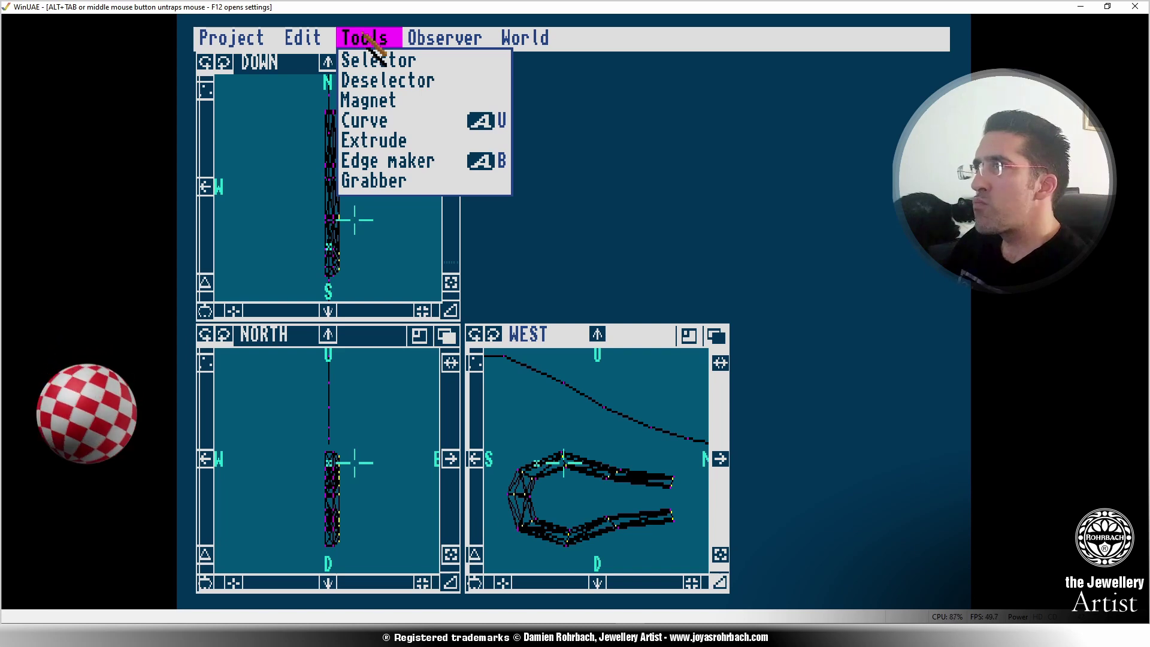
{"action": "right_click_drag", "start_coordinate": [364, 42], "coordinate": [413, 43]}
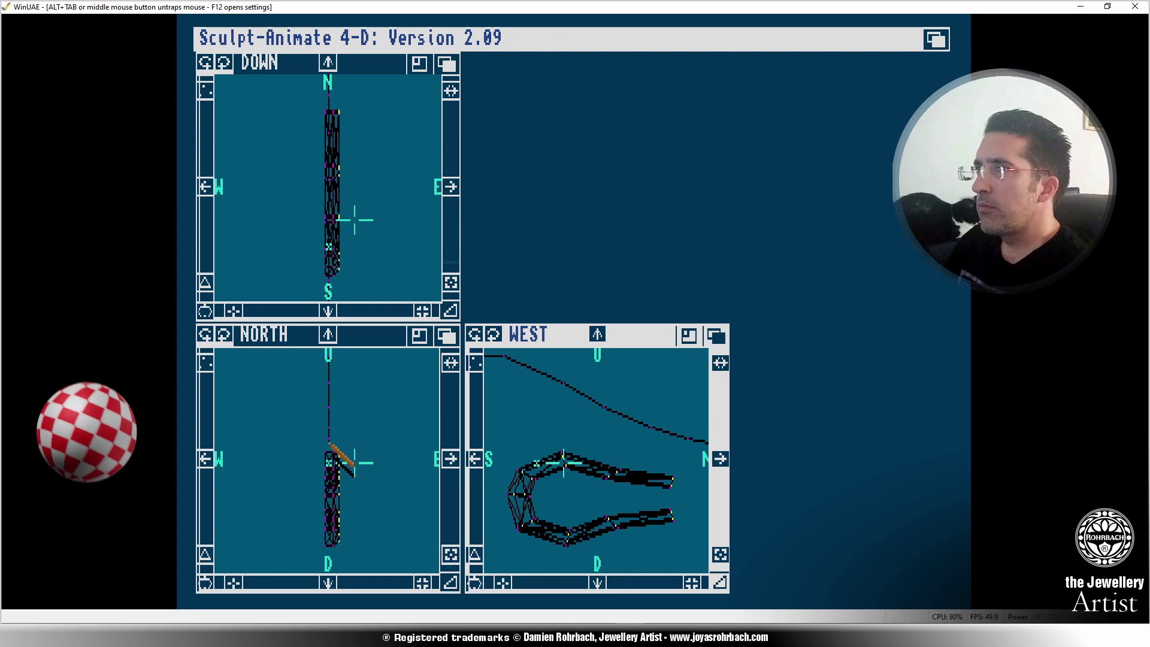
{"action": "left_click", "coordinate": [329, 444]}
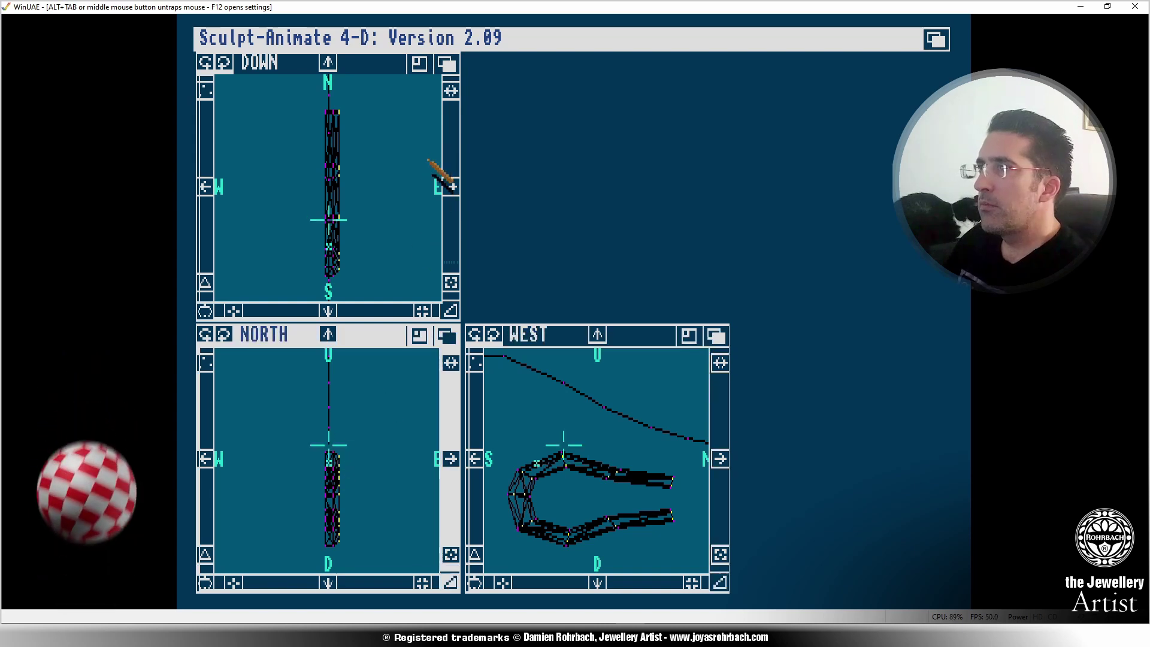
{"action": "right_click_drag", "start_coordinate": [352, 35], "coordinate": [314, 145]}
{"action": "right_click_drag", "start_coordinate": [338, 38], "coordinate": [444, 234]}
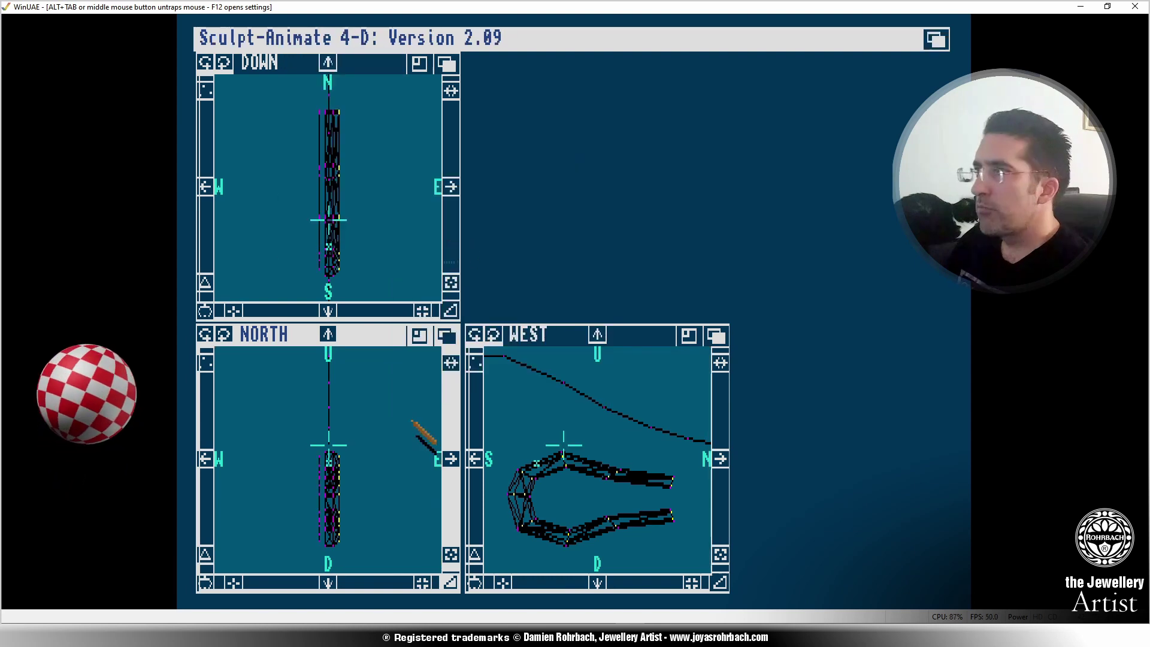
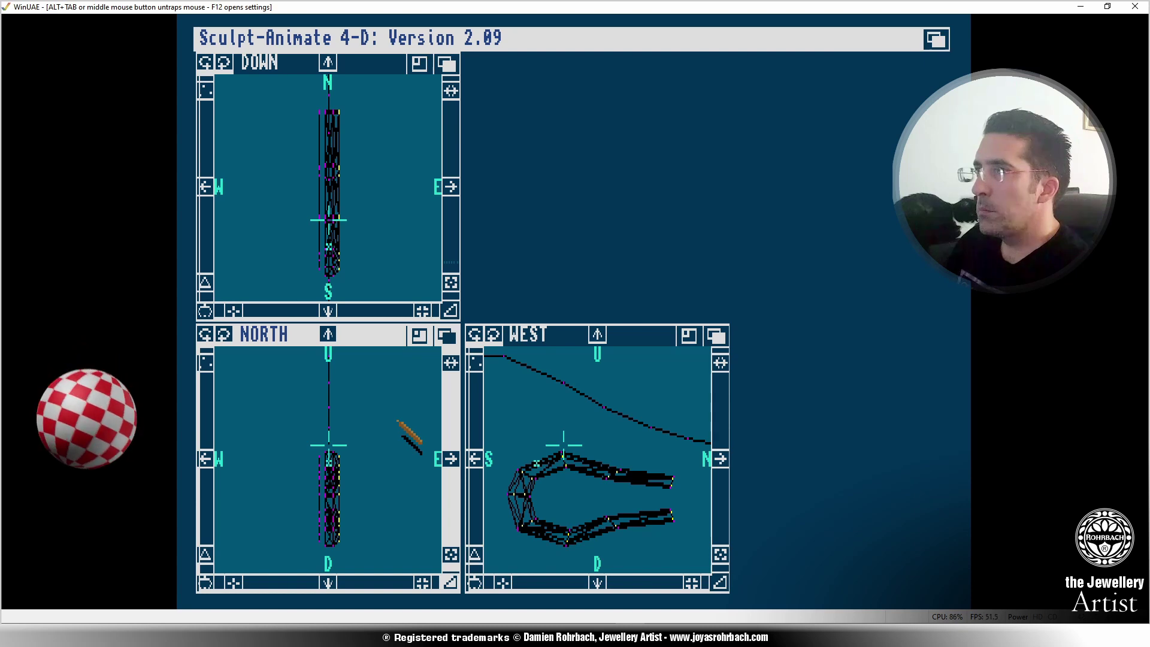
Add the contour's middle vertices to the selection with the box-shaped brush, and hide the selected middle and east-side vertices.
{"action": "right_click_drag", "start_coordinate": [354, 30], "coordinate": [374, 60]}
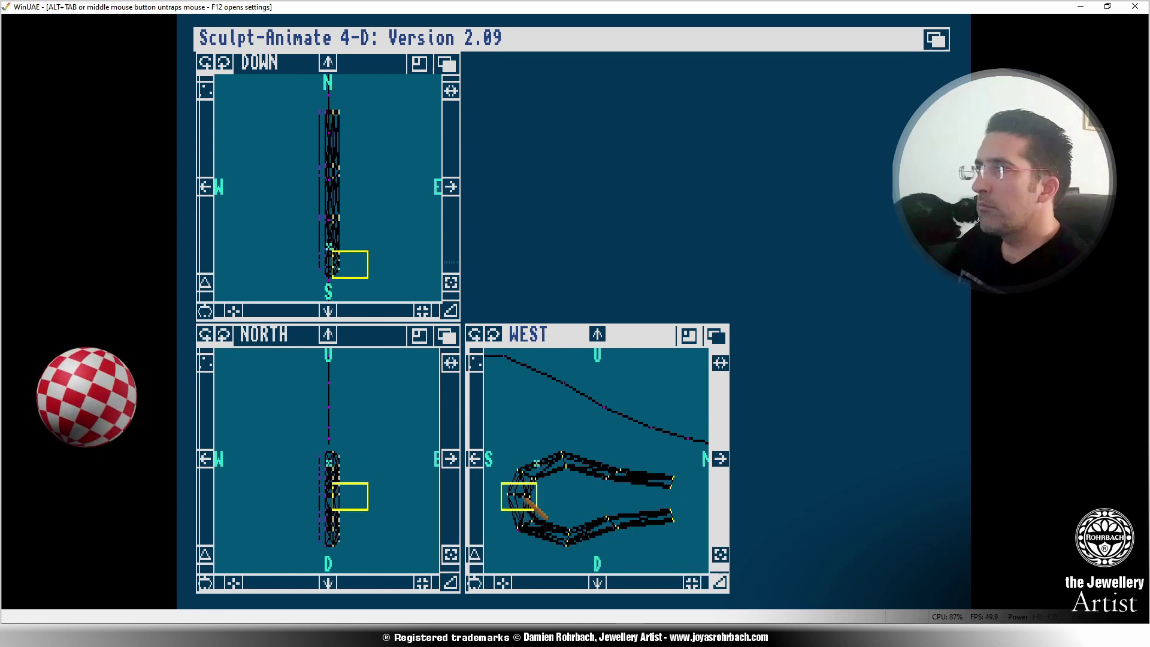
{"action": "left_click", "coordinate": [561, 464]}
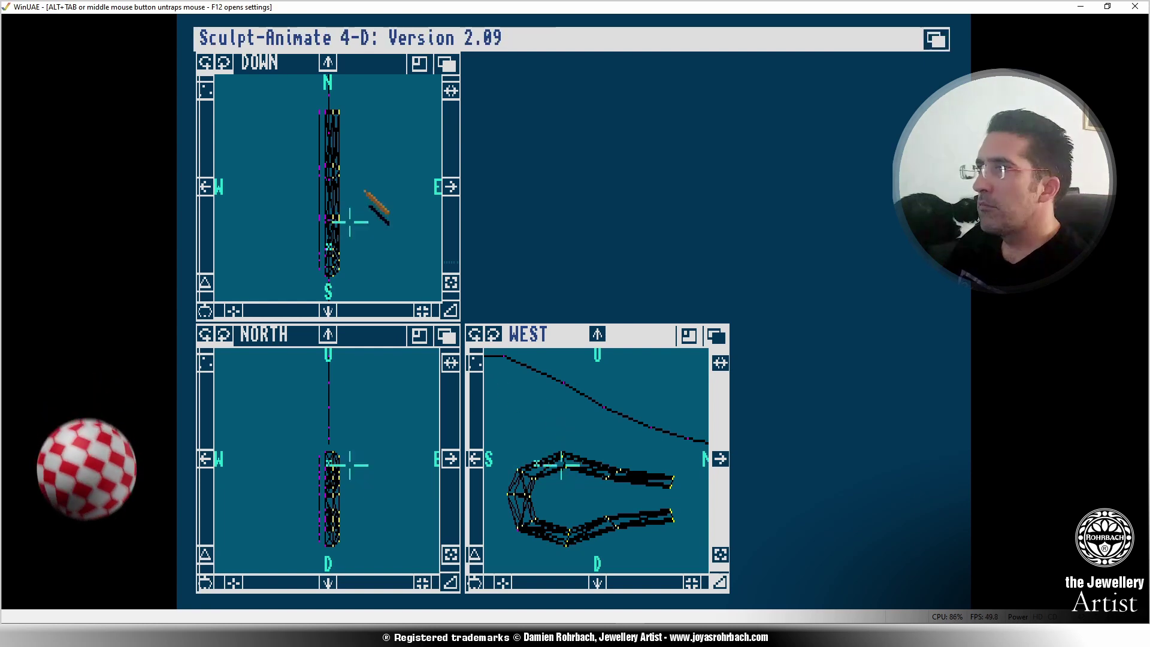
{"action": "mouse_move", "coordinate": [329, 39]}
{"action": "right_mouse_down"}
{"action": "mouse_move", "coordinate": [298, 30]}
{"action": "mouse_move", "coordinate": [287, 111]}
{"action": "mouse_move", "coordinate": [308, 142]}
{"action": "right_mouse_up"}
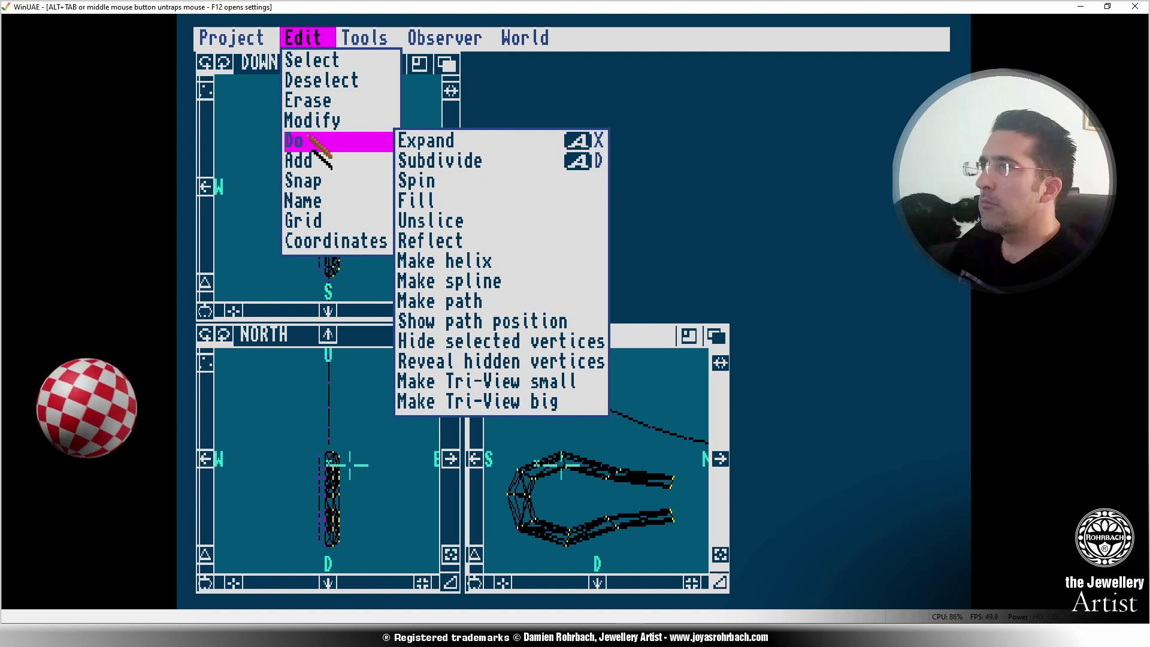
{"action": "right_click_drag", "start_coordinate": [396, 146], "coordinate": [483, 341]}
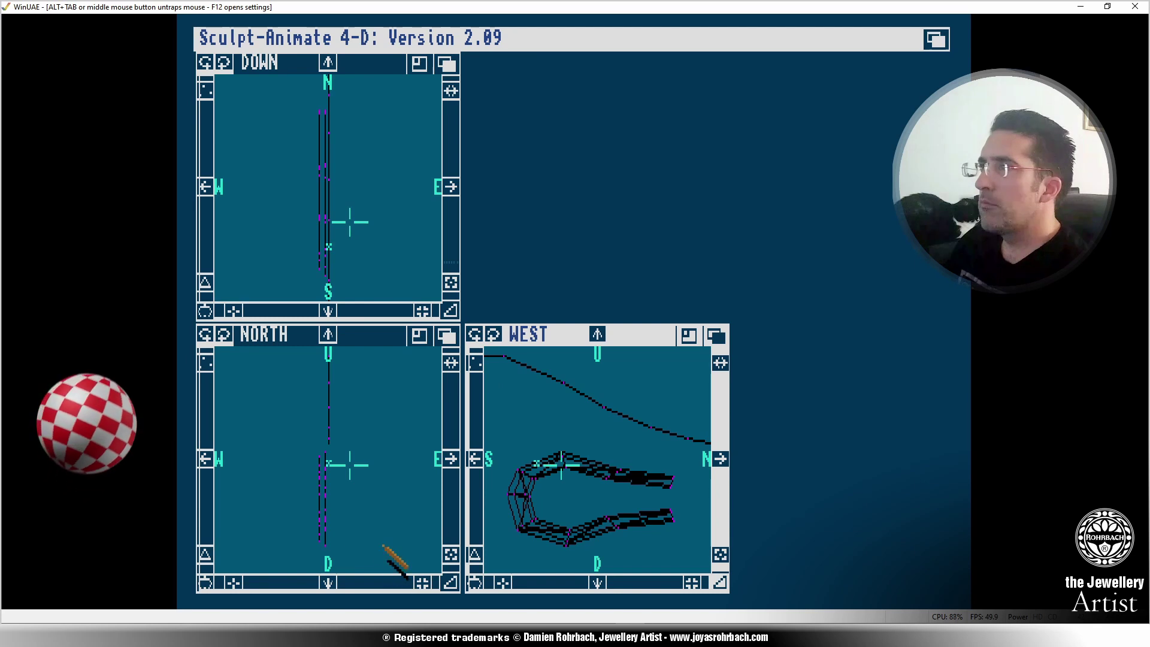
Bridge the mirrored outline and the original west side with two triangular faces between the upper bend and the next cross-section north.
{"action": "left_click", "coordinate": [696, 586]}
{"action": "left_click", "coordinate": [696, 586]}
{"action": "left_click", "coordinate": [696, 586]}
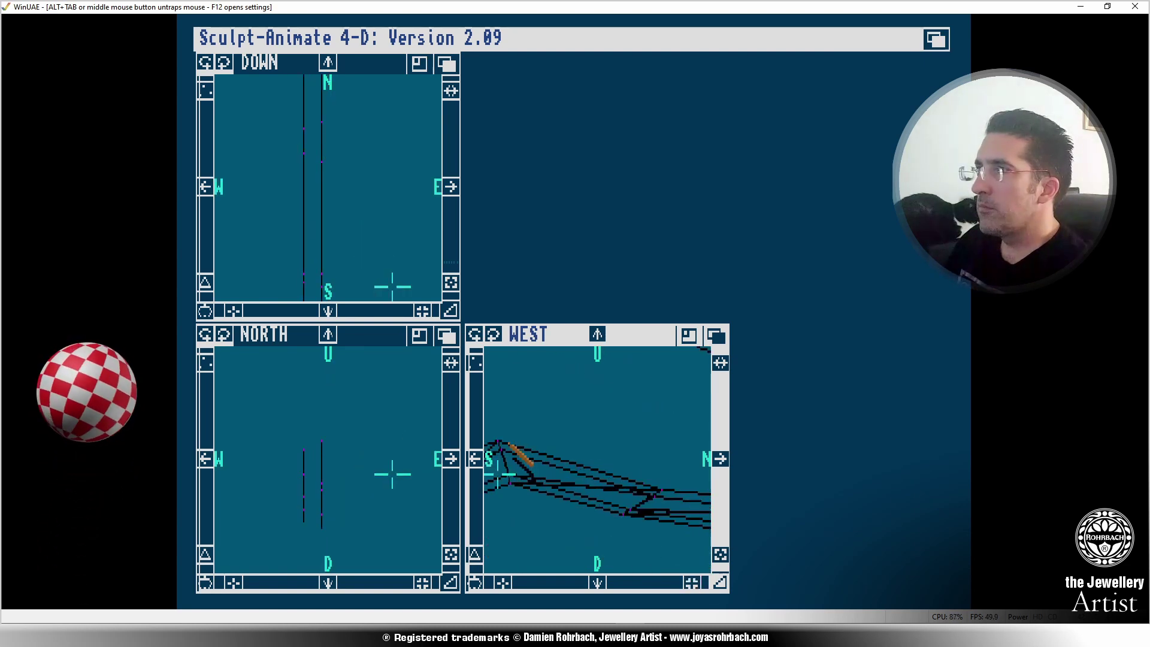
{"action": "left_click", "coordinate": [499, 442]}
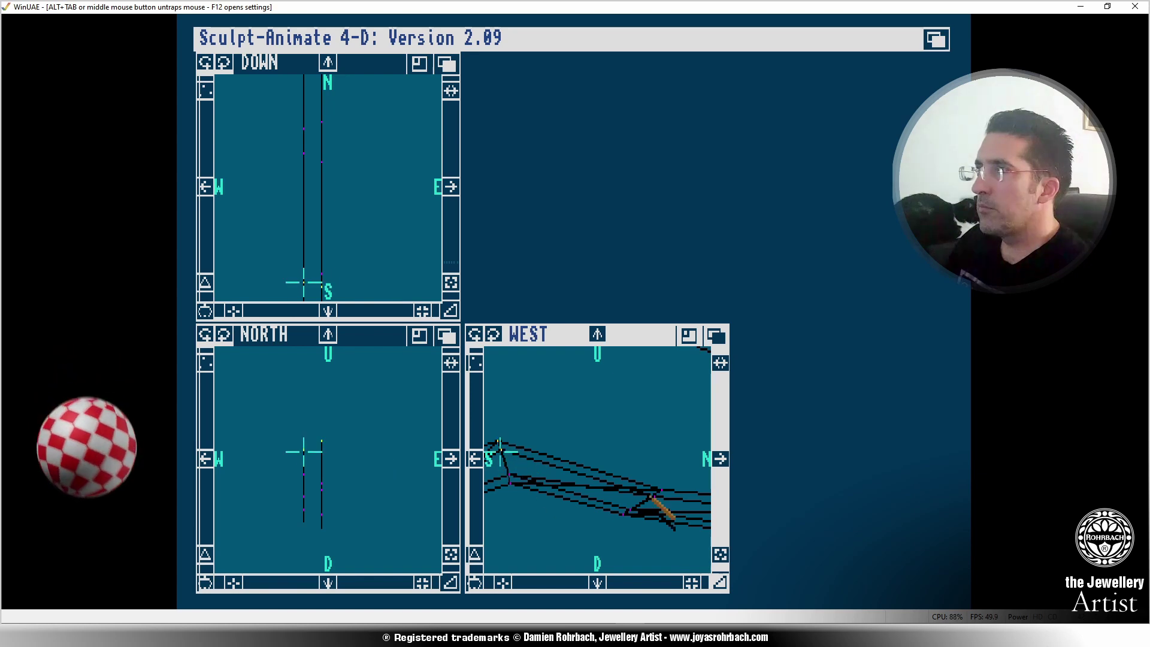
{"action": "left_click", "coordinate": [662, 494]}
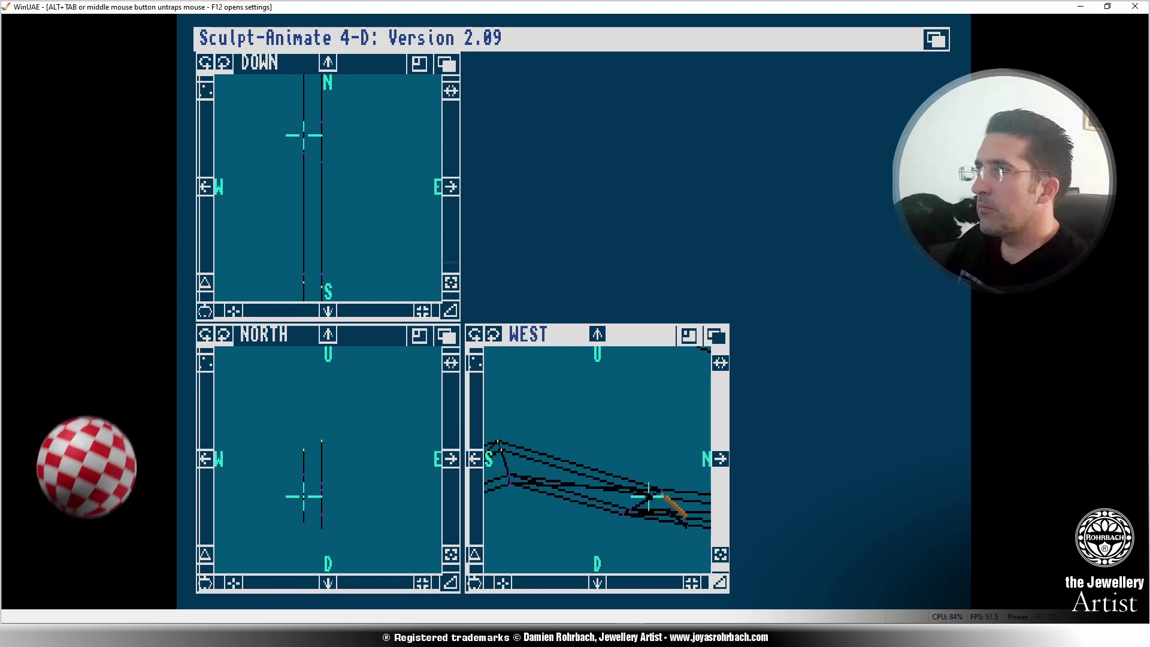
{"action": "left_click", "coordinate": [631, 433]}
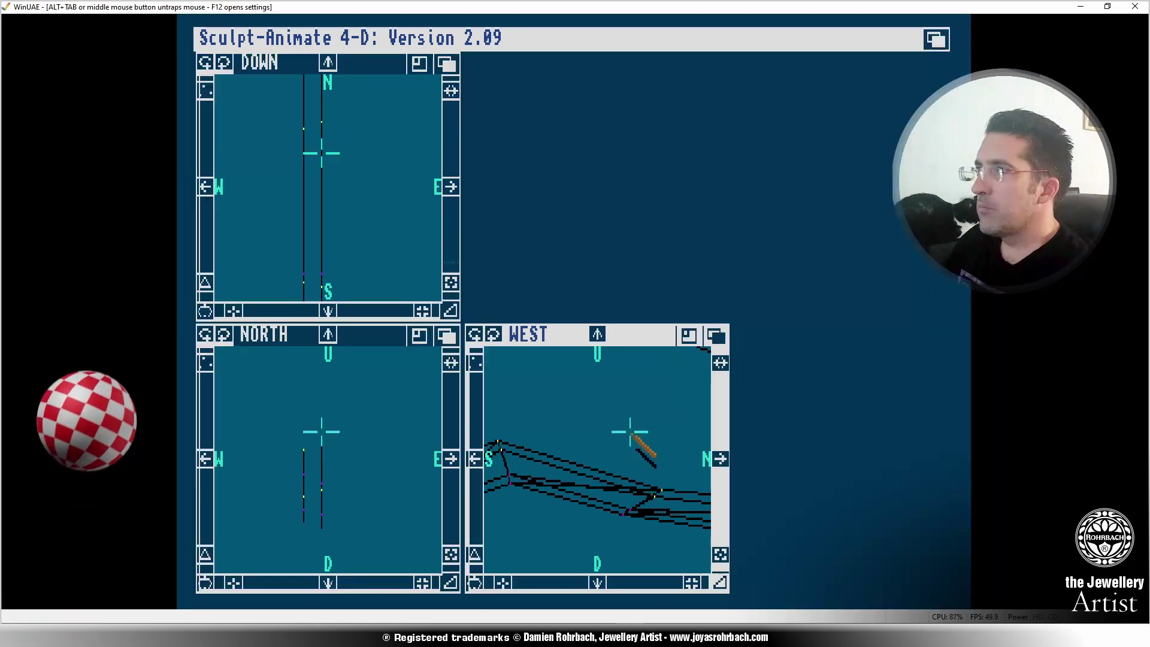
{"action": "left_click", "coordinate": [473, 549]}
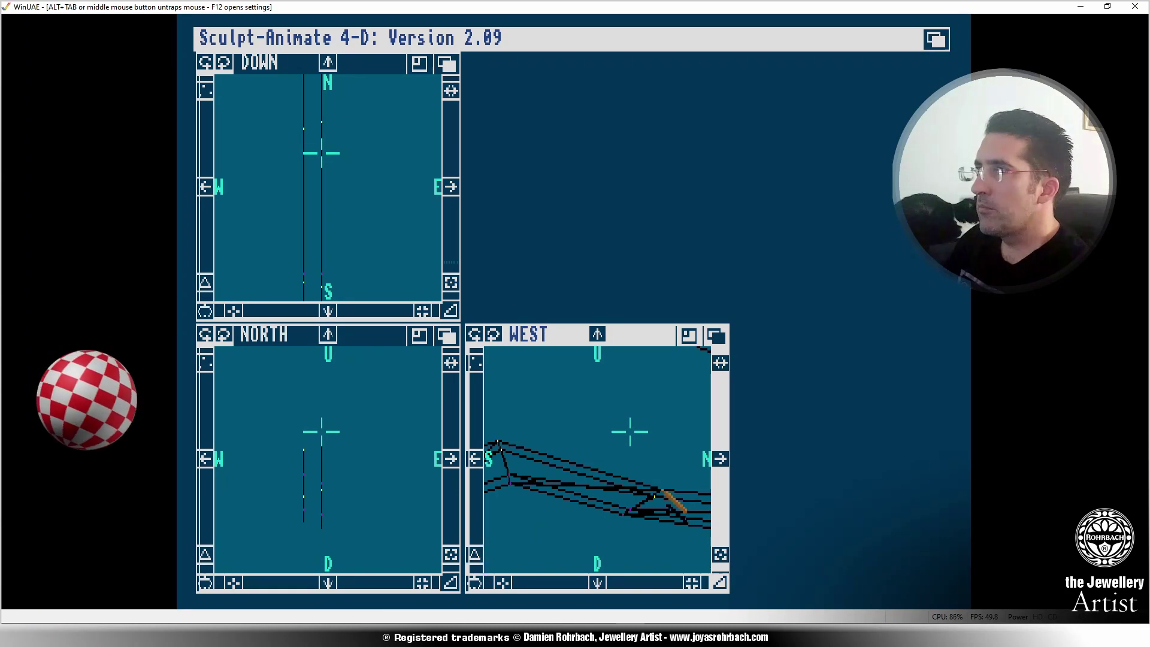
{"action": "left_click", "coordinate": [611, 427]}
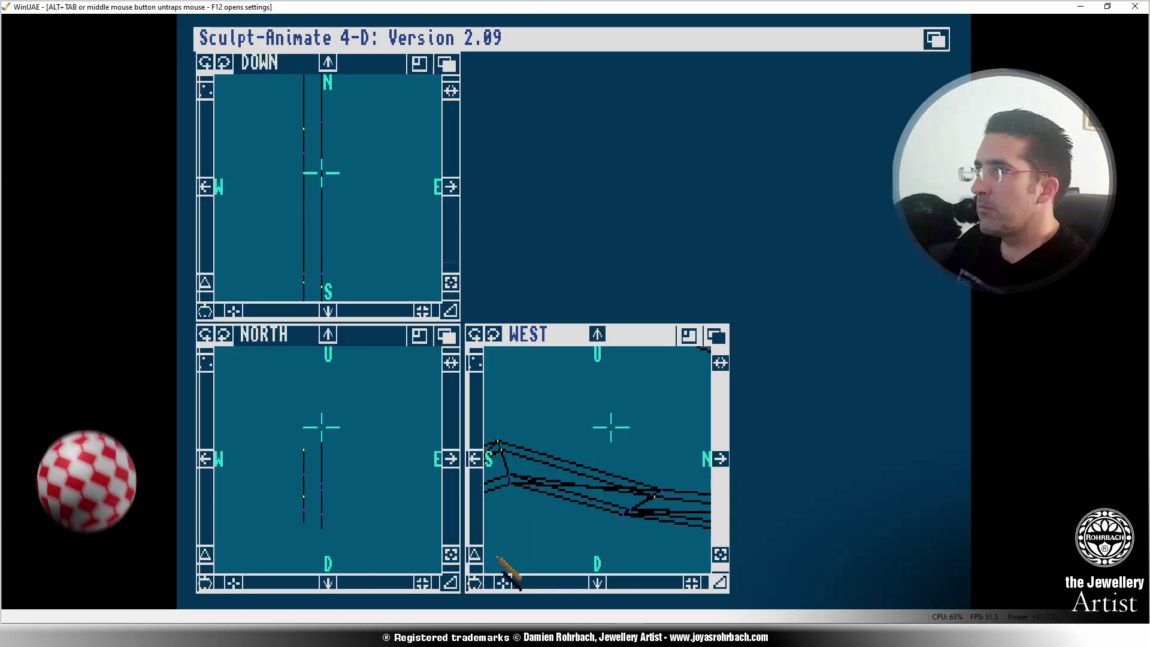
{"action": "left_click", "coordinate": [474, 553]}
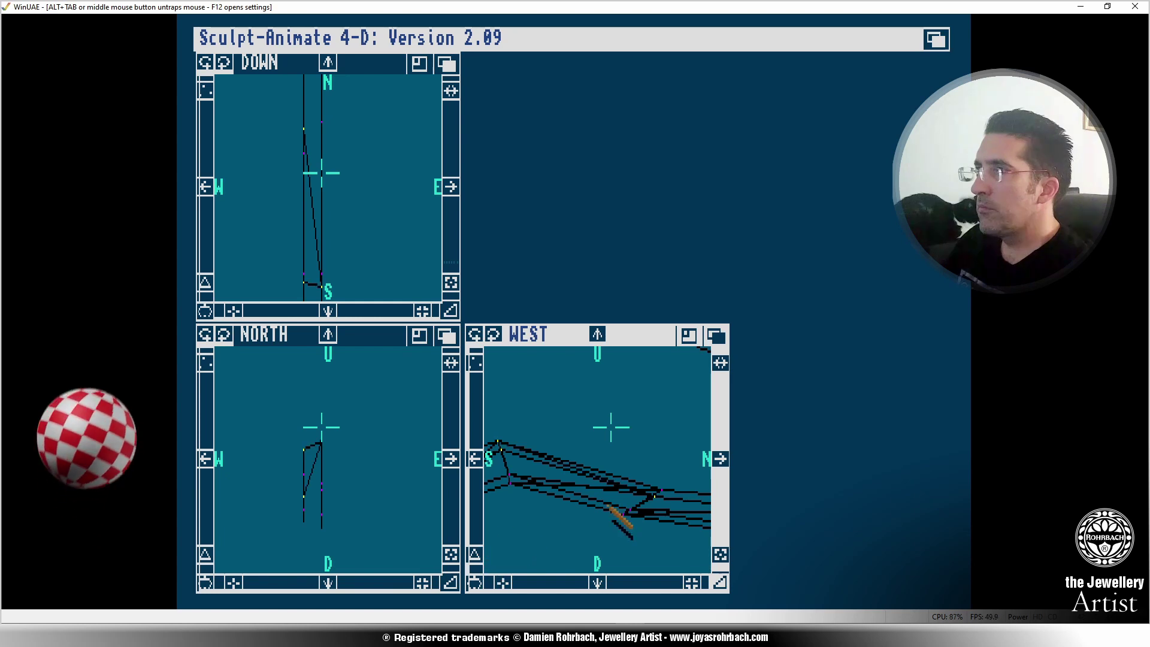
{"action": "left_click", "coordinate": [506, 451]}
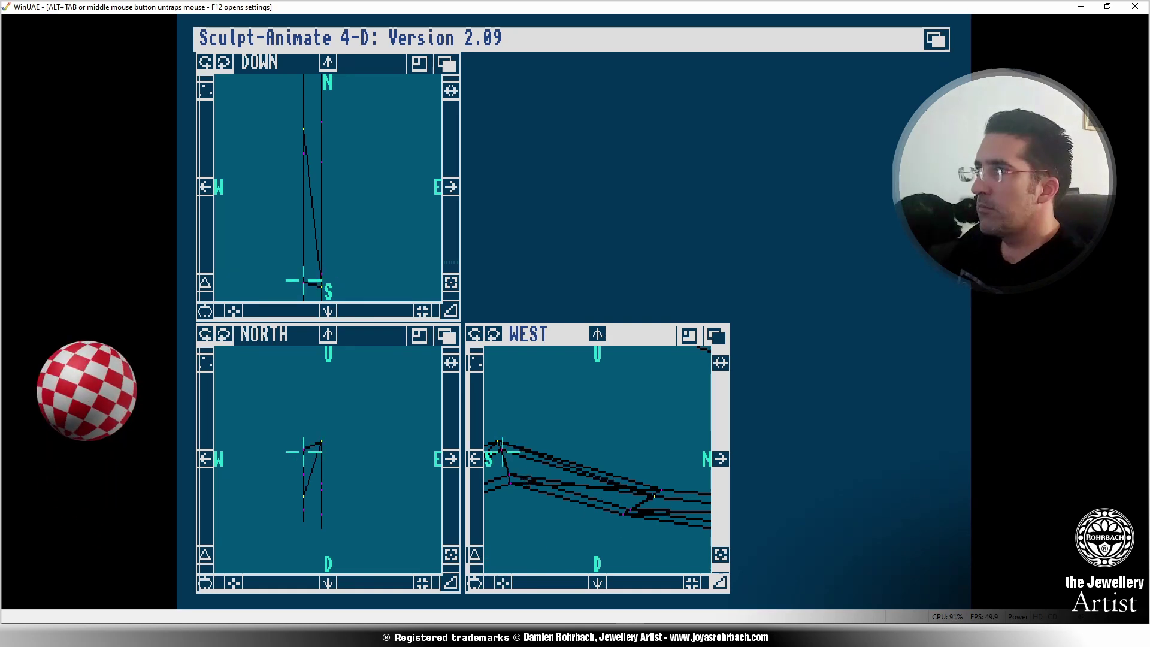
{"action": "left_click", "coordinate": [663, 496]}
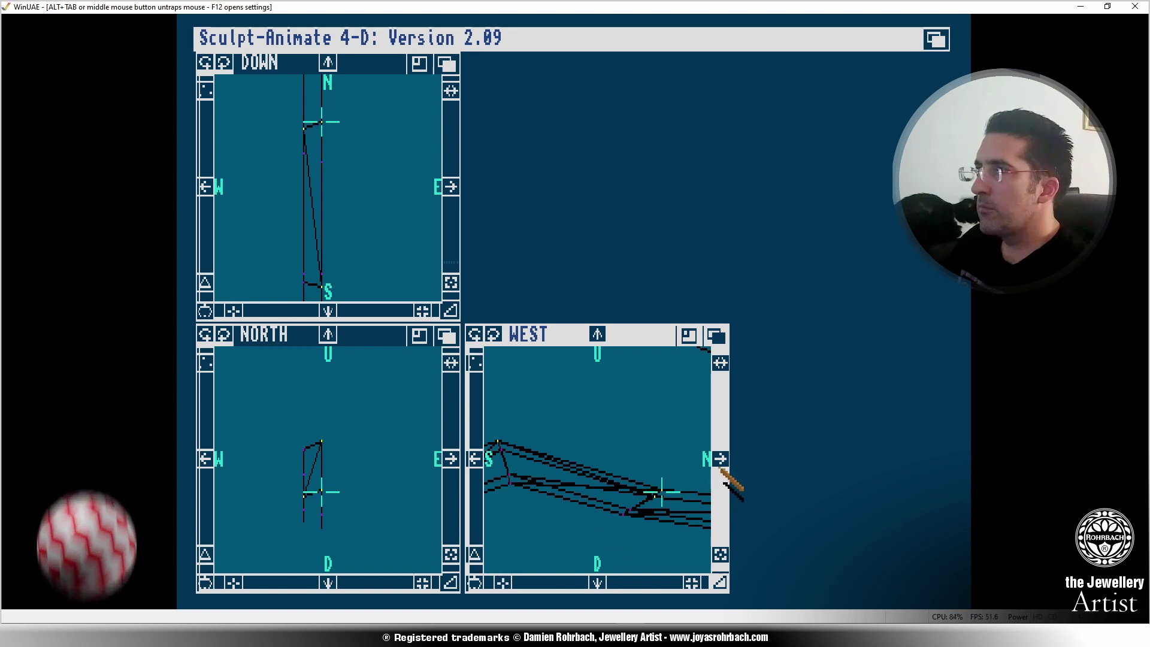
Bridge the mirrored outline and the original west side with triangular faces along the upper arm, from its middle cross-section to the north tip.
{"action": "left_click", "coordinate": [720, 459]}
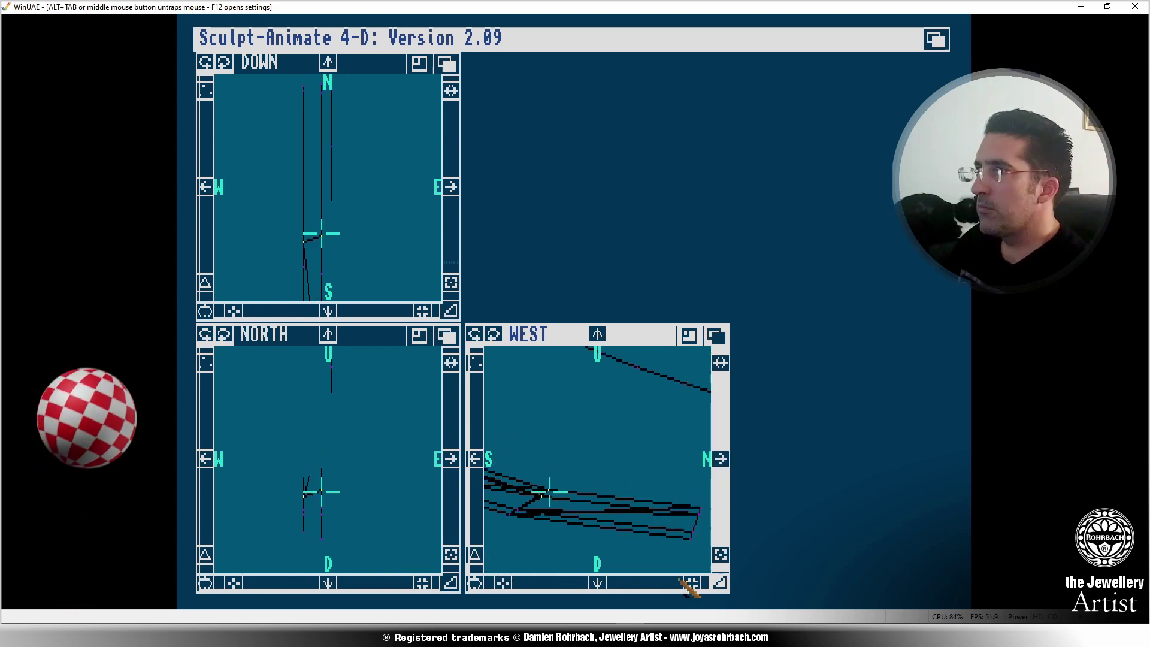
{"action": "left_click", "coordinate": [726, 558]}
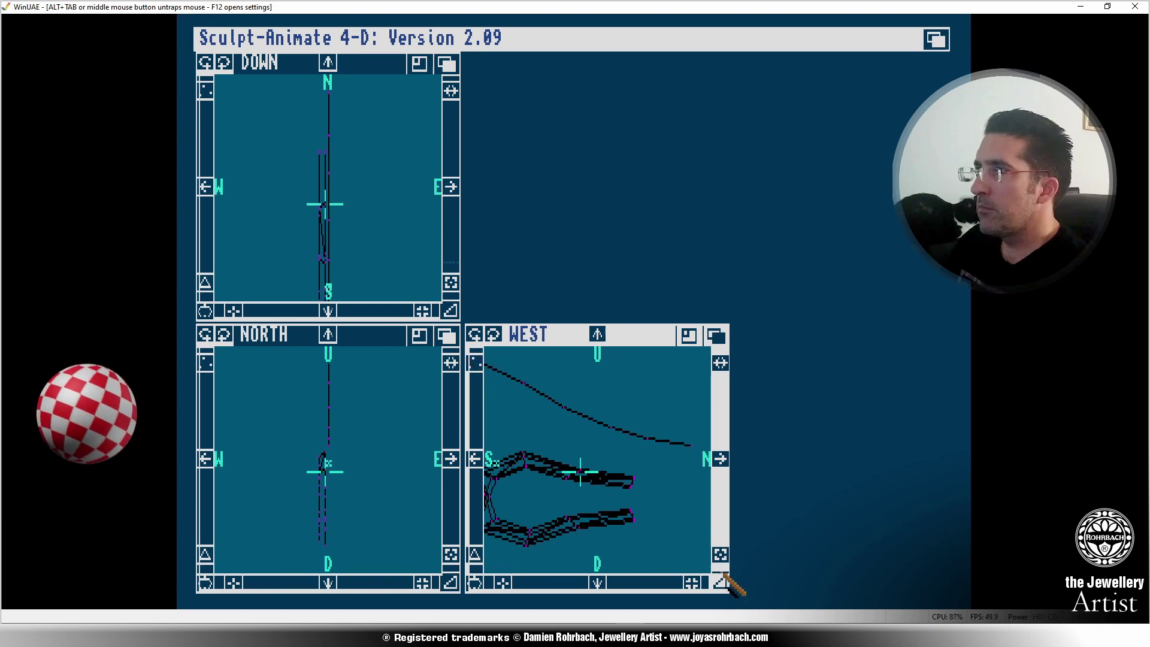
{"action": "left_click", "coordinate": [692, 582]}
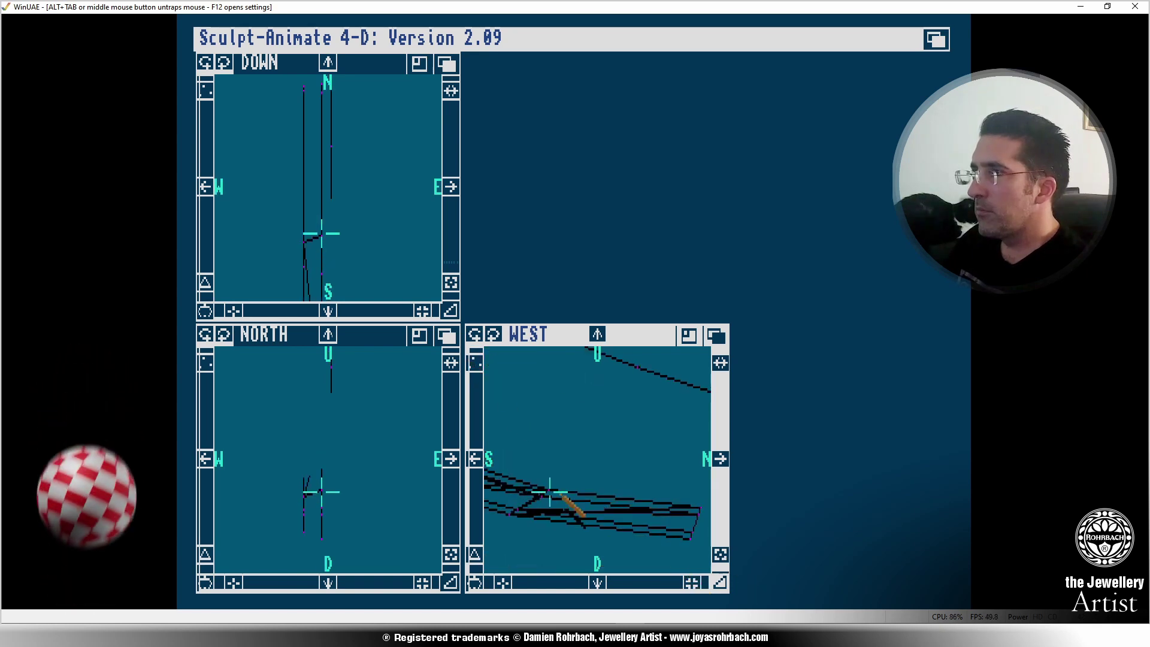
{"action": "left_click", "coordinate": [550, 493]}
{"action": "left_click", "coordinate": [537, 491]}
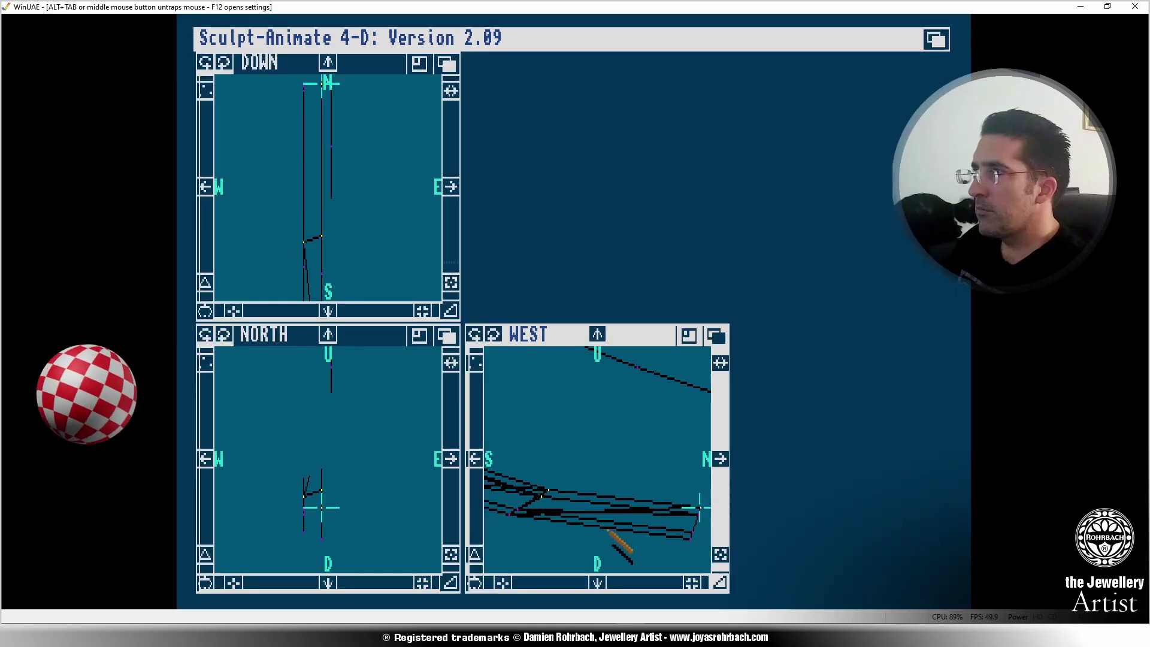
{"action": "left_click", "coordinate": [548, 490]}
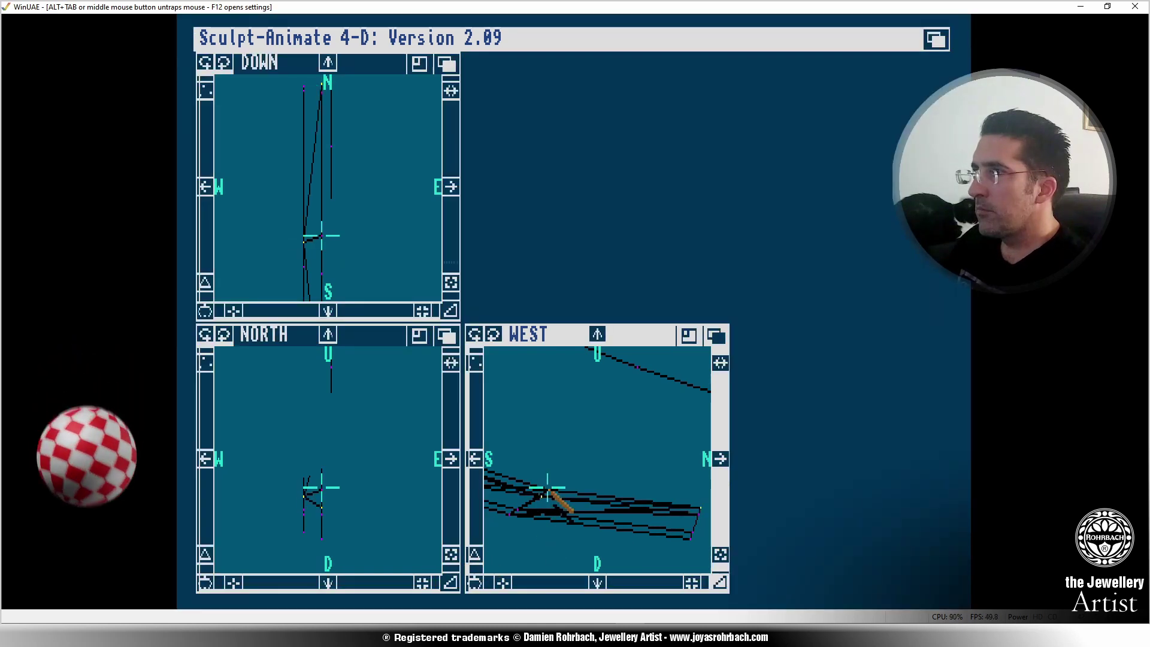
{"action": "left_click", "coordinate": [695, 519]}
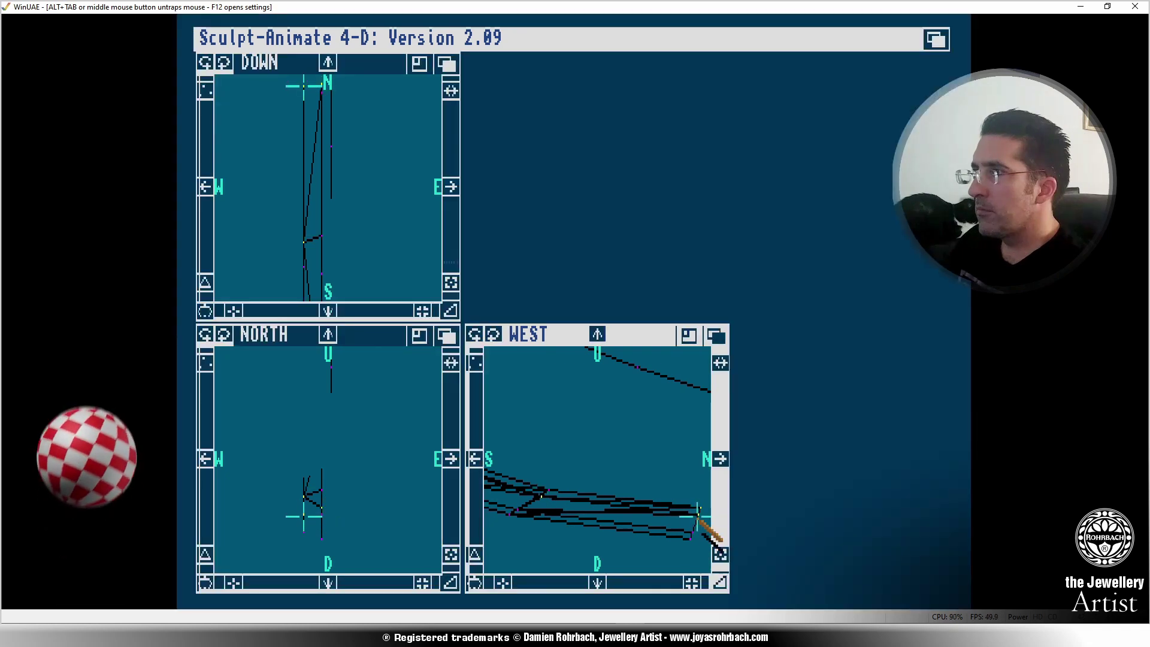
{"action": "left_click", "coordinate": [476, 555]}
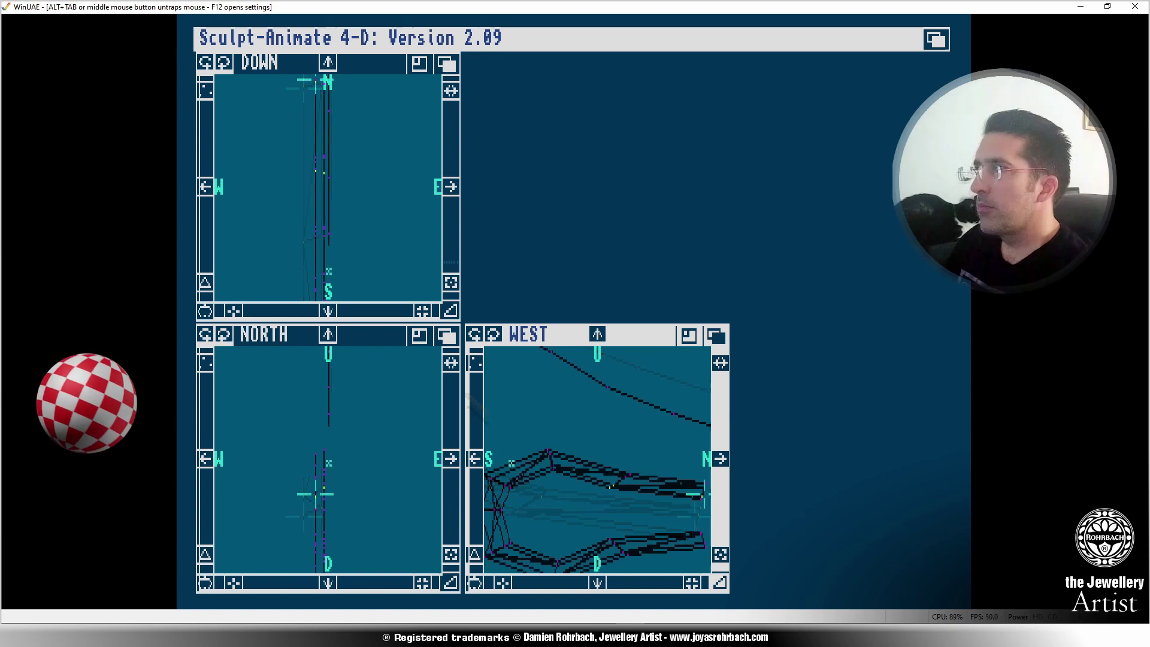
{"action": "left_click", "coordinate": [614, 488]}
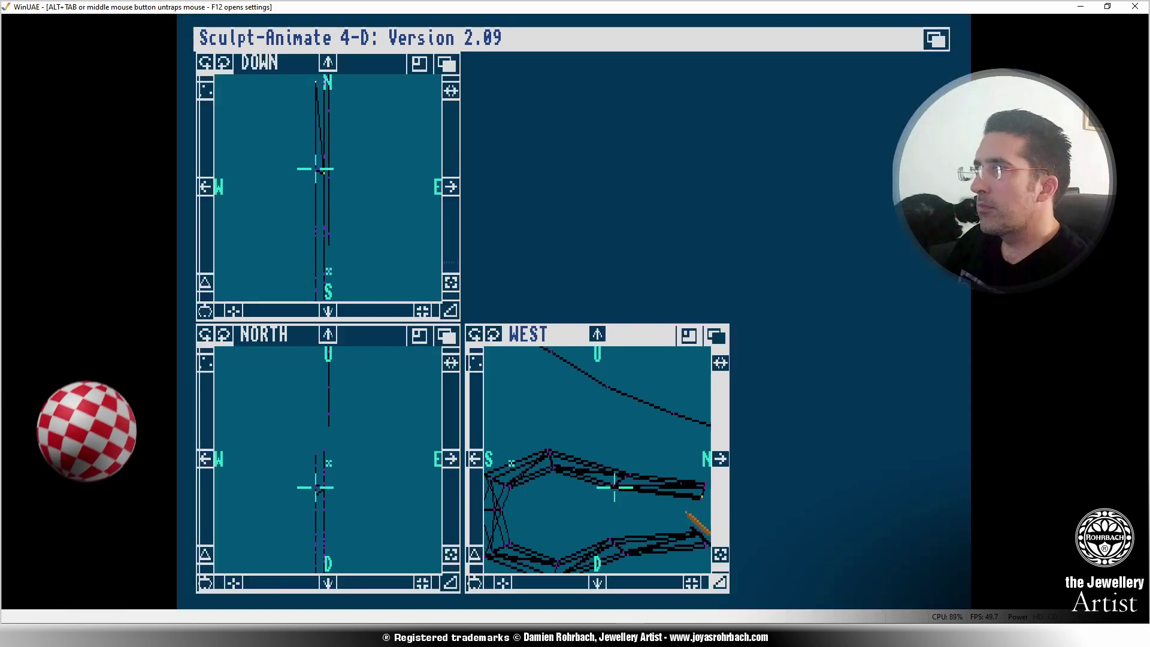
{"action": "left_click", "coordinate": [700, 507]}
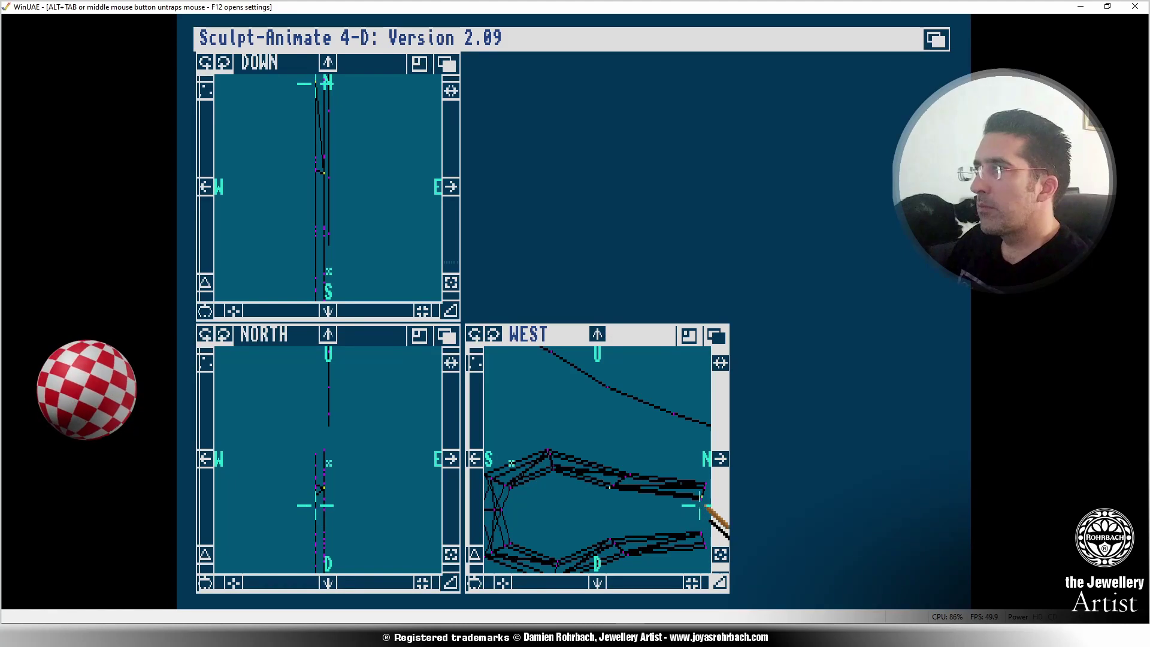
{"action": "left_click", "coordinate": [657, 512]}
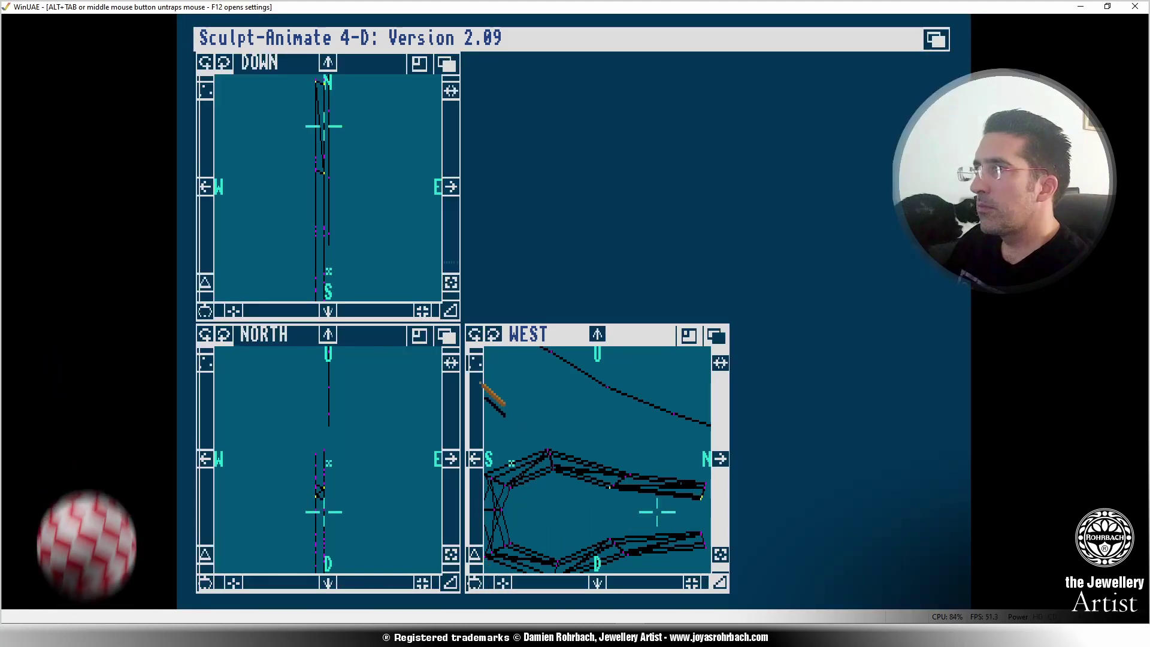
Bridge both outlines with triangular faces between the upper bend and the upper inner corner to its south.
{"action": "left_click", "coordinate": [552, 464]}
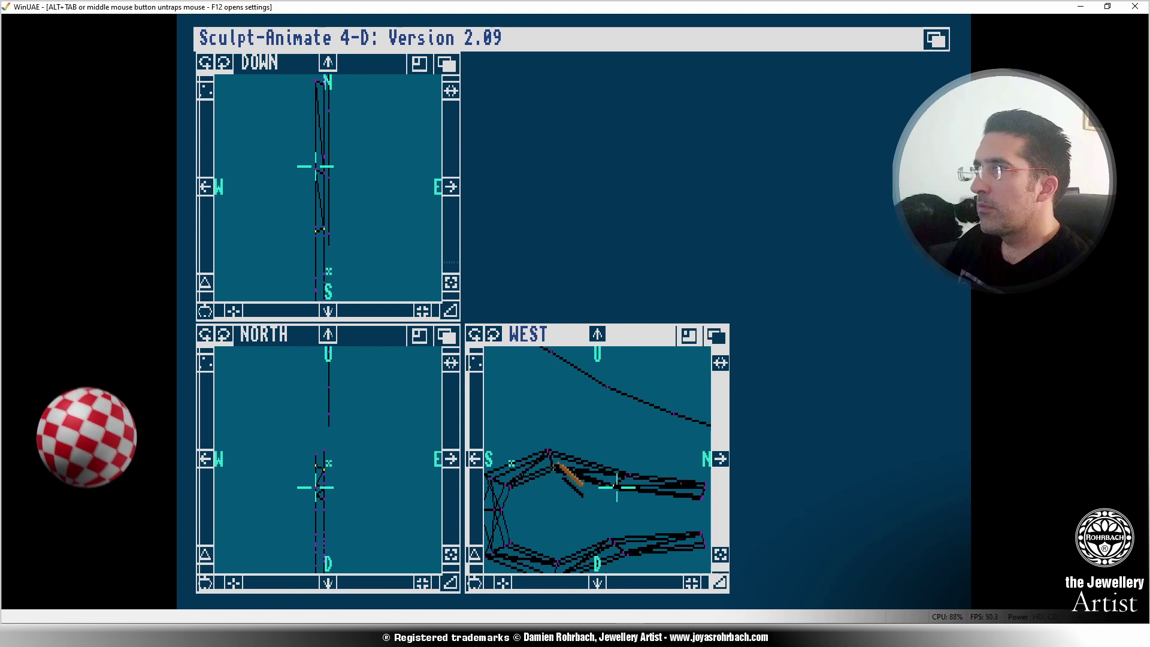
{"action": "left_click", "coordinate": [551, 464]}
{"action": "left_click", "coordinate": [607, 490]}
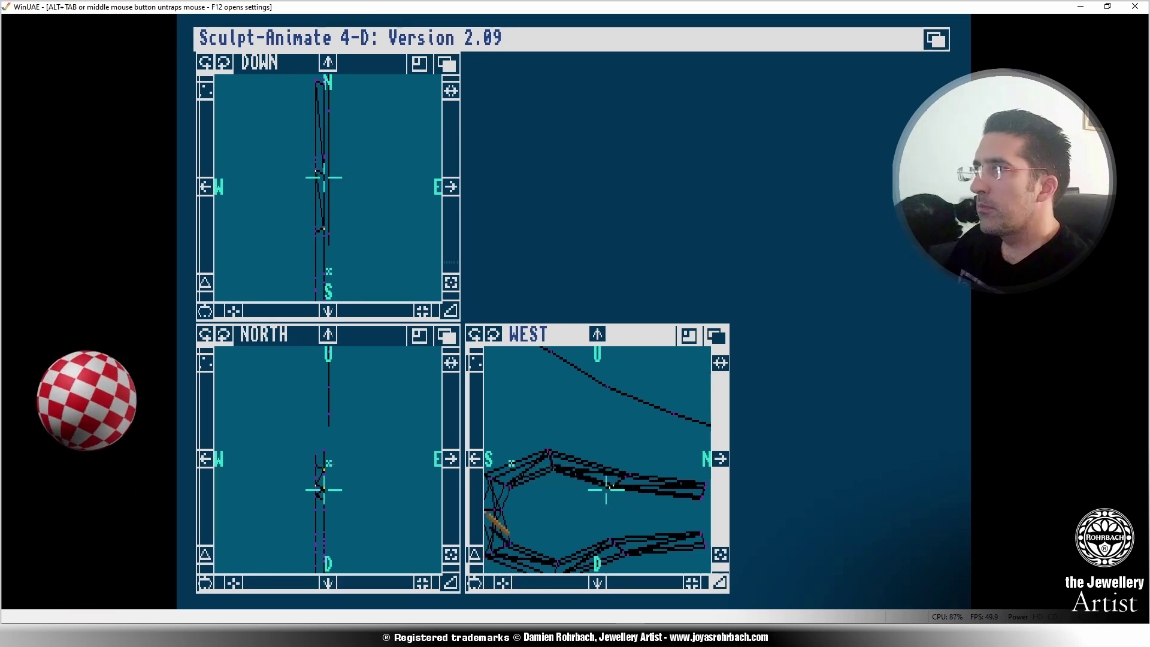
{"action": "left_click", "coordinate": [514, 494]}
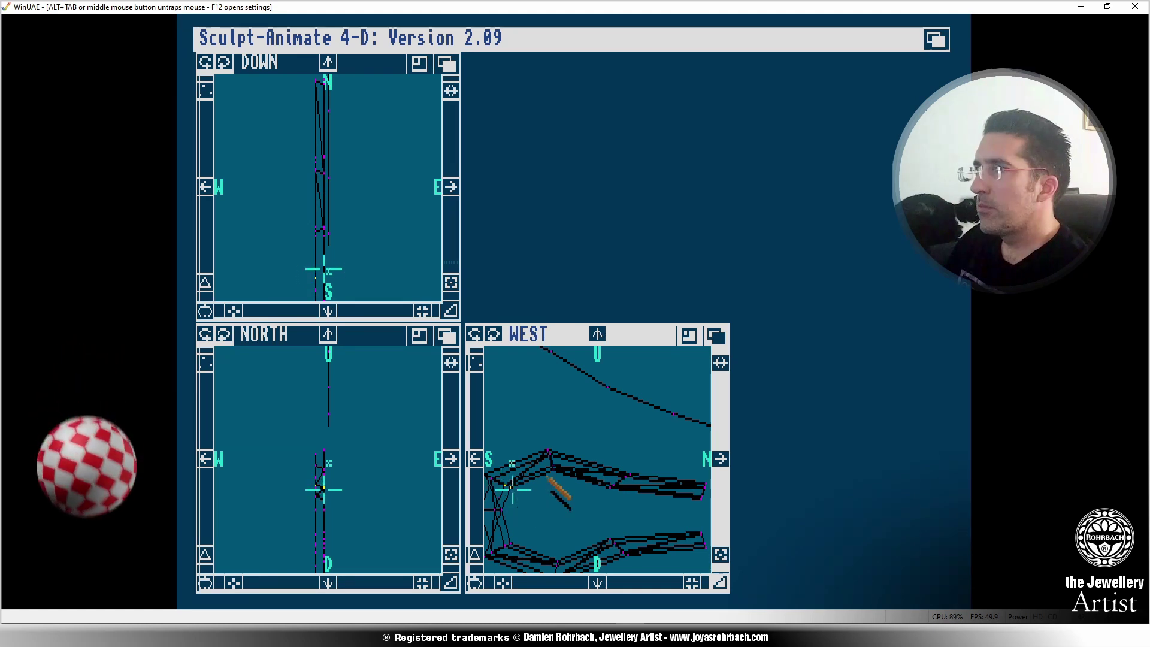
{"action": "left_click", "coordinate": [565, 471]}
{"action": "left_click", "coordinate": [558, 500]}
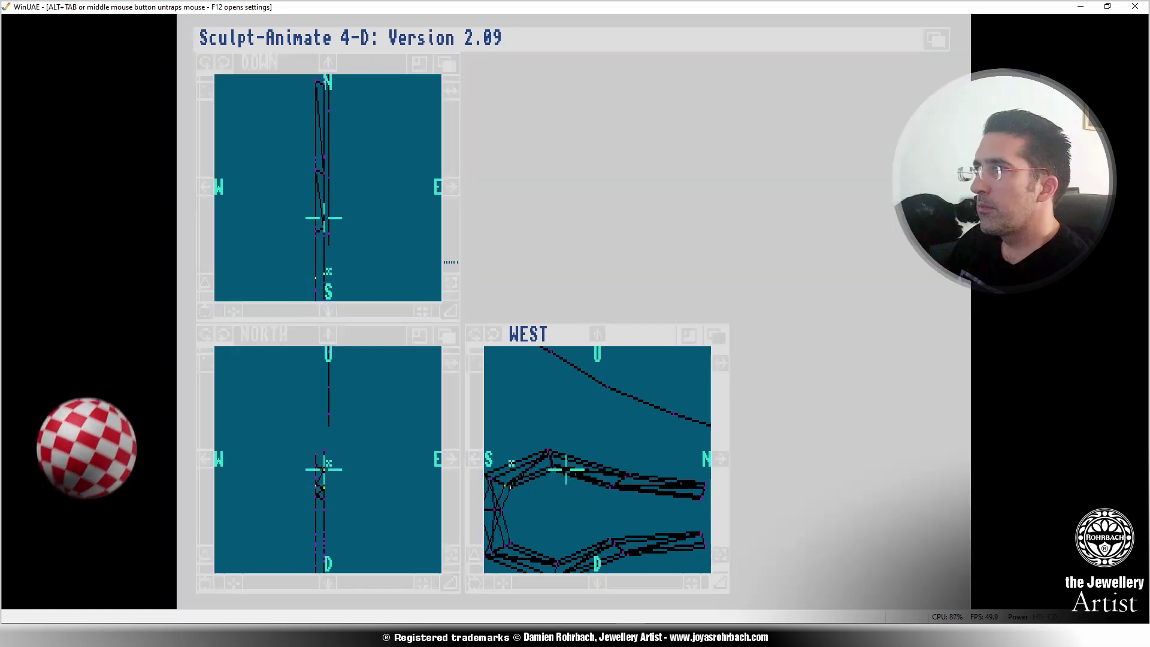
{"action": "left_click", "coordinate": [553, 469]}
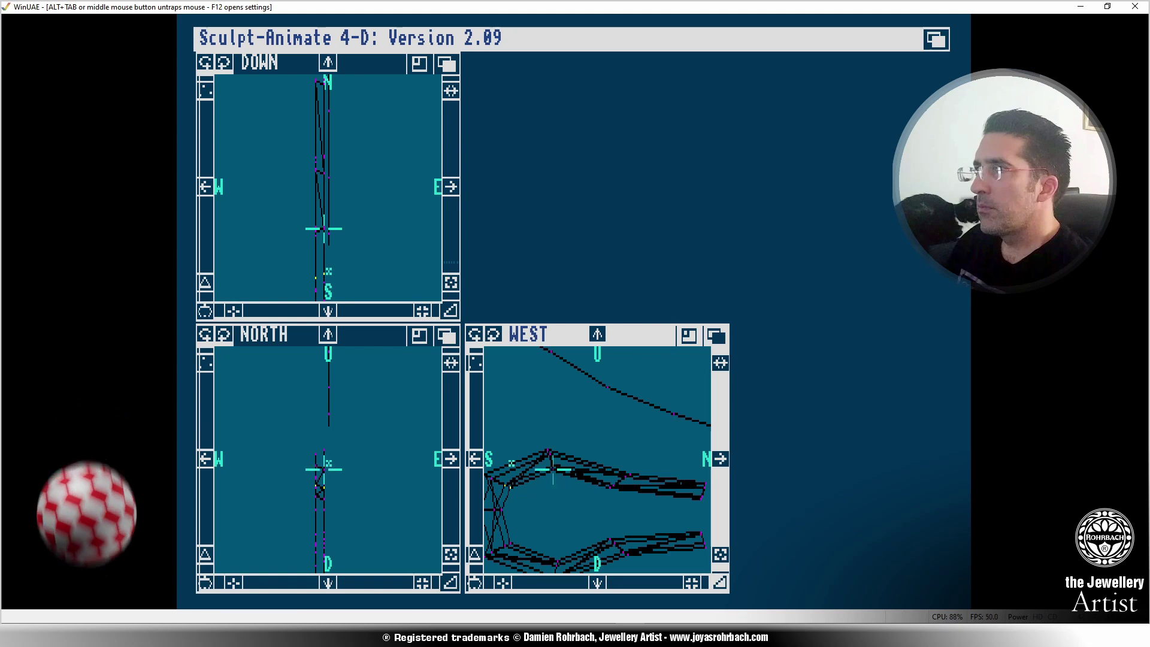
{"action": "left_click", "coordinate": [551, 465]}
{"action": "left_click", "coordinate": [559, 499]}
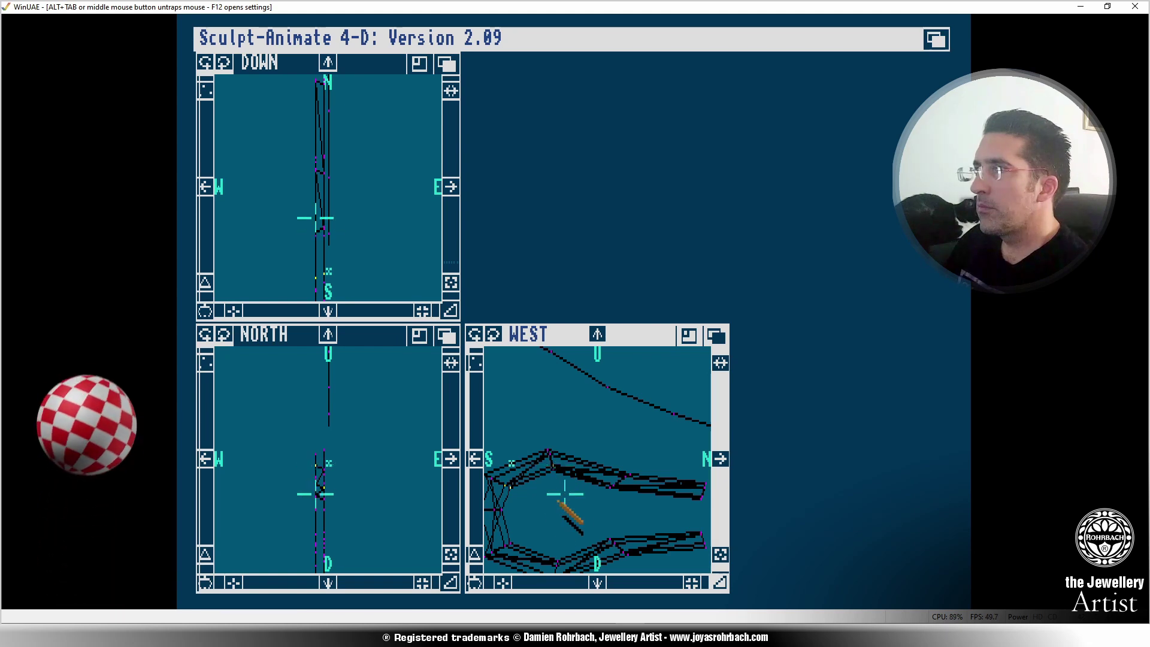
{"action": "left_click", "coordinate": [508, 489]}
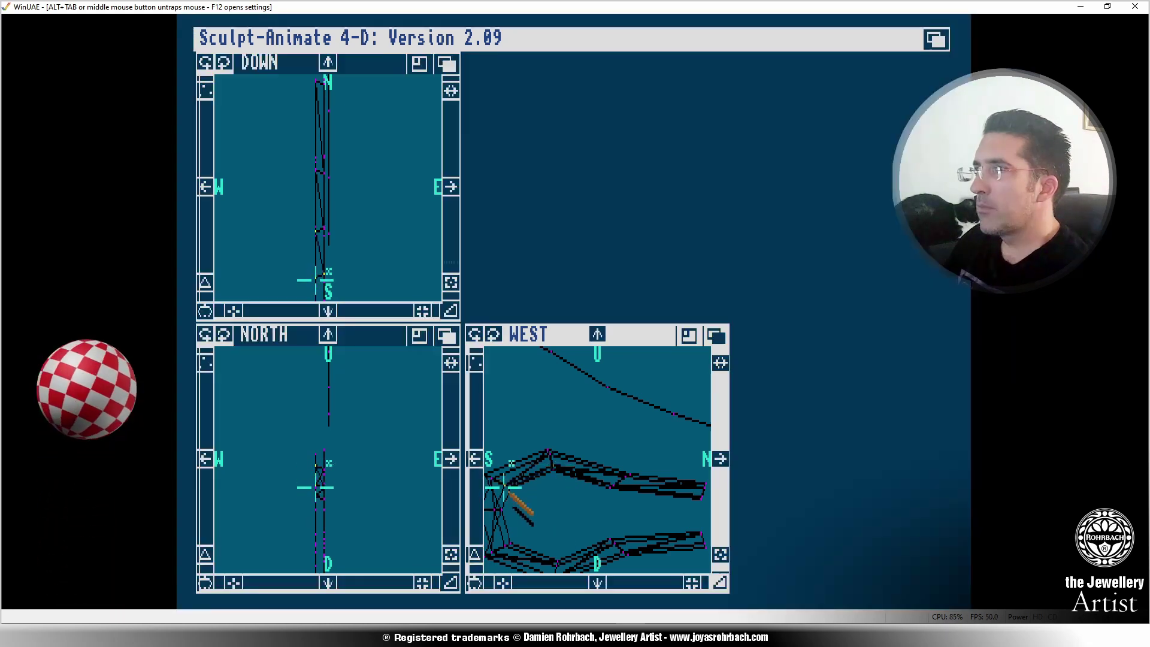
{"action": "left_click", "coordinate": [512, 486]}
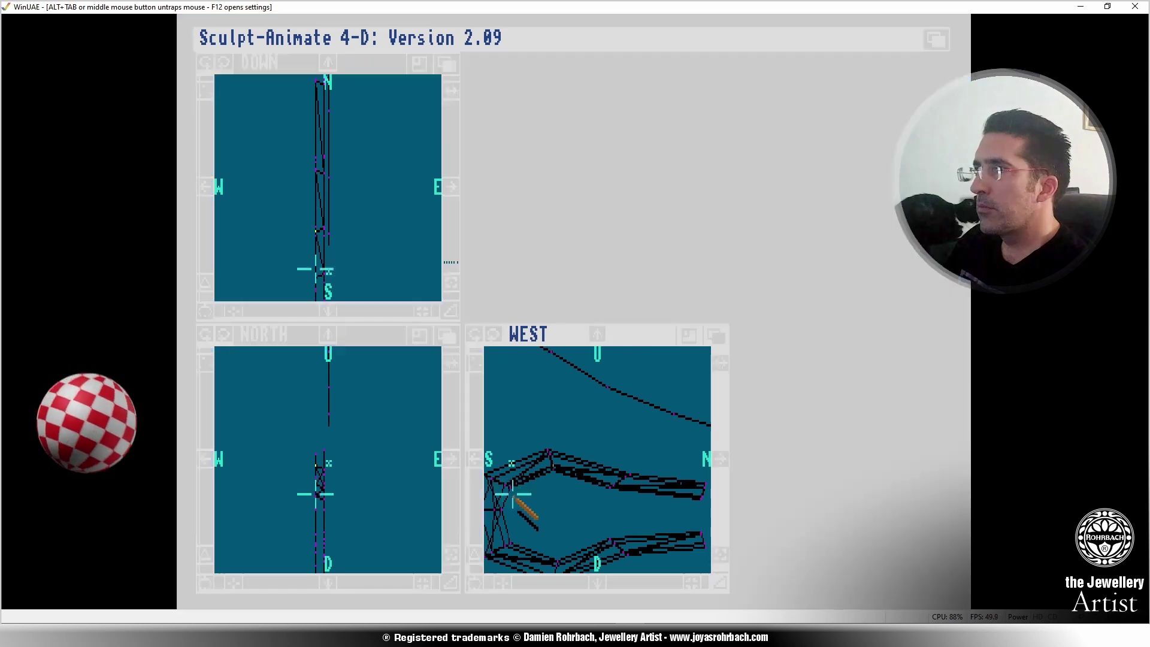
{"action": "left_click", "coordinate": [552, 471]}
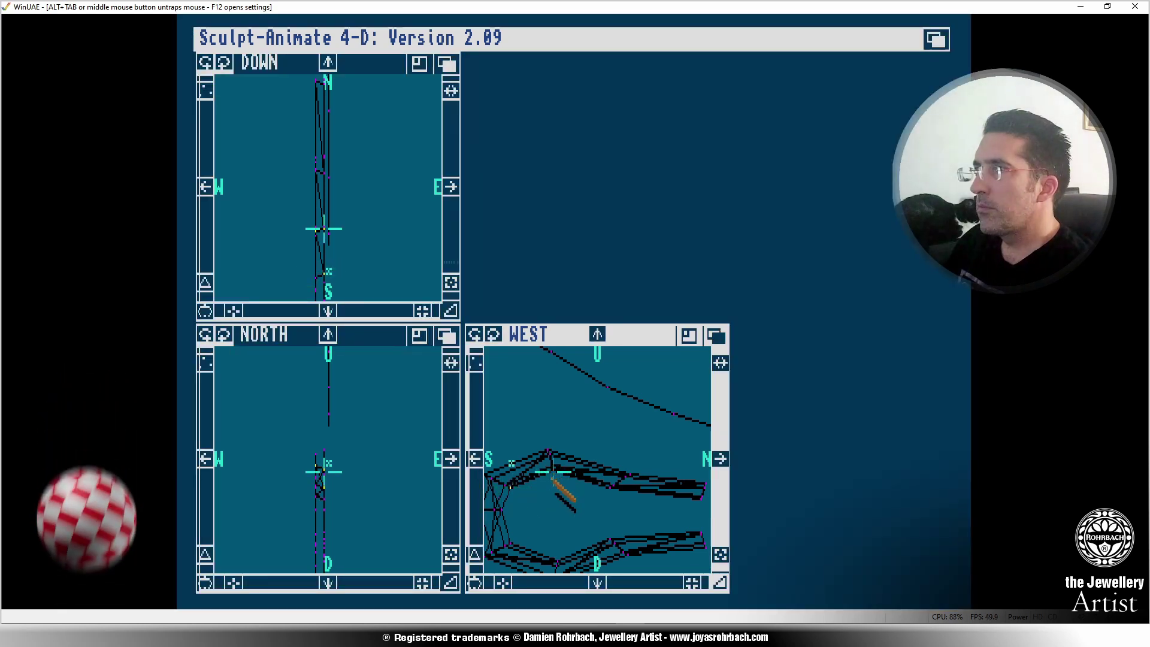
{"action": "left_click", "coordinate": [482, 552]}
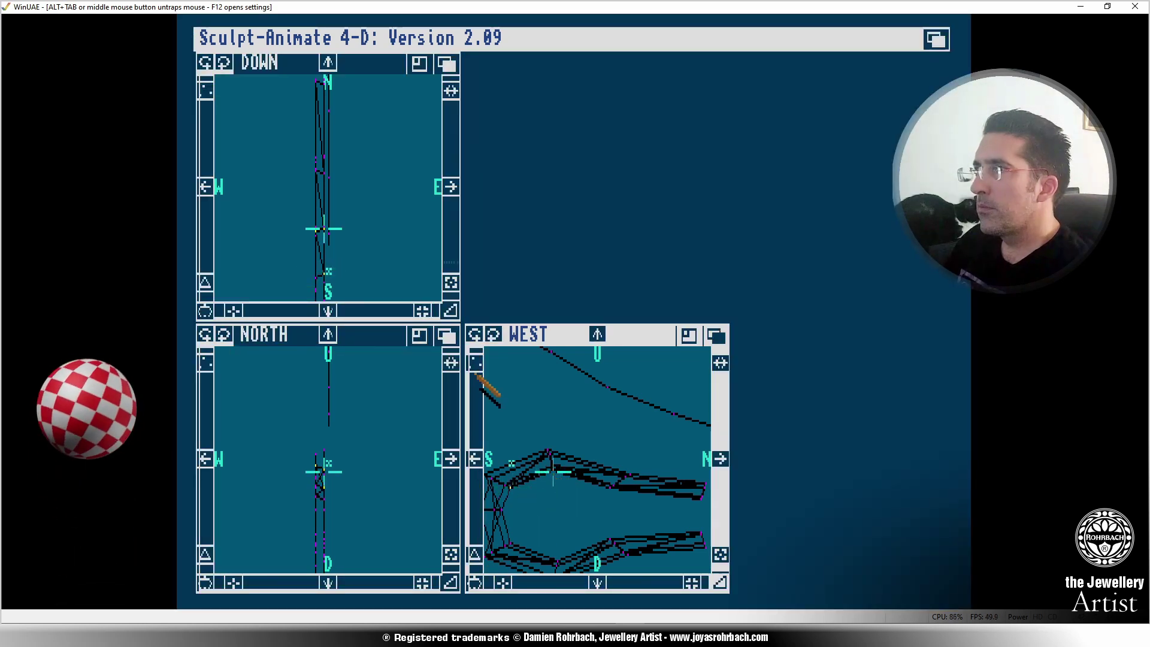
Bridge both outlines with triangular faces along the inner south end, from the upper inner corner through the middle vertices to the lower inner corner.
{"action": "left_click_drag", "start_coordinate": [500, 523], "coordinate": [499, 480]}
{"action": "left_click", "coordinate": [510, 486]}
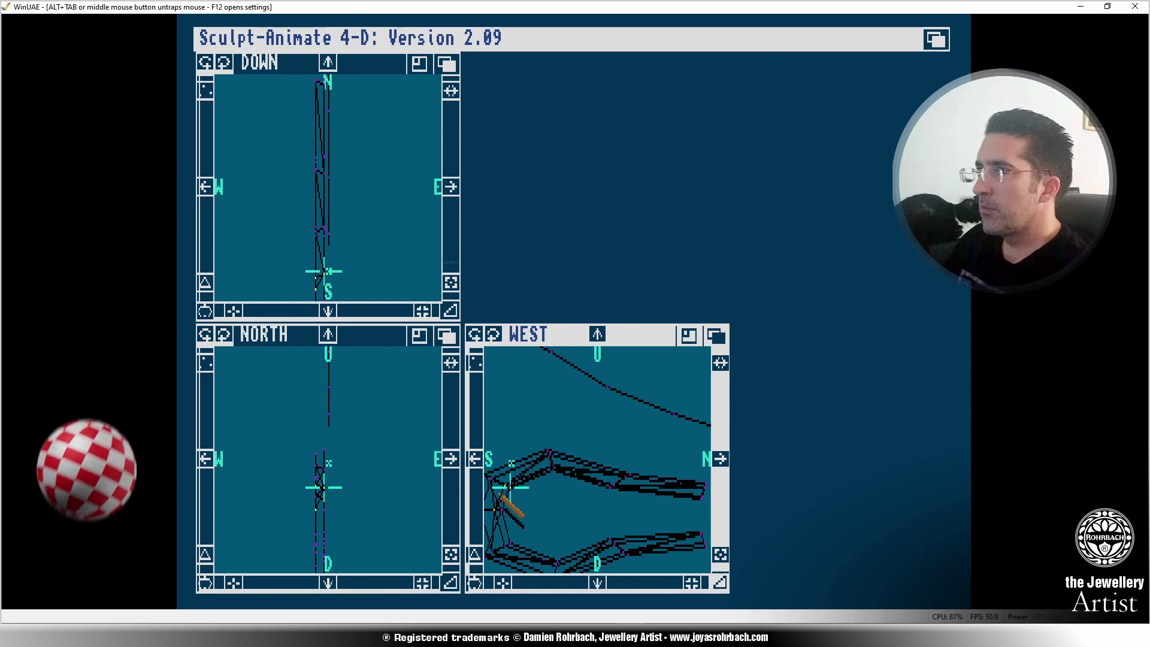
{"action": "left_click", "coordinate": [501, 506]}
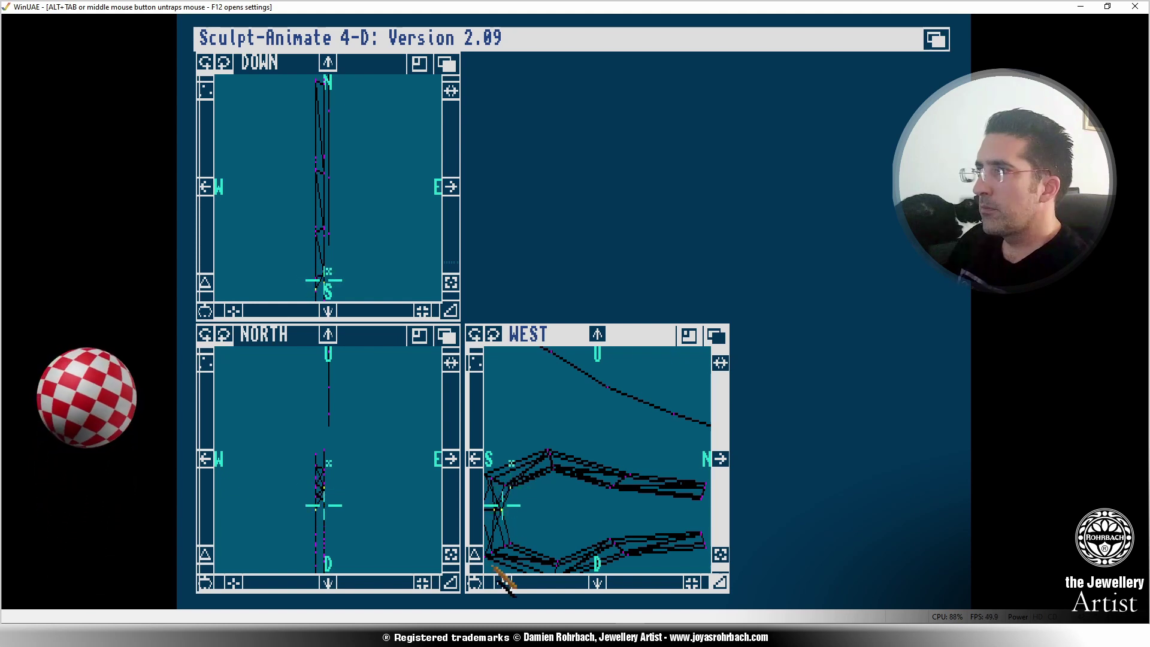
{"action": "left_click", "coordinate": [495, 510]}
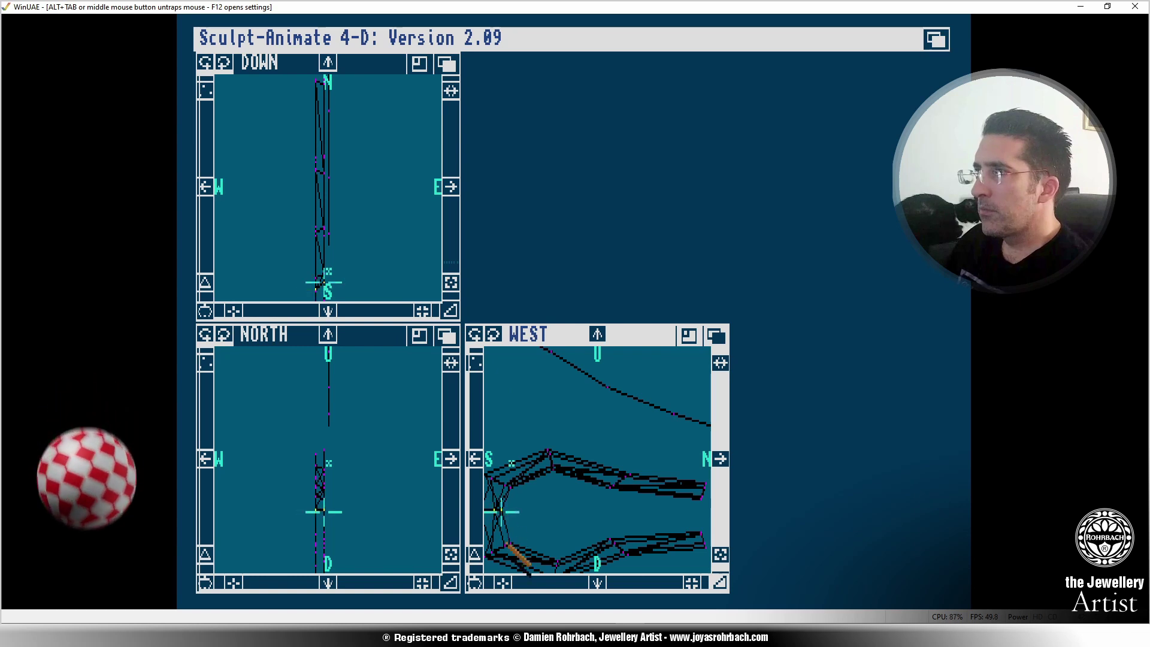
{"action": "left_click", "coordinate": [506, 547]}
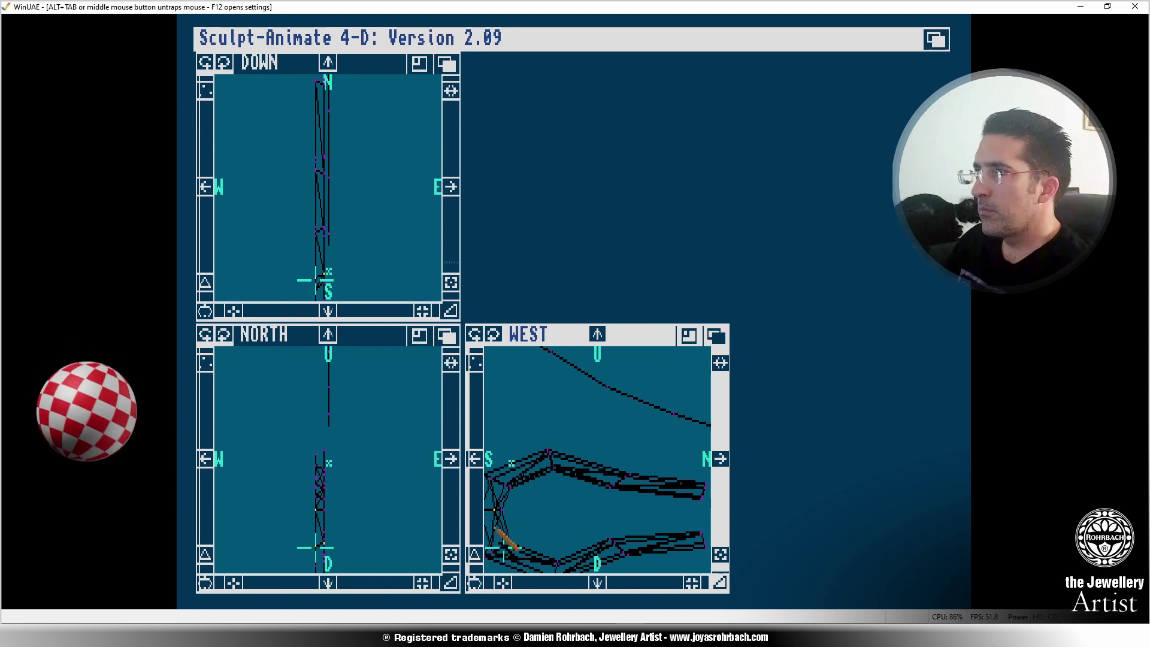
Bridge both outlines with triangular faces between the lower inner corner and the lower bend to its north.
{"action": "left_click", "coordinate": [559, 558]}
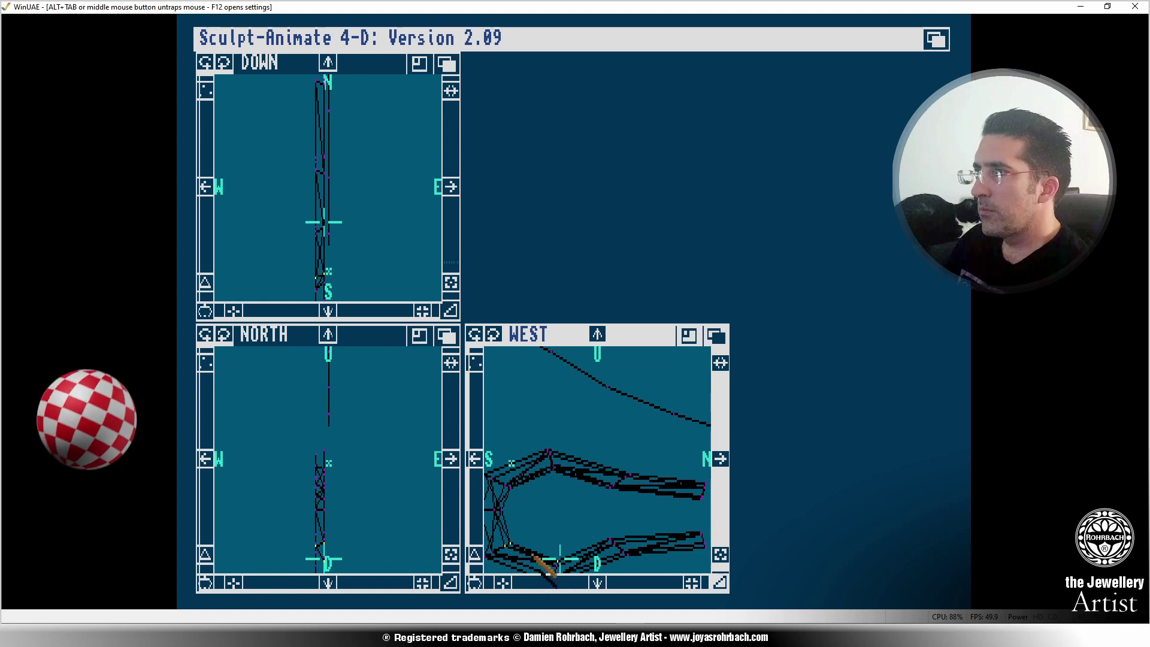
{"action": "left_click", "coordinate": [512, 540]}
{"action": "left_click", "coordinate": [557, 567]}
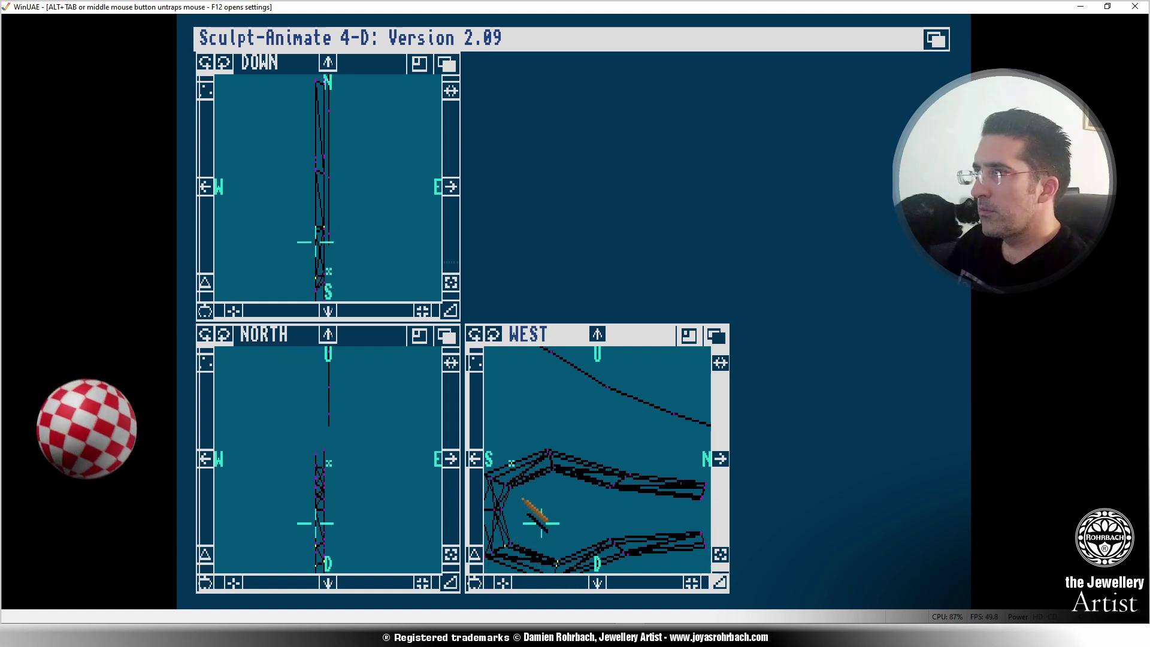
{"action": "left_click", "coordinate": [508, 546]}
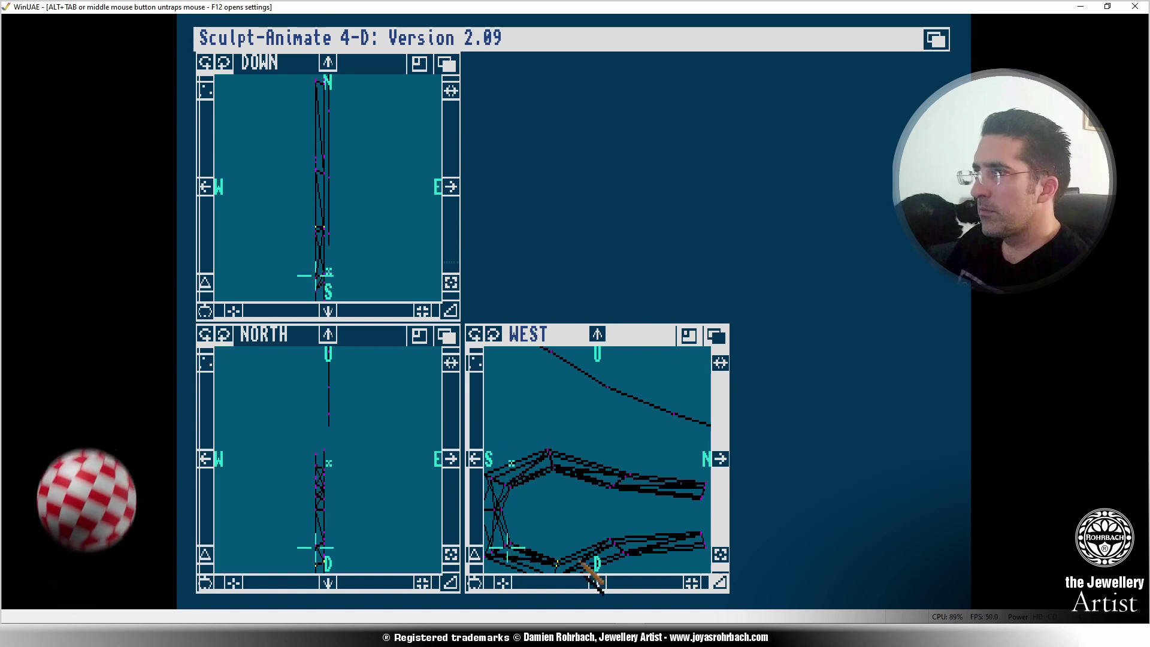
Bridge both outlines with triangular faces between the lower bend and the lower arm's middle cross-section.
{"action": "left_click", "coordinate": [608, 539]}
{"action": "left_click", "coordinate": [593, 512]}
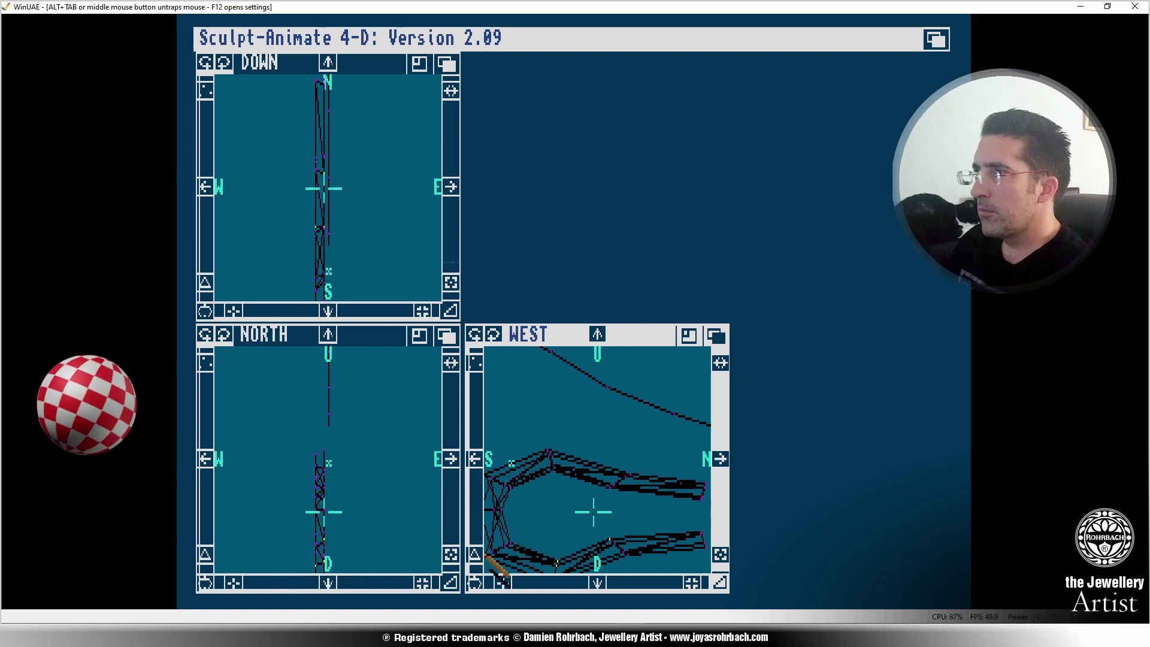
{"action": "left_click", "coordinate": [558, 558]}
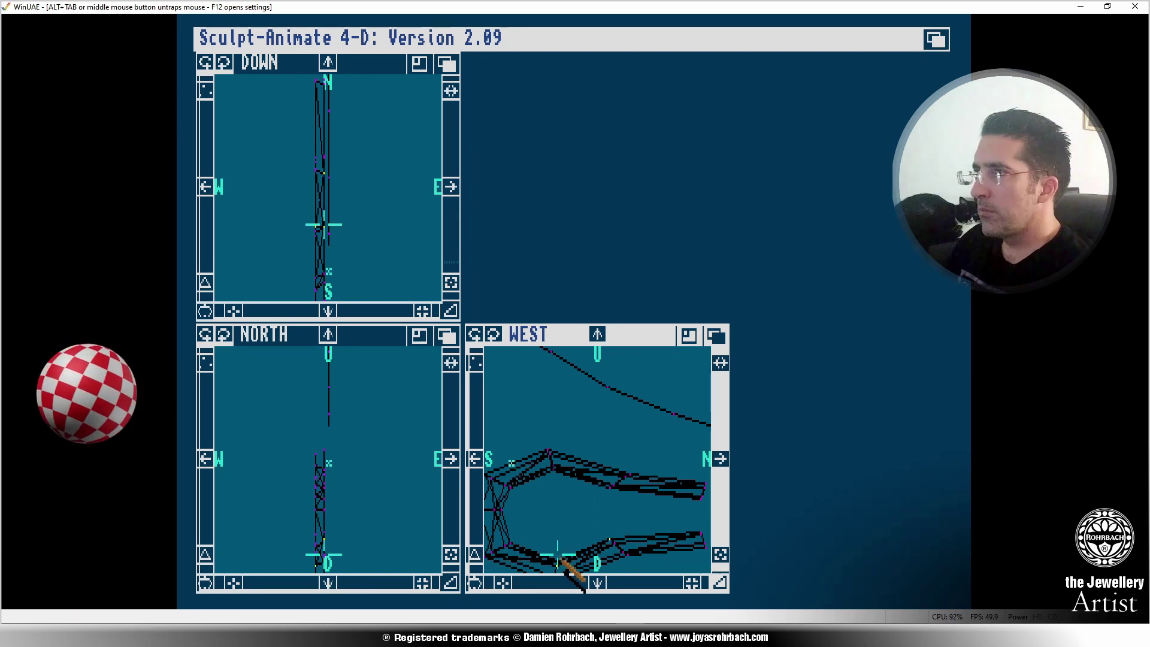
{"action": "left_click", "coordinate": [623, 552]}
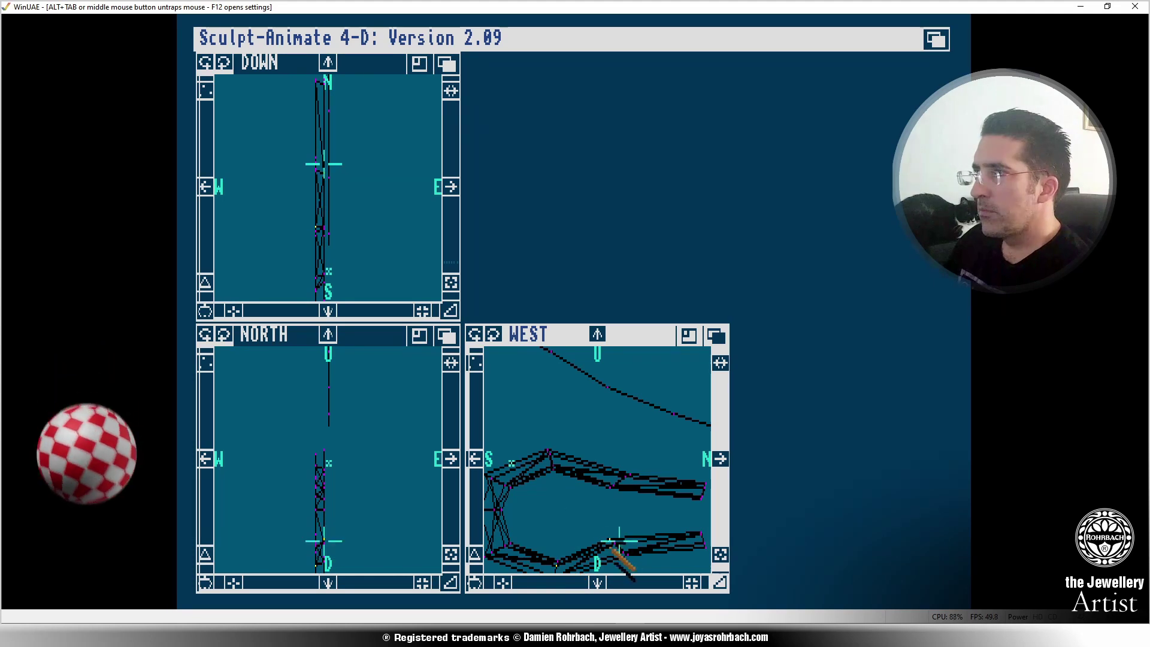
{"action": "left_click", "coordinate": [609, 539]}
{"action": "left_click", "coordinate": [614, 542]}
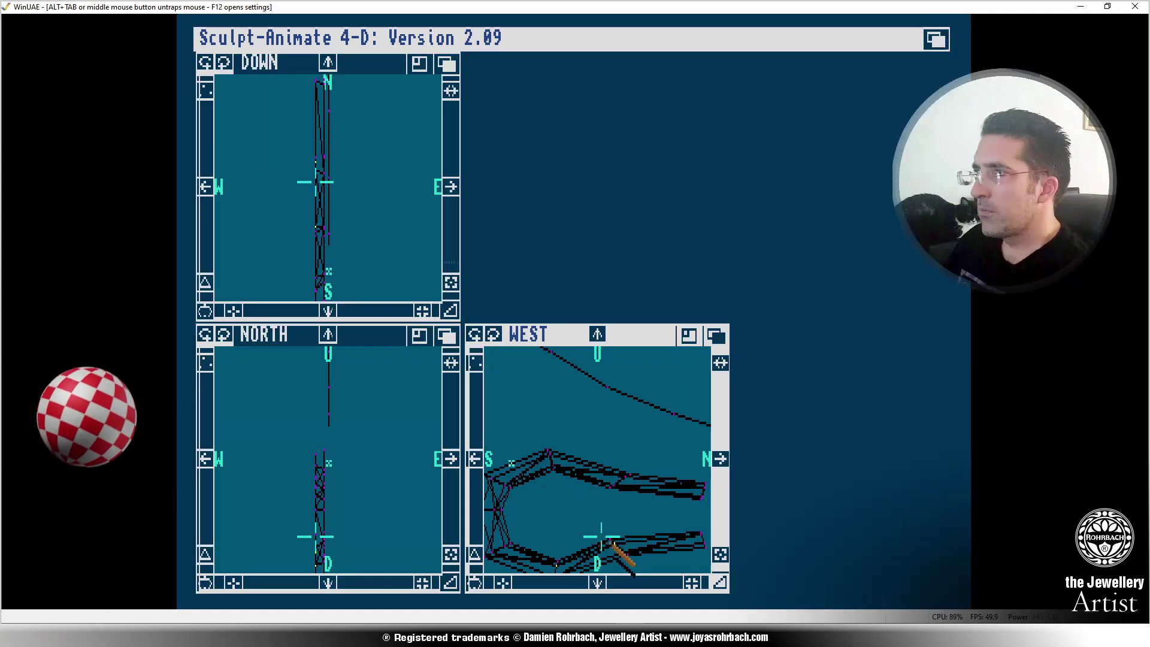
{"action": "left_click", "coordinate": [606, 541]}
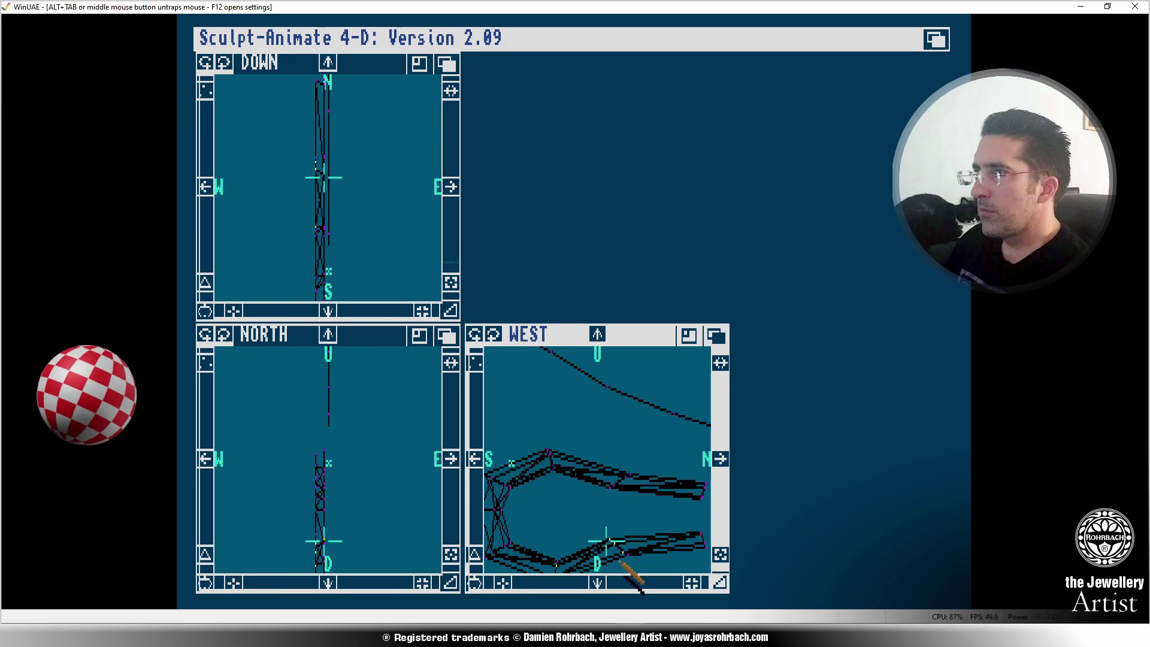
{"action": "left_click", "coordinate": [622, 516]}
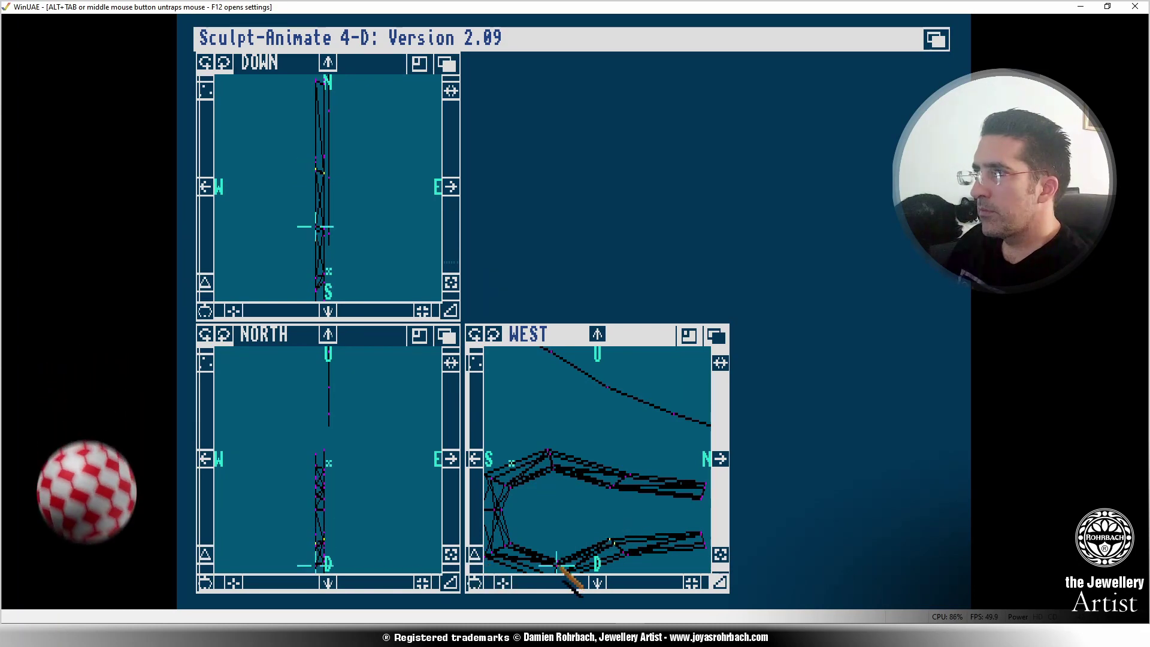
Bridge both outlines with triangular faces along the lower arm's inner edge, from its middle cross-section to its north tip.
{"action": "left_click", "coordinate": [701, 531]}
{"action": "left_click", "coordinate": [701, 535]}
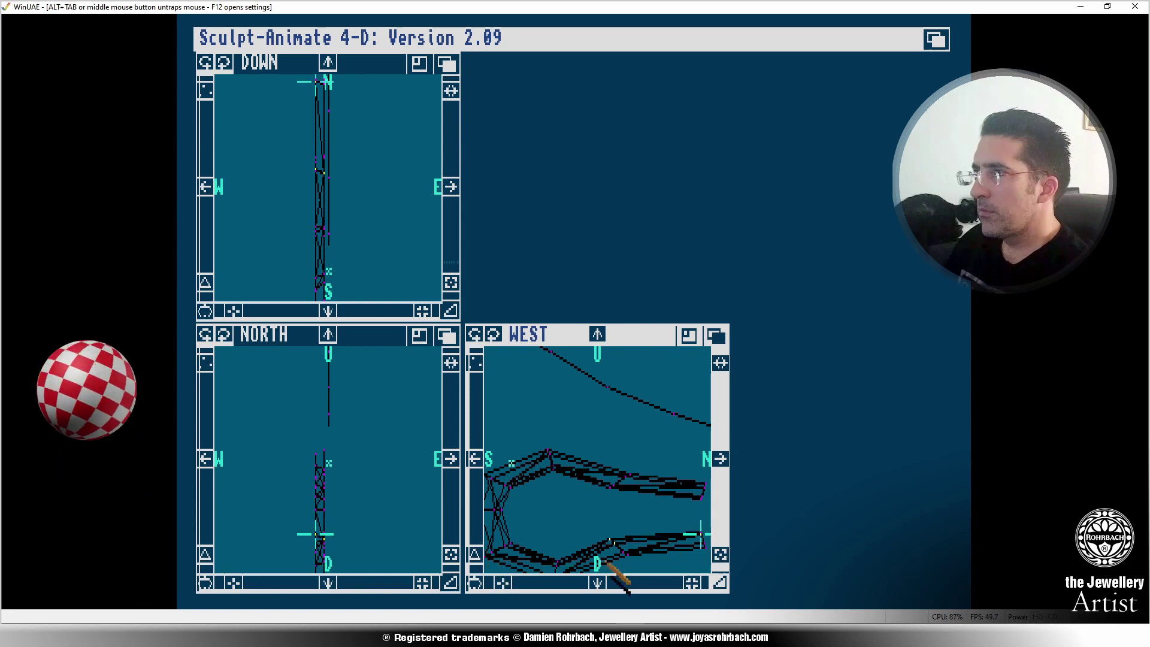
{"action": "left_click", "coordinate": [719, 555]}
{"action": "left_click", "coordinate": [689, 579]}
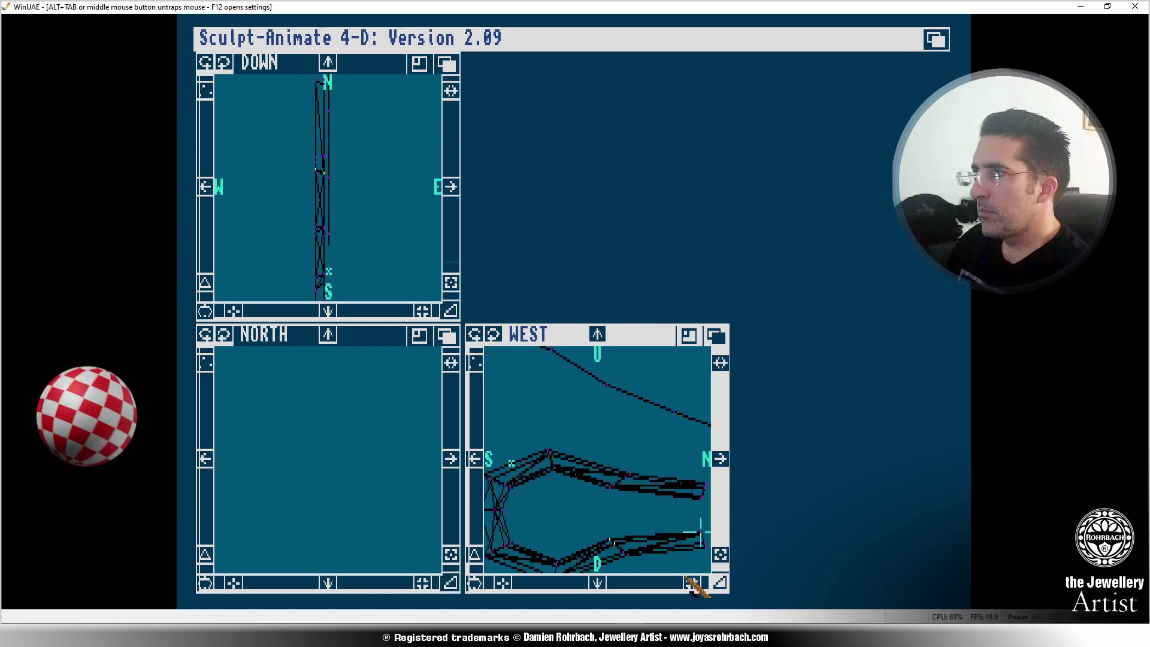
{"action": "left_click", "coordinate": [501, 581]}
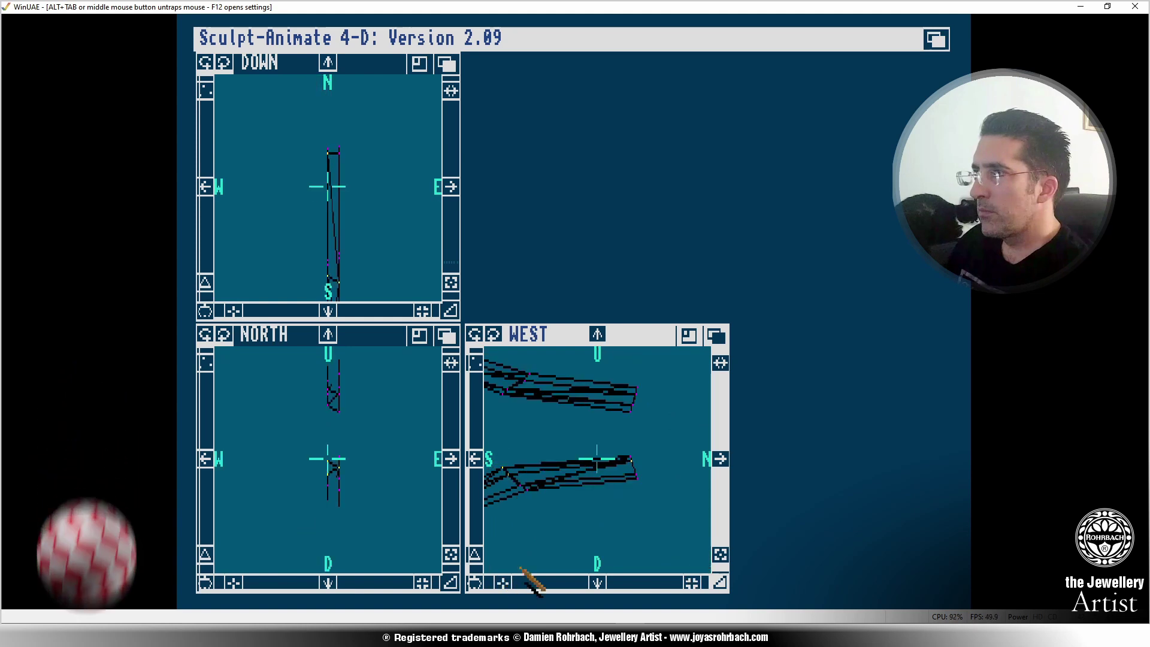
{"action": "left_click", "coordinate": [509, 476]}
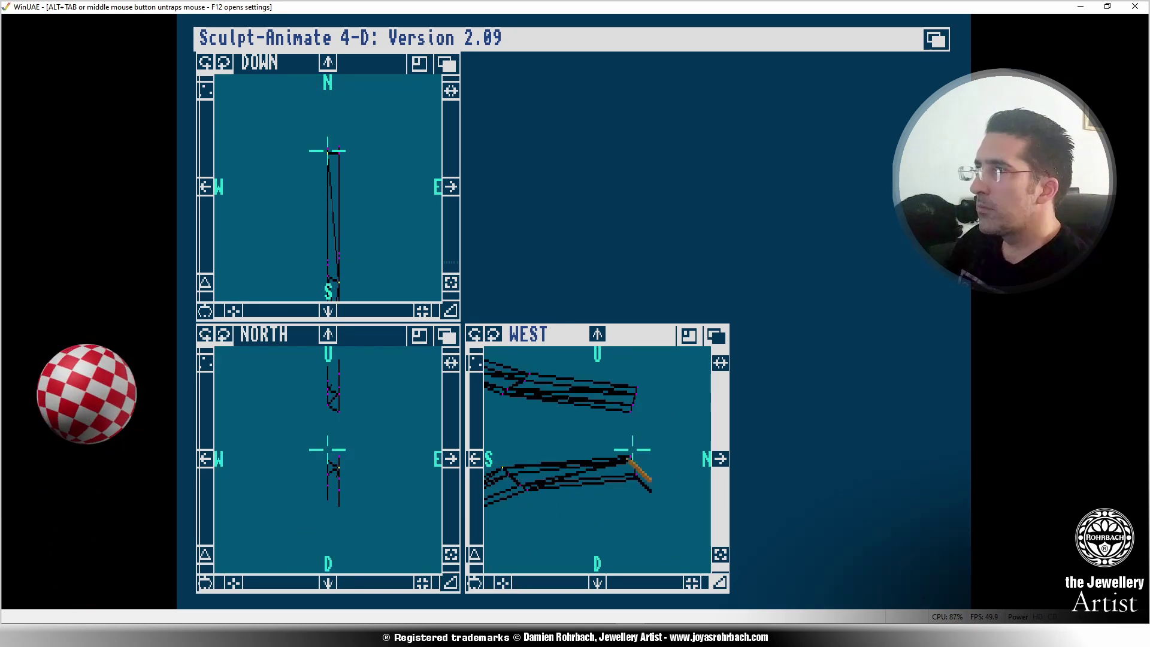
{"action": "left_click", "coordinate": [605, 434]}
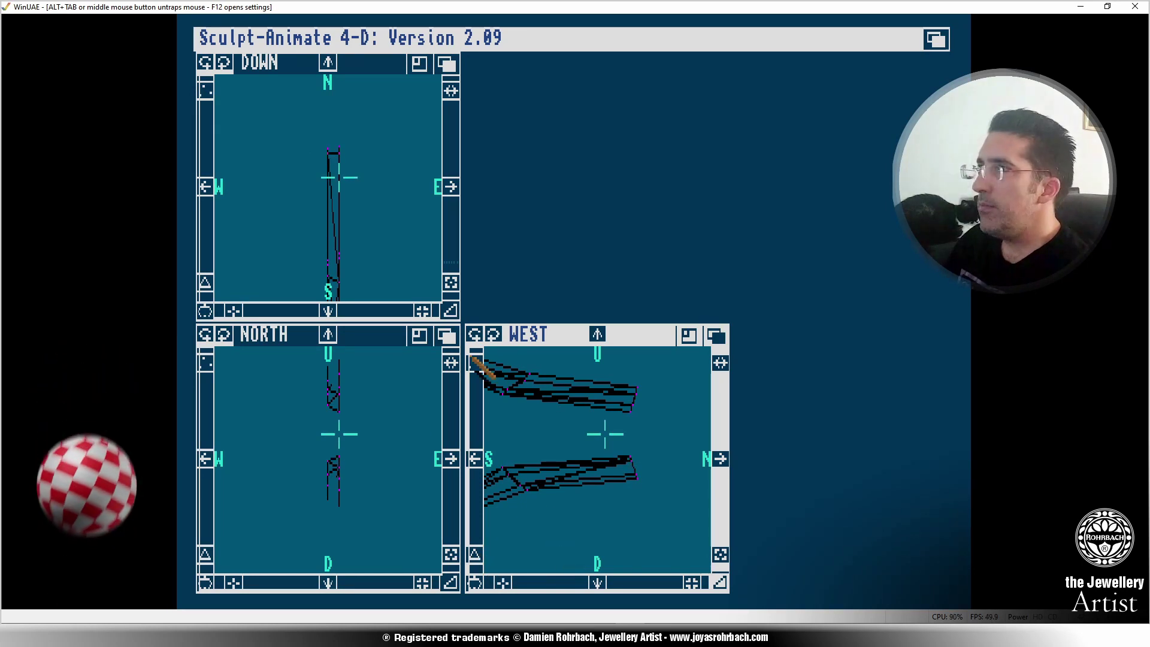
Add a first triangular bridging face on the upper arm's outer edge, between its middle vertices and its north tip.
{"action": "left_click", "coordinate": [722, 557]}
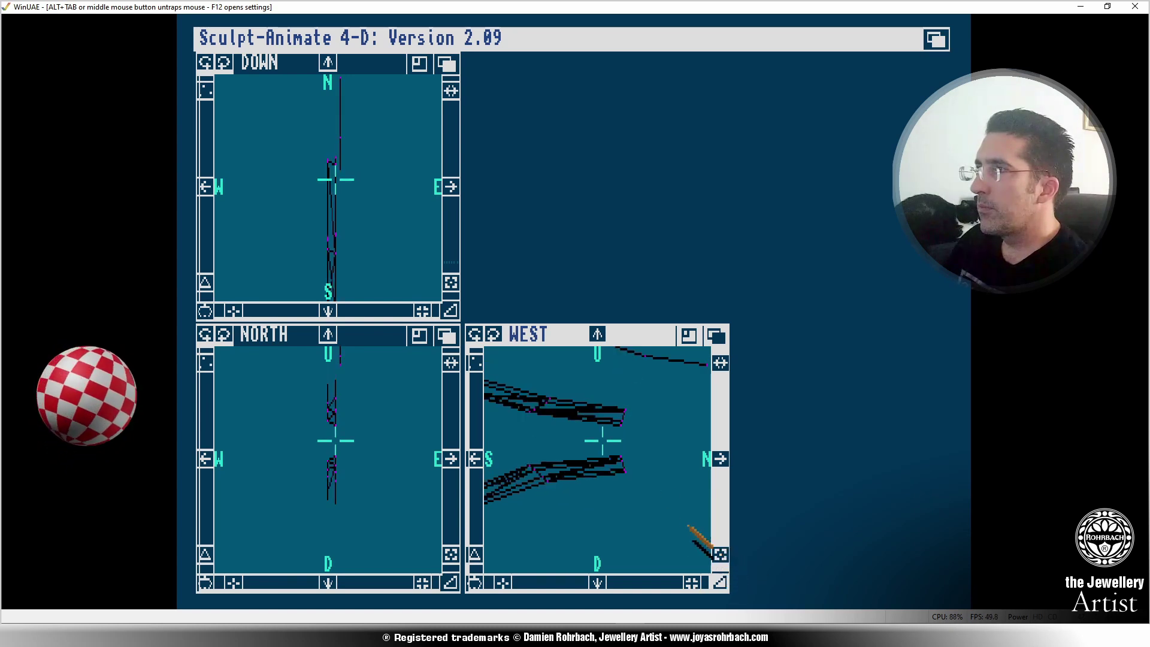
{"action": "left_click", "coordinate": [716, 552]}
{"action": "left_click", "coordinate": [475, 459]}
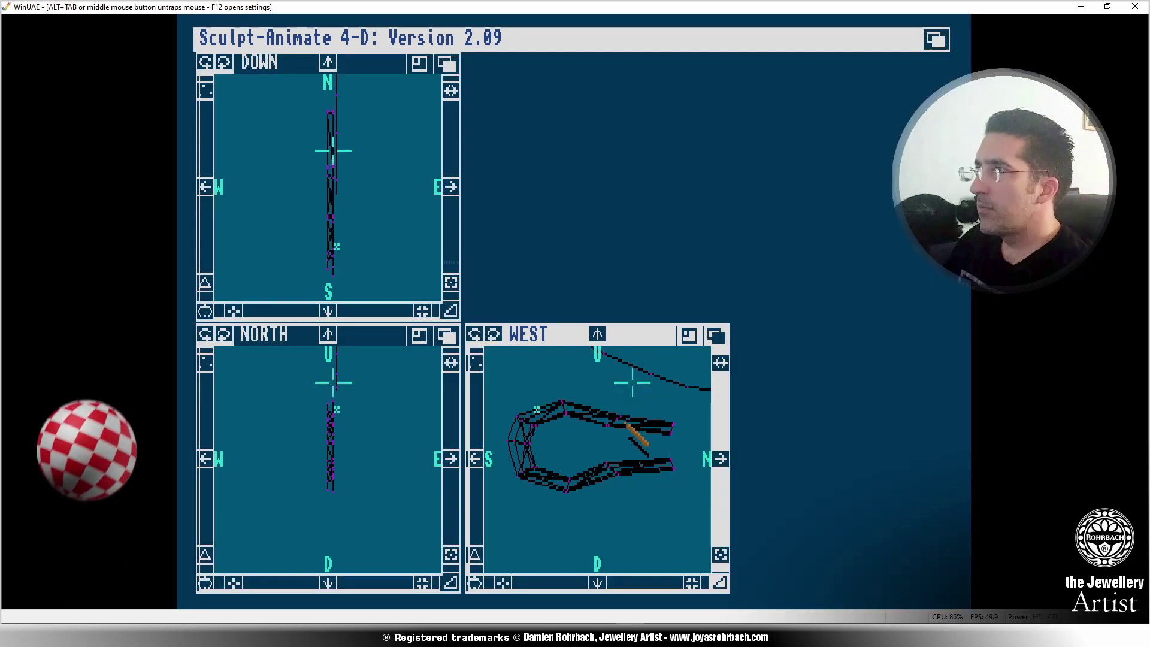
{"action": "left_click", "coordinate": [617, 422]}
{"action": "left_click", "coordinate": [613, 419]}
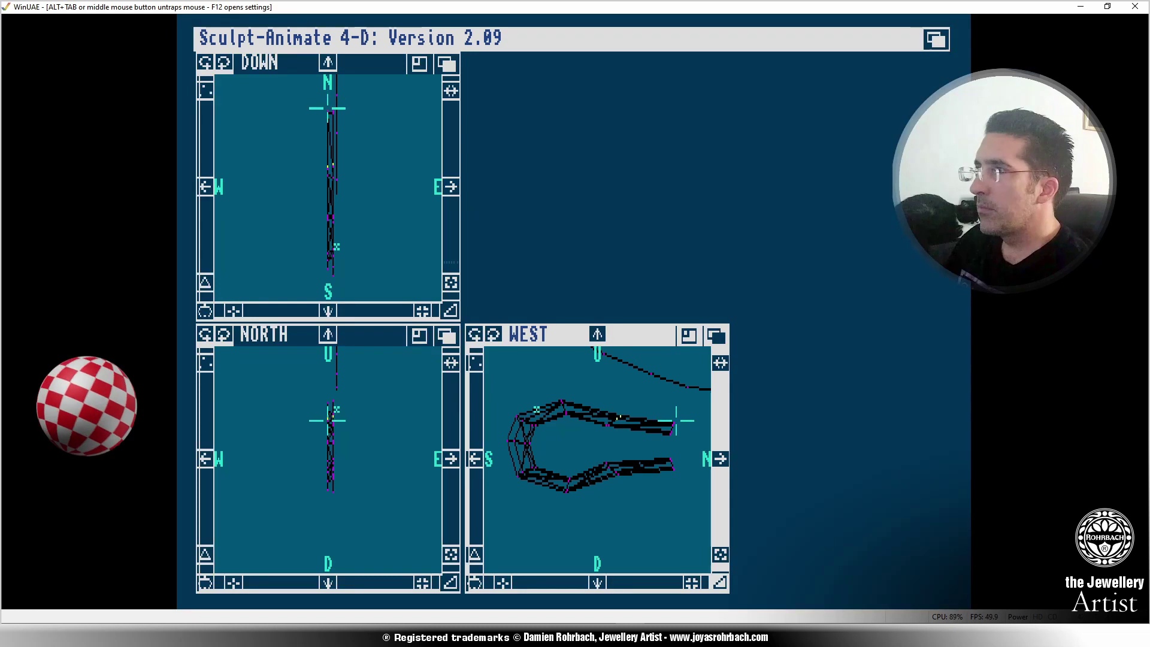
{"action": "left_click", "coordinate": [651, 397]}
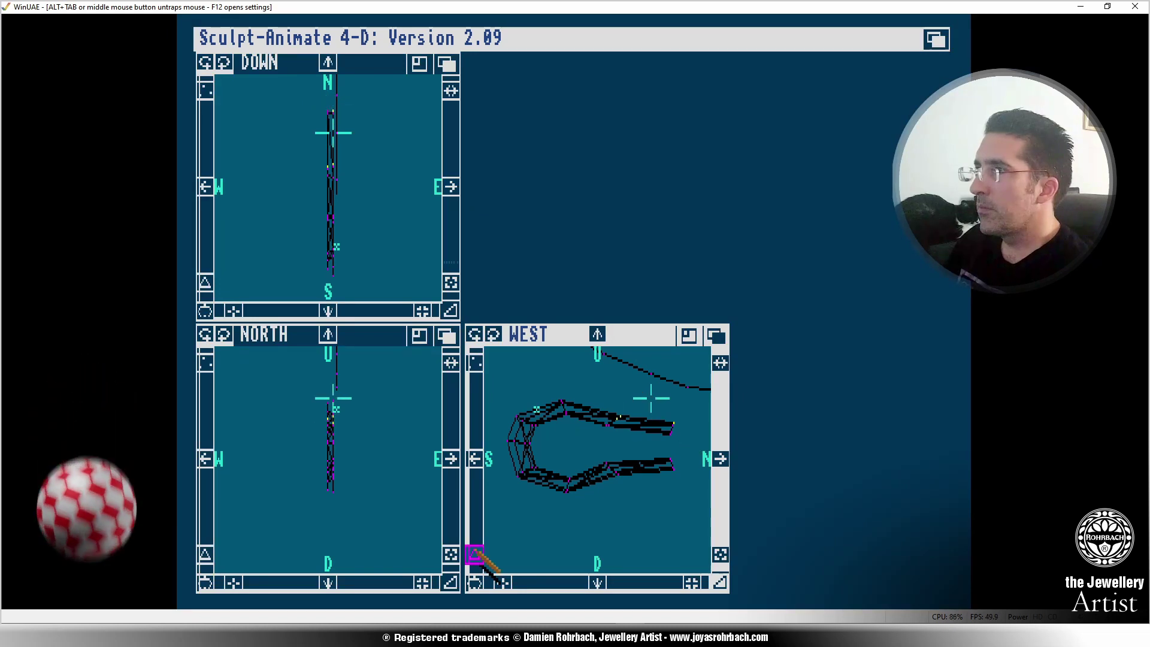
{"action": "left_click", "coordinate": [626, 417]}
{"action": "left_click", "coordinate": [624, 416]}
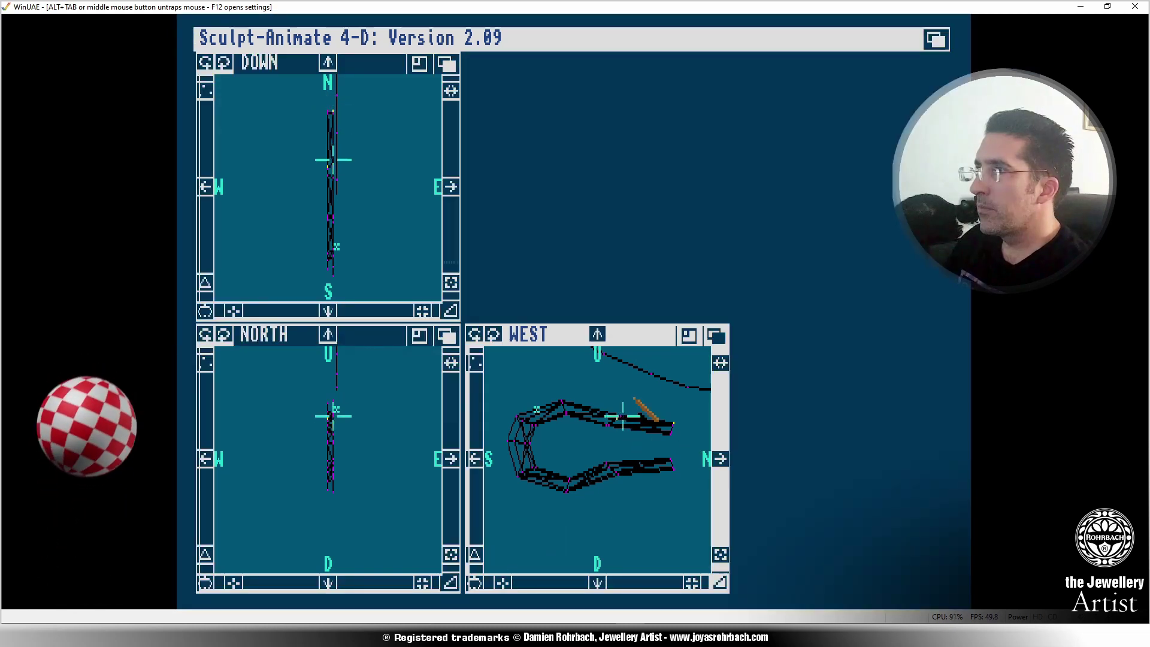
{"action": "left_click", "coordinate": [672, 430]}
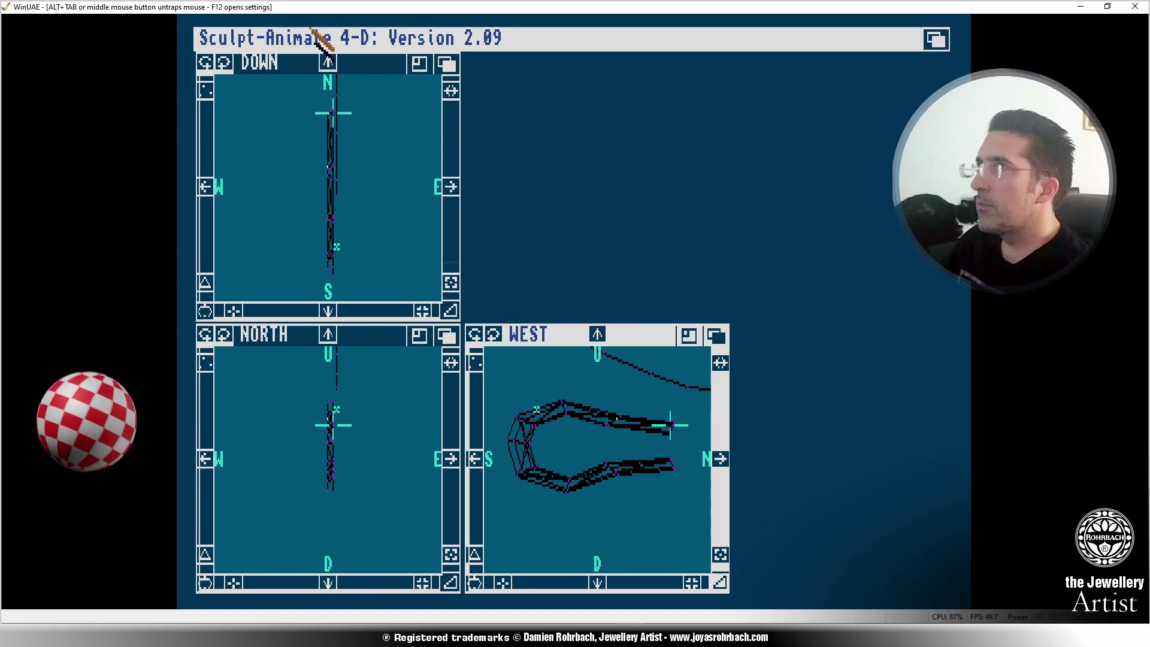
Try to select the vertex at the upper arm's outer north tip with the box-shaped selection cursor.
{"action": "right_click_drag", "start_coordinate": [527, 292], "coordinate": [385, 59]}
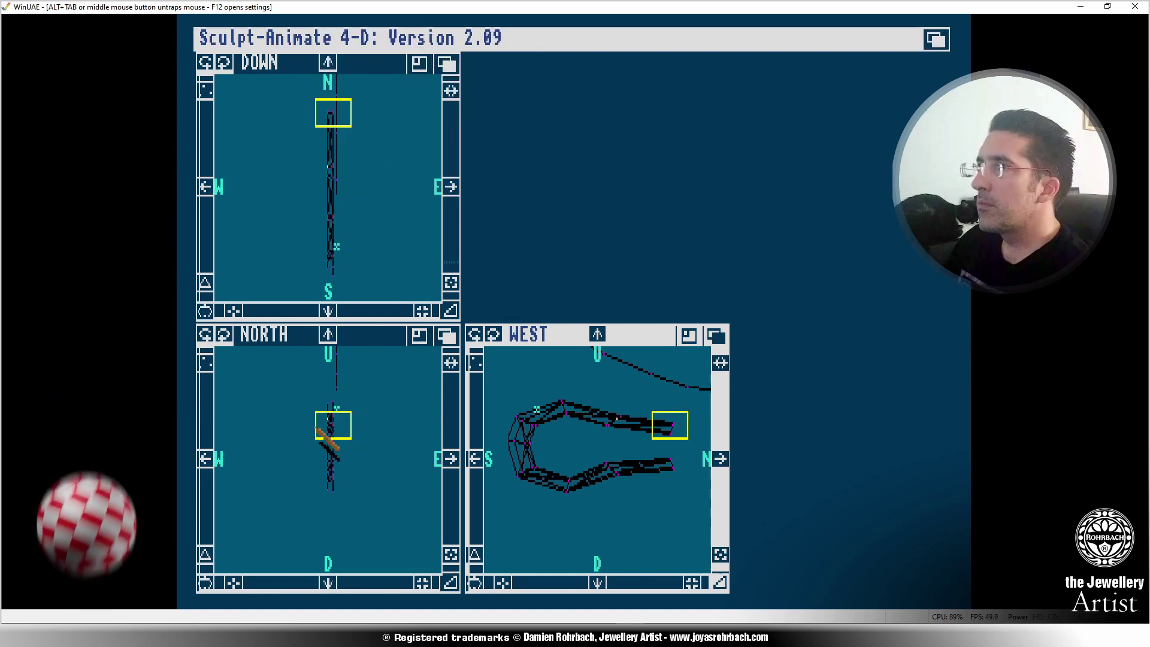
{"action": "left_click", "coordinate": [296, 421]}
{"action": "mouse_move", "coordinate": [297, 421]}
{"action": "left_mouse_down"}
{"action": "mouse_move", "coordinate": [293, 380]}
{"action": "mouse_move", "coordinate": [314, 376]}
{"action": "left_mouse_up"}
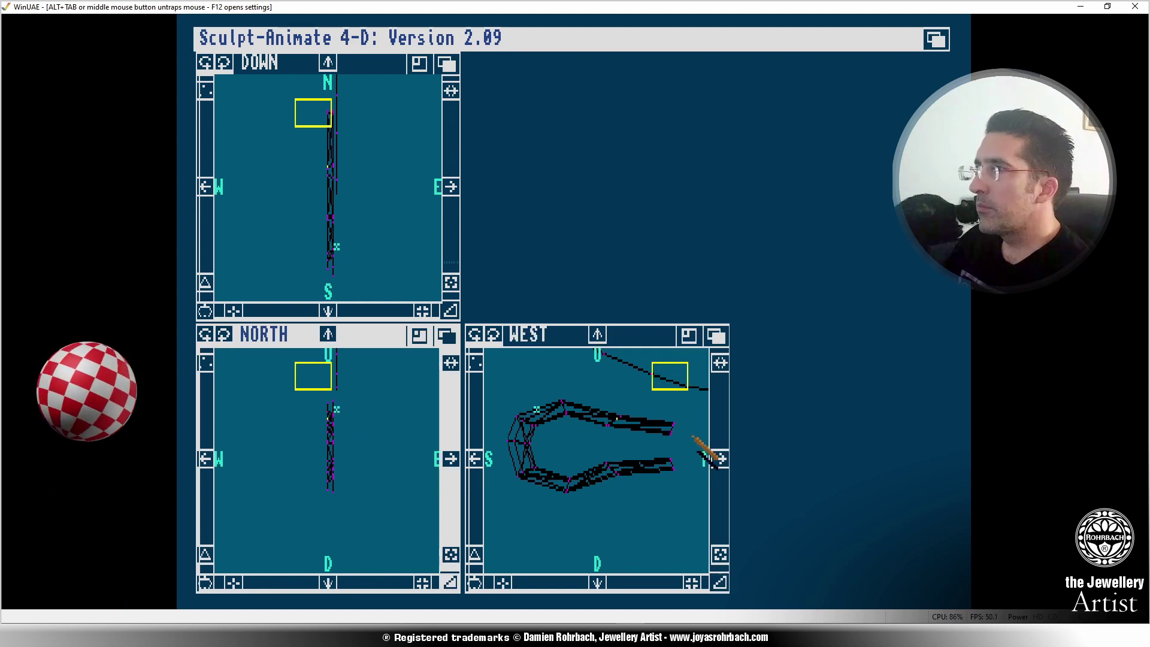
{"action": "left_click", "coordinate": [676, 421]}
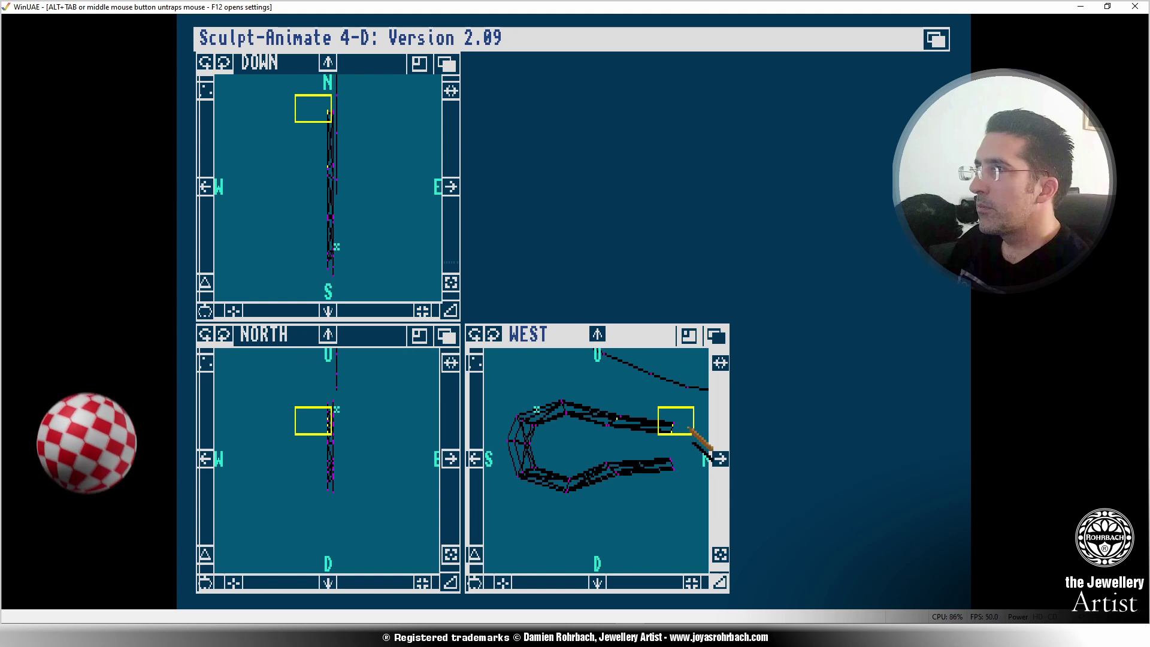
{"action": "left_click", "coordinate": [687, 421]}
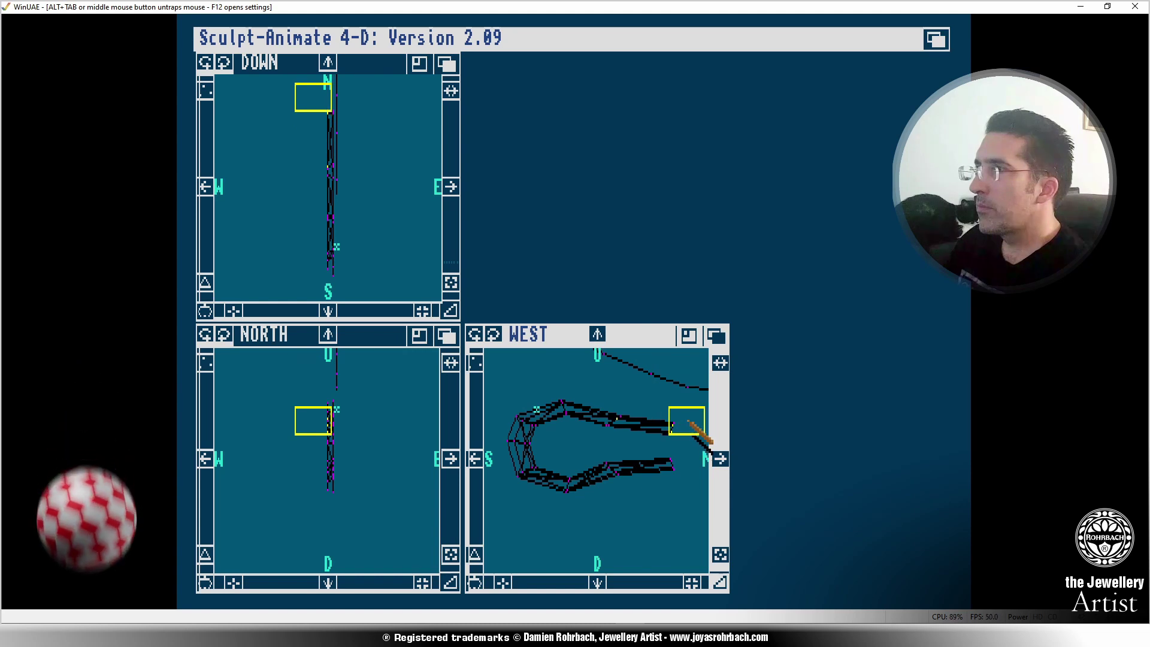
{"action": "right_click_drag", "start_coordinate": [504, 215], "coordinate": [385, 79]}
{"action": "left_click", "coordinate": [678, 431]}
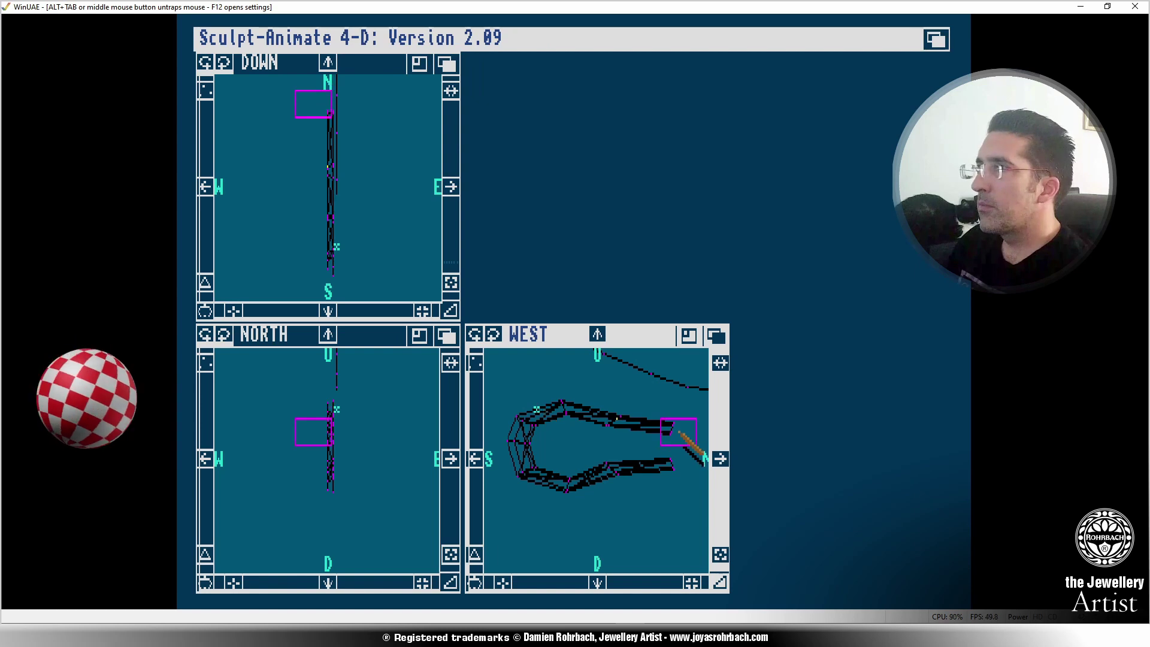
{"action": "key", "text": "Escape"}
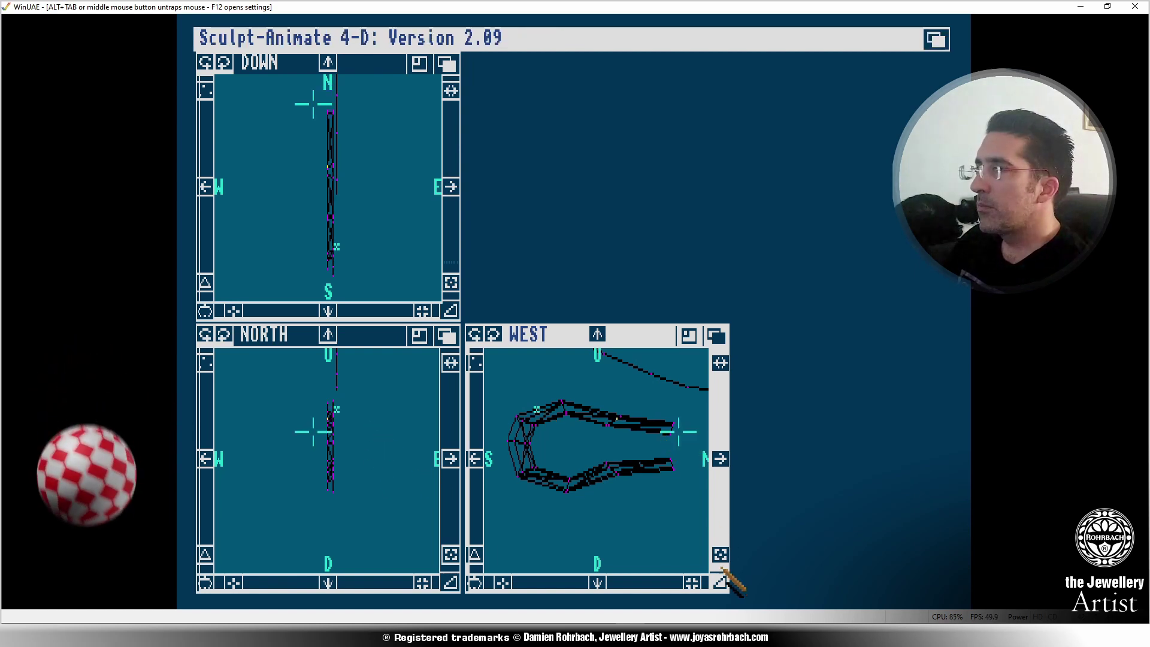
Add the second triangular face bridging both outlines at the north tip of the upper arm's outer edge.
{"action": "left_click", "coordinate": [692, 583]}
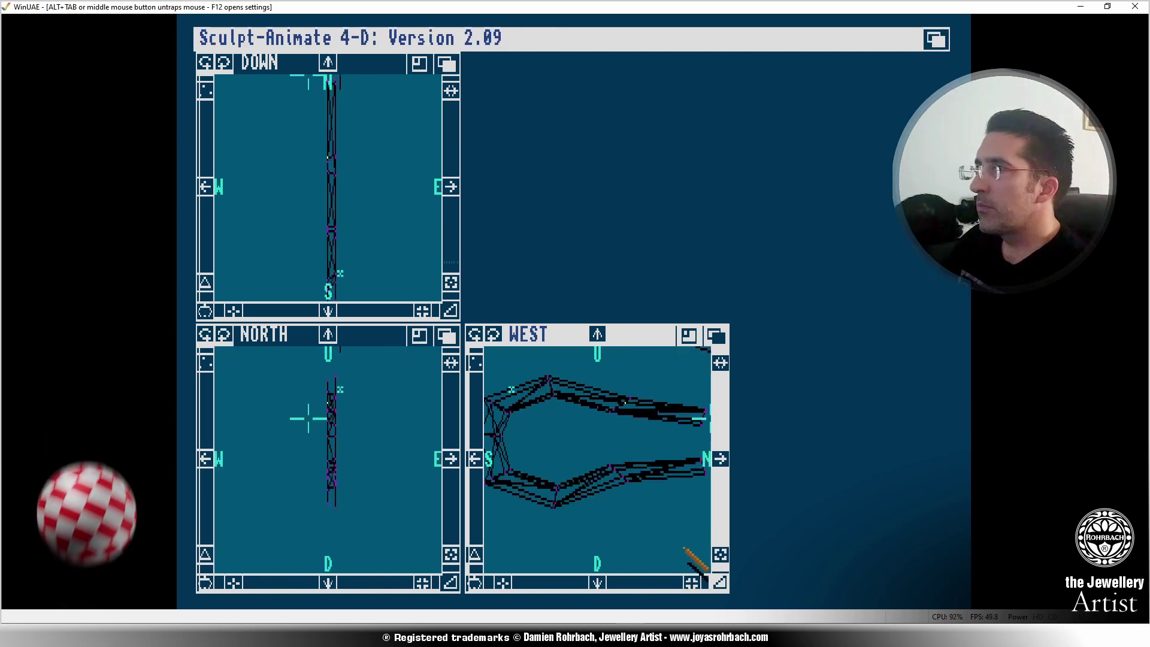
{"action": "left_click", "coordinate": [719, 459]}
{"action": "left_click", "coordinate": [649, 409]}
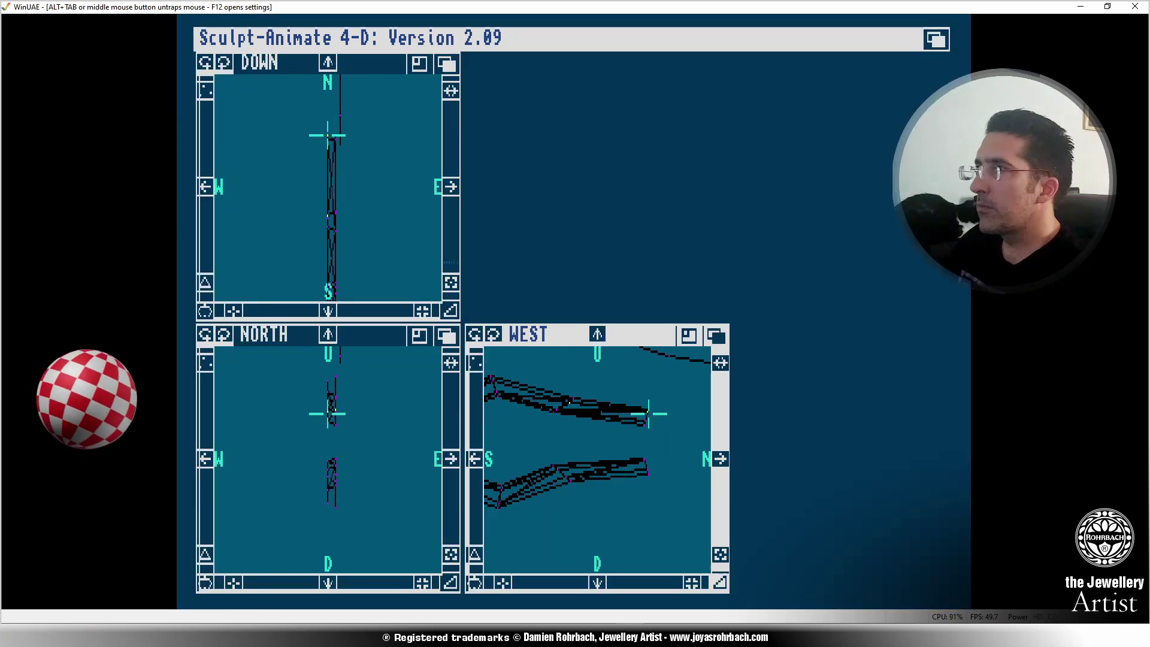
{"action": "left_click", "coordinate": [652, 440]}
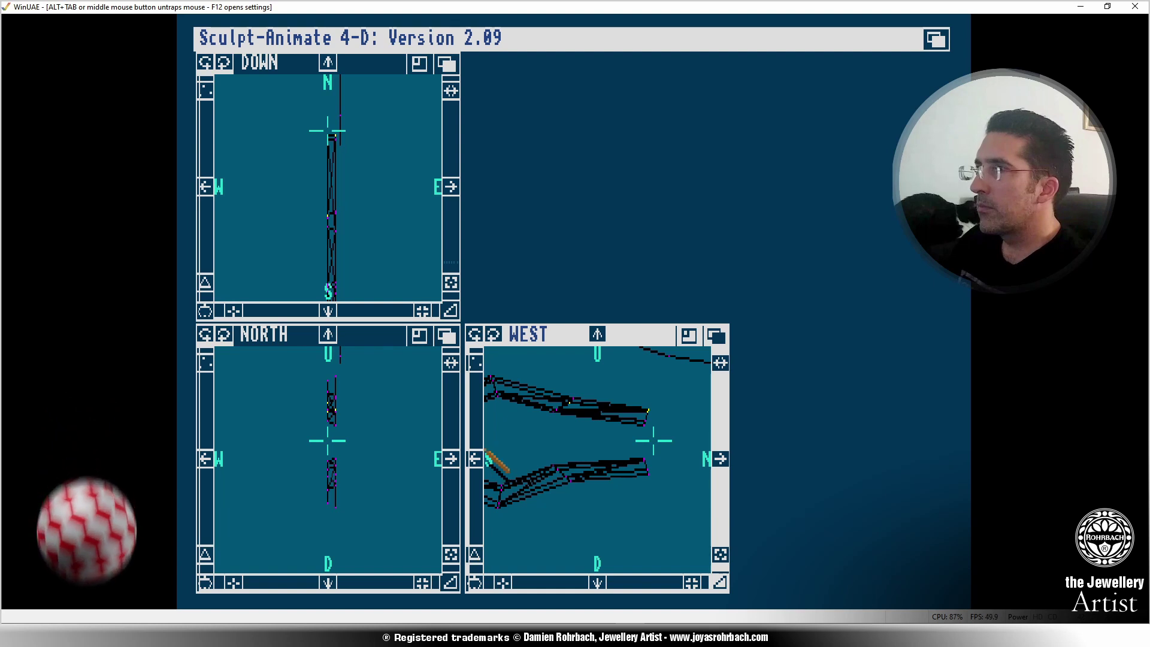
{"action": "left_click", "coordinate": [476, 459]}
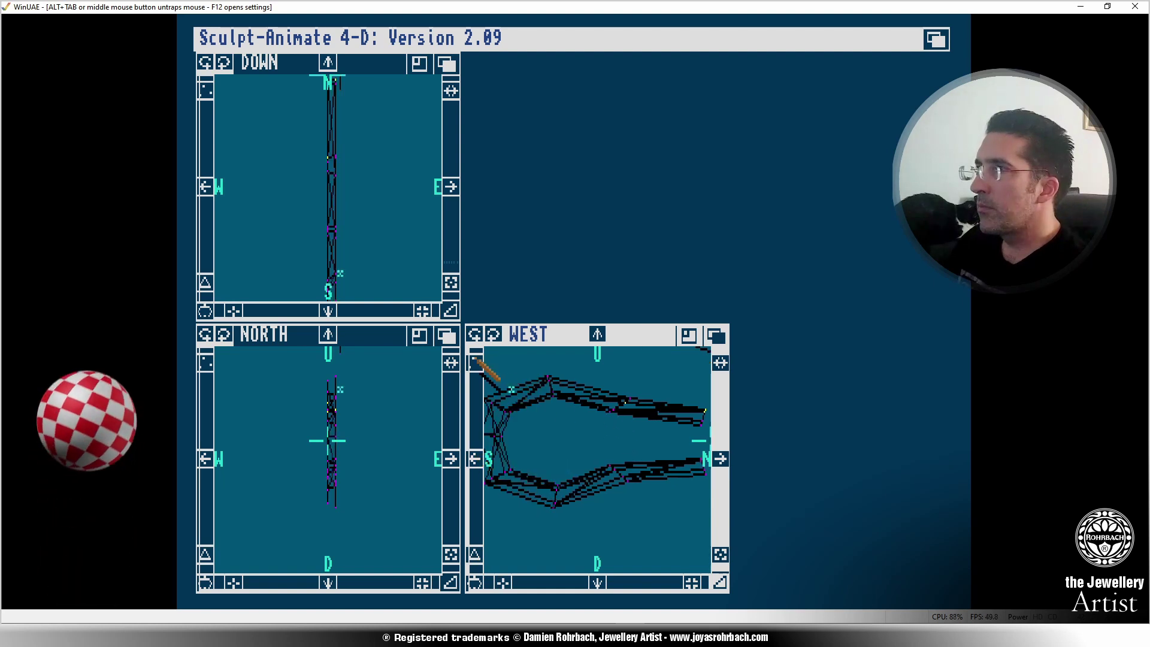
Bridge both outlines with triangular faces on the outer contour between the upper bend and the upper arm's middle cross-section.
{"action": "left_click", "coordinate": [546, 376]}
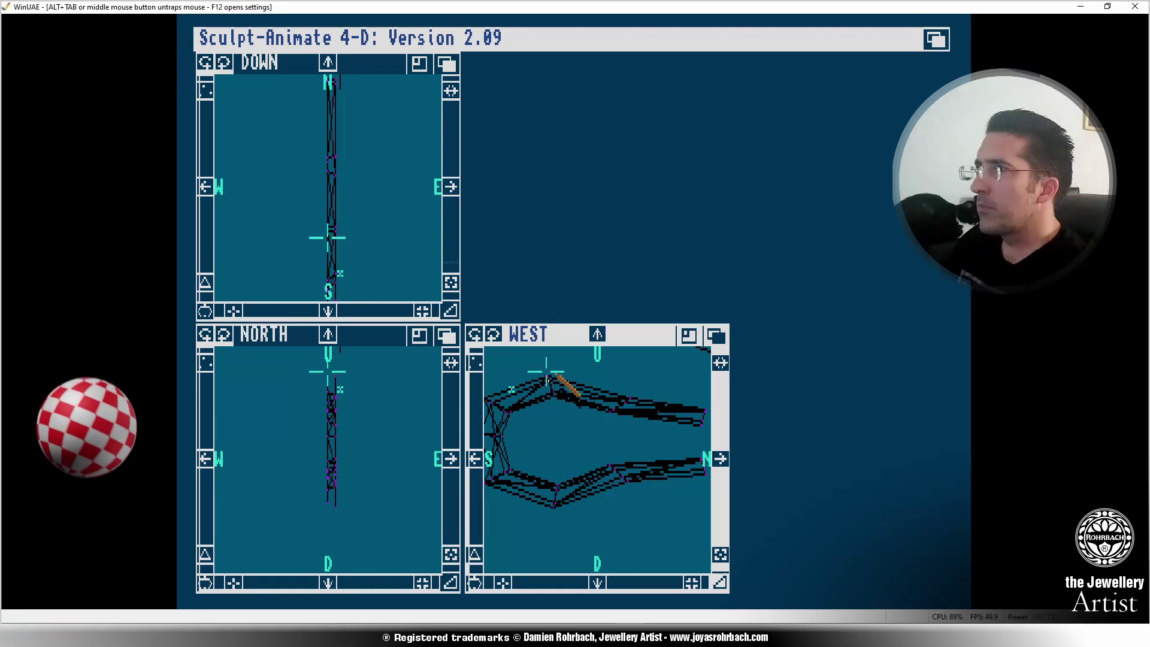
{"action": "left_click", "coordinate": [546, 376]}
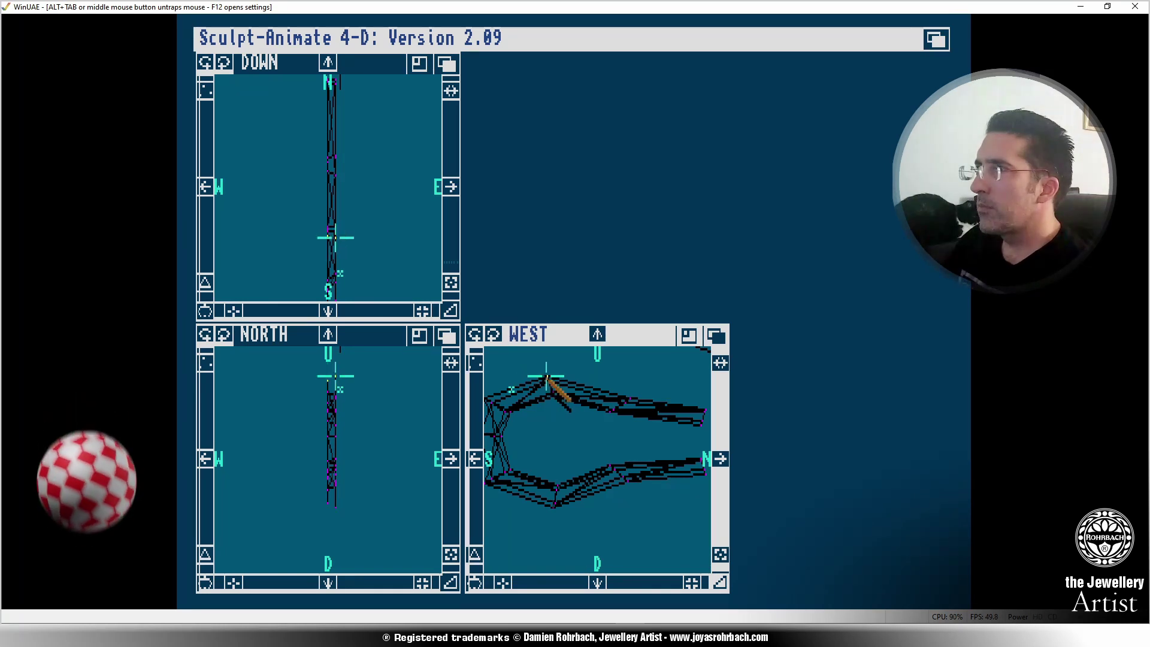
{"action": "left_click", "coordinate": [629, 400]}
{"action": "left_click", "coordinate": [636, 387]}
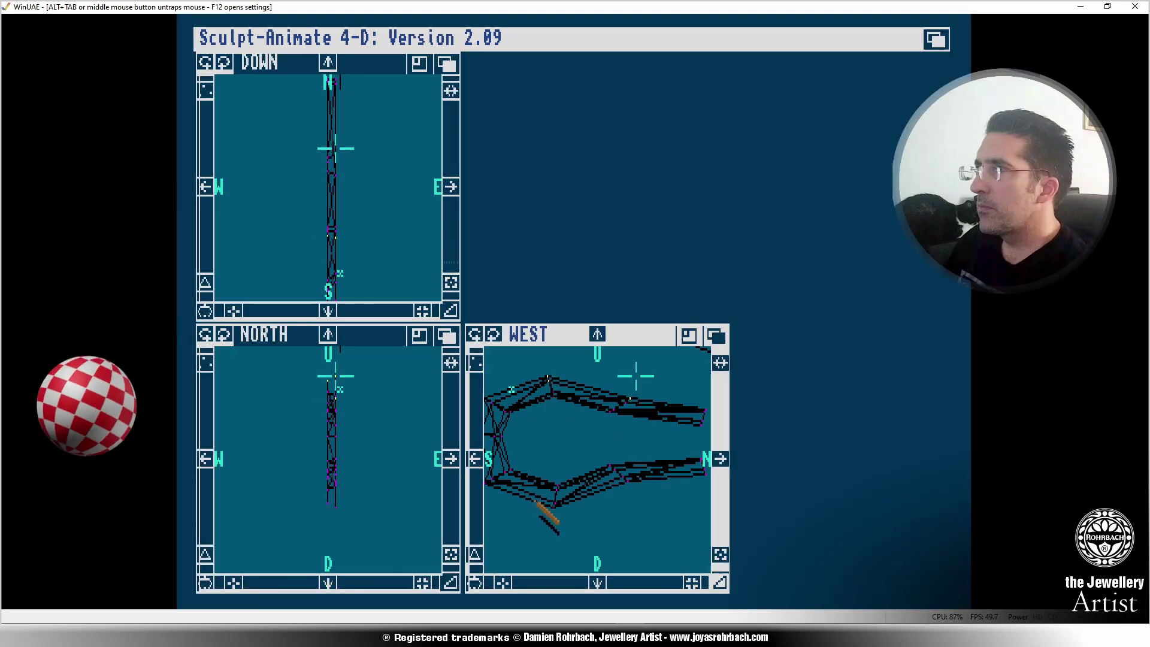
{"action": "left_click", "coordinate": [549, 371]}
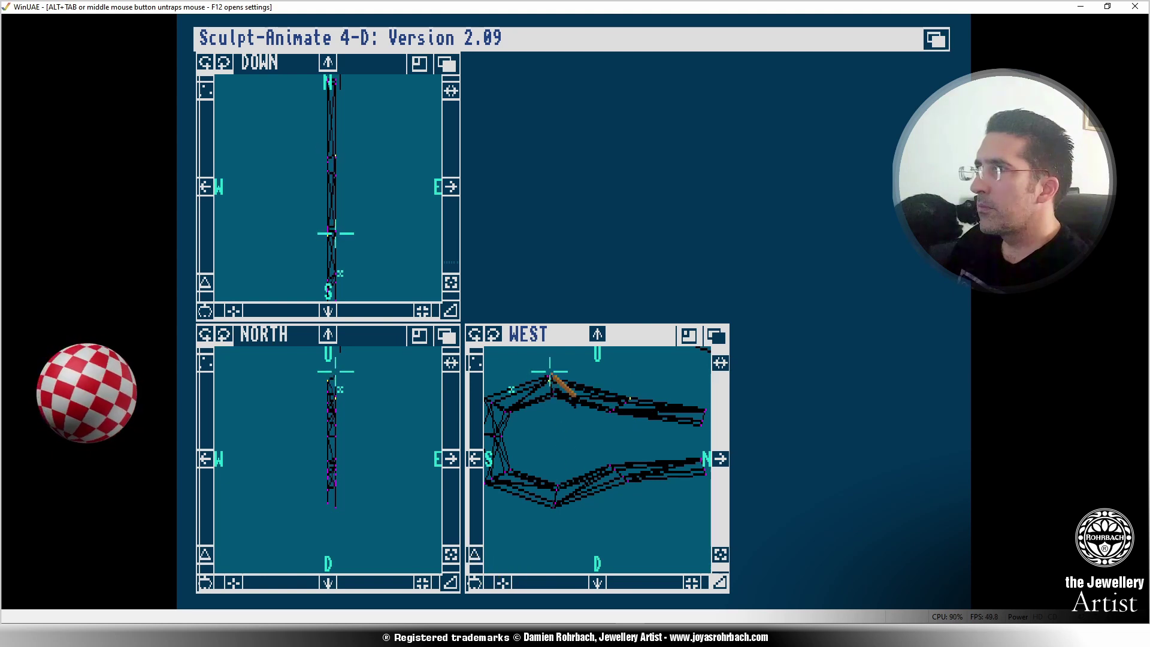
{"action": "left_click", "coordinate": [627, 405]}
{"action": "left_click", "coordinate": [600, 376]}
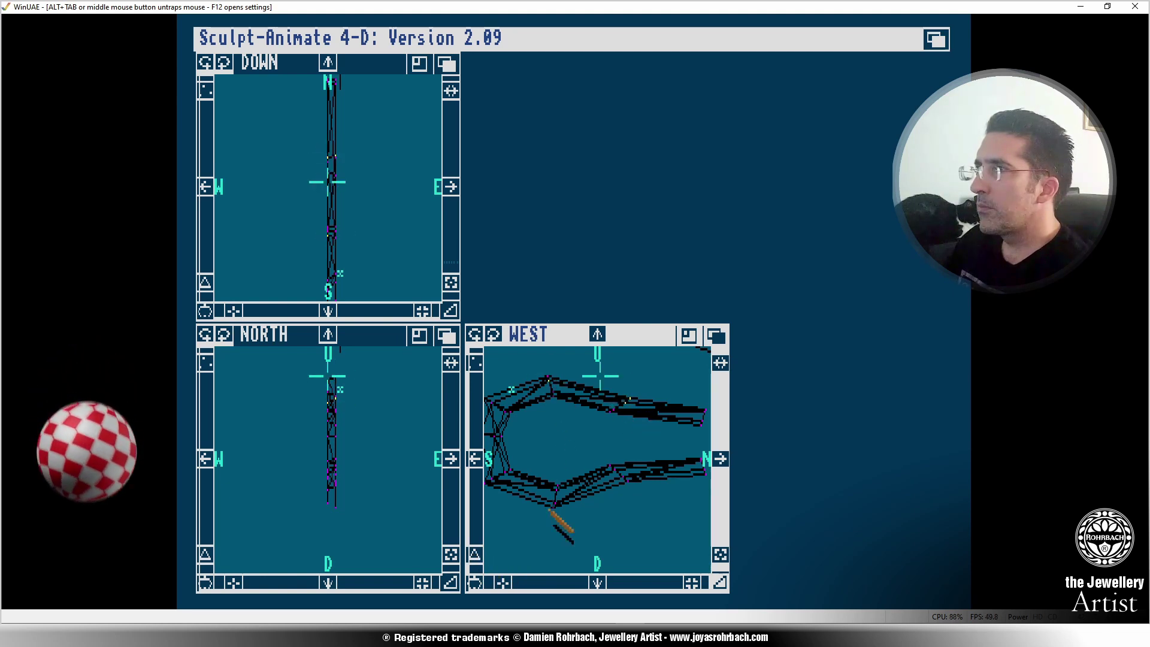
{"action": "left_click", "coordinate": [473, 554]}
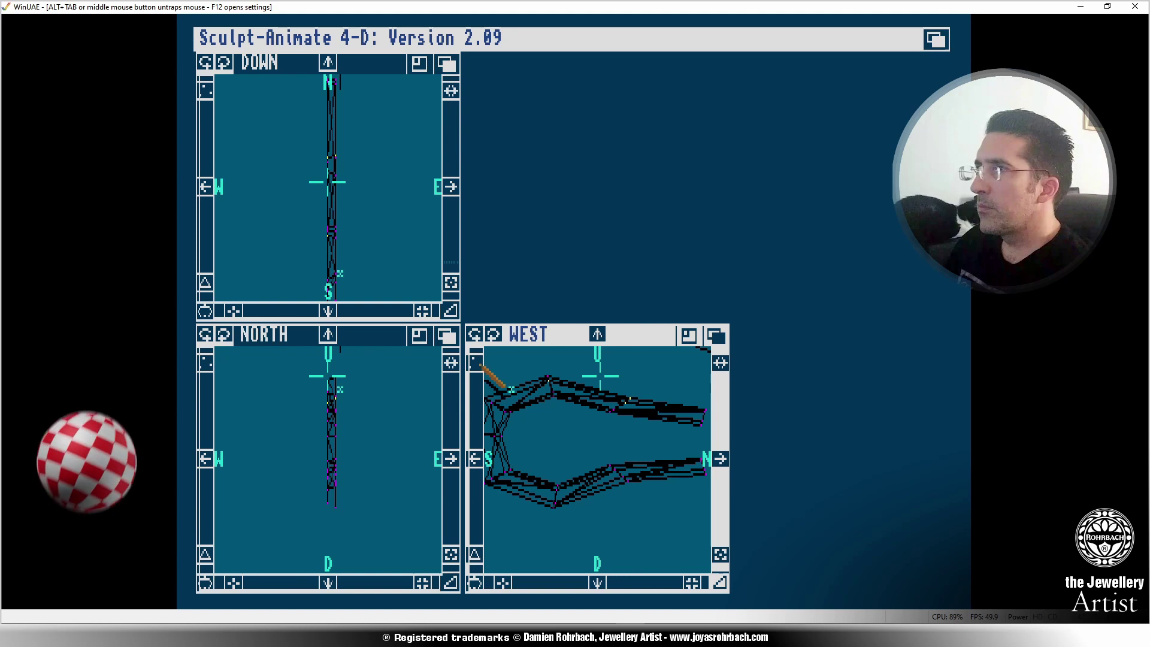
Bridge both outlines with triangular faces on the outer contour between the upper bend and the upper corner to its south.
{"action": "left_click", "coordinate": [478, 459]}
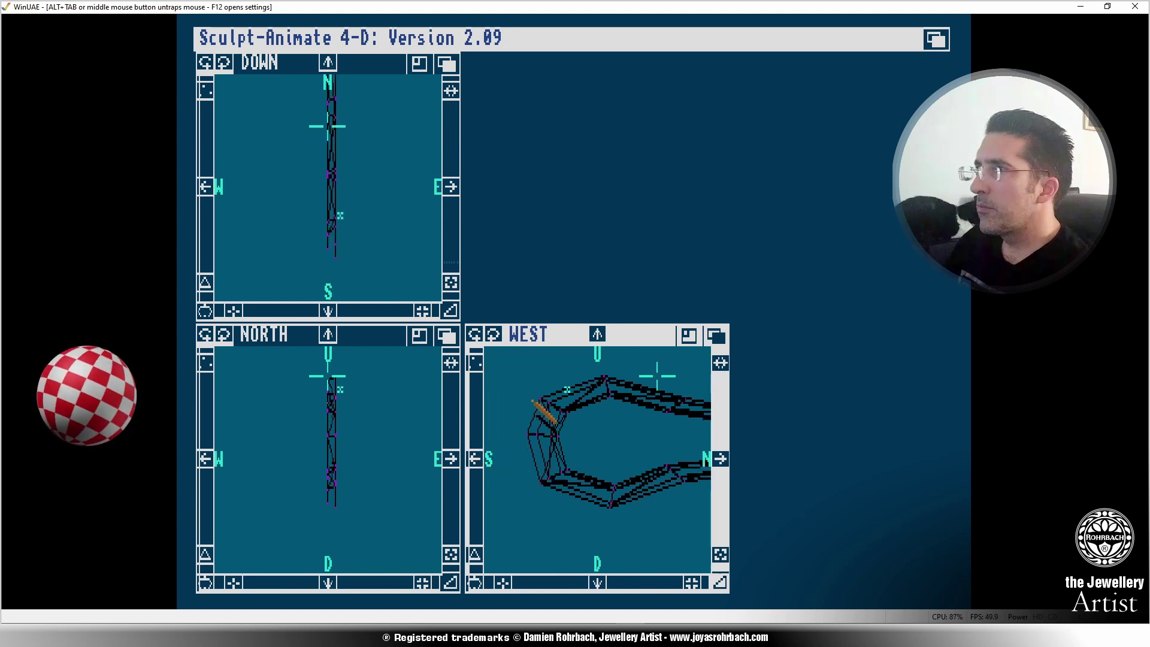
{"action": "left_click", "coordinate": [545, 404]}
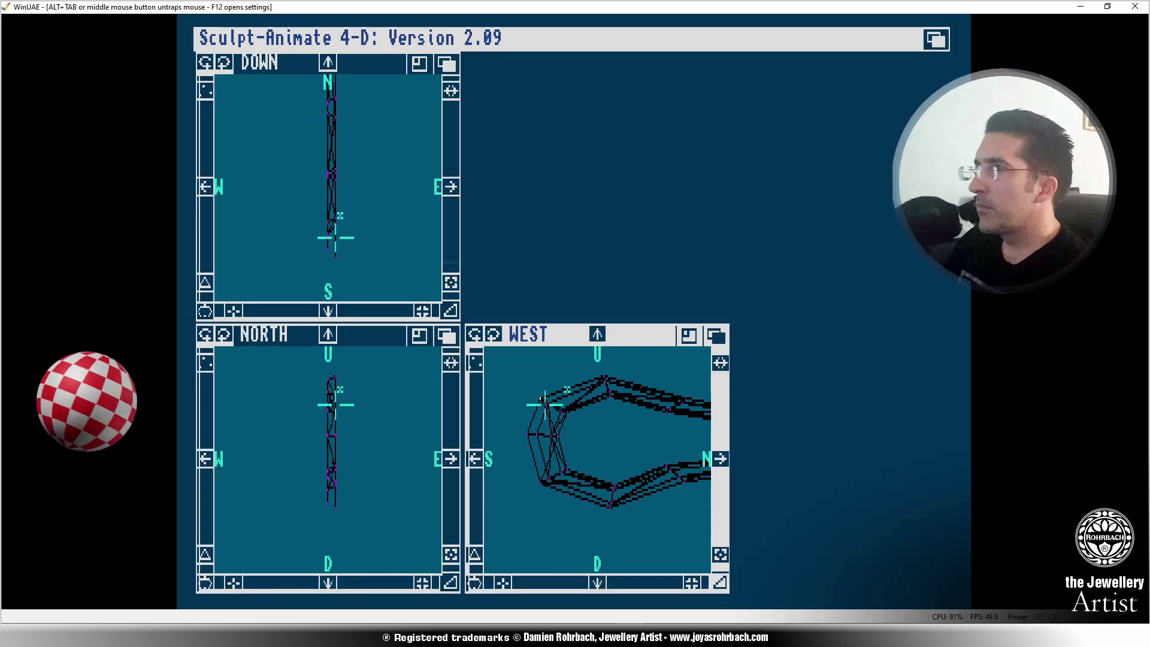
Create triangular faces along the outer rim in the West view, from the upper bend towards the closed south end.
{"action": "left_click", "coordinate": [609, 377]}
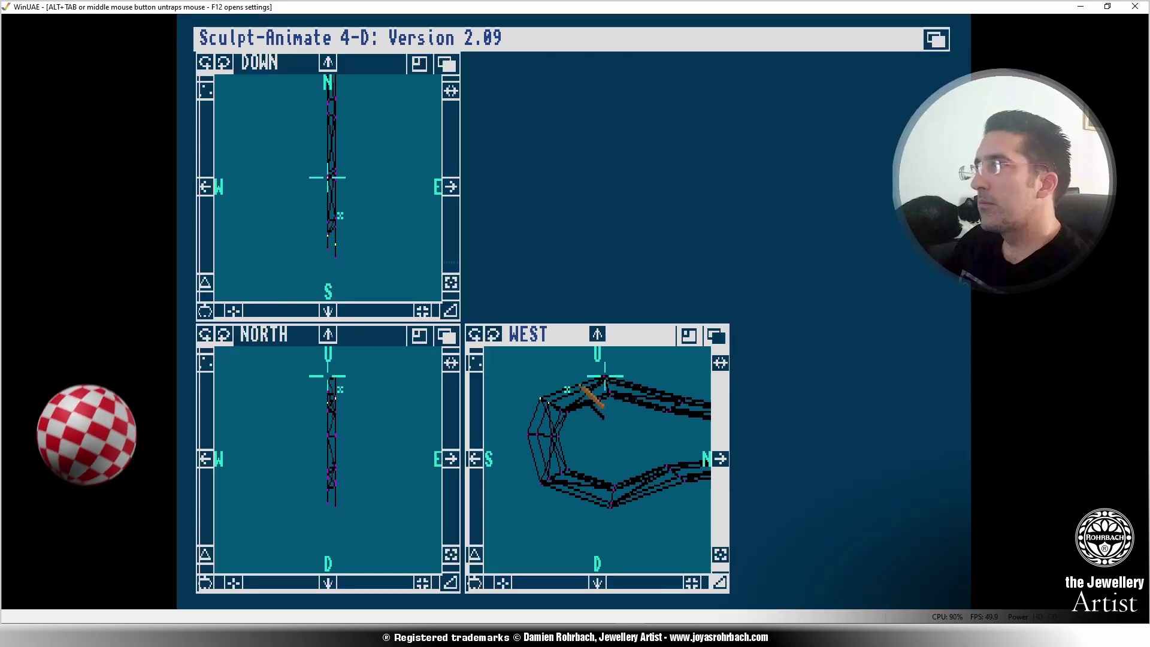
{"action": "left_click", "coordinate": [584, 376]}
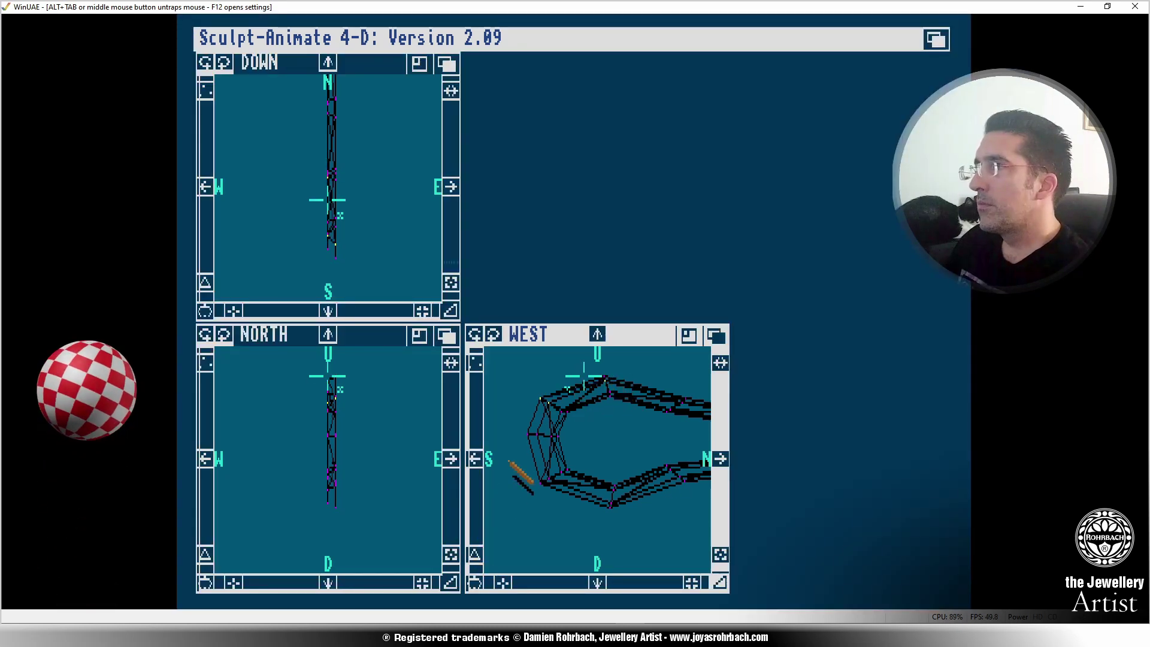
{"action": "left_click", "coordinate": [550, 410]}
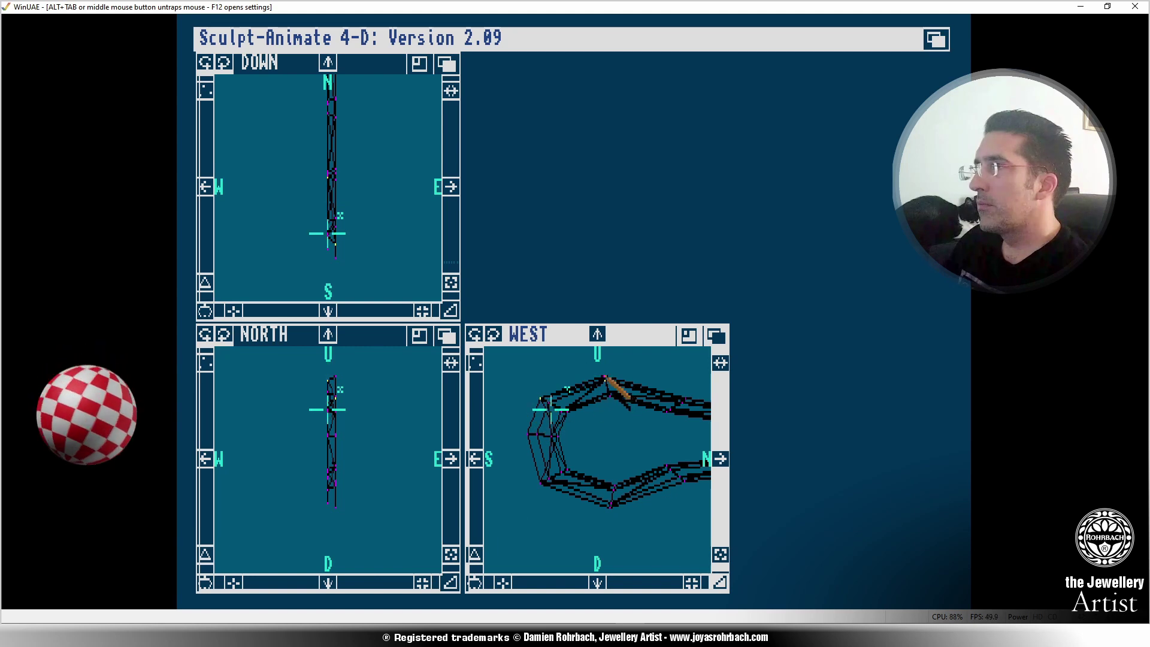
{"action": "left_click", "coordinate": [607, 377]}
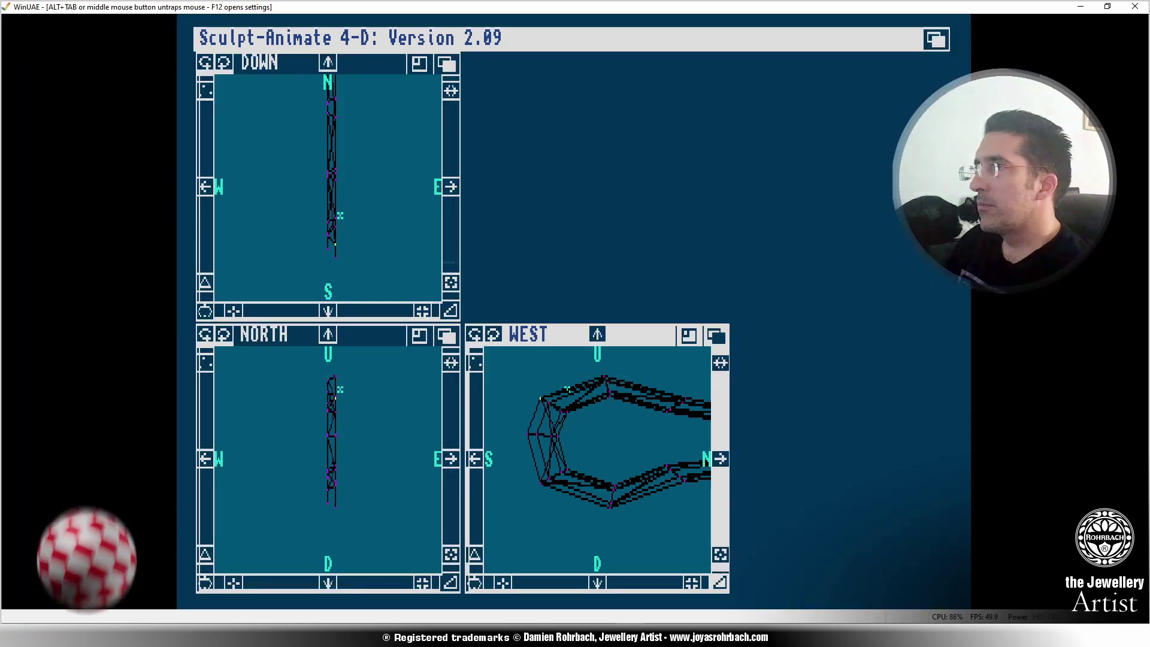
{"action": "left_click", "coordinate": [632, 369]}
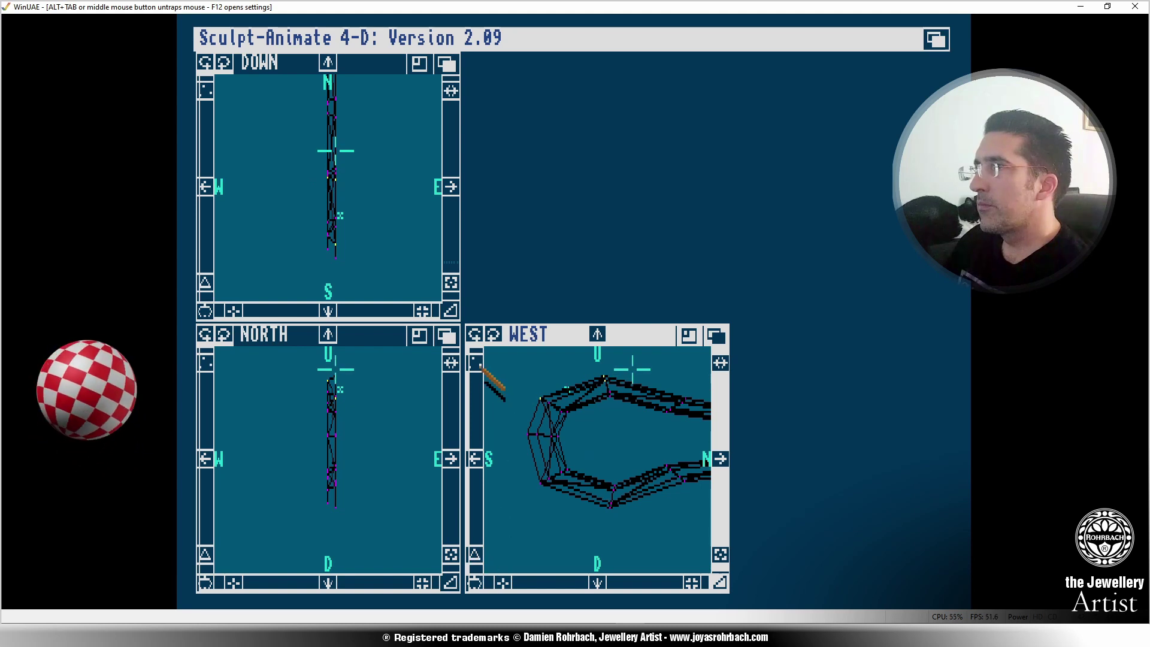
Fill the outer rim with triangular faces from the upper southern corner down to the southernmost vertices.
{"action": "left_click", "coordinate": [526, 425]}
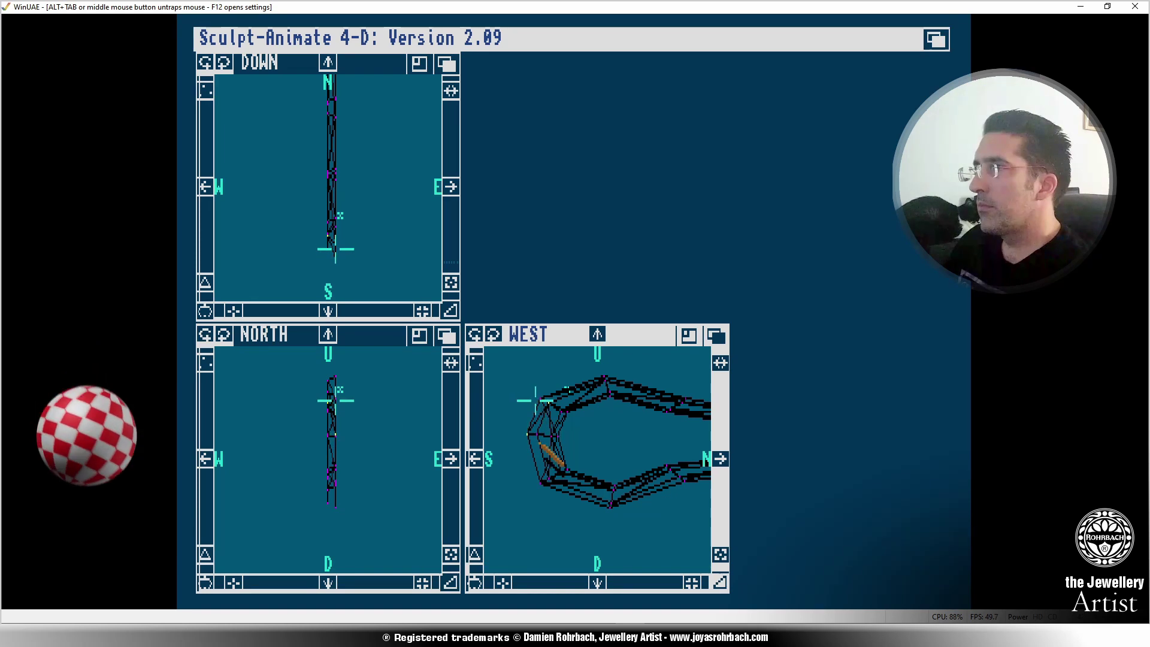
{"action": "left_click", "coordinate": [537, 434]}
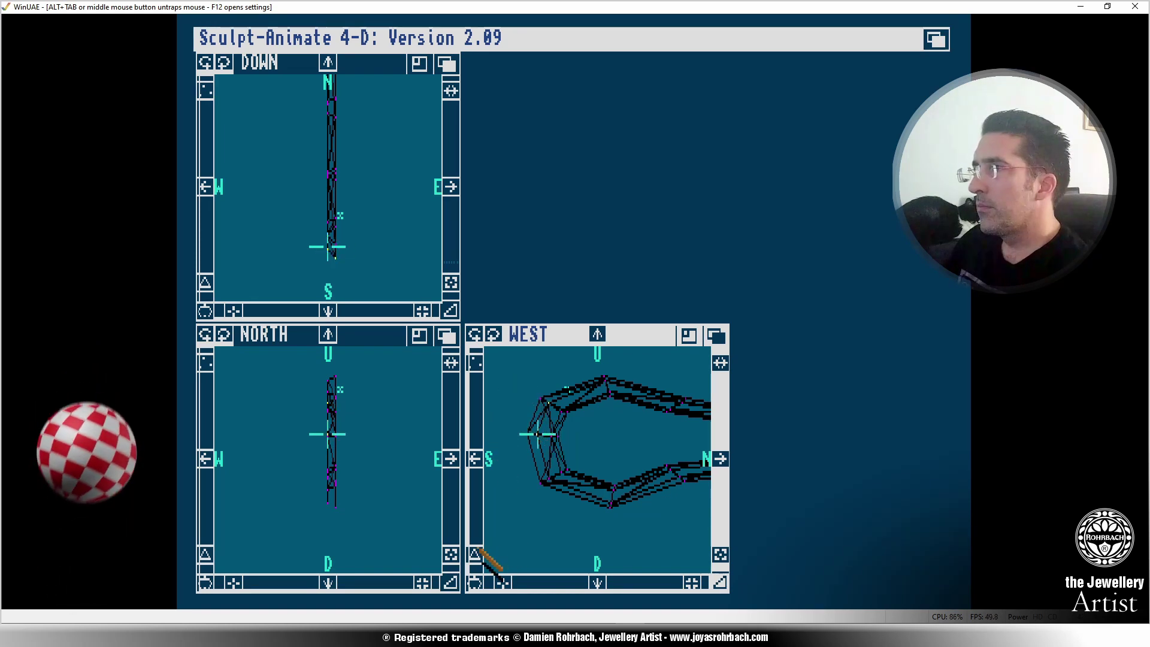
{"action": "left_click", "coordinate": [547, 405]}
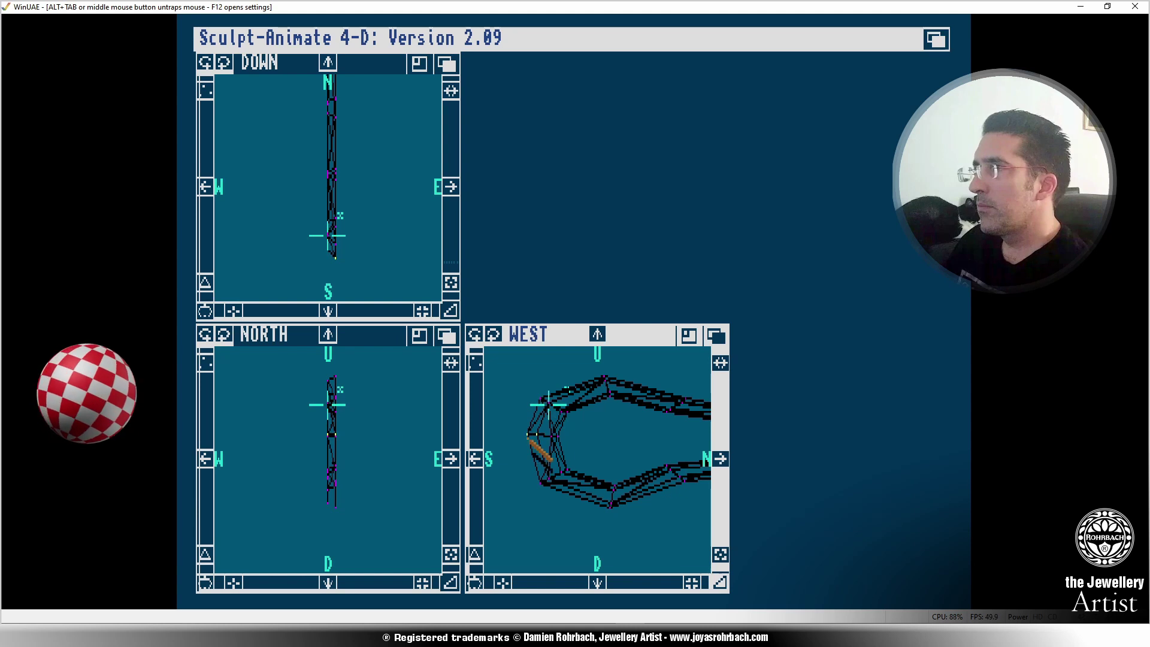
{"action": "left_click", "coordinate": [537, 484]}
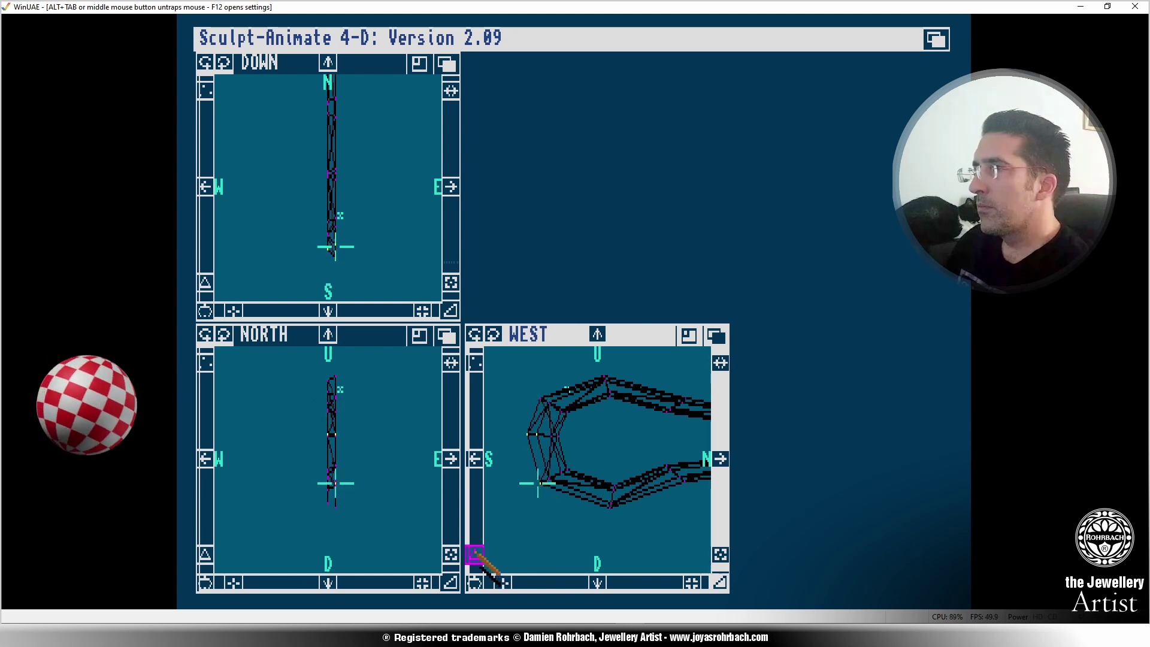
Create the rim's triangular faces from the southernmost vertices through the lower southern corner to the lower bend.
{"action": "left_click", "coordinate": [528, 434]}
{"action": "left_click", "coordinate": [549, 485]}
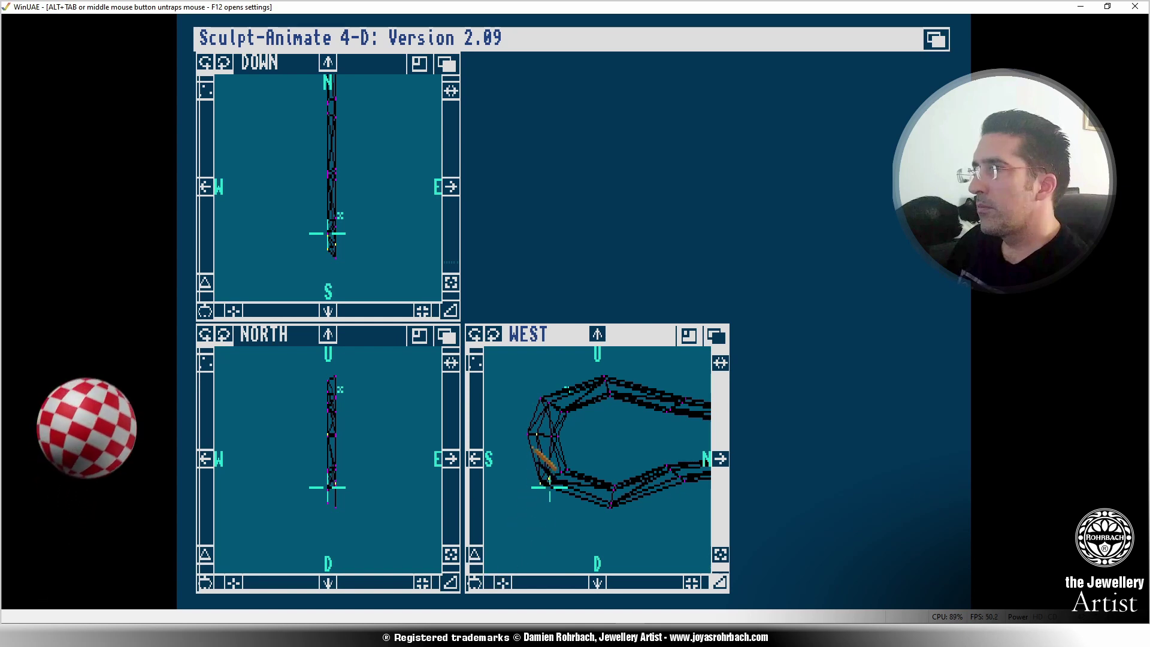
{"action": "left_click", "coordinate": [609, 507]}
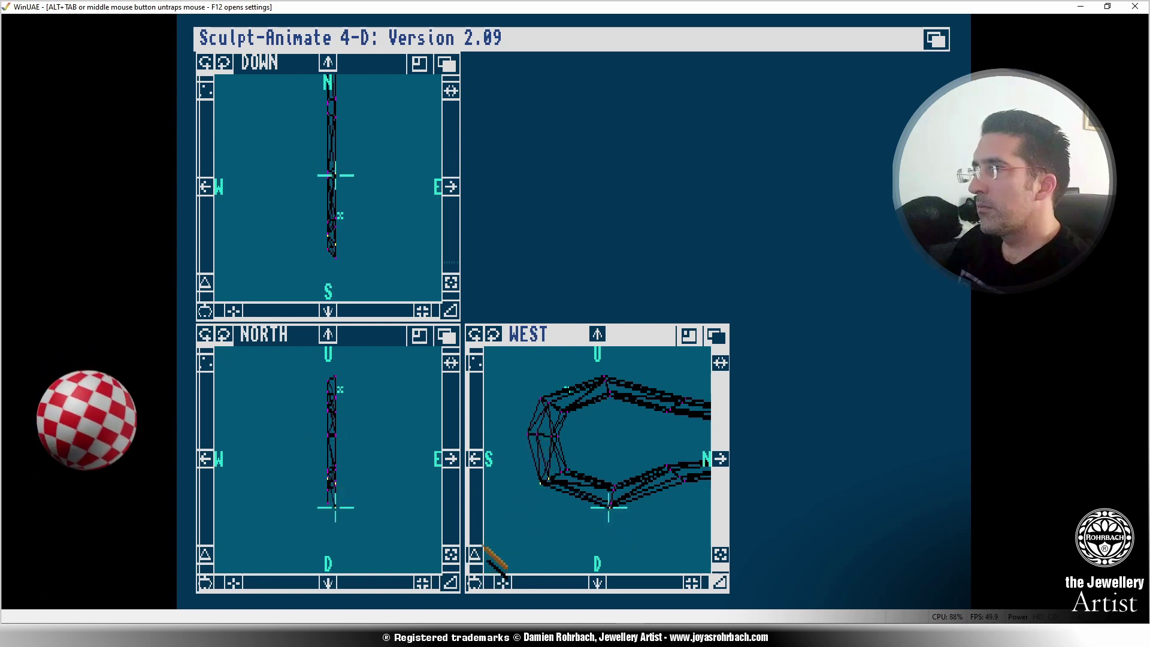
{"action": "left_click", "coordinate": [612, 503]}
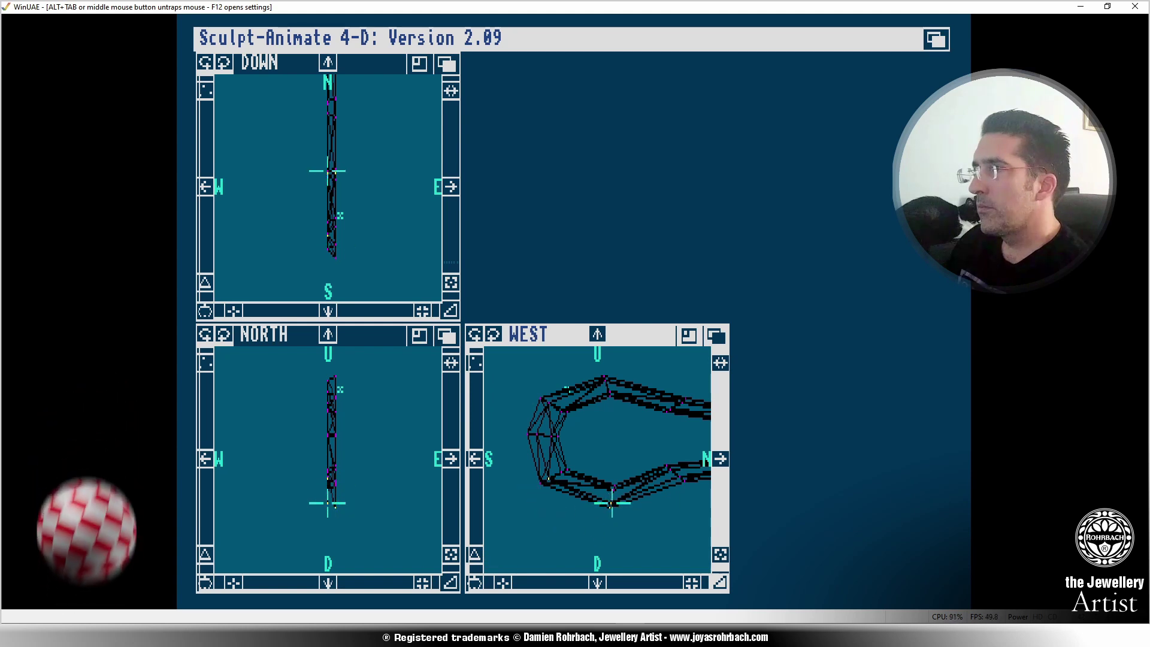
Create triangular faces on the outer rim between the lower bend and the middle joint of the lower arm.
{"action": "left_click", "coordinate": [724, 459]}
{"action": "left_click", "coordinate": [491, 479]}
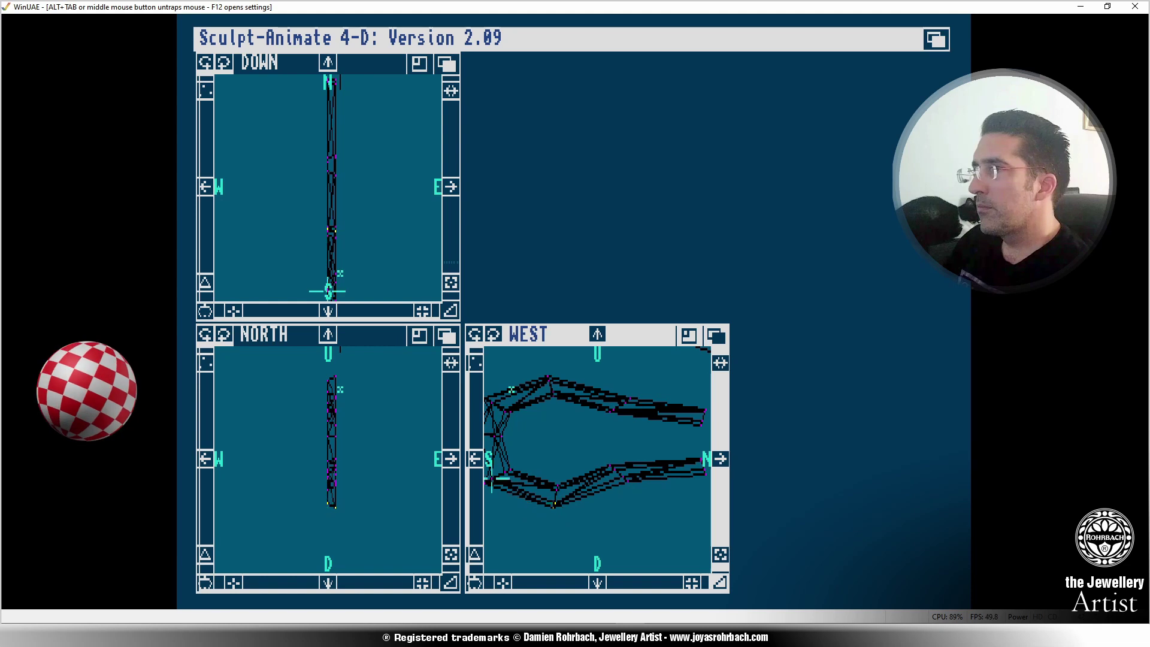
{"action": "left_click", "coordinate": [623, 478]}
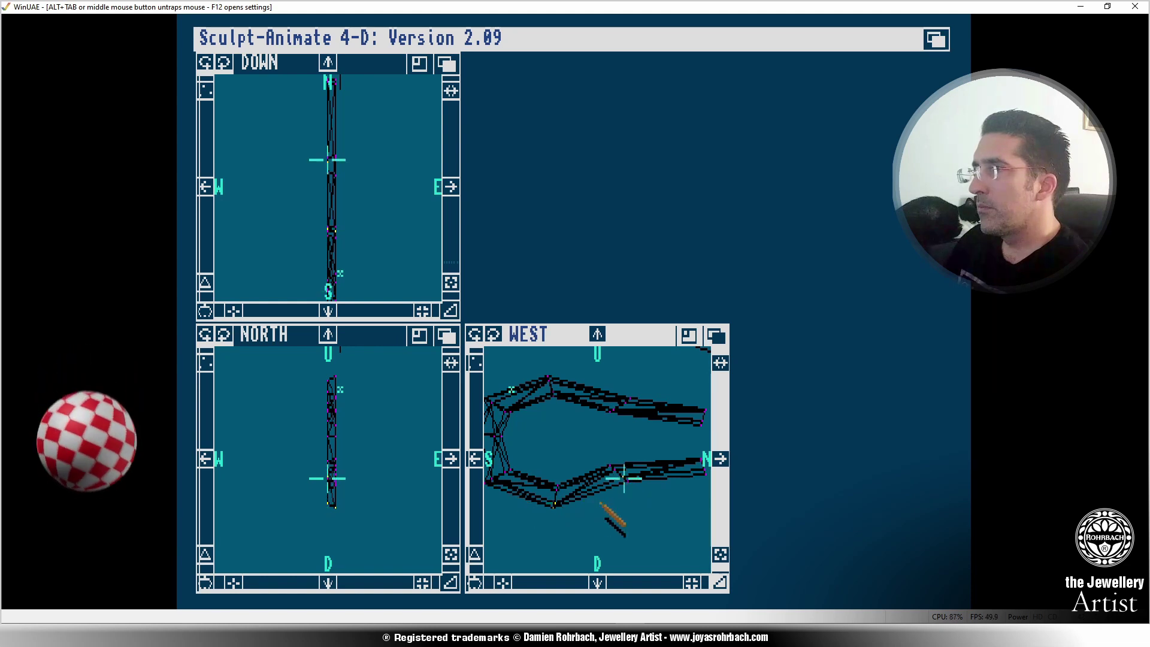
{"action": "left_click", "coordinate": [606, 503]}
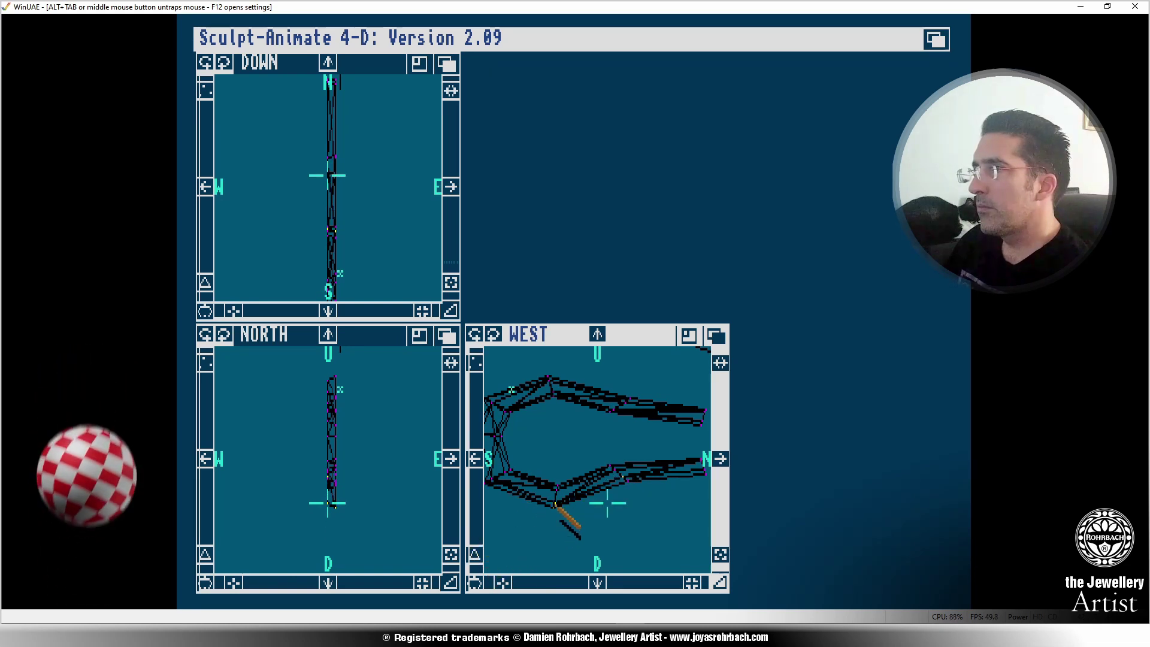
{"action": "left_click", "coordinate": [626, 482]}
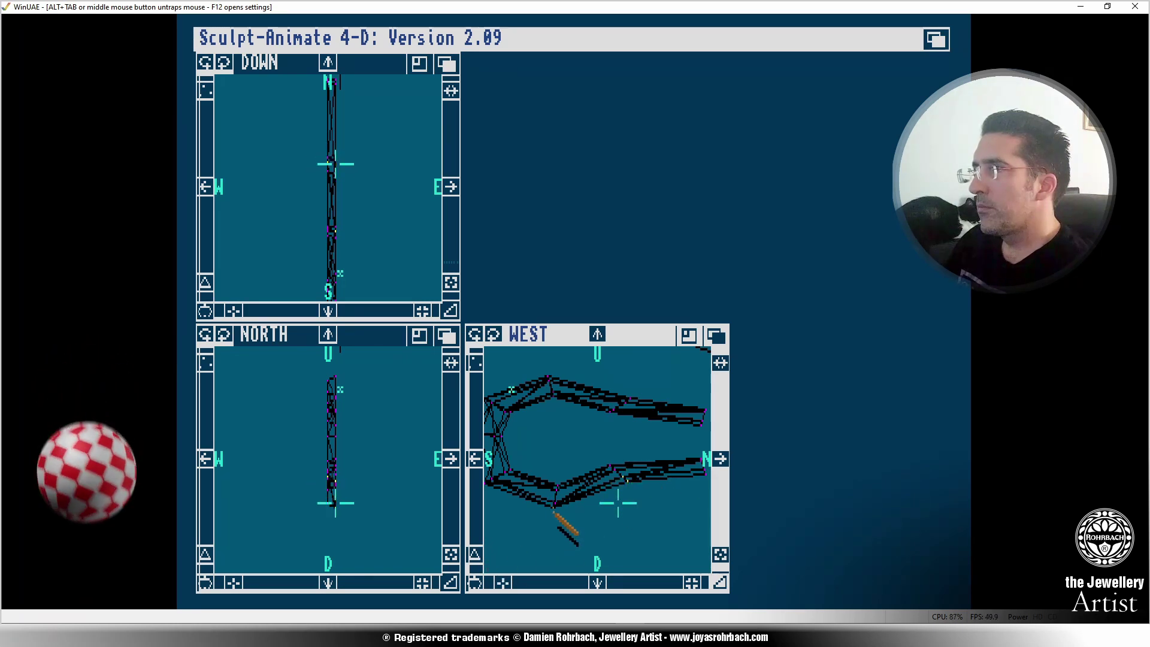
{"action": "left_click", "coordinate": [605, 519]}
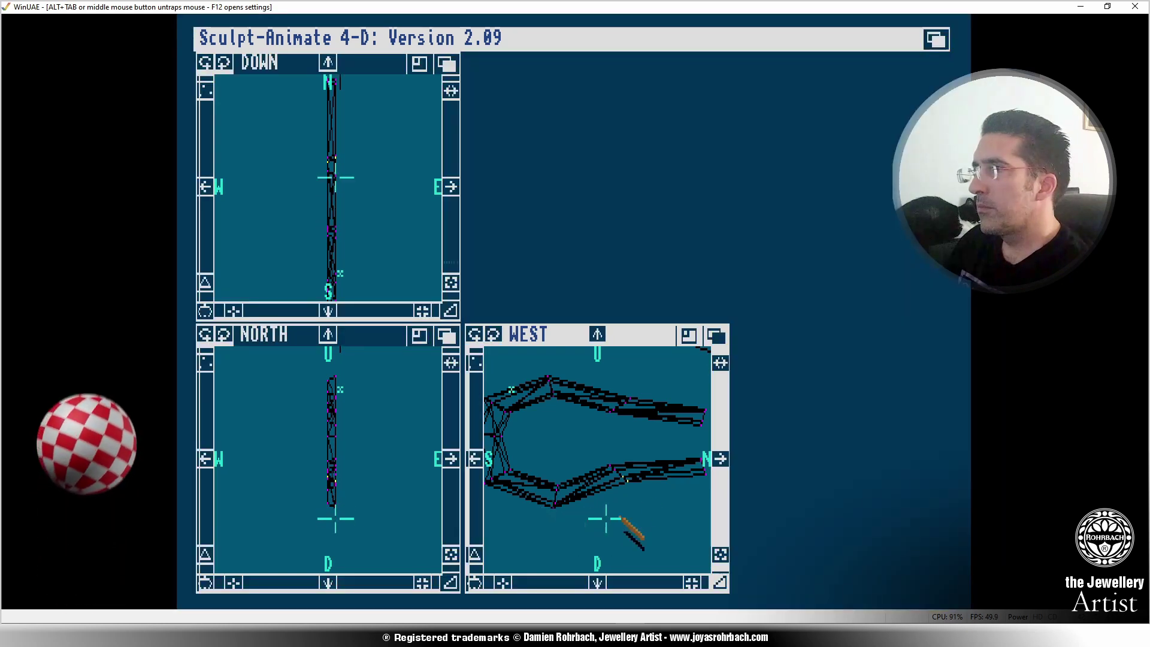
Close the outer rim of the lower arm with triangular faces from its middle joint to its northern tip.
{"action": "left_click", "coordinate": [720, 460]}
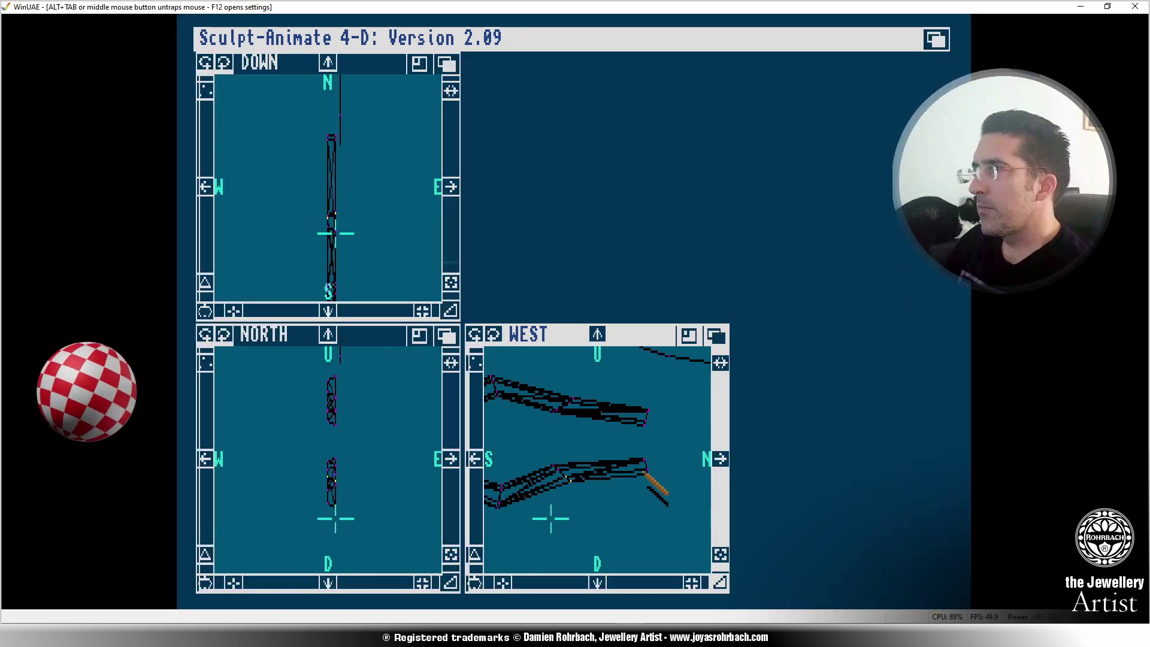
{"action": "left_click", "coordinate": [598, 508]}
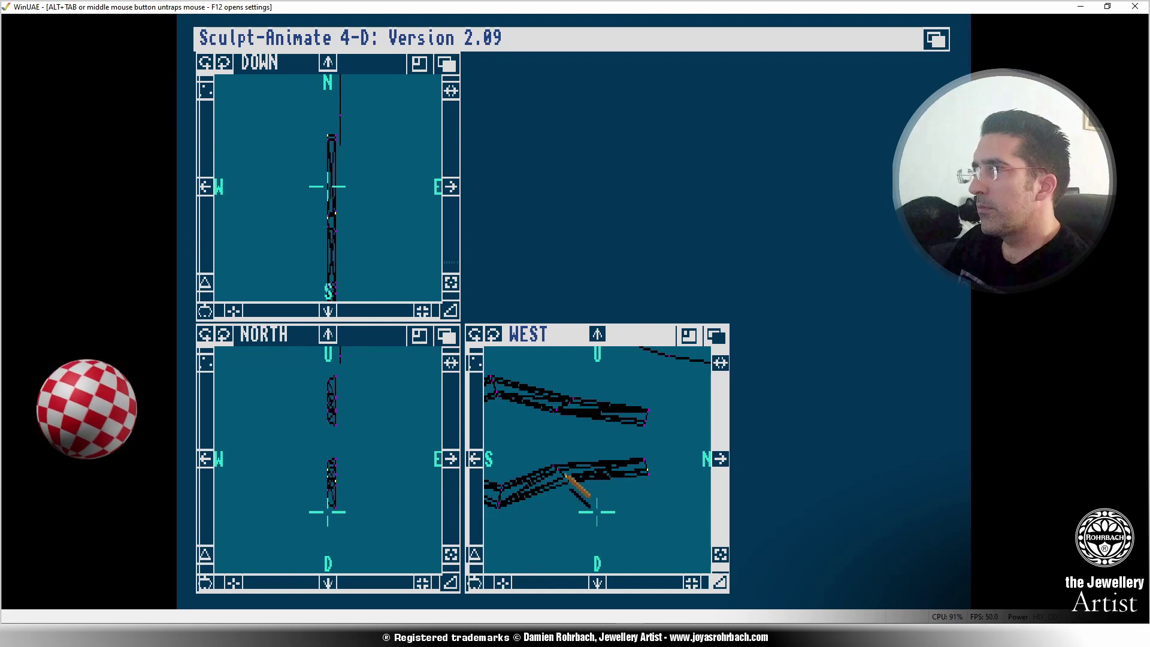
{"action": "left_click", "coordinate": [654, 489]}
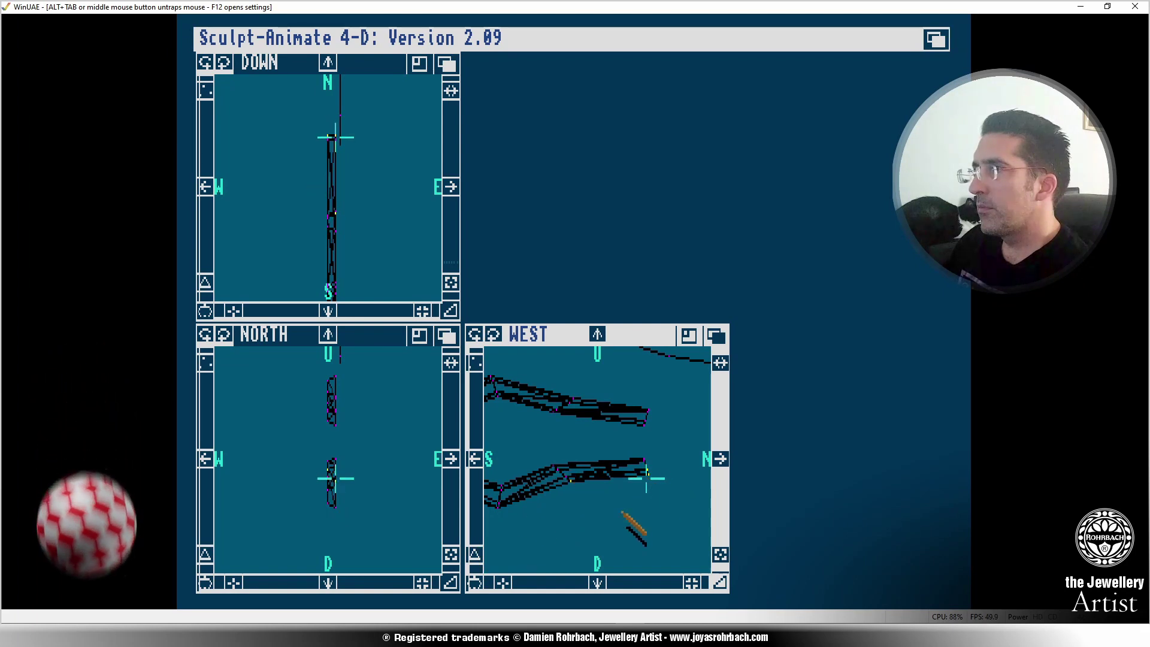
{"action": "left_click", "coordinate": [615, 518]}
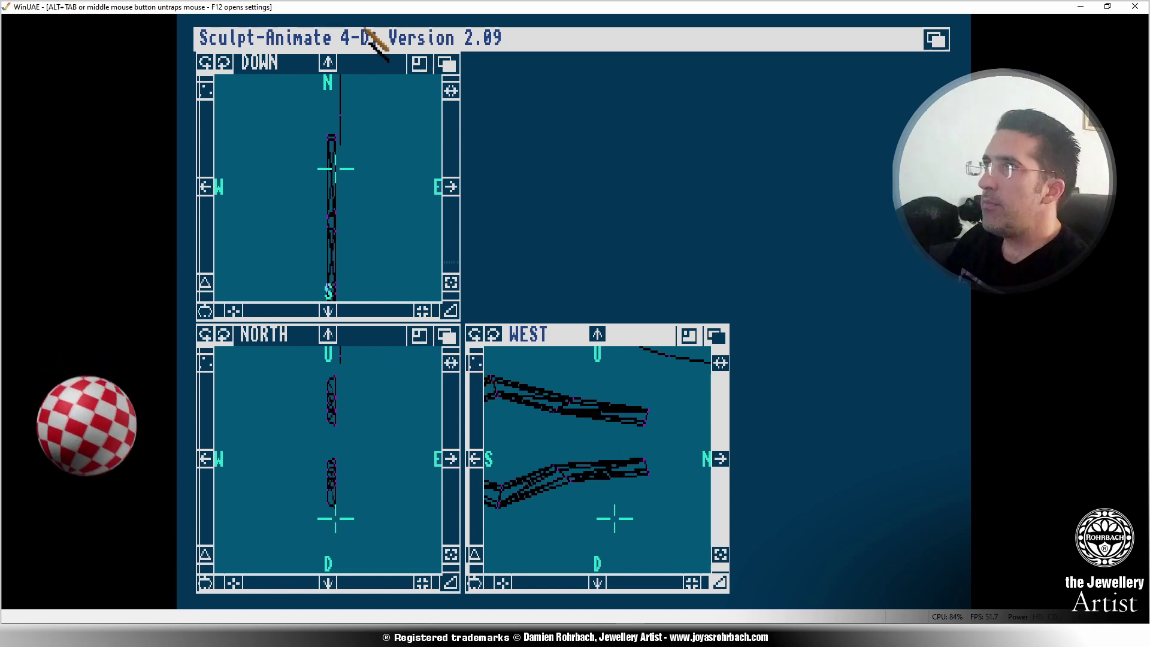
Unhide the rest of the U-shaped object and select all of its vertices, leaving the separate curve unselected.
{"action": "right_click_drag", "start_coordinate": [364, 29], "coordinate": [464, 359]}
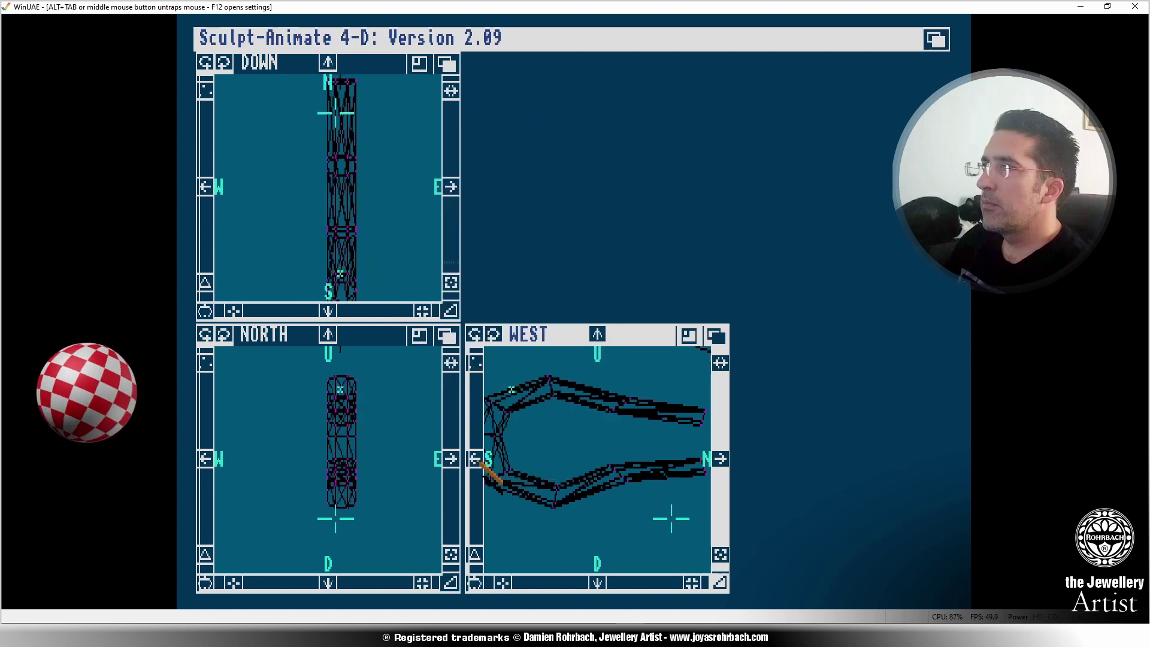
{"action": "left_click", "coordinate": [719, 554]}
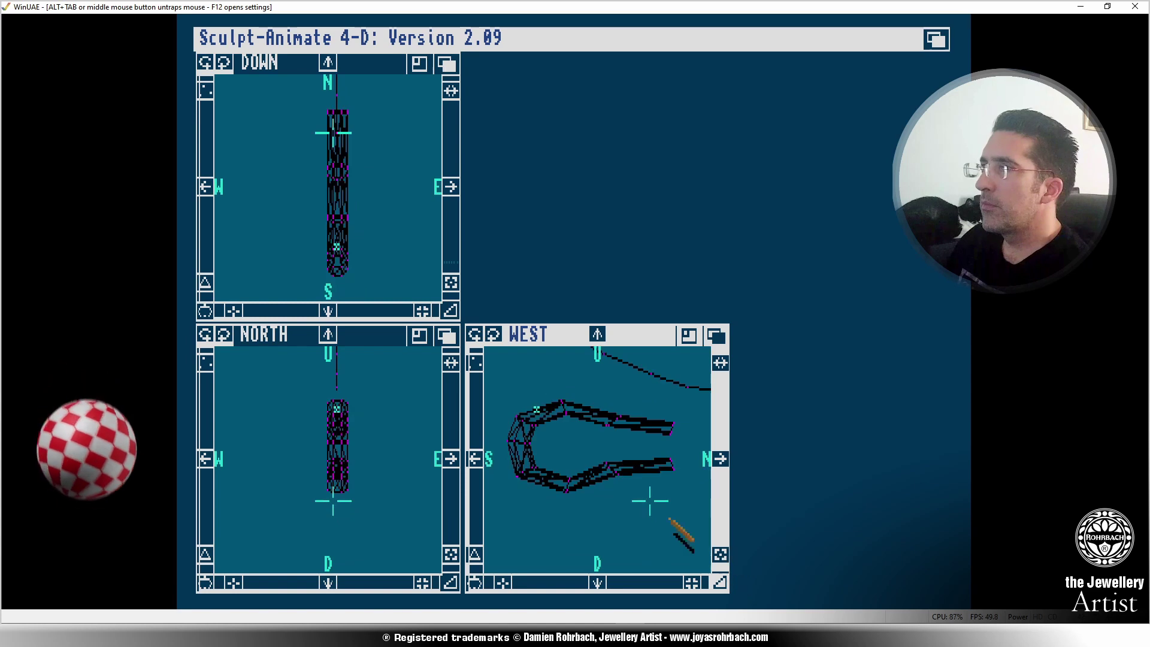
{"action": "right_click_drag", "start_coordinate": [399, 35], "coordinate": [400, 62]}
{"action": "left_click", "coordinate": [352, 474]}
{"action": "left_click_drag", "start_coordinate": [333, 501], "coordinate": [333, 462]}
{"action": "mouse_move", "coordinate": [595, 476]}
{"action": "left_mouse_down"}
{"action": "mouse_move", "coordinate": [560, 483]}
{"action": "mouse_move", "coordinate": [500, 456]}
{"action": "mouse_move", "coordinate": [568, 406]}
{"action": "mouse_move", "coordinate": [657, 419]}
{"action": "mouse_move", "coordinate": [672, 475]}
{"action": "mouse_move", "coordinate": [525, 461]}
{"action": "left_mouse_up"}
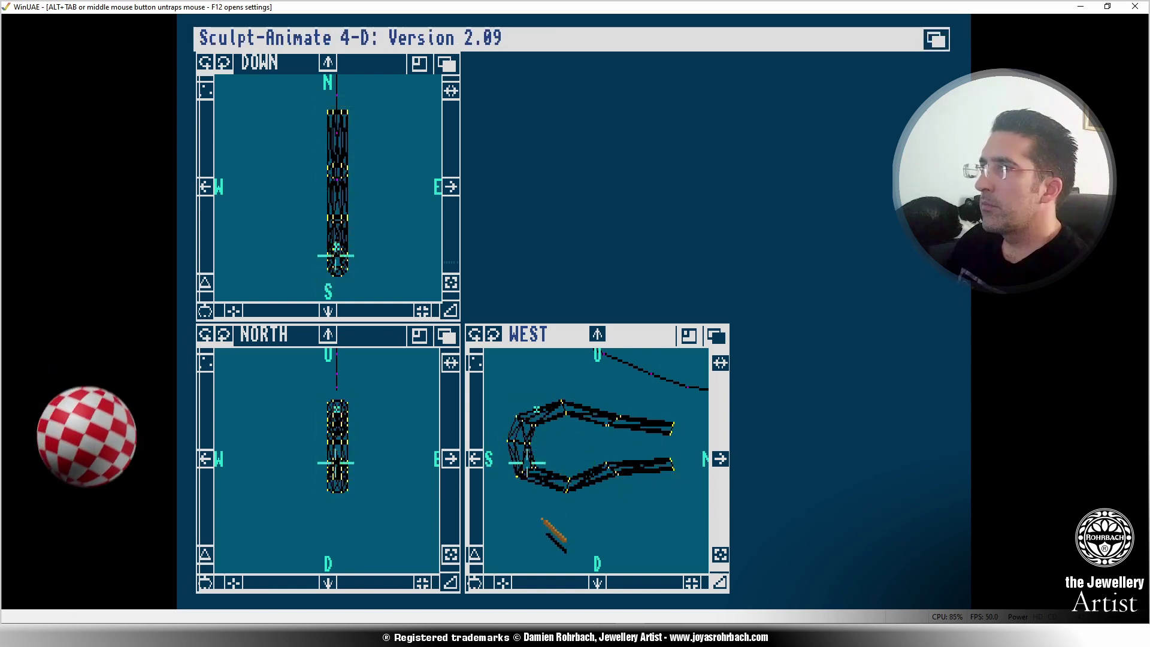
Apply smoothing ON to all faces of the selected U-shaped object.
{"action": "right_click_drag", "start_coordinate": [547, 527], "coordinate": [315, 120]}
{"action": "right_click_drag", "start_coordinate": [385, 120], "coordinate": [405, 121]}
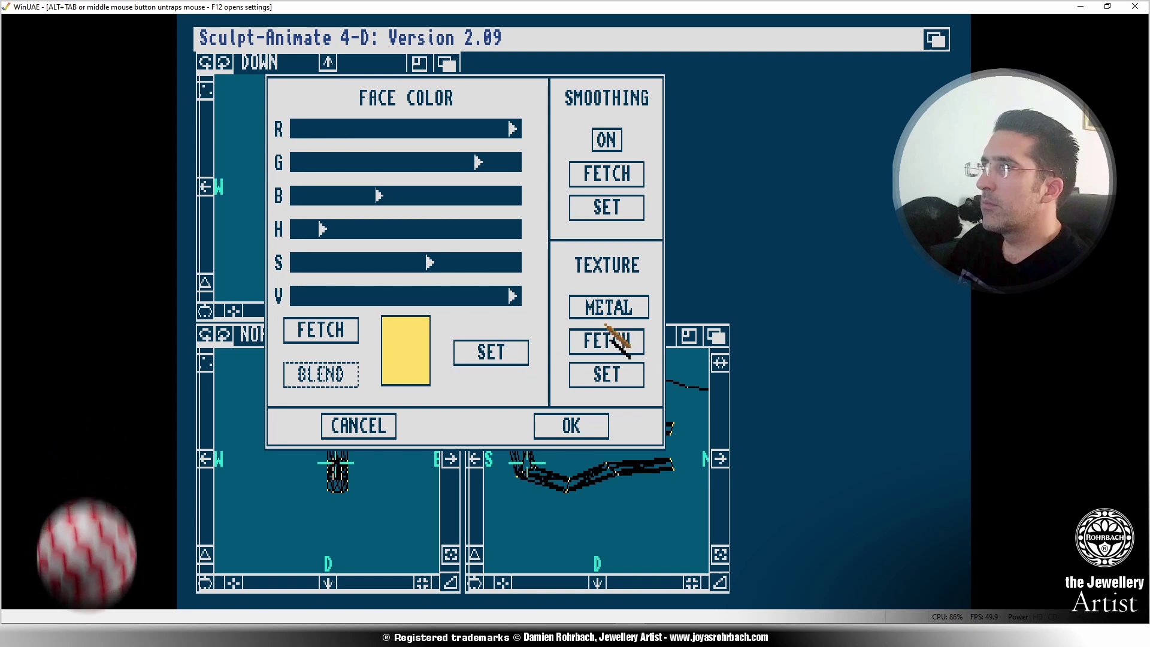
{"action": "left_click", "coordinate": [620, 205]}
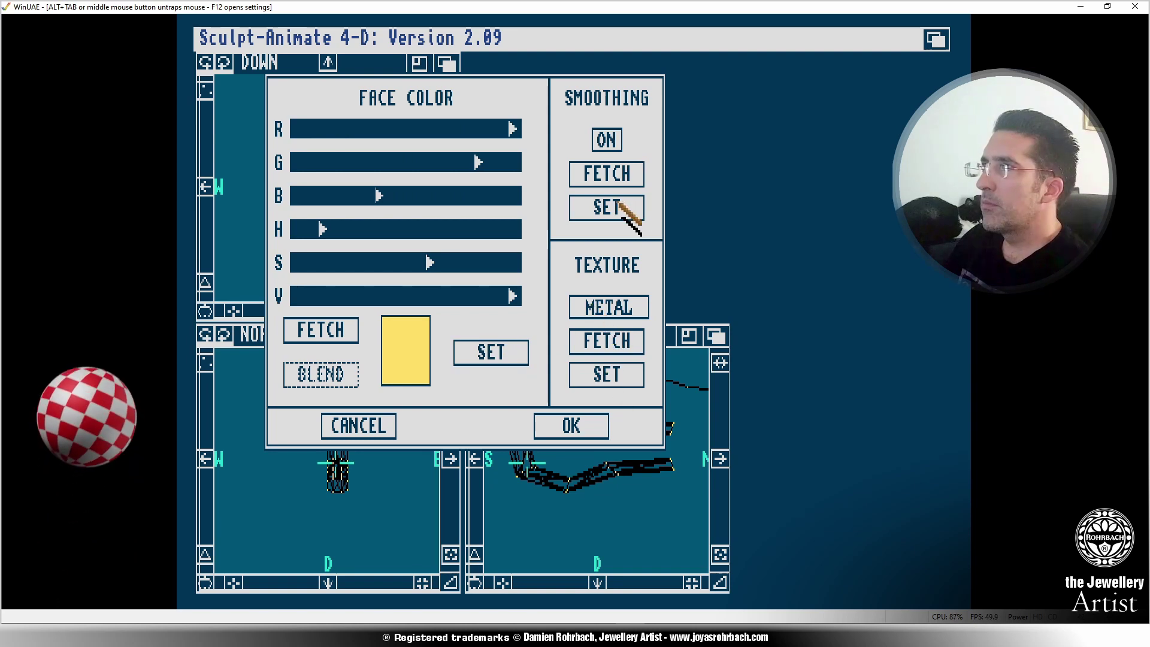
{"action": "left_click", "coordinate": [573, 435]}
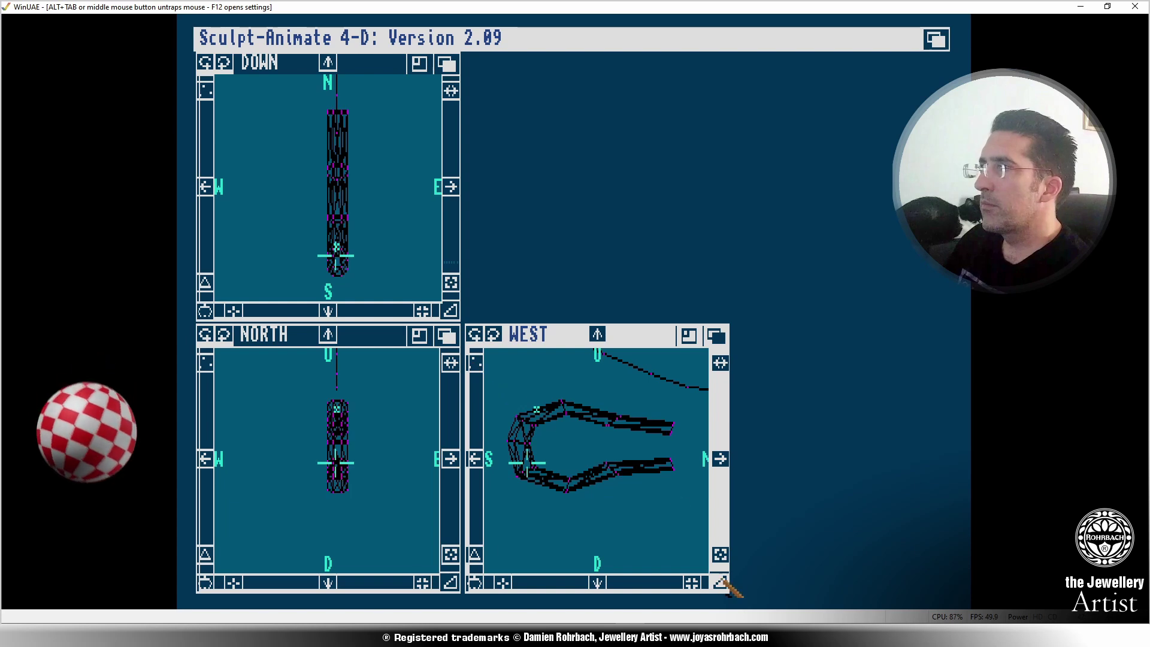
Select all vertices of the long open curve above the U-shaped object in the West view.
{"action": "left_click", "coordinate": [720, 573]}
{"action": "left_click", "coordinate": [720, 572]}
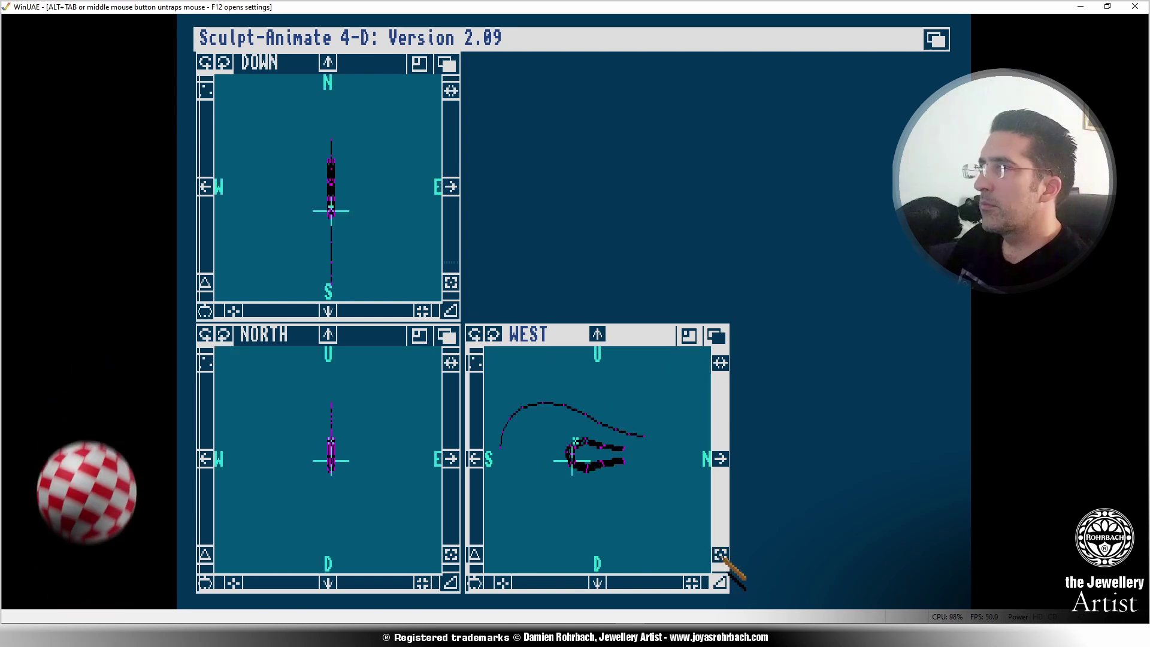
{"action": "left_click", "coordinate": [635, 398]}
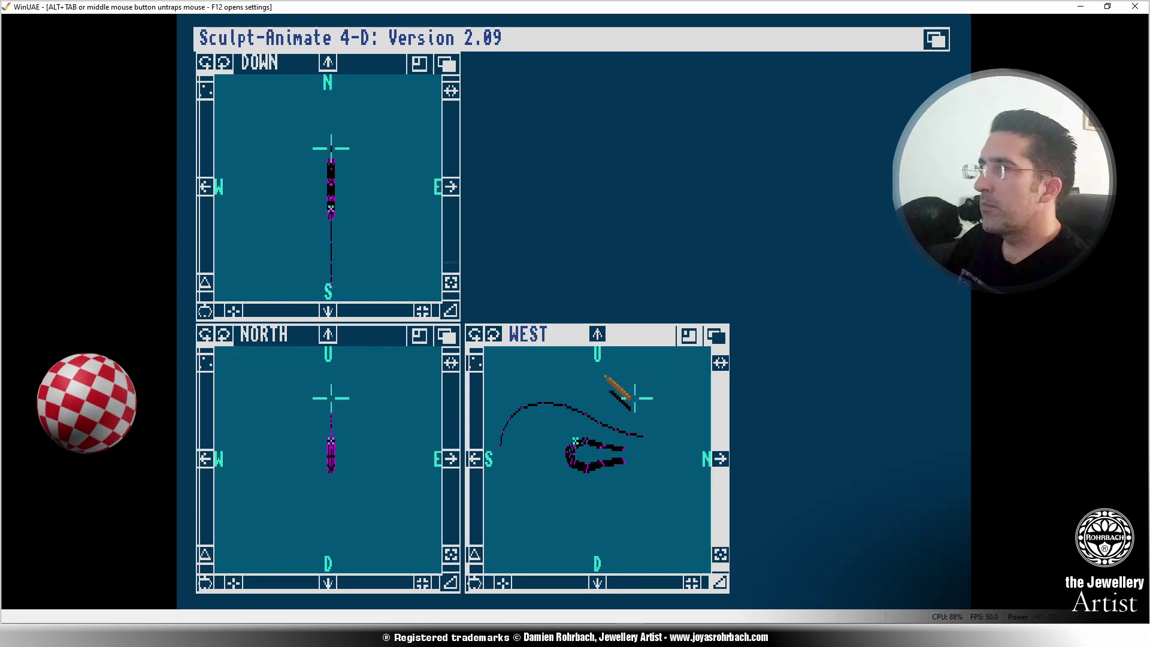
{"action": "right_click_drag", "start_coordinate": [372, 37], "coordinate": [378, 60]}
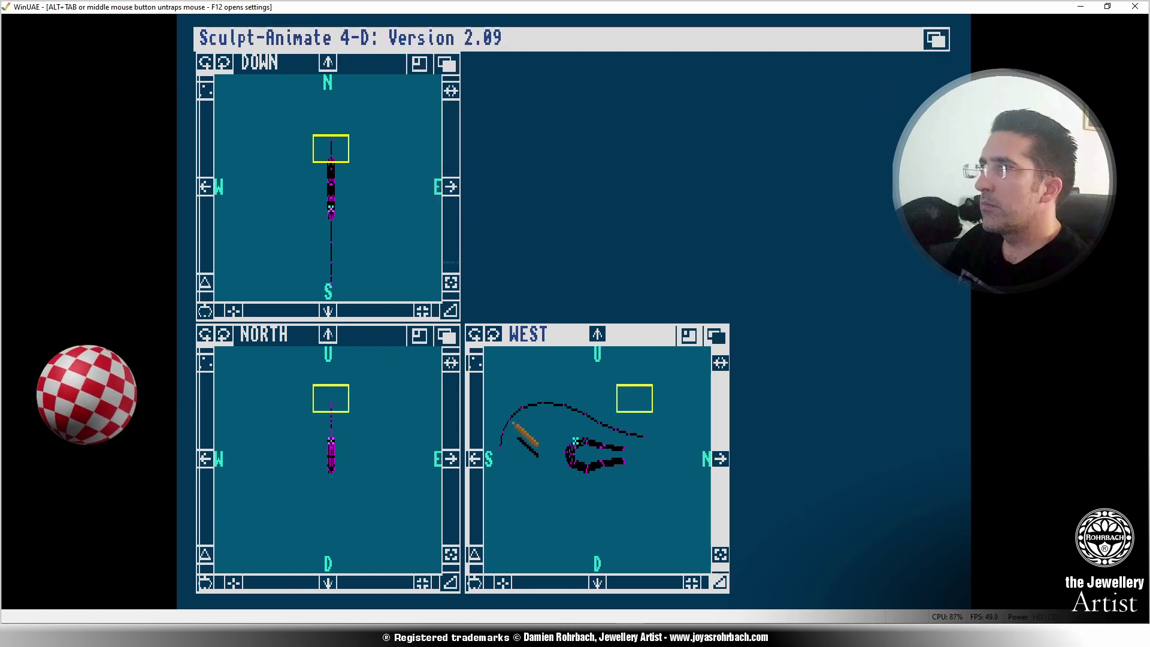
{"action": "mouse_move", "coordinate": [507, 425]}
{"action": "left_mouse_down"}
{"action": "mouse_move", "coordinate": [583, 395]}
{"action": "mouse_move", "coordinate": [642, 417]}
{"action": "mouse_move", "coordinate": [656, 436]}
{"action": "left_mouse_up"}
{"action": "right_click", "coordinate": [648, 460]}
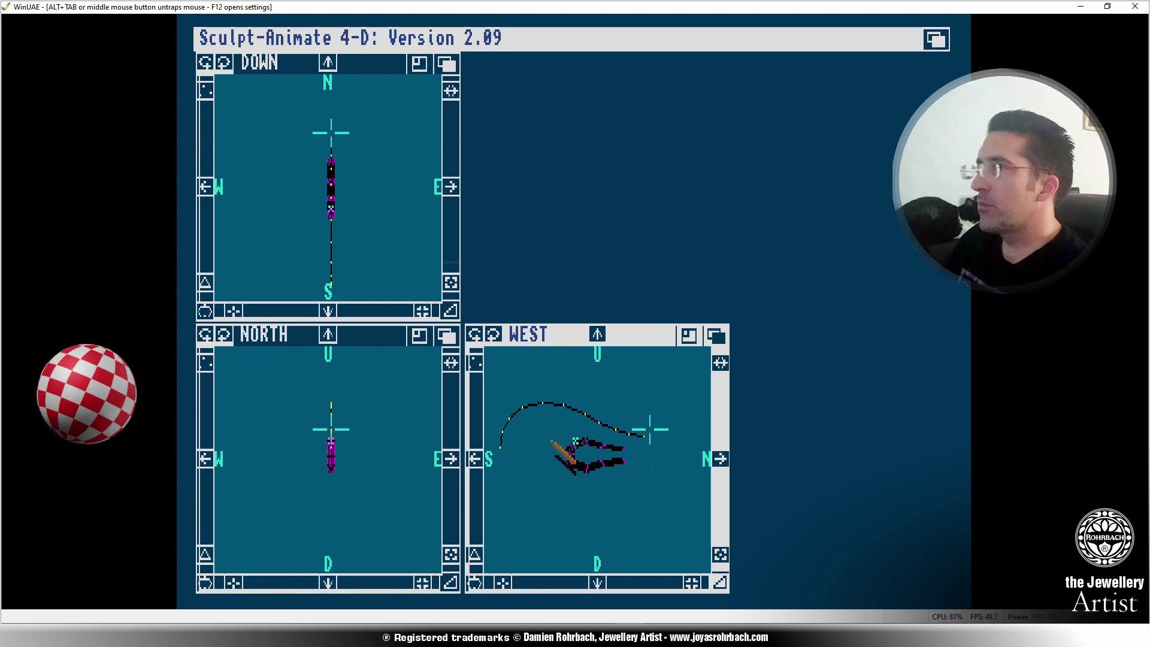
Place the cursor on the axis below the open curve in the West view and spin the curve through 360 degrees with a new step count.
{"action": "left_click", "coordinate": [519, 451]}
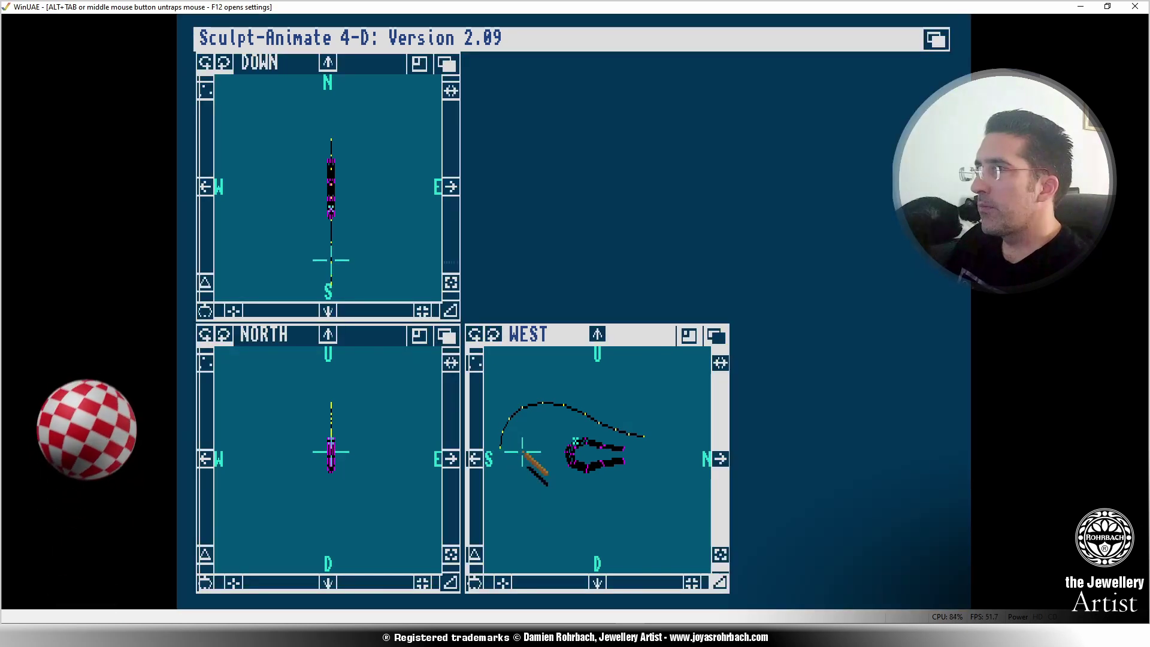
{"action": "right_click_drag", "start_coordinate": [490, 118], "coordinate": [429, 180]}
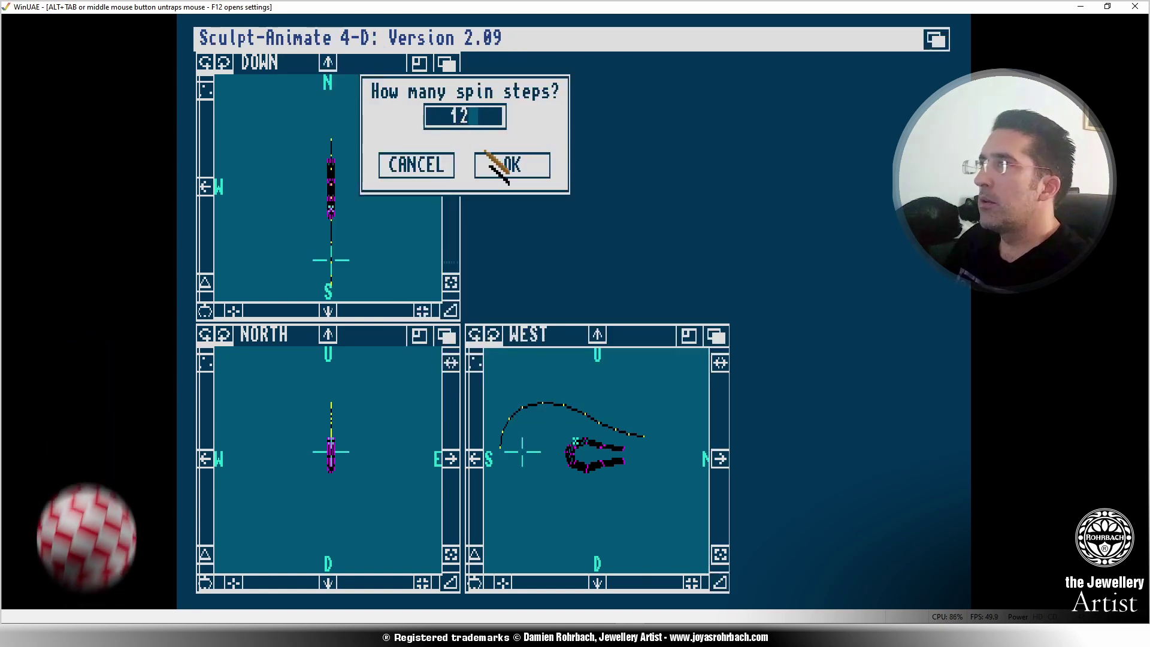
{"action": "key", "text": "BackSpace"}
{"action": "key", "text": "BackSpace"}
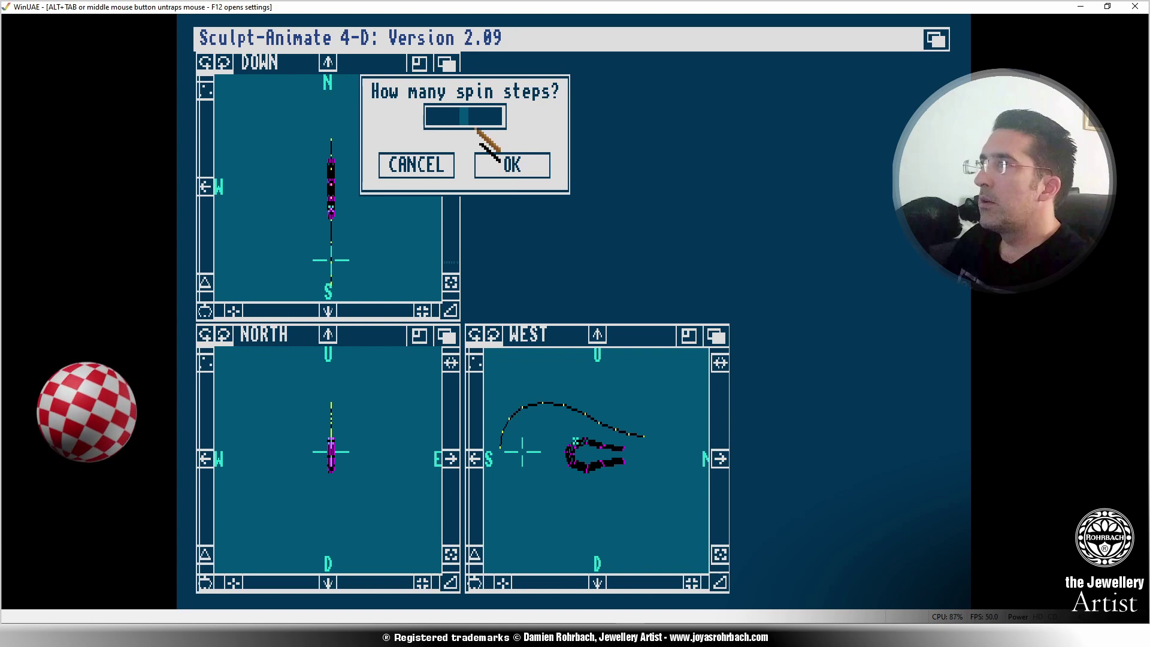
{"action": "left_click", "coordinate": [500, 166]}
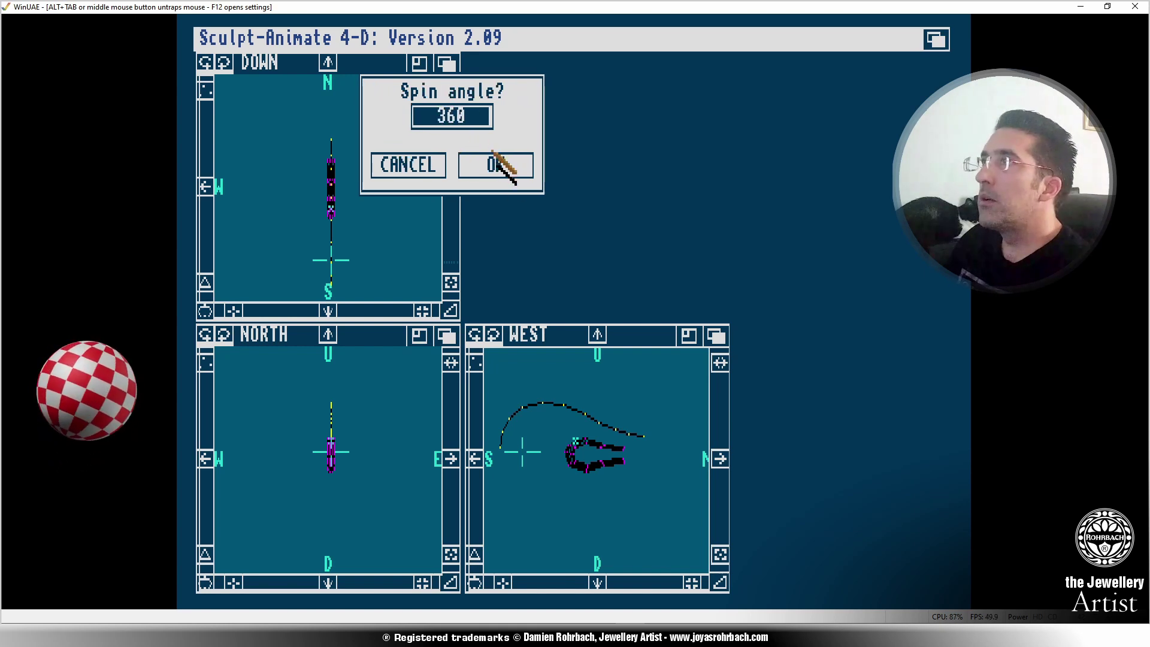
{"action": "left_click", "coordinate": [496, 168]}
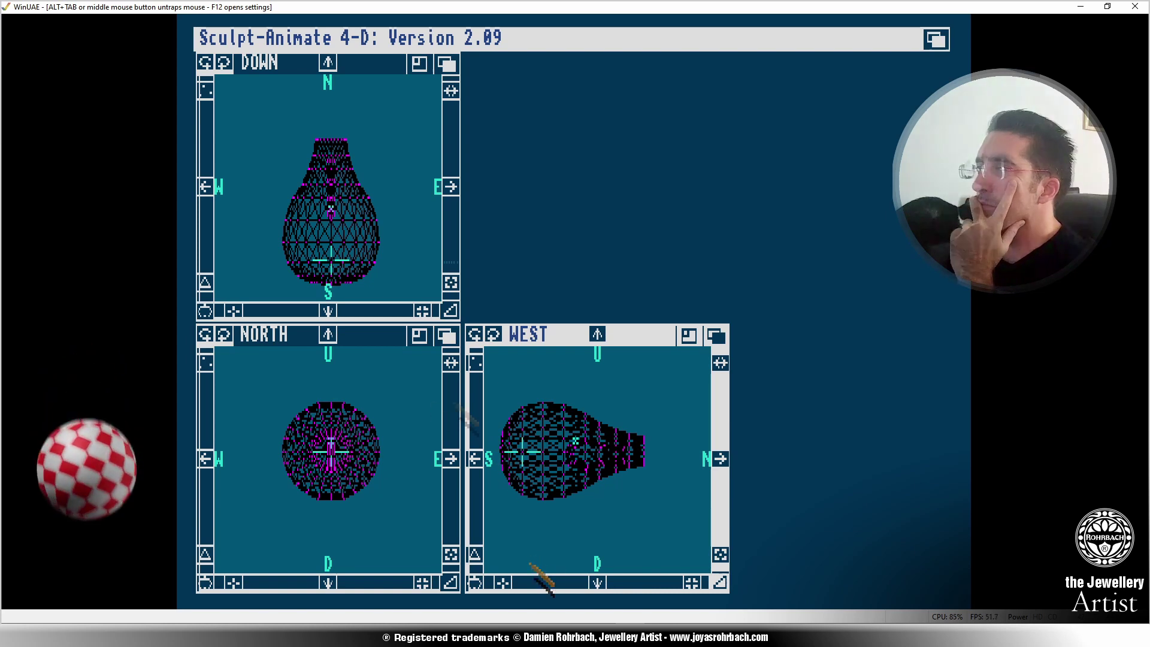
Deselect the rest of the model and isolate the centre vertex of the bulb's closed southern end as the only selection.
{"action": "left_click", "coordinate": [474, 361]}
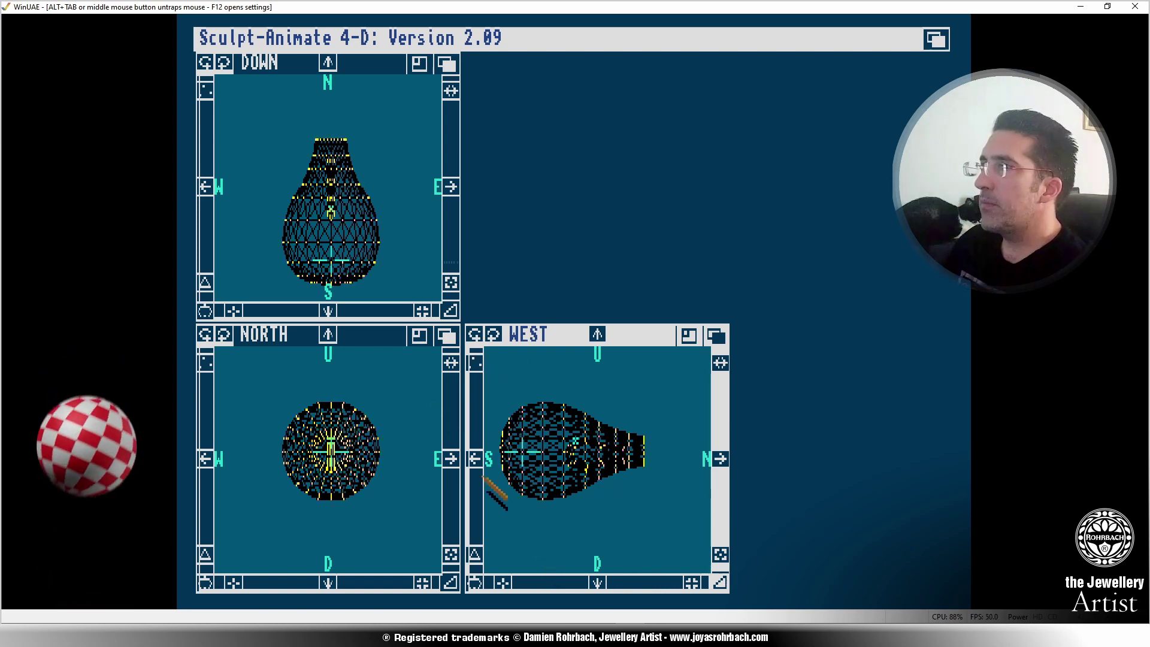
{"action": "left_click", "coordinate": [477, 363]}
{"action": "left_click", "coordinate": [474, 459]}
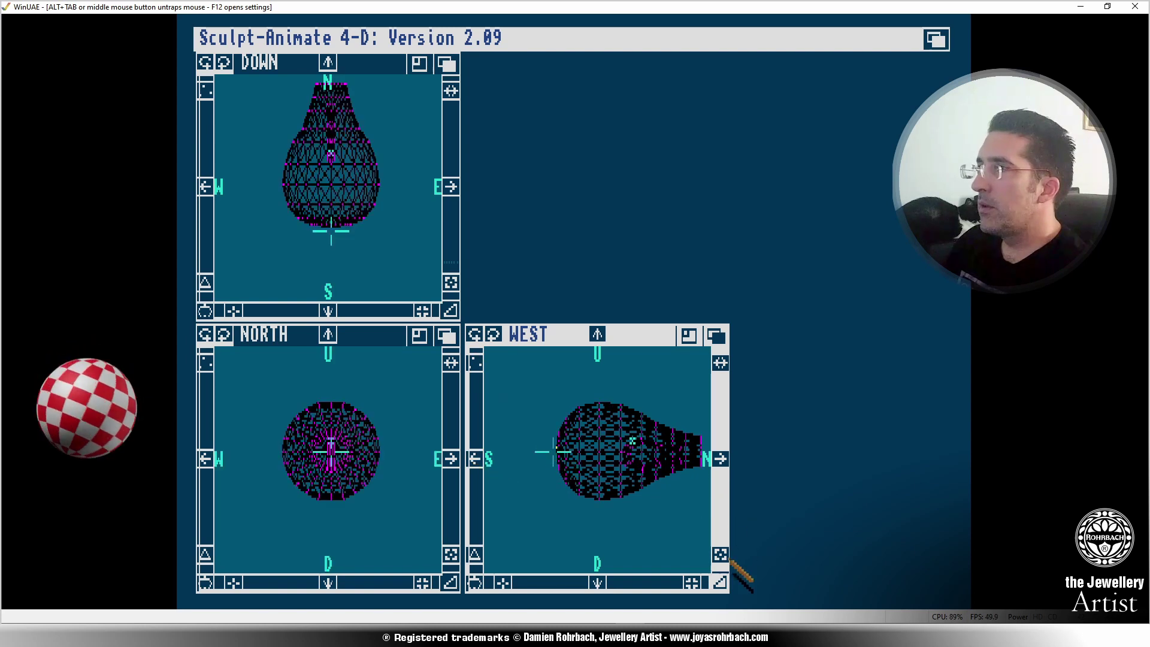
{"action": "left_click", "coordinate": [720, 554]}
{"action": "left_click", "coordinate": [692, 582]}
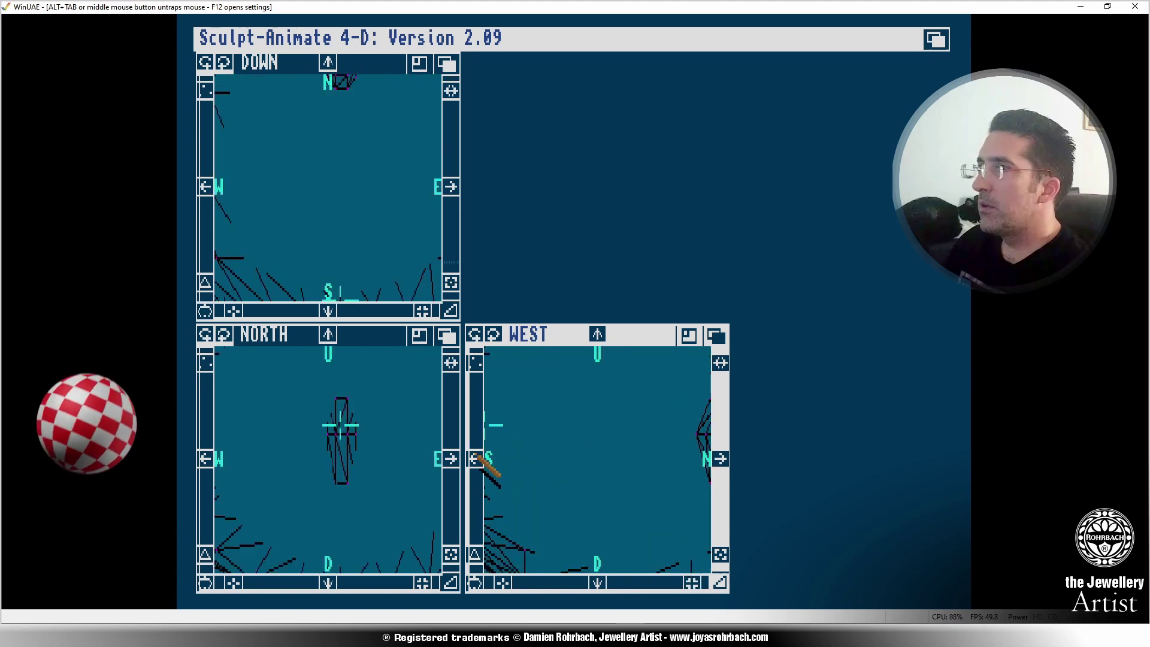
{"action": "left_click", "coordinate": [474, 459]}
{"action": "left_click", "coordinate": [476, 459]}
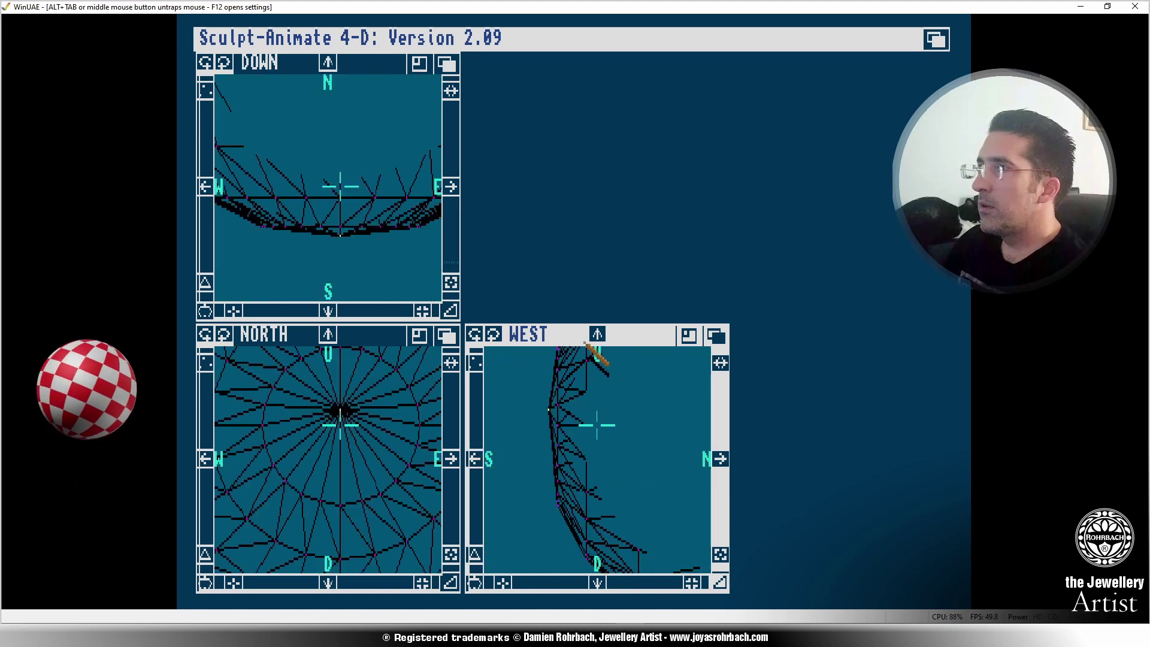
{"action": "left_click", "coordinate": [600, 337]}
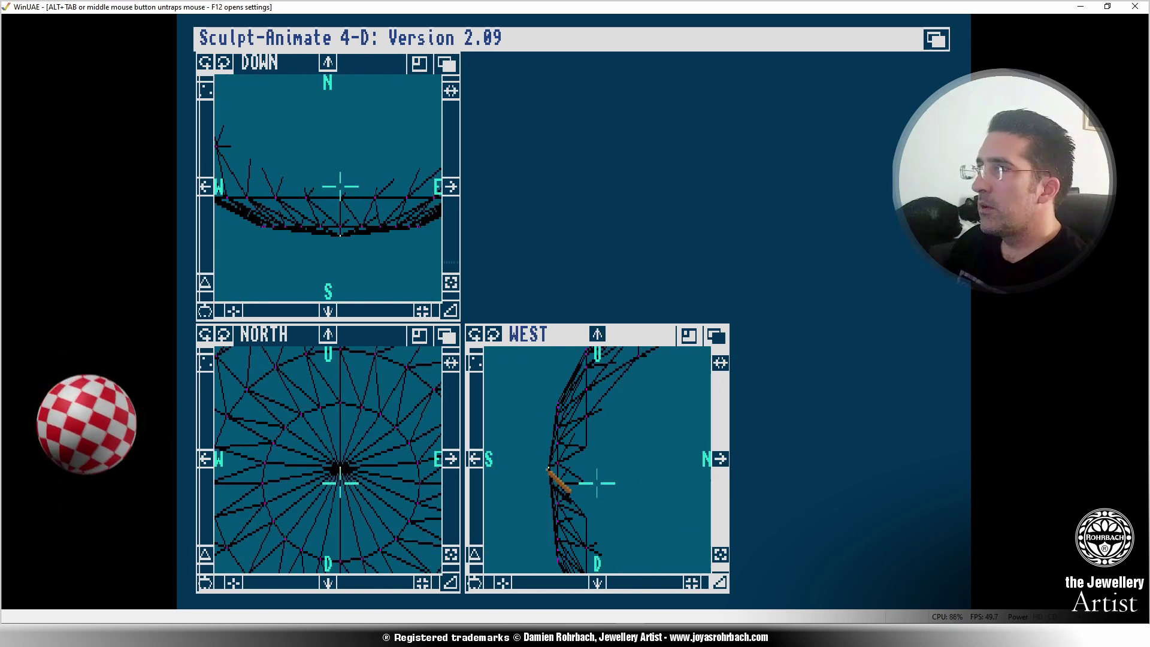
{"action": "left_click", "coordinate": [527, 449]}
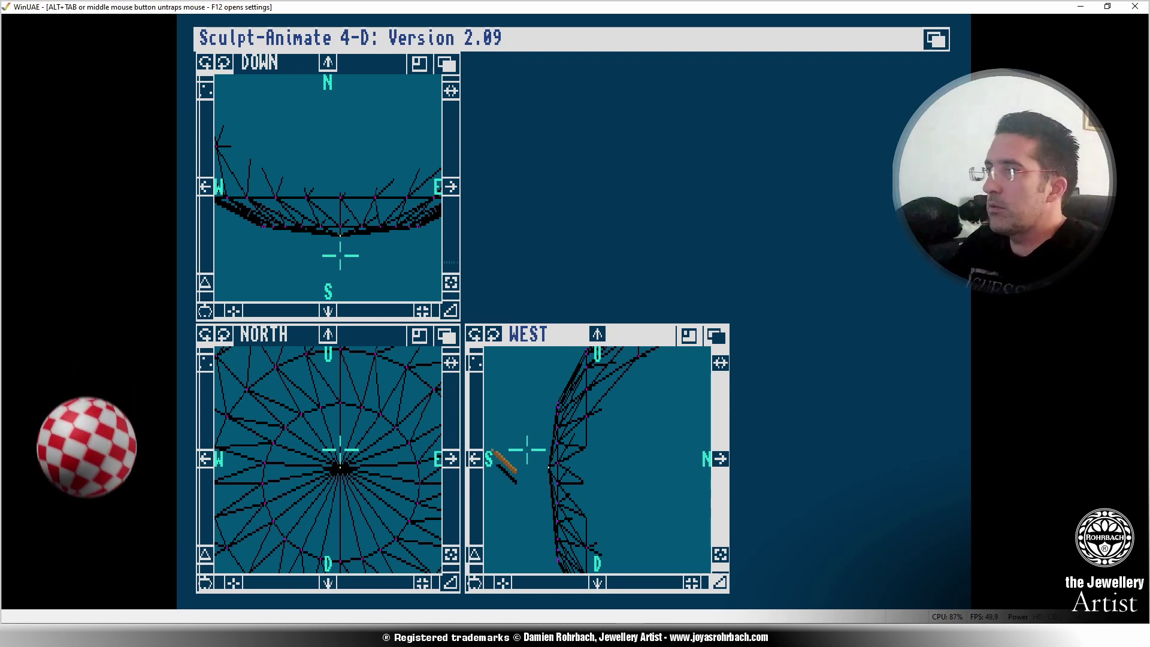
Move the southern tip vertex of the bulb slightly downward and outward to the south in the West view.
{"action": "left_click", "coordinate": [474, 581]}
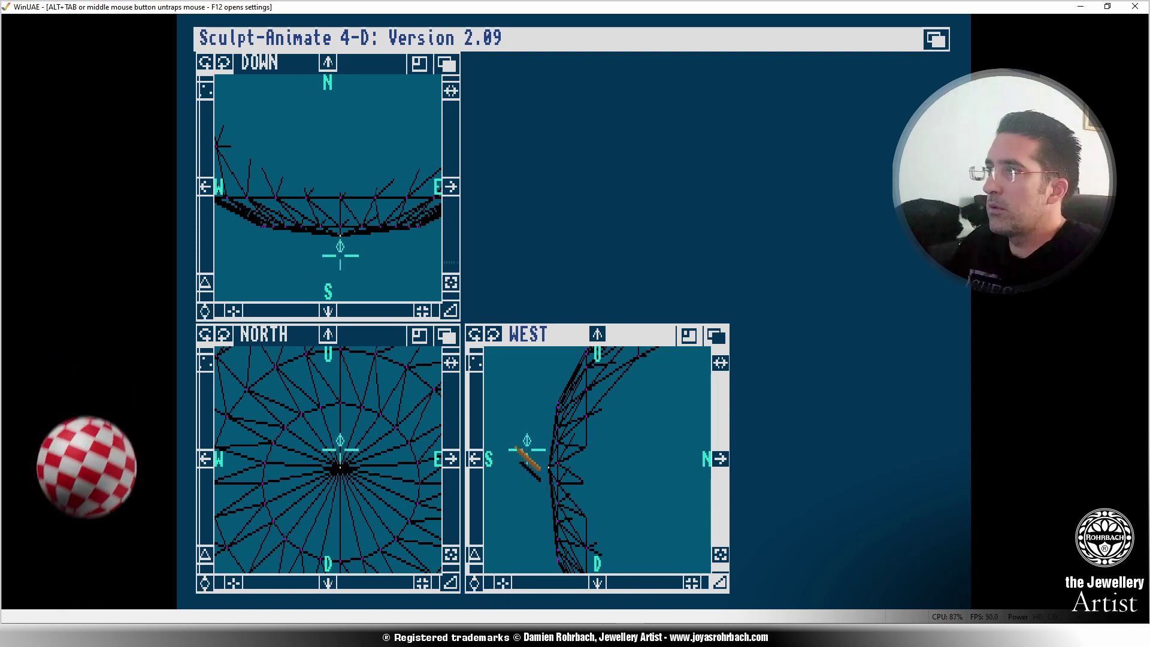
{"action": "left_click_drag", "start_coordinate": [517, 447], "coordinate": [515, 462]}
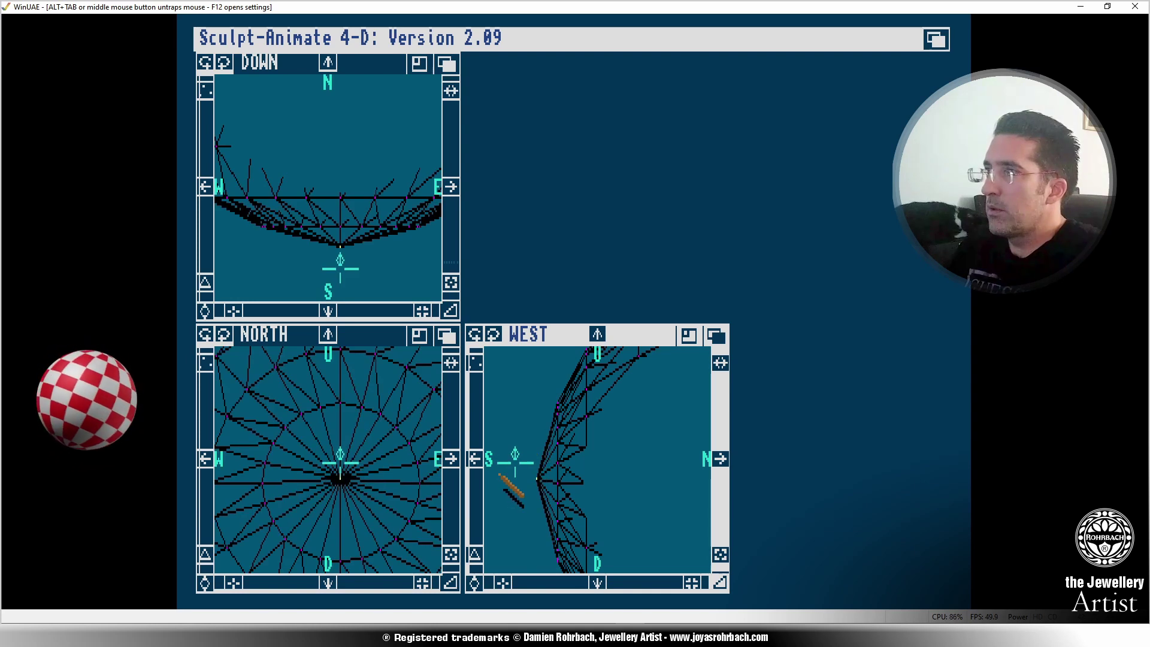
{"action": "left_click_drag", "start_coordinate": [516, 466], "coordinate": [512, 467]}
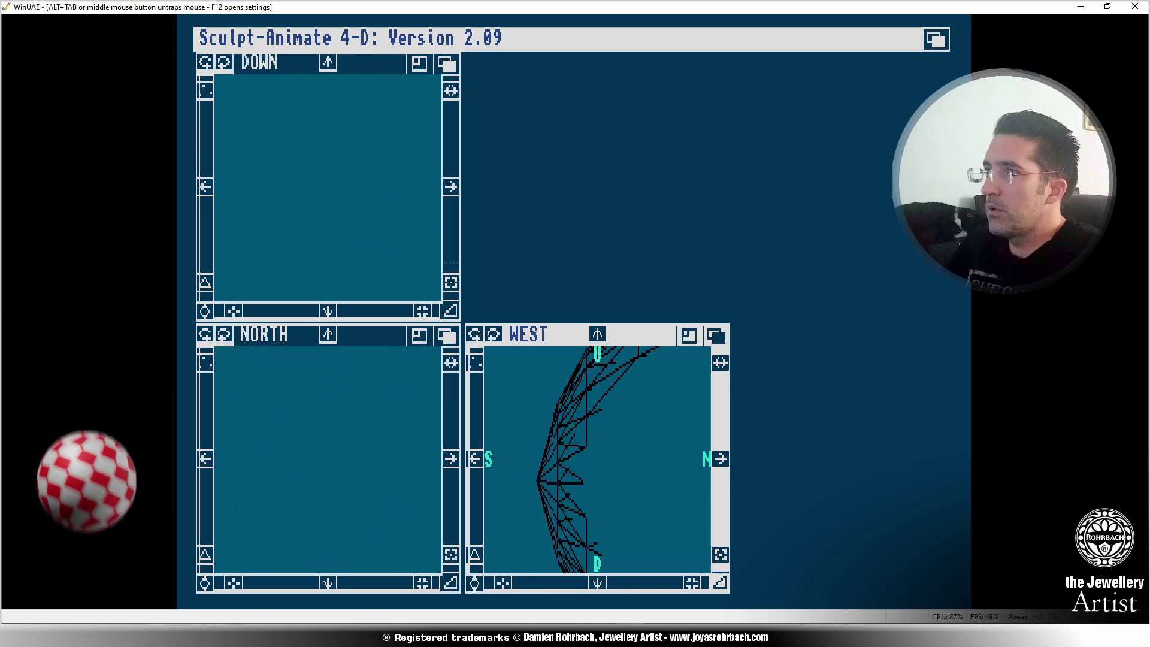
{"action": "right_click", "coordinate": [535, 459]}
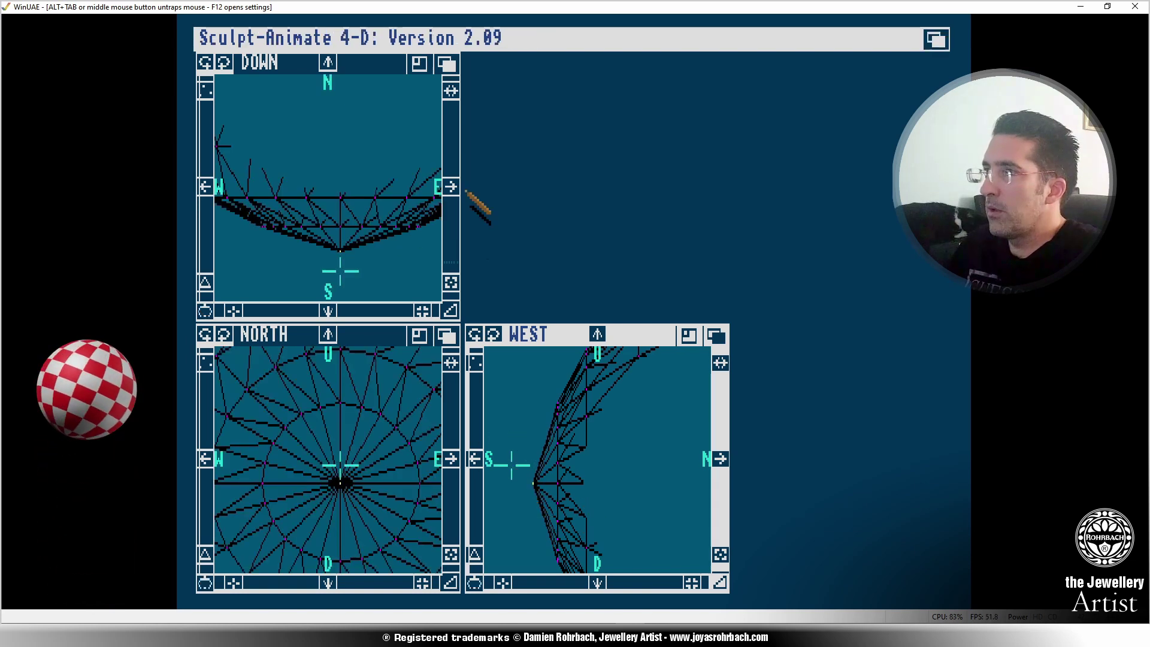
Move the tip vertex back north so the bulb's southern end is only gently rounded and centred on its rings.
{"action": "left_click", "coordinate": [474, 582]}
{"action": "left_click_drag", "start_coordinate": [518, 465], "coordinate": [525, 466]}
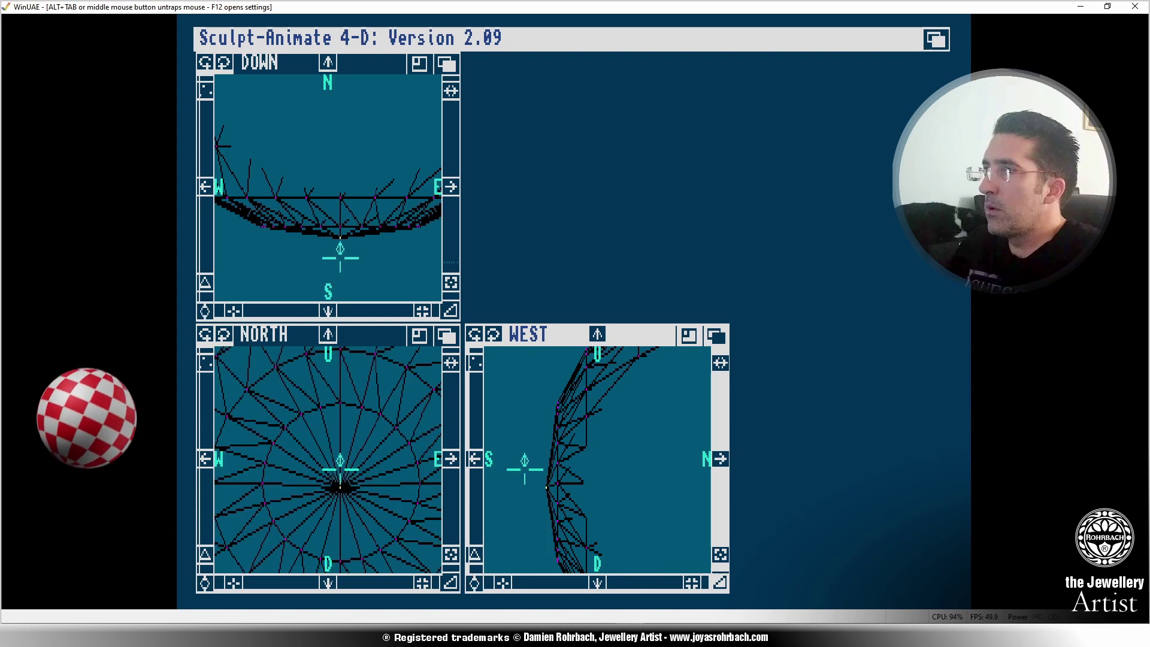
{"action": "left_click_drag", "start_coordinate": [523, 470], "coordinate": [524, 465]}
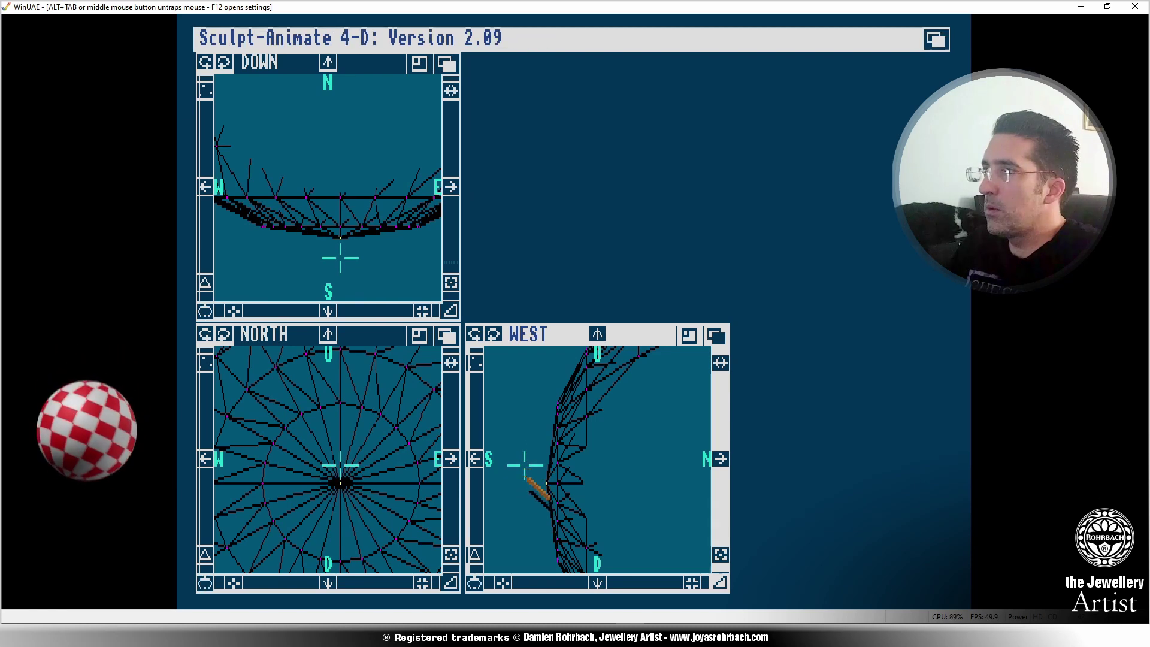
Select all vertices of the spun bulb, leaving the U-shaped object inside it unselected.
{"action": "left_click", "coordinate": [721, 554]}
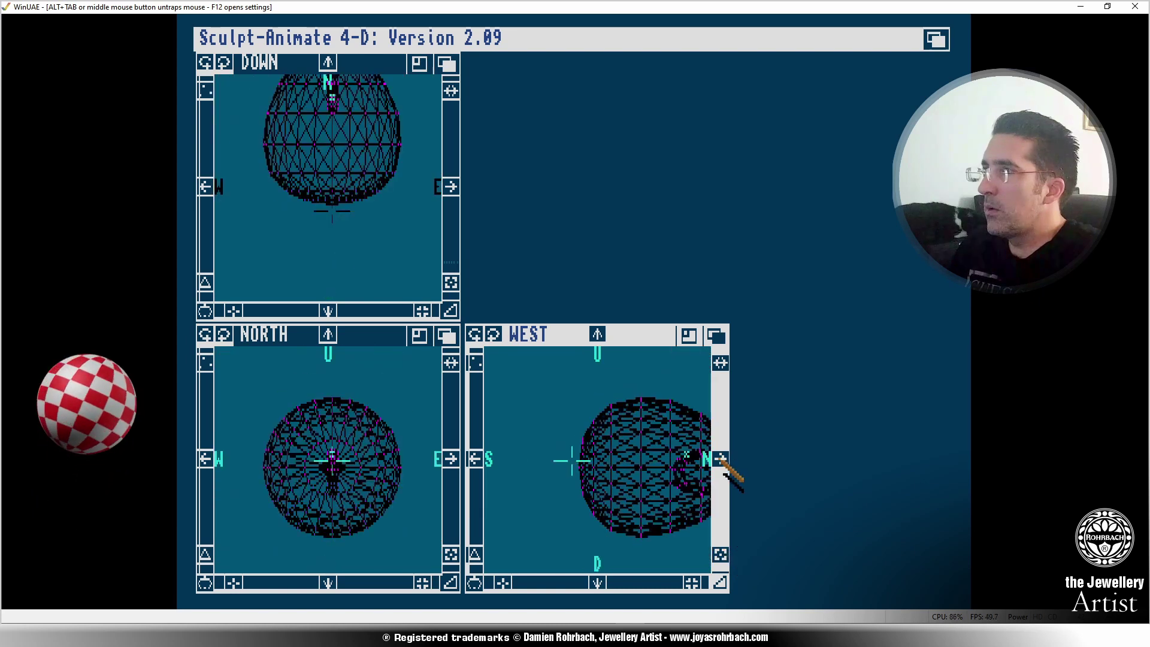
{"action": "left_click", "coordinate": [720, 460]}
{"action": "left_click", "coordinate": [721, 460]}
{"action": "left_click", "coordinate": [721, 460]}
{"action": "left_click", "coordinate": [720, 460]}
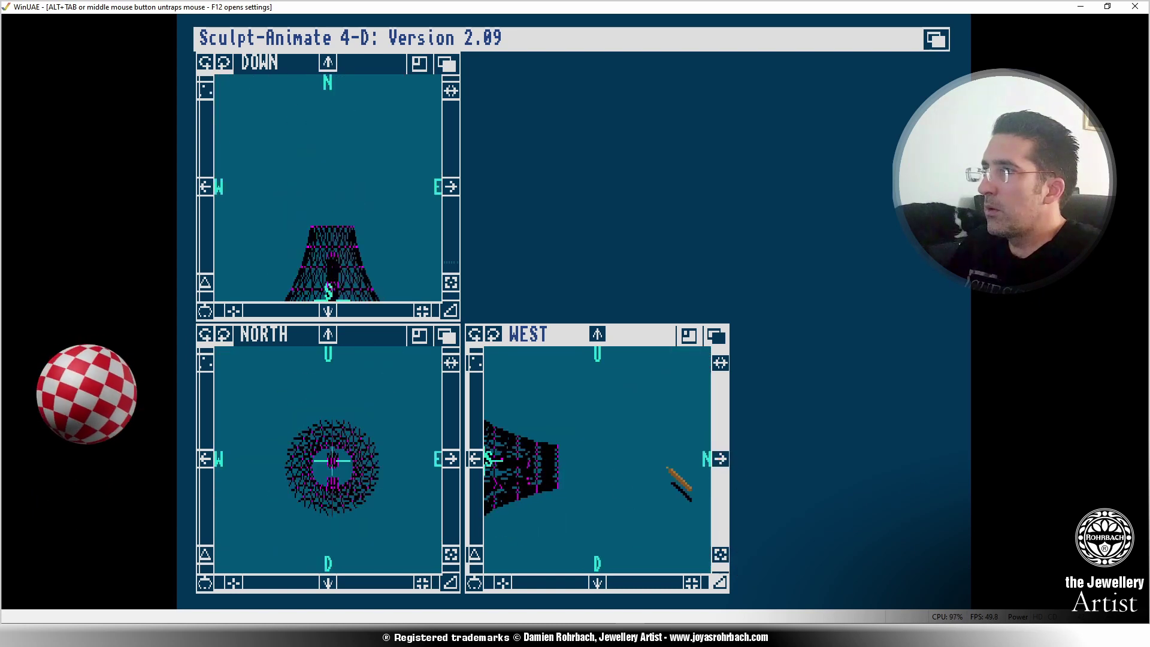
{"action": "left_click", "coordinate": [475, 459]}
{"action": "left_click", "coordinate": [475, 458]}
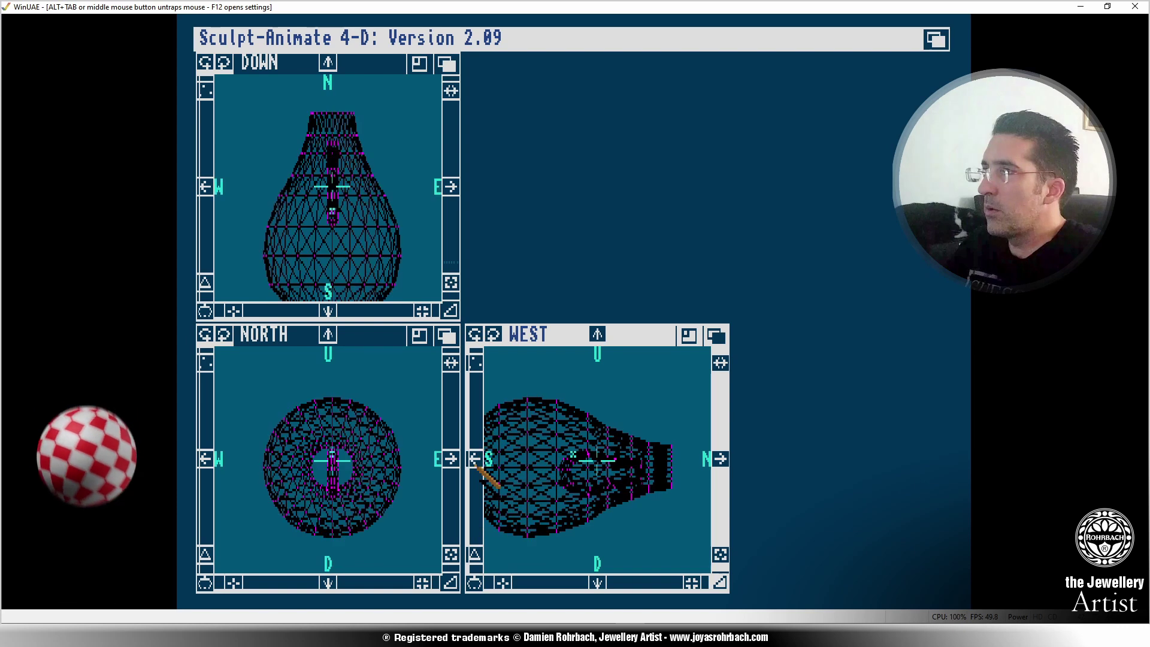
{"action": "left_click", "coordinate": [475, 459]}
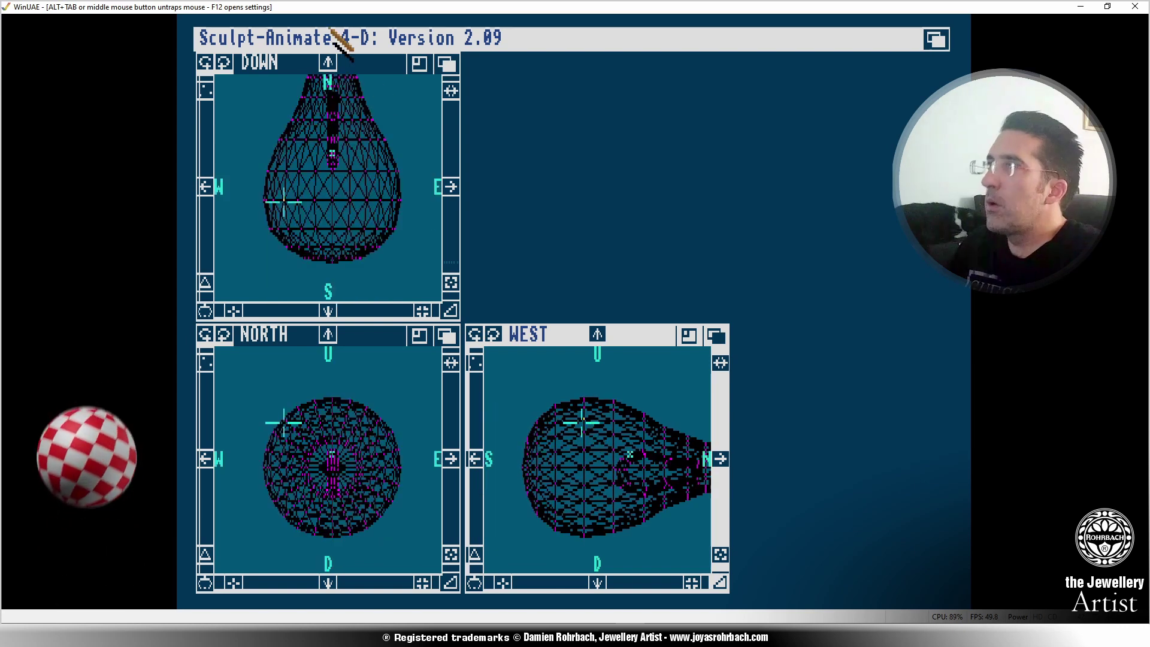
{"action": "mouse_move", "coordinate": [333, 48]}
{"action": "right_mouse_down"}
{"action": "mouse_move", "coordinate": [330, 33]}
{"action": "mouse_move", "coordinate": [321, 101]}
{"action": "mouse_move", "coordinate": [311, 60]}
{"action": "mouse_move", "coordinate": [413, 60]}
{"action": "mouse_move", "coordinate": [439, 78]}
{"action": "right_mouse_up"}
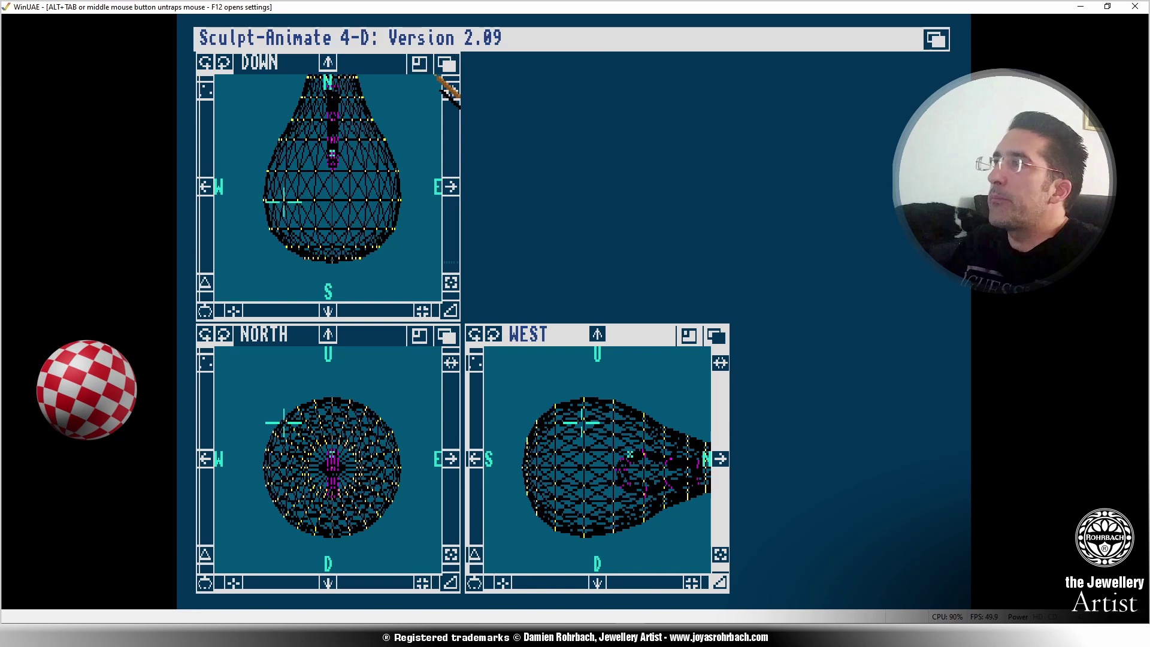
Move the selected bulb slightly down and south around the U-shaped object in the West view.
{"action": "left_click", "coordinate": [722, 459]}
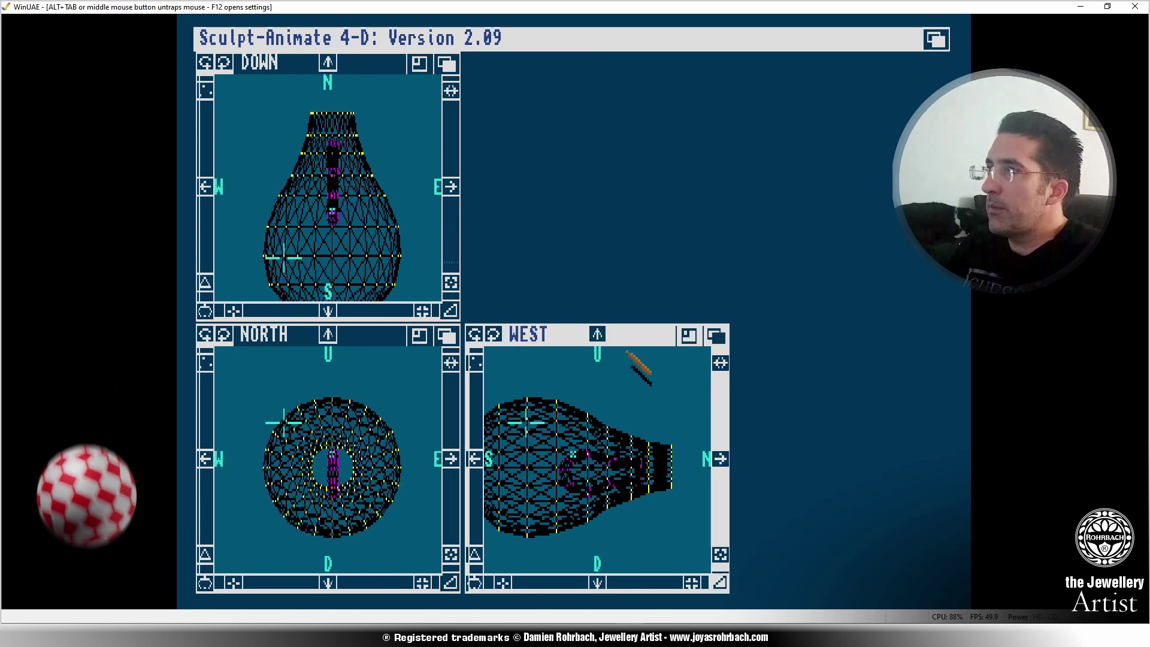
{"action": "mouse_move", "coordinate": [359, 30]}
{"action": "right_mouse_down"}
{"action": "mouse_move", "coordinate": [366, 37]}
{"action": "mouse_move", "coordinate": [362, 29]}
{"action": "right_mouse_up"}
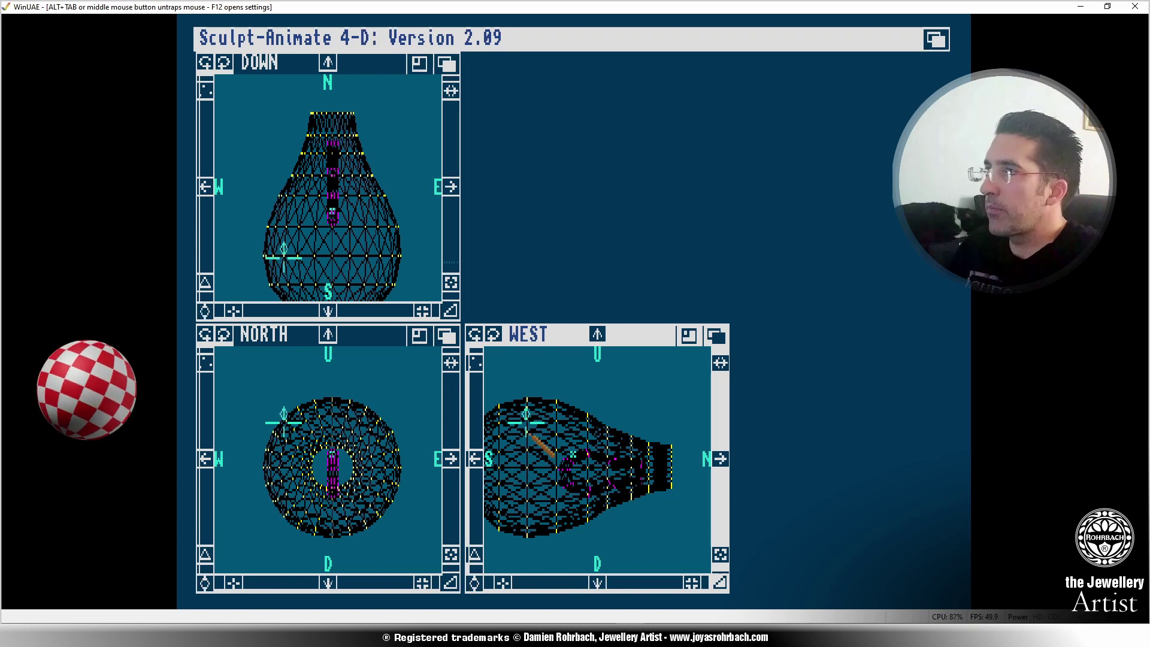
{"action": "left_click_drag", "start_coordinate": [529, 431], "coordinate": [525, 428]}
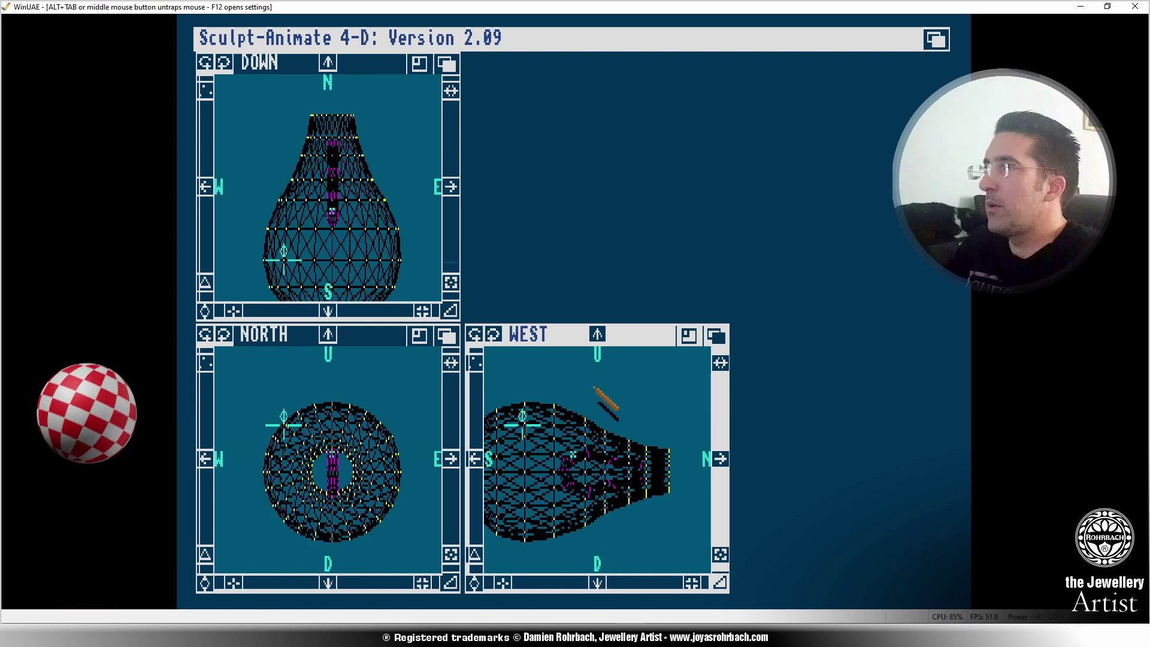
Set the face colour of the selected bulb to white, with R, G and B at maximum.
{"action": "left_click", "coordinate": [477, 458]}
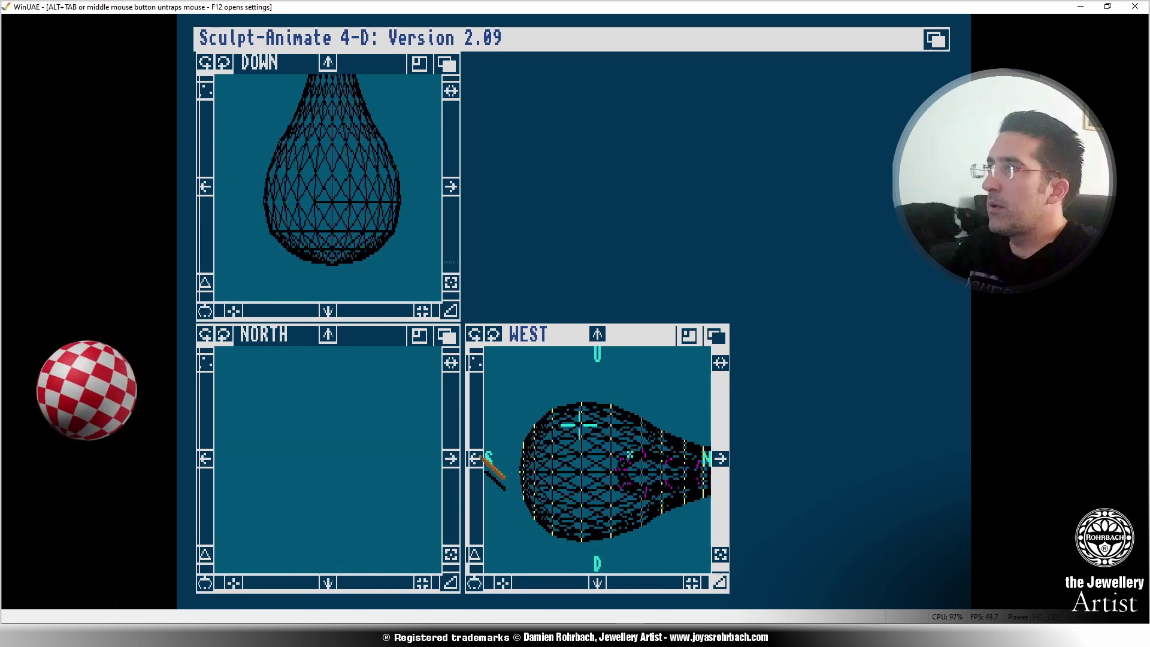
{"action": "left_click", "coordinate": [720, 554]}
{"action": "right_click_drag", "start_coordinate": [398, 84], "coordinate": [426, 127]}
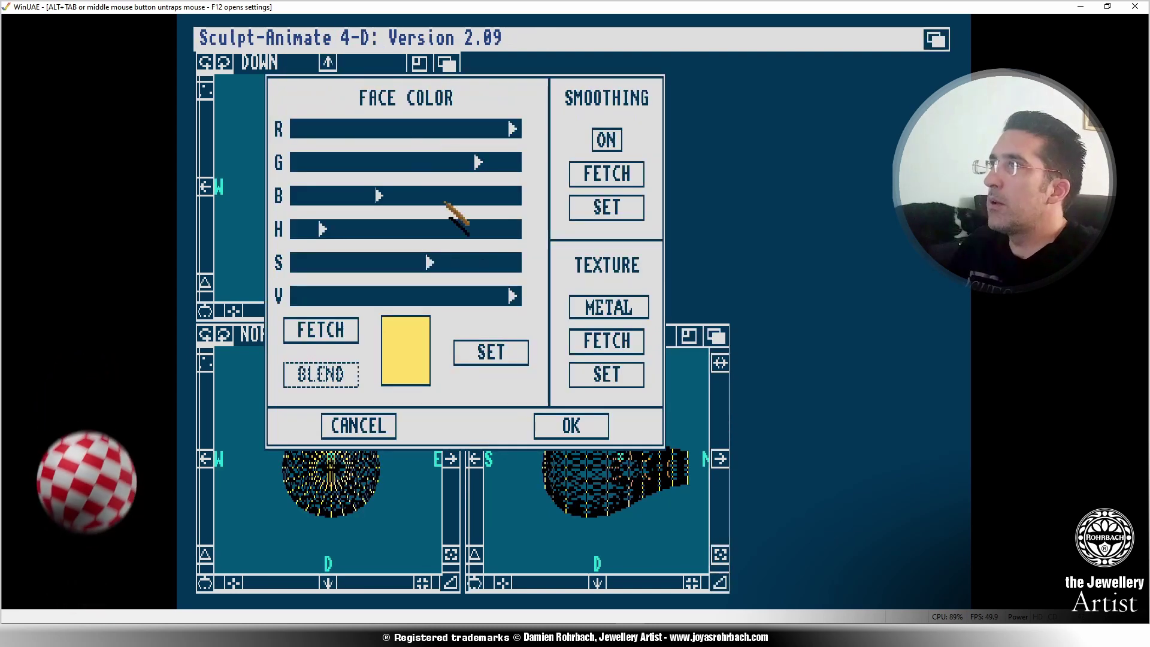
{"action": "left_click_drag", "start_coordinate": [376, 191], "coordinate": [538, 202]}
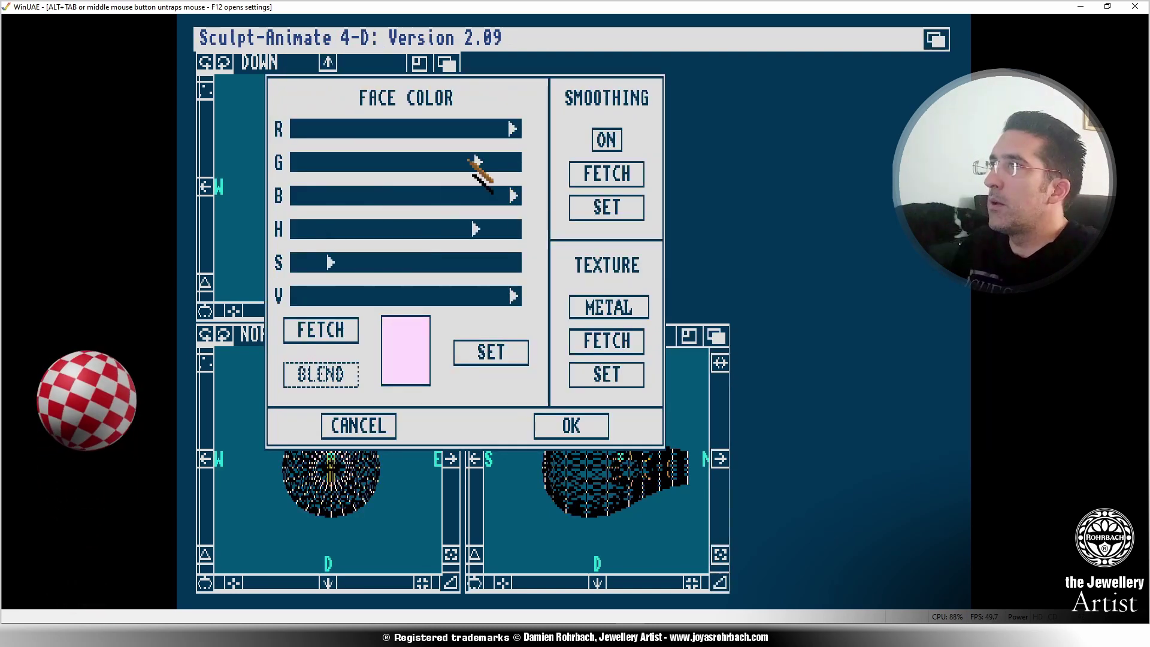
{"action": "left_click_drag", "start_coordinate": [470, 160], "coordinate": [563, 199]}
{"action": "left_click", "coordinate": [507, 358]}
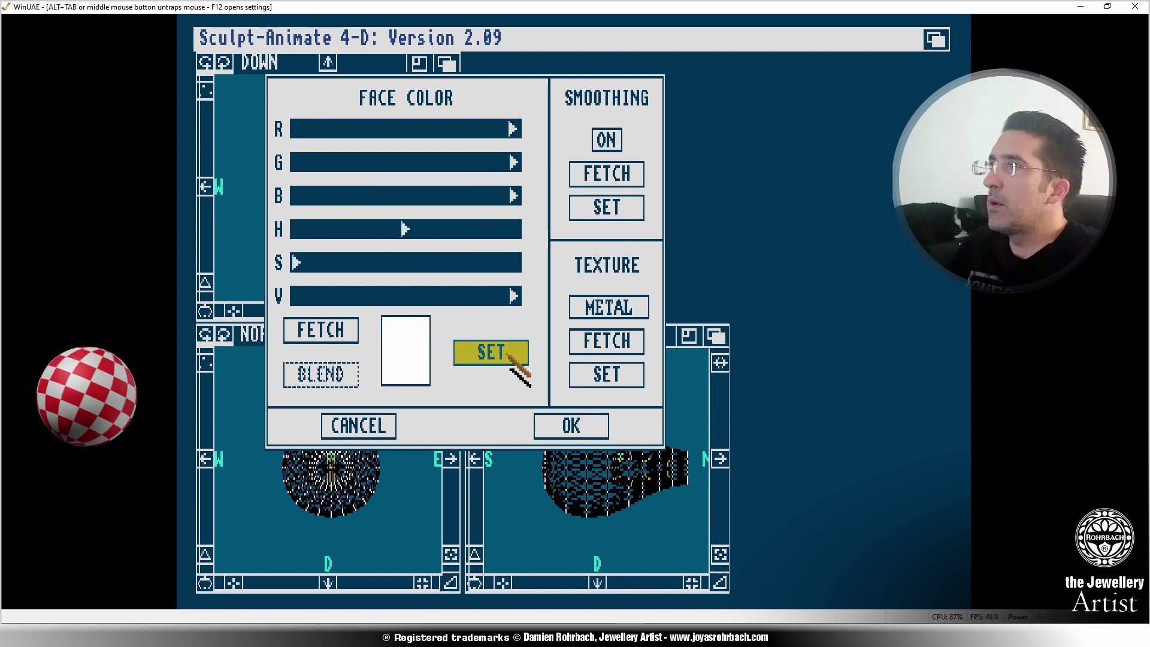
Apply the GLASS texture and smoothing ON to the faces of the selected bulb.
{"action": "left_click", "coordinate": [632, 305]}
{"action": "left_click", "coordinate": [633, 306]}
{"action": "left_click", "coordinate": [632, 305]}
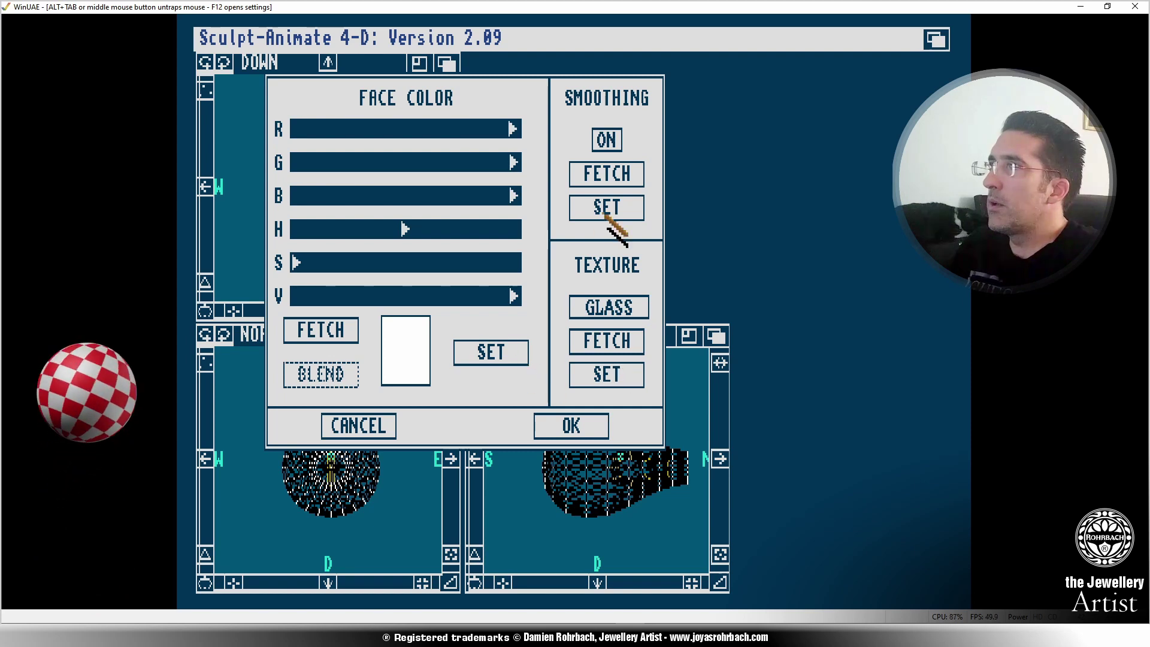
{"action": "left_click", "coordinate": [557, 435]}
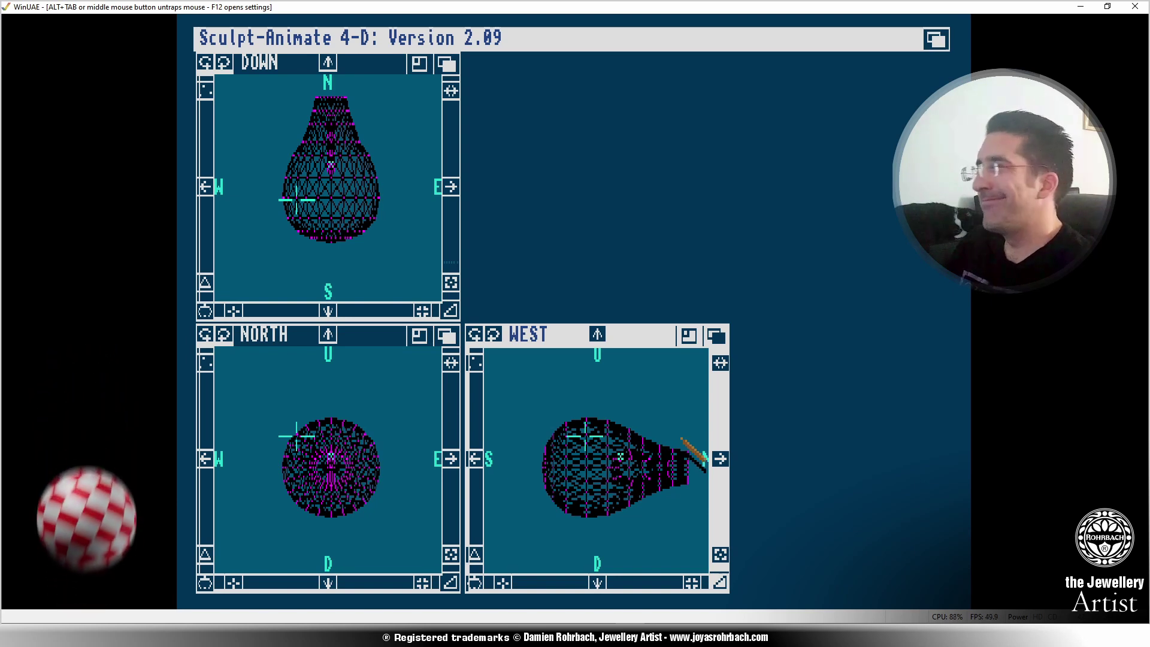
Place the cursor on the bulb's central axis near the upper edge of its neck, using the West and Down views.
{"action": "left_click", "coordinate": [692, 582]}
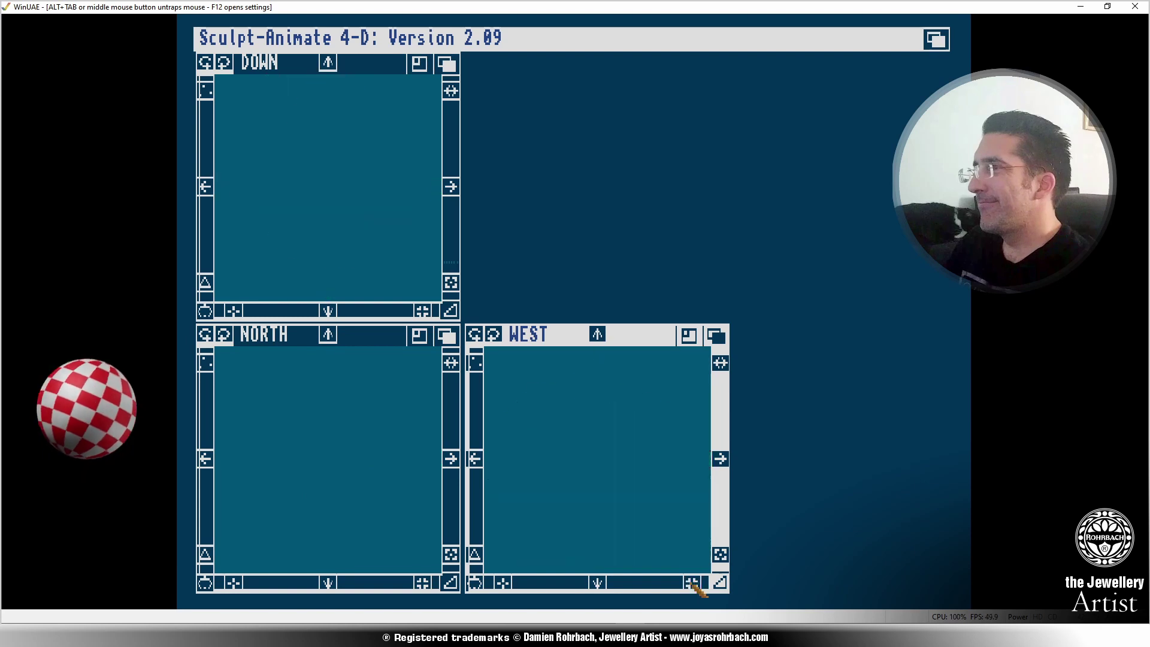
{"action": "left_click", "coordinate": [728, 462]}
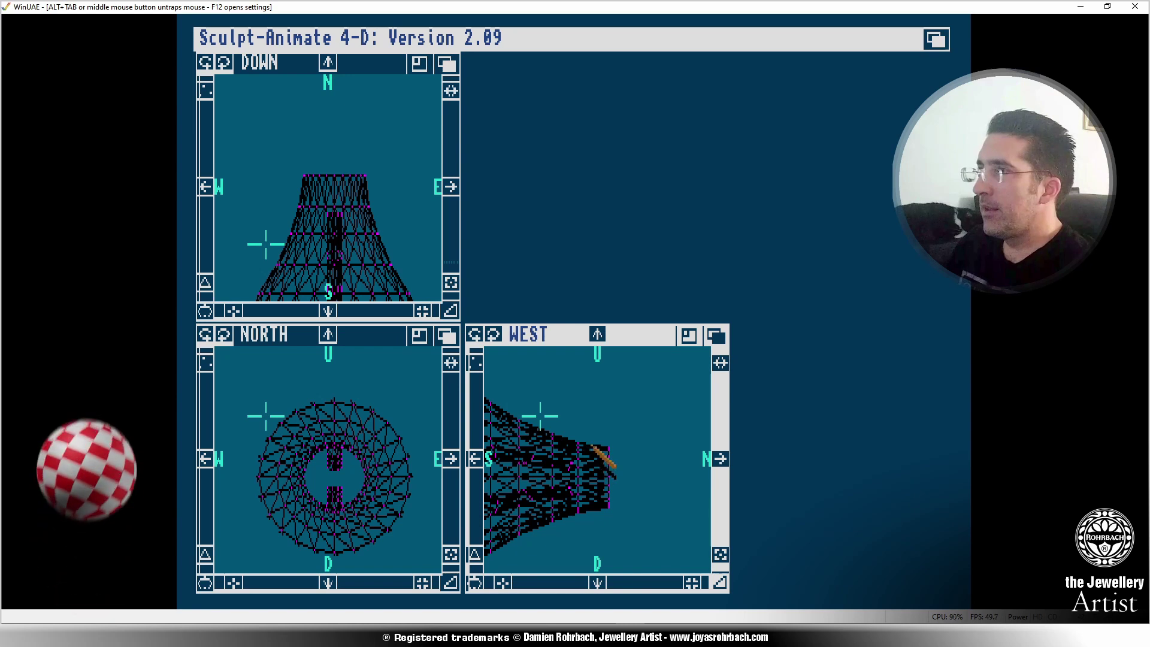
{"action": "left_click", "coordinate": [589, 447]}
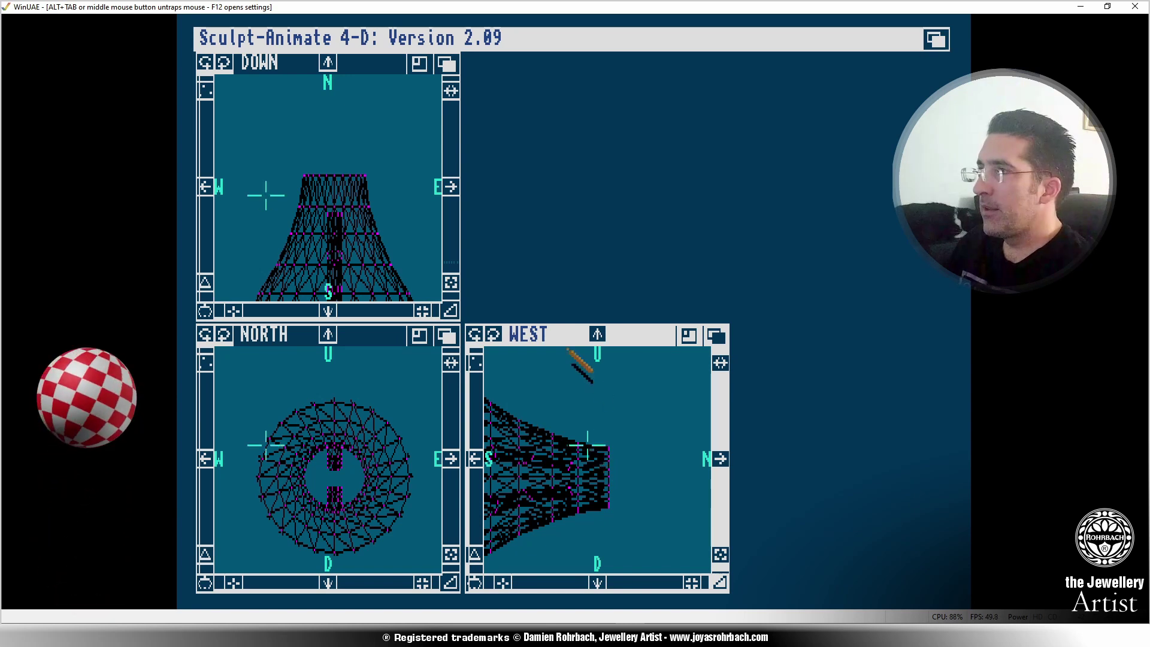
{"action": "right_click_drag", "start_coordinate": [254, 30], "coordinate": [338, 244]}
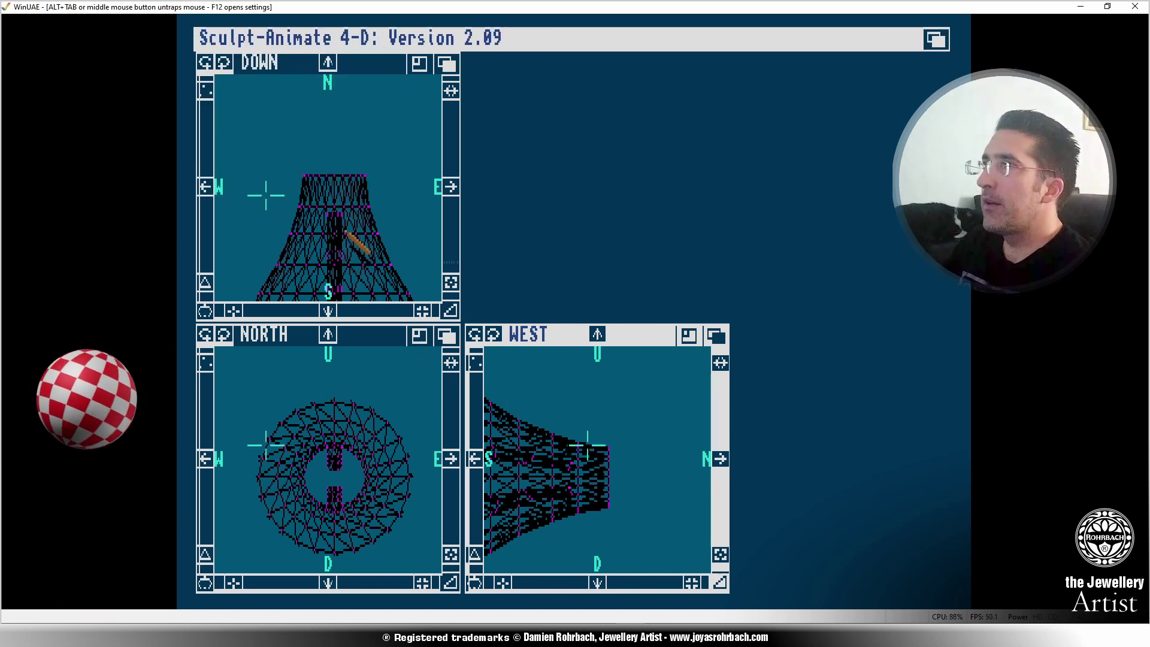
{"action": "left_click", "coordinate": [336, 196]}
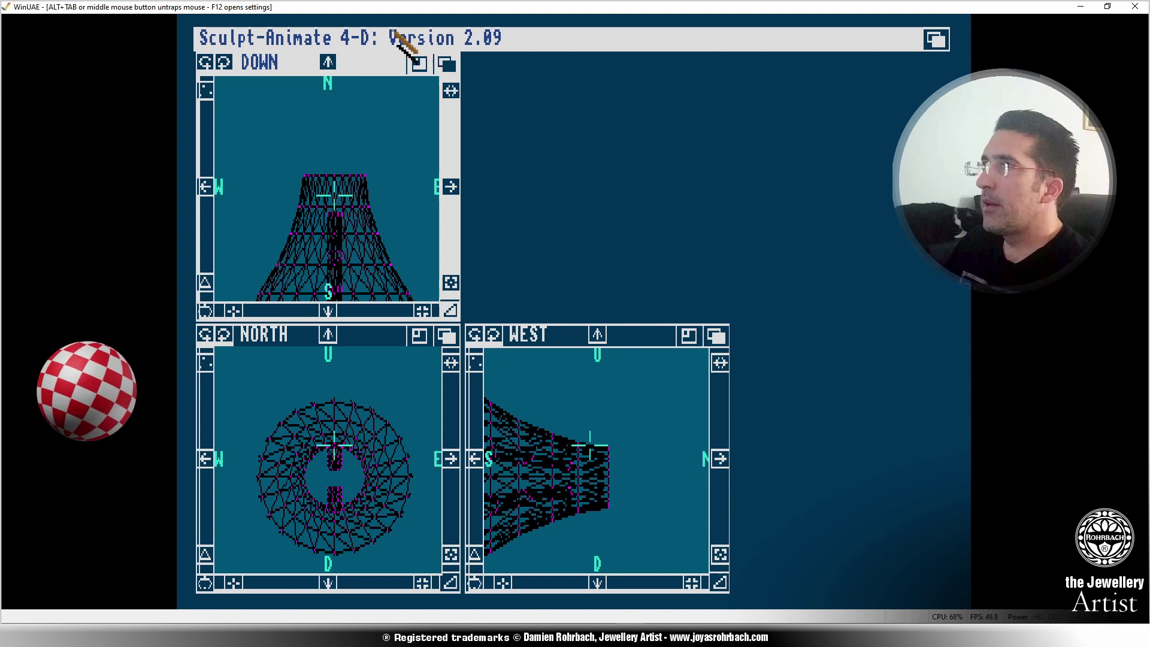
Add the first crest vertex of a screw-base profile just above the neck rim in the West view.
{"action": "right_click_drag", "start_coordinate": [411, 48], "coordinate": [432, 385]}
{"action": "right_click_drag", "start_coordinate": [485, 123], "coordinate": [372, 142]}
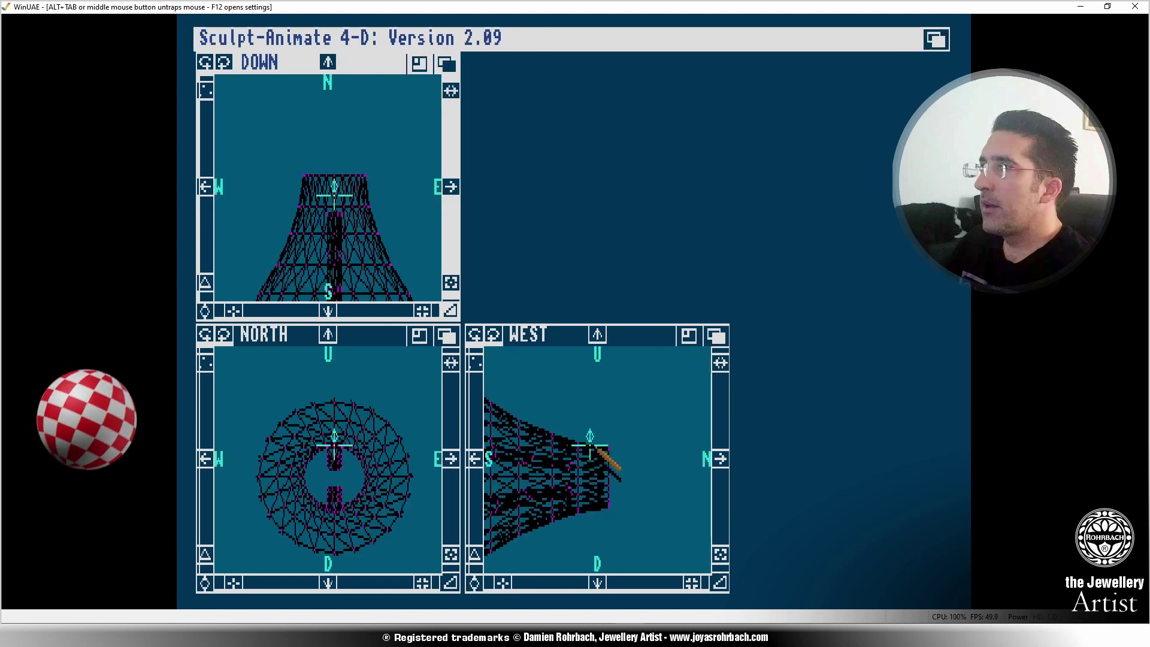
{"action": "left_click", "coordinate": [600, 436]}
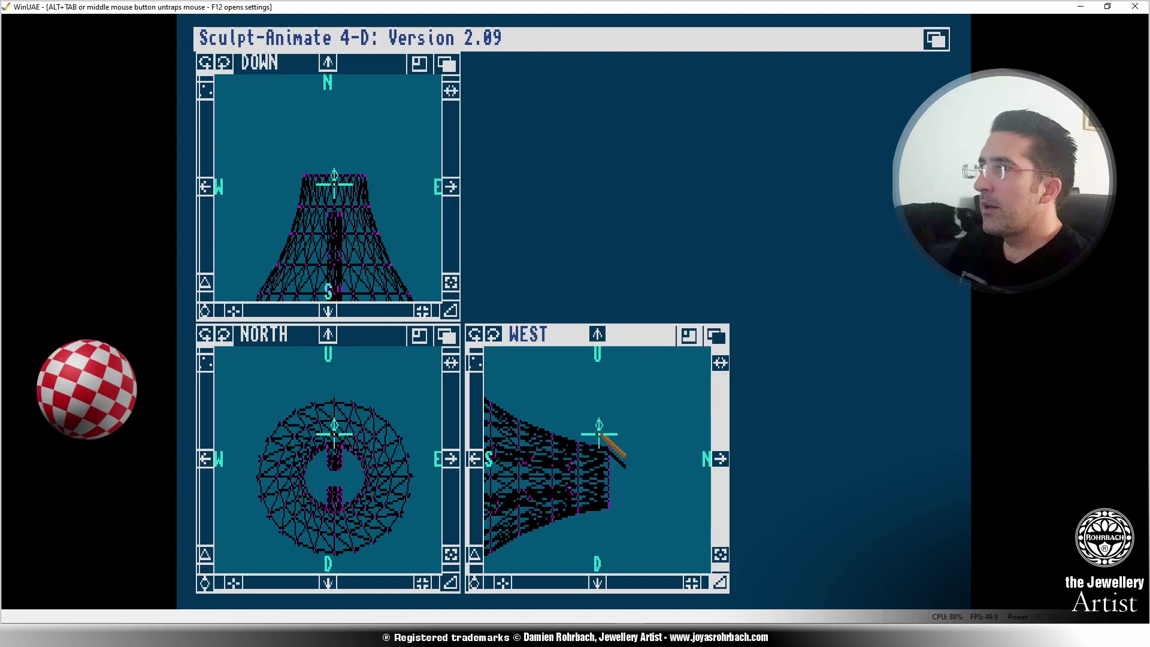
{"action": "left_click", "coordinate": [600, 436]}
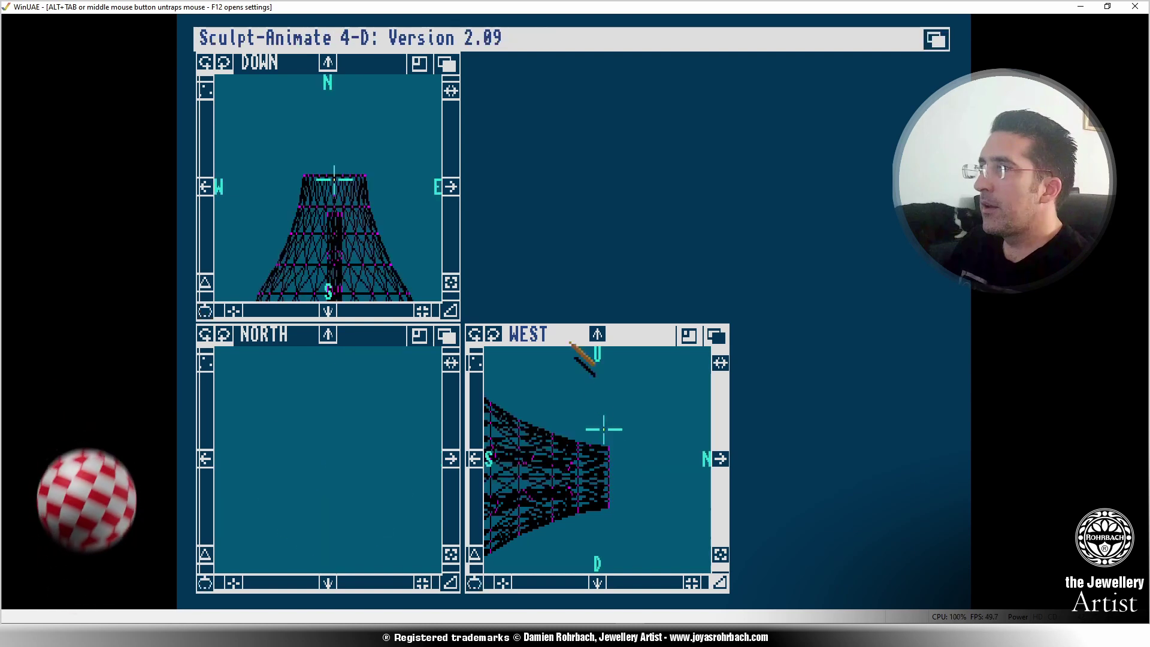
{"action": "right_click_drag", "start_coordinate": [654, 323], "coordinate": [386, 145]}
Add a trough vertex slightly north of the neck rim, level with the rim's upper edge.
{"action": "left_click", "coordinate": [620, 448]}
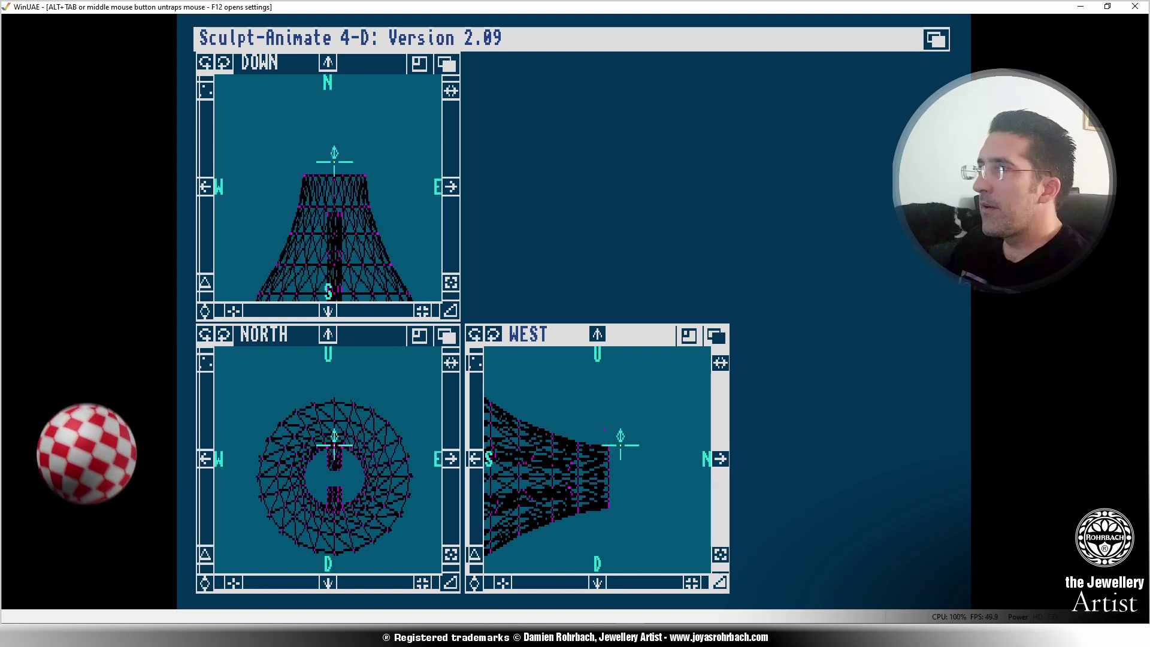
{"action": "left_click", "coordinate": [618, 446]}
{"action": "left_click", "coordinate": [615, 446]}
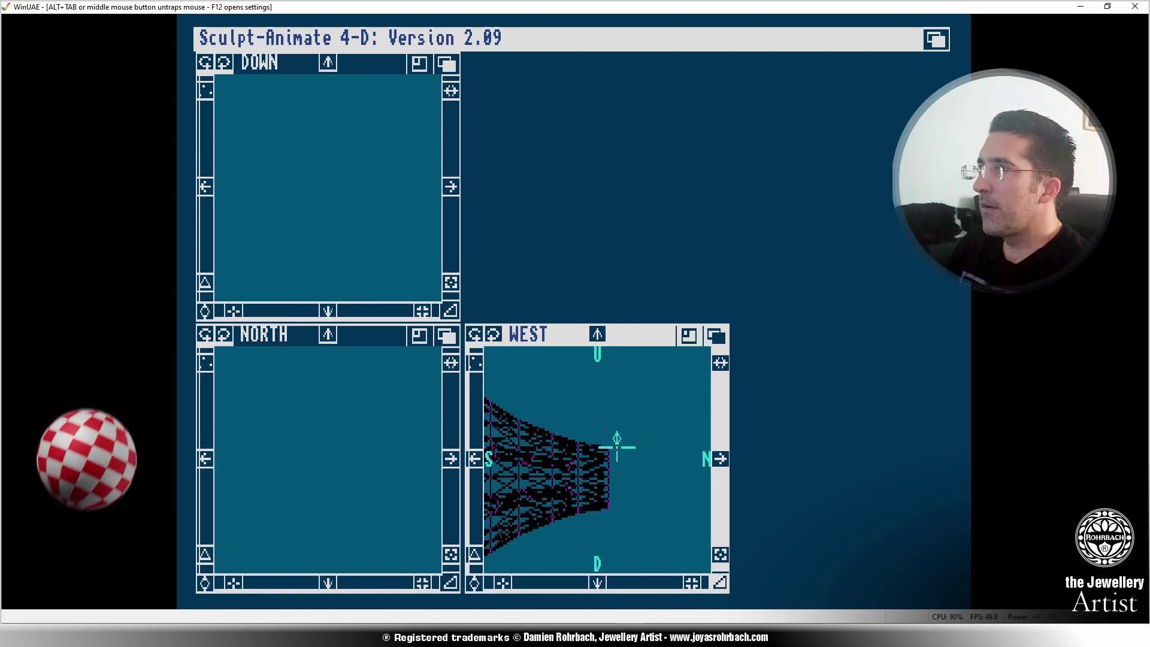
{"action": "left_click", "coordinate": [620, 449]}
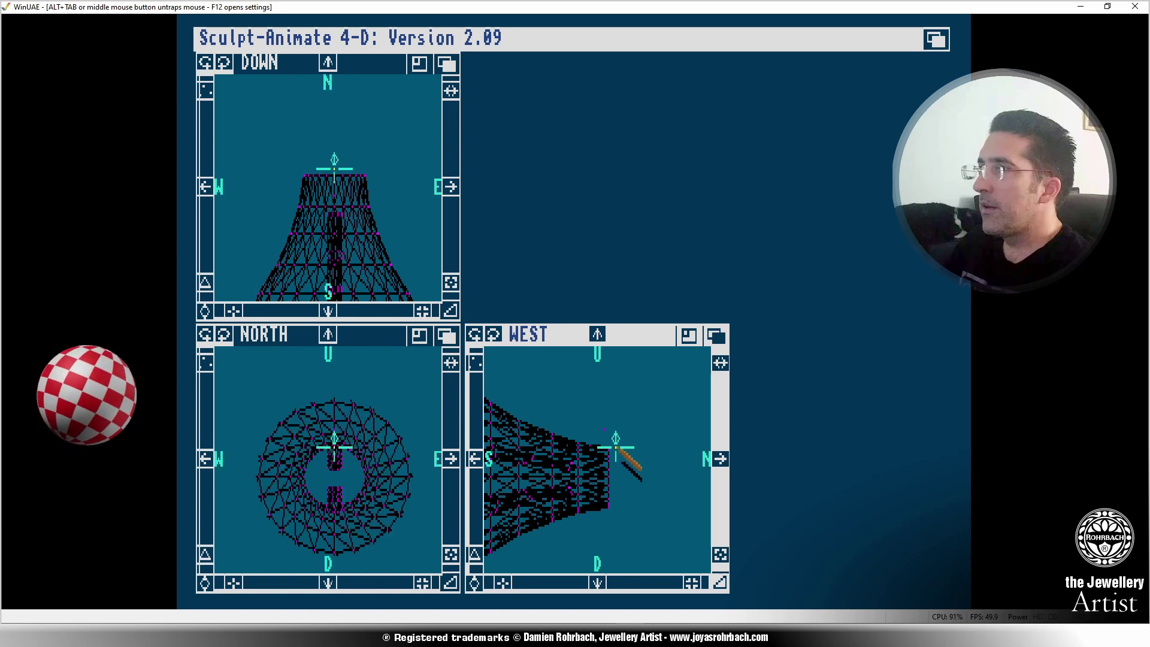
{"action": "left_click", "coordinate": [620, 449]}
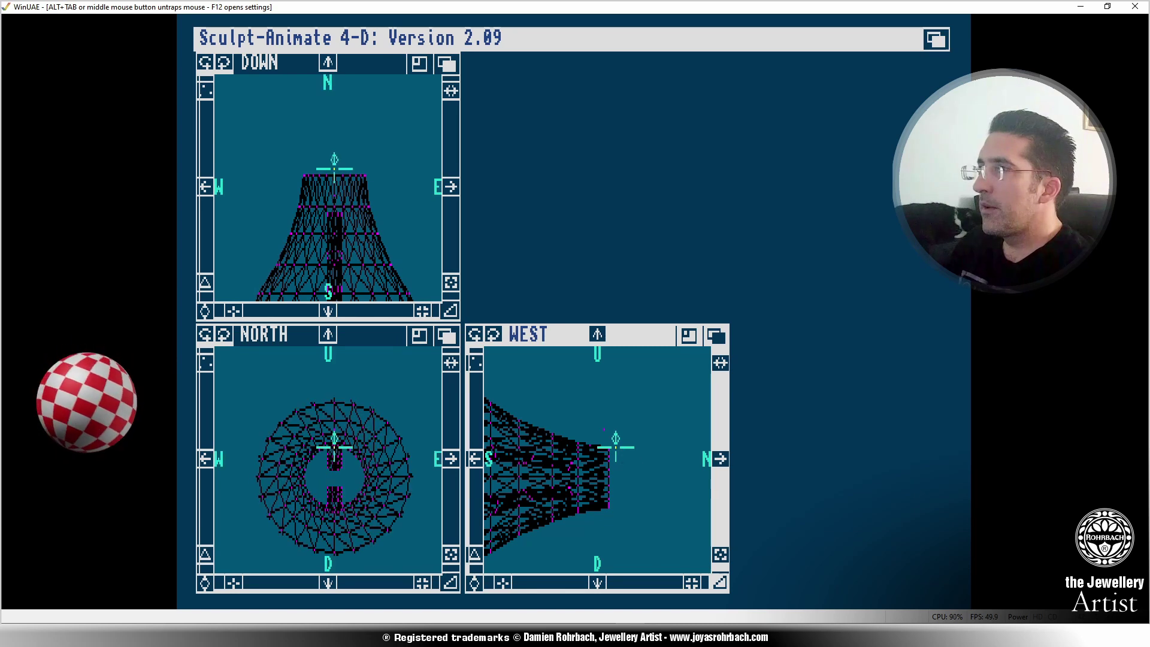
{"action": "left_click", "coordinate": [617, 449]}
{"action": "left_click", "coordinate": [617, 449]}
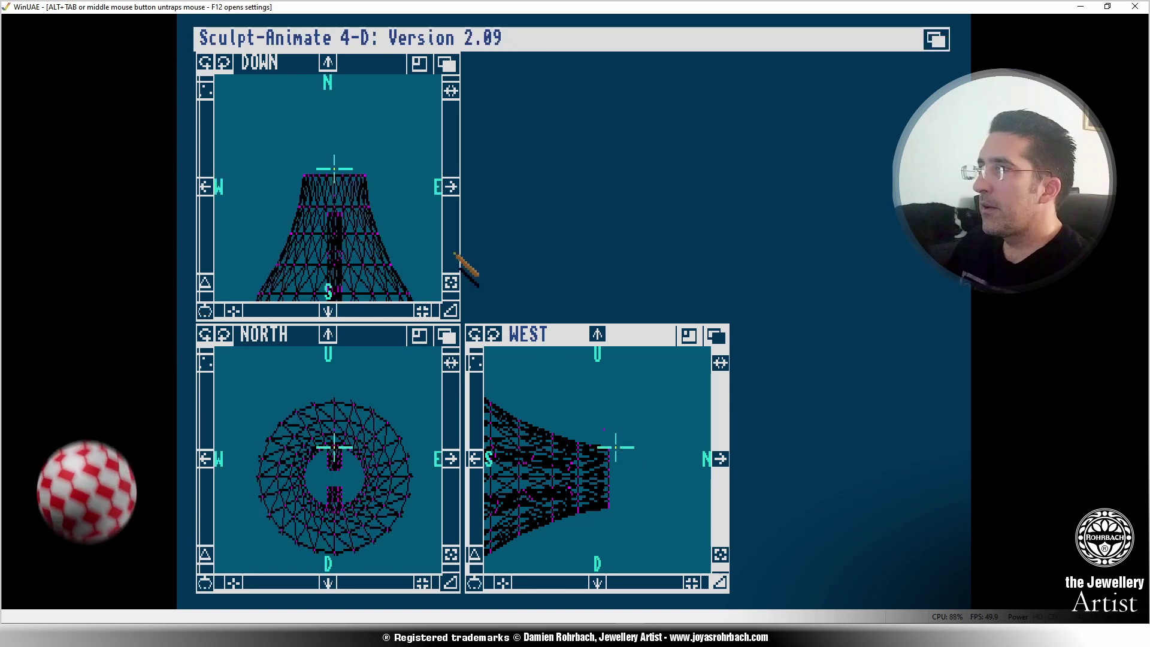
Add another crest vertex and another trough vertex farther north, continuing the evenly spaced zigzag in the West view.
{"action": "right_click_drag", "start_coordinate": [469, 268], "coordinate": [366, 140]}
{"action": "left_click", "coordinate": [615, 440]}
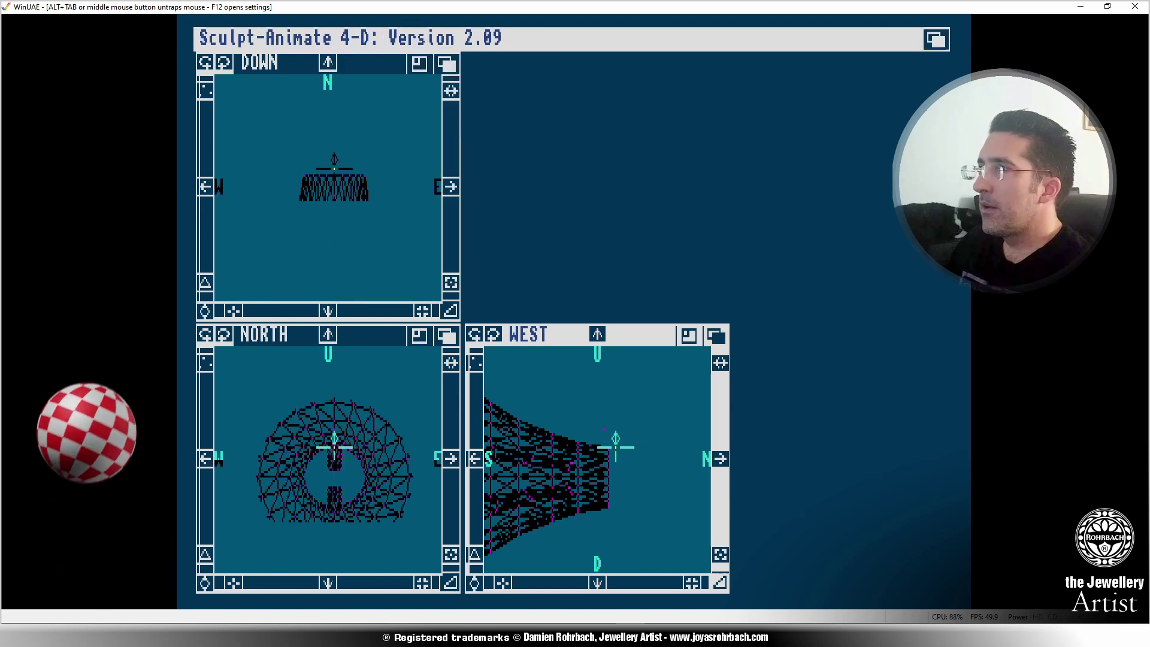
{"action": "left_click", "coordinate": [628, 433]}
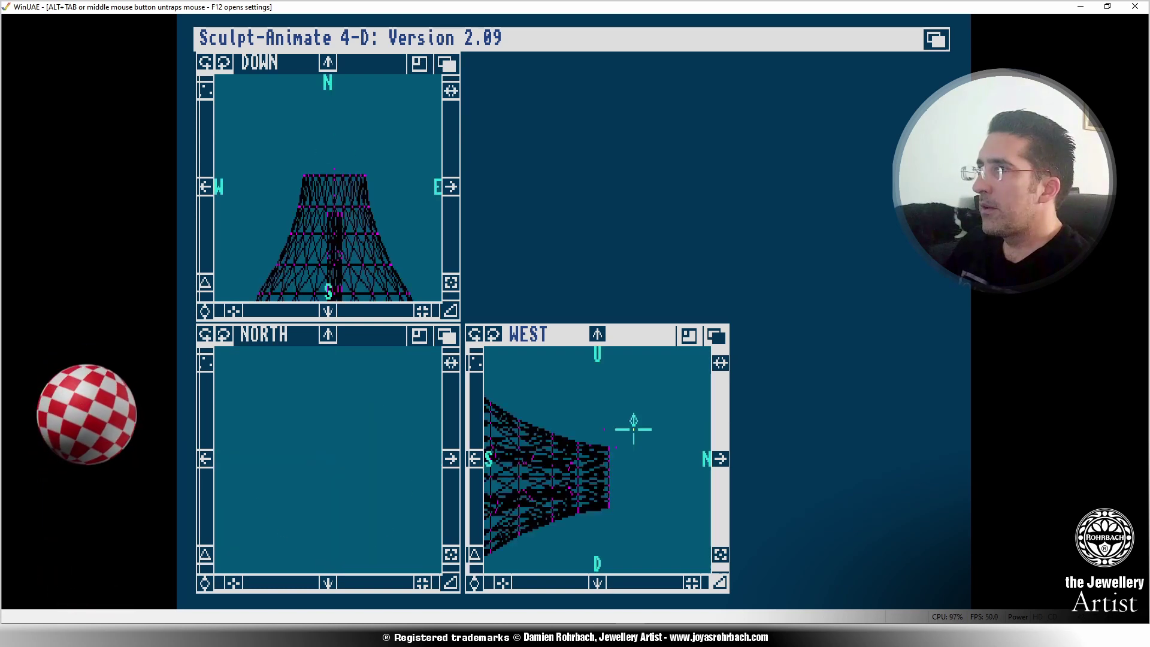
{"action": "left_click", "coordinate": [629, 428]}
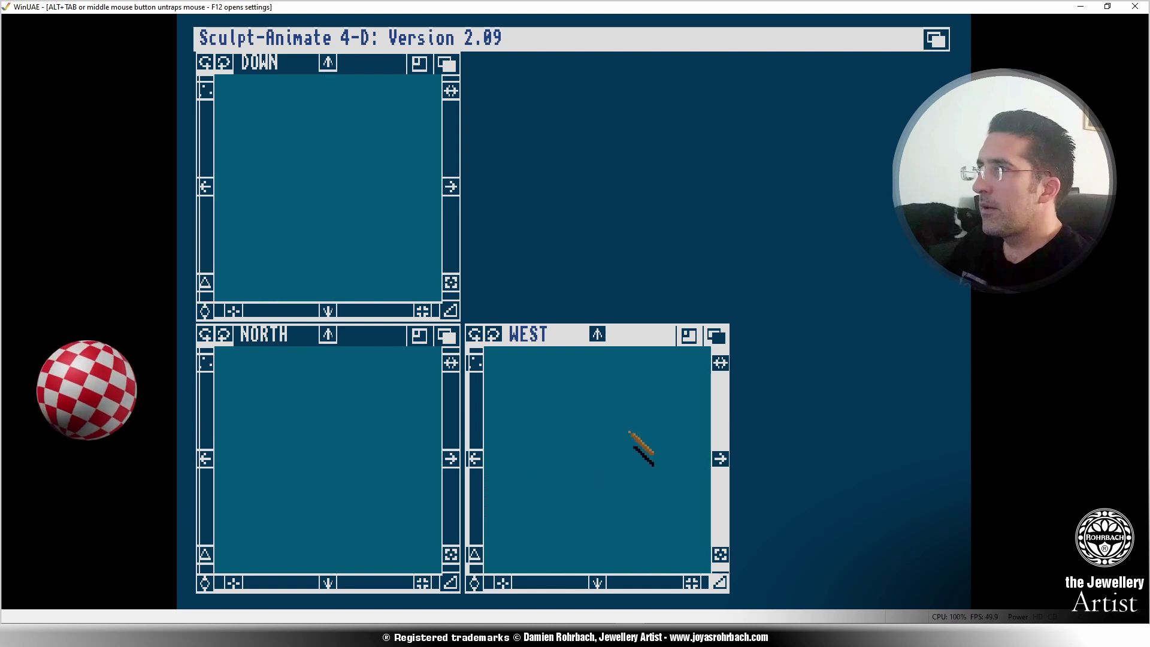
{"action": "right_click", "coordinate": [629, 429]}
{"action": "right_click_drag", "start_coordinate": [569, 331], "coordinate": [398, 160]}
{"action": "right_click_drag", "start_coordinate": [390, 99], "coordinate": [397, 139]}
{"action": "left_click", "coordinate": [636, 443]}
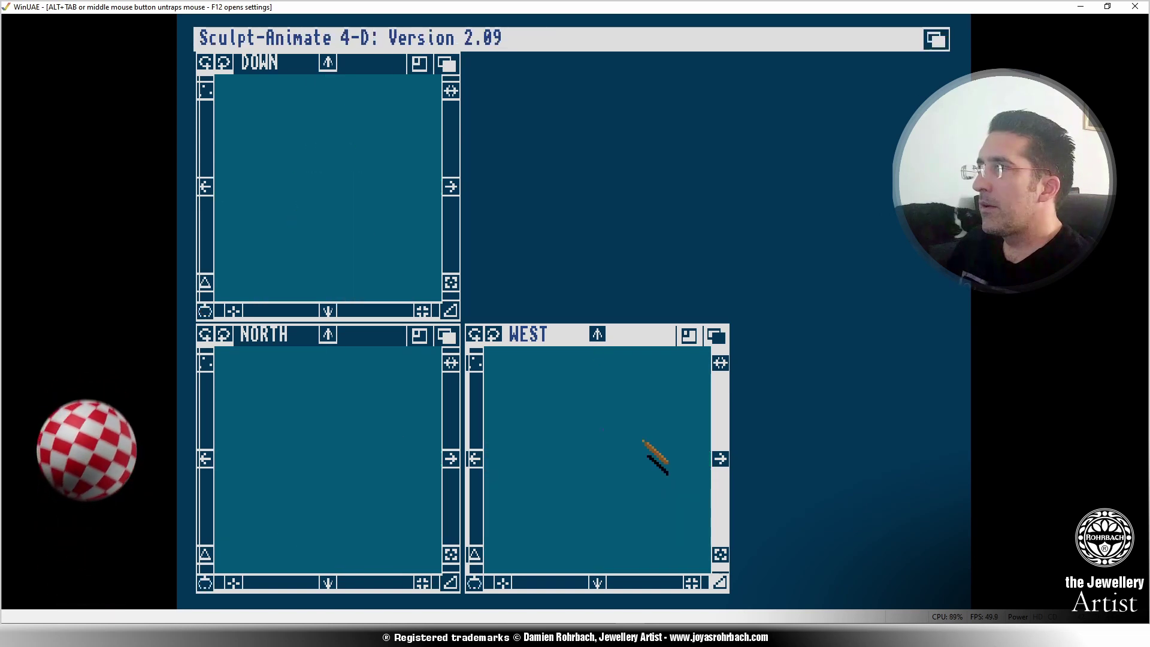
Add the remaining crest, trough and crest vertices northward, ending with a slightly lower vertex at the profile's north end.
{"action": "right_click_drag", "start_coordinate": [366, 28], "coordinate": [380, 143]}
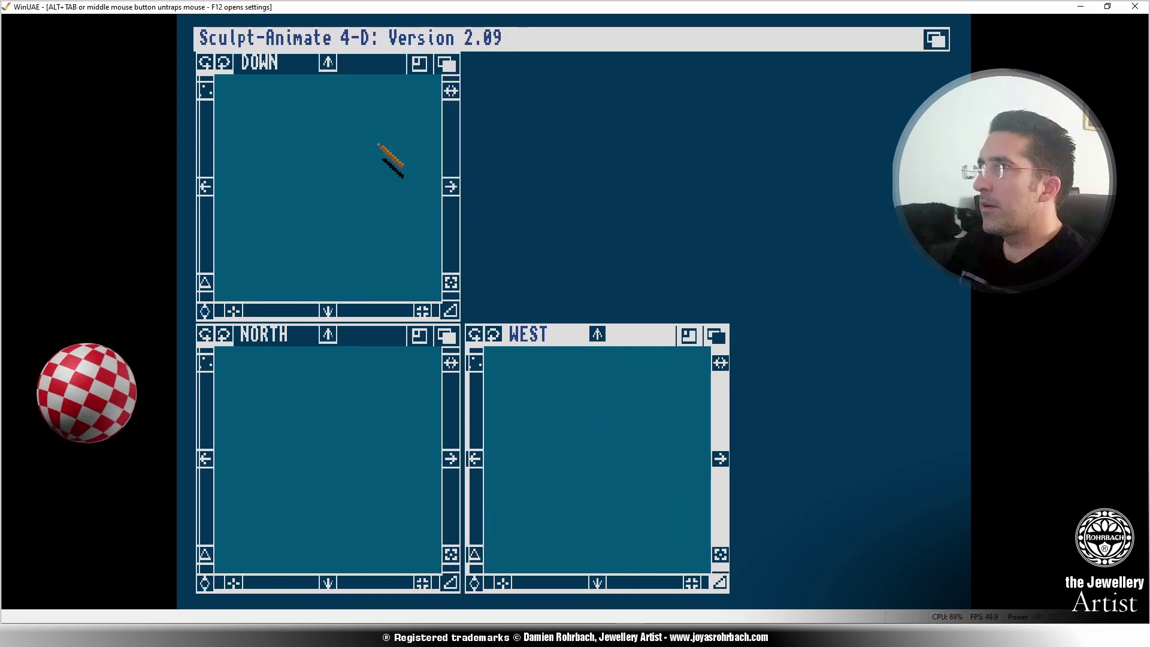
{"action": "left_click", "coordinate": [645, 429]}
{"action": "left_click", "coordinate": [653, 429]}
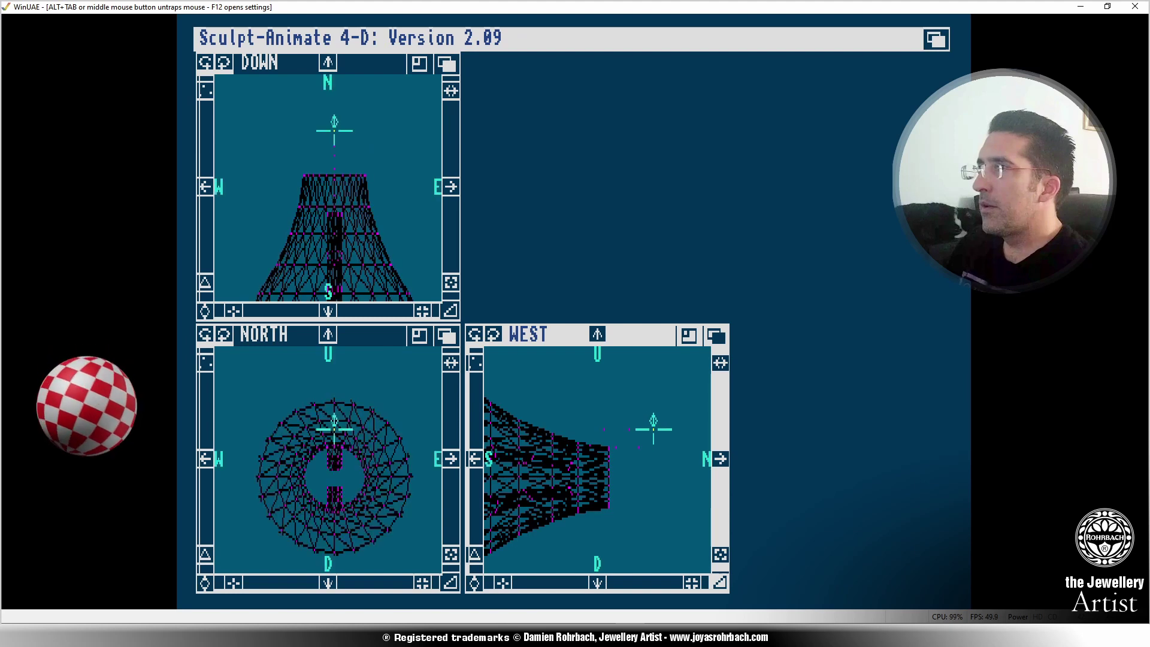
{"action": "right_click_drag", "start_coordinate": [650, 431], "coordinate": [385, 160]}
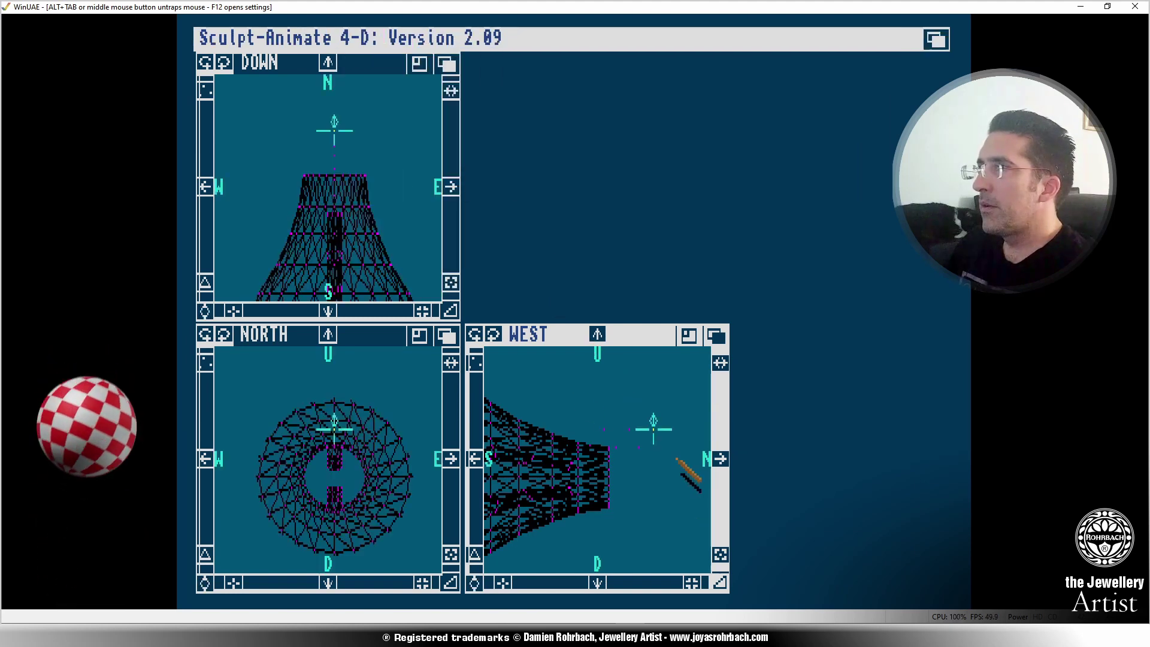
{"action": "left_click", "coordinate": [663, 446]}
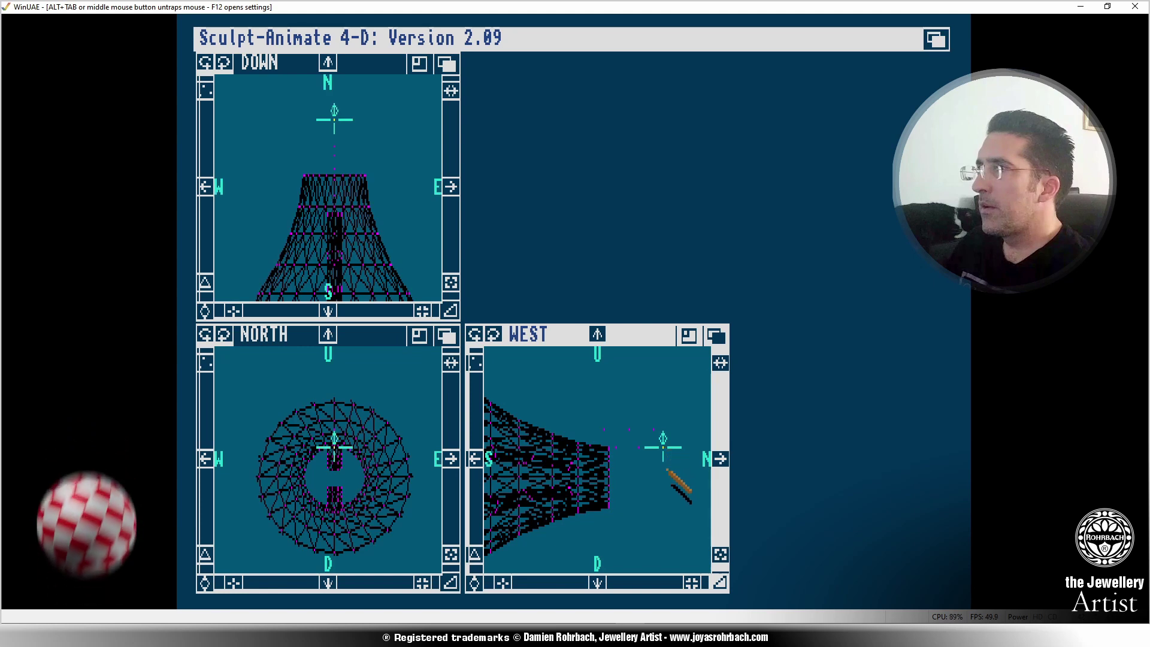
{"action": "right_click_drag", "start_coordinate": [597, 388], "coordinate": [396, 146]}
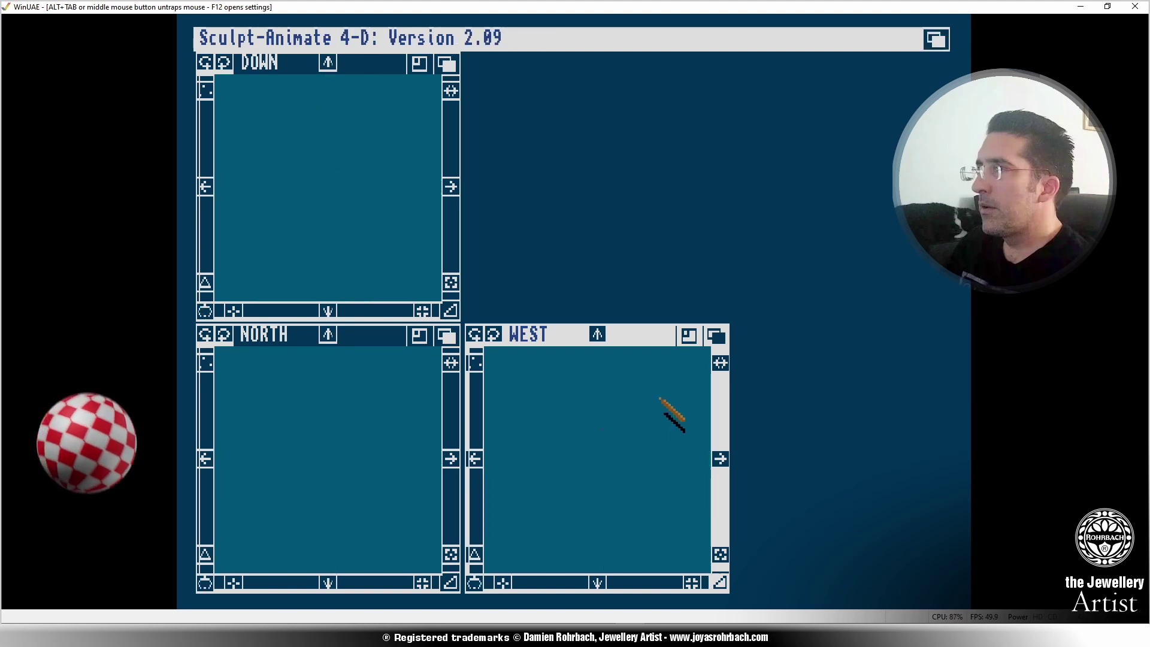
{"action": "right_click_drag", "start_coordinate": [438, 30], "coordinate": [378, 160]}
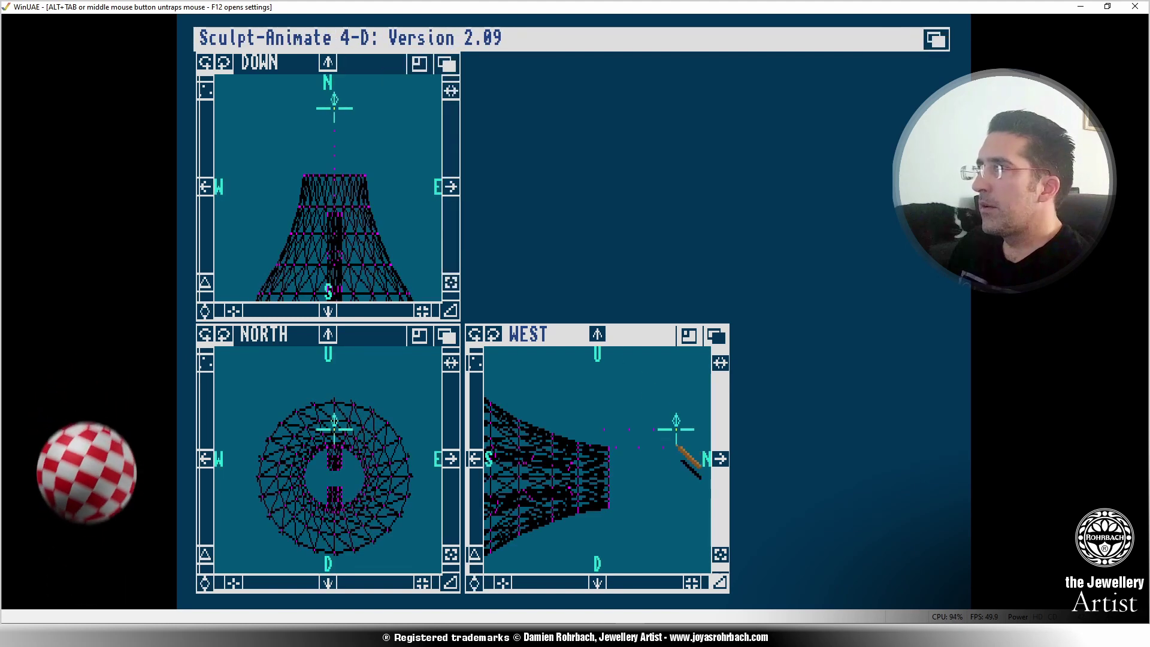
{"action": "left_click", "coordinate": [693, 454]}
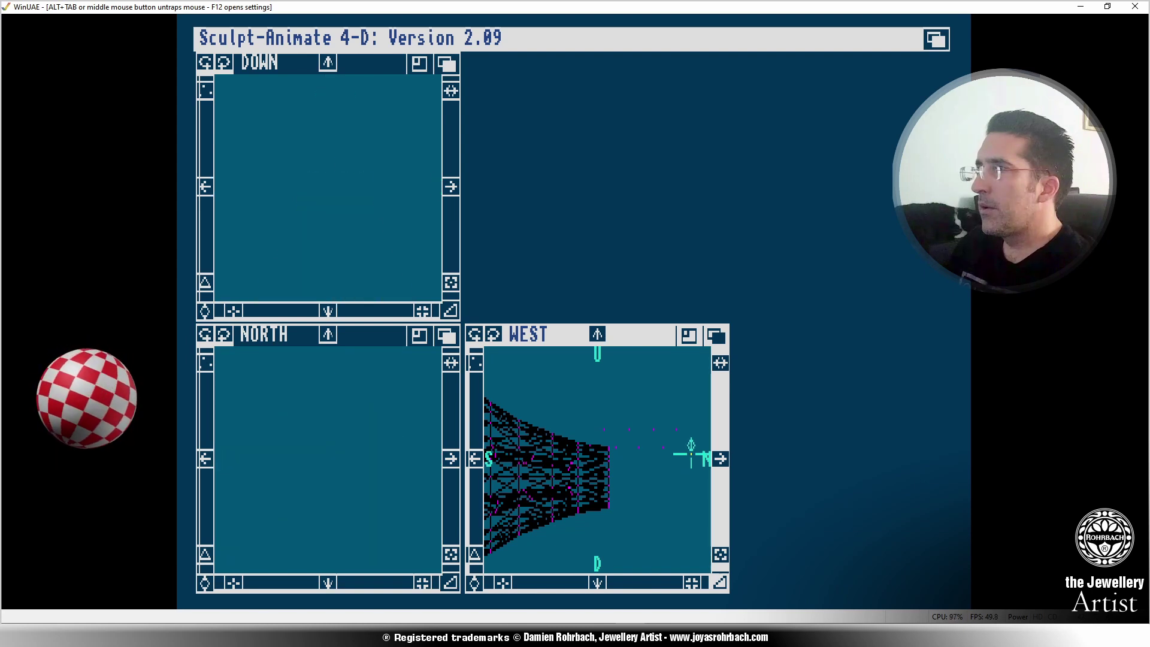
Connect the vertices with edges into a zigzag from the north end southward, removing the stray edge between two crests.
{"action": "left_click", "coordinate": [721, 461]}
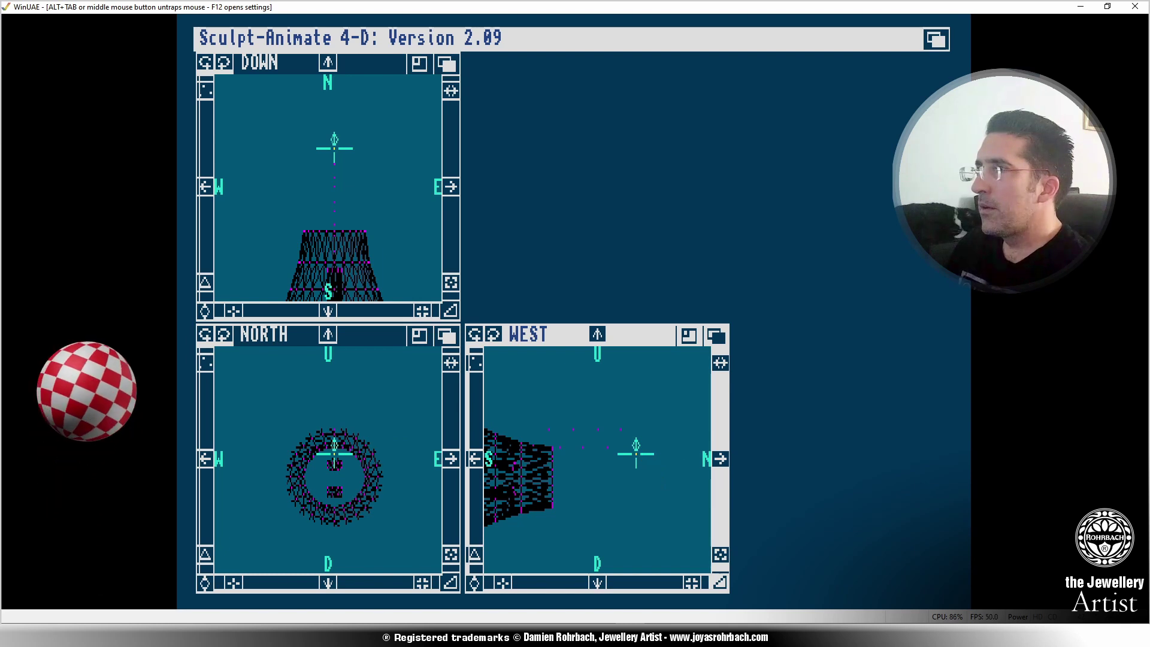
{"action": "right_click", "coordinate": [641, 477]}
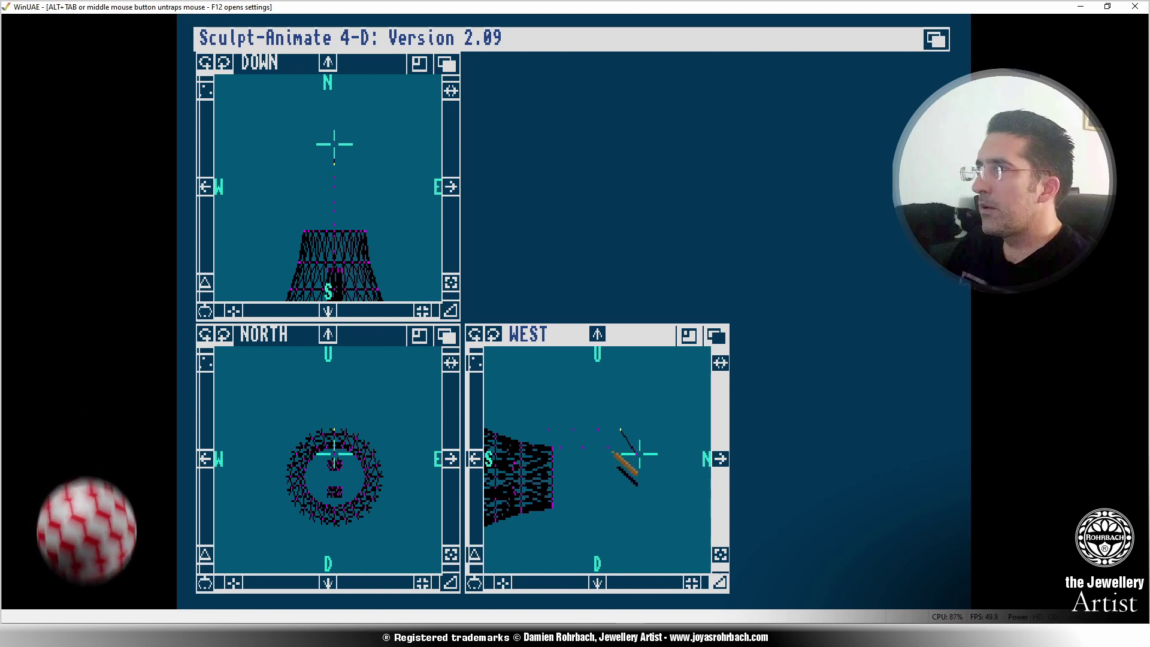
{"action": "left_click", "coordinate": [609, 449]}
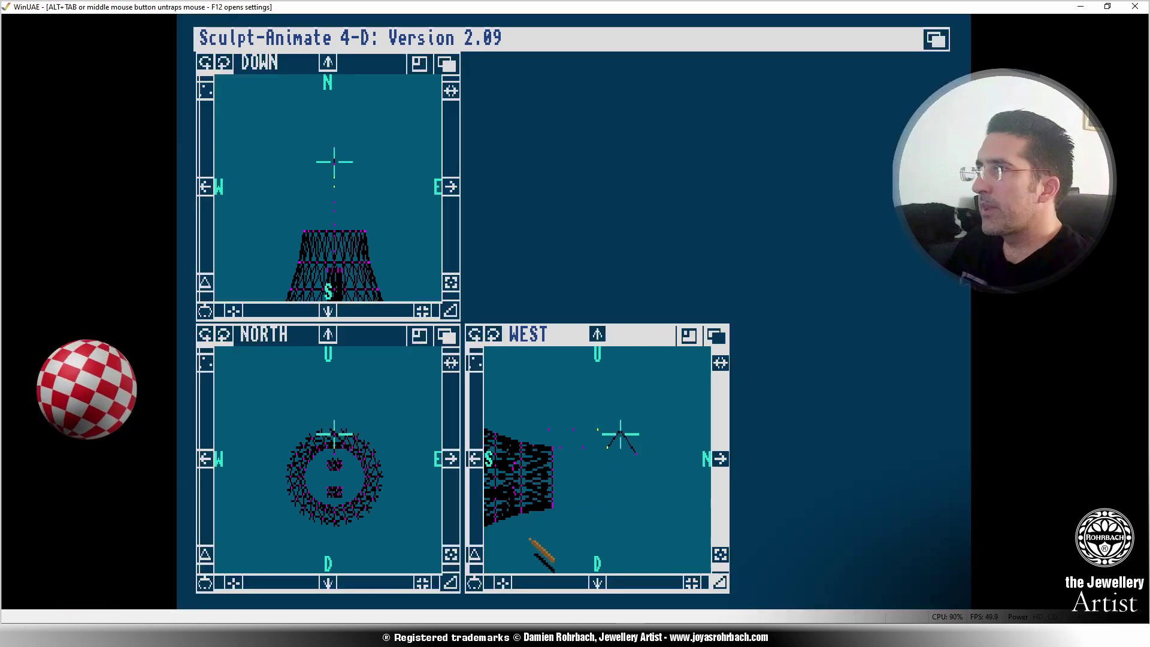
{"action": "left_click", "coordinate": [580, 446]}
{"action": "left_click", "coordinate": [574, 430]}
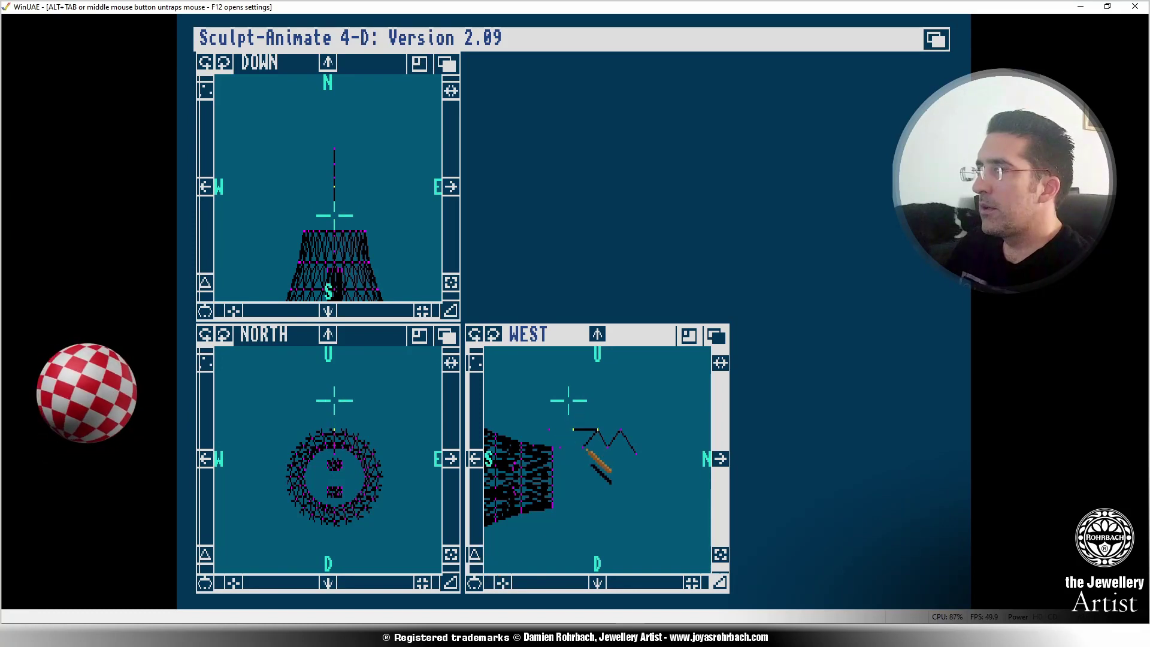
{"action": "mouse_move", "coordinate": [471, 145]}
{"action": "right_mouse_down"}
{"action": "mouse_move", "coordinate": [227, 38]}
{"action": "mouse_move", "coordinate": [306, 37]}
{"action": "mouse_move", "coordinate": [318, 158]}
{"action": "mouse_move", "coordinate": [333, 118]}
{"action": "mouse_move", "coordinate": [342, 129]}
{"action": "mouse_move", "coordinate": [336, 107]}
{"action": "mouse_move", "coordinate": [464, 119]}
{"action": "right_mouse_up"}
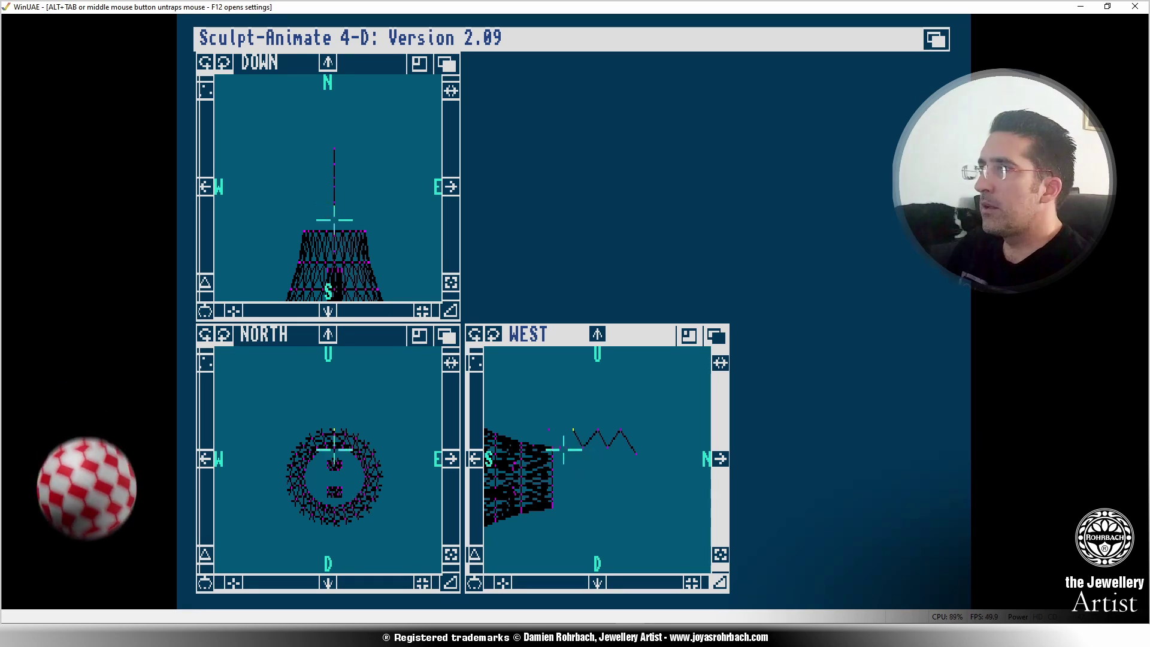
Extend the zigzag edges to its southernmost crest and add an end vertex just inside the bulb's neck.
{"action": "left_click", "coordinate": [563, 449]}
{"action": "left_click", "coordinate": [474, 554]}
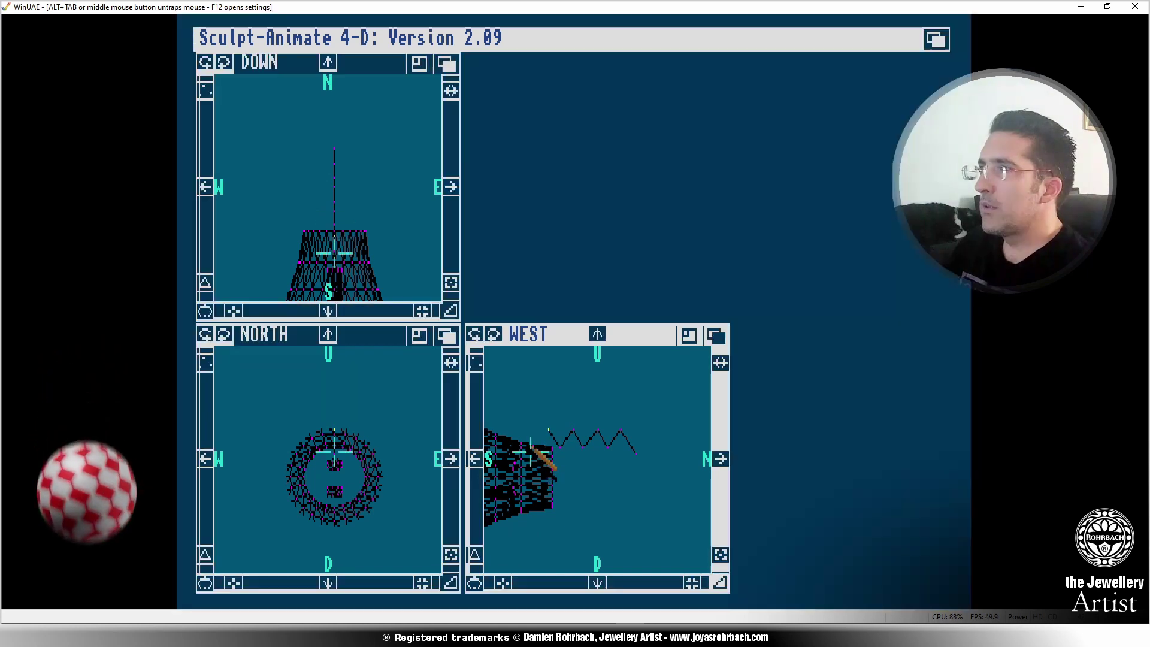
{"action": "double_click", "coordinate": [533, 445]}
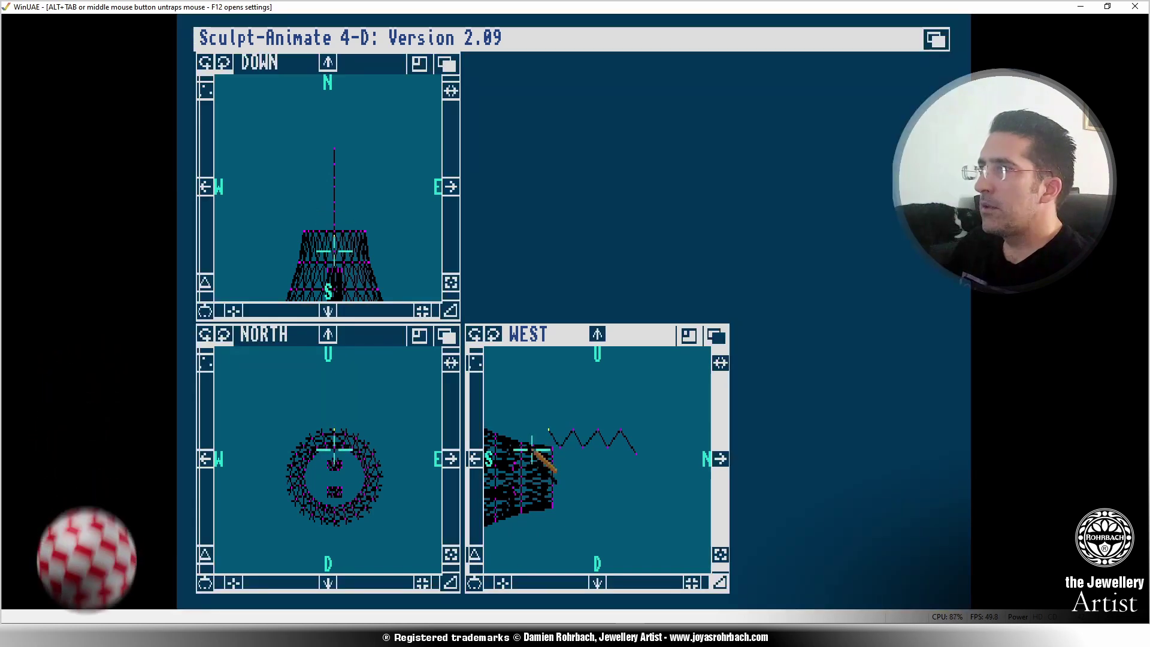
Move the zigzag's southernmost crest vertex slightly up in the West view.
{"action": "left_click", "coordinate": [532, 418]}
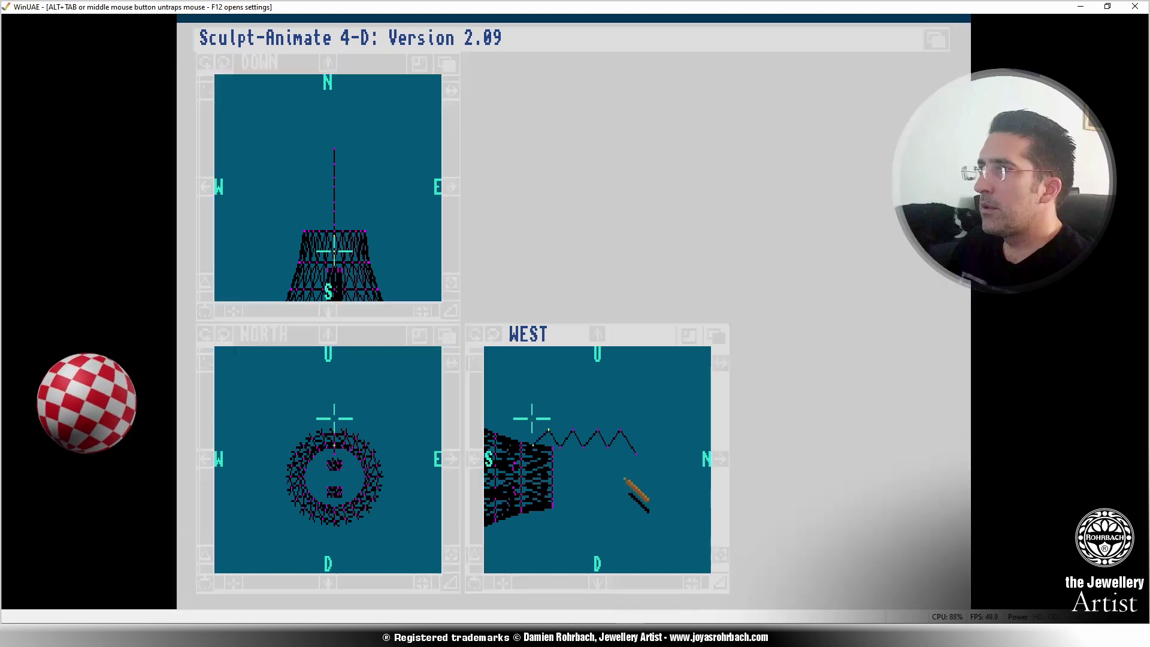
{"action": "left_click", "coordinate": [624, 478]}
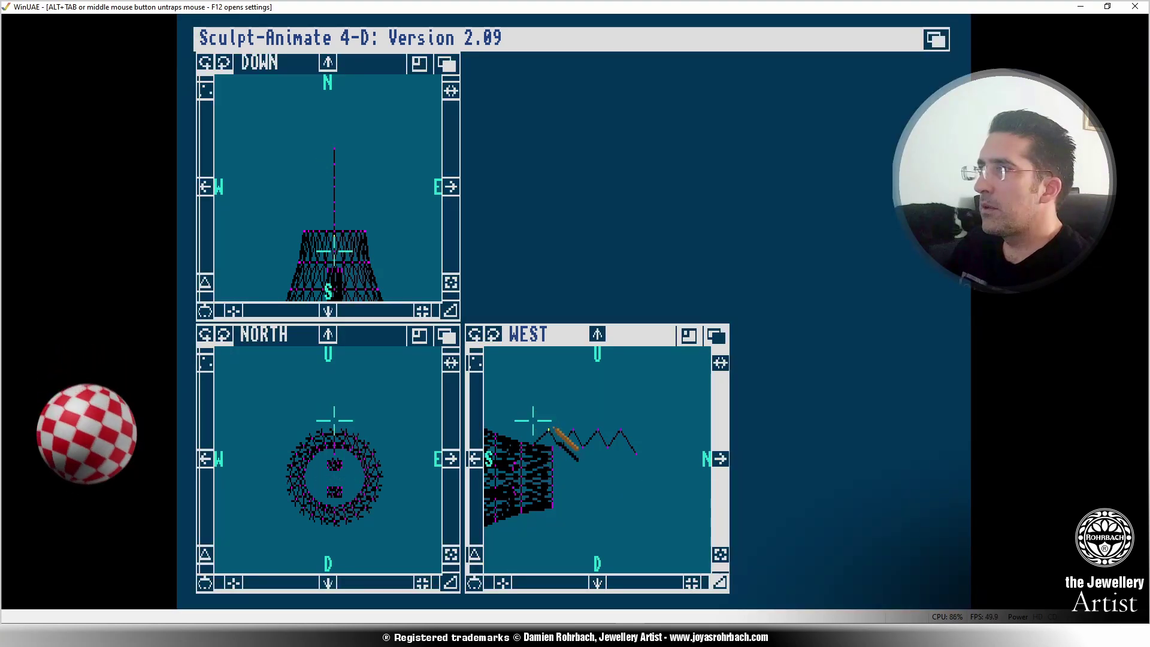
{"action": "left_click", "coordinate": [475, 583]}
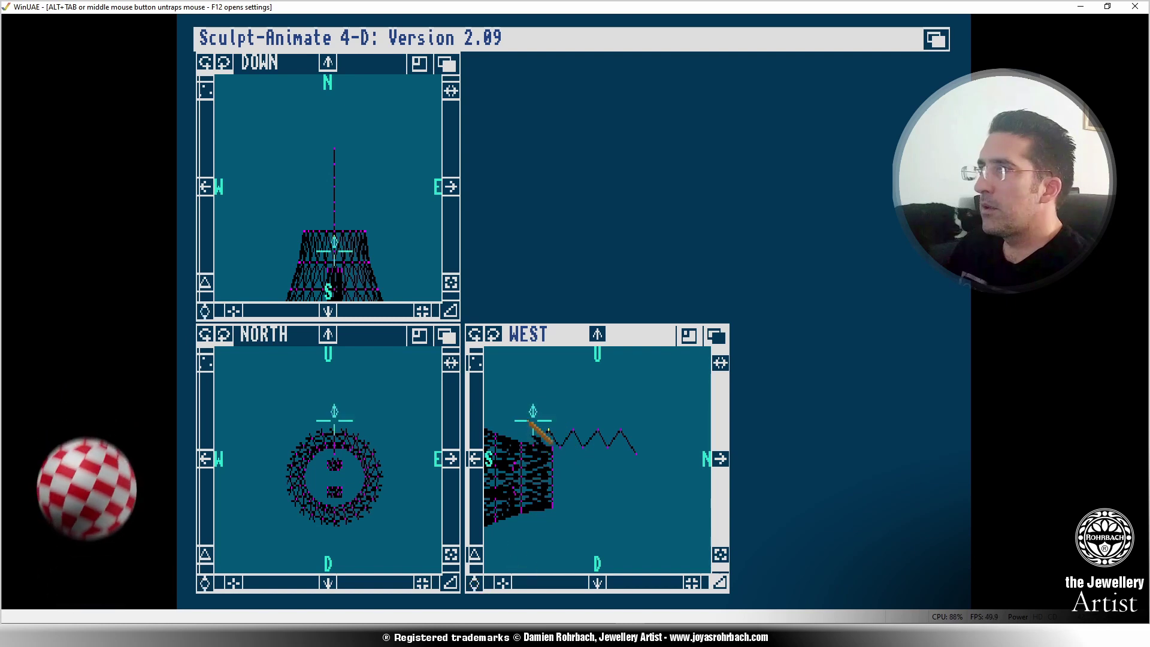
{"action": "left_click_drag", "start_coordinate": [532, 421], "coordinate": [532, 413]}
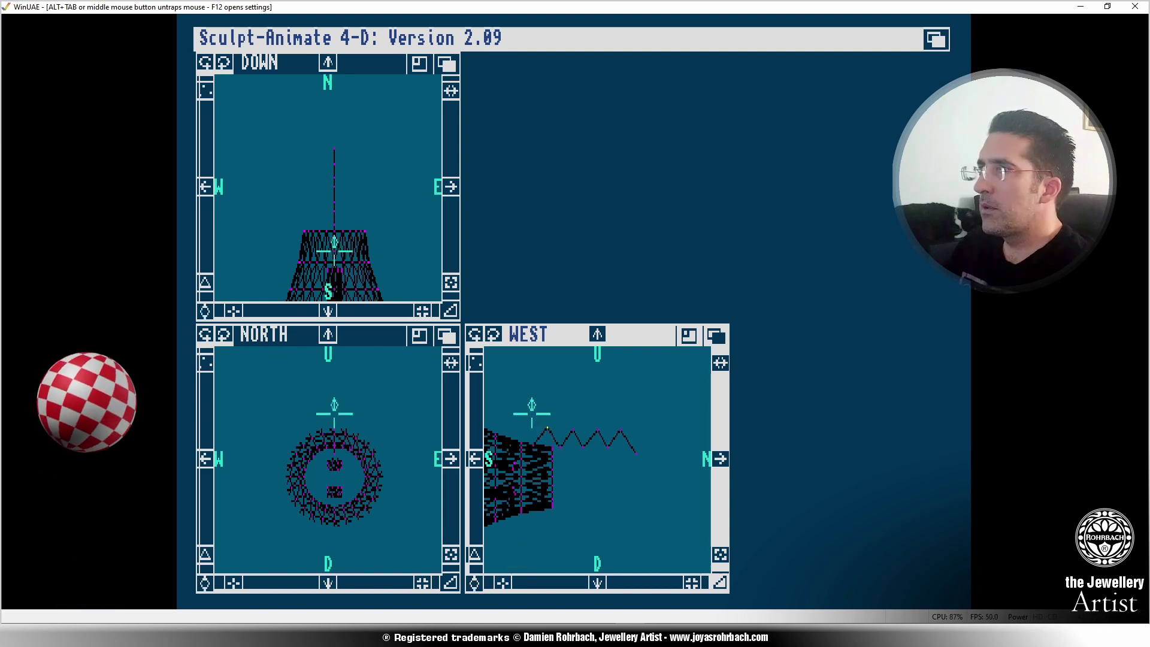
Select the whole zigzag profile and spin it around the bulb's north-south centre axis with 24 steps and a 360 angle.
{"action": "right_click_drag", "start_coordinate": [590, 395], "coordinate": [576, 406]}
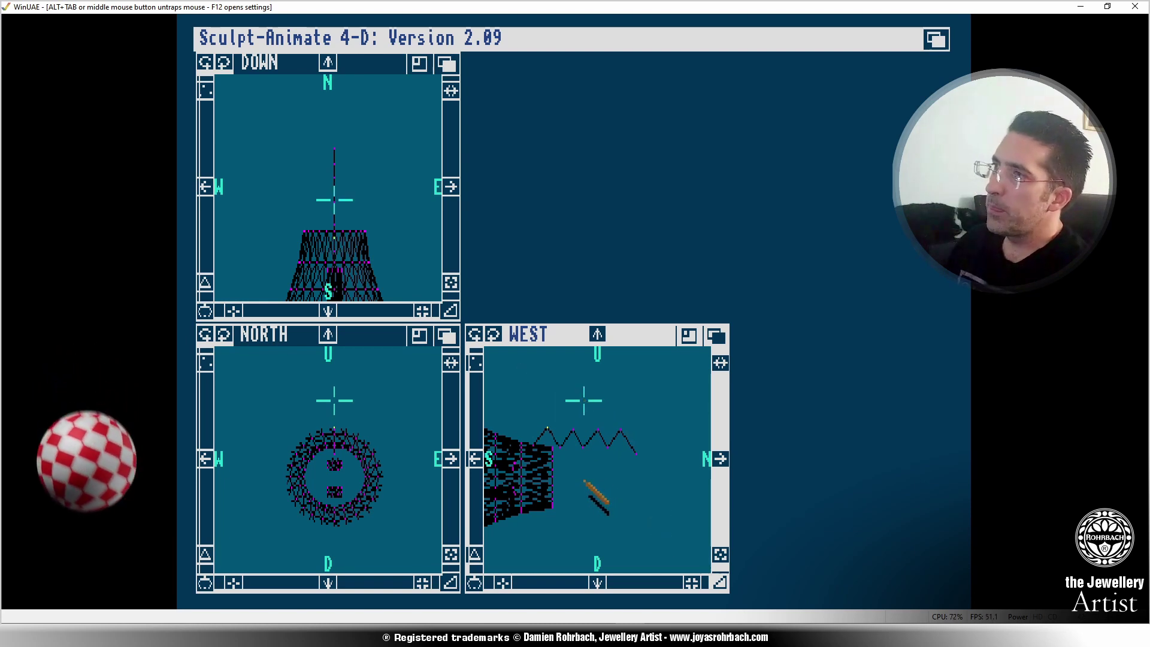
{"action": "left_click", "coordinate": [530, 446]}
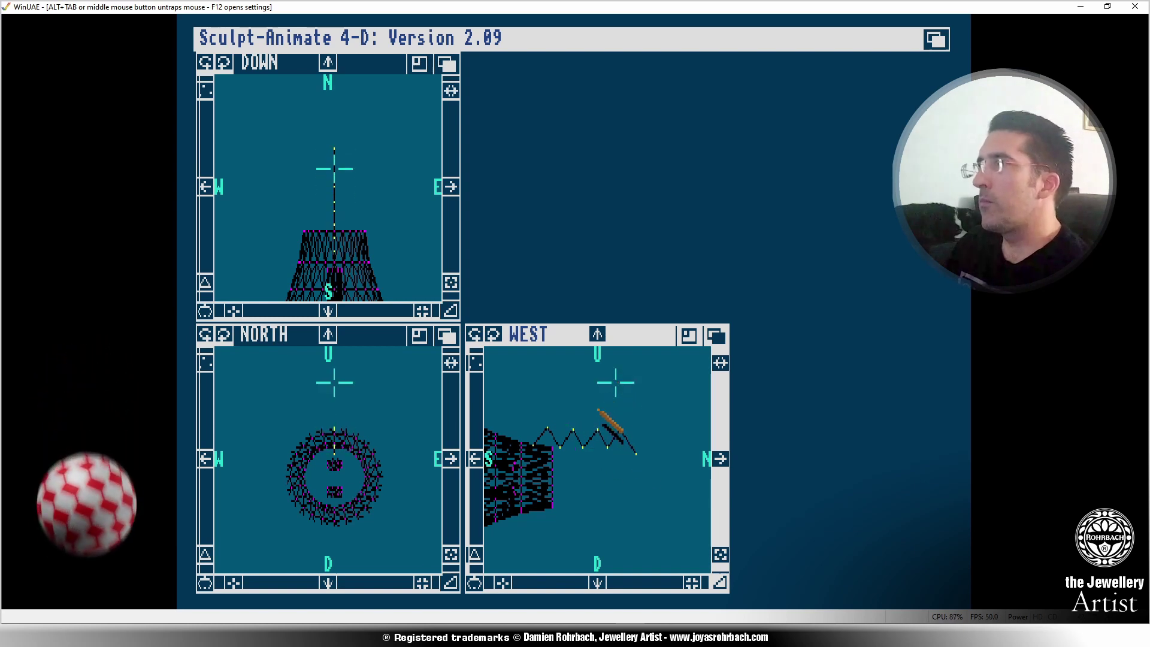
{"action": "left_click", "coordinate": [563, 476]}
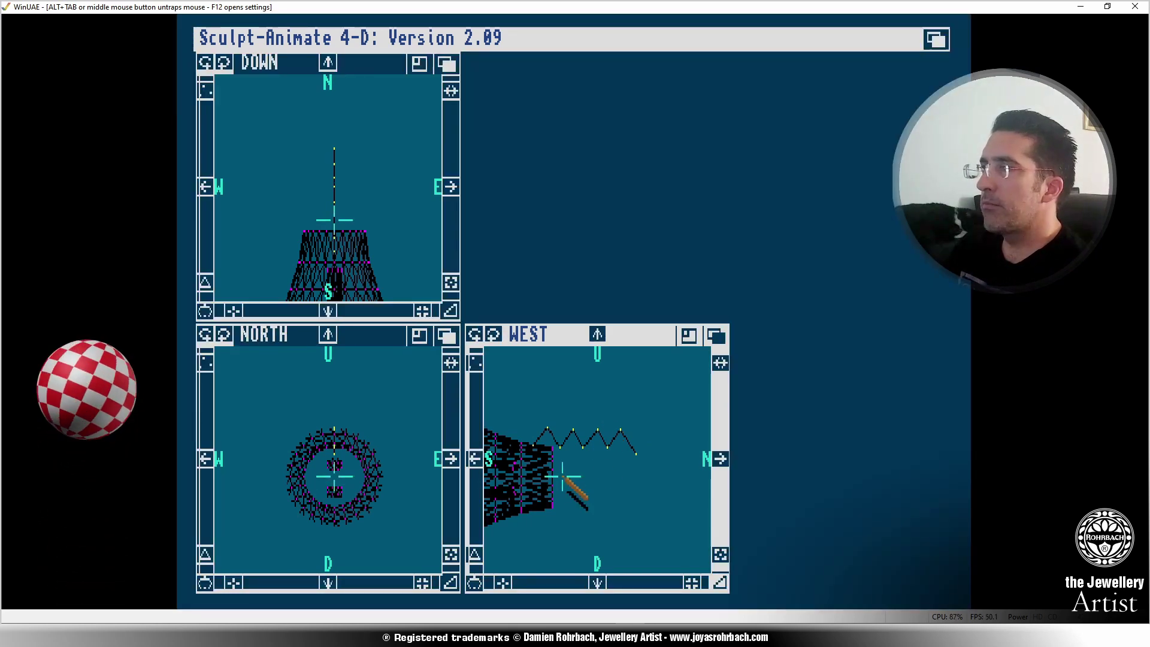
{"action": "right_click_drag", "start_coordinate": [383, 35], "coordinate": [441, 175]}
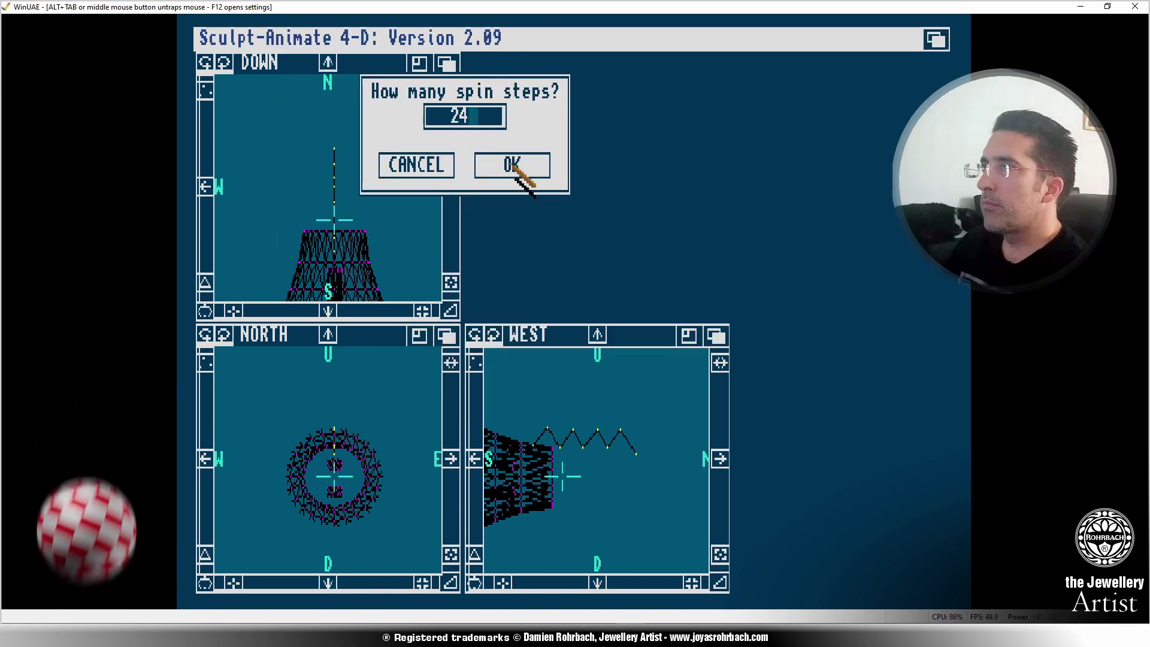
{"action": "left_click", "coordinate": [512, 165]}
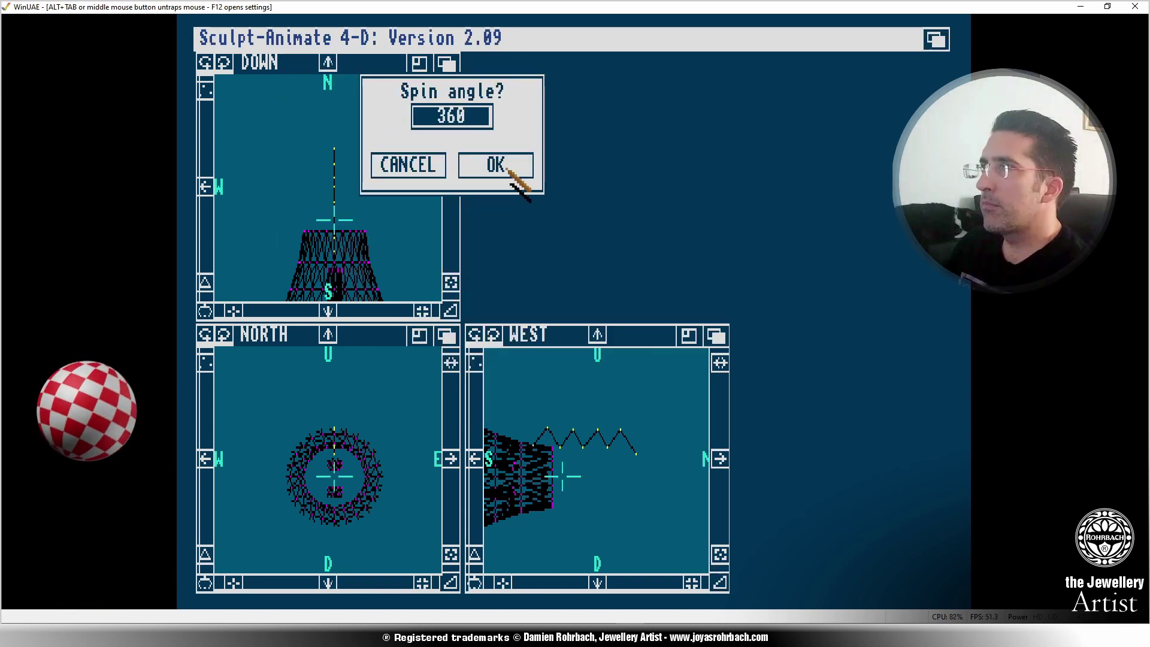
{"action": "left_click", "coordinate": [507, 168]}
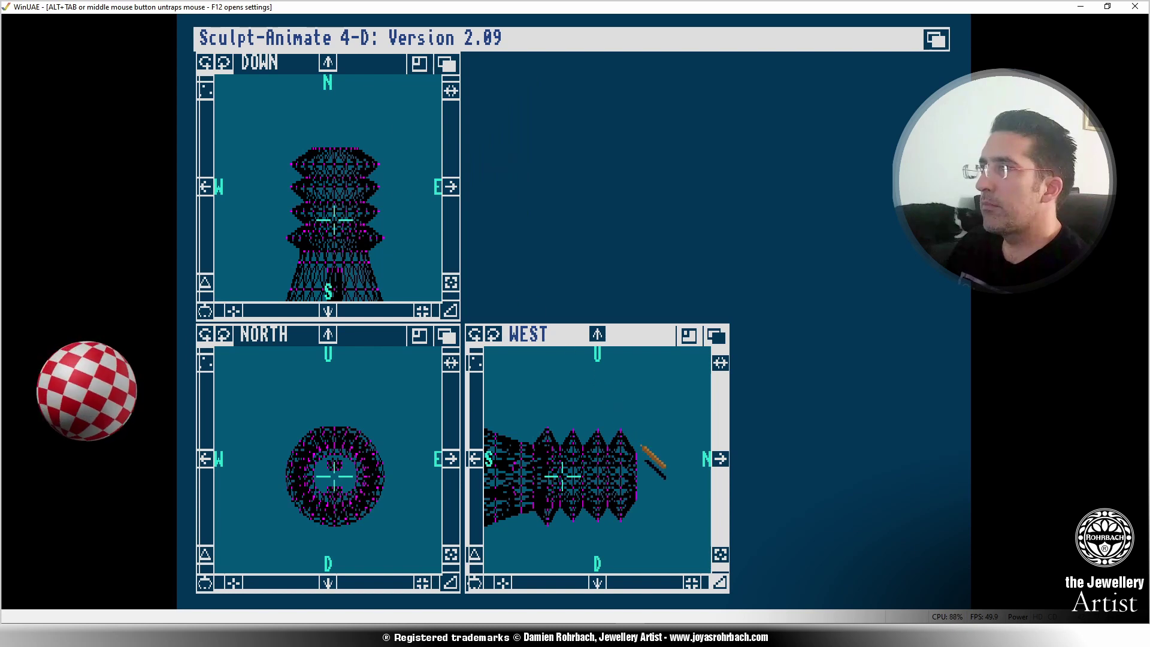
Select the western-side vertices of the screw base's second crest ring from the north with the selection box.
{"action": "left_click", "coordinate": [698, 581]}
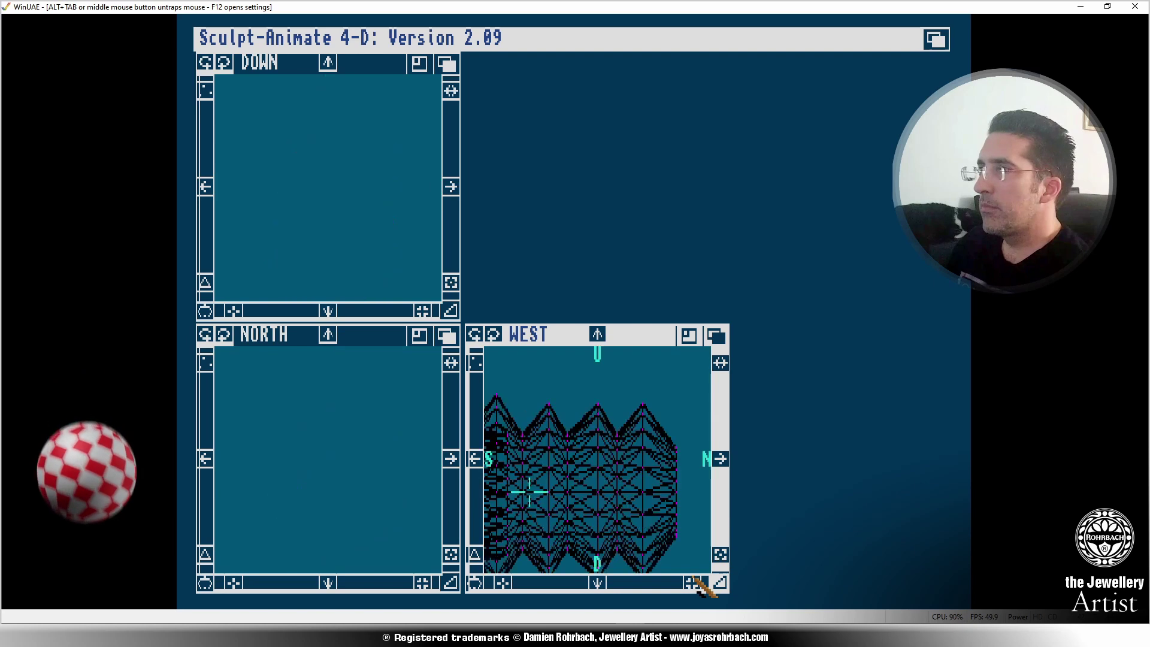
{"action": "left_click", "coordinate": [597, 335]}
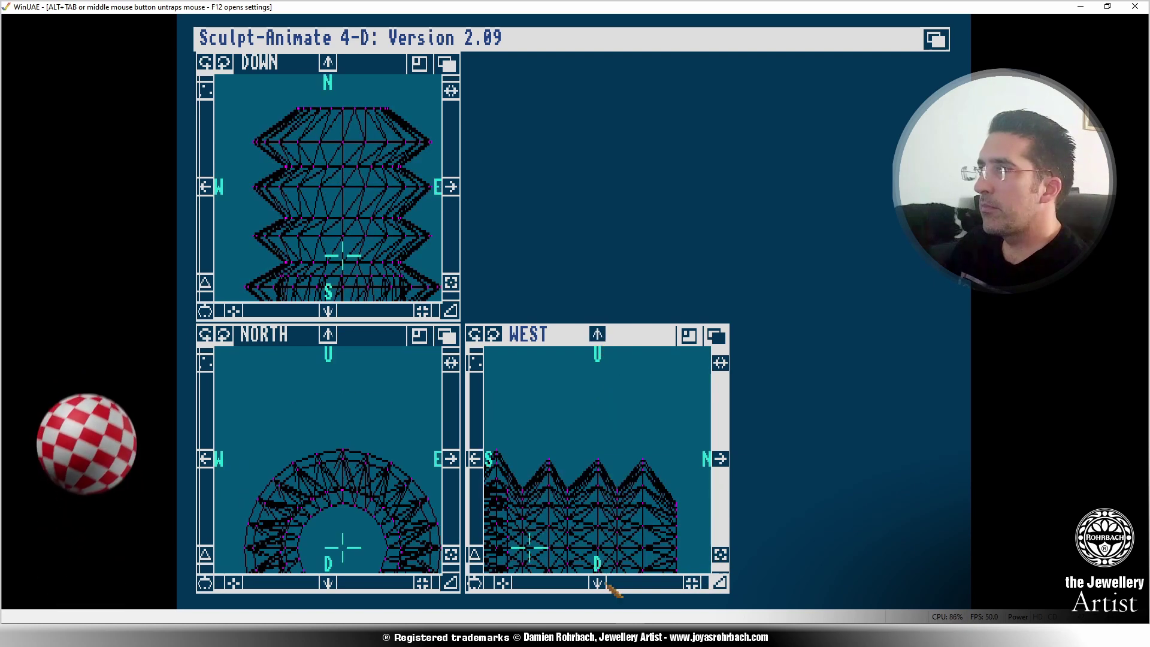
{"action": "left_click", "coordinate": [597, 582]}
{"action": "left_click", "coordinate": [597, 583]}
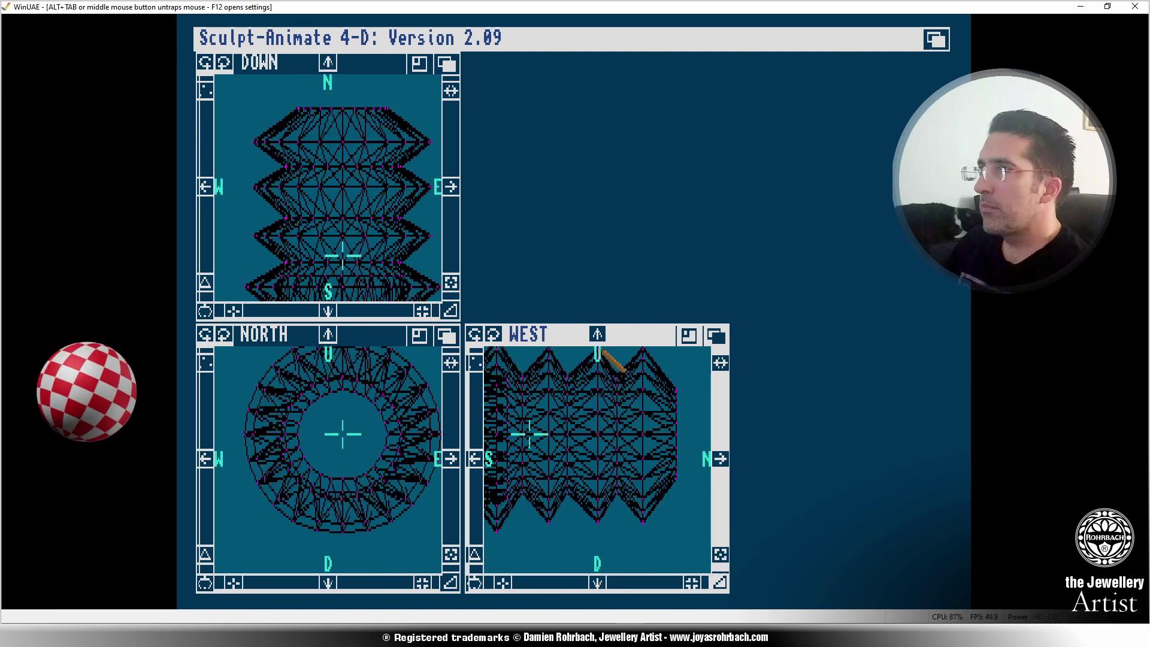
{"action": "left_click", "coordinate": [597, 334]}
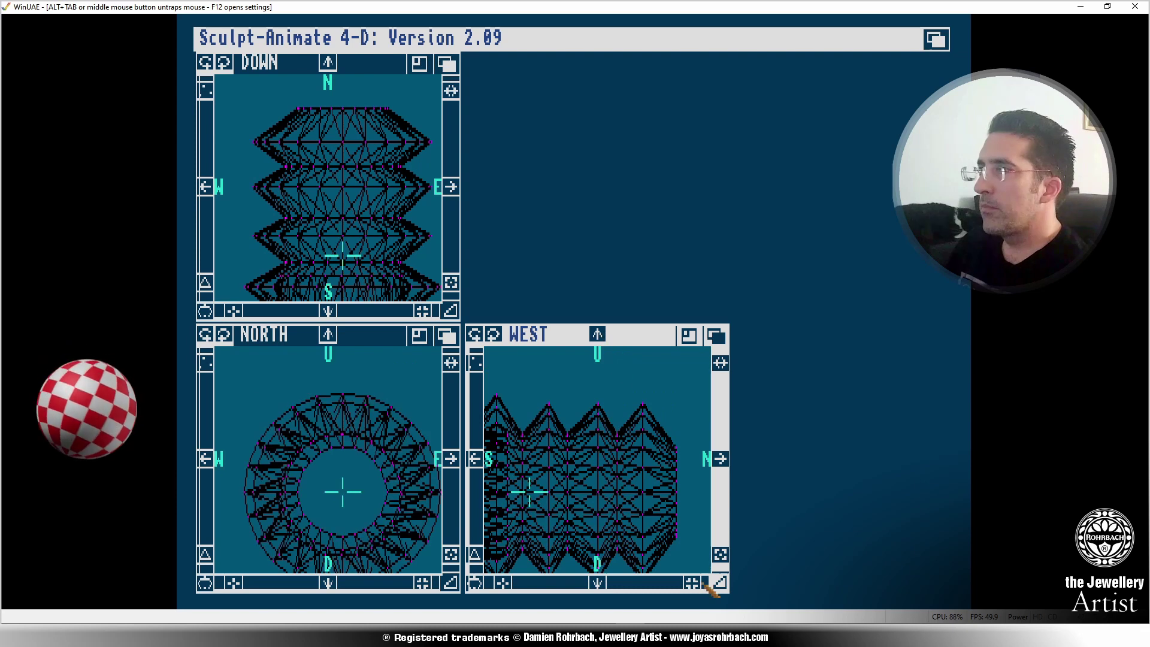
{"action": "left_click", "coordinate": [692, 582]}
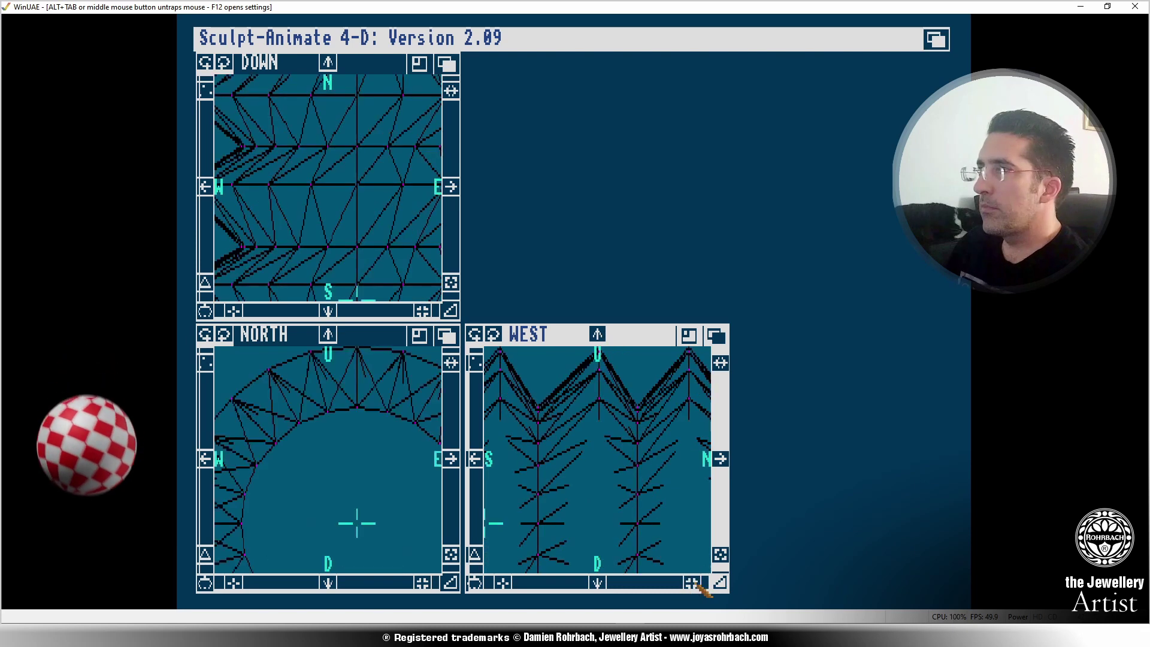
{"action": "left_click", "coordinate": [720, 554]}
{"action": "right_click_drag", "start_coordinate": [509, 357], "coordinate": [374, 60]}
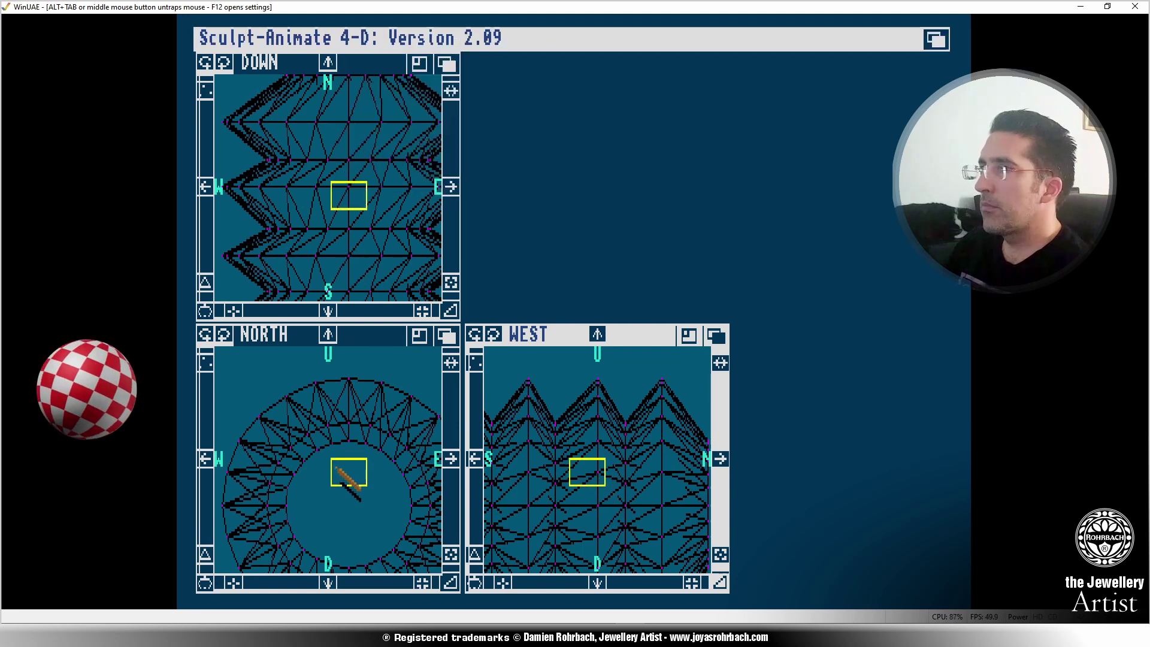
{"action": "mouse_move", "coordinate": [336, 469]}
{"action": "left_mouse_down"}
{"action": "mouse_move", "coordinate": [268, 418]}
{"action": "mouse_move", "coordinate": [230, 516]}
{"action": "mouse_move", "coordinate": [239, 560]}
{"action": "mouse_move", "coordinate": [297, 380]}
{"action": "left_mouse_up"}
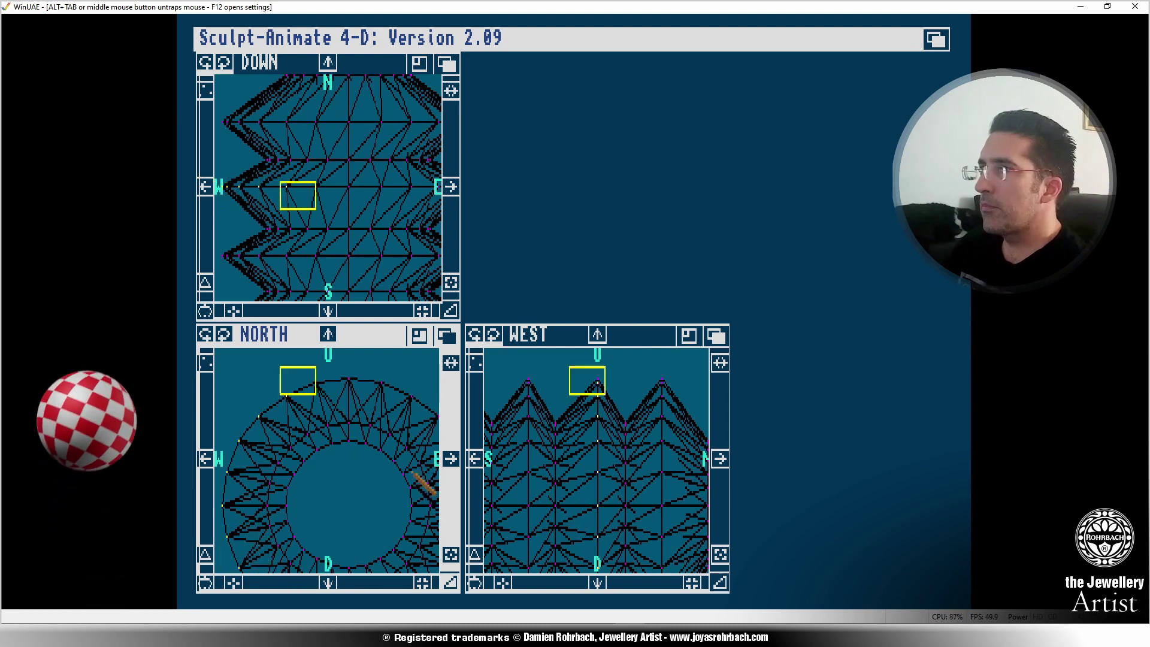
Add the remaining lower, eastern and upper vertices to the selection of the second crest ring from the north.
{"action": "left_click", "coordinate": [451, 554]}
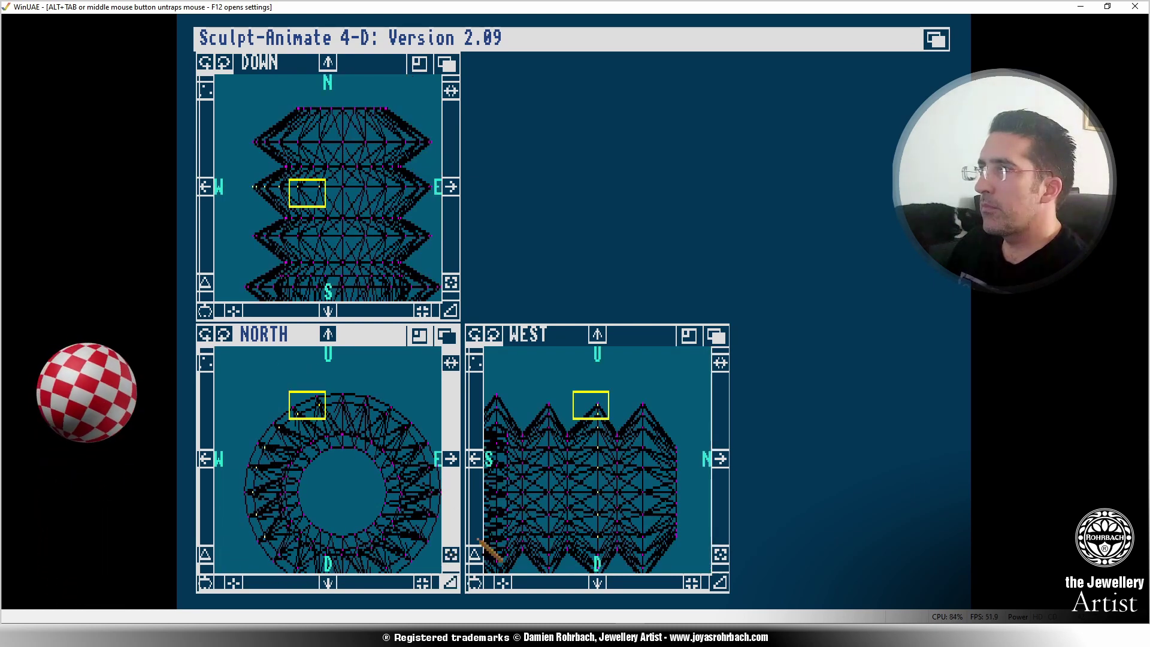
{"action": "left_click", "coordinate": [598, 585]}
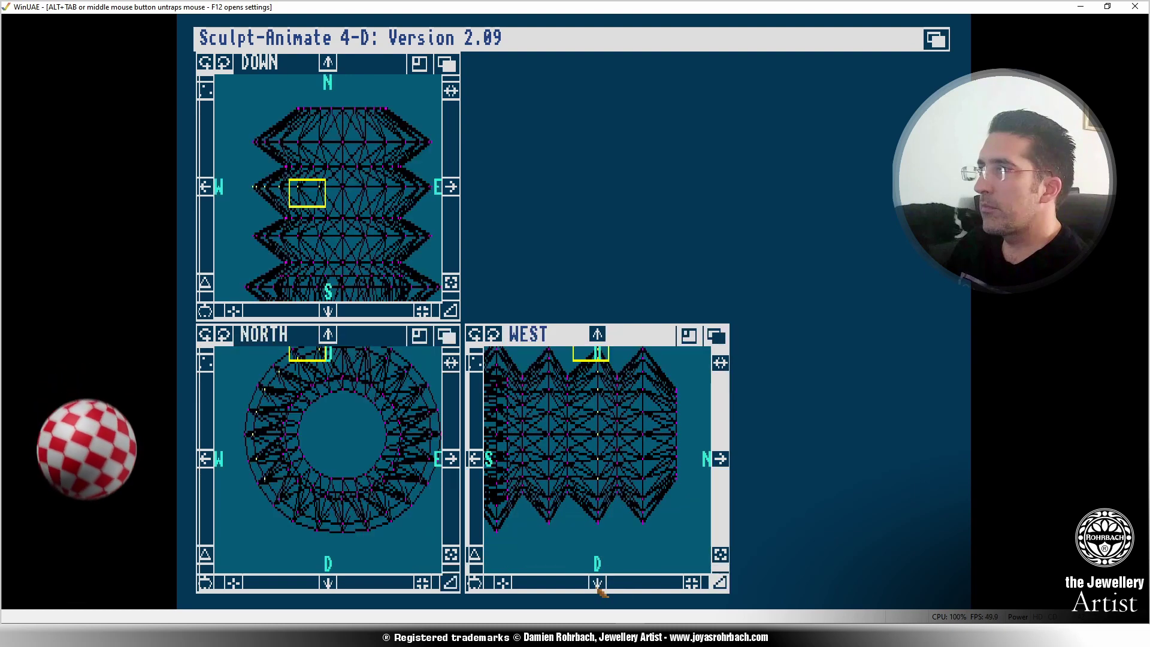
{"action": "left_click", "coordinate": [591, 513]}
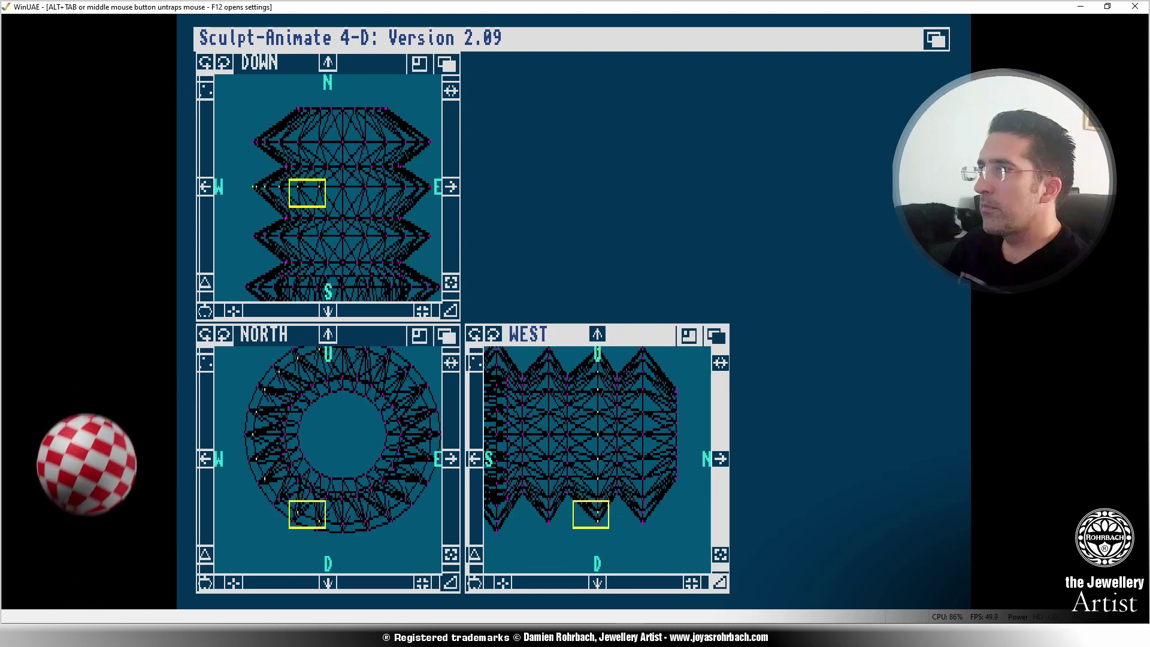
{"action": "left_click", "coordinate": [346, 531]}
{"action": "mouse_move", "coordinate": [346, 531]}
{"action": "left_mouse_down"}
{"action": "mouse_move", "coordinate": [431, 504]}
{"action": "mouse_move", "coordinate": [431, 476]}
{"action": "left_mouse_up"}
{"action": "left_click_drag", "start_coordinate": [409, 393], "coordinate": [381, 364]}
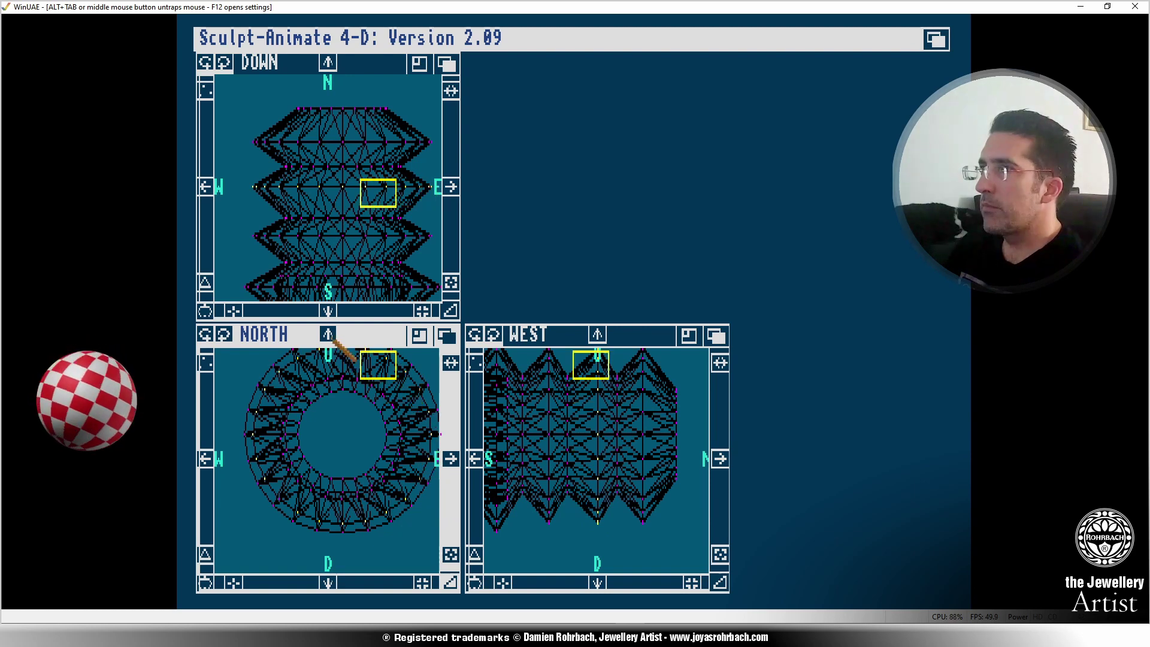
{"action": "left_click", "coordinate": [331, 337]}
{"action": "left_click", "coordinate": [343, 413]}
{"action": "right_click", "coordinate": [402, 397]}
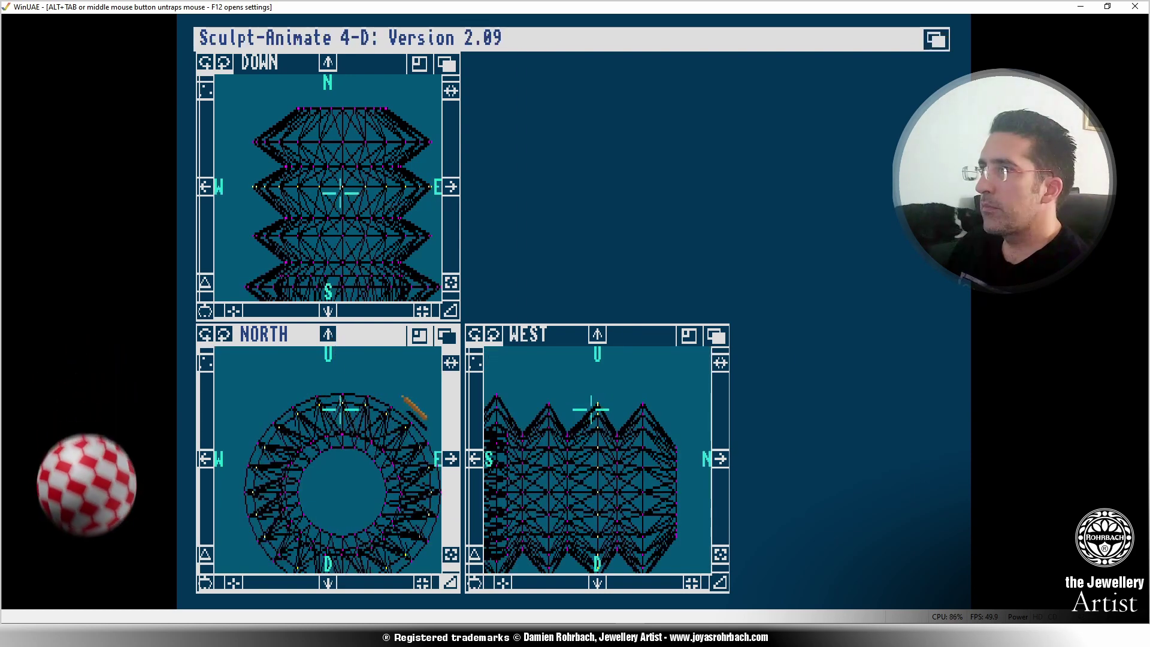
Move the selected crest ring slightly south in the West view to even out the thread spacing.
{"action": "left_click", "coordinate": [579, 381]}
{"action": "left_click", "coordinate": [563, 372]}
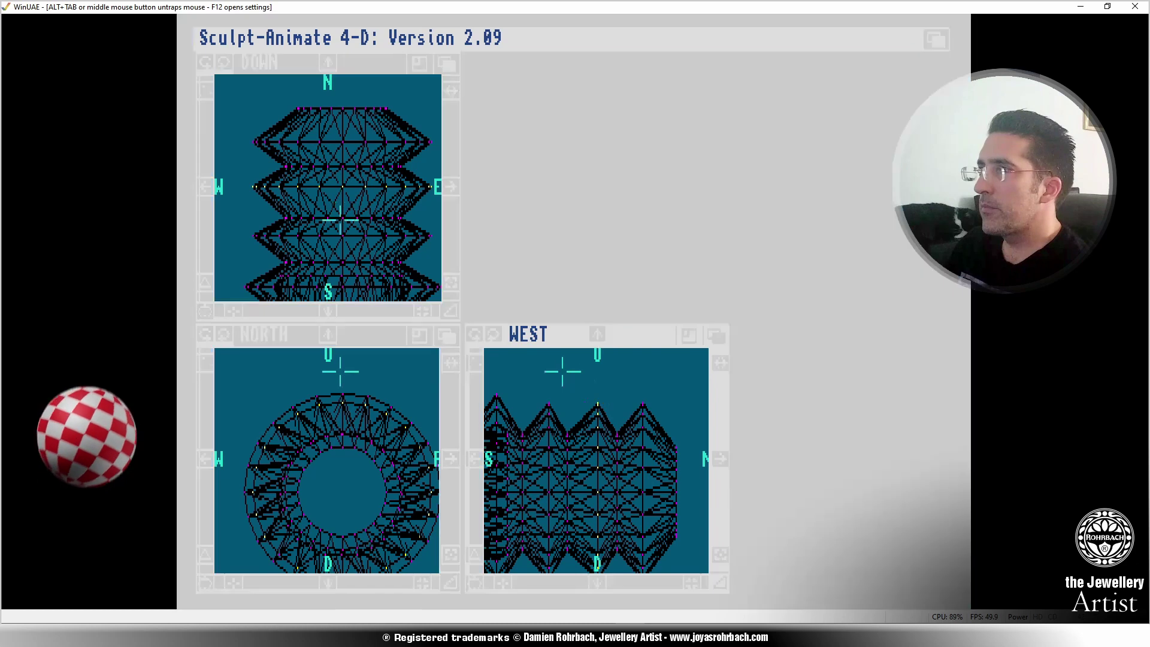
{"action": "left_click", "coordinate": [473, 581]}
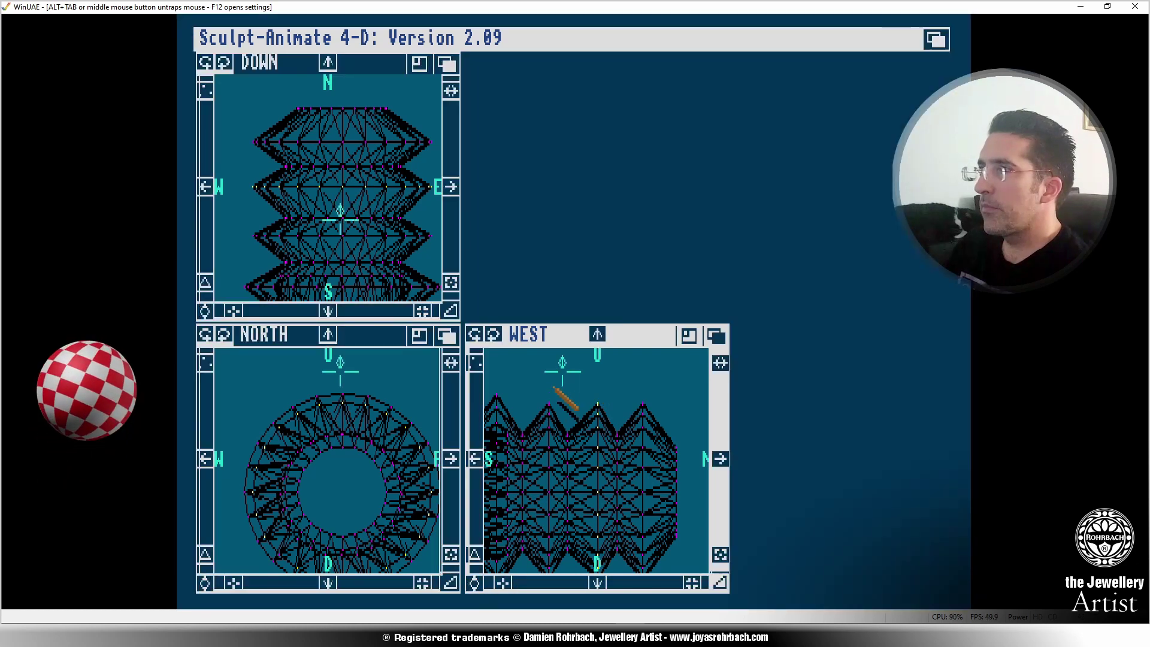
{"action": "left_click_drag", "start_coordinate": [563, 372], "coordinate": [558, 371]}
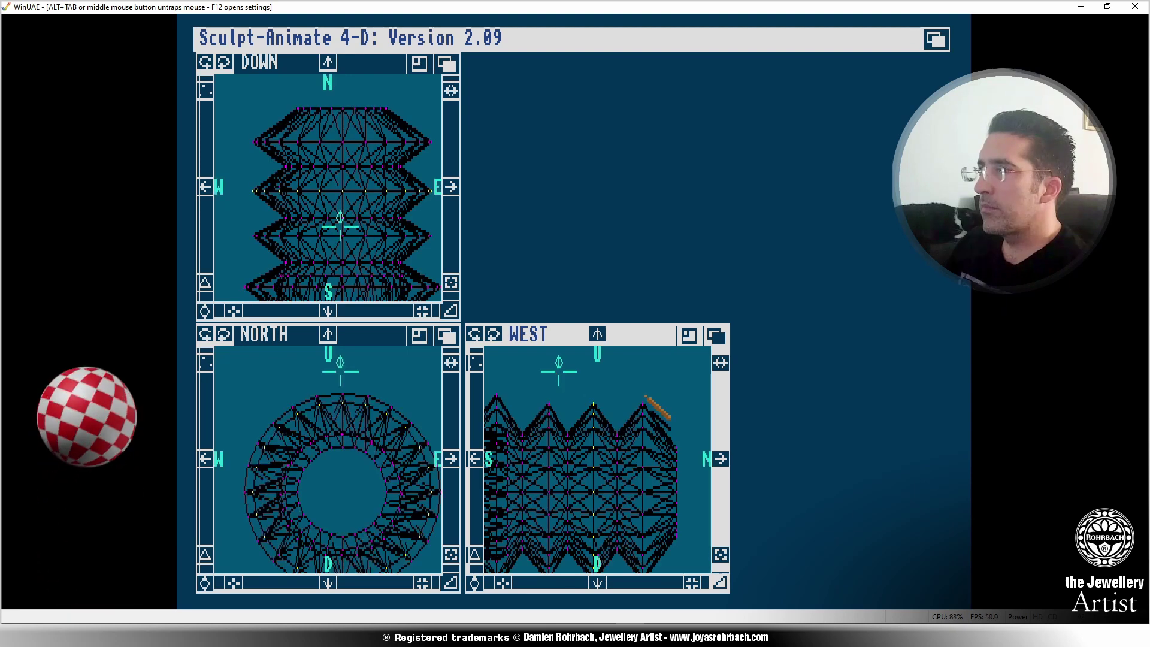
{"action": "left_click", "coordinate": [645, 385]}
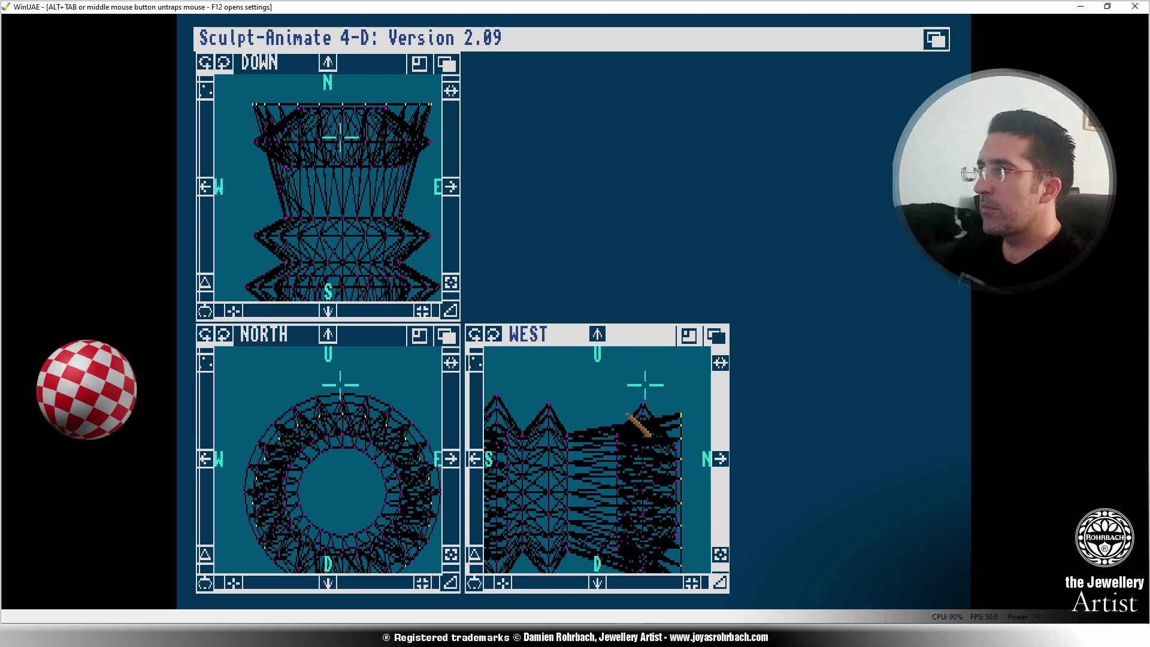
{"action": "left_click", "coordinate": [473, 582]}
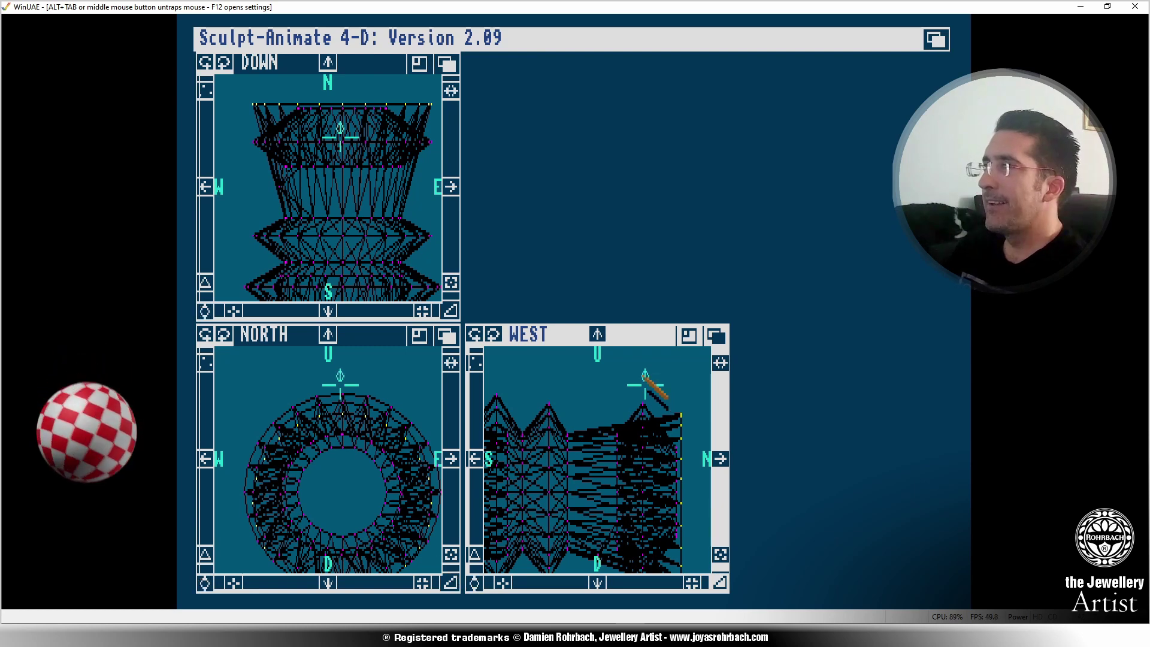
{"action": "left_click_drag", "start_coordinate": [645, 385], "coordinate": [559, 378]}
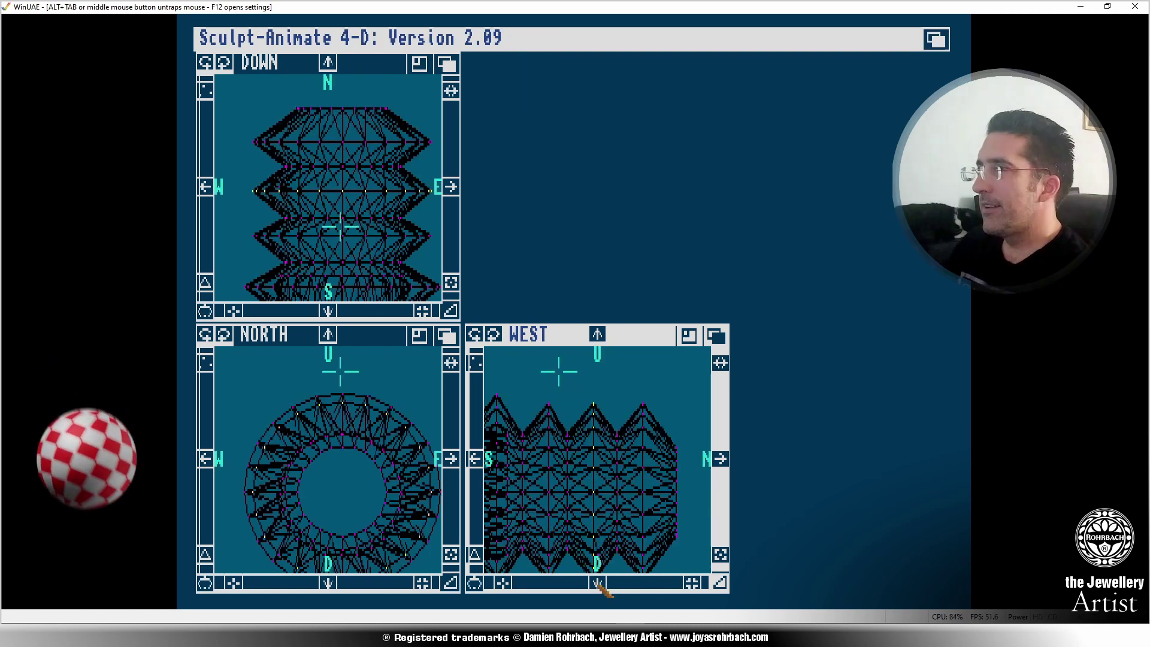
Select all vertices of the three northern screw threads, including the end ring, with the selection box.
{"action": "left_click", "coordinate": [720, 554]}
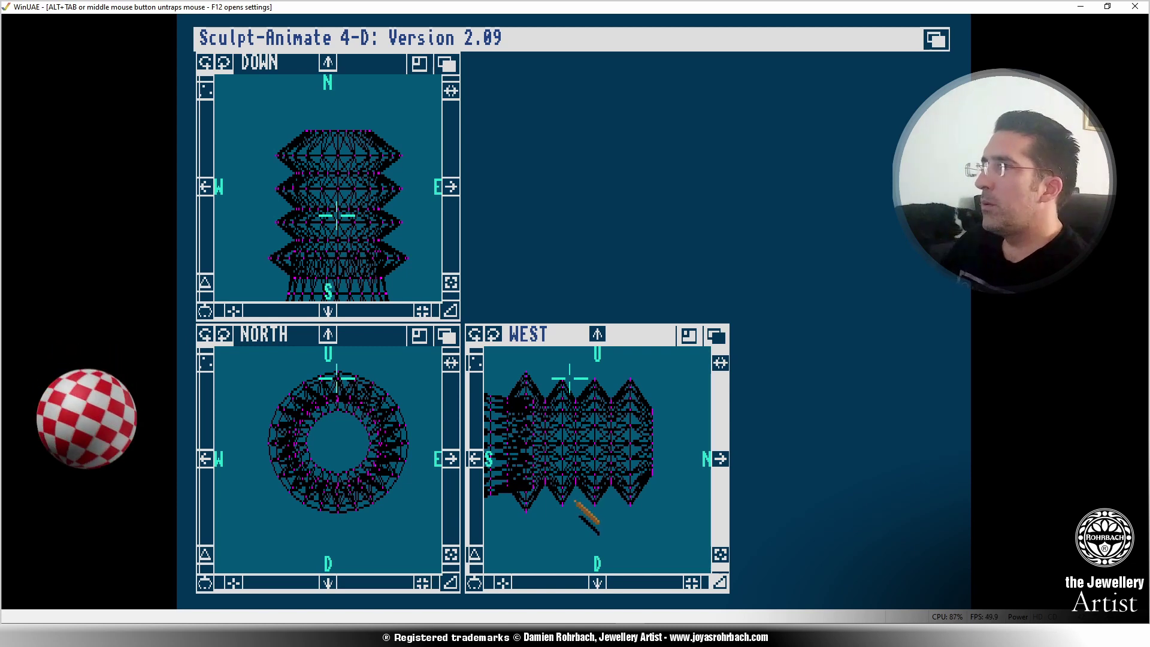
{"action": "right_click_drag", "start_coordinate": [543, 267], "coordinate": [375, 56]}
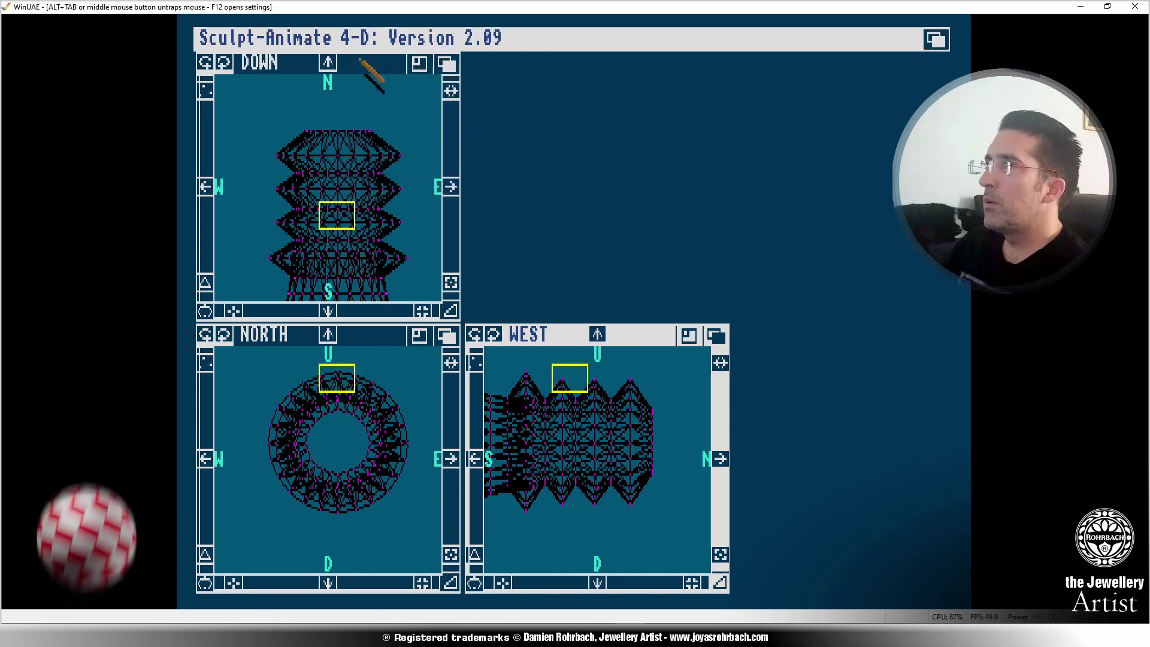
{"action": "right_click", "coordinate": [563, 387]}
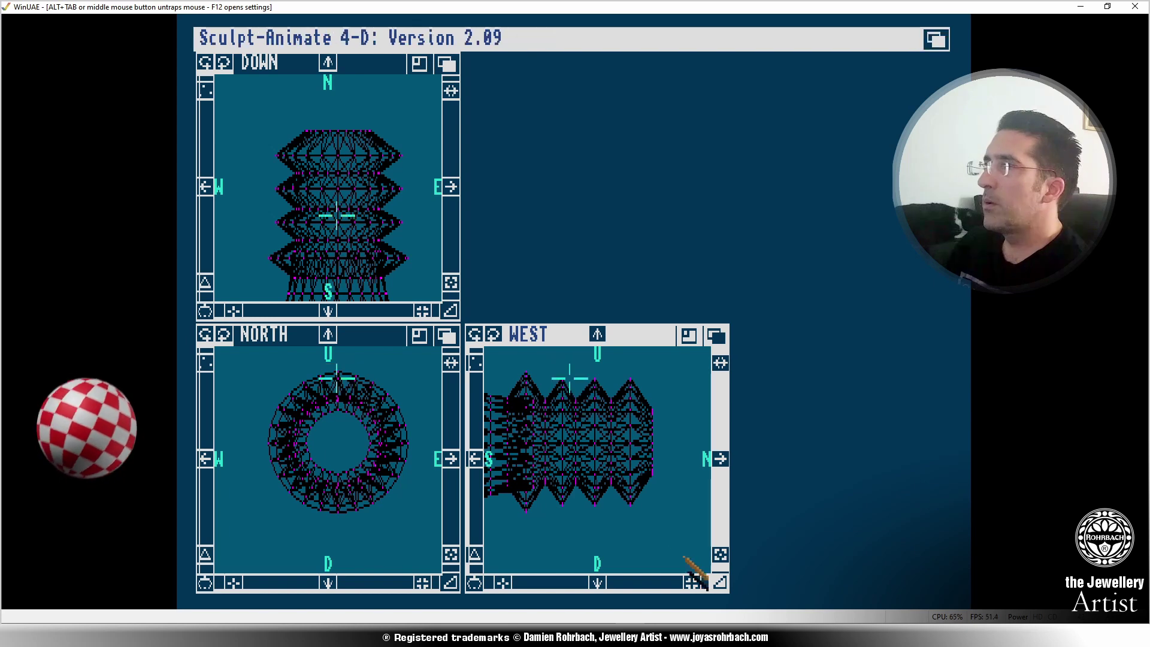
{"action": "left_click", "coordinate": [721, 556]}
{"action": "right_click_drag", "start_coordinate": [413, 30], "coordinate": [383, 59]}
{"action": "mouse_move", "coordinate": [603, 397]}
{"action": "left_mouse_down"}
{"action": "mouse_move", "coordinate": [611, 423]}
{"action": "mouse_move", "coordinate": [620, 418]}
{"action": "left_mouse_up"}
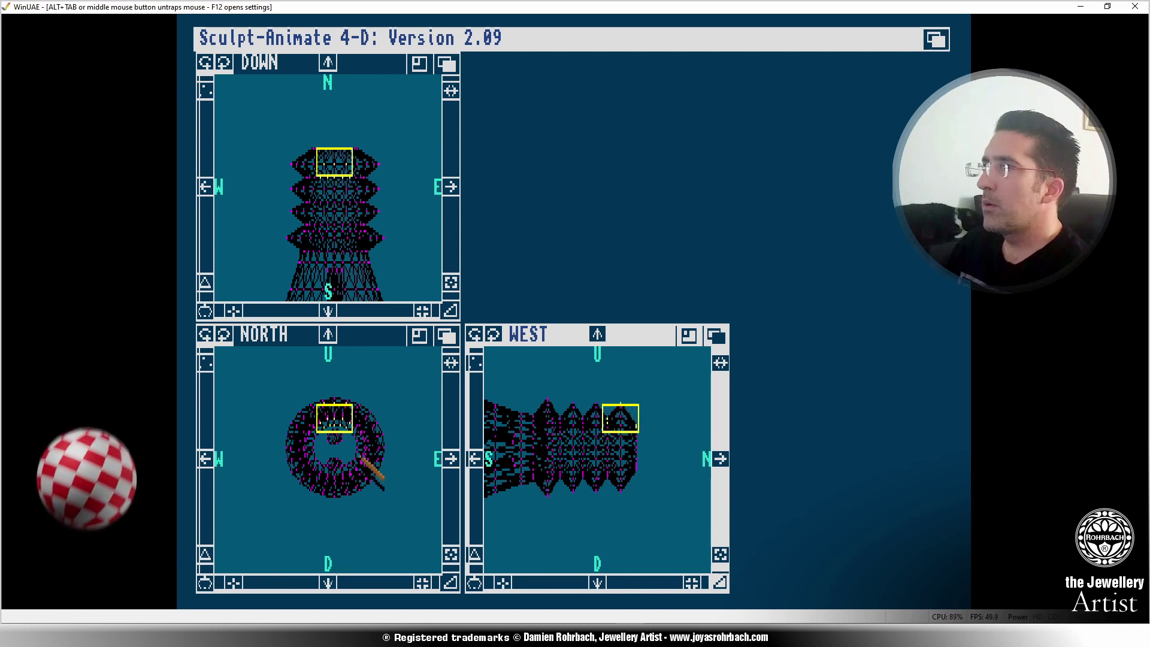
{"action": "left_click", "coordinate": [324, 437]}
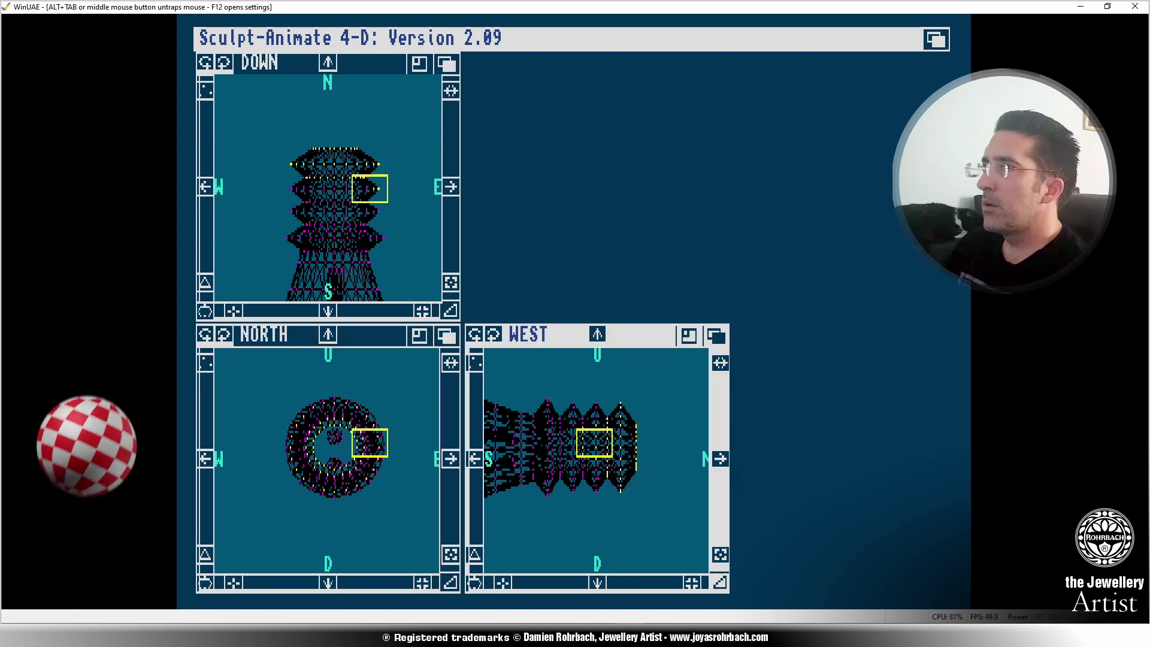
{"action": "left_click", "coordinate": [349, 468]}
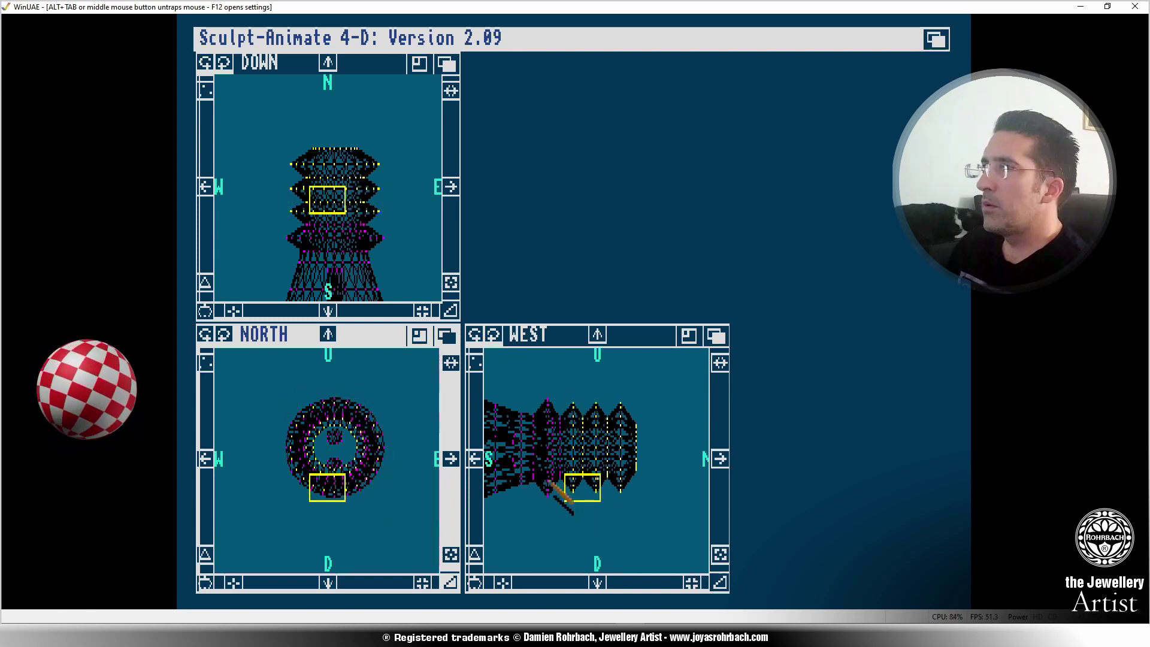
{"action": "key", "text": "Escape"}
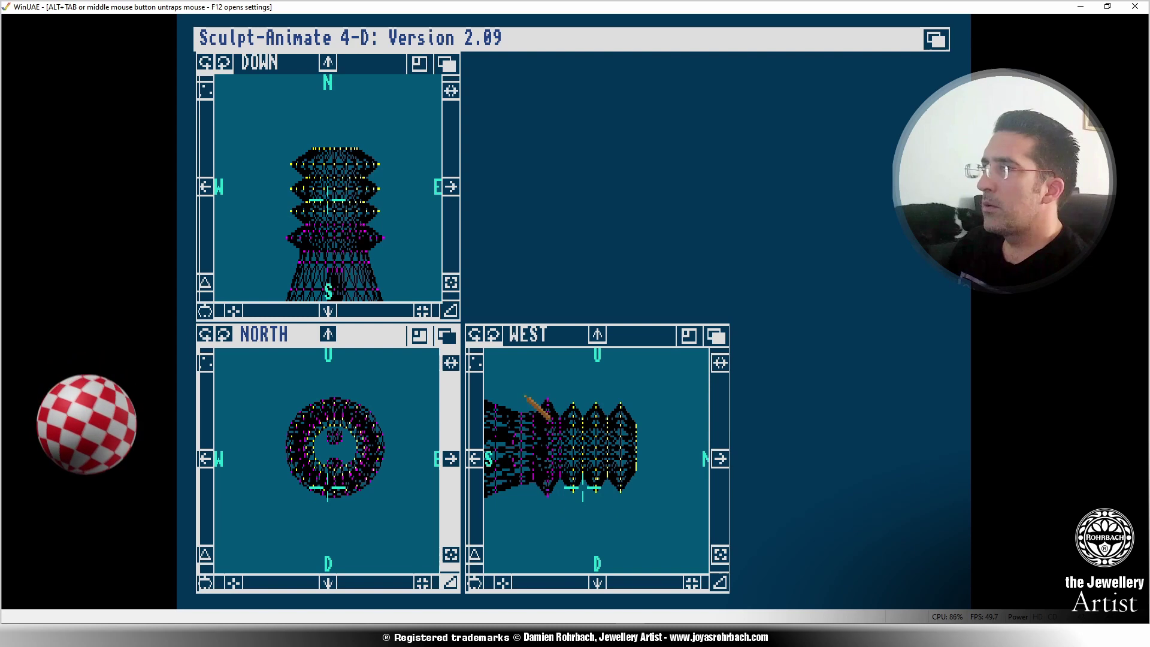
Expand the selected threads slightly about their center in the E/W, N/S and U/D directions to match the southernmost thread's width.
{"action": "left_click", "coordinate": [507, 383]}
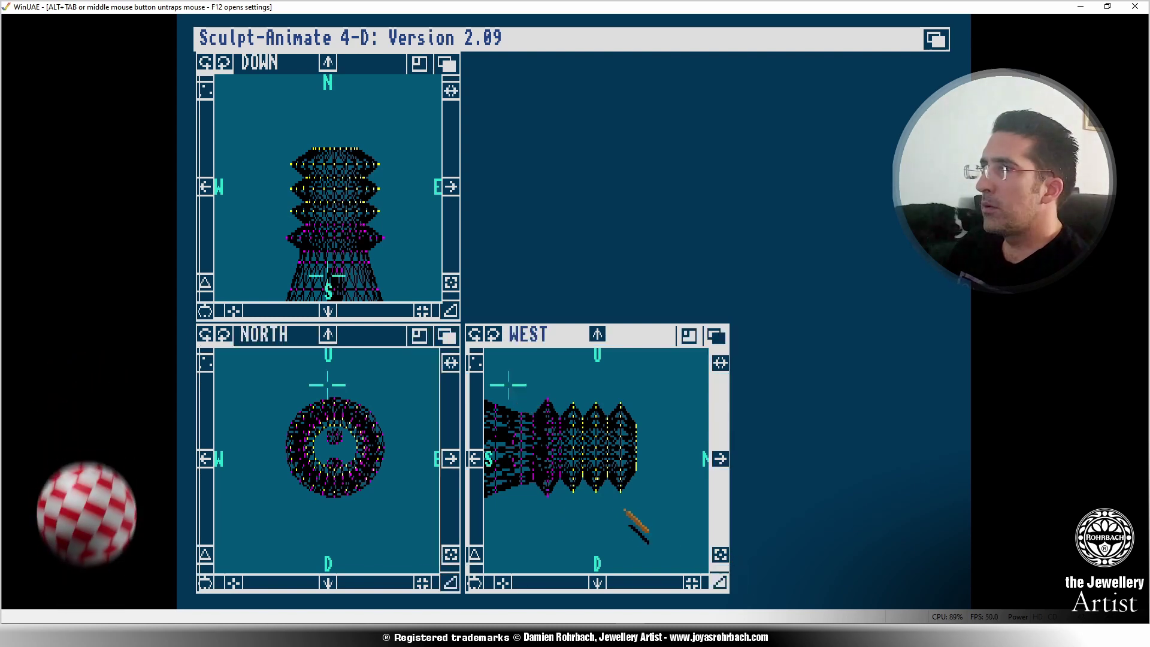
{"action": "mouse_move", "coordinate": [339, 32]}
{"action": "right_mouse_down"}
{"action": "mouse_move", "coordinate": [330, 101]}
{"action": "mouse_move", "coordinate": [412, 128]}
{"action": "mouse_move", "coordinate": [362, 127]}
{"action": "mouse_move", "coordinate": [412, 107]}
{"action": "mouse_move", "coordinate": [329, 138]}
{"action": "mouse_move", "coordinate": [422, 142]}
{"action": "right_mouse_up"}
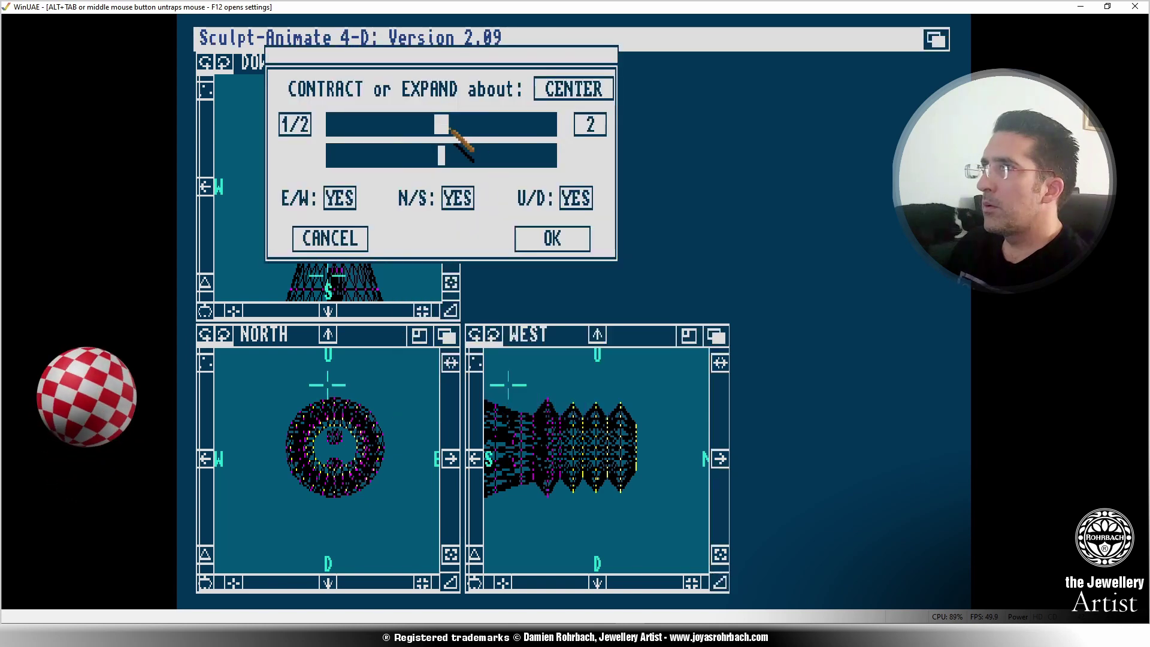
{"action": "left_click_drag", "start_coordinate": [447, 123], "coordinate": [449, 125]}
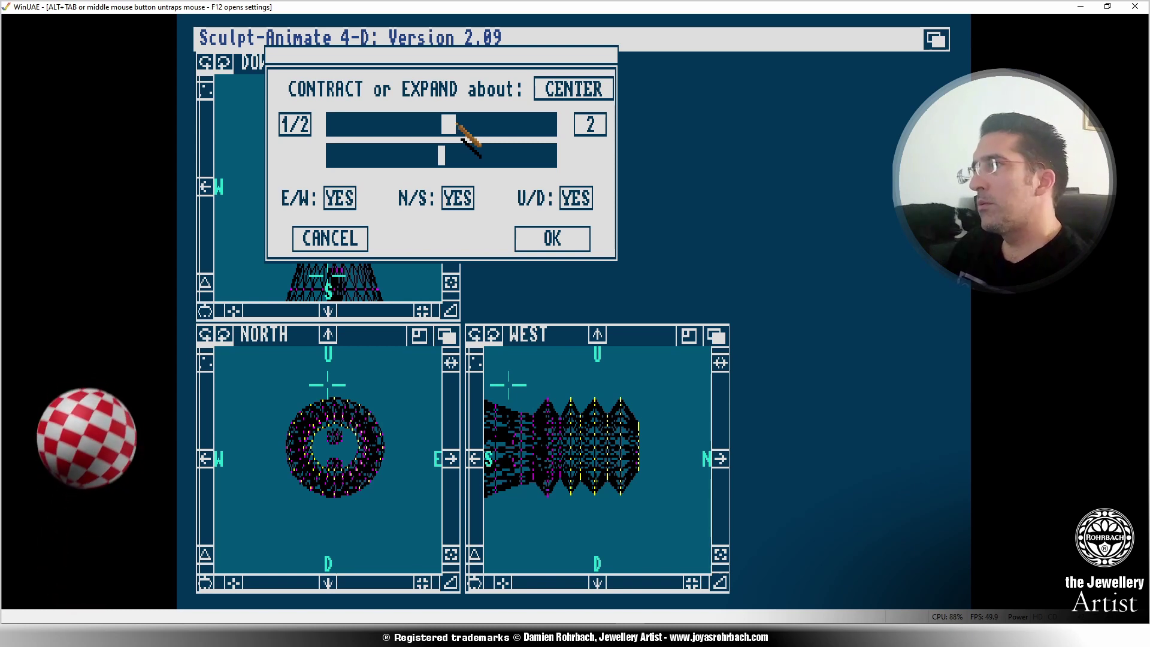
{"action": "left_click", "coordinate": [536, 236]}
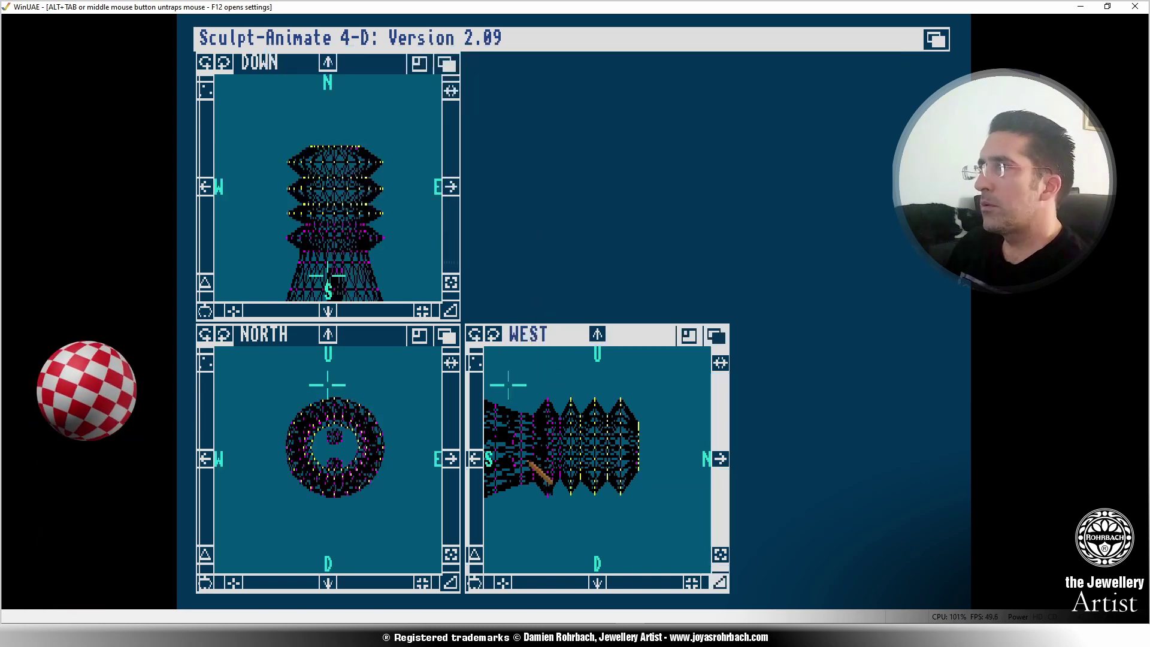
Clear the vertex selection and center enlarged views on the screw threads.
{"action": "right_click_drag", "start_coordinate": [462, 155], "coordinate": [377, 59]}
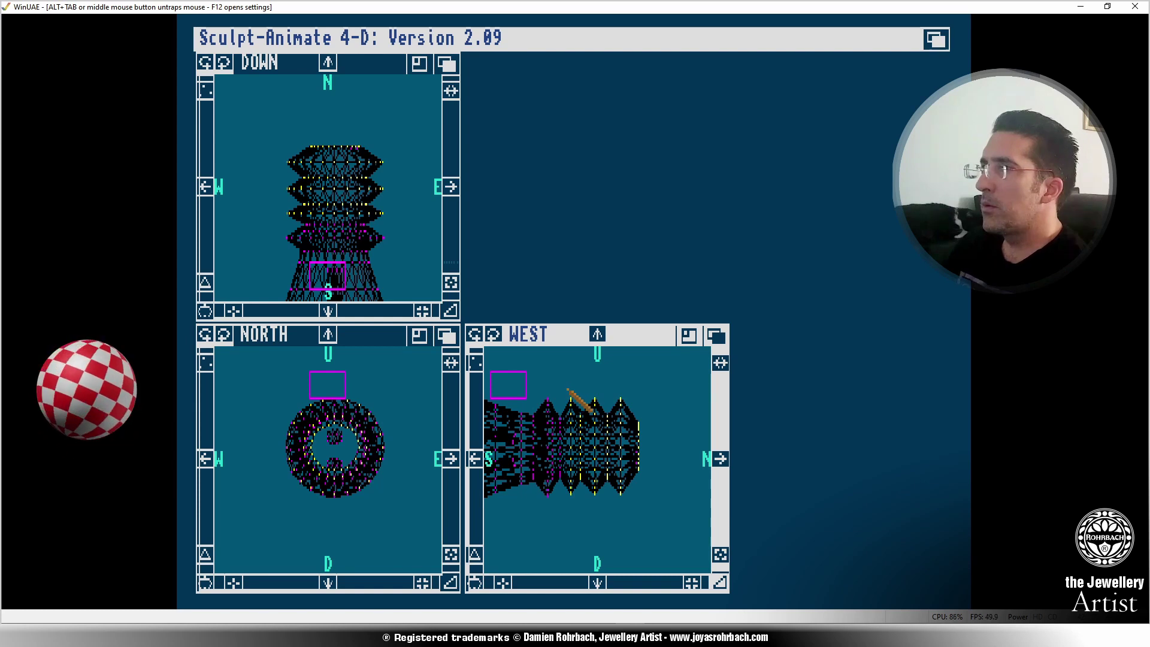
{"action": "right_click", "coordinate": [566, 373]}
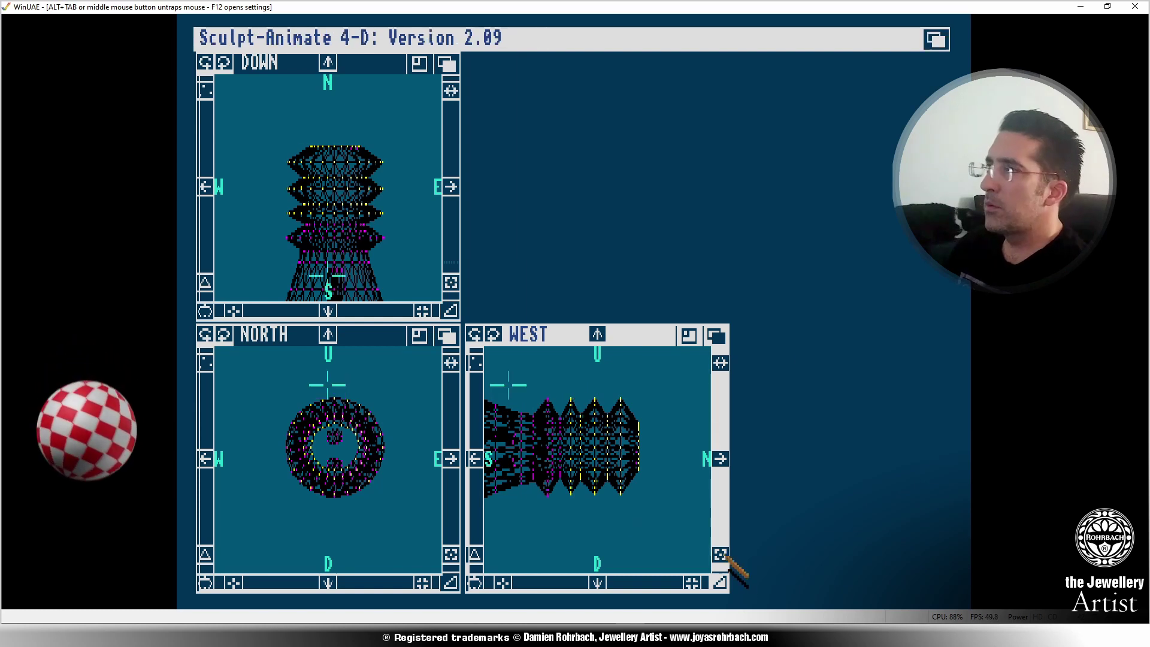
{"action": "left_click", "coordinate": [691, 583]}
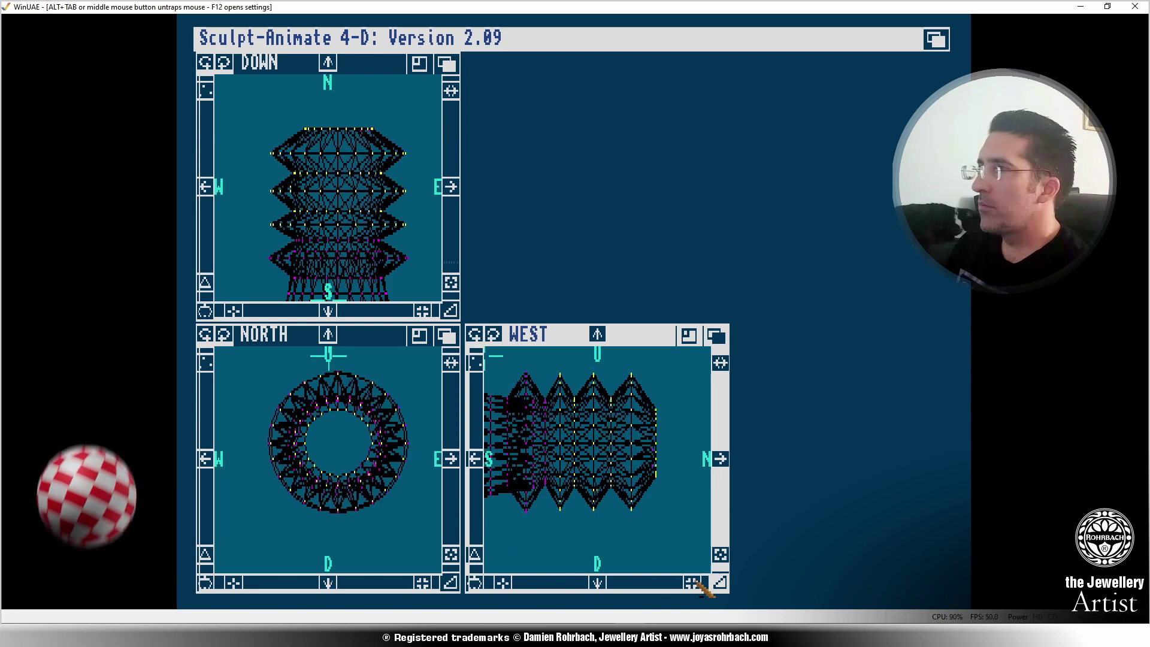
{"action": "left_click", "coordinate": [691, 582]}
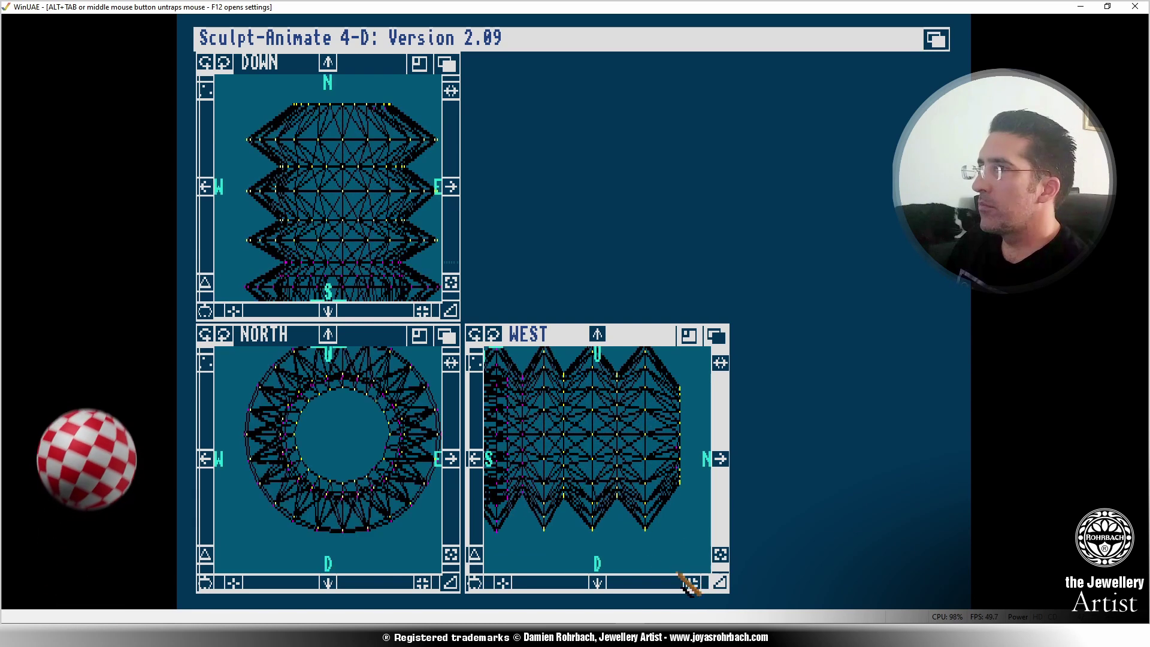
{"action": "left_click", "coordinate": [594, 330]}
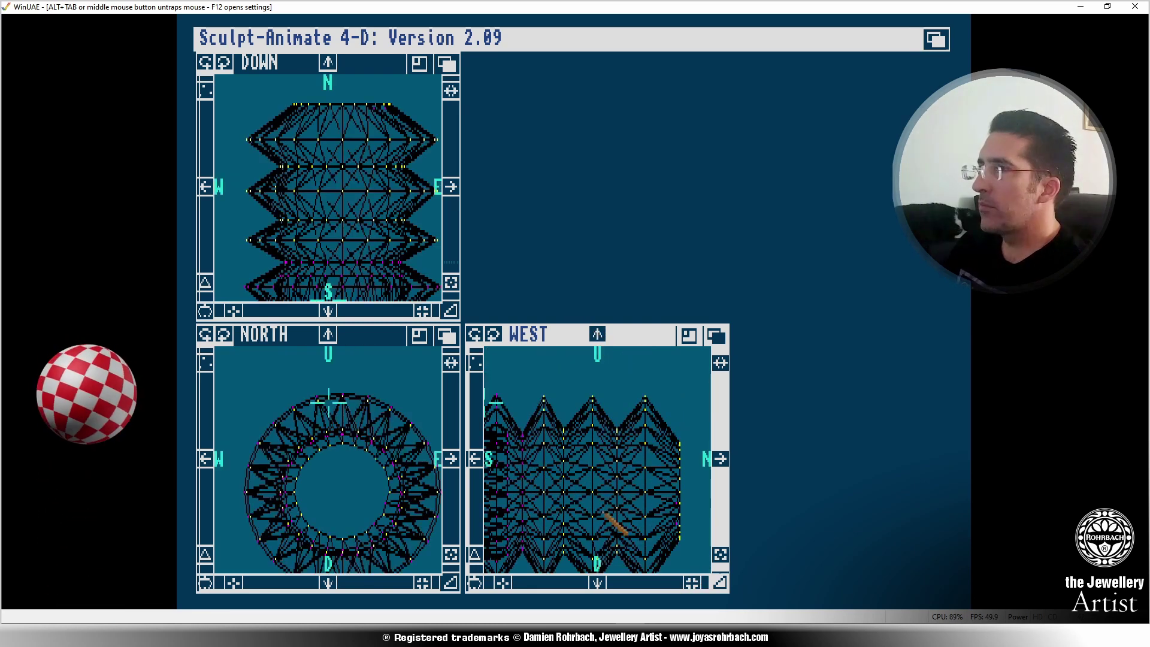
{"action": "left_click", "coordinate": [589, 491]}
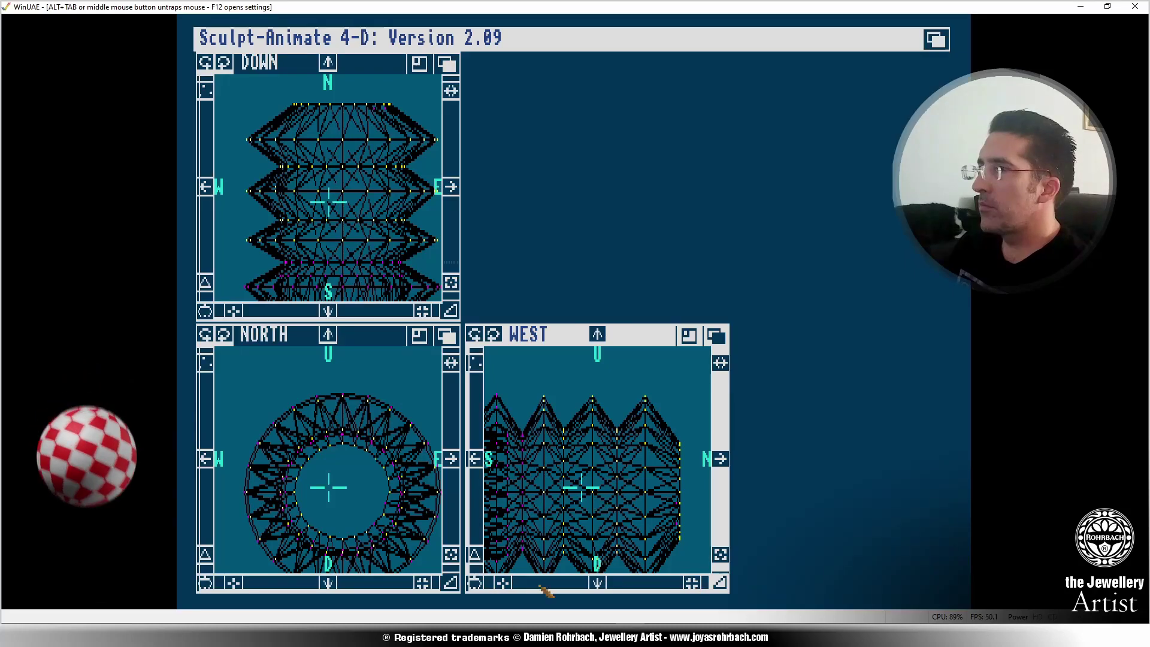
{"action": "left_click", "coordinate": [503, 582]}
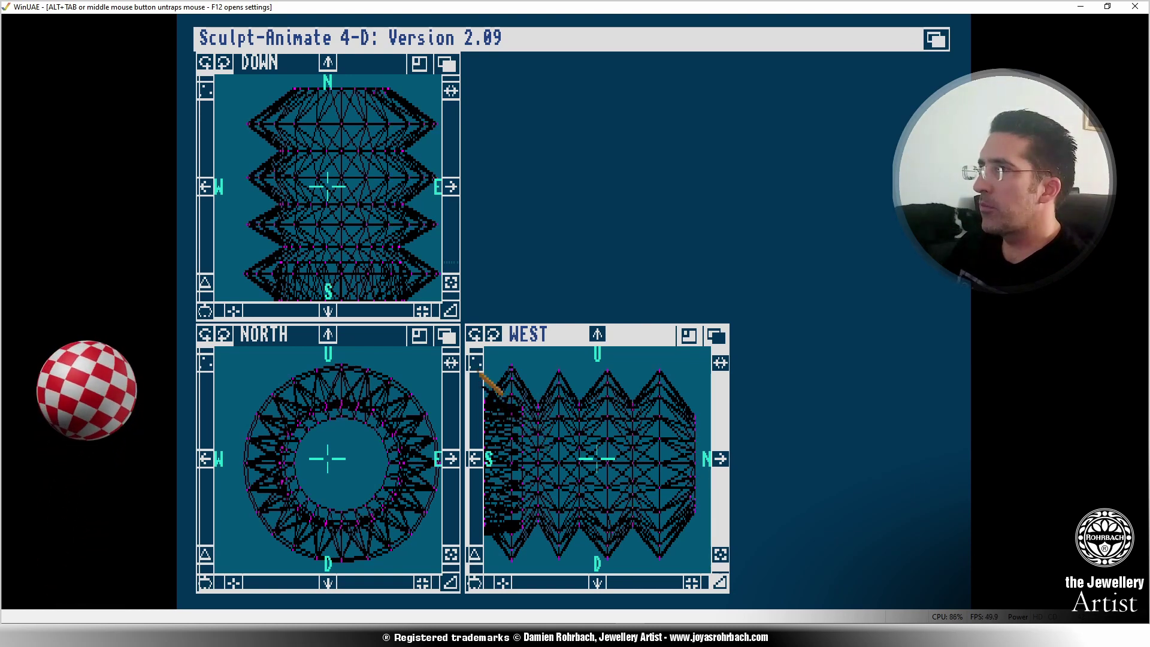
Select the second crest ring from the north and the valley ring just north of it with the selection box.
{"action": "right_click_drag", "start_coordinate": [419, 51], "coordinate": [391, 60]}
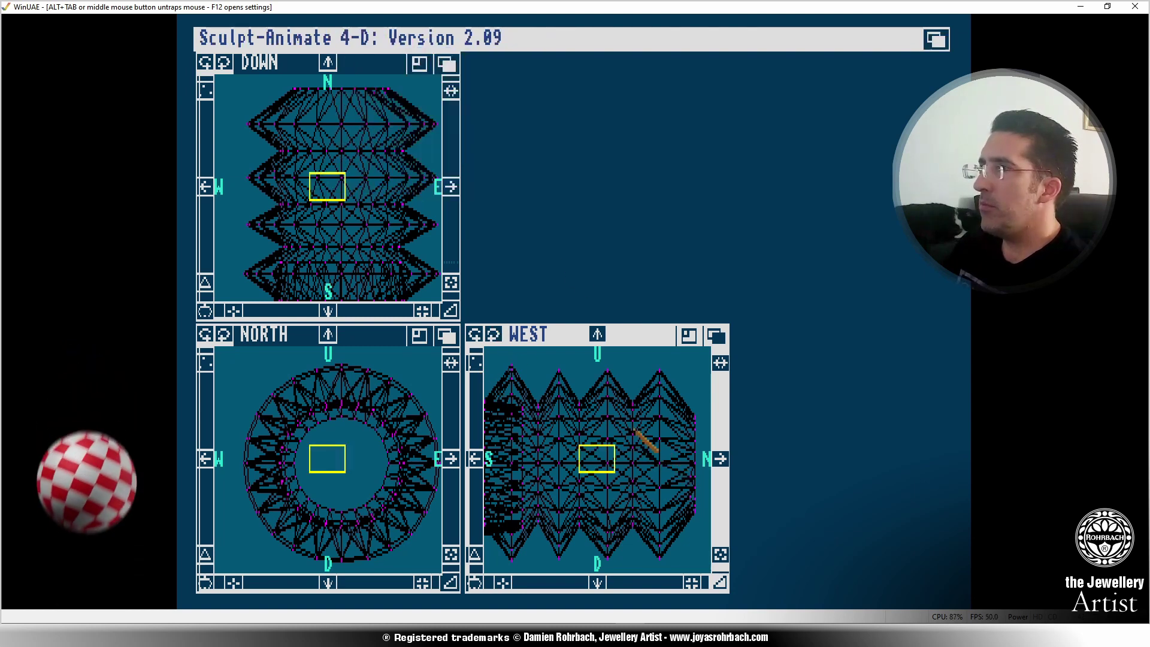
{"action": "left_click", "coordinate": [625, 424]}
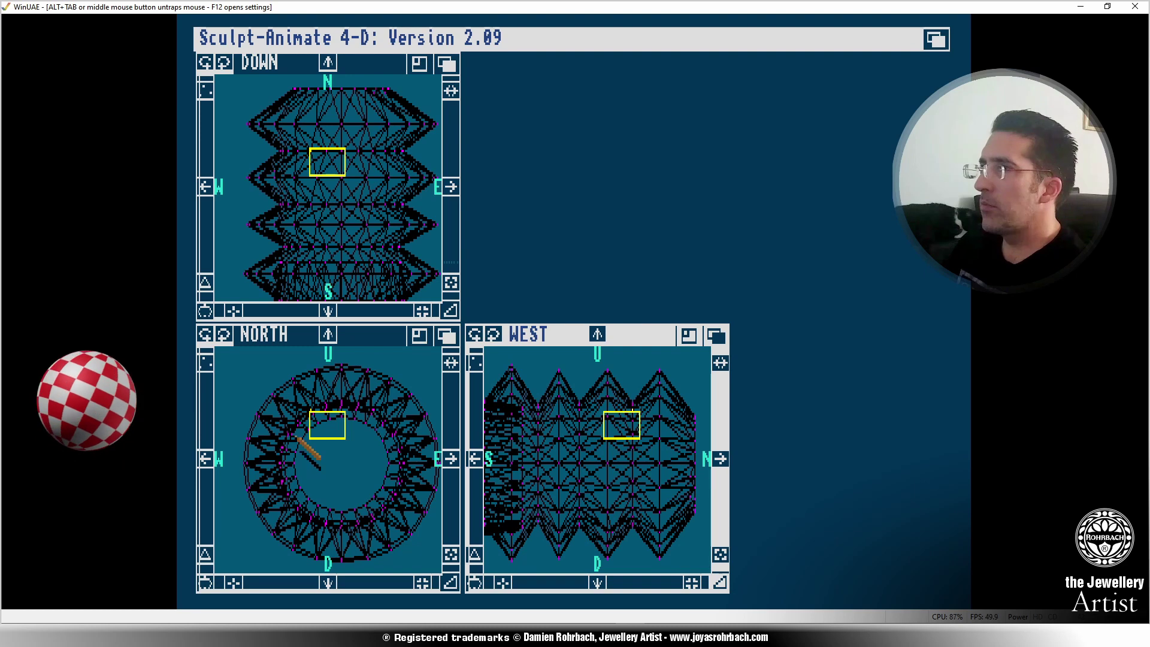
{"action": "mouse_move", "coordinate": [299, 439]}
{"action": "left_mouse_down"}
{"action": "mouse_move", "coordinate": [353, 362]}
{"action": "mouse_move", "coordinate": [395, 380]}
{"action": "mouse_move", "coordinate": [416, 438]}
{"action": "left_mouse_up"}
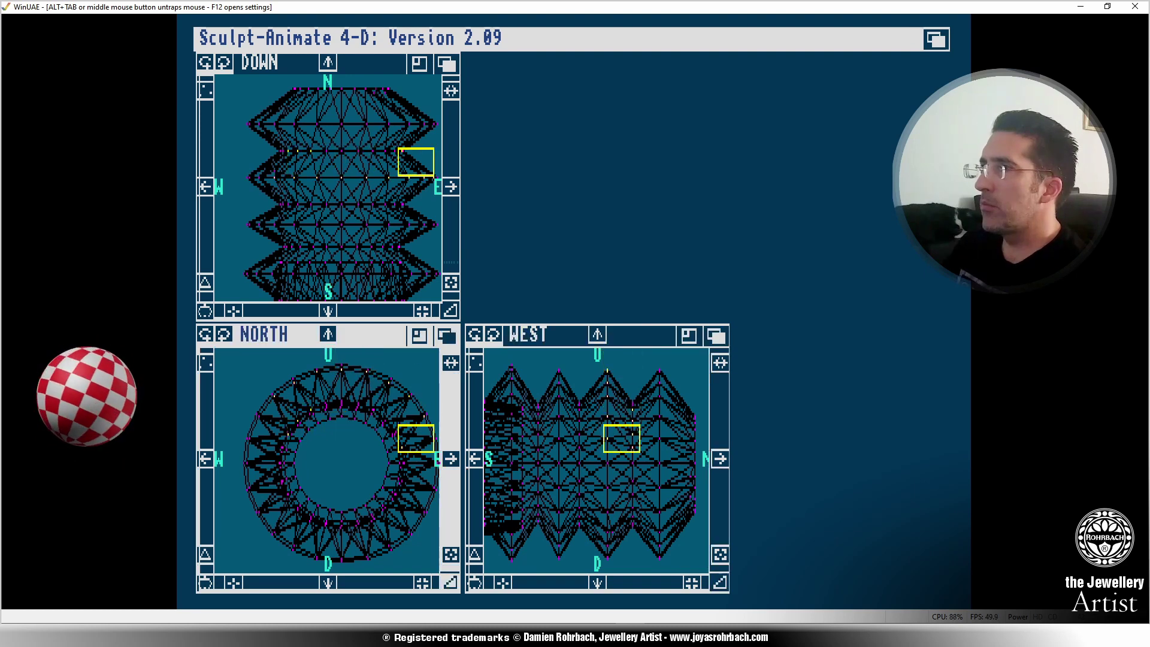
{"action": "mouse_move", "coordinate": [412, 518]}
{"action": "left_mouse_down"}
{"action": "mouse_move", "coordinate": [336, 547]}
{"action": "mouse_move", "coordinate": [257, 505]}
{"action": "mouse_move", "coordinate": [269, 405]}
{"action": "mouse_move", "coordinate": [394, 390]}
{"action": "mouse_move", "coordinate": [411, 483]}
{"action": "mouse_move", "coordinate": [347, 513]}
{"action": "mouse_move", "coordinate": [287, 482]}
{"action": "mouse_move", "coordinate": [305, 414]}
{"action": "mouse_move", "coordinate": [380, 424]}
{"action": "mouse_move", "coordinate": [393, 480]}
{"action": "mouse_move", "coordinate": [377, 508]}
{"action": "mouse_move", "coordinate": [358, 514]}
{"action": "left_mouse_up"}
{"action": "left_click", "coordinate": [676, 483]}
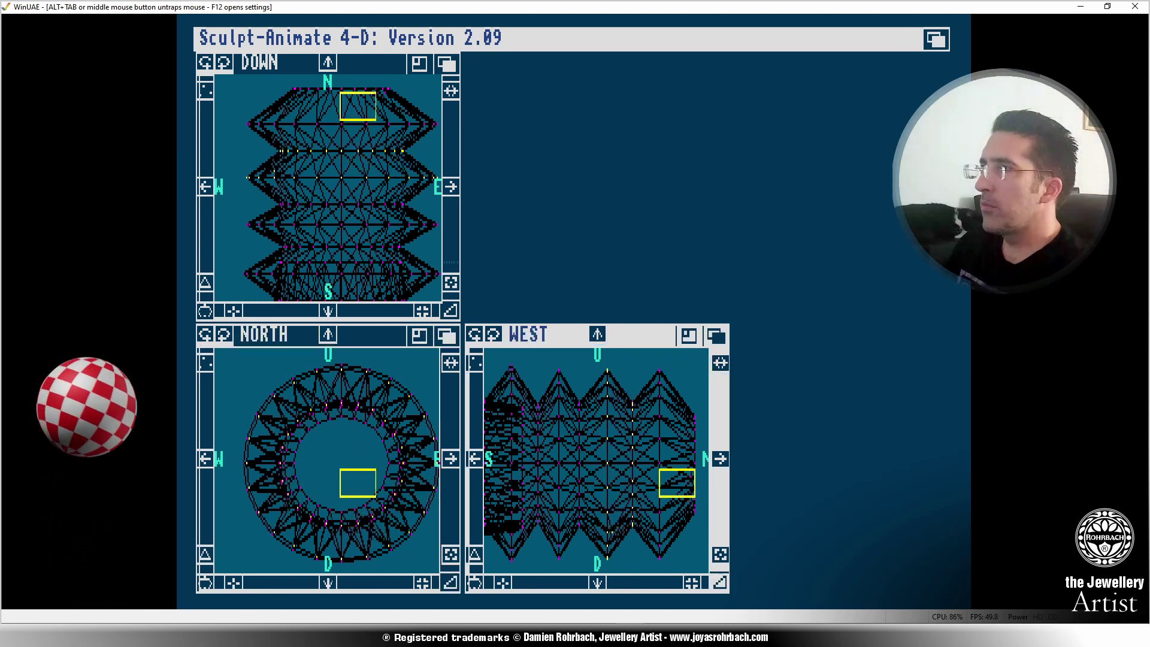
Add the northernmost crest ring and the northern end ring to the selection with the selection box.
{"action": "left_click", "coordinate": [720, 555]}
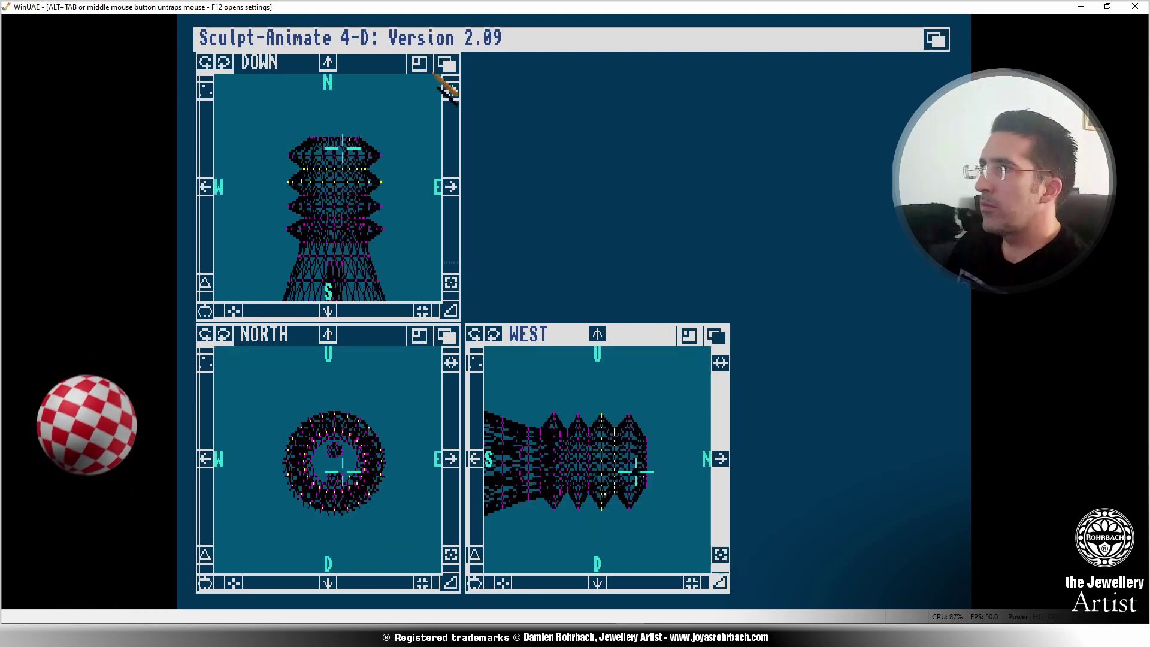
{"action": "right_click_drag", "start_coordinate": [435, 77], "coordinate": [368, 57]}
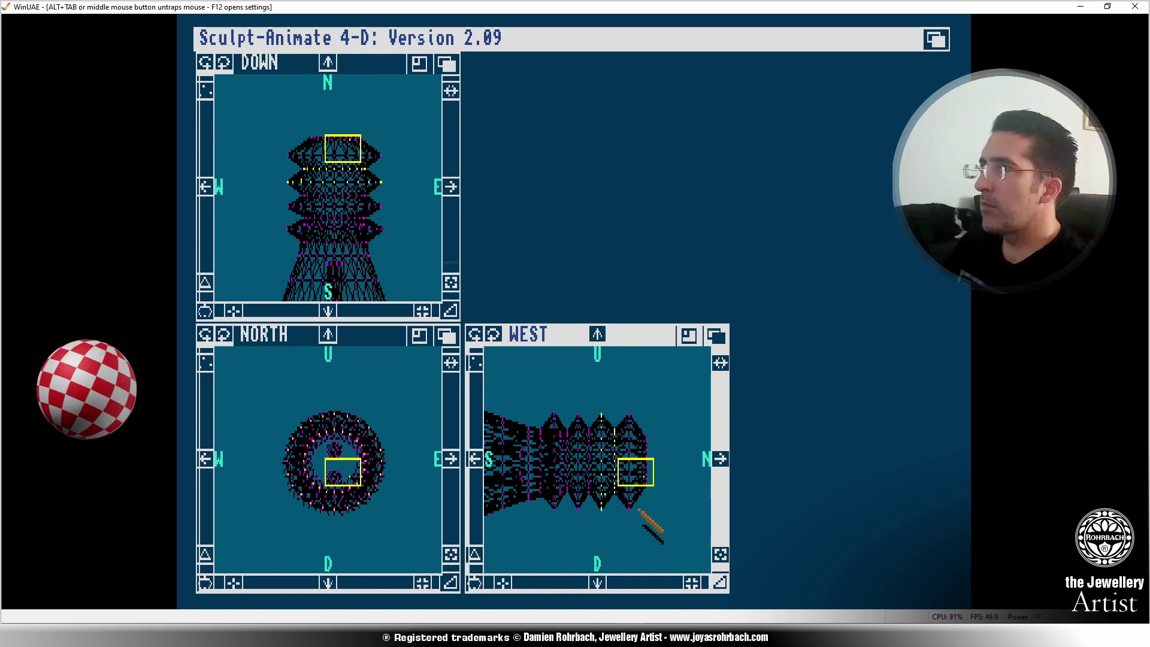
{"action": "left_click_drag", "start_coordinate": [639, 509], "coordinate": [630, 494]}
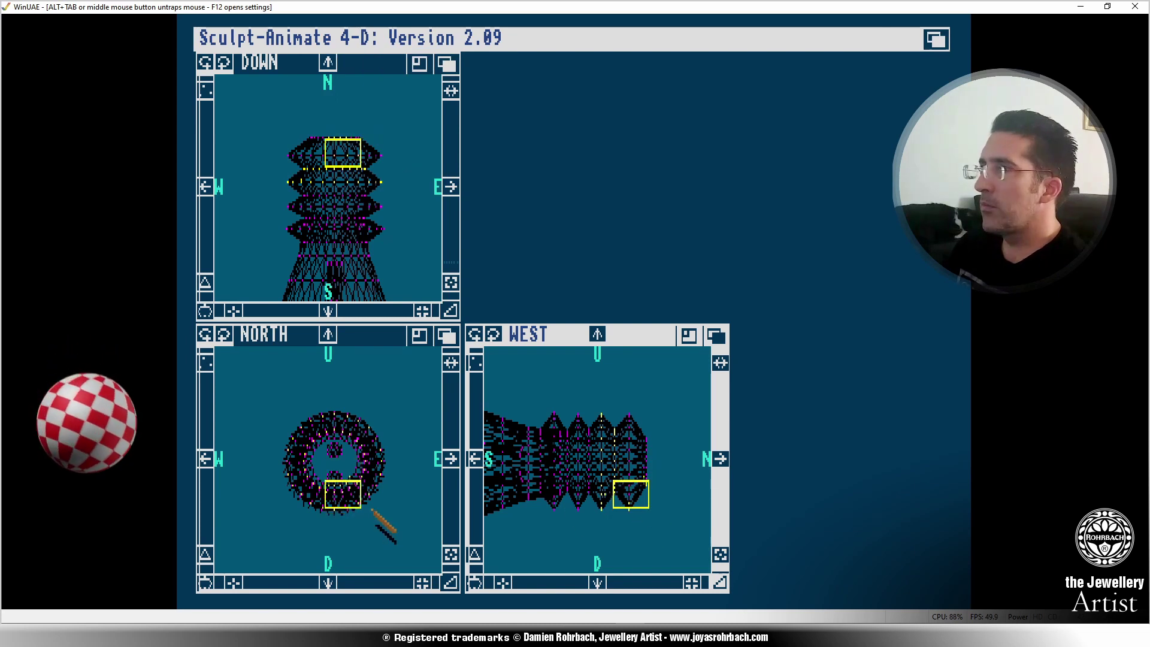
{"action": "mouse_move", "coordinate": [372, 510]}
{"action": "left_mouse_down"}
{"action": "mouse_move", "coordinate": [315, 480]}
{"action": "mouse_move", "coordinate": [383, 450]}
{"action": "mouse_move", "coordinate": [389, 495]}
{"action": "mouse_move", "coordinate": [343, 419]}
{"action": "mouse_move", "coordinate": [317, 434]}
{"action": "mouse_move", "coordinate": [318, 496]}
{"action": "mouse_move", "coordinate": [354, 503]}
{"action": "mouse_move", "coordinate": [367, 443]}
{"action": "mouse_move", "coordinate": [328, 413]}
{"action": "mouse_move", "coordinate": [305, 446]}
{"action": "mouse_move", "coordinate": [302, 492]}
{"action": "mouse_move", "coordinate": [357, 494]}
{"action": "left_mouse_up"}
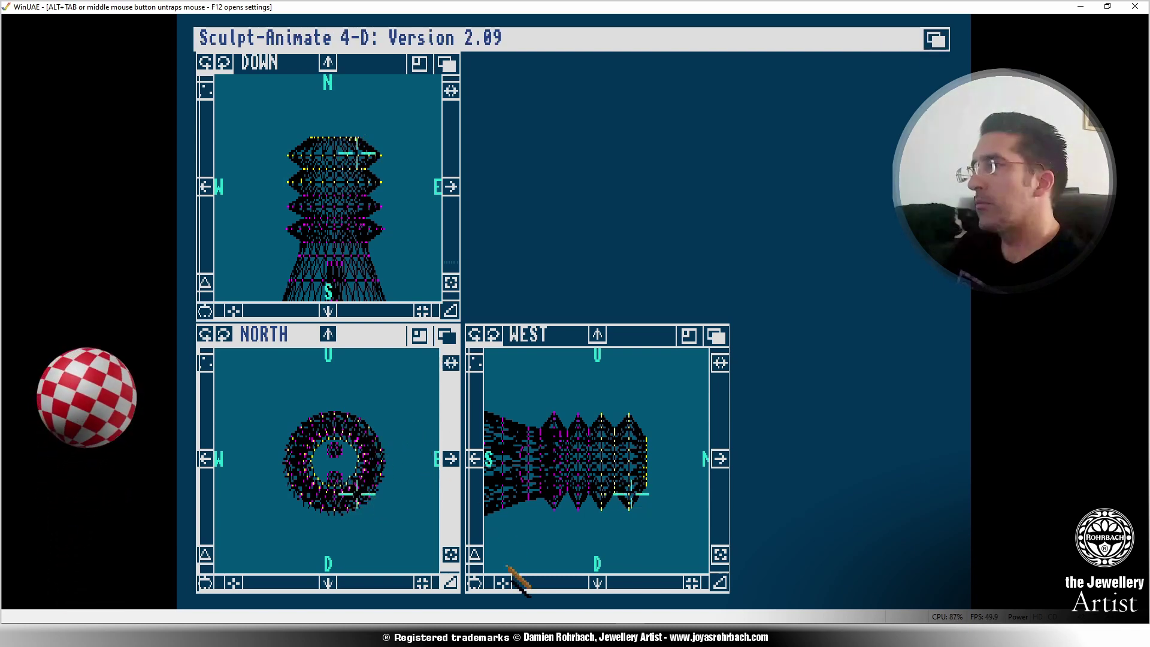
Move the selected two northern threads, including the end ring, slightly south in the West view.
{"action": "left_click", "coordinate": [658, 389]}
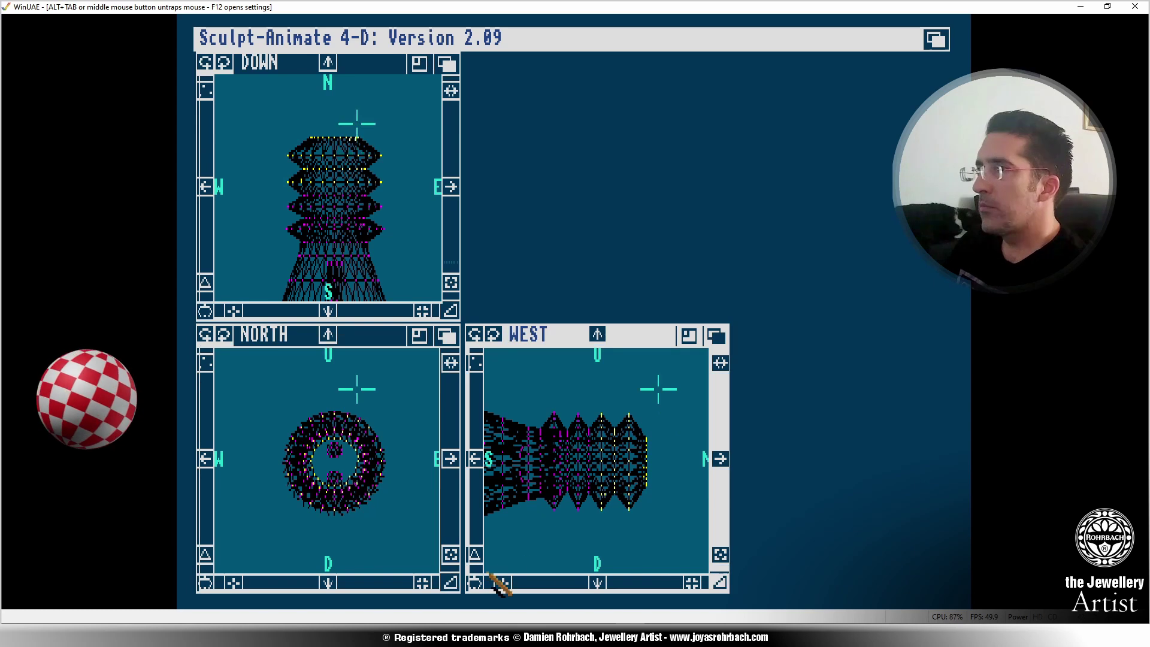
{"action": "left_click", "coordinate": [474, 582]}
{"action": "left_click", "coordinate": [653, 389]}
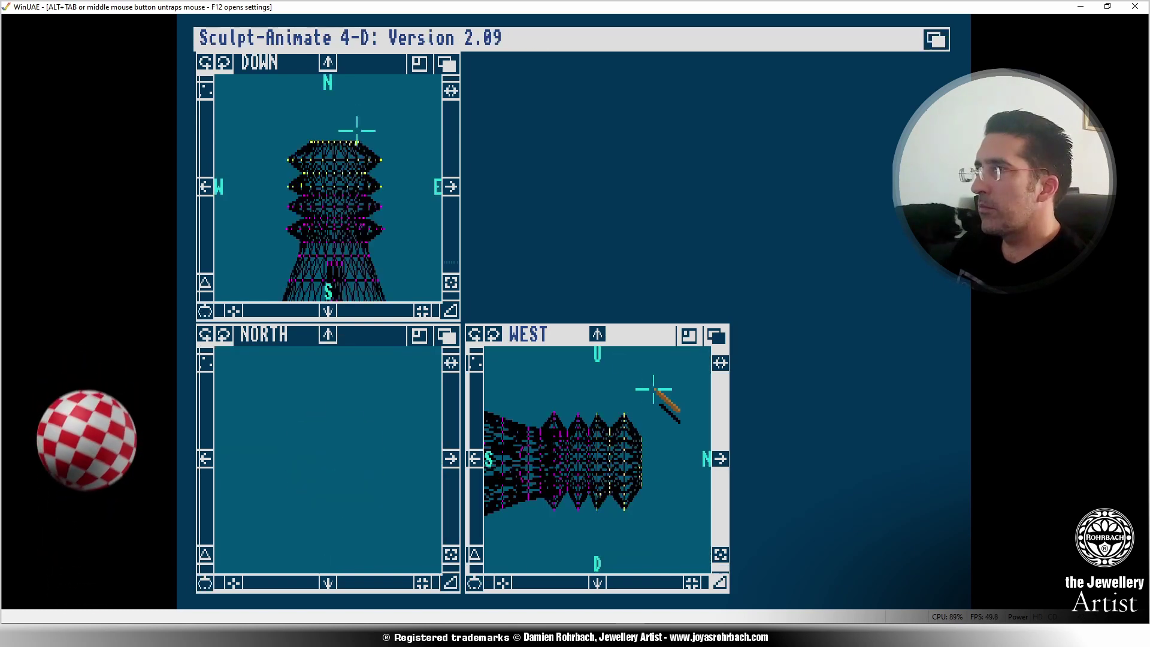
Deselect the second crest ring from the north with the deselection box, keeping the vertices north of it selected.
{"action": "right_click_drag", "start_coordinate": [662, 397], "coordinate": [366, 83]}
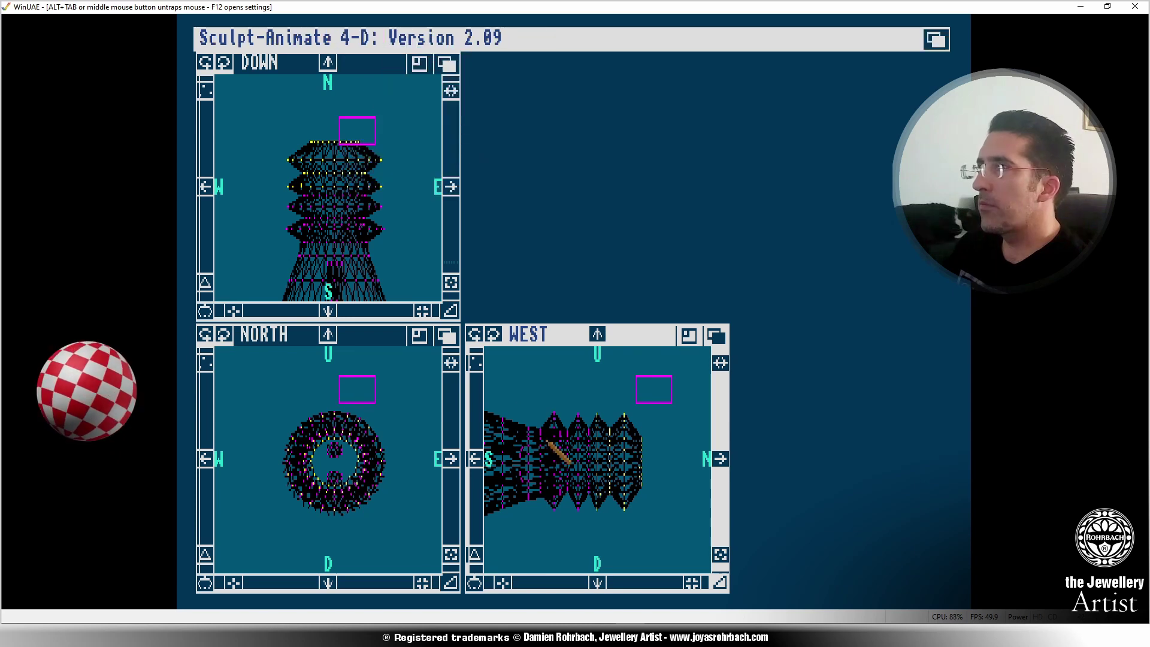
{"action": "left_click", "coordinate": [585, 448]}
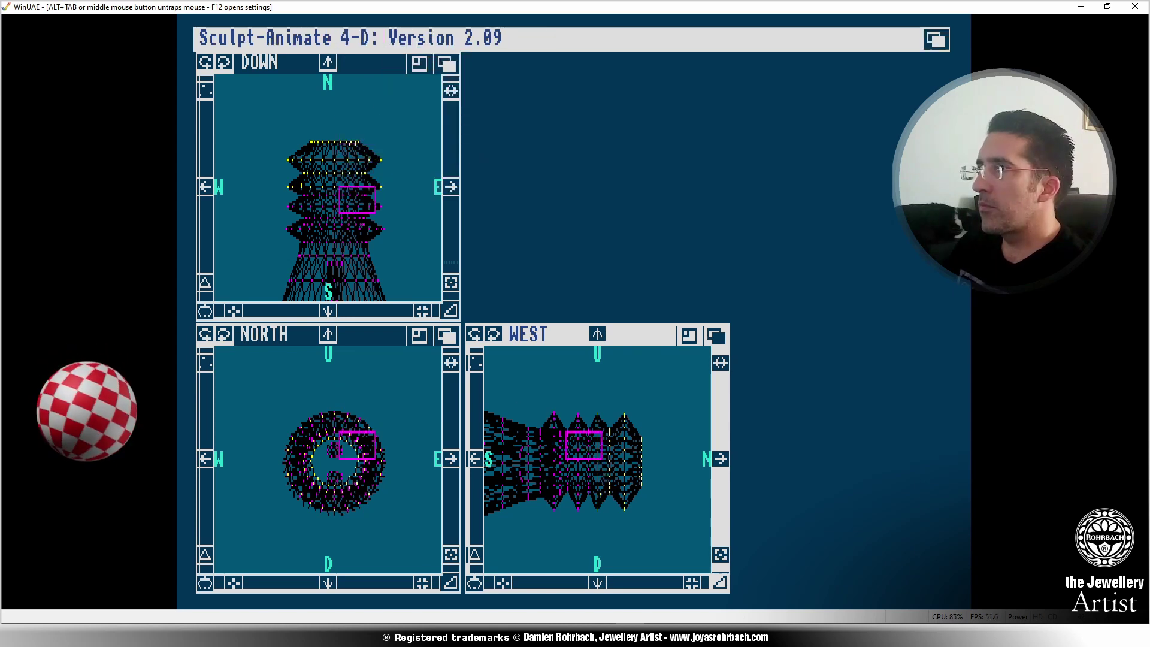
{"action": "mouse_move", "coordinate": [424, 471]}
{"action": "left_mouse_down"}
{"action": "mouse_move", "coordinate": [321, 399]}
{"action": "mouse_move", "coordinate": [322, 450]}
{"action": "mouse_move", "coordinate": [378, 492]}
{"action": "mouse_move", "coordinate": [389, 449]}
{"action": "mouse_move", "coordinate": [342, 413]}
{"action": "mouse_move", "coordinate": [316, 461]}
{"action": "mouse_move", "coordinate": [383, 497]}
{"action": "mouse_move", "coordinate": [375, 486]}
{"action": "left_mouse_up"}
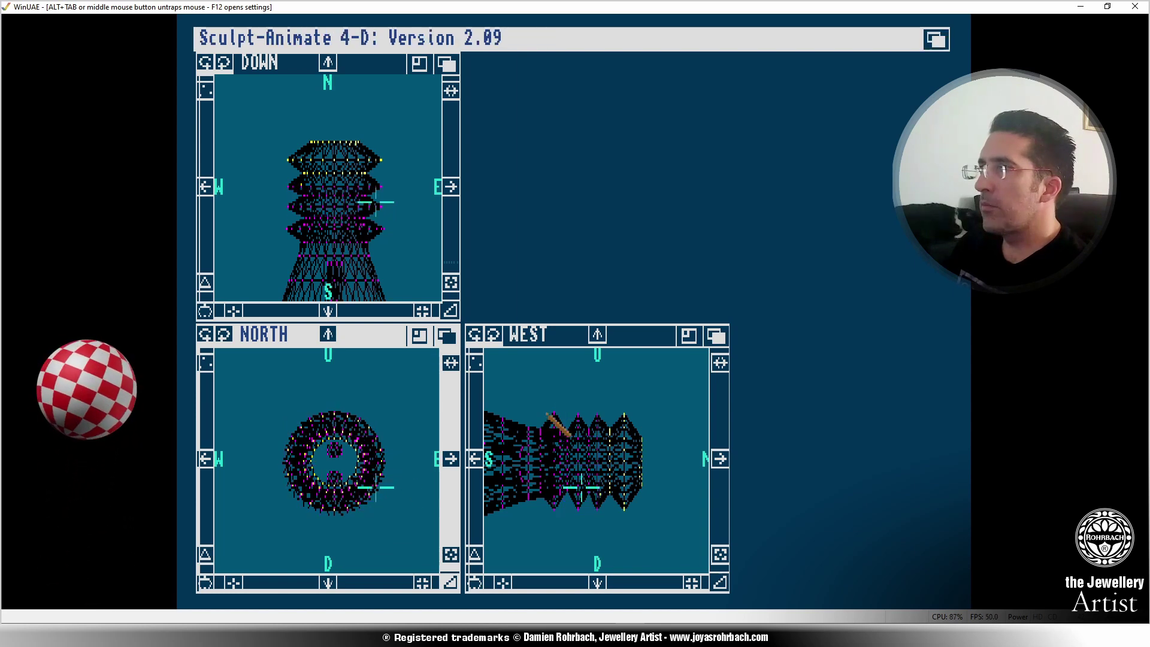
Move the northernmost valley, crest and end rings slightly south in the West view.
{"action": "left_click", "coordinate": [633, 379]}
{"action": "left_click", "coordinate": [474, 582]}
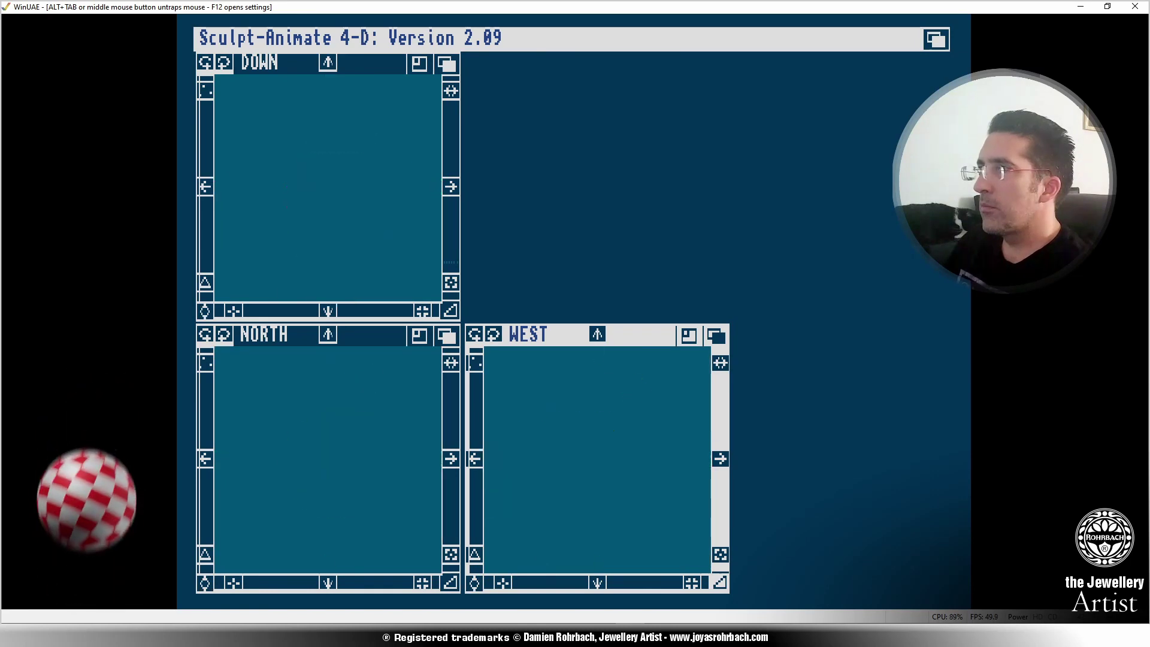
{"action": "left_click", "coordinate": [631, 379]}
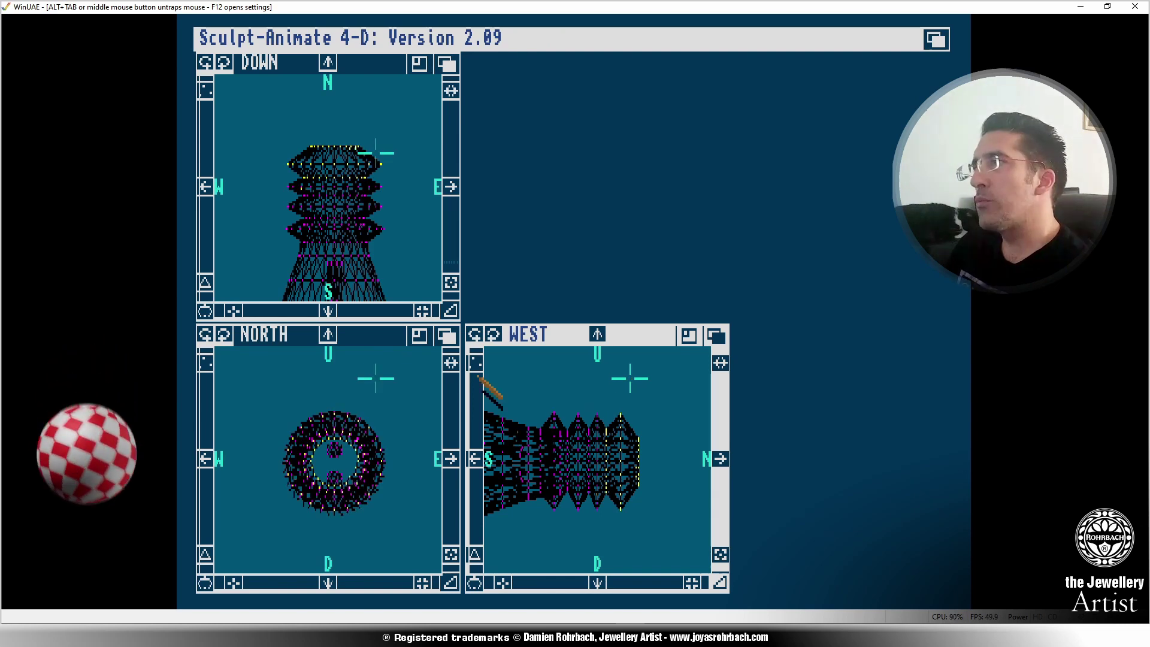
Deselect the northernmost valley ring with the deselection box, leaving only the northernmost crest and end rings selected.
{"action": "right_click_drag", "start_coordinate": [384, 63], "coordinate": [401, 81]}
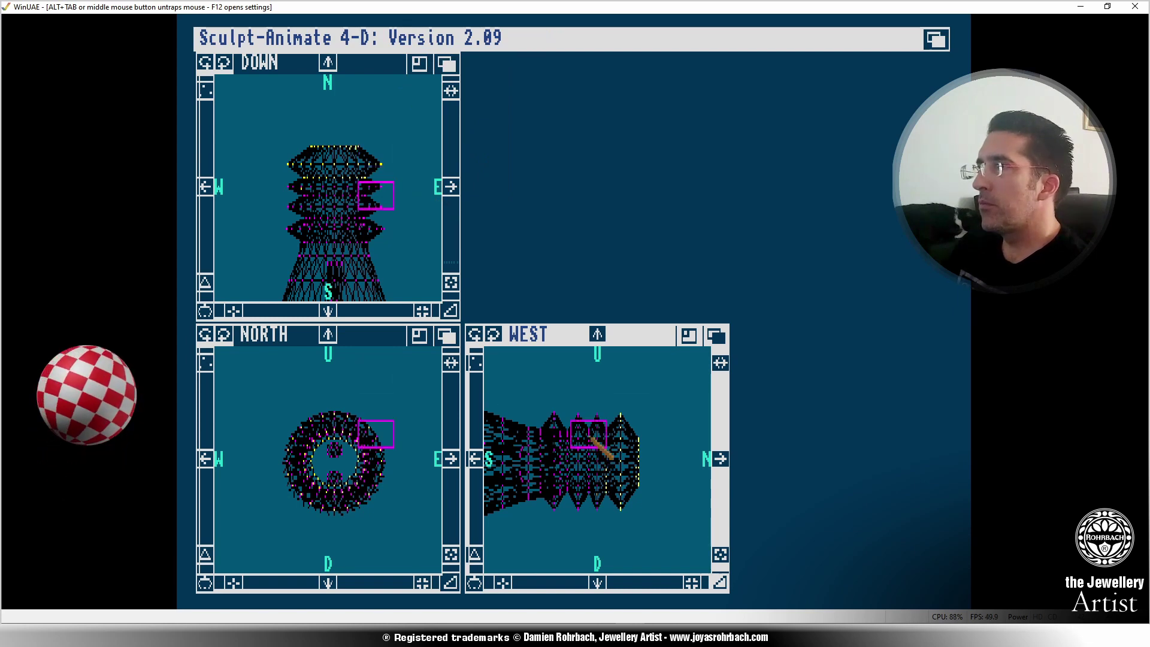
{"action": "left_click", "coordinate": [429, 477]}
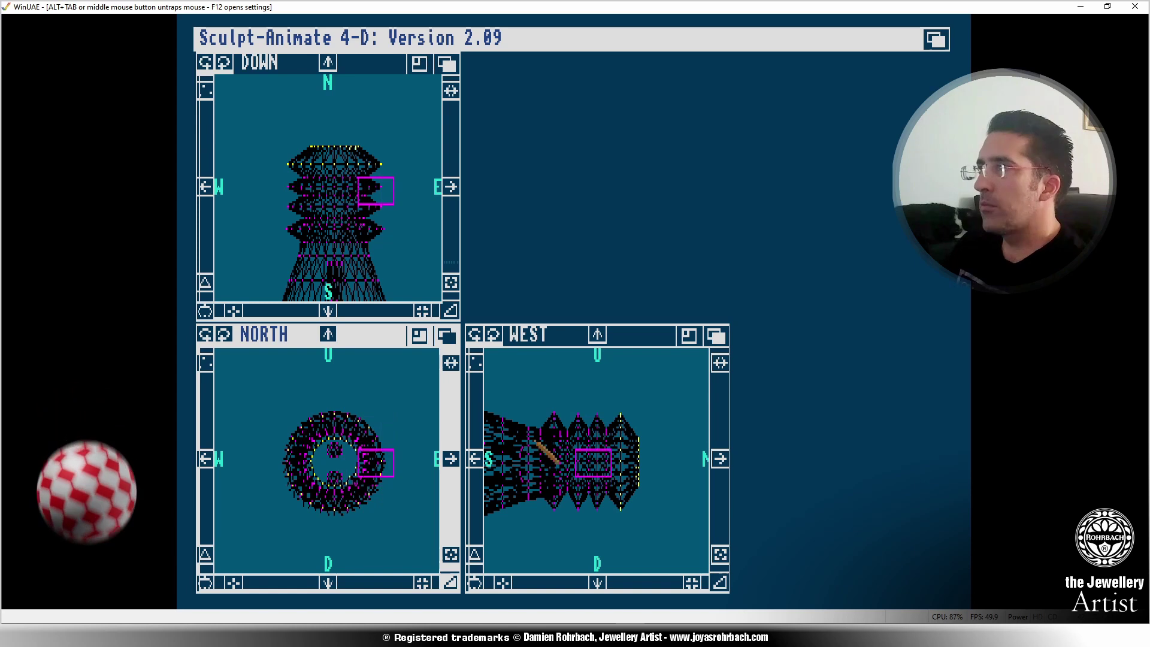
{"action": "key", "text": "Escape"}
Move the northernmost crest ring and end ring slightly south in the West view to even out the thread spacing.
{"action": "left_click", "coordinate": [652, 380]}
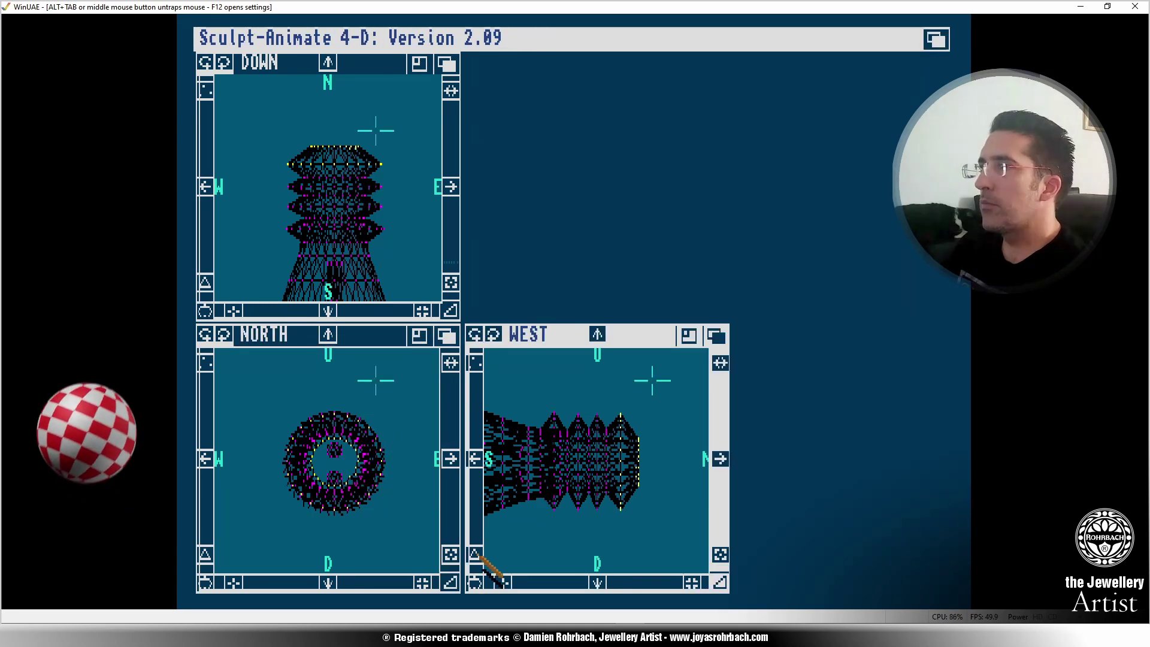
{"action": "left_click", "coordinate": [473, 584]}
{"action": "left_click_drag", "start_coordinate": [645, 381], "coordinate": [649, 381]}
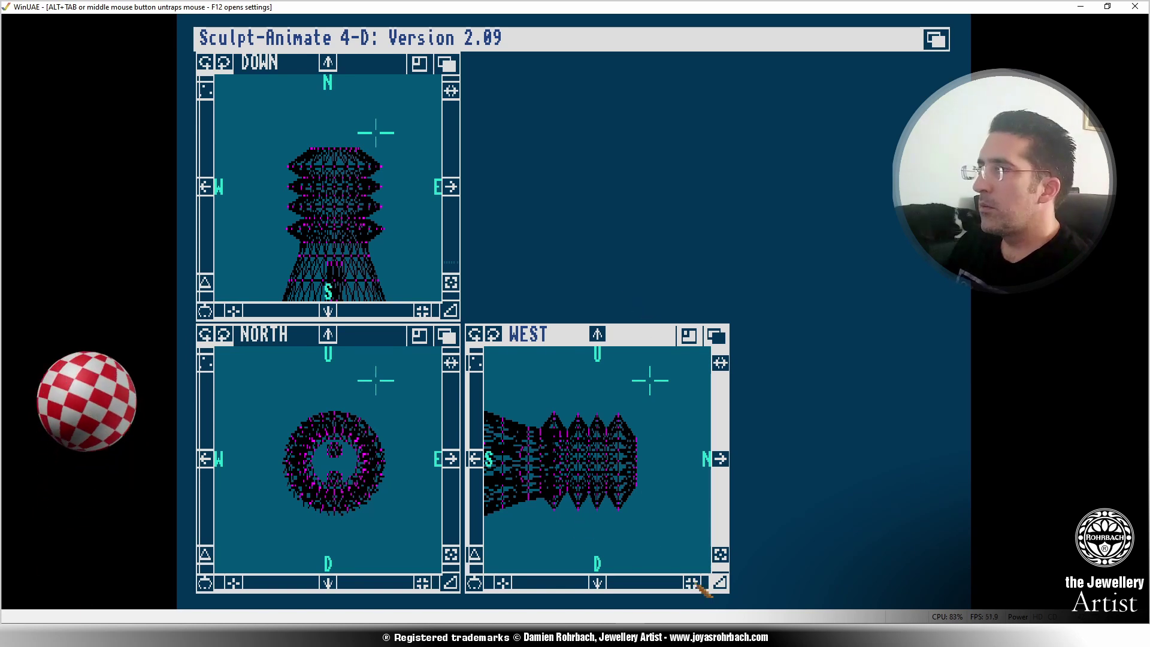
Take the glass bulb out of the views, leaving only the screw base and the U-shaped part, and center on the base.
{"action": "left_click", "coordinate": [692, 580]}
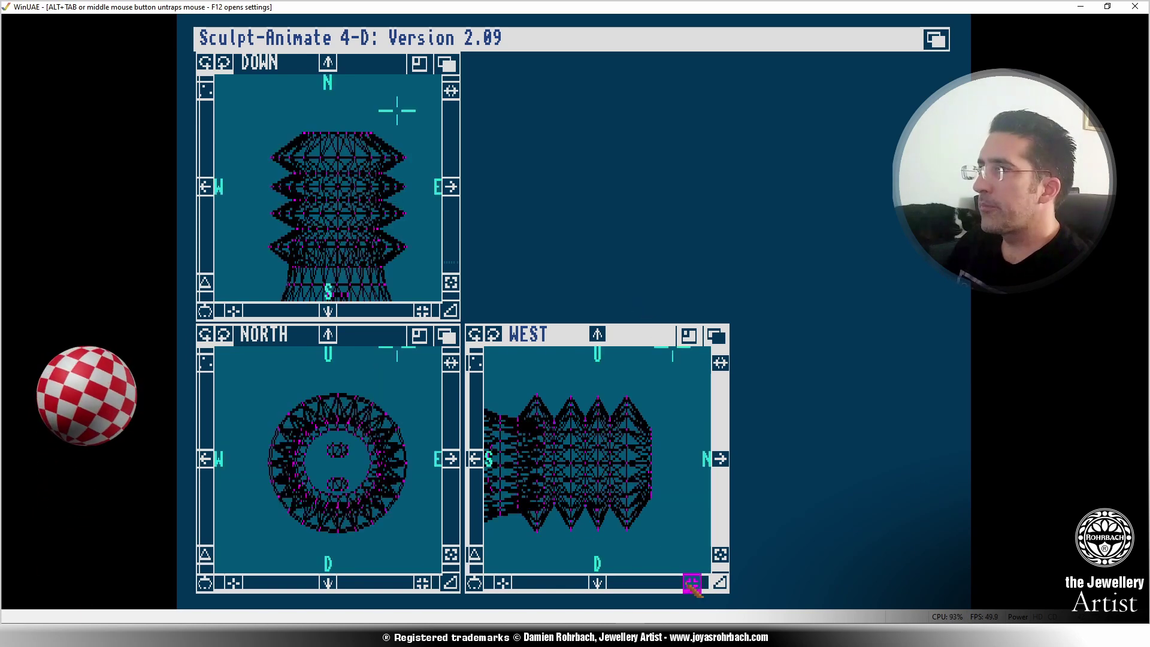
{"action": "left_click", "coordinate": [476, 460]}
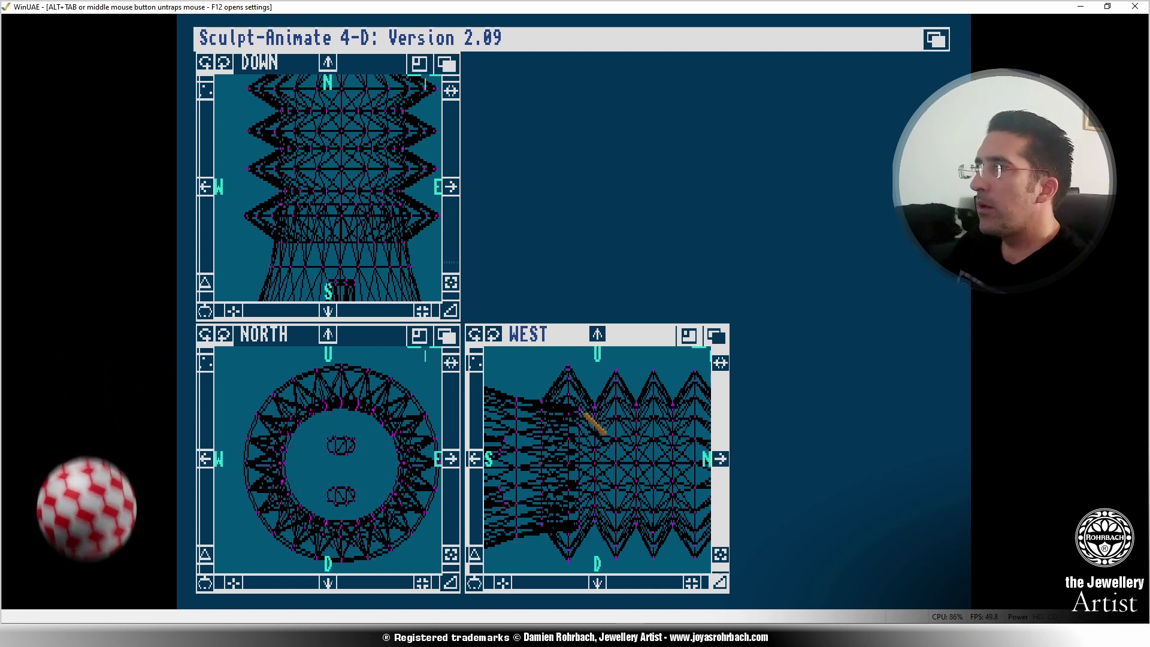
{"action": "left_click", "coordinate": [581, 410]}
{"action": "right_click_drag", "start_coordinate": [216, 42], "coordinate": [445, 77]}
{"action": "right_click_drag", "start_coordinate": [340, 31], "coordinate": [479, 335]}
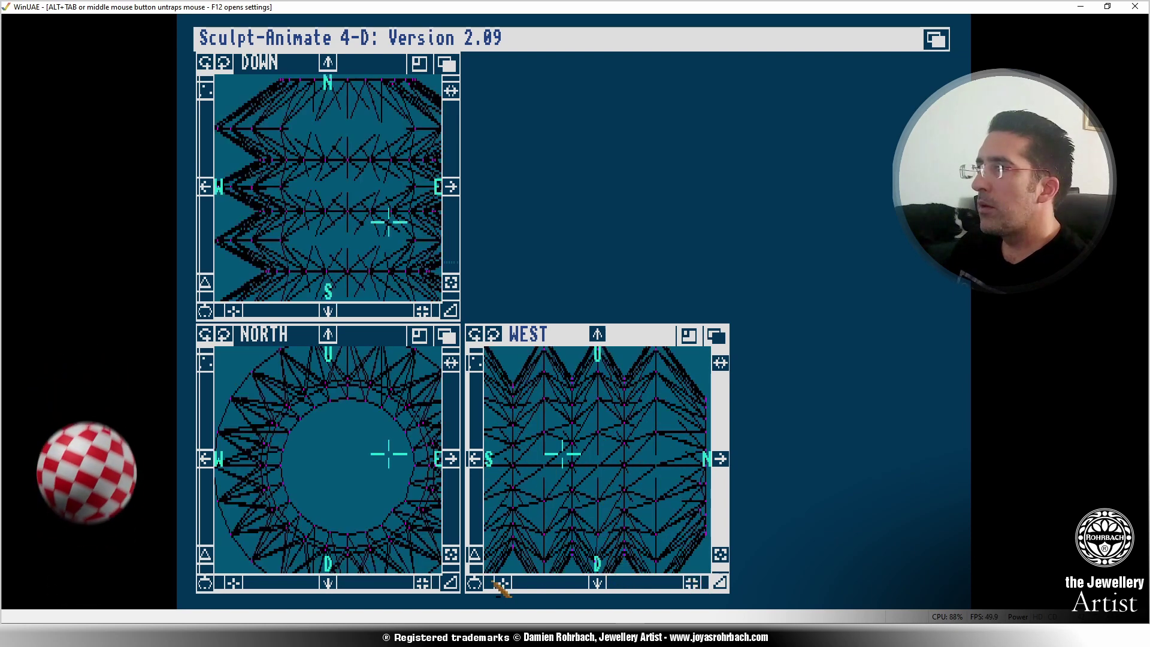
{"action": "left_click", "coordinate": [496, 582]}
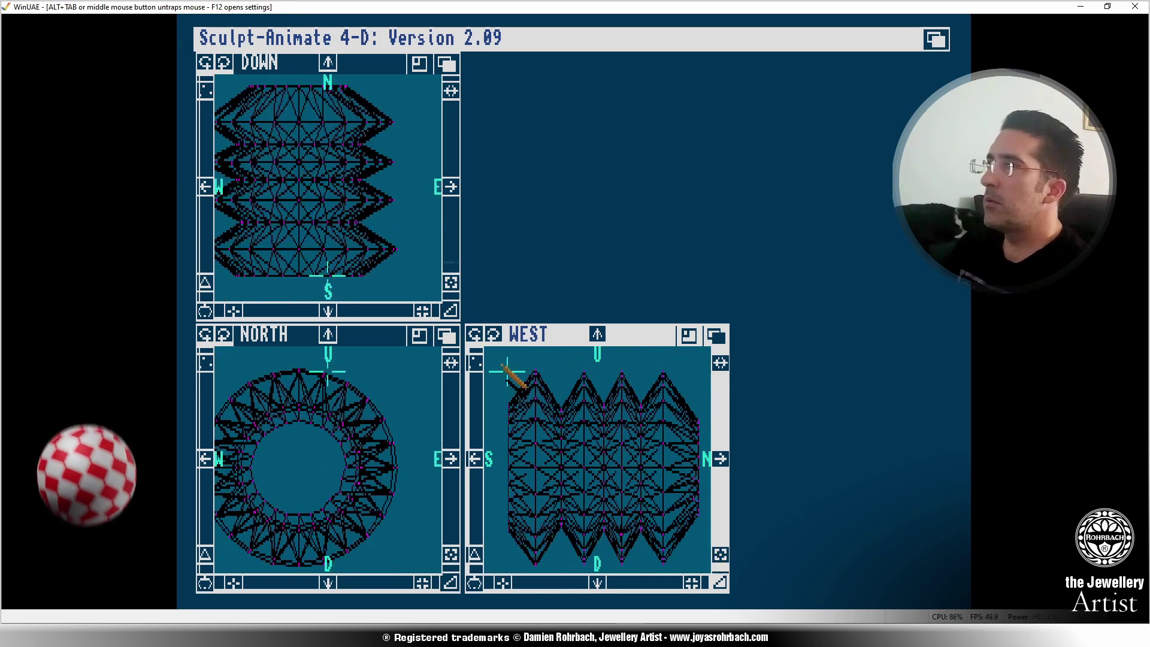
{"action": "left_click", "coordinate": [502, 365]}
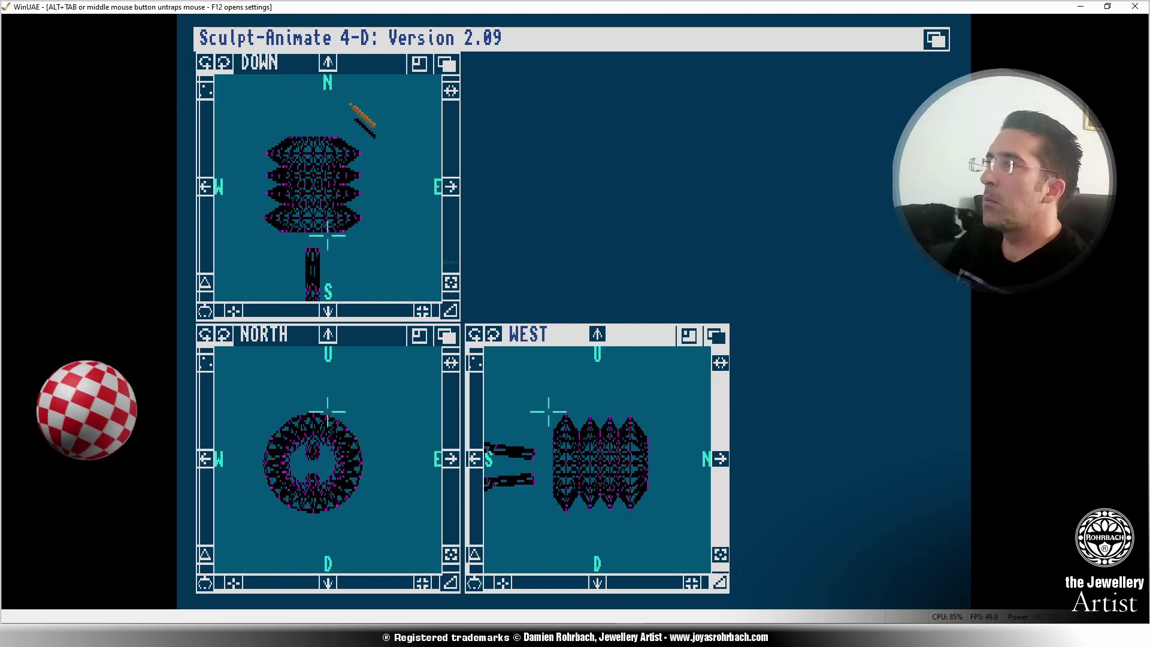
Select all rings of the screw base north of the southernmost crest with the selection box, leaving that crest and end ring unselected.
{"action": "right_click_drag", "start_coordinate": [350, 104], "coordinate": [359, 60]}
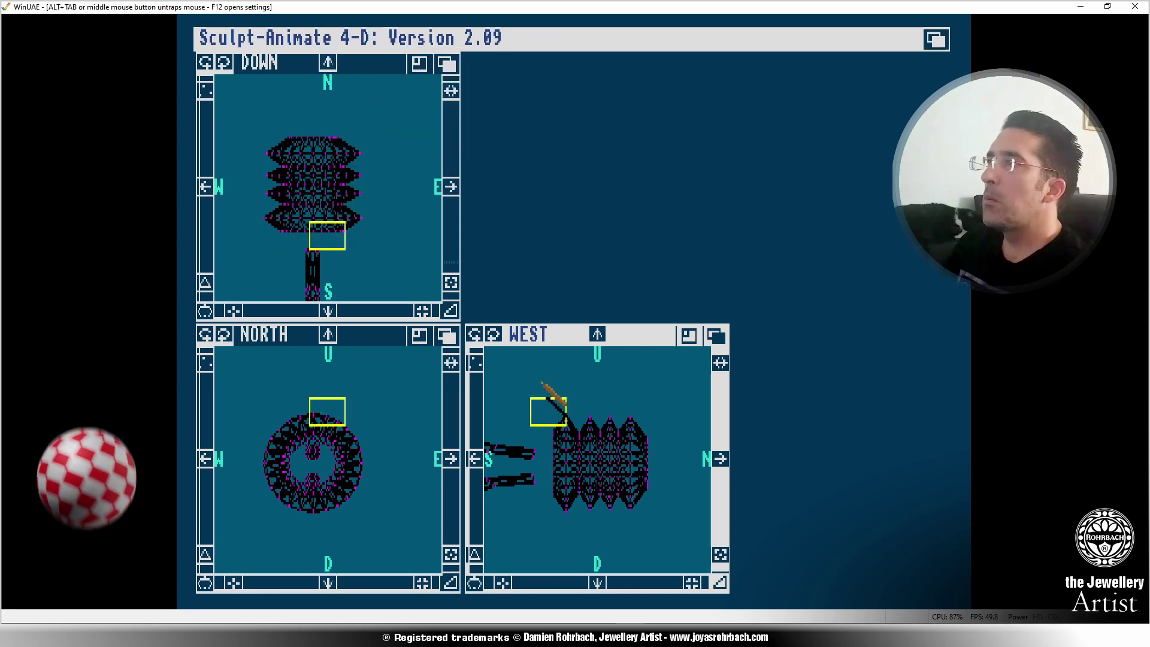
{"action": "left_click", "coordinate": [592, 416]}
{"action": "left_click", "coordinate": [609, 478]}
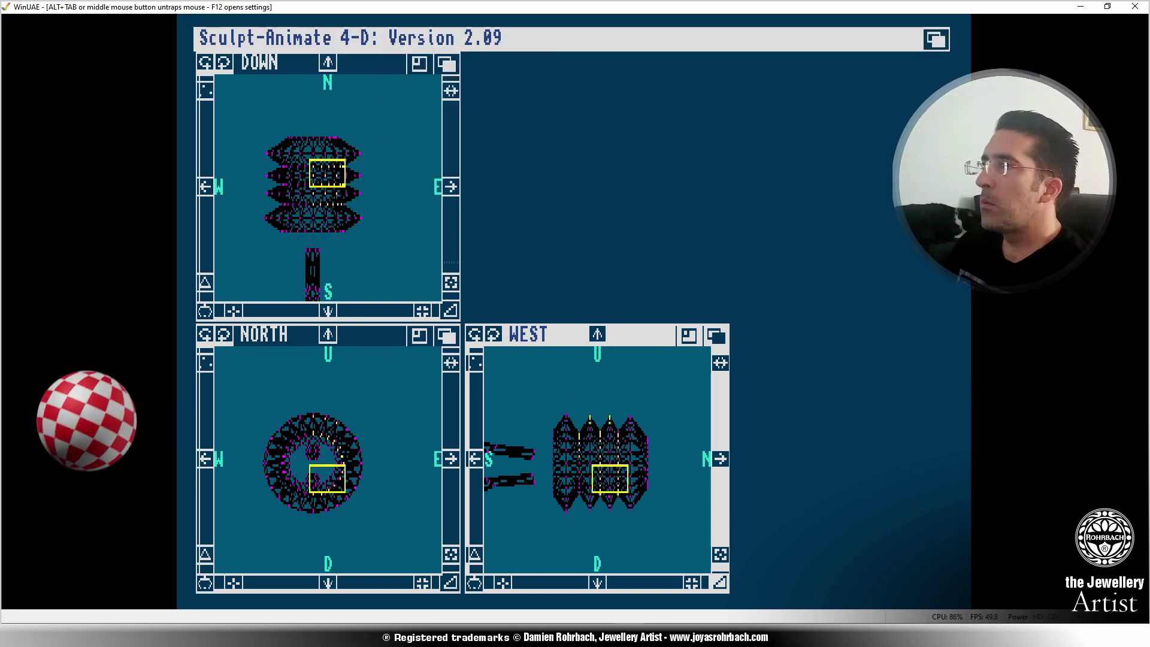
{"action": "right_click", "coordinate": [608, 462]}
{"action": "left_click", "coordinate": [721, 554]}
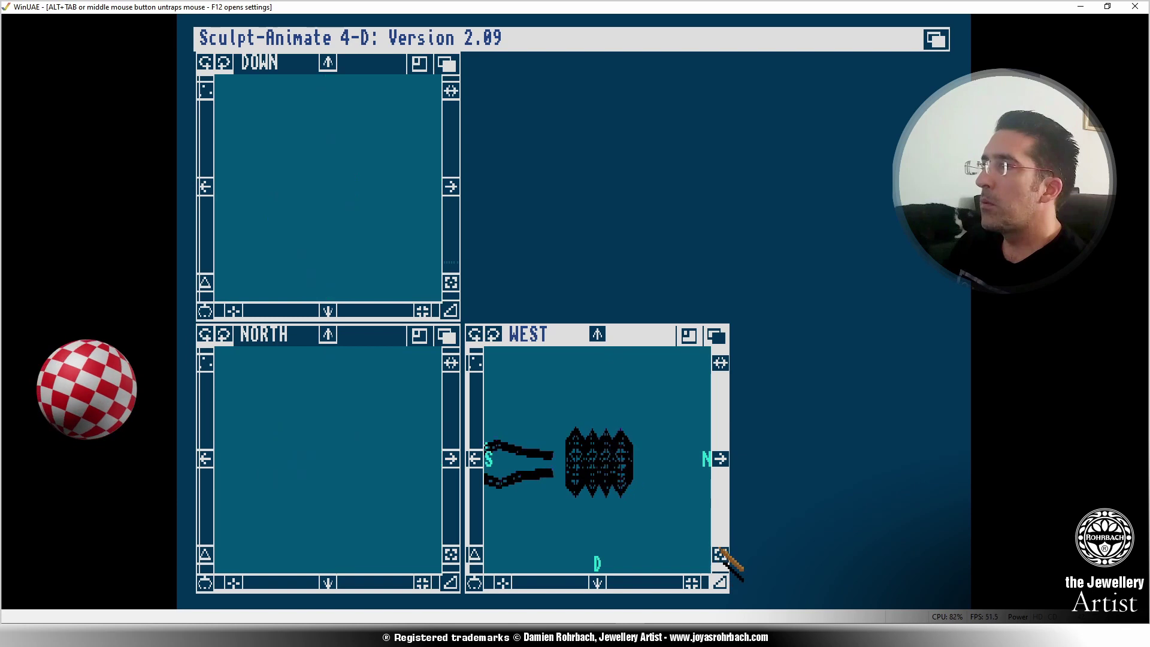
{"action": "right_click_drag", "start_coordinate": [649, 385], "coordinate": [373, 58]}
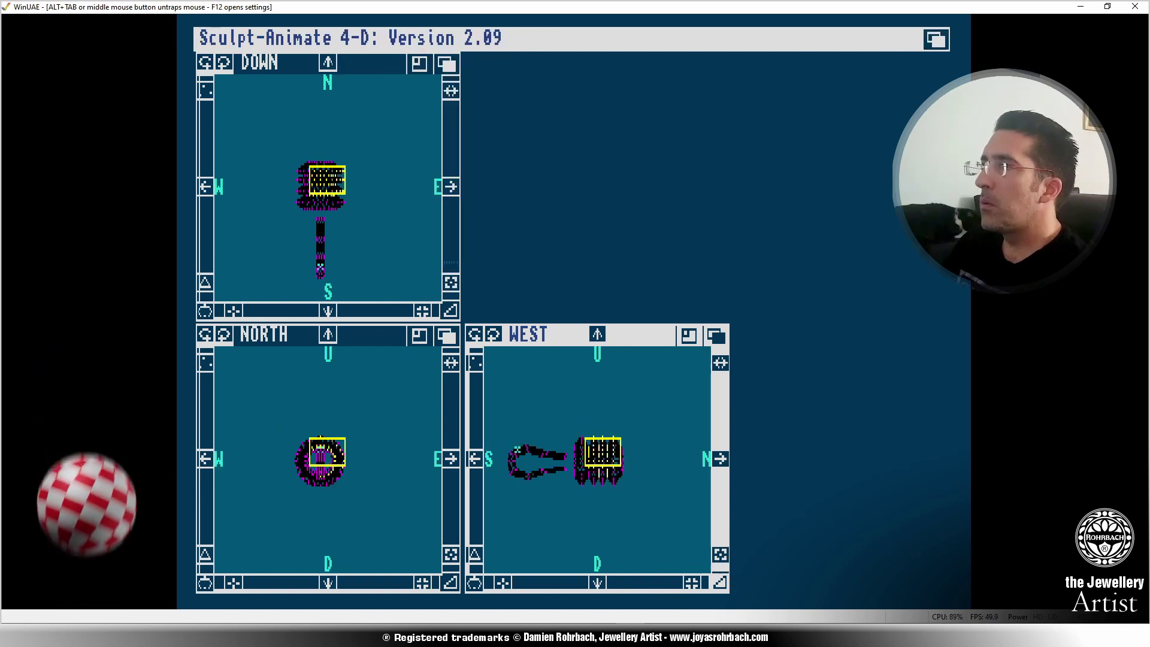
{"action": "mouse_move", "coordinate": [397, 479]}
{"action": "left_mouse_down"}
{"action": "mouse_move", "coordinate": [339, 479]}
{"action": "mouse_move", "coordinate": [336, 500]}
{"action": "mouse_move", "coordinate": [344, 457]}
{"action": "mouse_move", "coordinate": [346, 489]}
{"action": "mouse_move", "coordinate": [328, 450]}
{"action": "mouse_move", "coordinate": [303, 447]}
{"action": "mouse_move", "coordinate": [346, 463]}
{"action": "mouse_move", "coordinate": [316, 420]}
{"action": "mouse_move", "coordinate": [334, 472]}
{"action": "mouse_move", "coordinate": [341, 446]}
{"action": "mouse_move", "coordinate": [329, 436]}
{"action": "mouse_move", "coordinate": [329, 479]}
{"action": "left_mouse_up"}
{"action": "left_click", "coordinate": [631, 462]}
{"action": "left_click", "coordinate": [606, 457]}
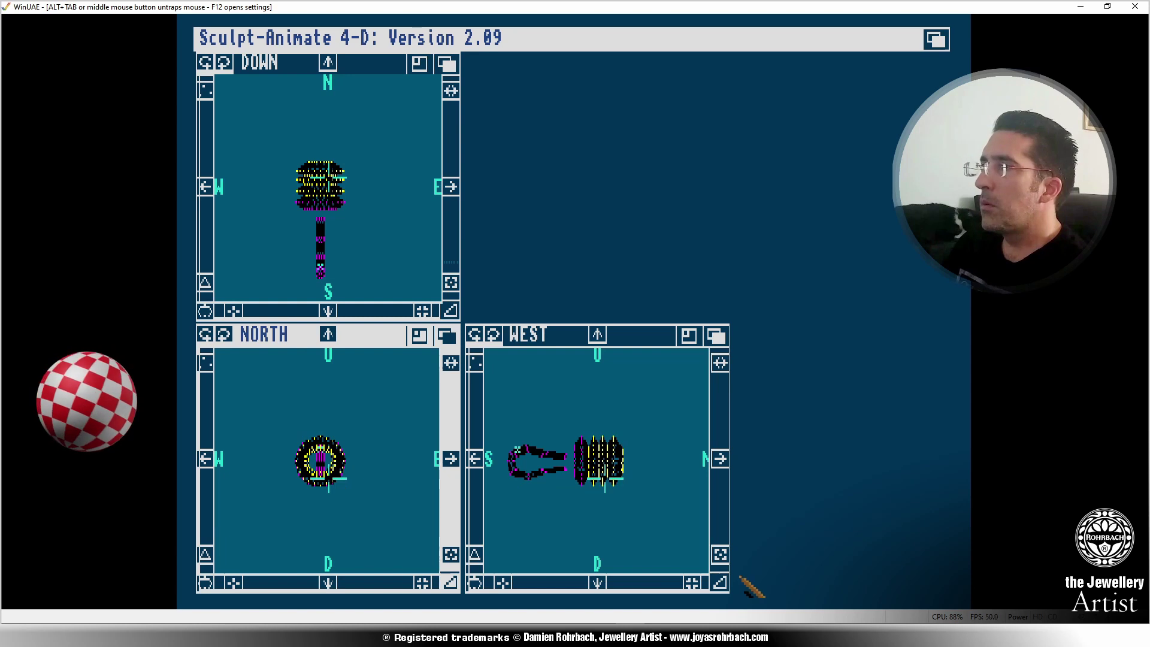
Move the selected rings slightly south in the West view to tighten the southernmost thread, and deselect all vertices.
{"action": "left_click", "coordinate": [720, 555]}
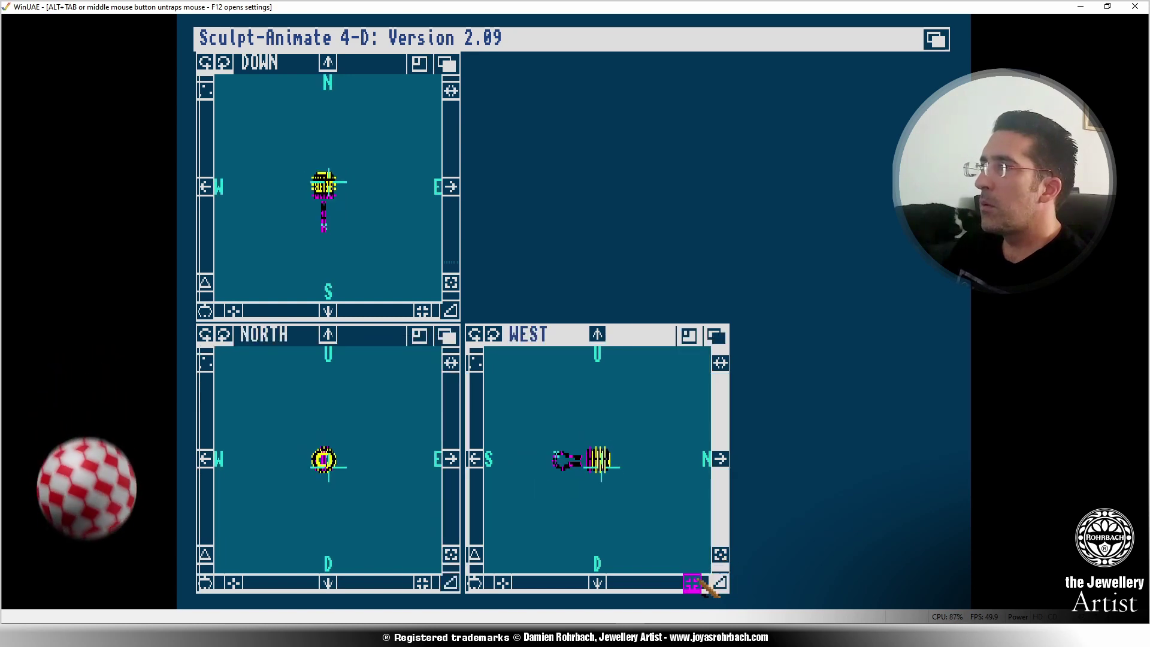
{"action": "left_click", "coordinate": [692, 581]}
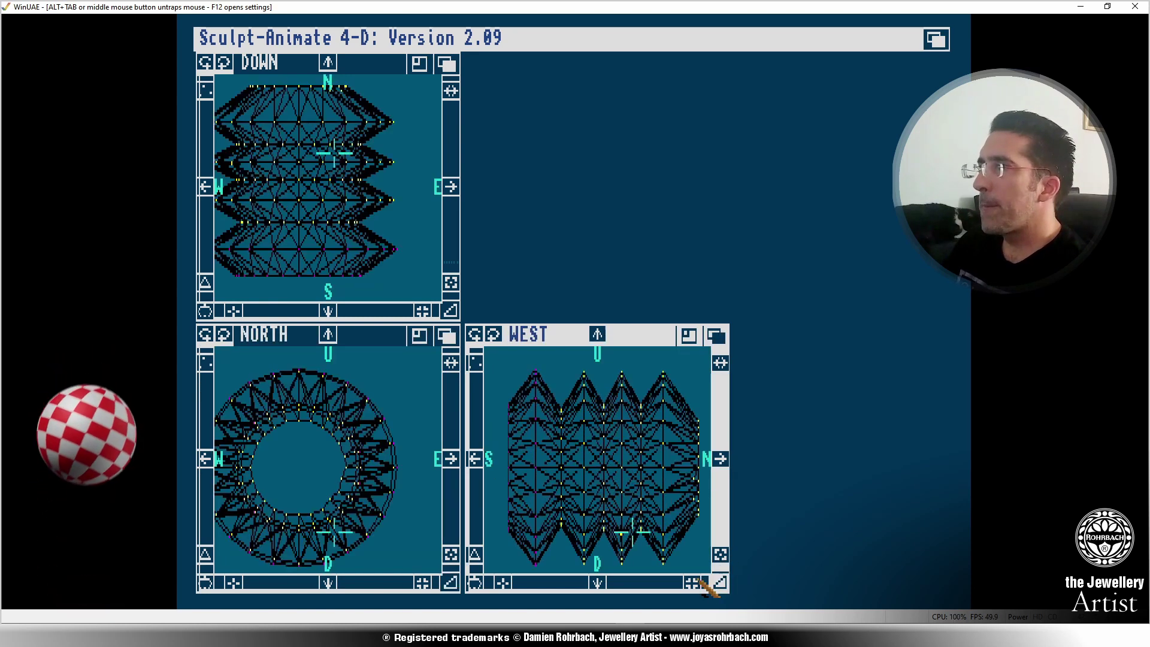
{"action": "left_click", "coordinate": [661, 363]}
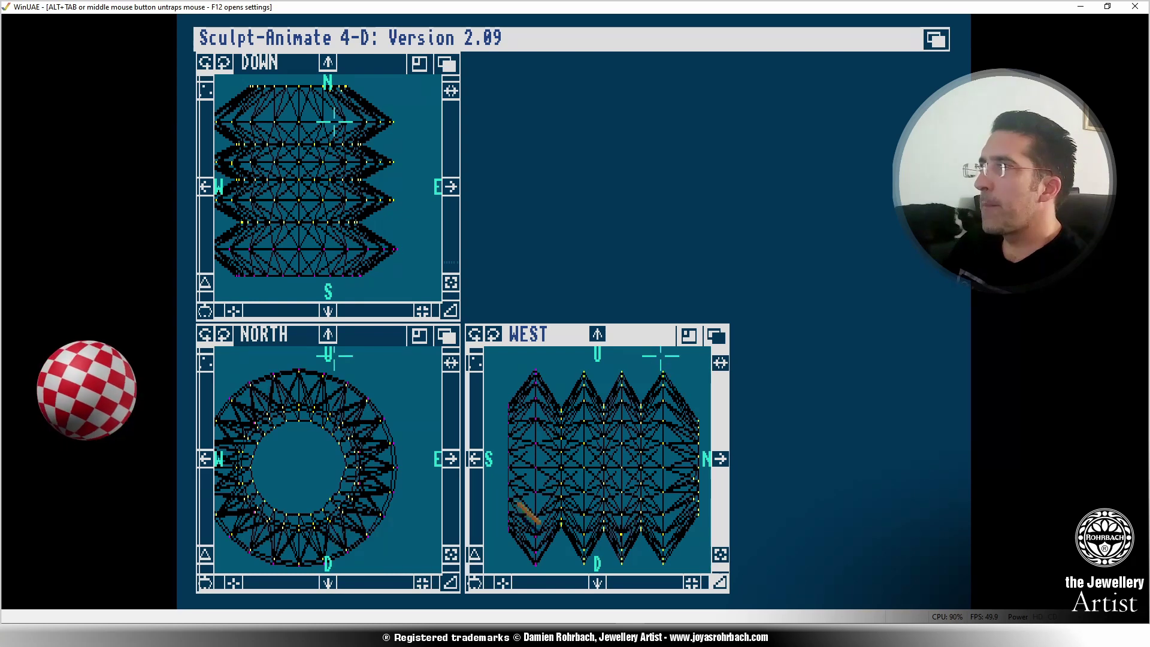
{"action": "left_click", "coordinate": [652, 357]}
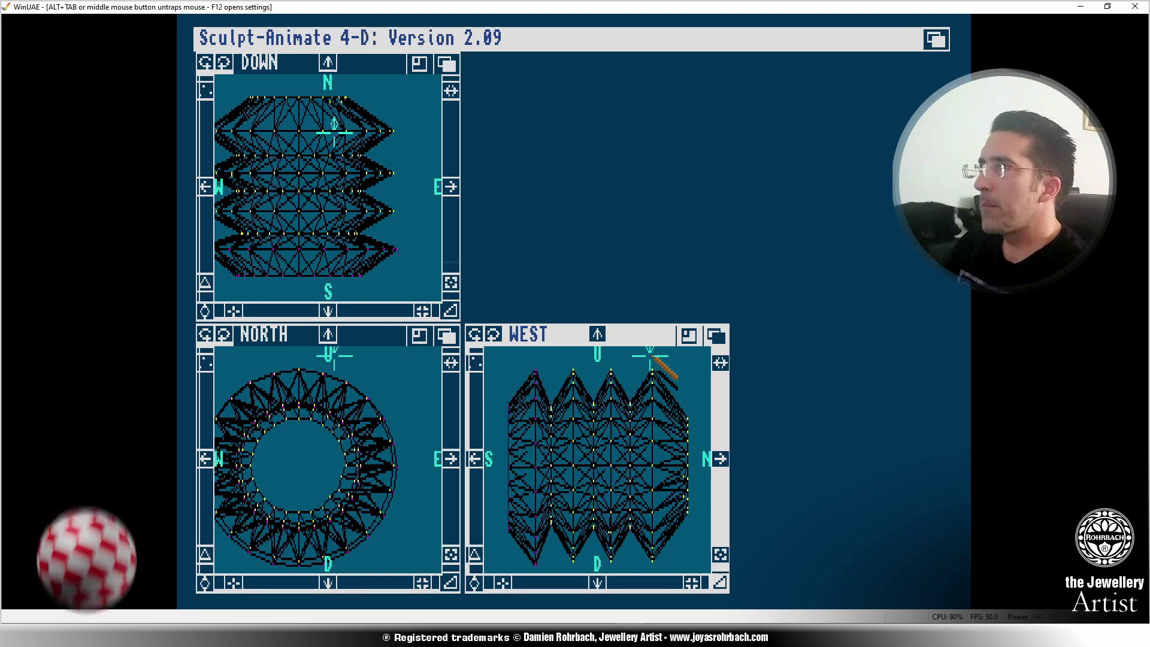
{"action": "left_click", "coordinate": [654, 357]}
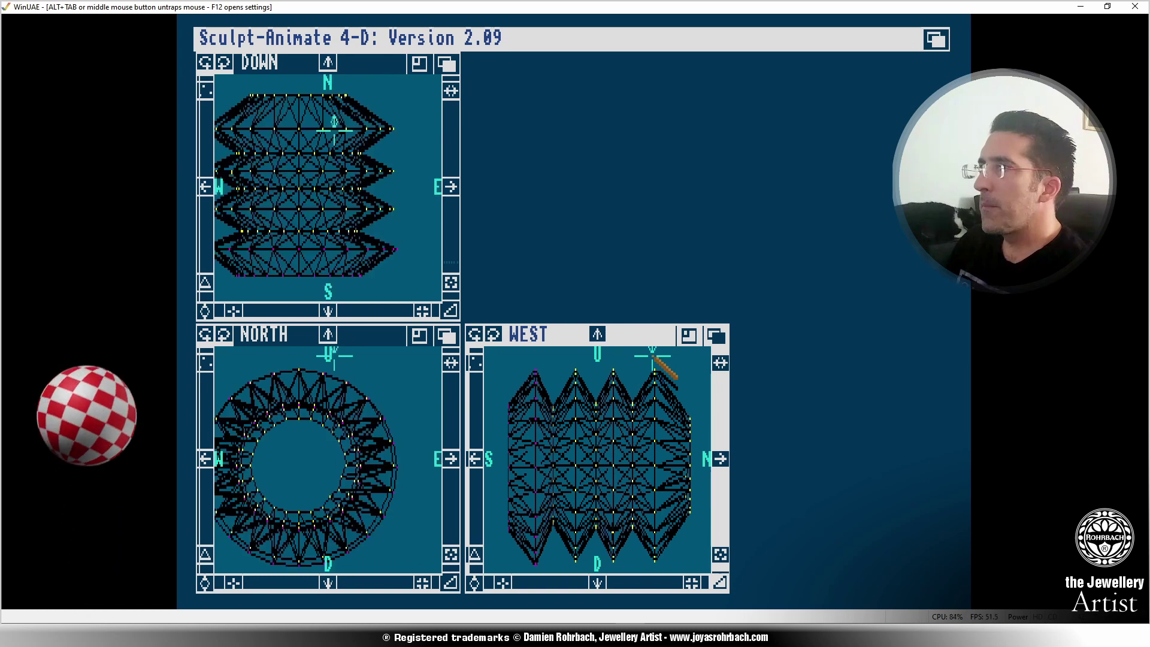
{"action": "left_click", "coordinate": [649, 358]}
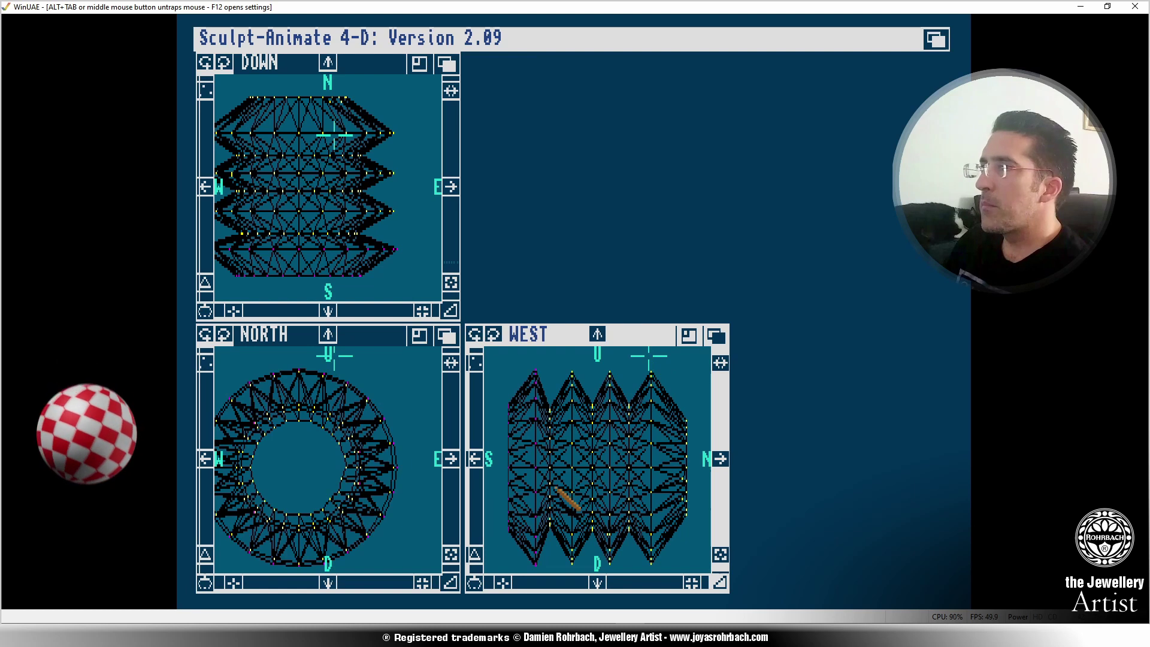
{"action": "left_click", "coordinate": [475, 362]}
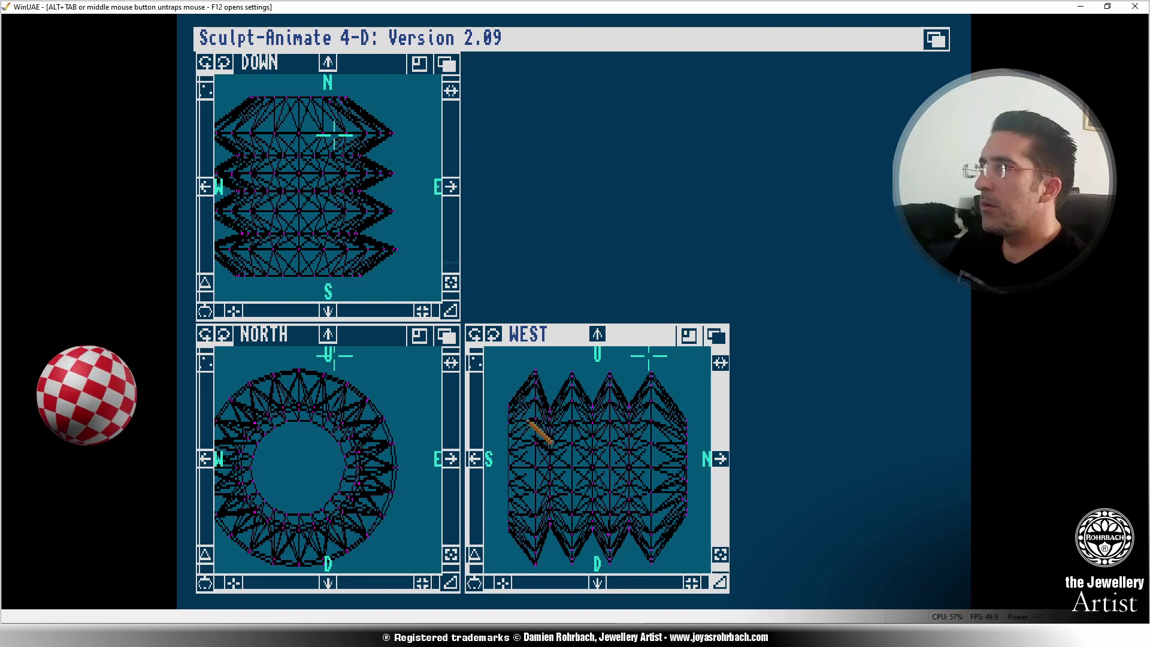
Select the southernmost crest ring and end ring of the screw base with the selection box.
{"action": "right_click_drag", "start_coordinate": [453, 103], "coordinate": [407, 63]}
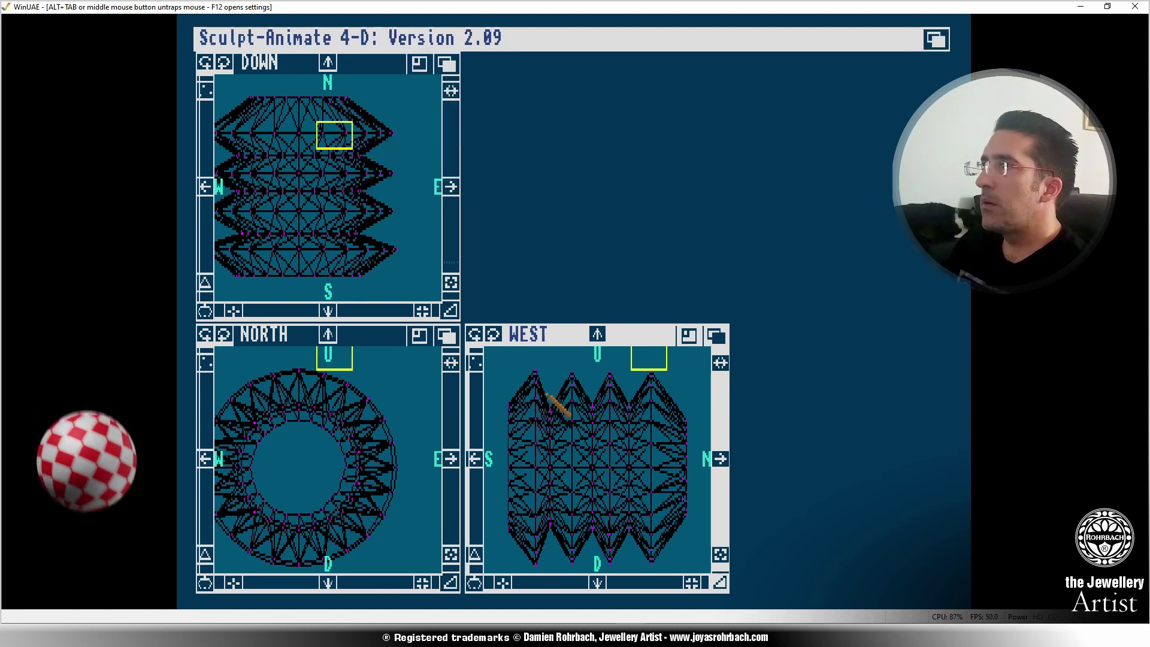
{"action": "left_click_drag", "start_coordinate": [516, 405], "coordinate": [521, 405]}
{"action": "mouse_move", "coordinate": [299, 421]}
{"action": "left_mouse_down"}
{"action": "mouse_move", "coordinate": [364, 420]}
{"action": "mouse_move", "coordinate": [367, 449]}
{"action": "mouse_move", "coordinate": [279, 441]}
{"action": "mouse_move", "coordinate": [364, 366]}
{"action": "mouse_move", "coordinate": [419, 432]}
{"action": "mouse_move", "coordinate": [407, 528]}
{"action": "left_mouse_up"}
{"action": "left_click", "coordinate": [210, 460]}
{"action": "mouse_move", "coordinate": [304, 539]}
{"action": "left_mouse_down"}
{"action": "mouse_move", "coordinate": [264, 485]}
{"action": "mouse_move", "coordinate": [341, 546]}
{"action": "mouse_move", "coordinate": [403, 541]}
{"action": "mouse_move", "coordinate": [360, 527]}
{"action": "mouse_move", "coordinate": [273, 437]}
{"action": "mouse_move", "coordinate": [263, 483]}
{"action": "mouse_move", "coordinate": [333, 376]}
{"action": "mouse_move", "coordinate": [452, 469]}
{"action": "mouse_move", "coordinate": [388, 448]}
{"action": "mouse_move", "coordinate": [397, 465]}
{"action": "mouse_move", "coordinate": [326, 549]}
{"action": "mouse_move", "coordinate": [222, 514]}
{"action": "mouse_move", "coordinate": [227, 419]}
{"action": "mouse_move", "coordinate": [313, 397]}
{"action": "mouse_move", "coordinate": [352, 414]}
{"action": "mouse_move", "coordinate": [354, 428]}
{"action": "left_mouse_up"}
Deselect the southern end ring with the deselection box, leaving only the southernmost crest ring selected.
{"action": "mouse_move", "coordinate": [395, 90]}
{"action": "right_mouse_down"}
{"action": "mouse_move", "coordinate": [368, 51]}
{"action": "mouse_move", "coordinate": [377, 80]}
{"action": "right_mouse_up"}
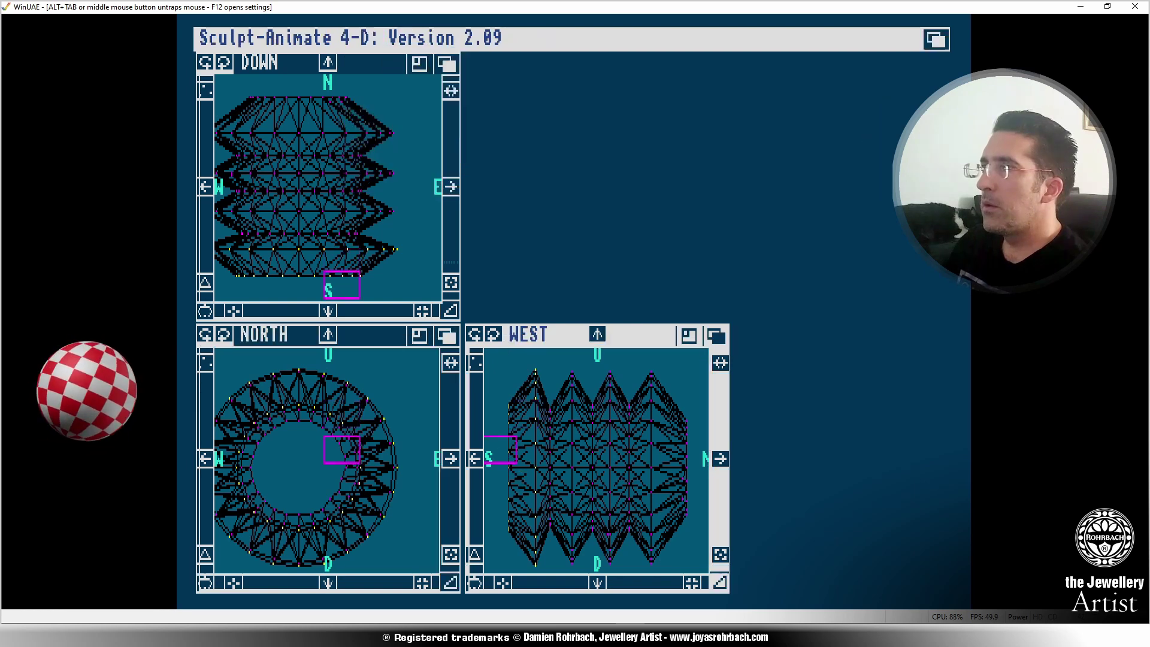
{"action": "left_click_drag", "start_coordinate": [372, 467], "coordinate": [264, 420]}
{"action": "left_click_drag", "start_coordinate": [243, 492], "coordinate": [288, 518]}
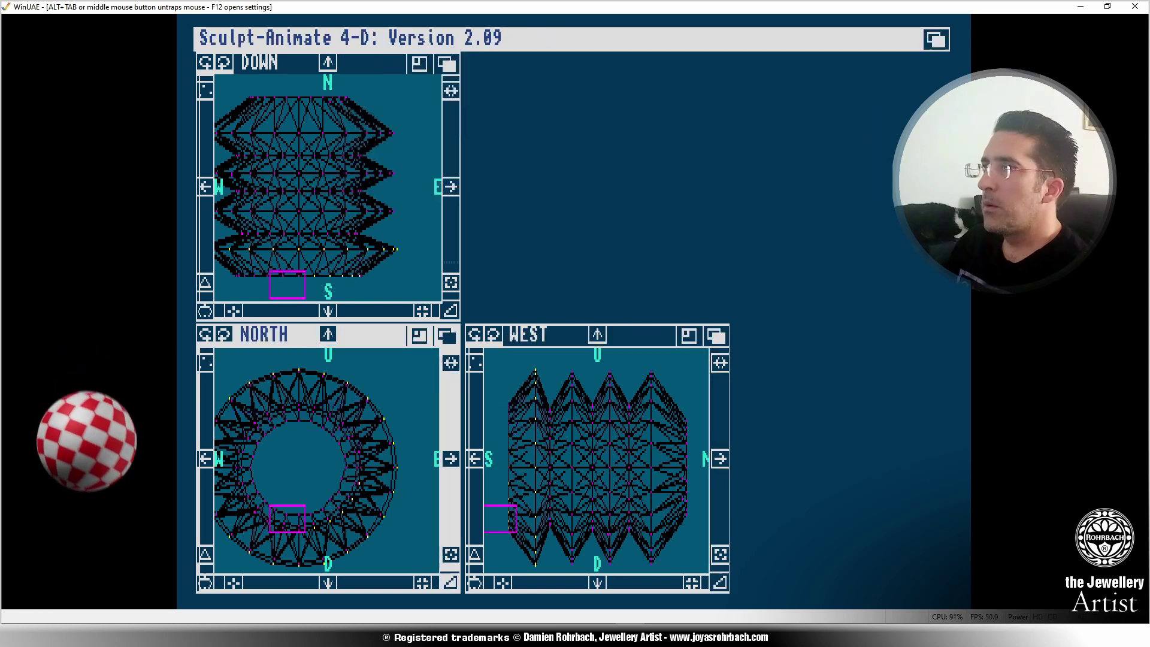
{"action": "left_click_drag", "start_coordinate": [354, 487], "coordinate": [354, 484]}
{"action": "key", "text": "Escape"}
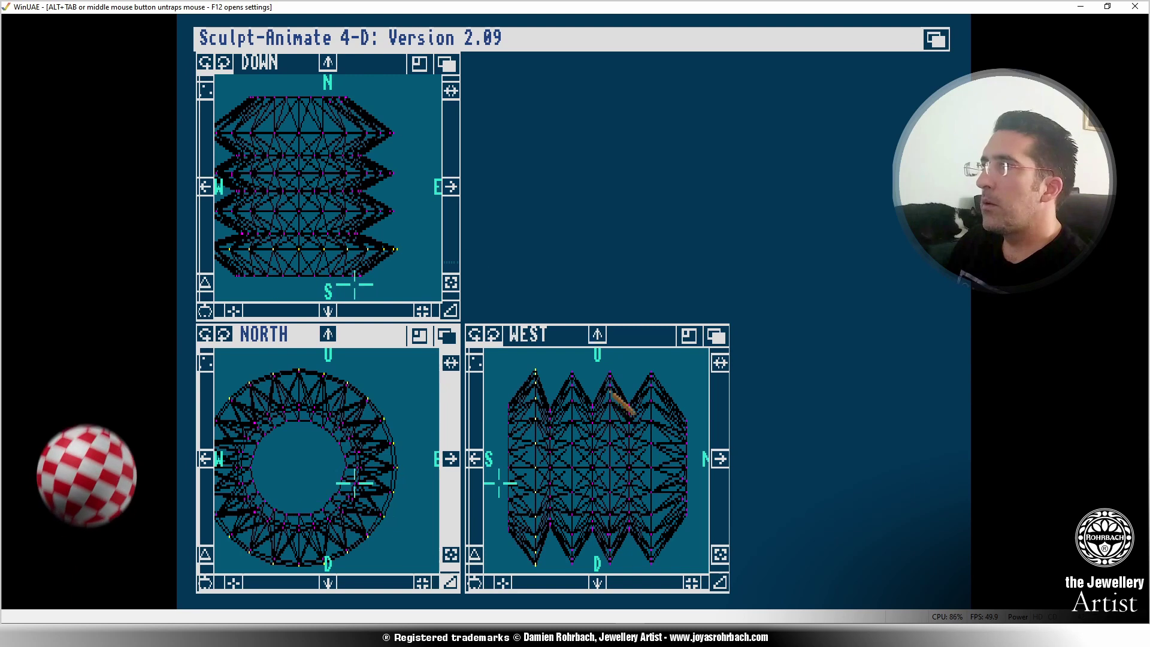
Move the southernmost crest ring slightly south in the West view to even out the thread, and deselect it.
{"action": "left_click", "coordinate": [684, 372]}
{"action": "left_click", "coordinate": [475, 579]}
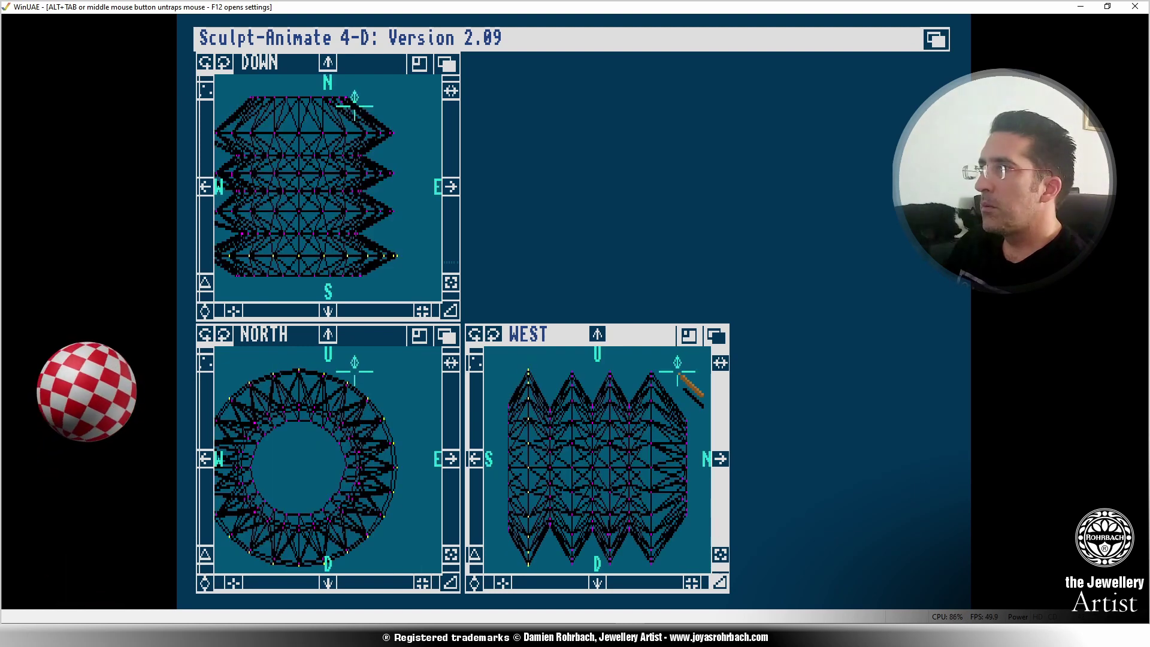
{"action": "right_click", "coordinate": [679, 374]}
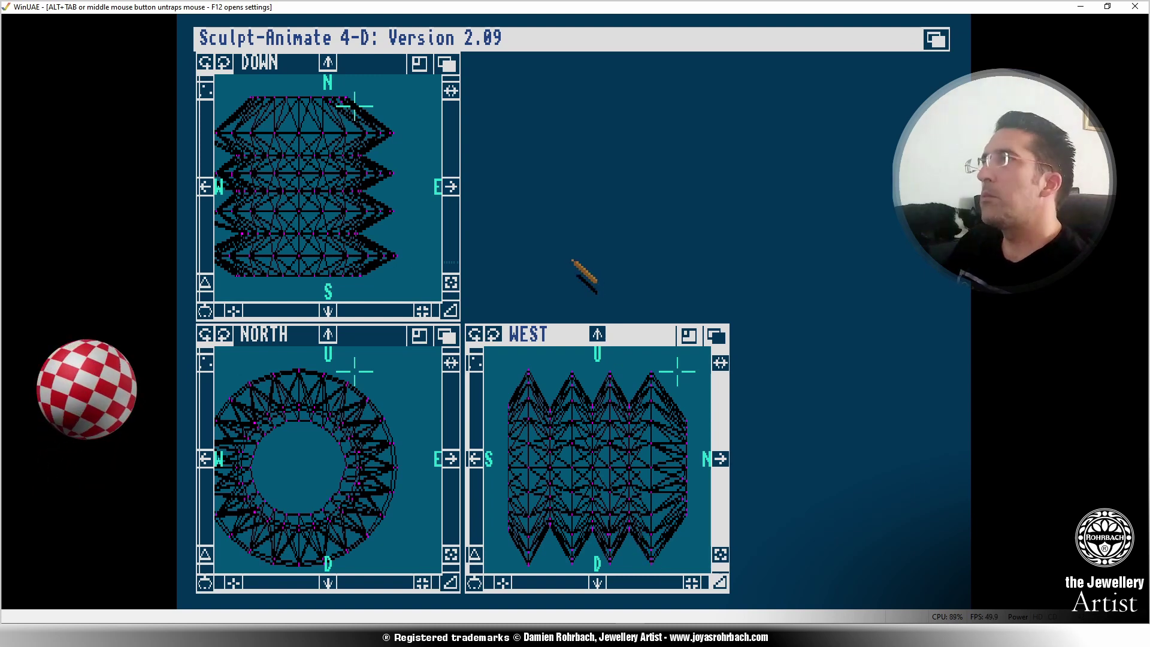
Select the stray vertex on the east side of the northern end ring and move it into line with the ring.
{"action": "left_click", "coordinate": [682, 479]}
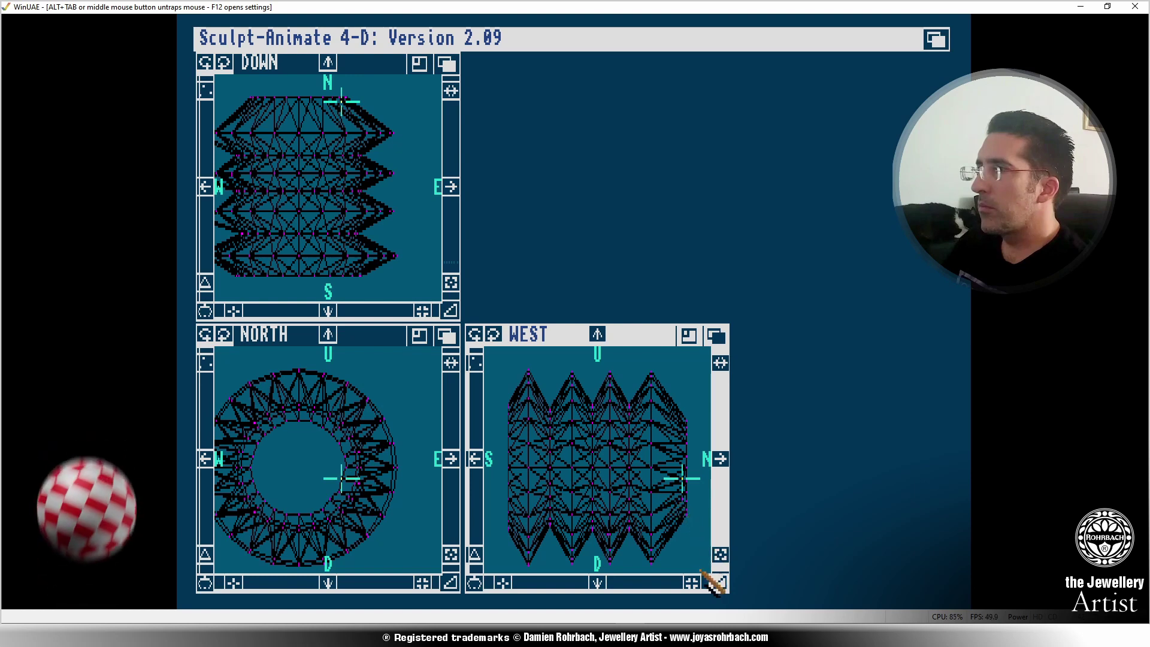
{"action": "left_click", "coordinate": [693, 582]}
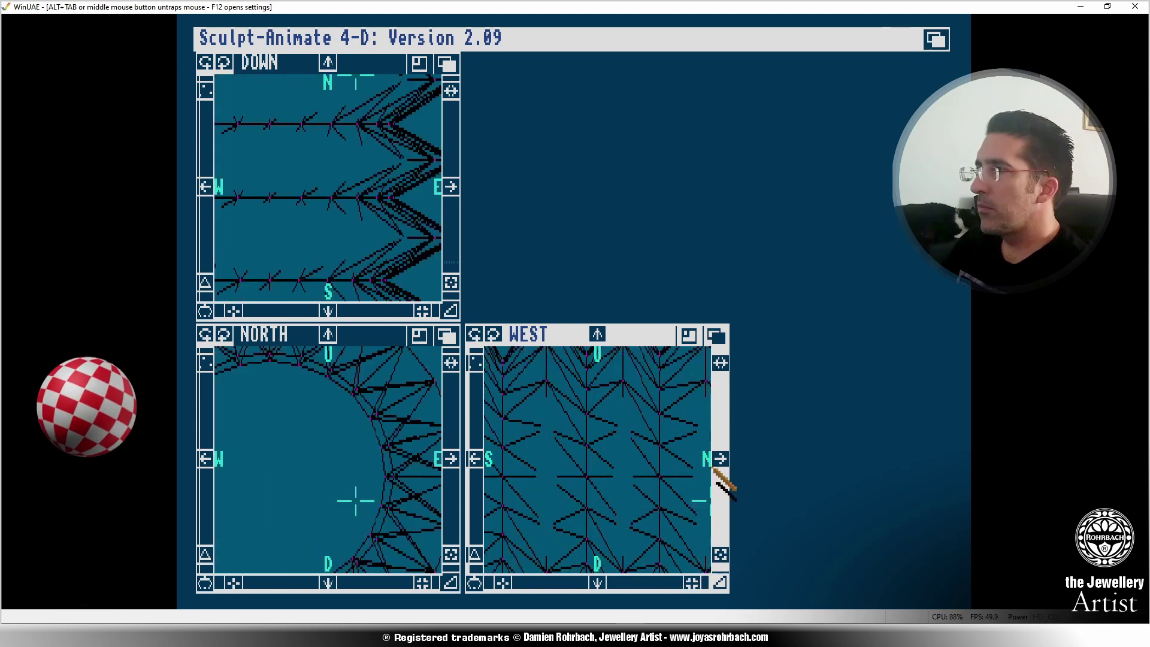
{"action": "left_click", "coordinate": [721, 458]}
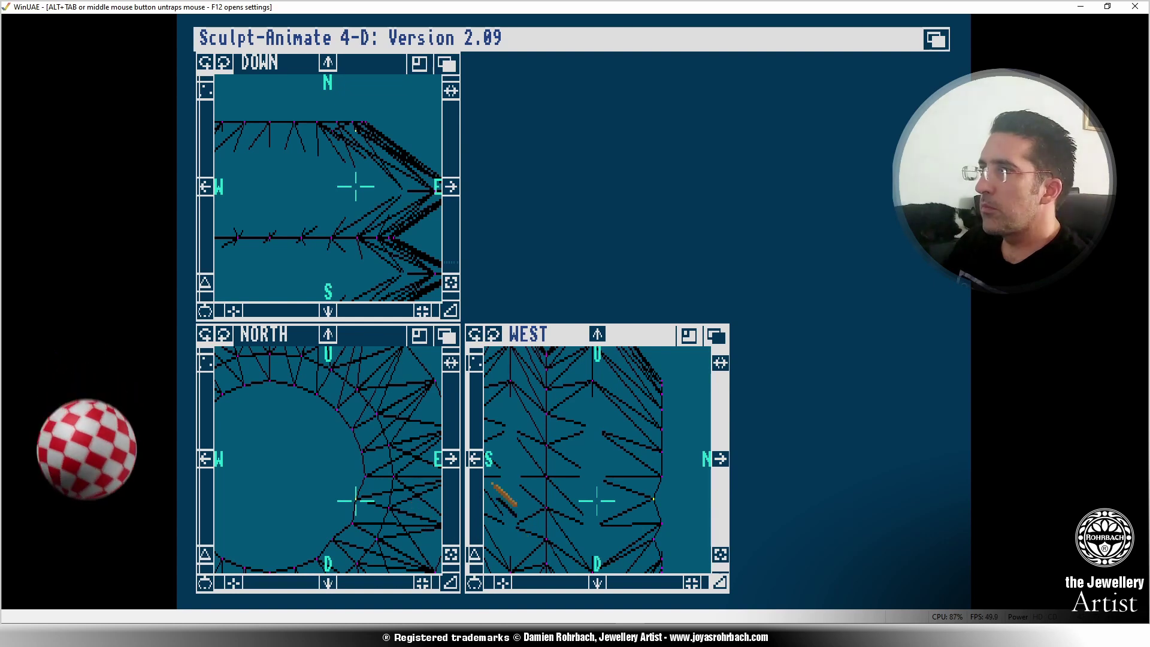
{"action": "left_click", "coordinate": [451, 459]}
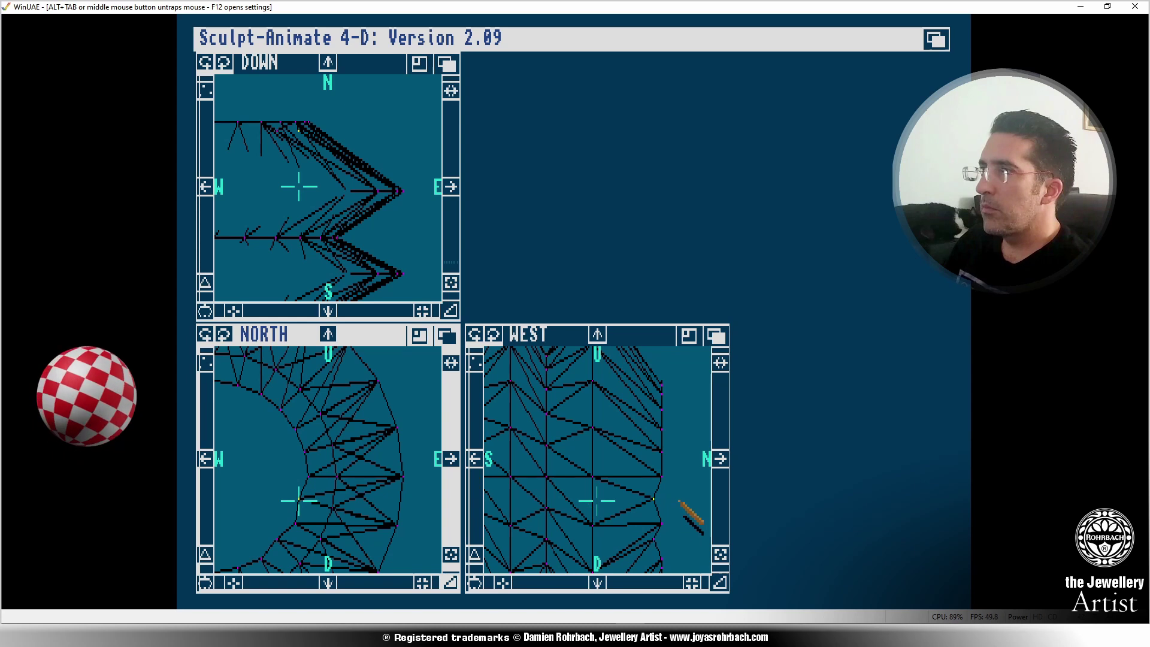
{"action": "left_click", "coordinate": [721, 555]}
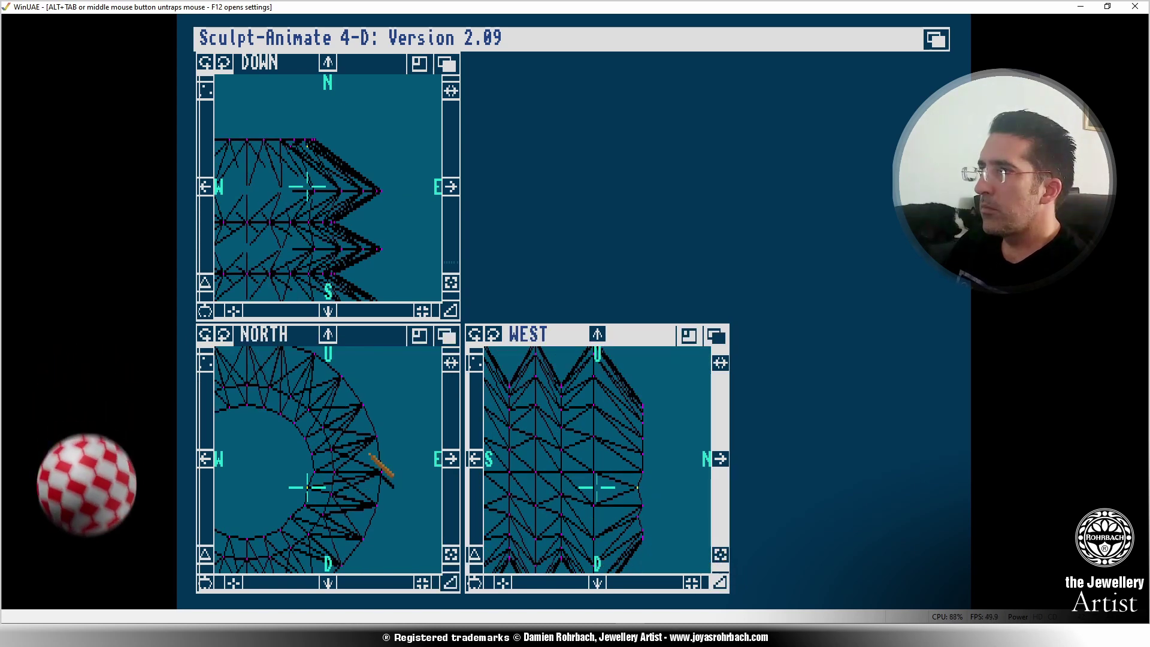
{"action": "left_click", "coordinate": [657, 373]}
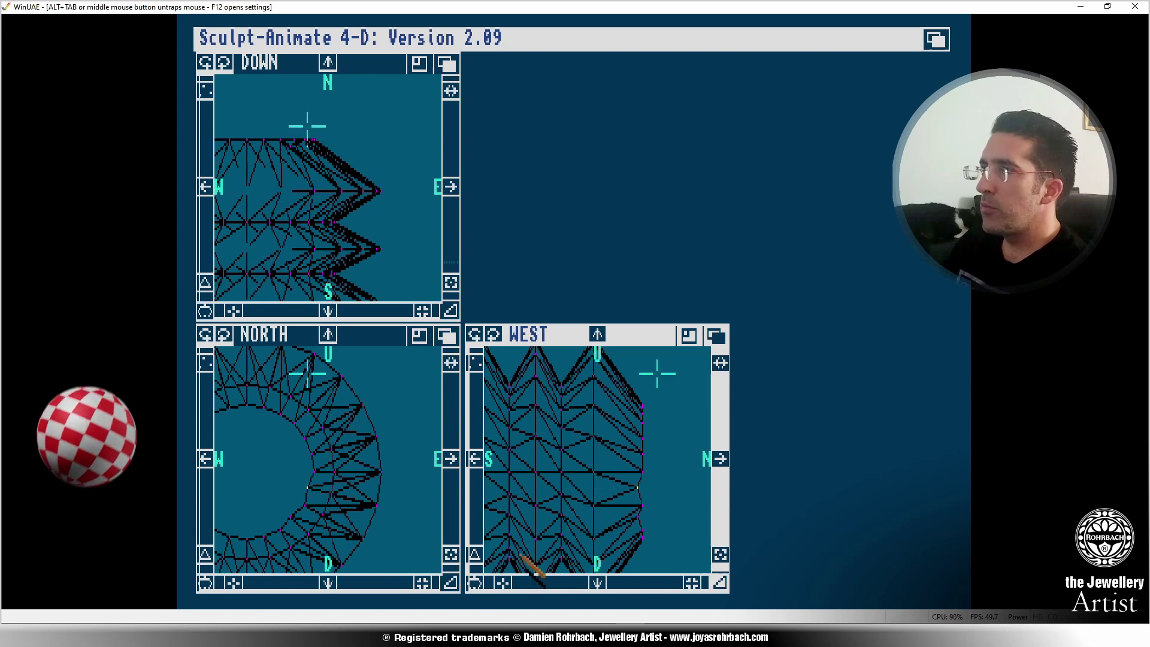
{"action": "left_click", "coordinate": [474, 581]}
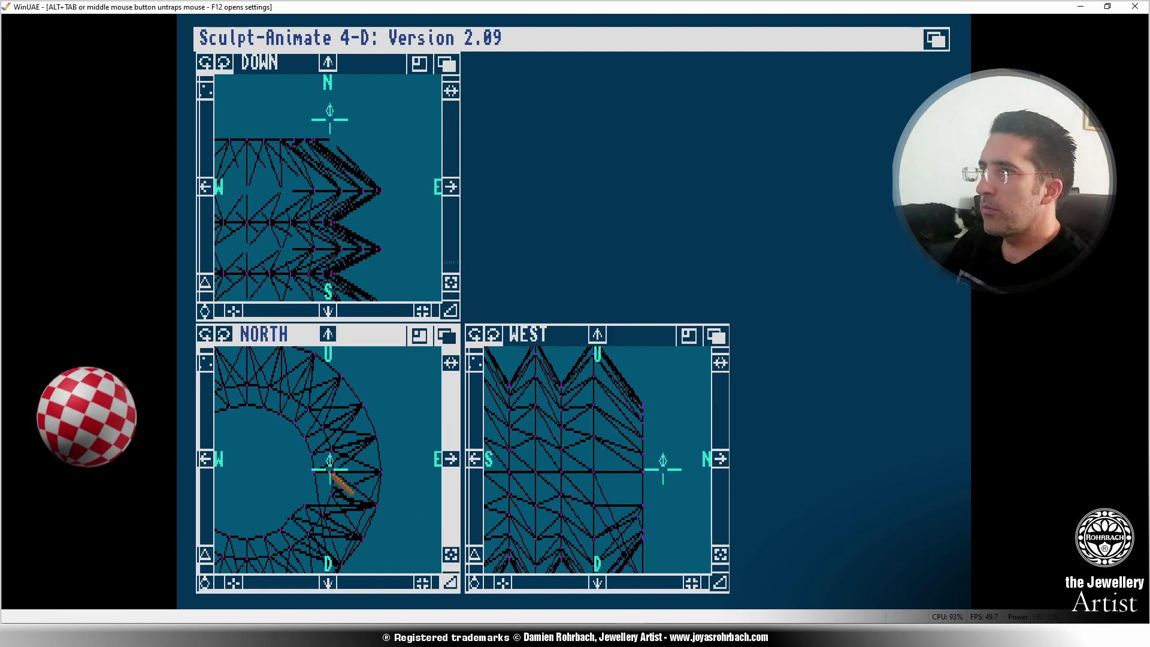
{"action": "left_click_drag", "start_coordinate": [340, 402], "coordinate": [313, 380]}
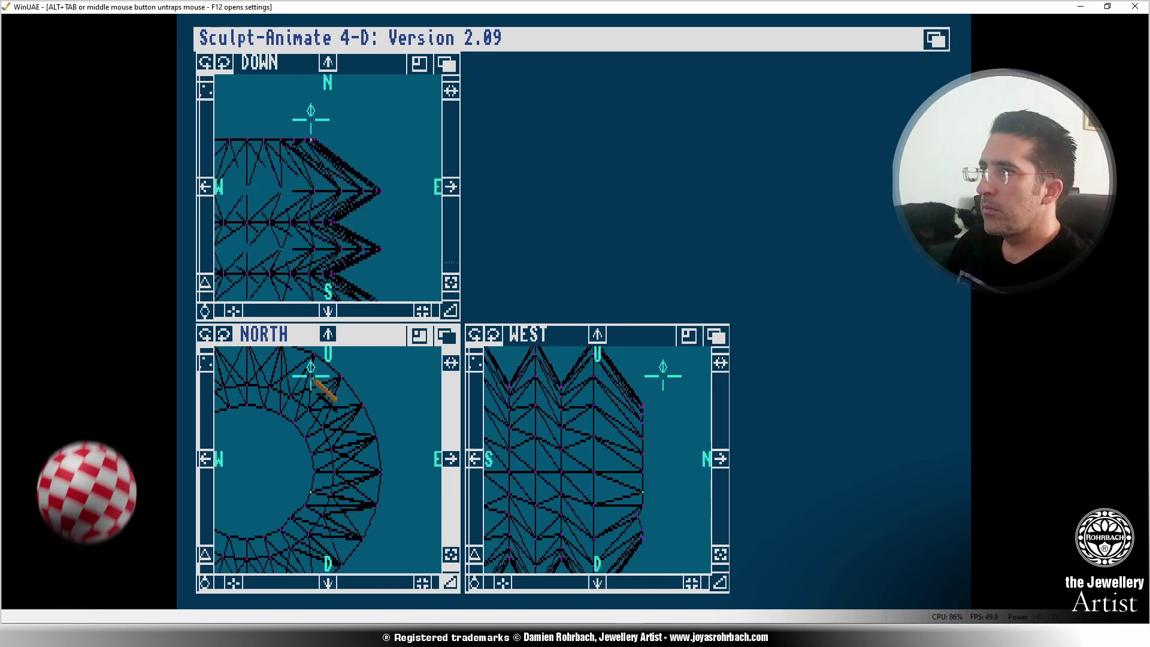
{"action": "left_click", "coordinate": [641, 492]}
Select the next stray vertex lower on the northern end ring and align it with the ring using the North and West views.
{"action": "left_click", "coordinate": [638, 519]}
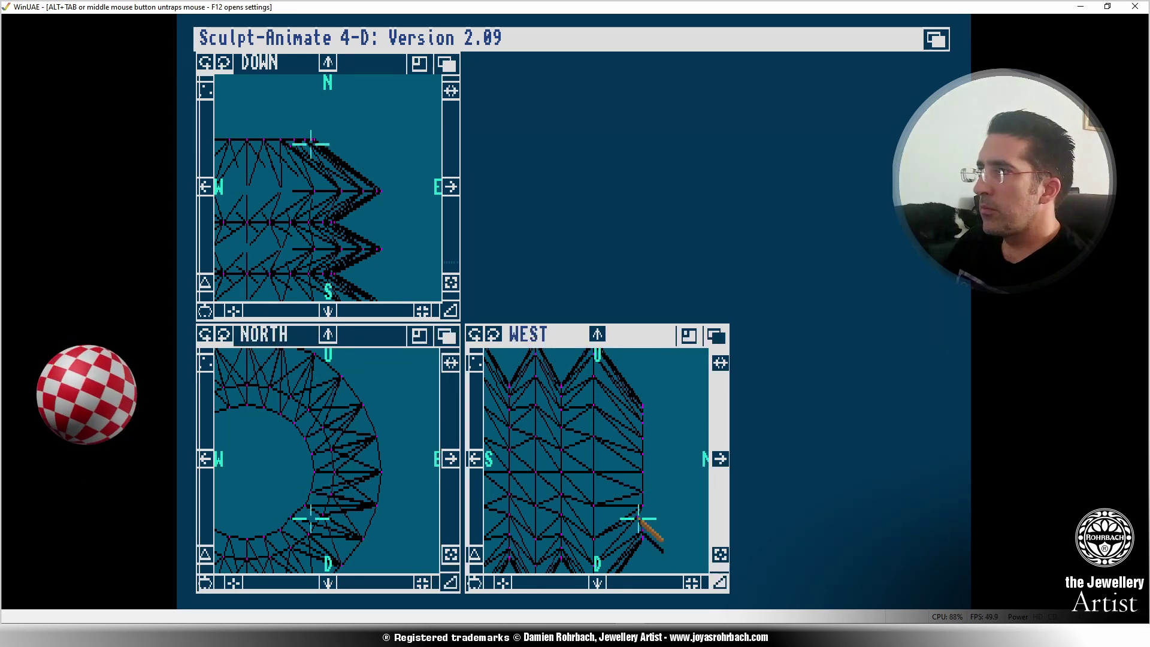
{"action": "left_click", "coordinate": [254, 445]}
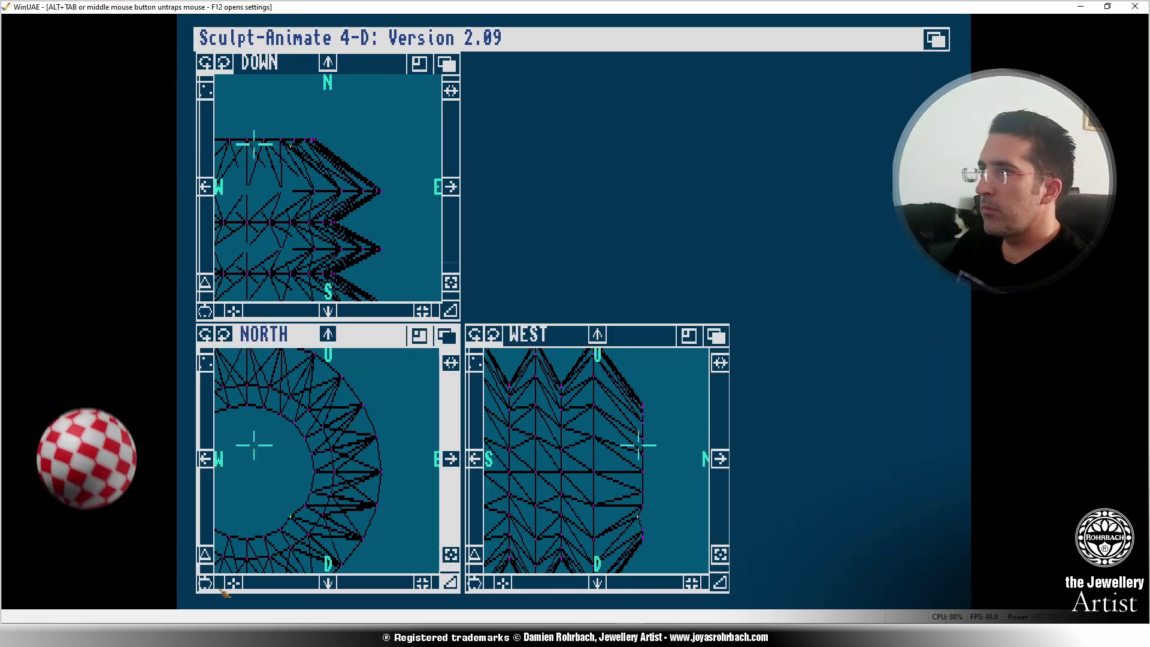
{"action": "left_click", "coordinate": [261, 446]}
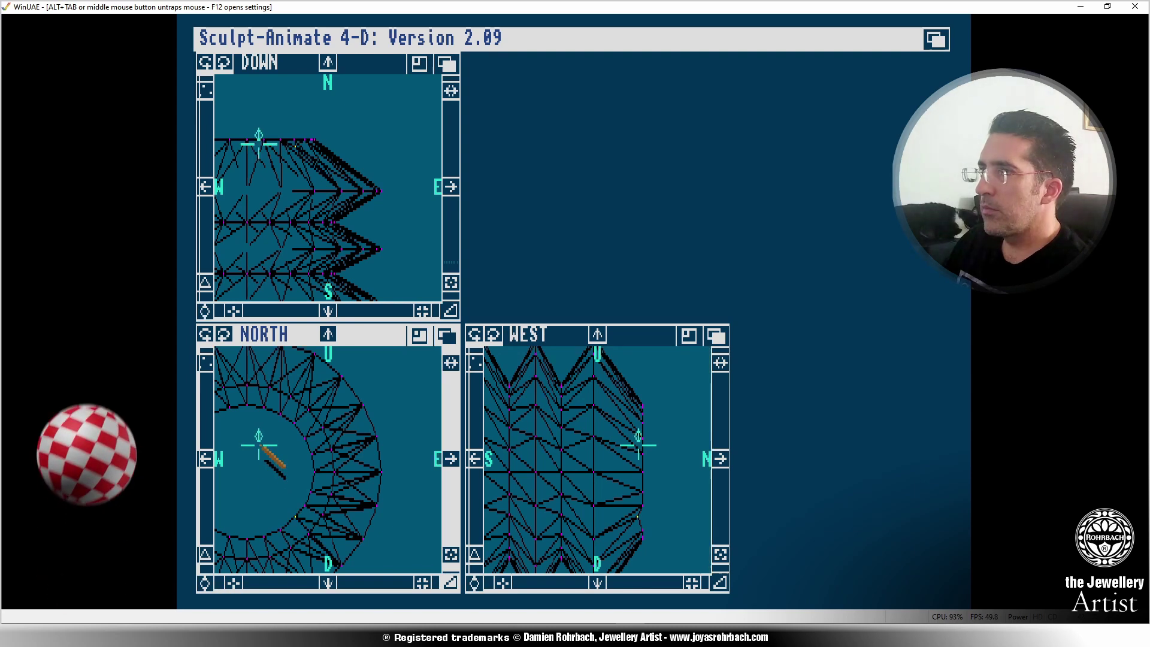
{"action": "left_click", "coordinate": [262, 447]}
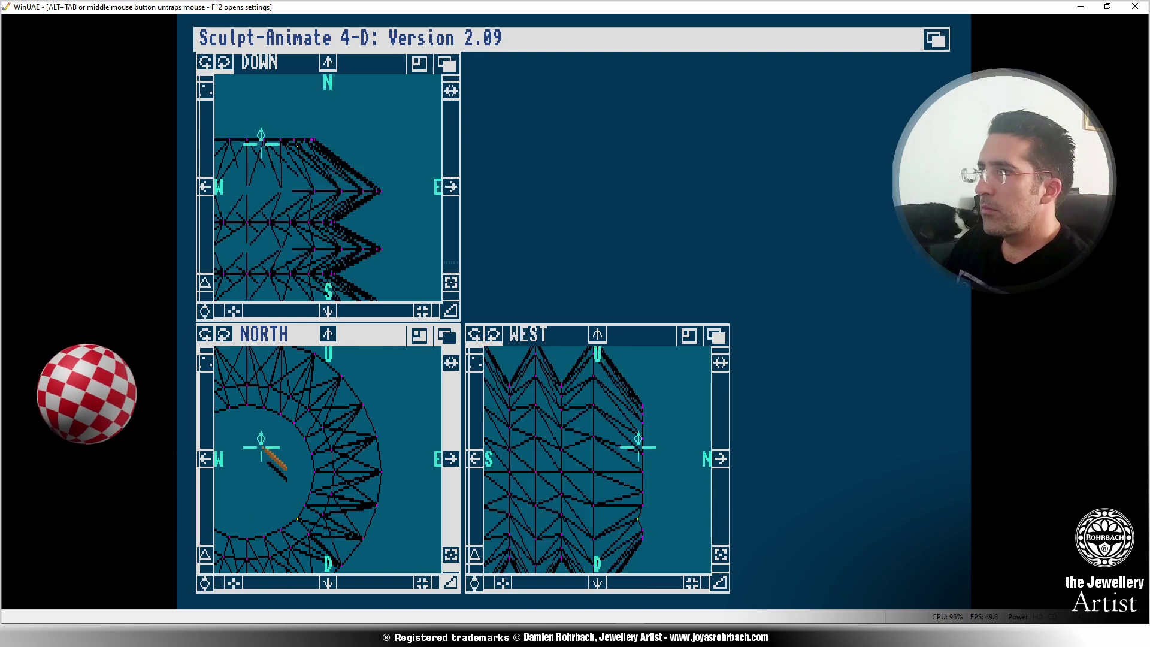
{"action": "left_click", "coordinate": [641, 455]}
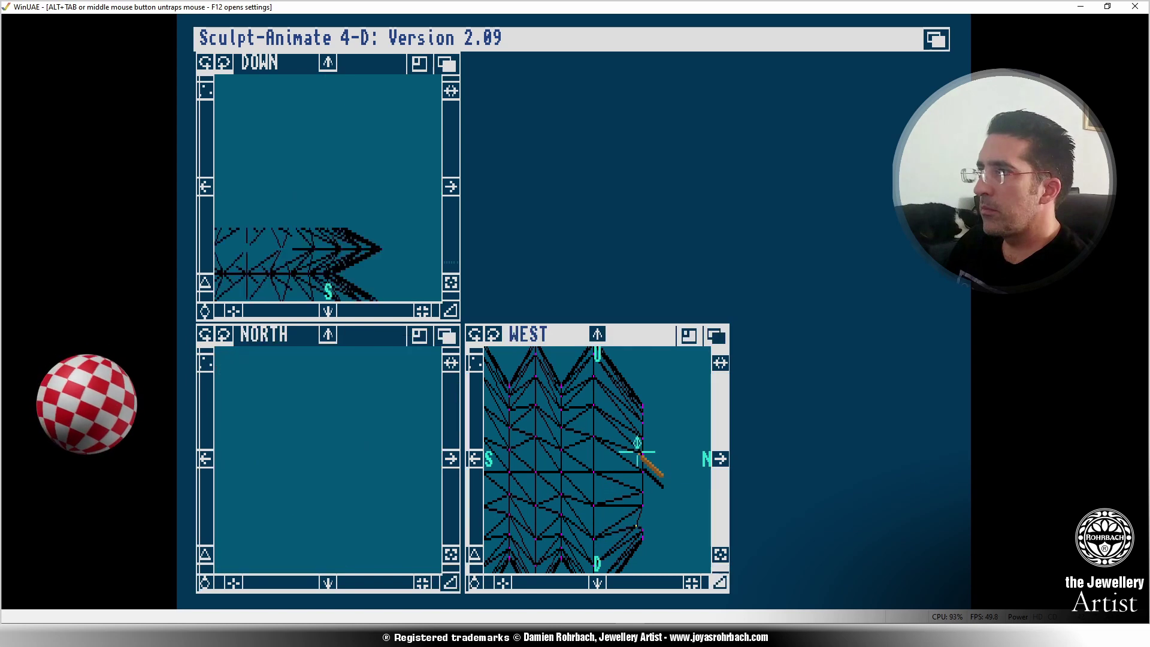
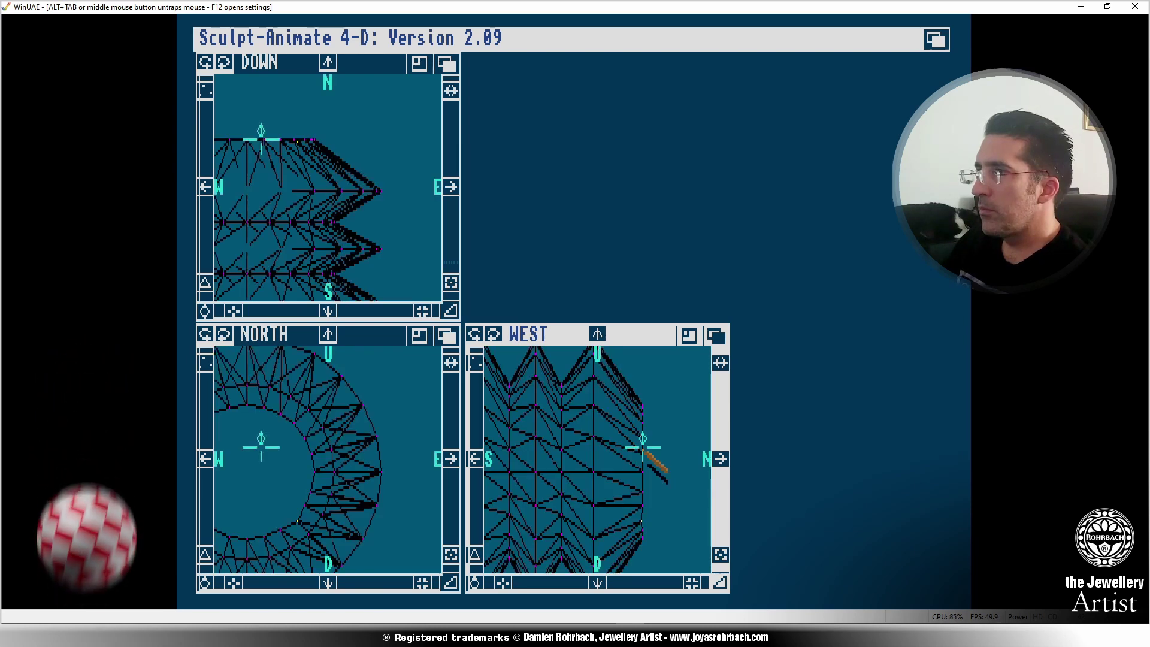
{"action": "right_click", "coordinate": [262, 449]}
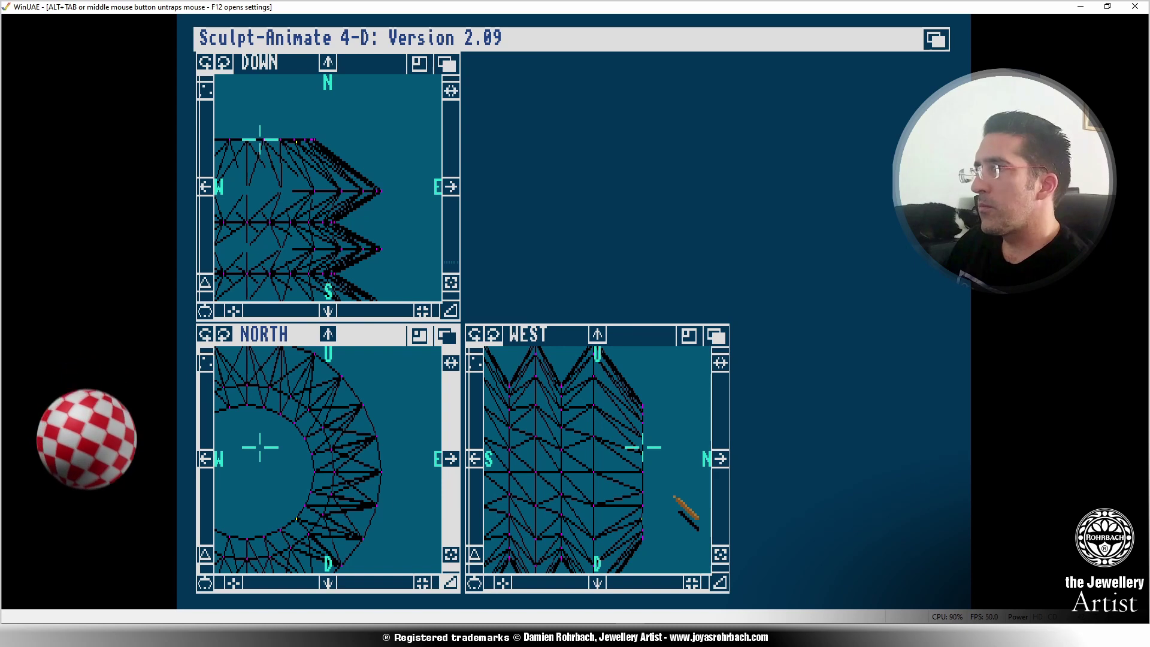
Select the next stray vertex low on the east side of the northern end ring and nudge it toward the ring's line.
{"action": "left_click", "coordinate": [672, 494]}
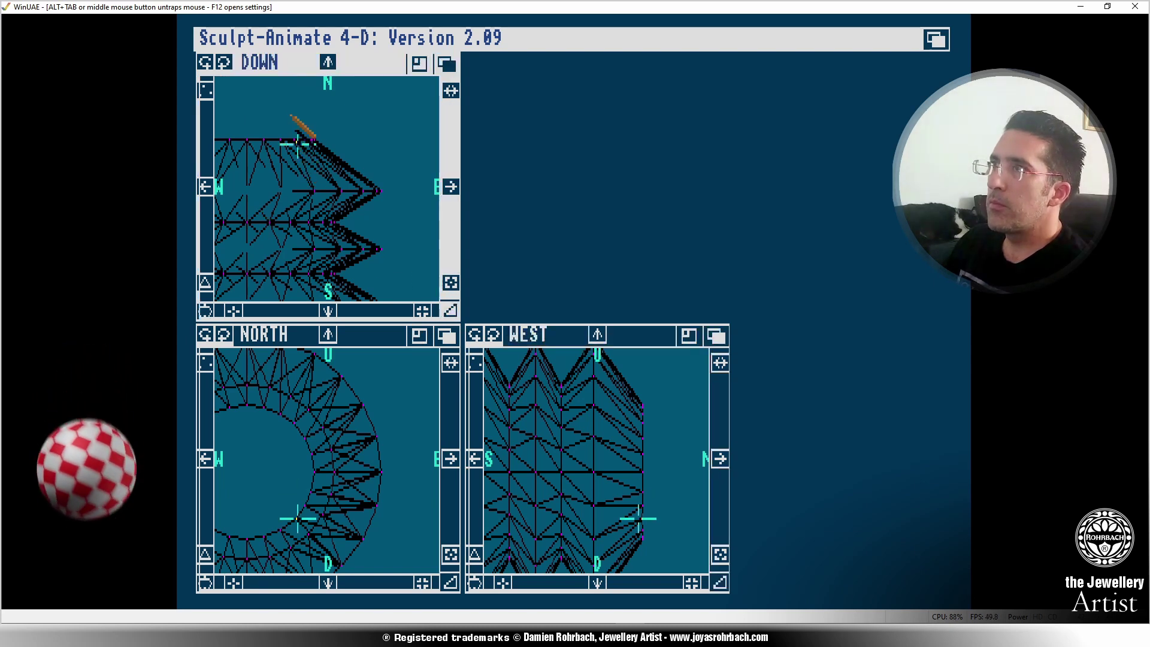
{"action": "left_click", "coordinate": [288, 110]}
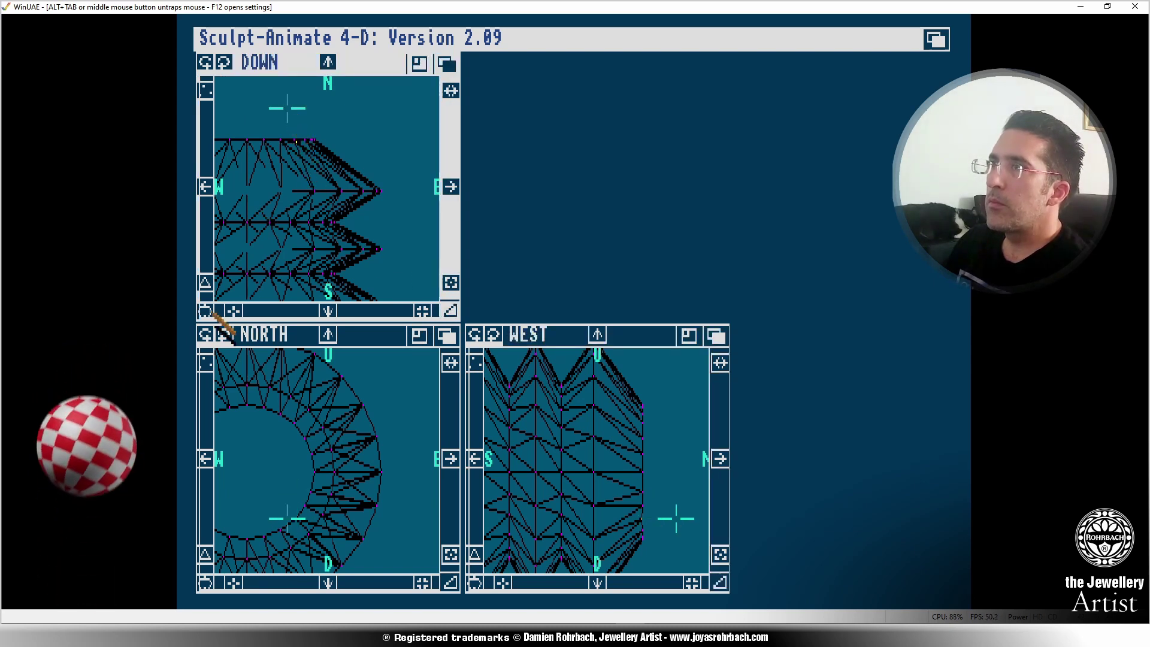
{"action": "left_click", "coordinate": [208, 311]}
{"action": "left_click", "coordinate": [285, 104]}
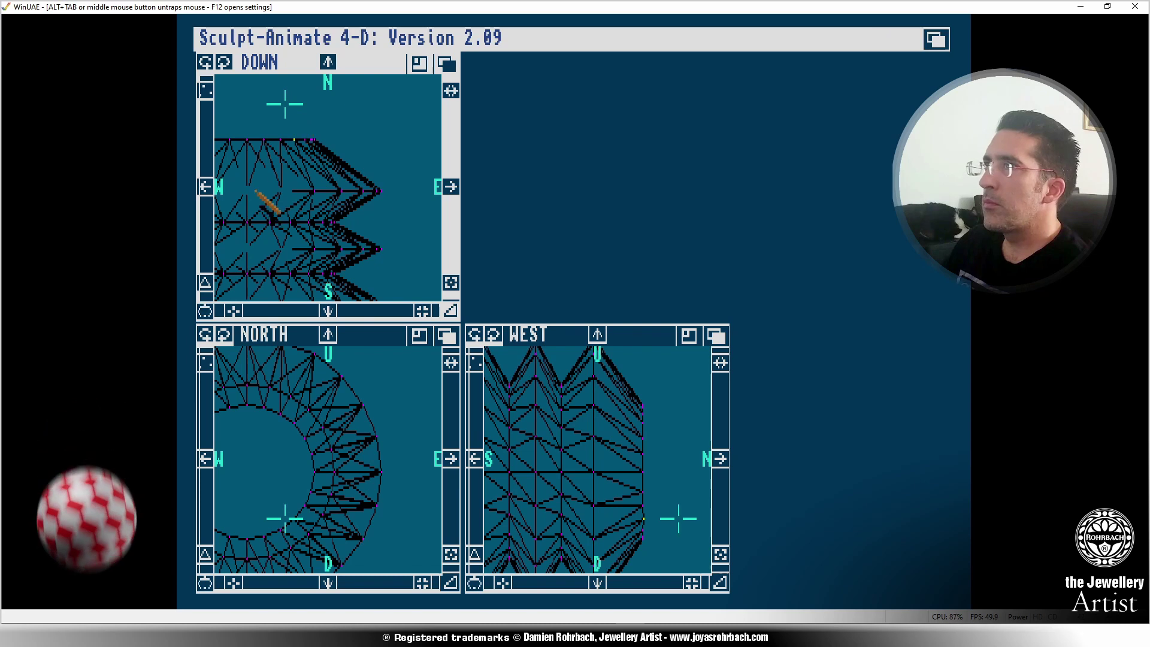
{"action": "left_click", "coordinate": [205, 188]}
{"action": "left_click", "coordinate": [328, 103]}
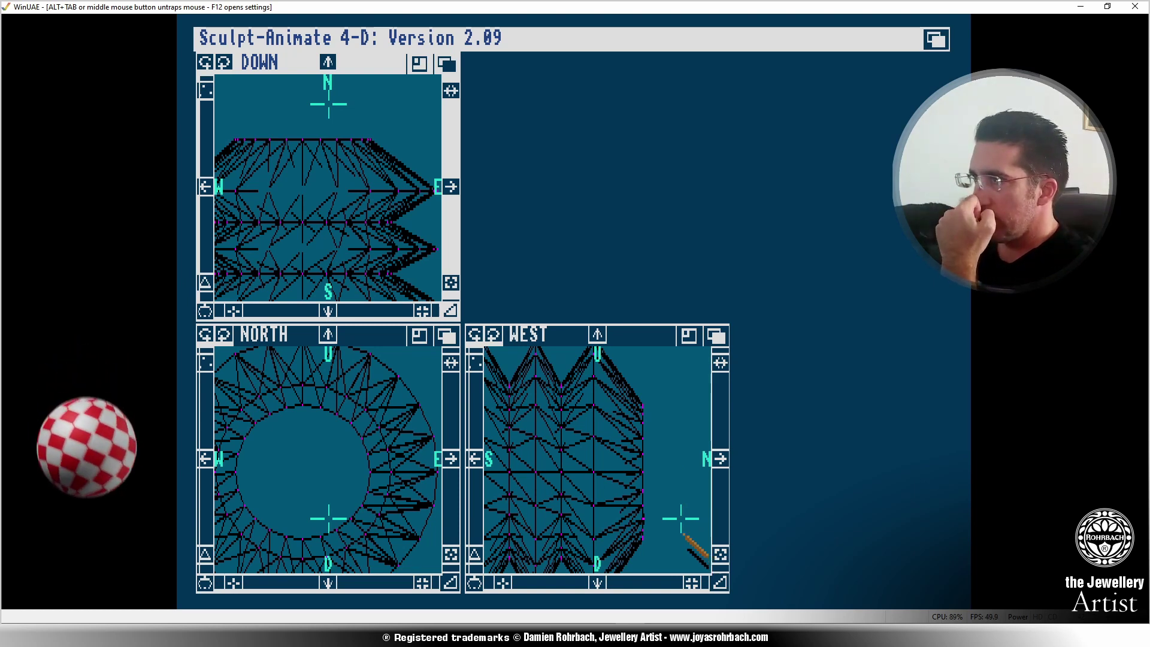
Fine-adjust the selected vertex in the West view until it lies exactly in line with the northern end ring.
{"action": "left_click", "coordinate": [648, 523]}
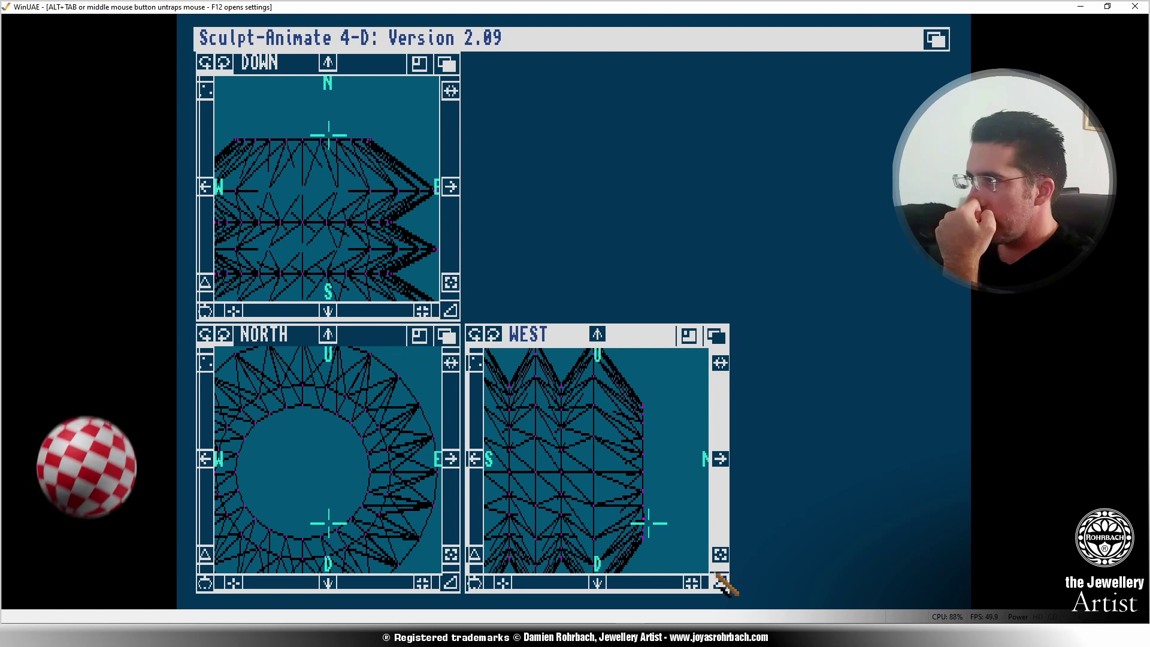
{"action": "left_click", "coordinate": [693, 581]}
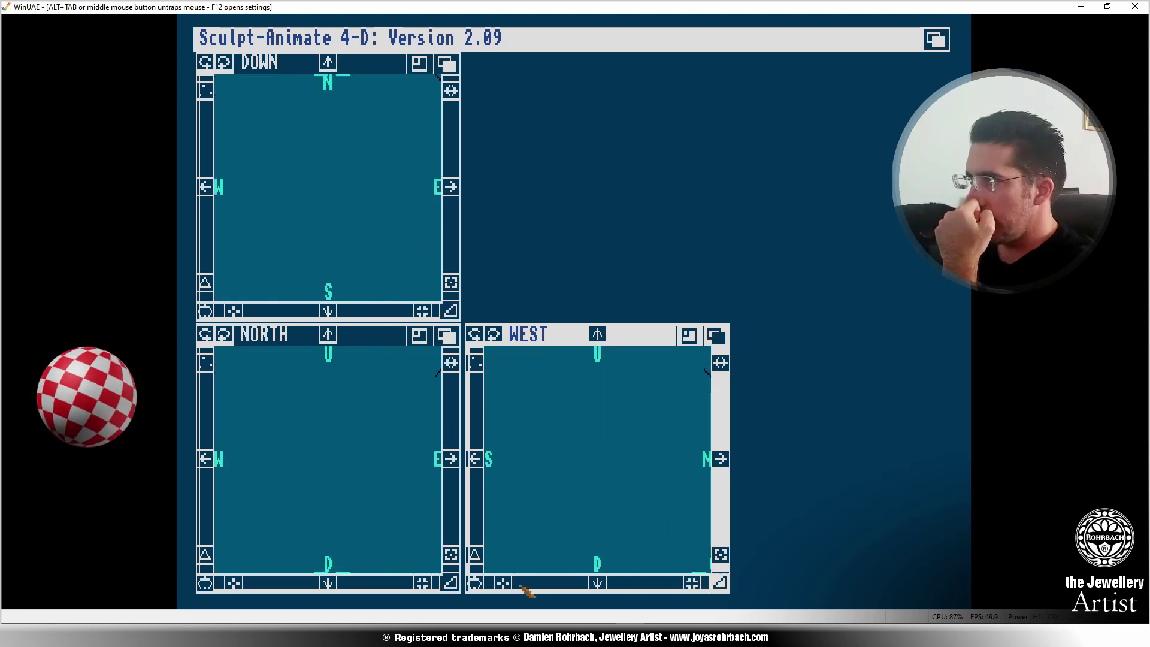
{"action": "left_click", "coordinate": [500, 582]}
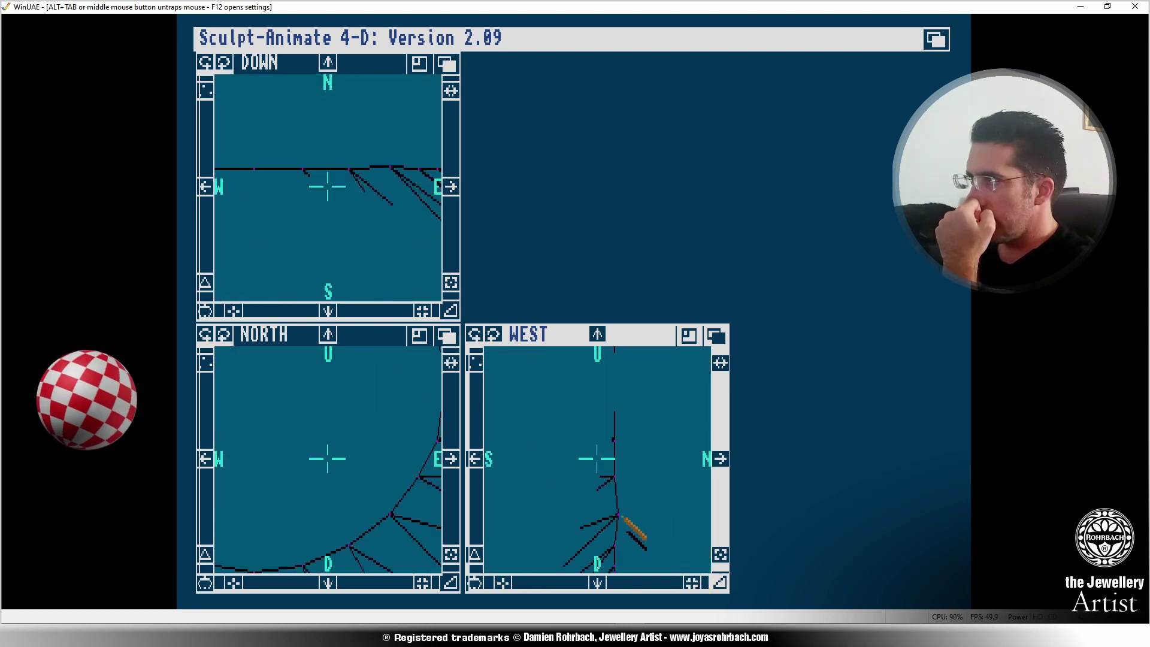
{"action": "left_click_drag", "start_coordinate": [622, 520], "coordinate": [647, 457]}
{"action": "left_click", "coordinate": [479, 582]}
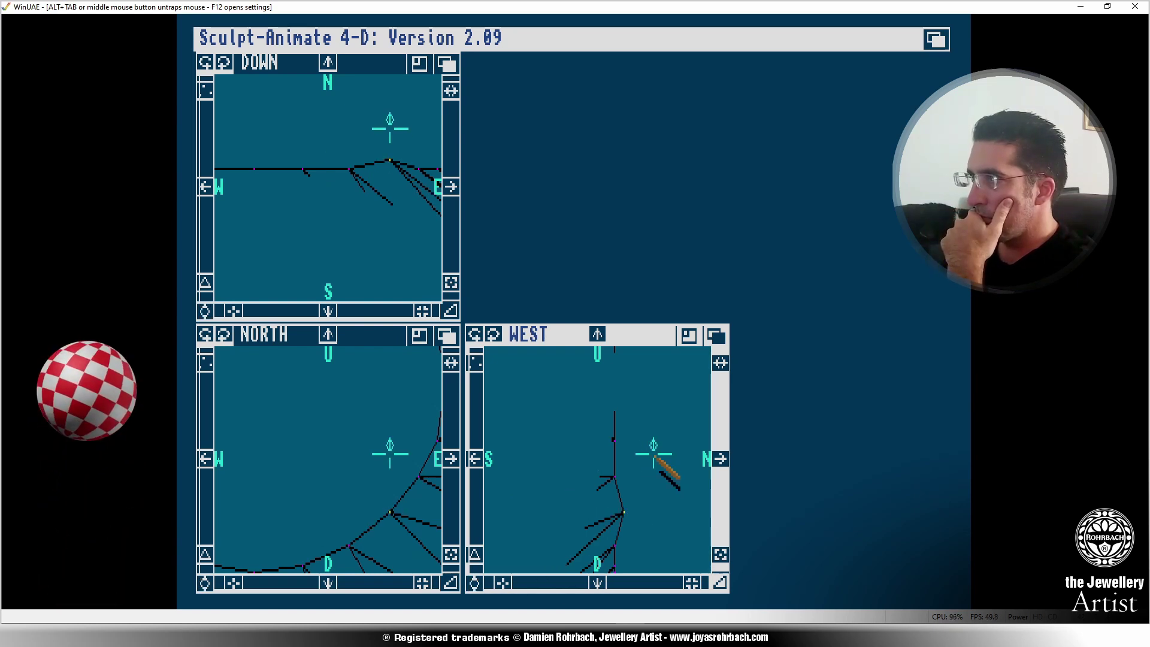
{"action": "left_click", "coordinate": [645, 455]}
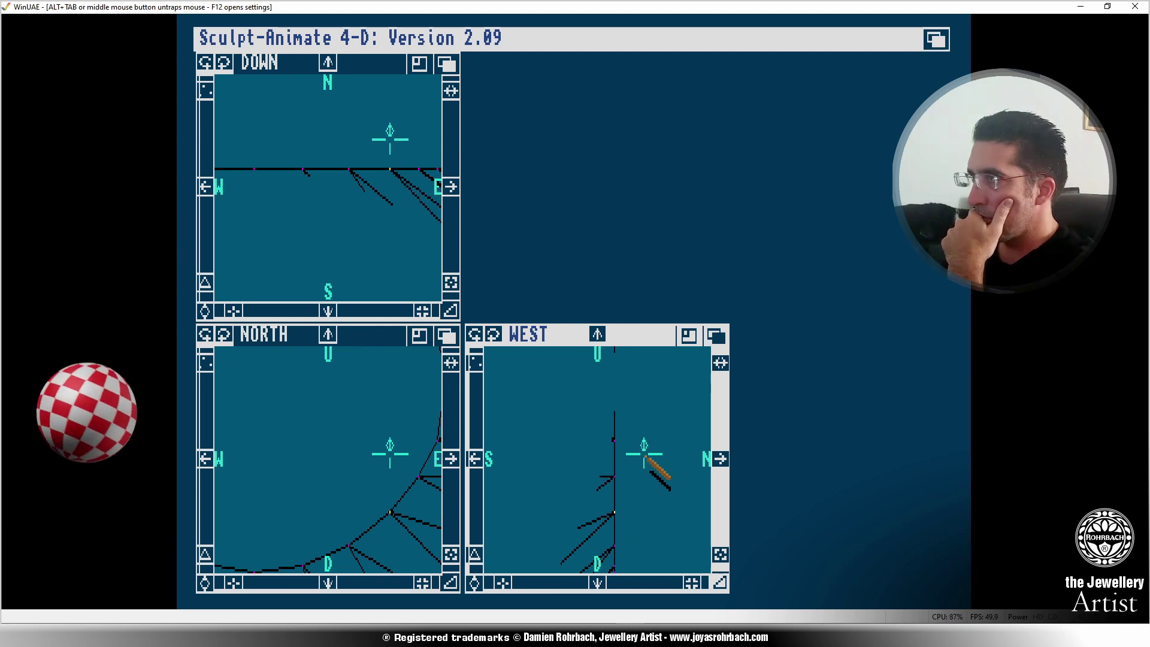
{"action": "left_click", "coordinate": [721, 555]}
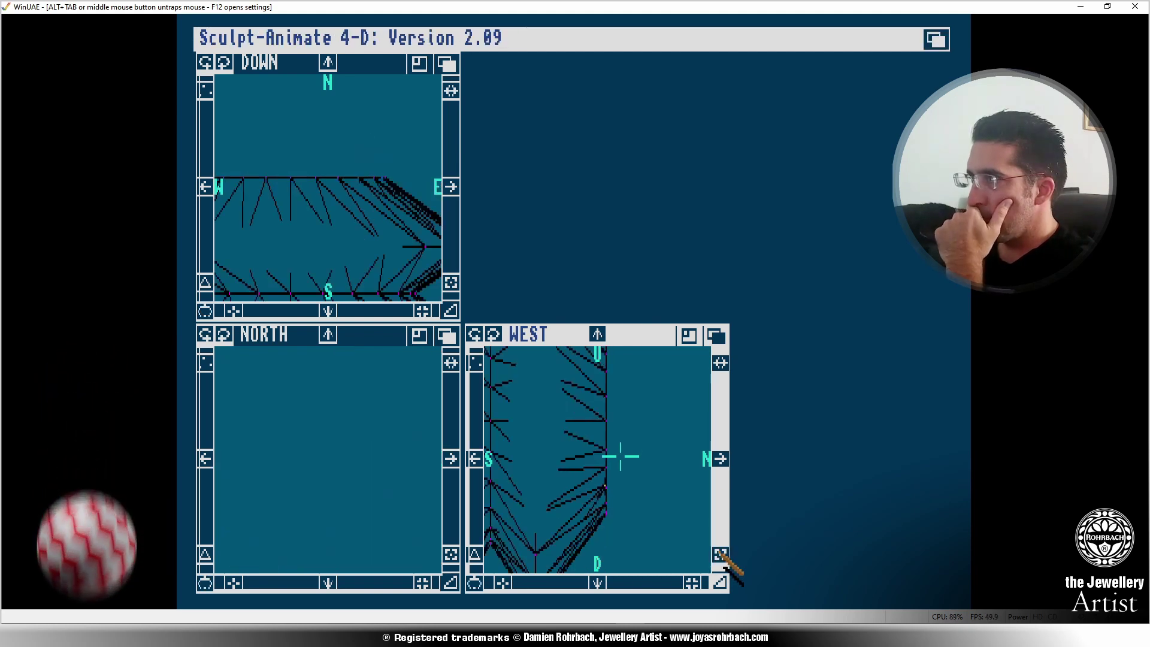
Select all vertices of the northern end ring by sweeping the selection box around it in the North view.
{"action": "left_click", "coordinate": [597, 333]}
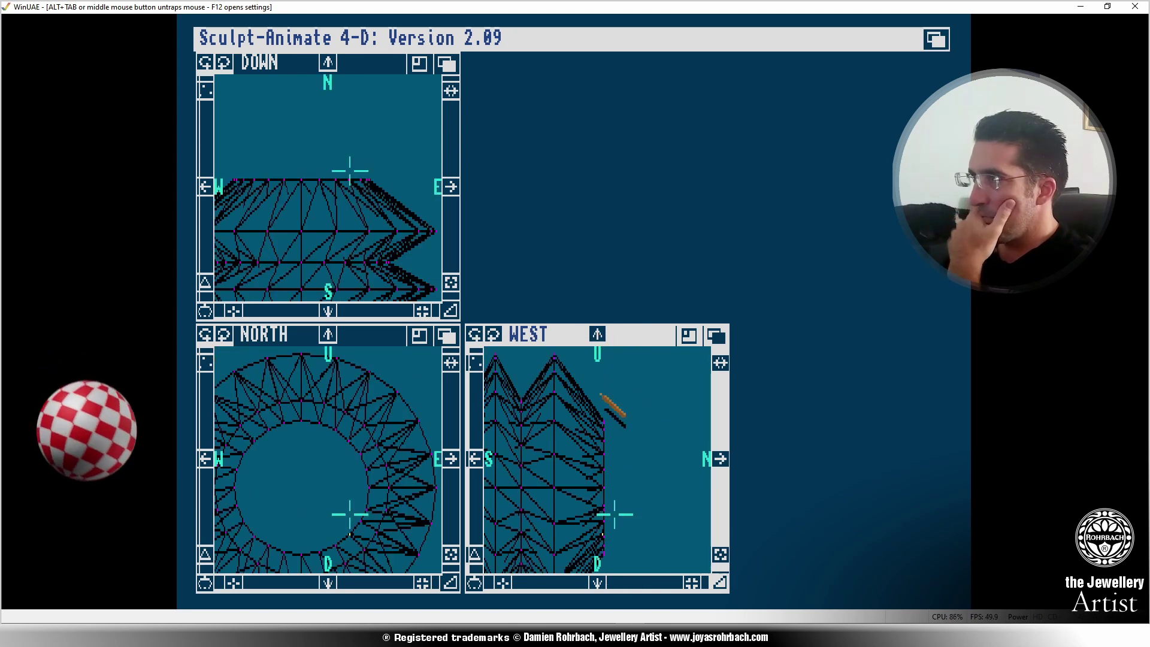
{"action": "right_click_drag", "start_coordinate": [415, 54], "coordinate": [366, 60]}
{"action": "left_click", "coordinate": [600, 541]}
{"action": "left_click", "coordinate": [605, 545]}
{"action": "left_click", "coordinate": [604, 543]}
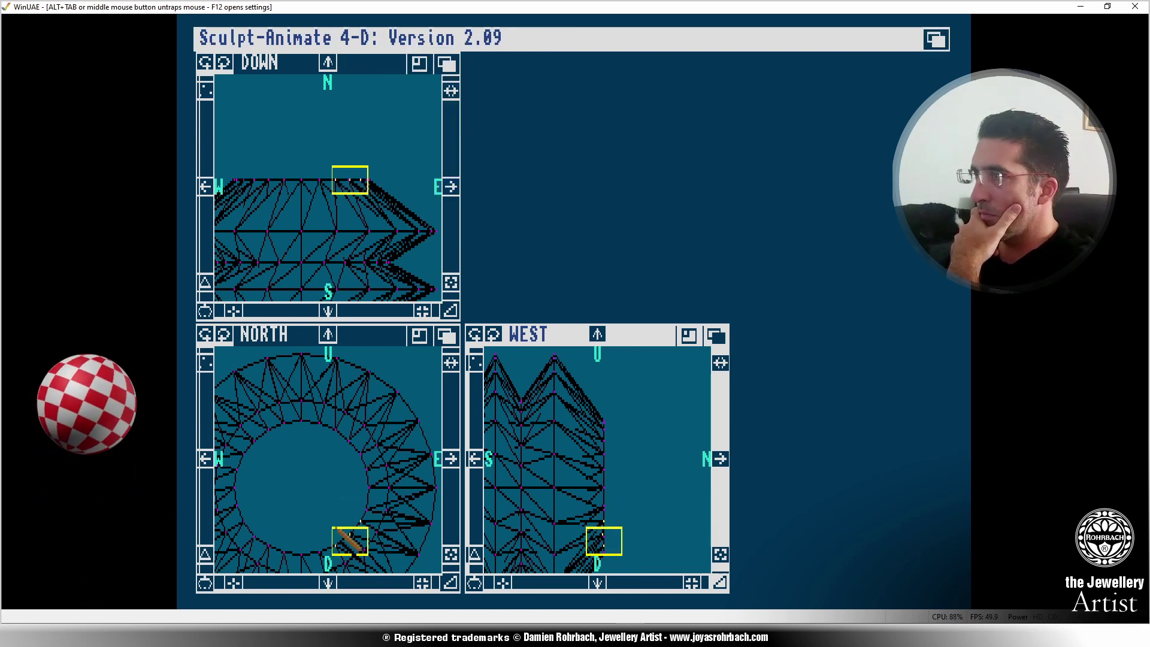
{"action": "left_click", "coordinate": [326, 534]}
{"action": "mouse_move", "coordinate": [327, 534]}
{"action": "left_mouse_down"}
{"action": "mouse_move", "coordinate": [280, 550]}
{"action": "mouse_move", "coordinate": [246, 484]}
{"action": "mouse_move", "coordinate": [277, 422]}
{"action": "mouse_move", "coordinate": [314, 437]}
{"action": "mouse_move", "coordinate": [359, 493]}
{"action": "mouse_move", "coordinate": [357, 512]}
{"action": "left_mouse_up"}
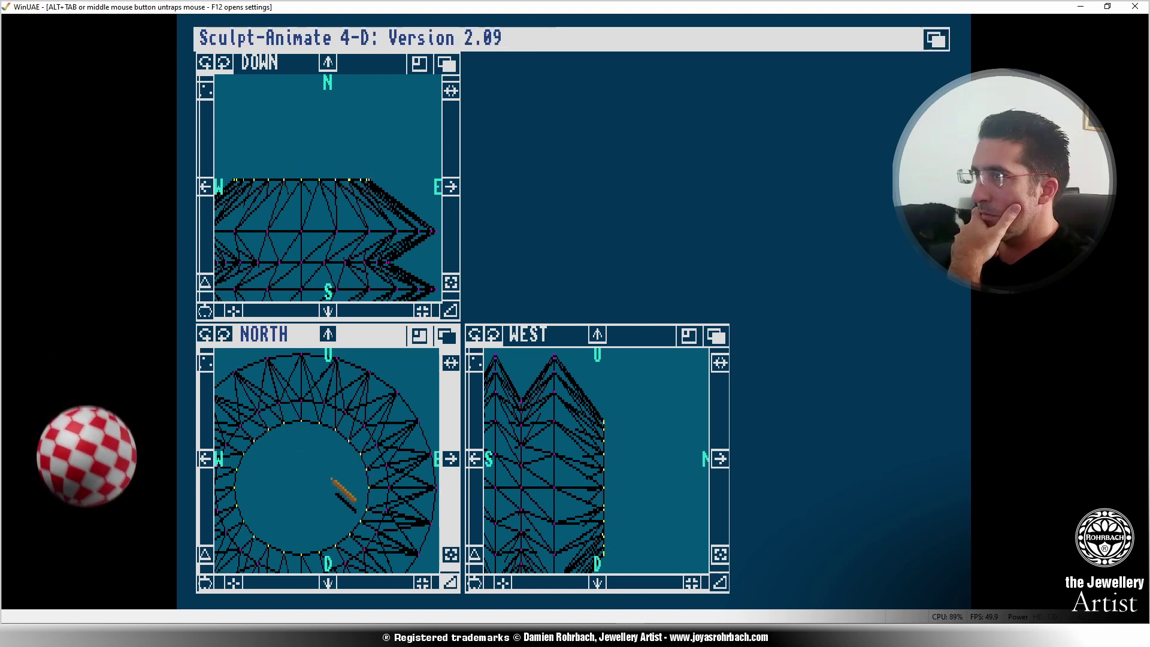
Clear the current selection and select all vertices of the screw base, leaving out the U-shaped part.
{"action": "left_click", "coordinate": [591, 370]}
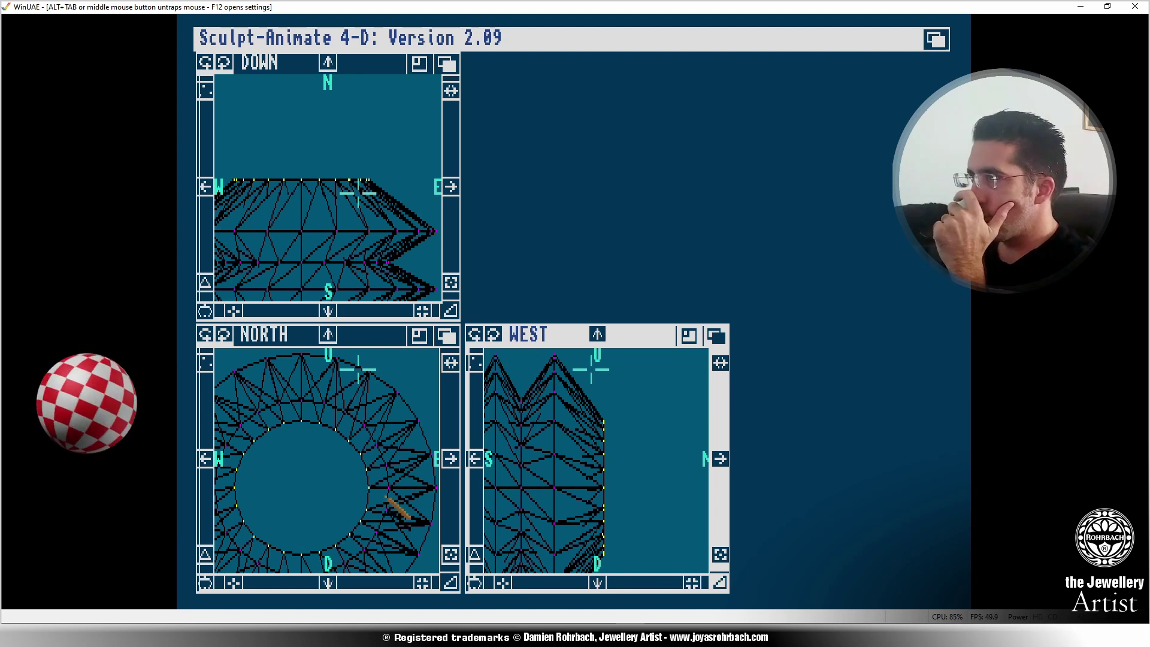
{"action": "right_click_drag", "start_coordinate": [535, 400], "coordinate": [414, 86]}
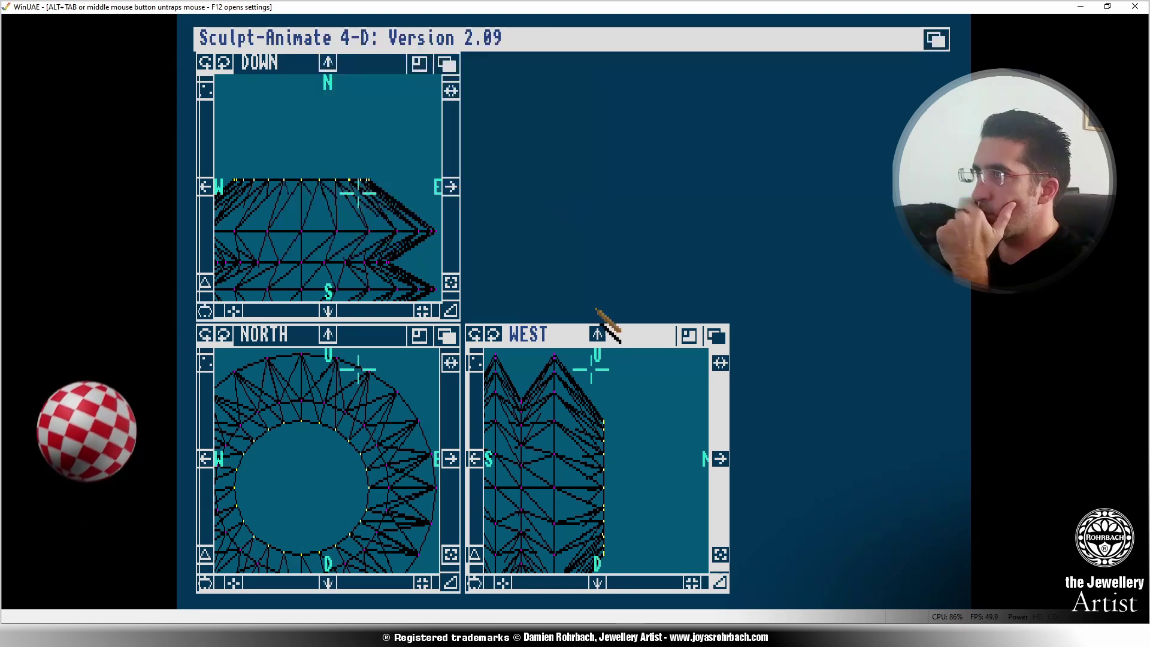
{"action": "left_click", "coordinate": [722, 558]}
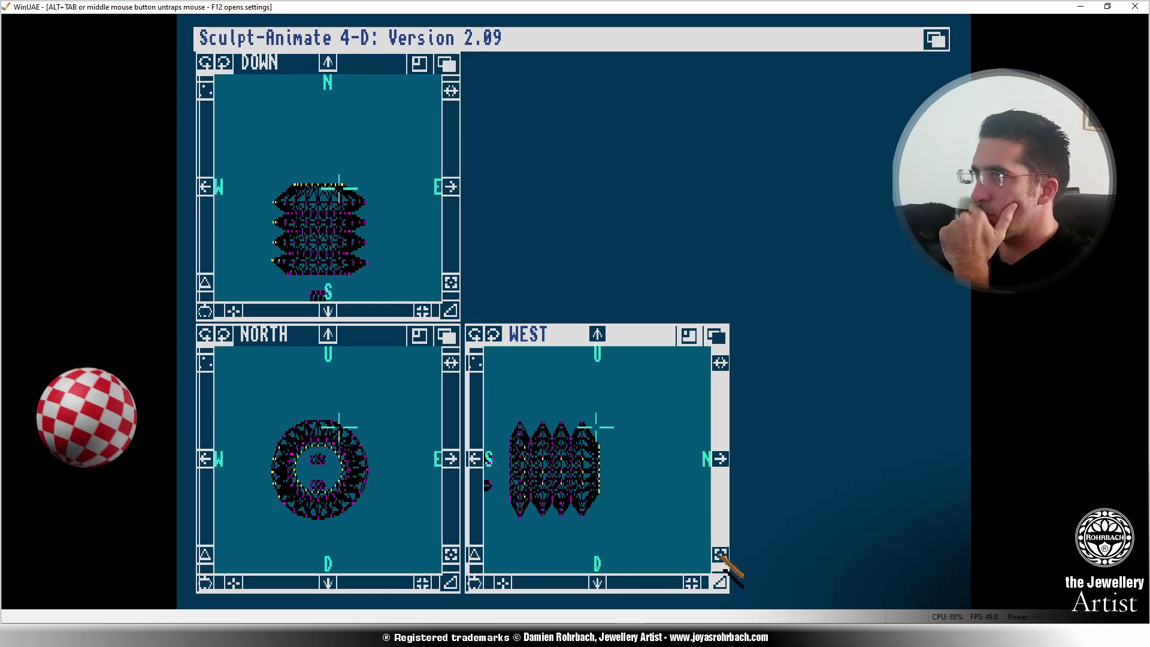
{"action": "left_click", "coordinate": [206, 91]}
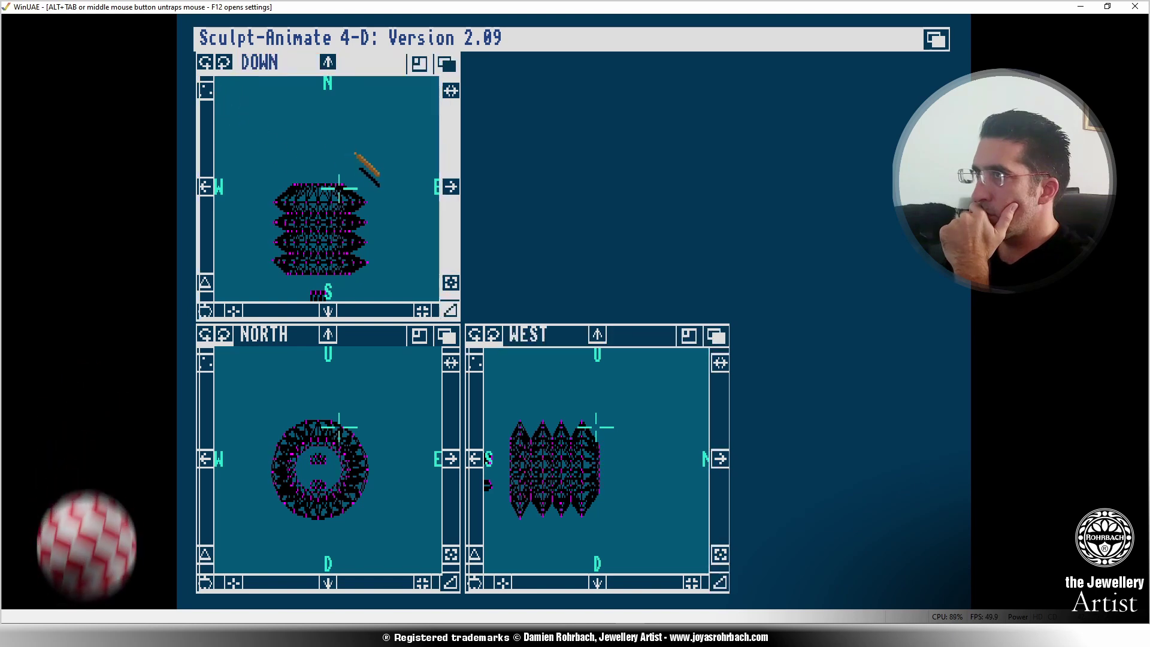
{"action": "right_click_drag", "start_coordinate": [359, 128], "coordinate": [433, 77]}
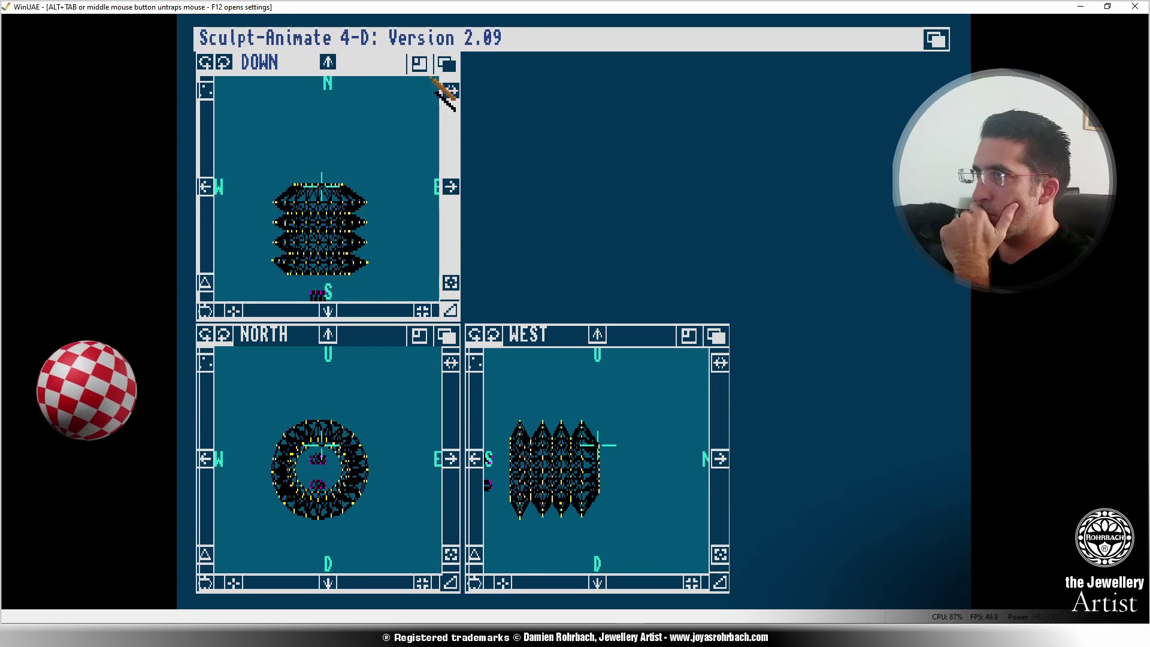
Open the face properties for the screw base, choose the Metal texture and mix a light grey face colour.
{"action": "mouse_move", "coordinate": [305, 36]}
{"action": "right_mouse_down"}
{"action": "mouse_move", "coordinate": [359, 119]}
{"action": "mouse_move", "coordinate": [434, 119]}
{"action": "right_mouse_up"}
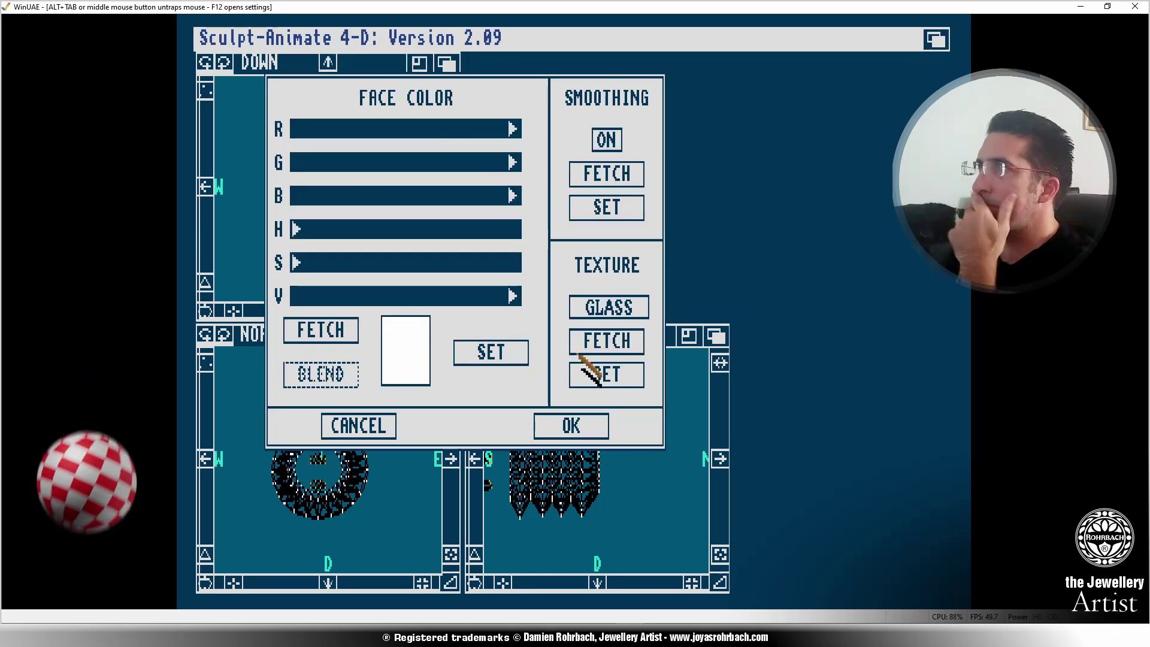
{"action": "left_click", "coordinate": [614, 308]}
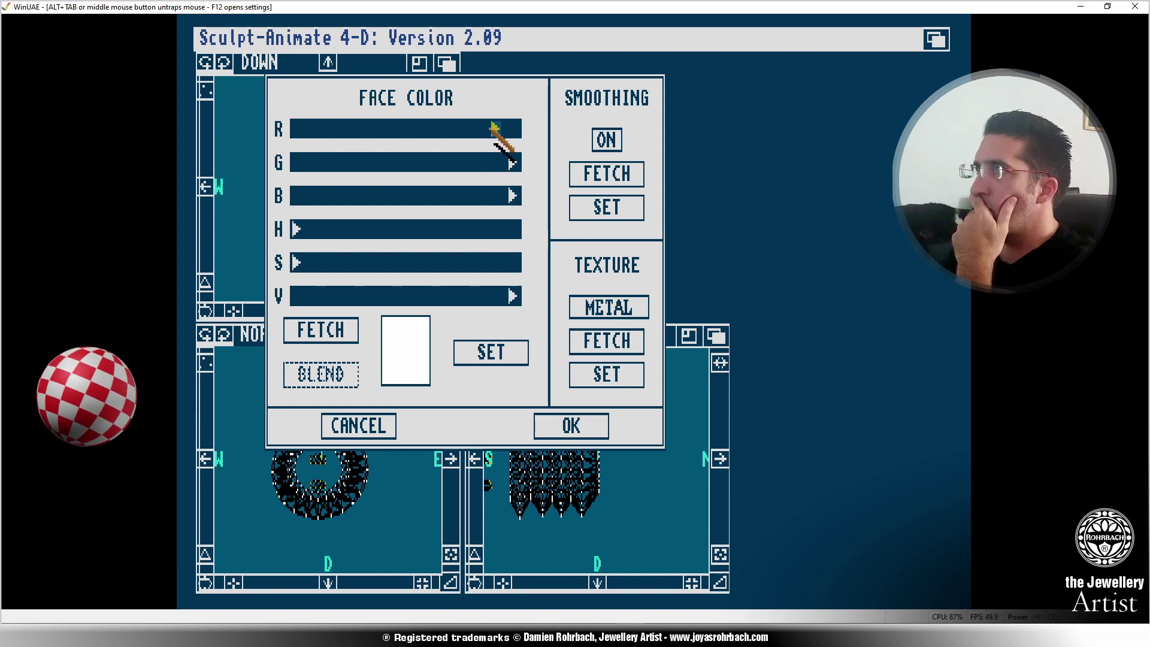
{"action": "left_click_drag", "start_coordinate": [492, 125], "coordinate": [495, 192]}
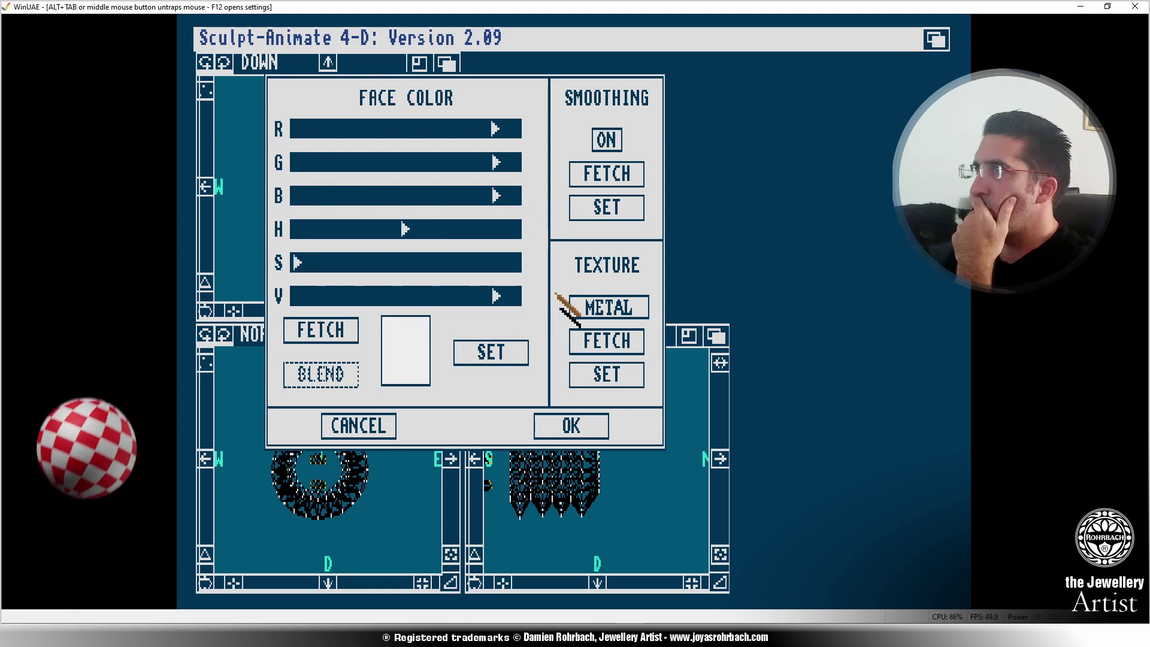
{"action": "left_click_drag", "start_coordinate": [479, 126], "coordinate": [470, 127]}
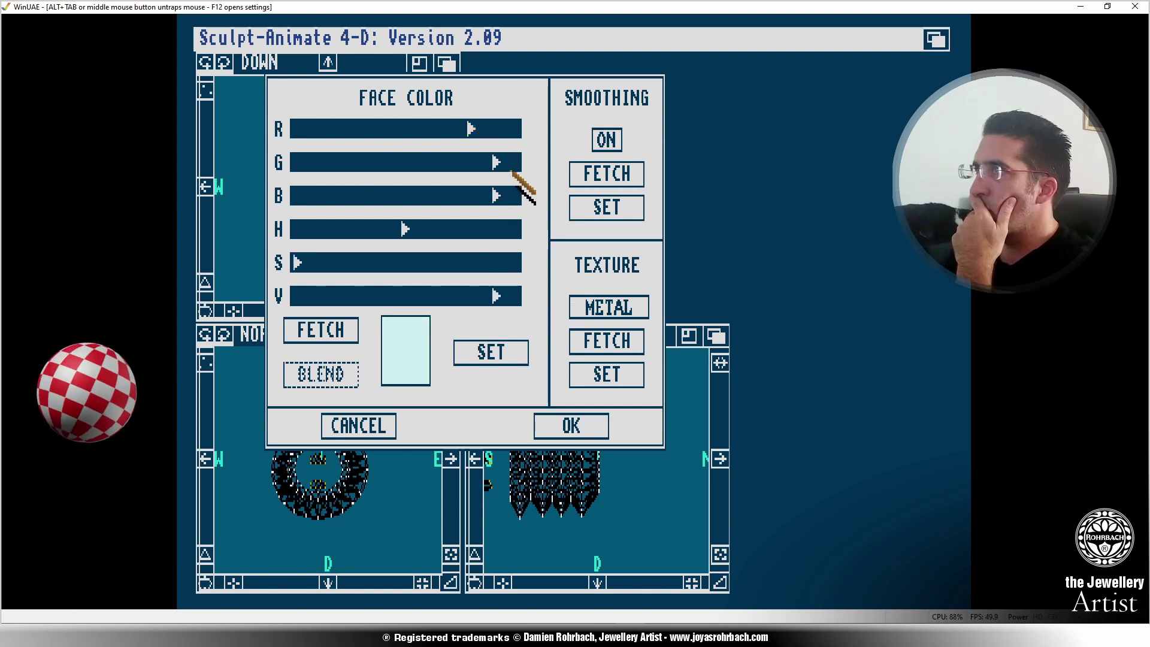
{"action": "left_click_drag", "start_coordinate": [502, 163], "coordinate": [474, 196]}
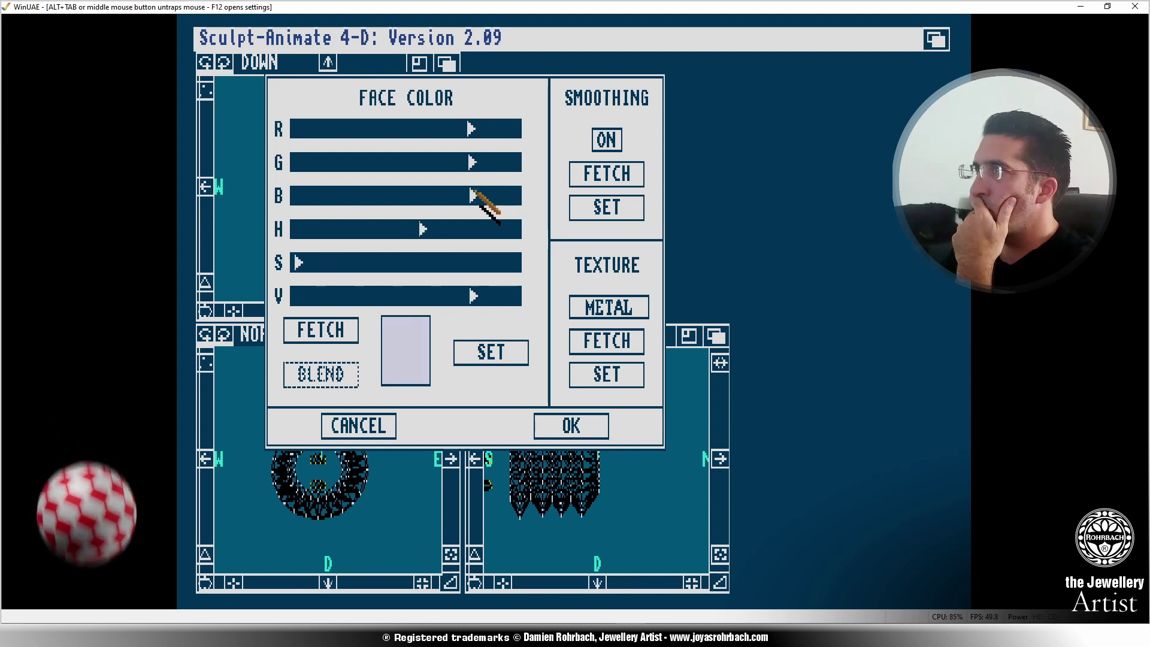
Apply the light grey colour, smoothing Off and the Metal texture to the selected base faces.
{"action": "left_click", "coordinate": [506, 350]}
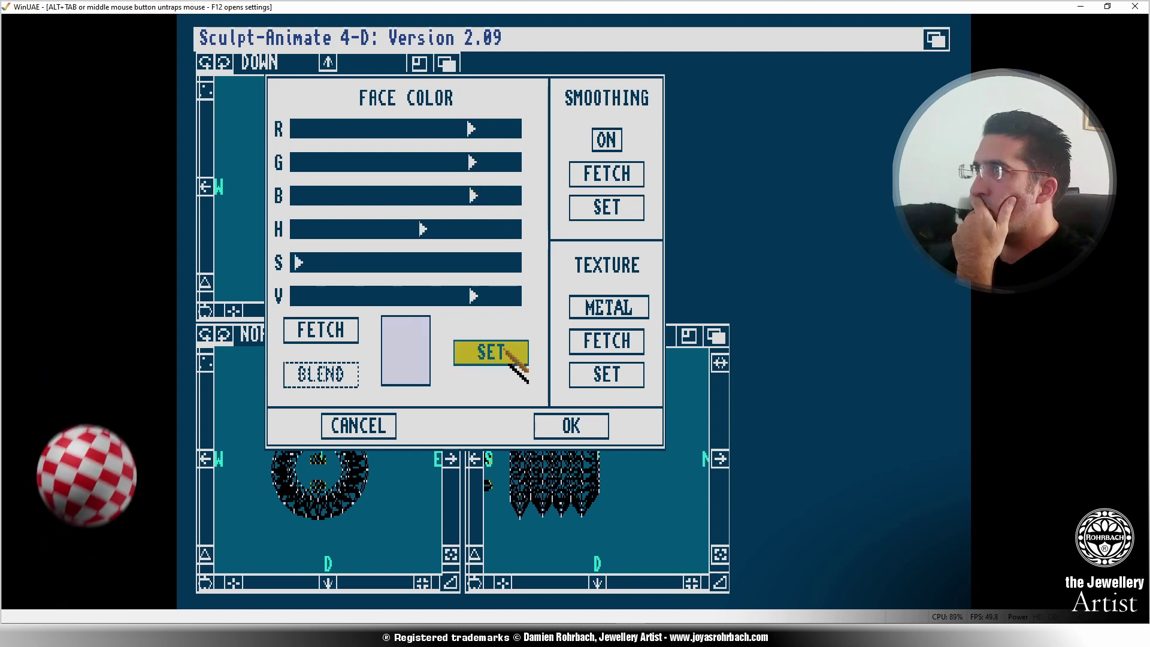
{"action": "left_click", "coordinate": [588, 205]}
{"action": "left_click", "coordinate": [609, 138]}
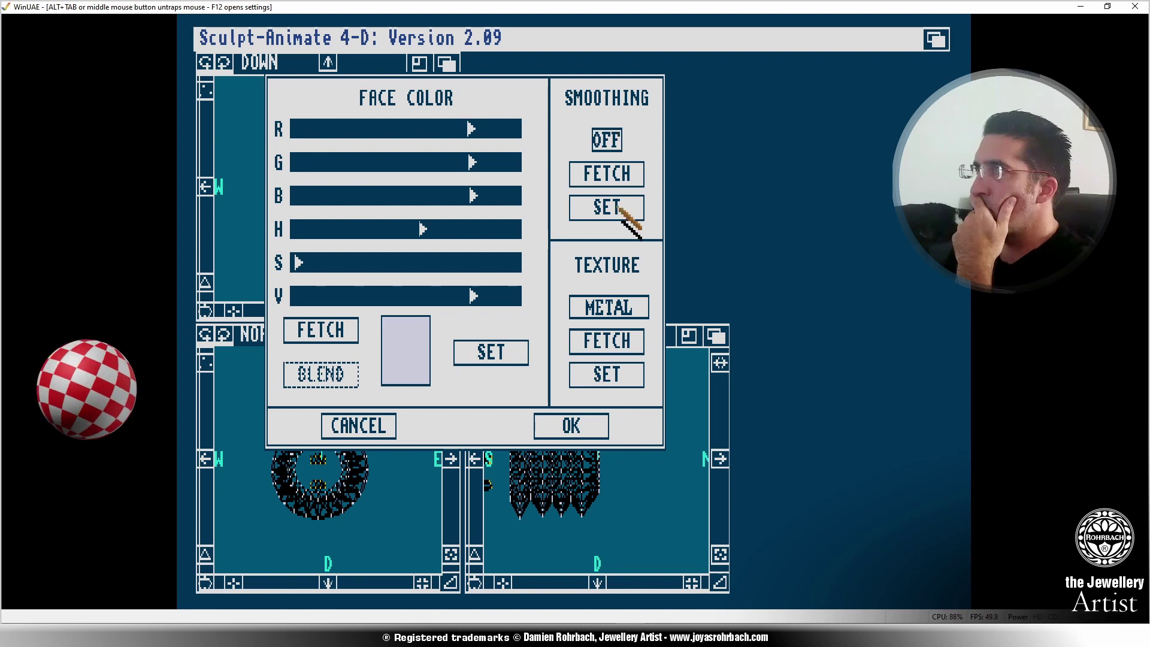
{"action": "left_click", "coordinate": [513, 352]}
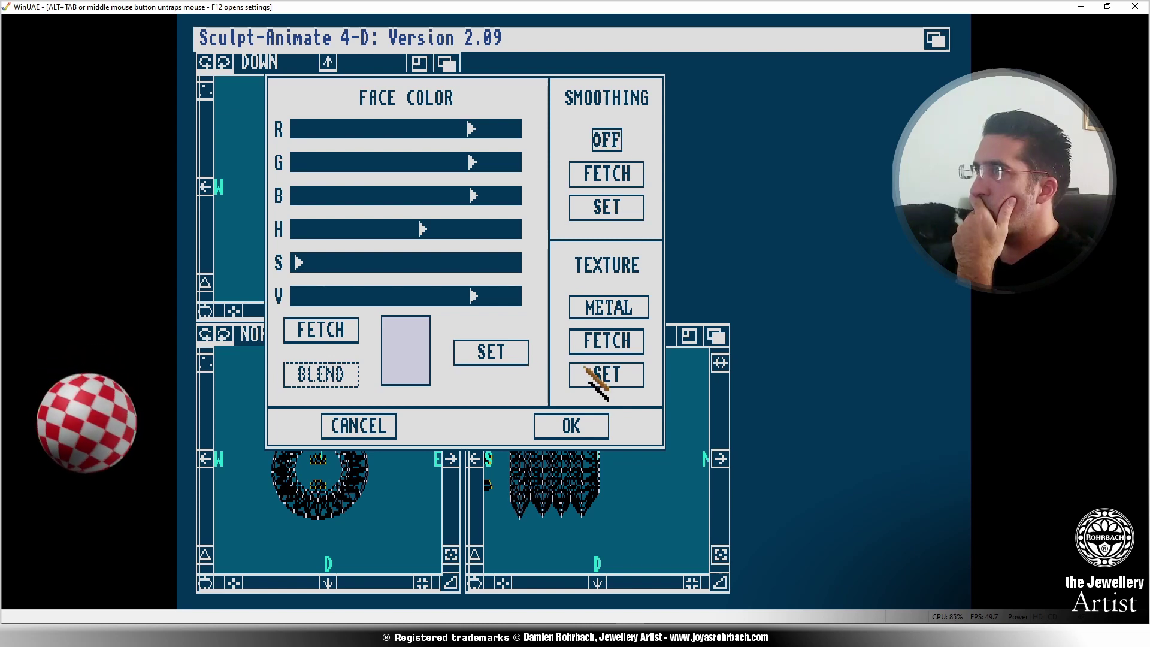
{"action": "left_click", "coordinate": [589, 429]}
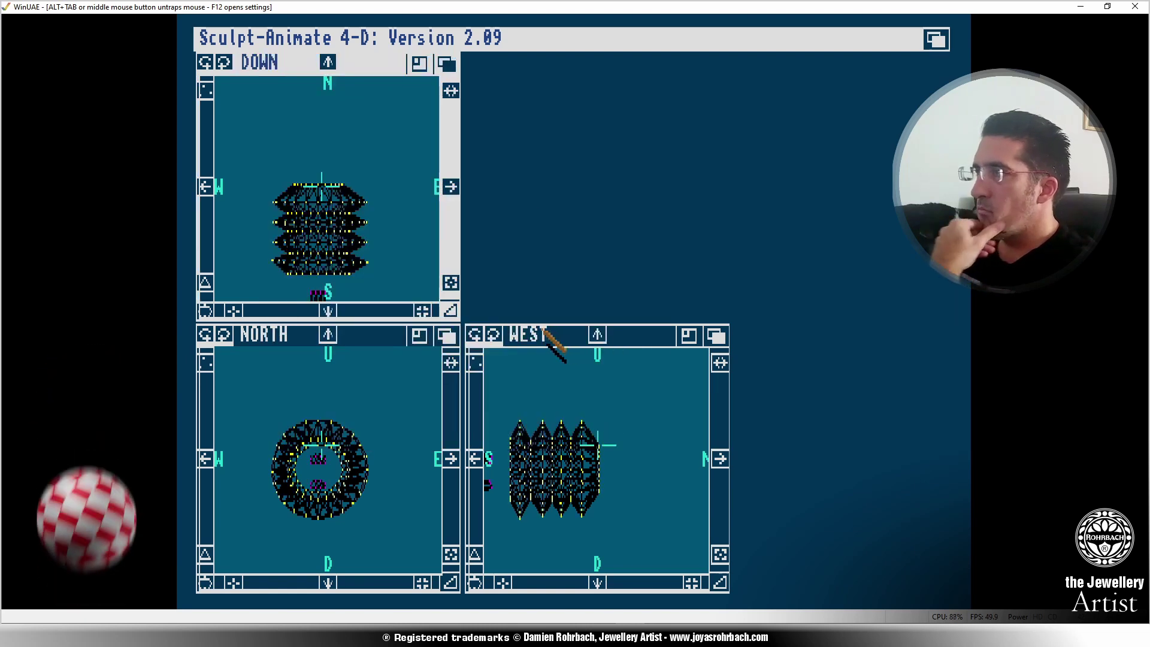
Deselect the screw base and unhide the glass bulb so the complete light bulb is displayed.
{"action": "right_click_drag", "start_coordinate": [340, 82], "coordinate": [413, 81]}
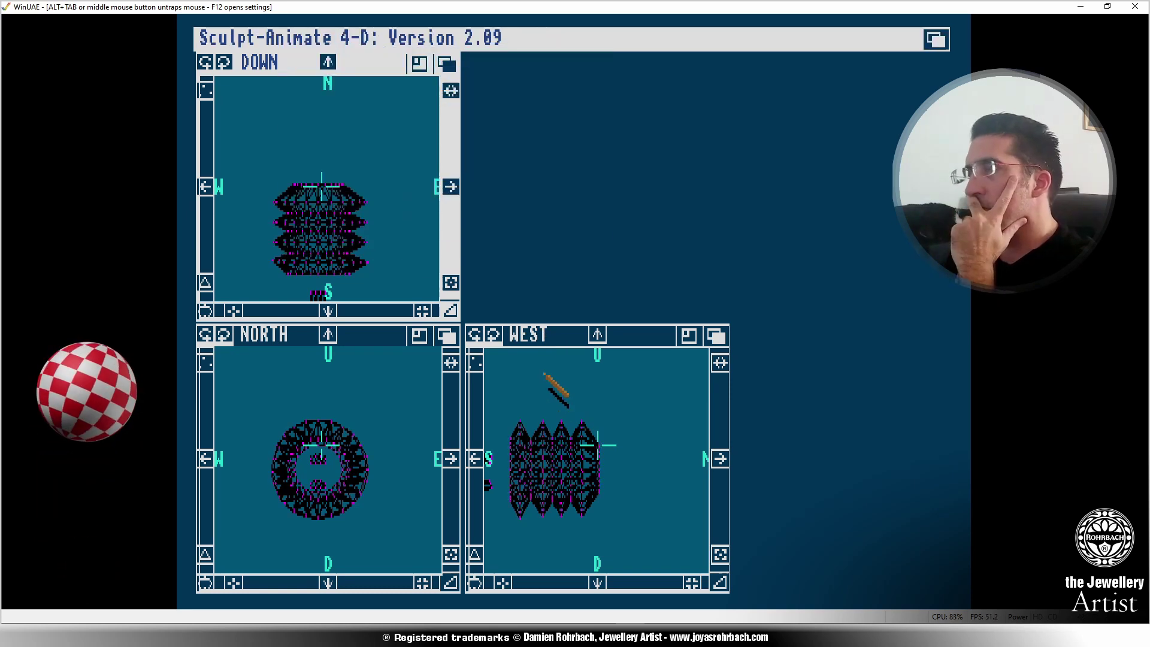
{"action": "right_click_drag", "start_coordinate": [198, 30], "coordinate": [512, 362]}
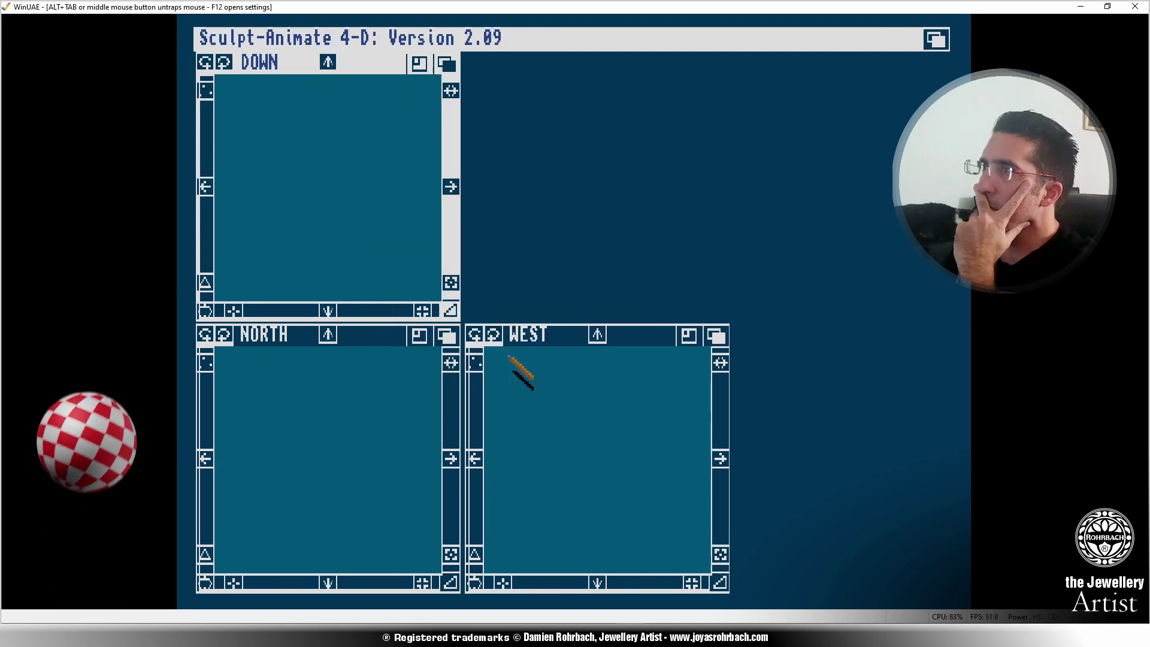
{"action": "left_click", "coordinate": [474, 459]}
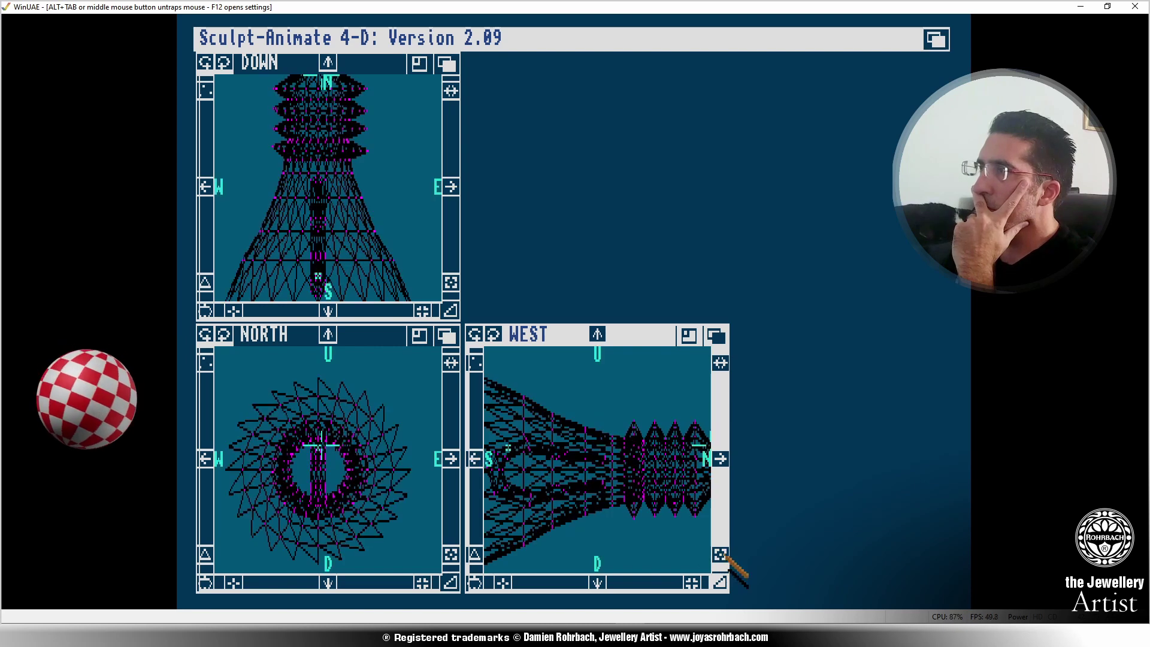
{"action": "left_click", "coordinate": [720, 554]}
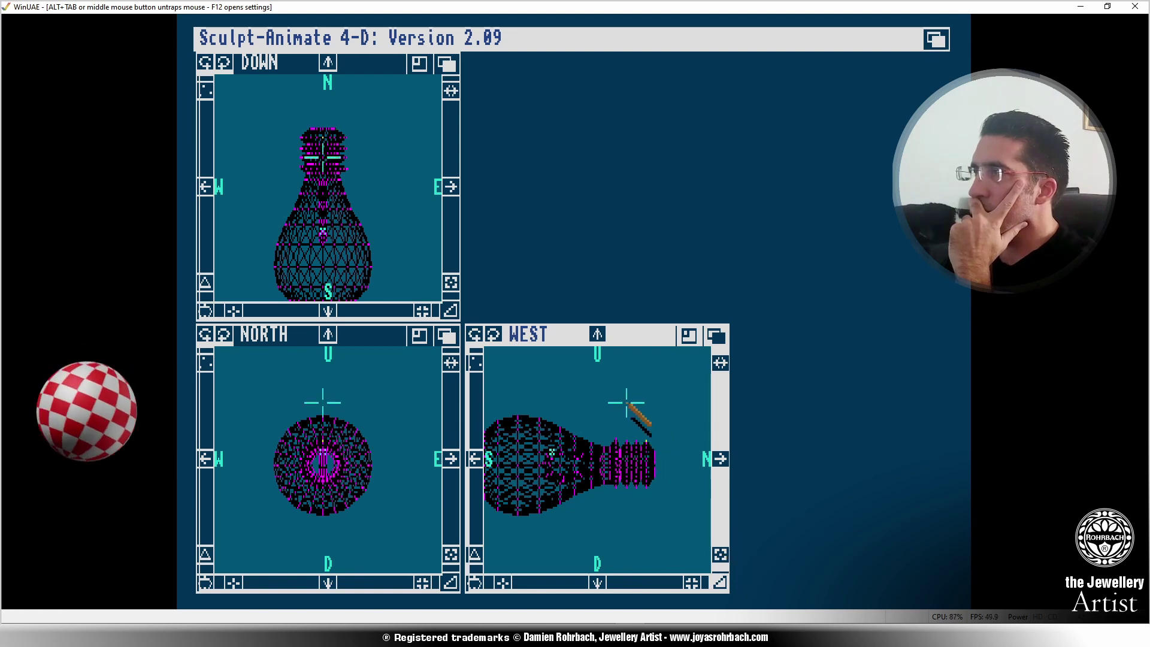
Select one vertex on the northernmost thread crest and extend the selection to the connected screw base.
{"action": "right_click_drag", "start_coordinate": [408, 60], "coordinate": [476, 79]}
{"action": "right_click_drag", "start_coordinate": [395, 59], "coordinate": [437, 79]}
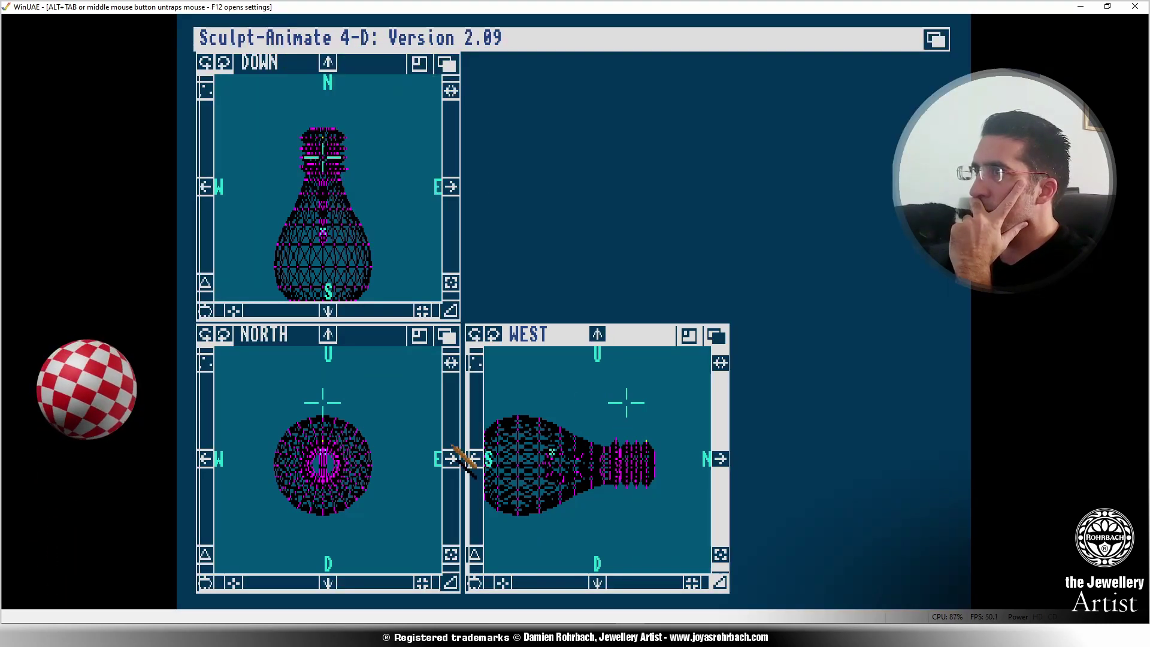
{"action": "left_click", "coordinate": [695, 583]}
{"action": "left_click", "coordinate": [695, 583]}
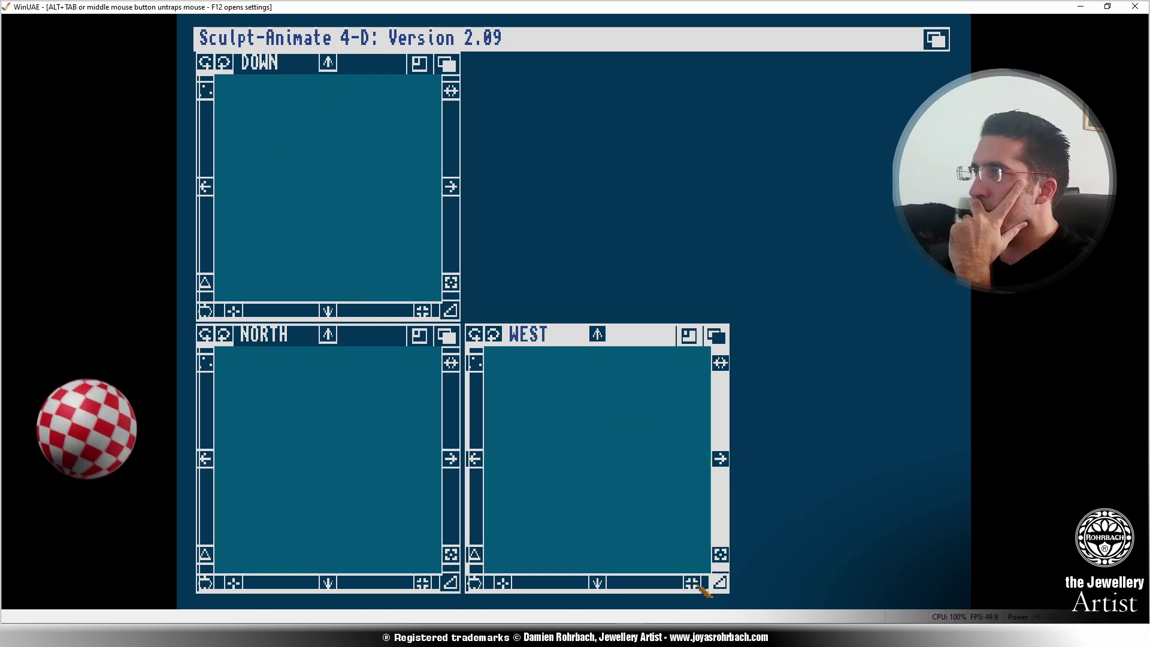
{"action": "left_click", "coordinate": [718, 454]}
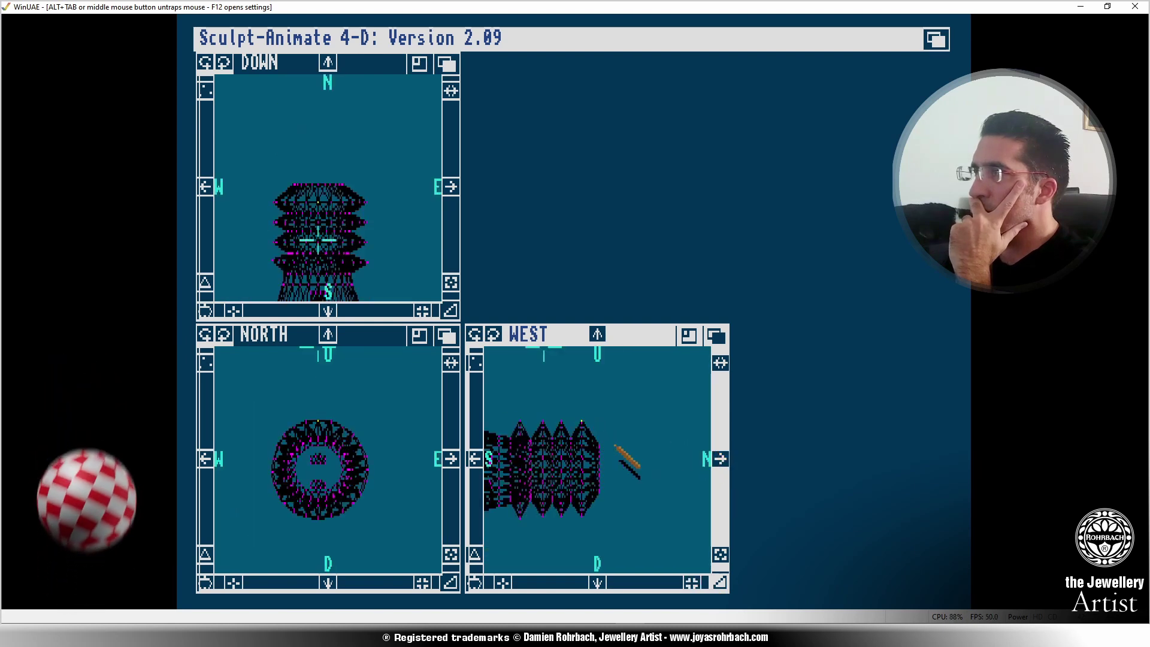
{"action": "right_click_drag", "start_coordinate": [435, 163], "coordinate": [434, 77]}
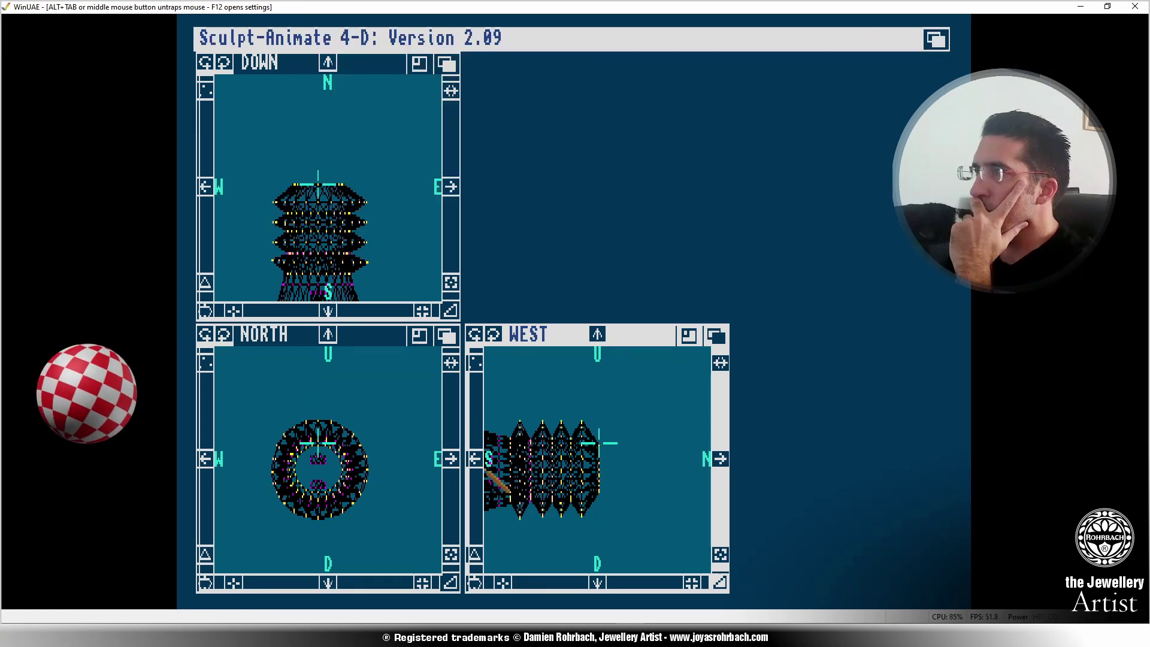
Move the selected screw base slightly south toward the glass bulb in the West view.
{"action": "left_click", "coordinate": [477, 461]}
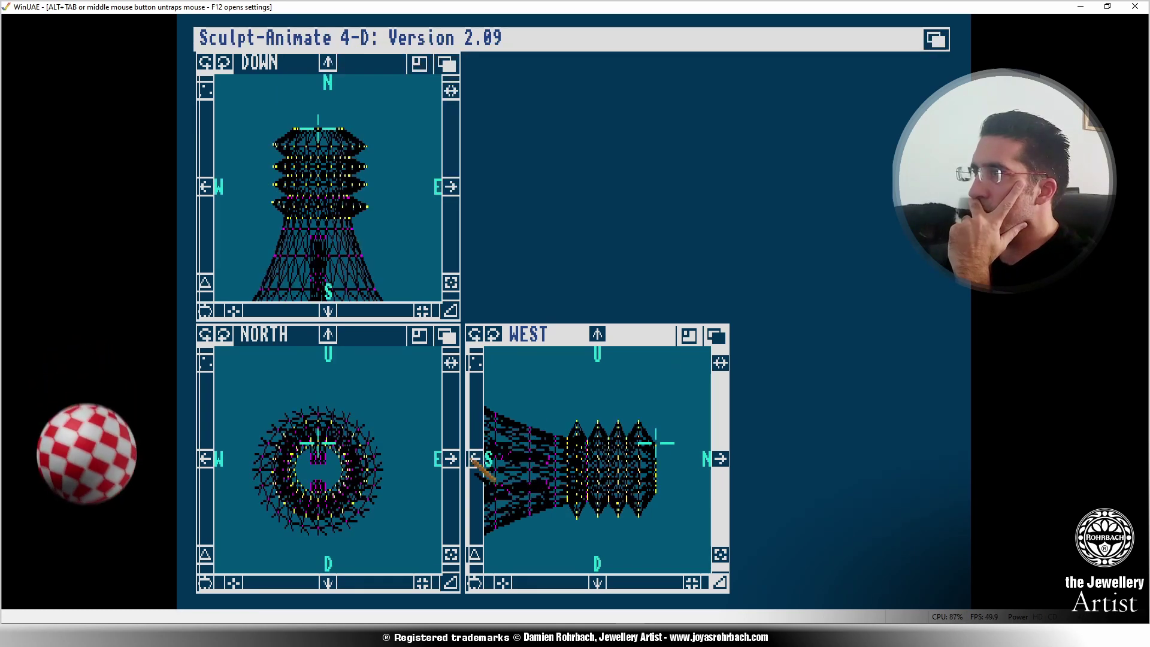
{"action": "left_click", "coordinate": [475, 582]}
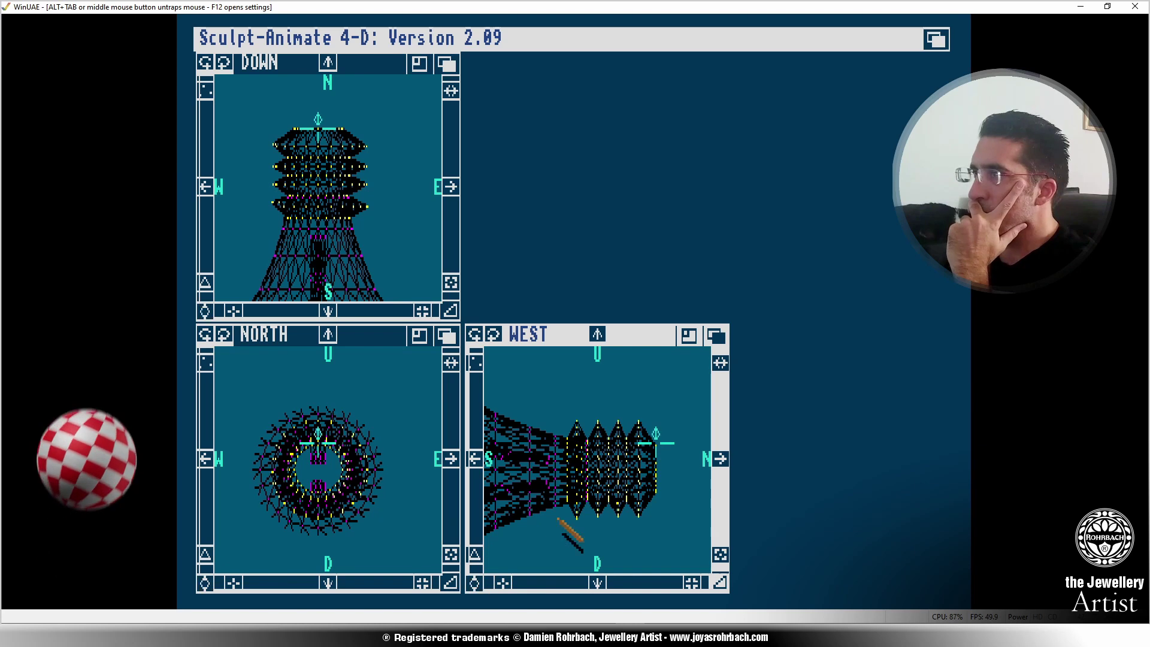
{"action": "left_click_drag", "start_coordinate": [649, 437], "coordinate": [656, 377]}
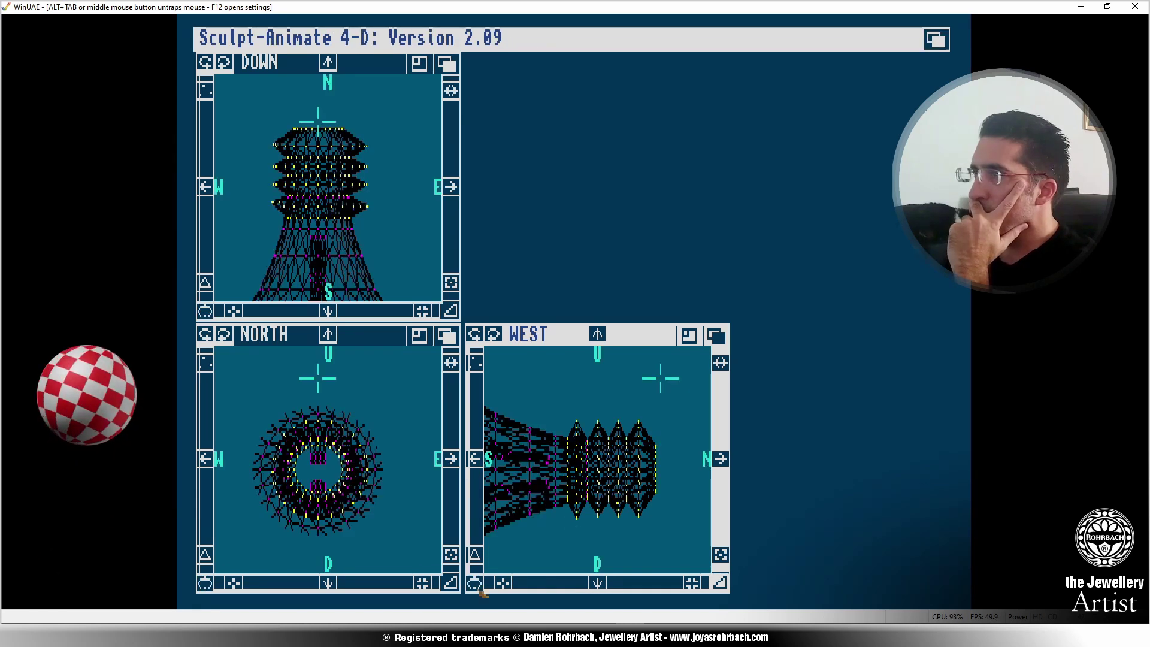
{"action": "left_click", "coordinate": [475, 583]}
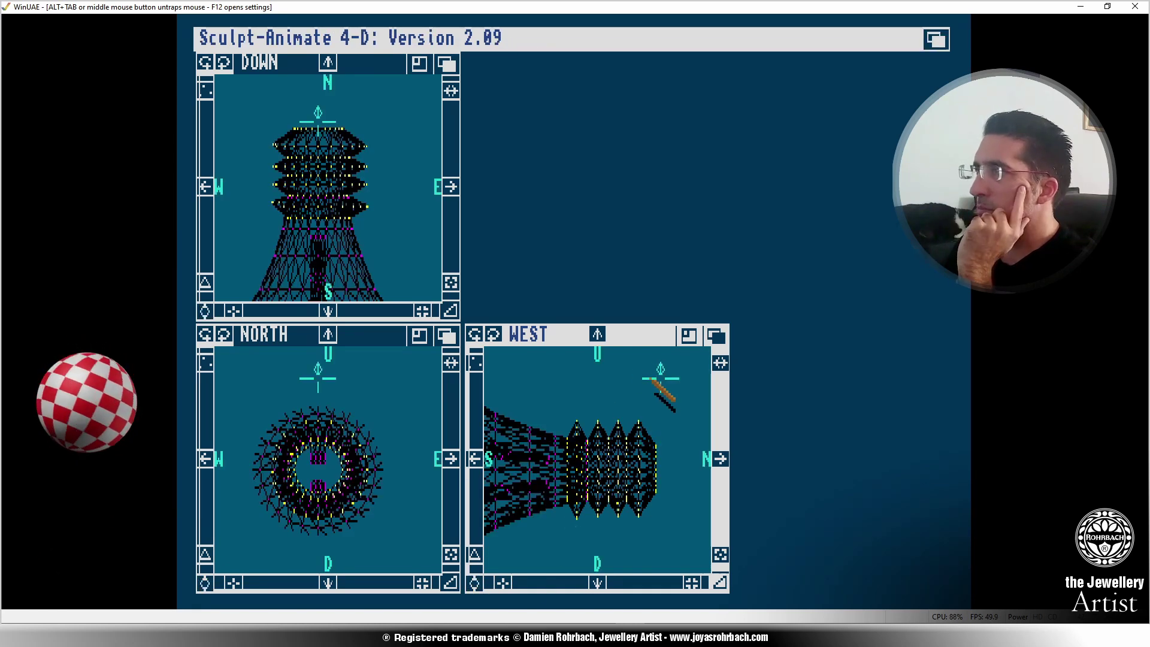
{"action": "left_click_drag", "start_coordinate": [652, 382], "coordinate": [636, 381]}
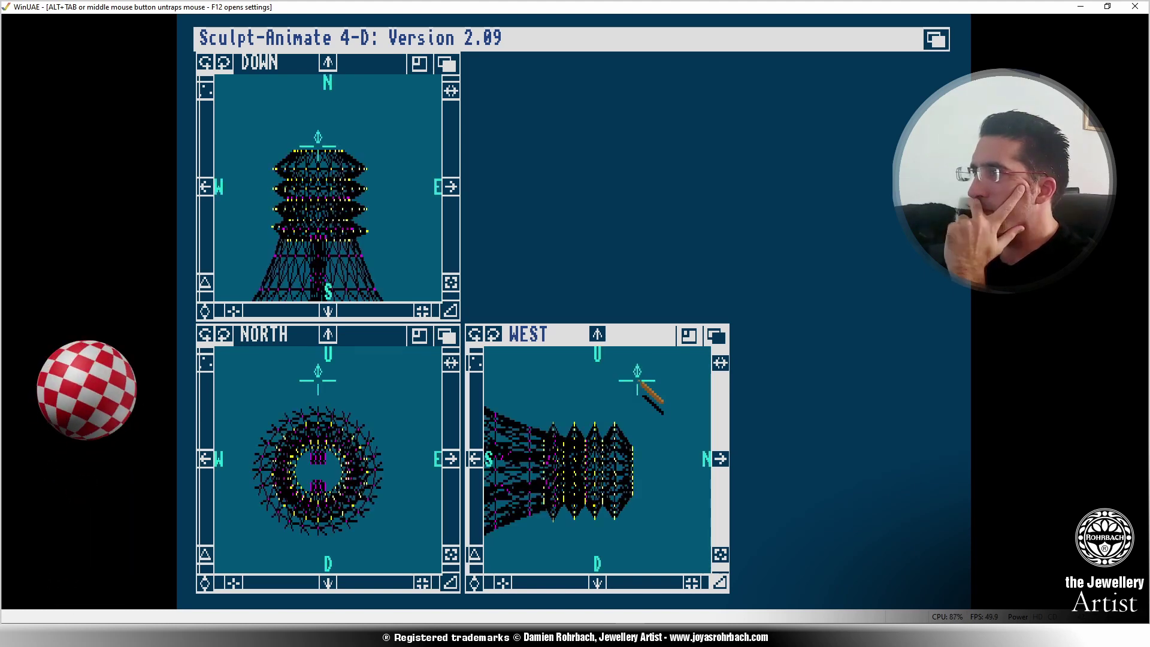
{"action": "left_click", "coordinate": [575, 400]}
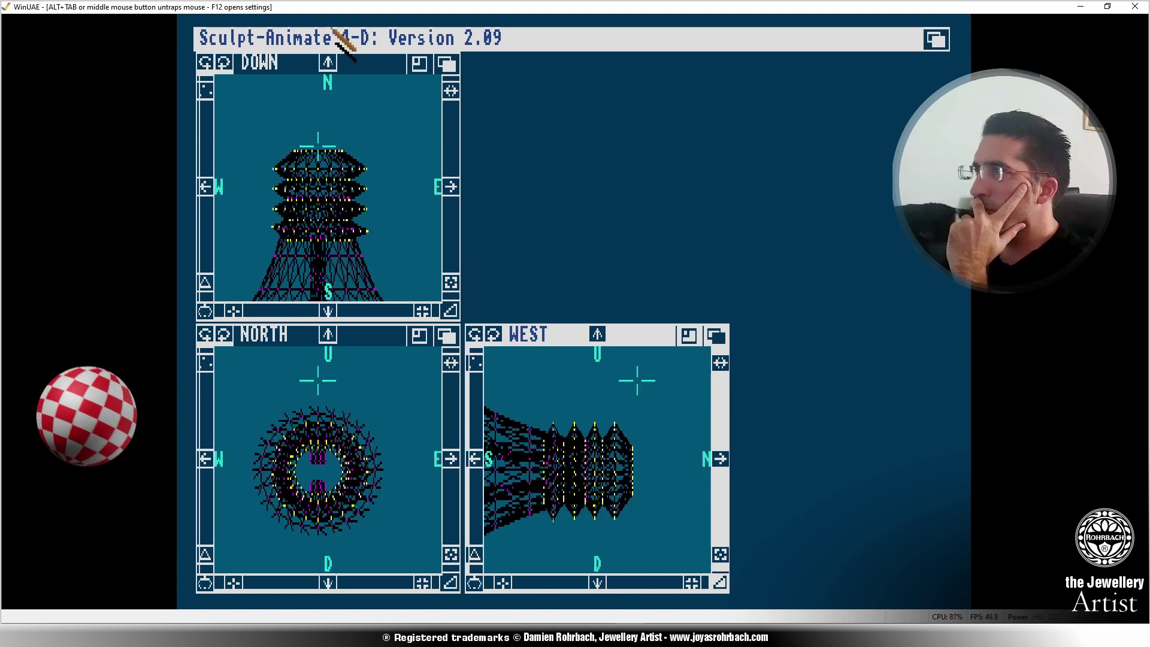
Expand the screw base moderately about CENTER with E/W, N/S and U/D all set to YES.
{"action": "right_click_drag", "start_coordinate": [338, 27], "coordinate": [470, 145]}
{"action": "left_click_drag", "start_coordinate": [452, 125], "coordinate": [466, 125]}
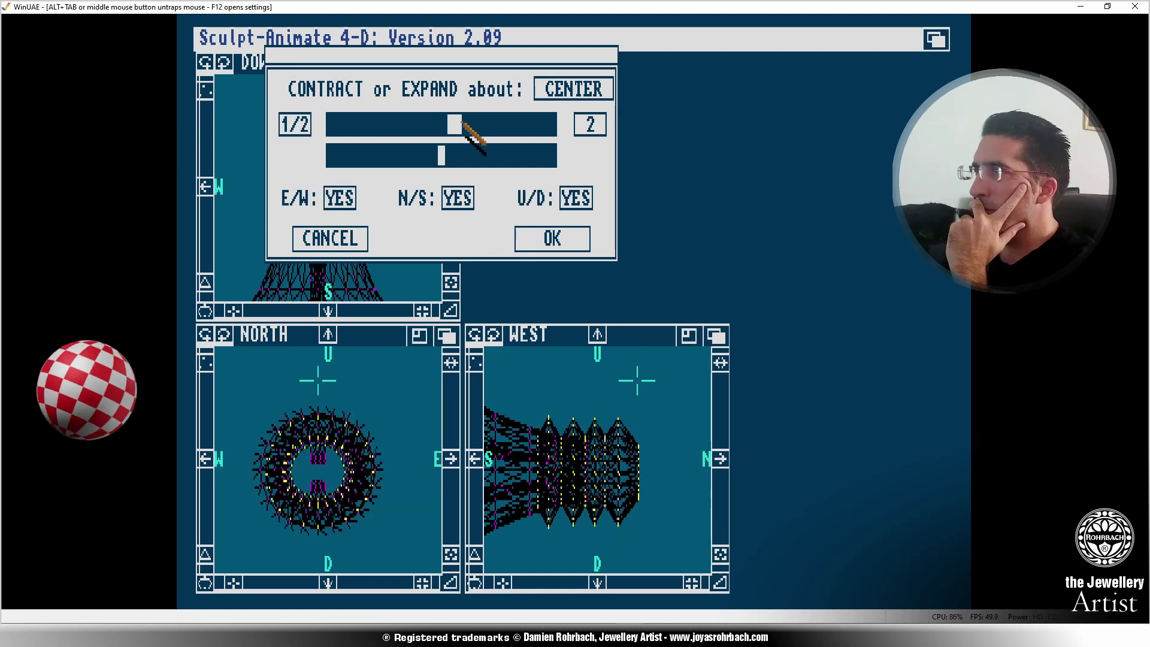
{"action": "left_click_drag", "start_coordinate": [463, 124], "coordinate": [471, 124]}
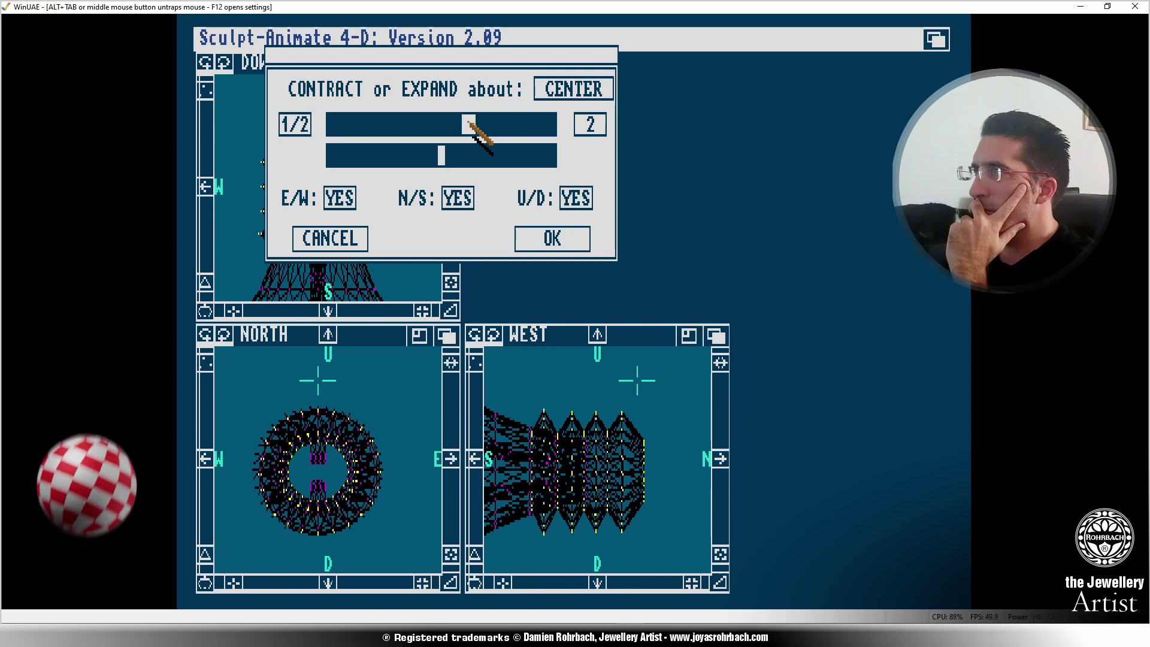
{"action": "left_click", "coordinate": [552, 239]}
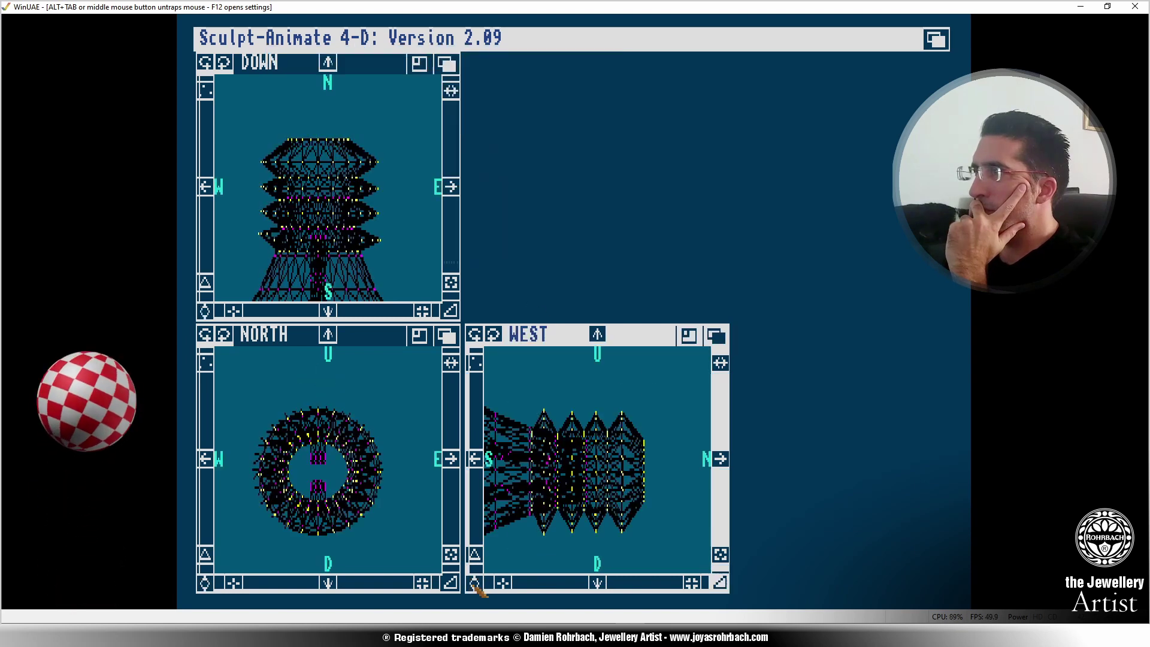
Shift the enlarged screw base a little north along the bulb's neck.
{"action": "left_click", "coordinate": [635, 382]}
{"action": "left_click_drag", "start_coordinate": [639, 382], "coordinate": [643, 381]}
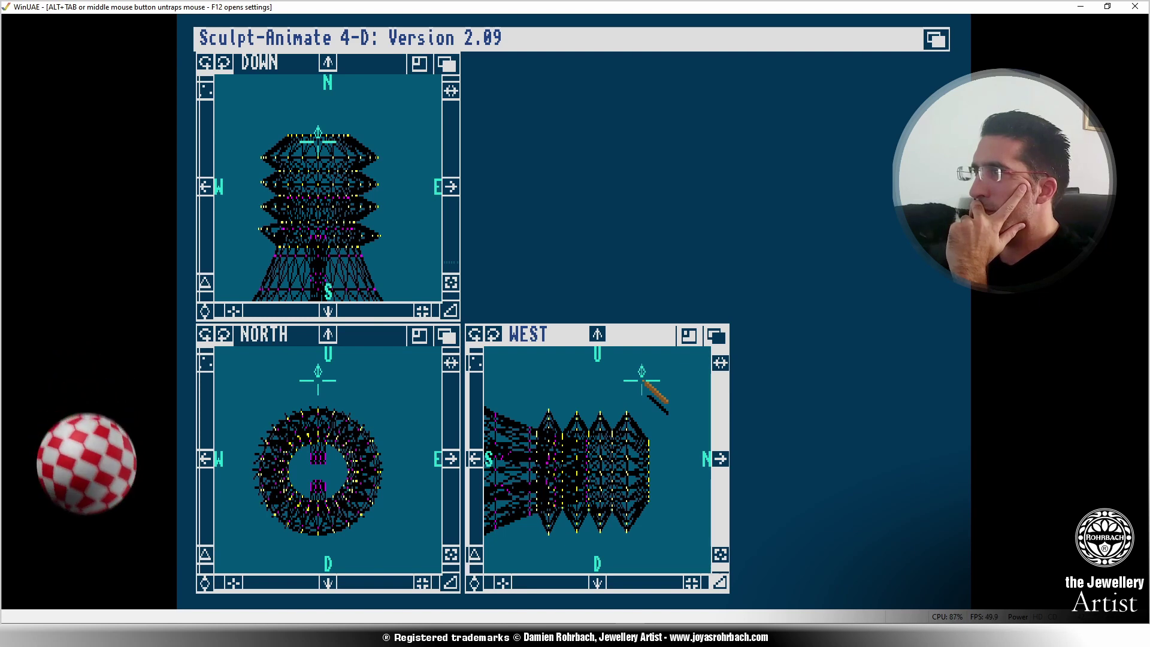
{"action": "left_click_drag", "start_coordinate": [642, 381], "coordinate": [648, 382]}
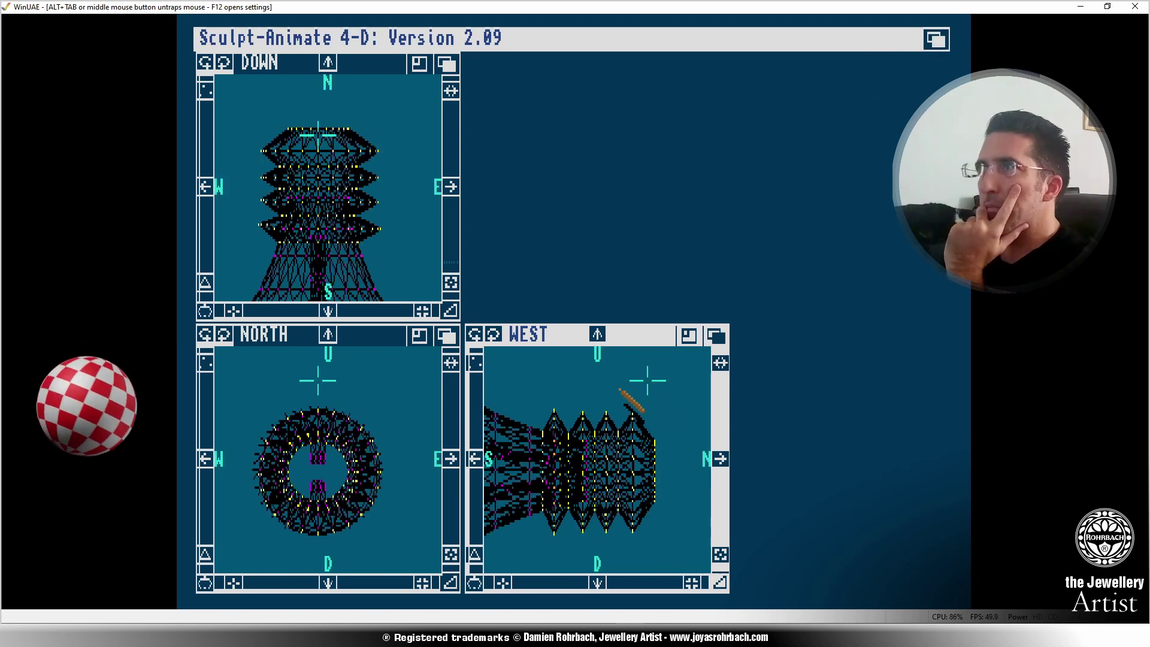
Inspect the joint between the screw base and the bulb's neck up close and deselect the base.
{"action": "left_click", "coordinate": [535, 474]}
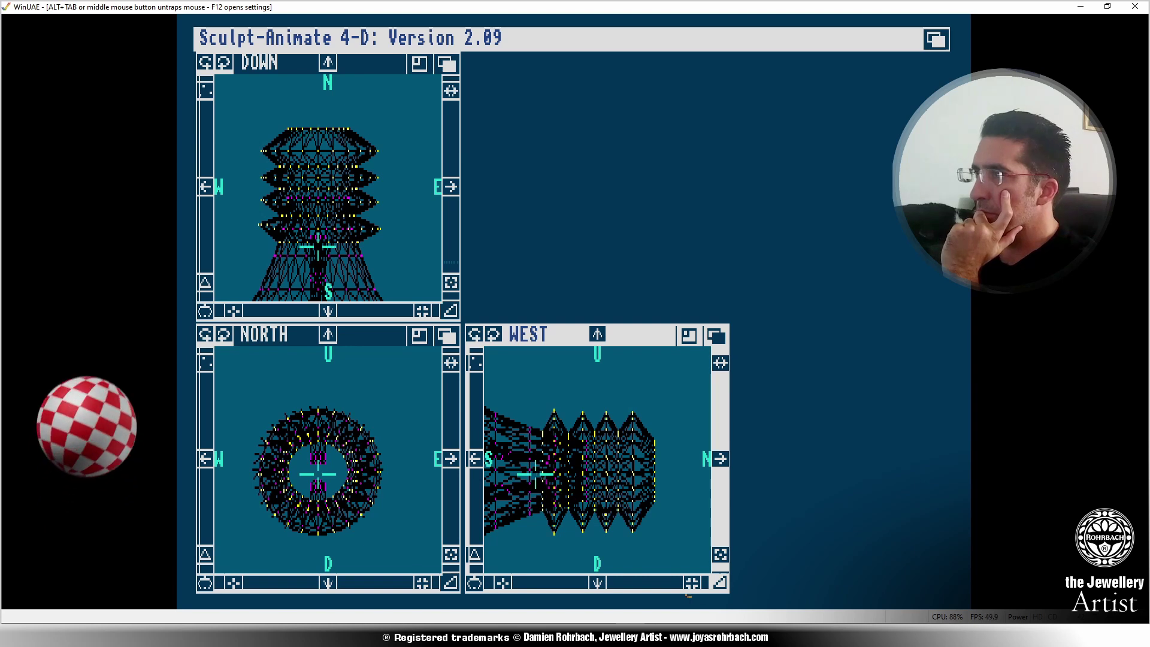
{"action": "left_click", "coordinate": [692, 582]}
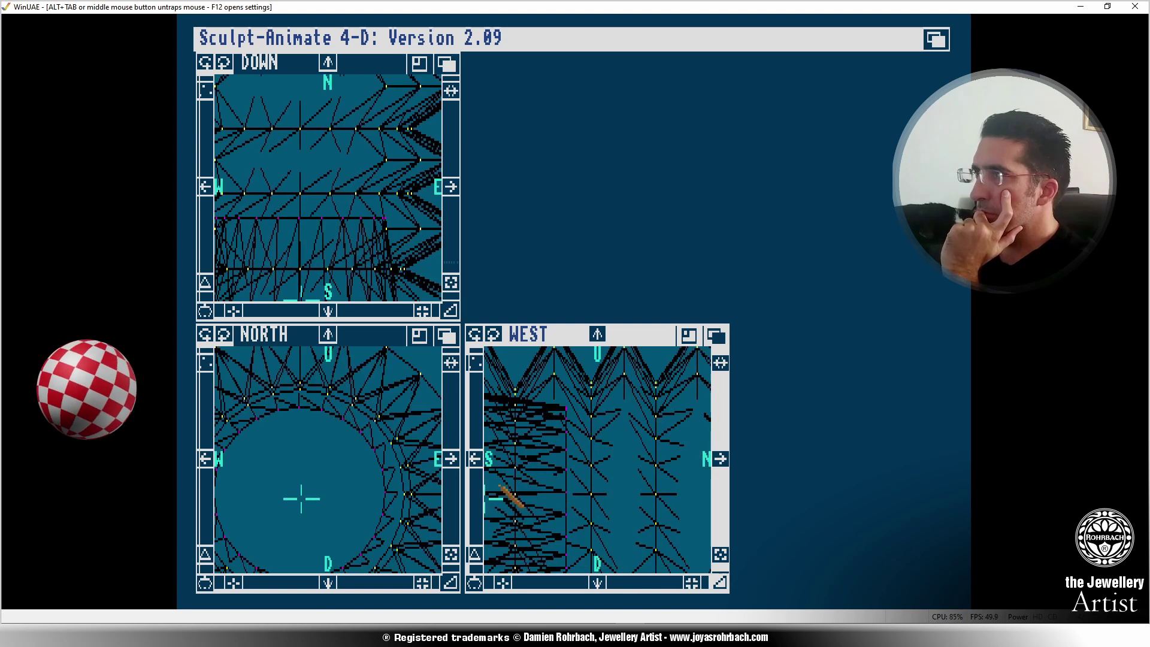
{"action": "left_click", "coordinate": [475, 460]}
{"action": "left_click", "coordinate": [475, 459]}
{"action": "left_click", "coordinate": [474, 460]}
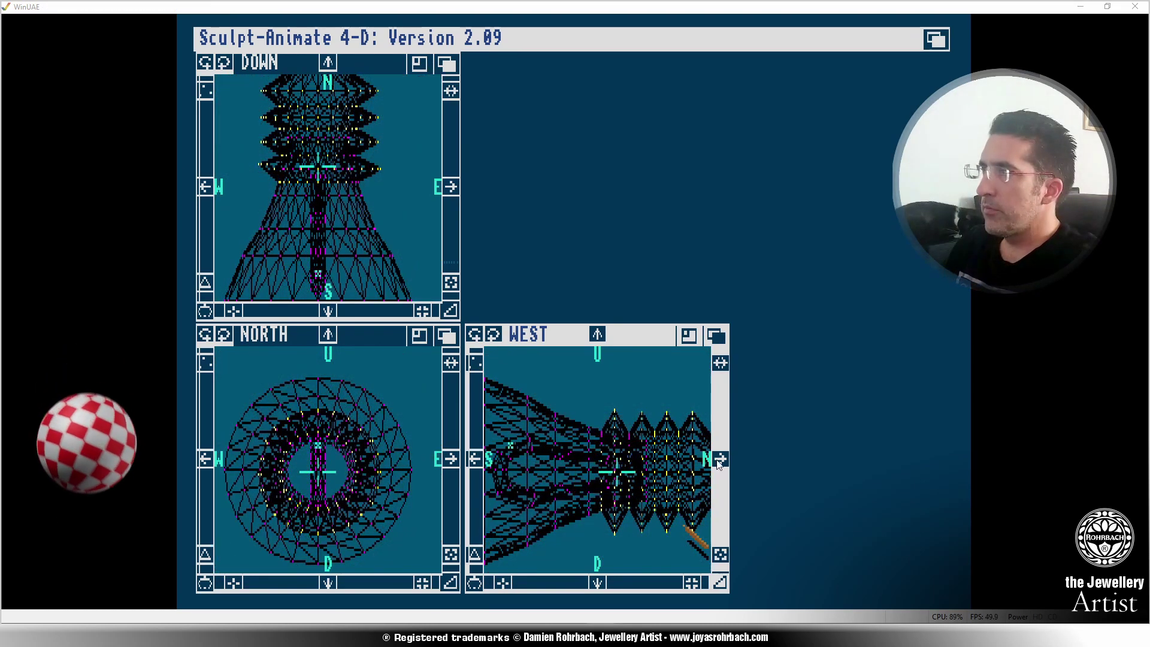
{"action": "left_click", "coordinate": [718, 461]}
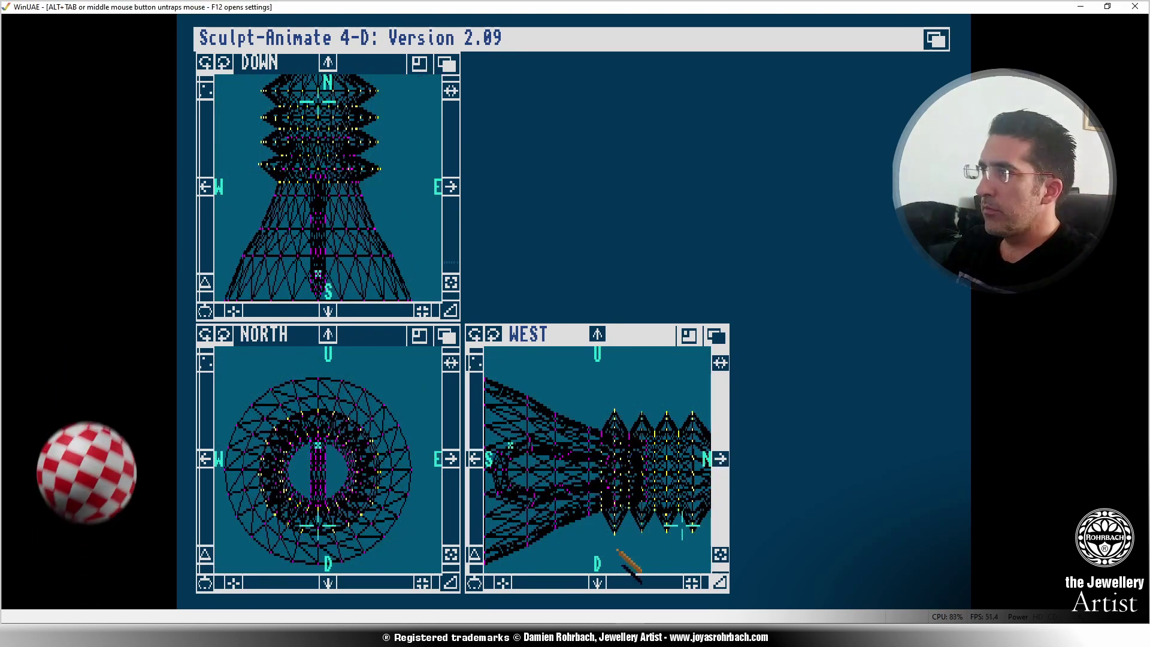
{"action": "left_click", "coordinate": [720, 459]}
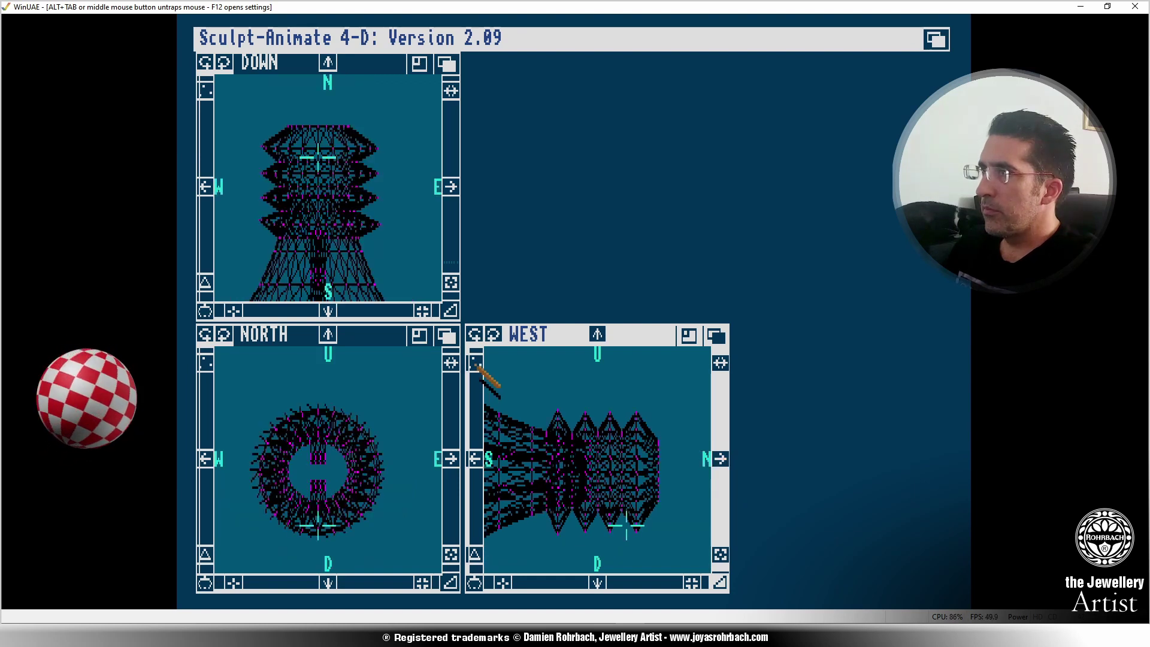
Select the northern end vertices on both legs of the U-shaped inner part in the North view.
{"action": "left_click", "coordinate": [526, 389]}
{"action": "left_click", "coordinate": [546, 475]}
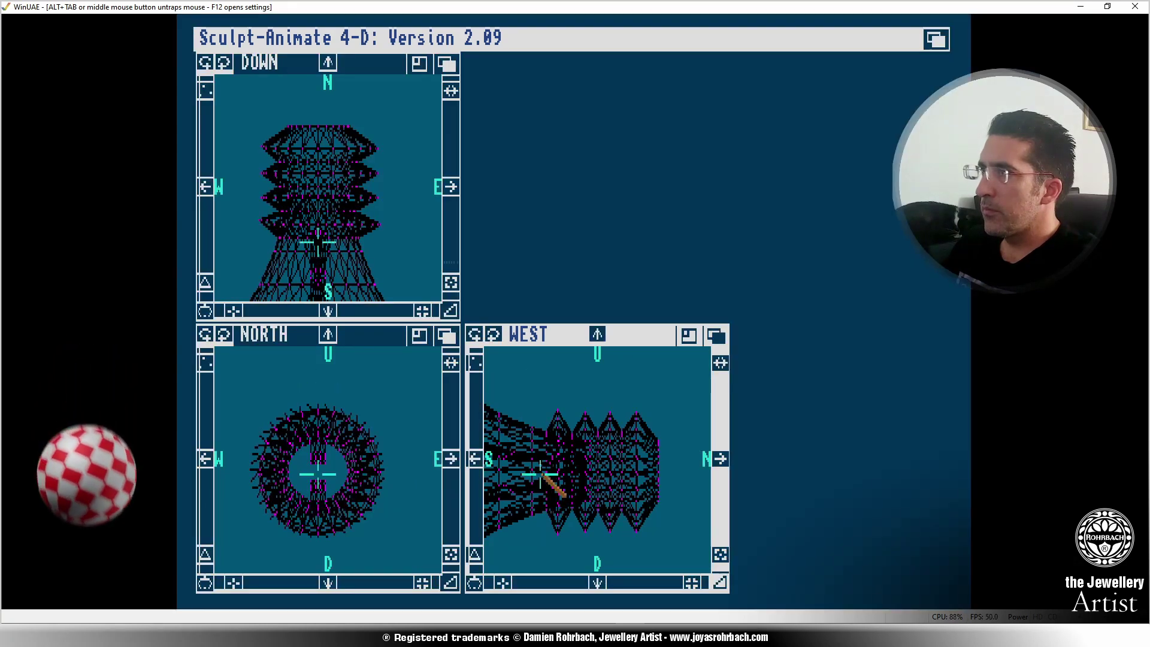
{"action": "left_click", "coordinate": [722, 554]}
{"action": "left_click", "coordinate": [722, 554]}
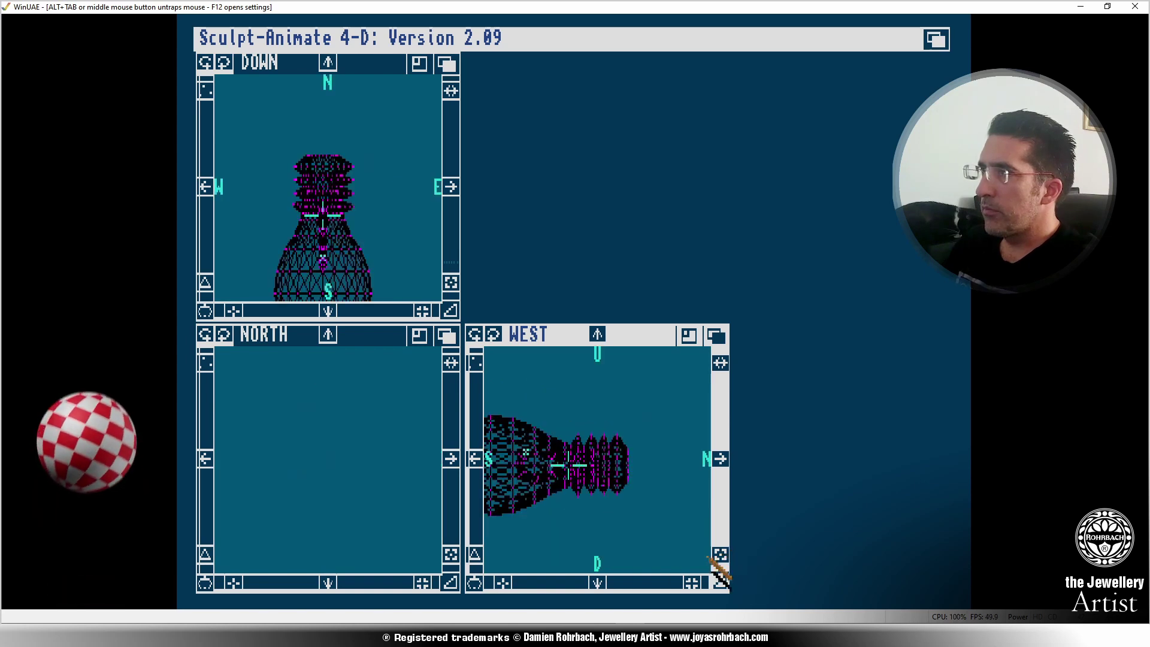
{"action": "left_click", "coordinate": [690, 578]}
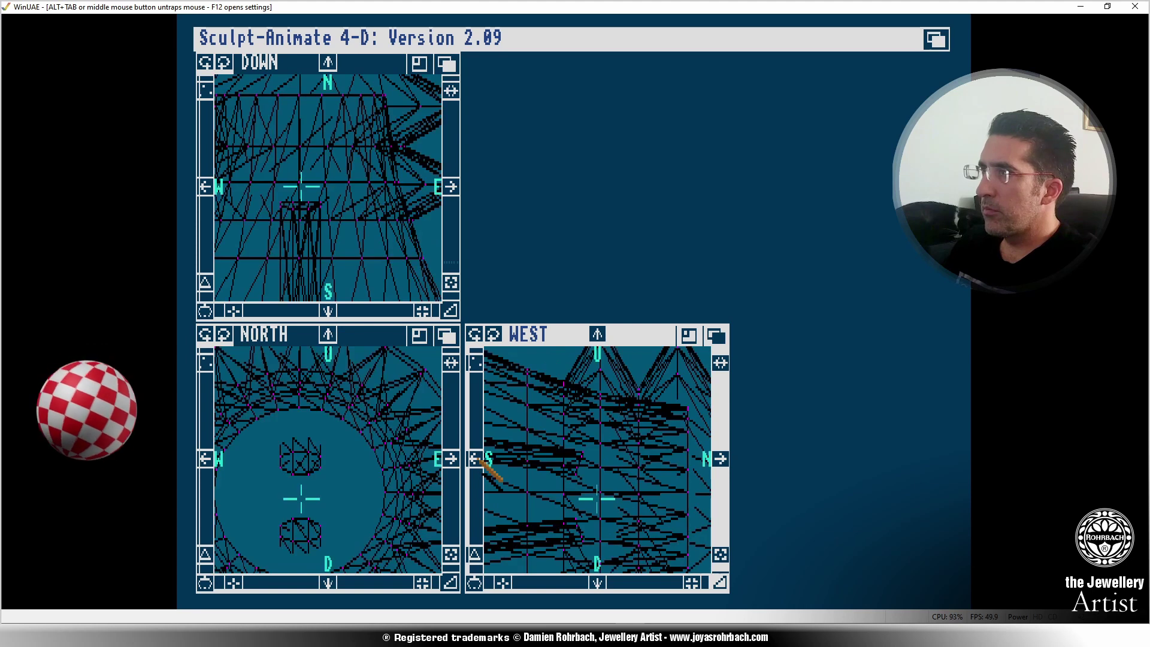
{"action": "left_click", "coordinate": [337, 484]}
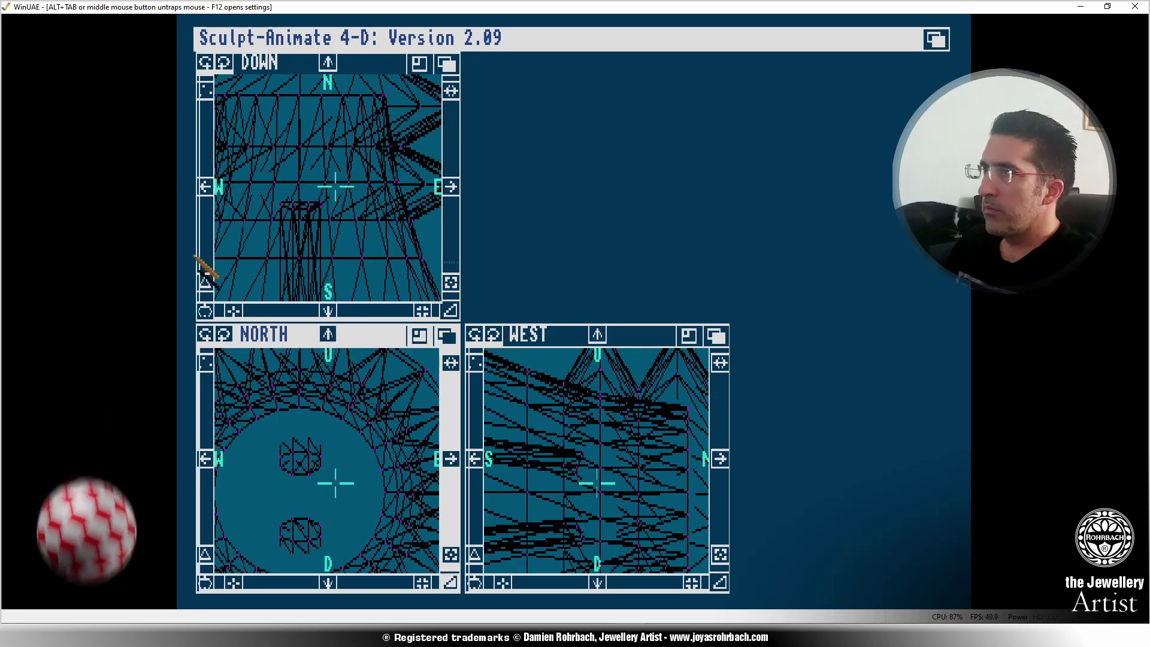
{"action": "right_click_drag", "start_coordinate": [341, 34], "coordinate": [371, 60]}
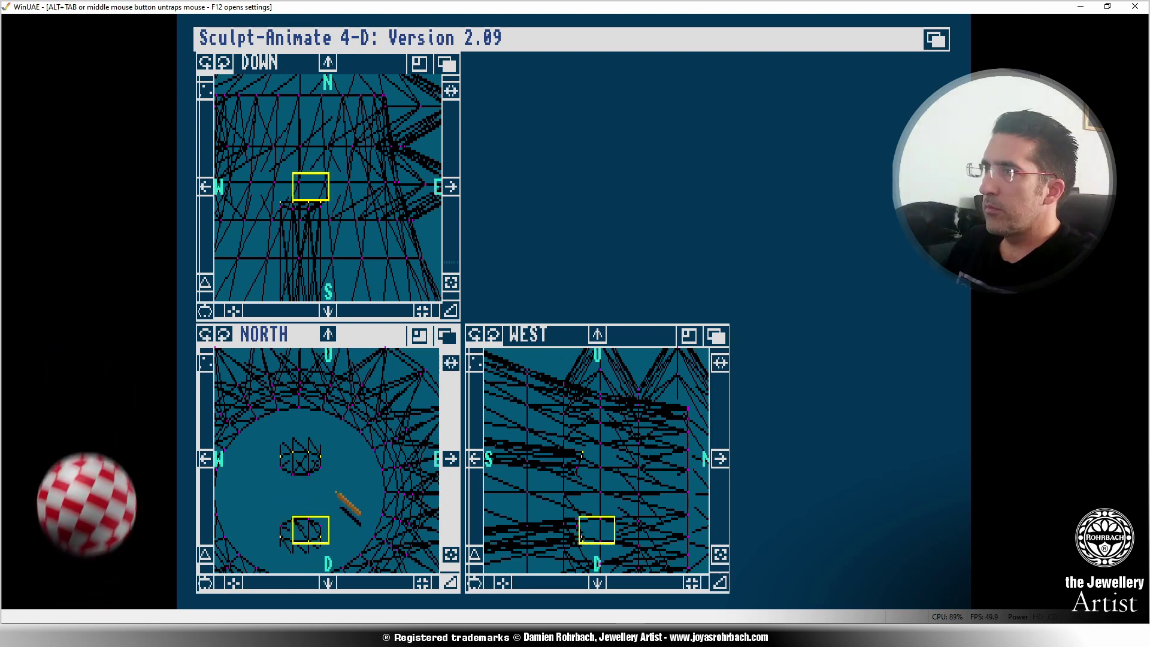
{"action": "left_click", "coordinate": [580, 512]}
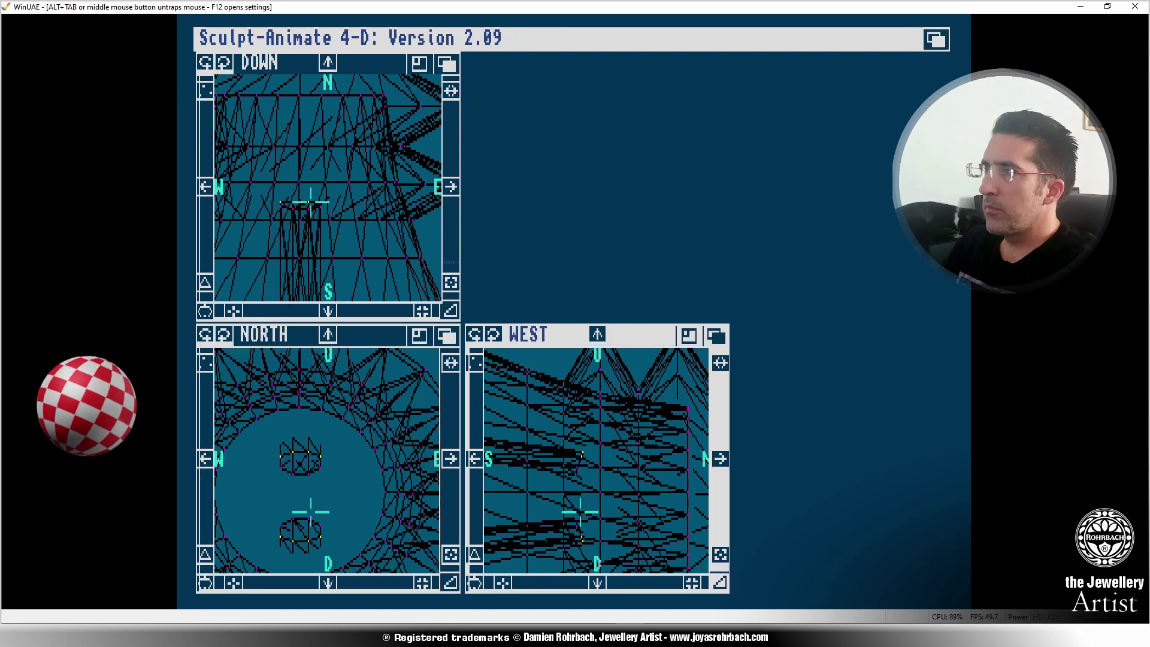
{"action": "right_click_drag", "start_coordinate": [371, 297], "coordinate": [377, 60]}
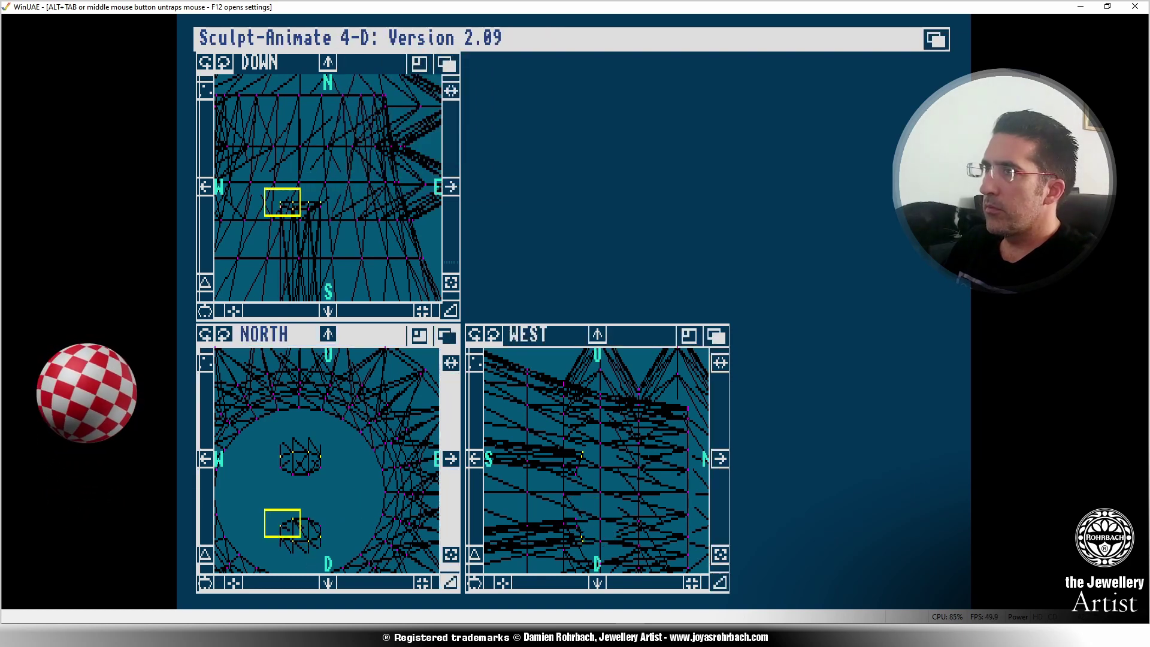
{"action": "left_click_drag", "start_coordinate": [298, 453], "coordinate": [316, 472]}
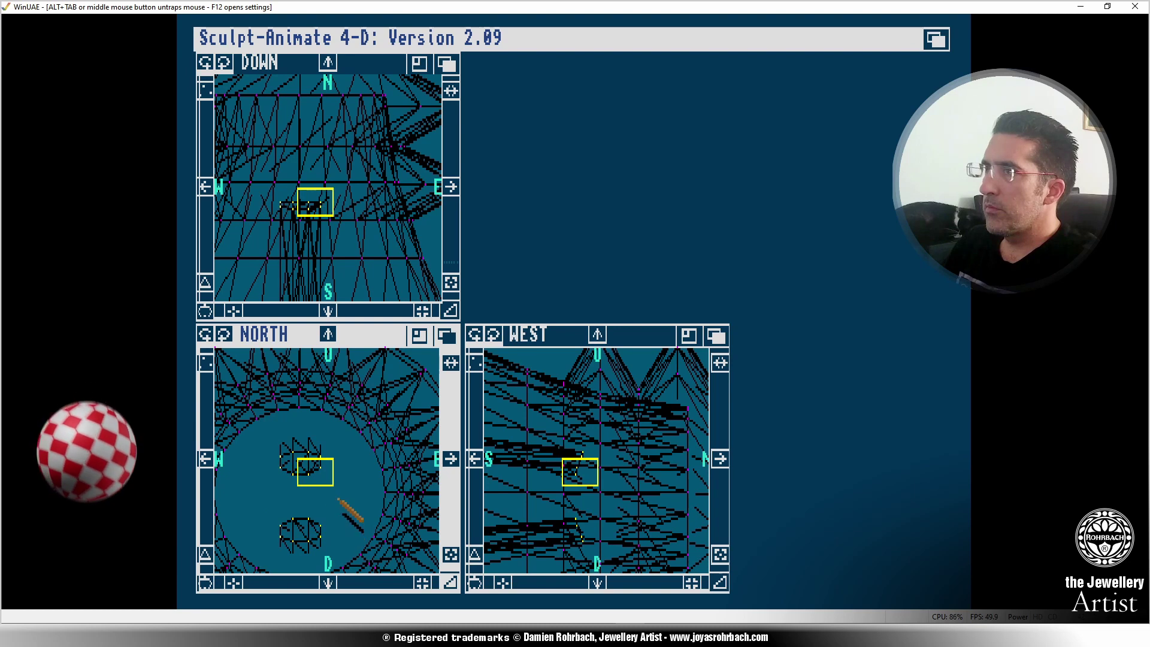
Move the selected leg-end vertices a short distance north into the screw base and deselect them.
{"action": "right_click_drag", "start_coordinate": [585, 282], "coordinate": [351, 148]}
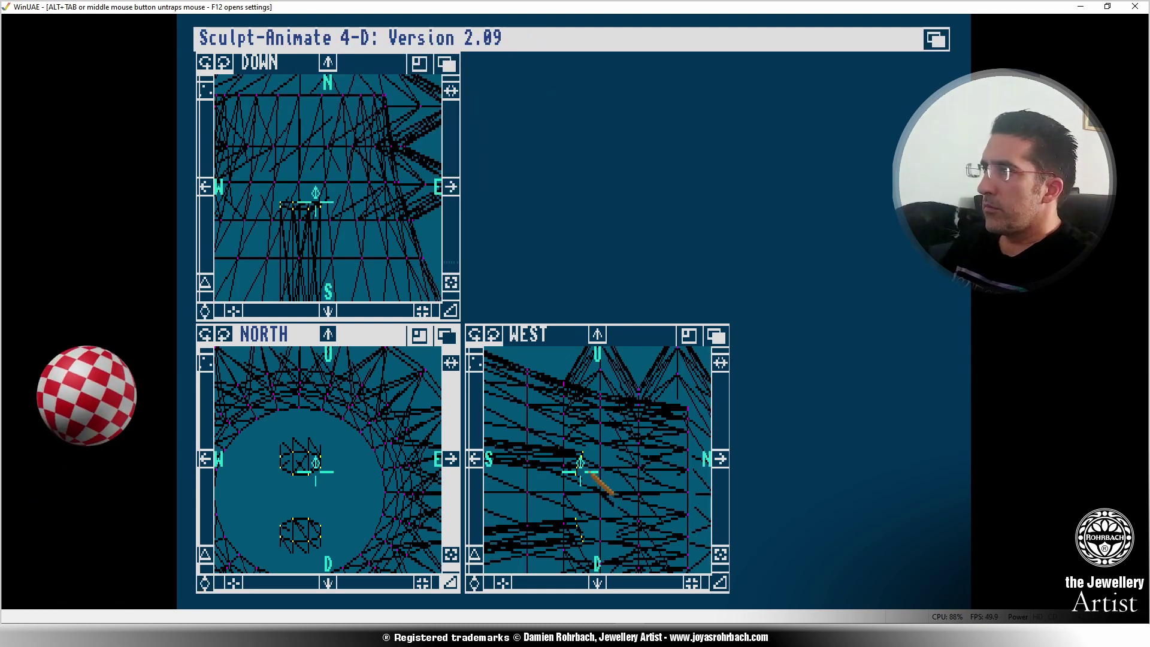
{"action": "left_click_drag", "start_coordinate": [591, 474], "coordinate": [617, 475]}
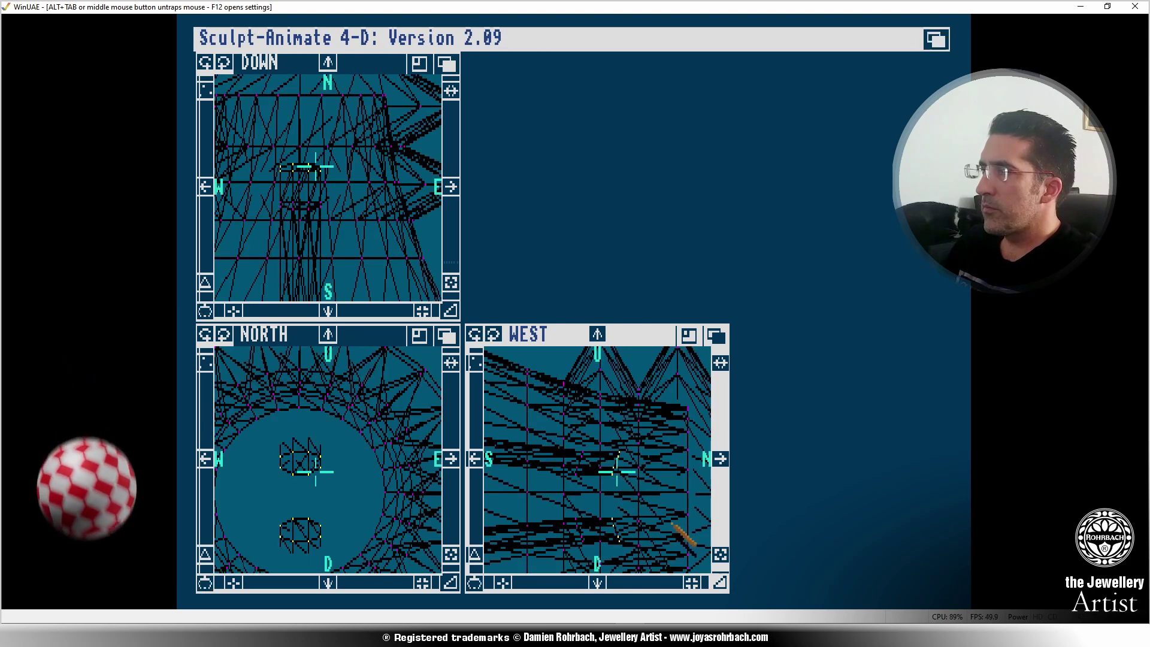
{"action": "left_click", "coordinate": [721, 552]}
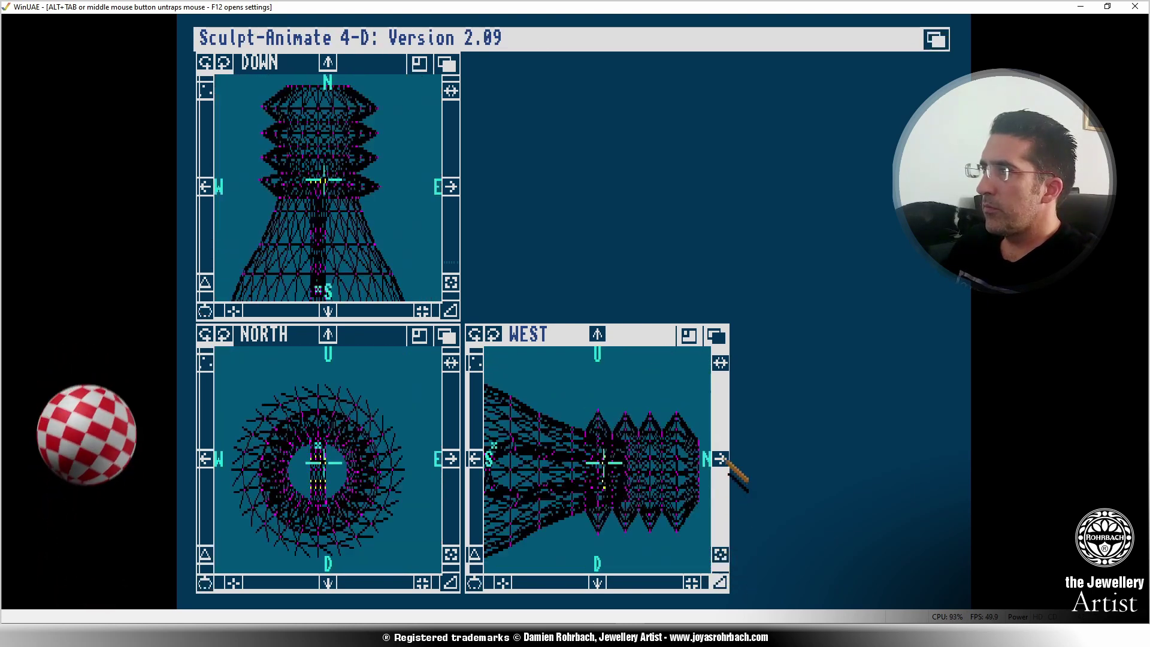
{"action": "left_click", "coordinate": [718, 555]}
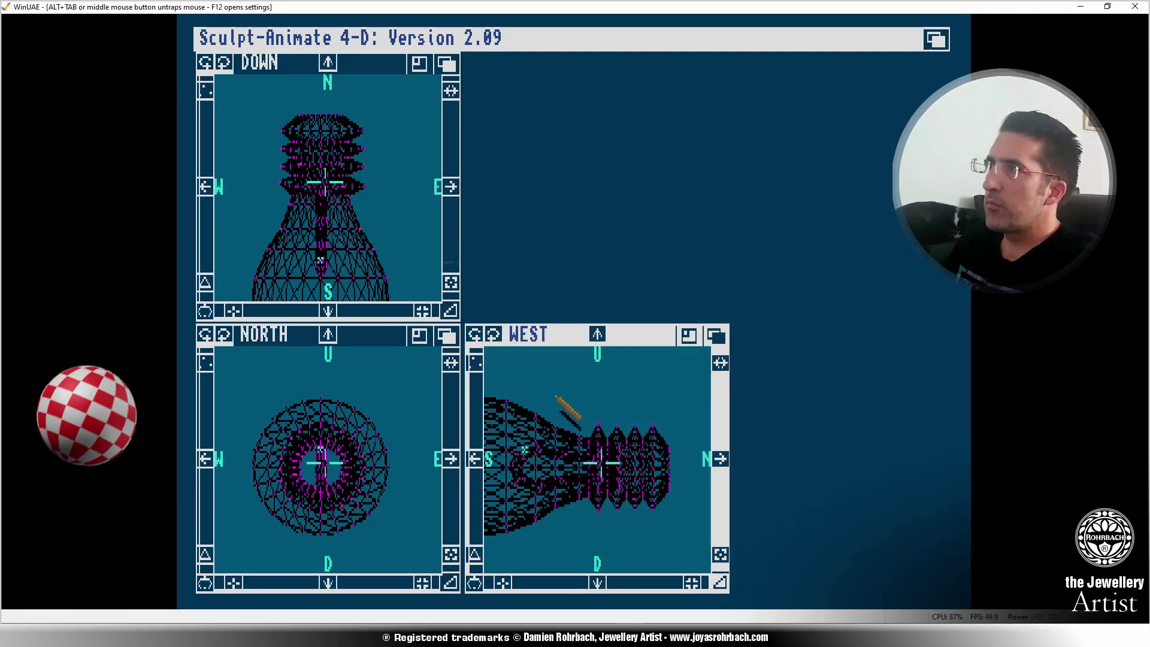
Add a circle with 24 points around it in the West view.
{"action": "left_click", "coordinate": [666, 443]}
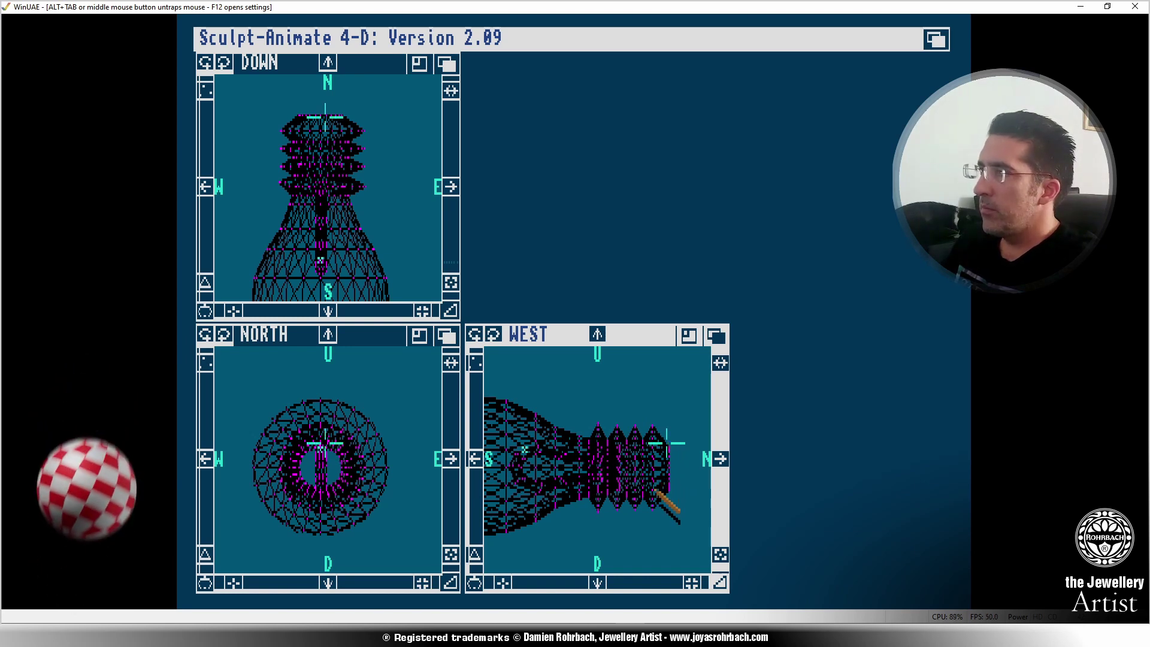
{"action": "left_click", "coordinate": [683, 471]}
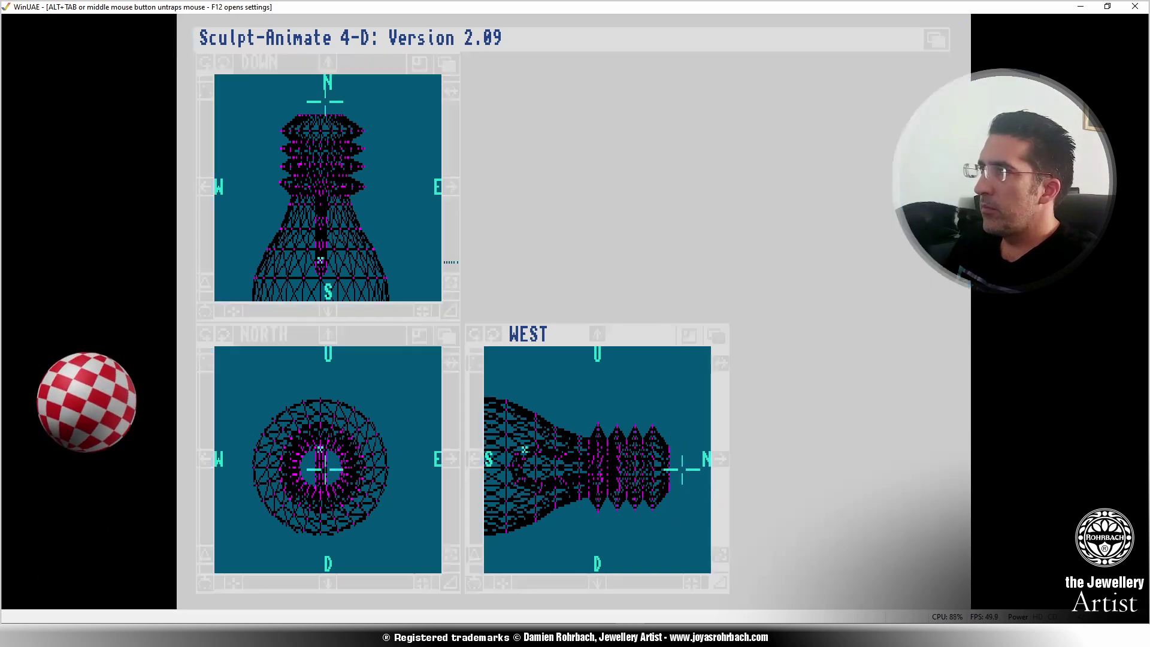
{"action": "right_click_drag", "start_coordinate": [324, 97], "coordinate": [302, 162]}
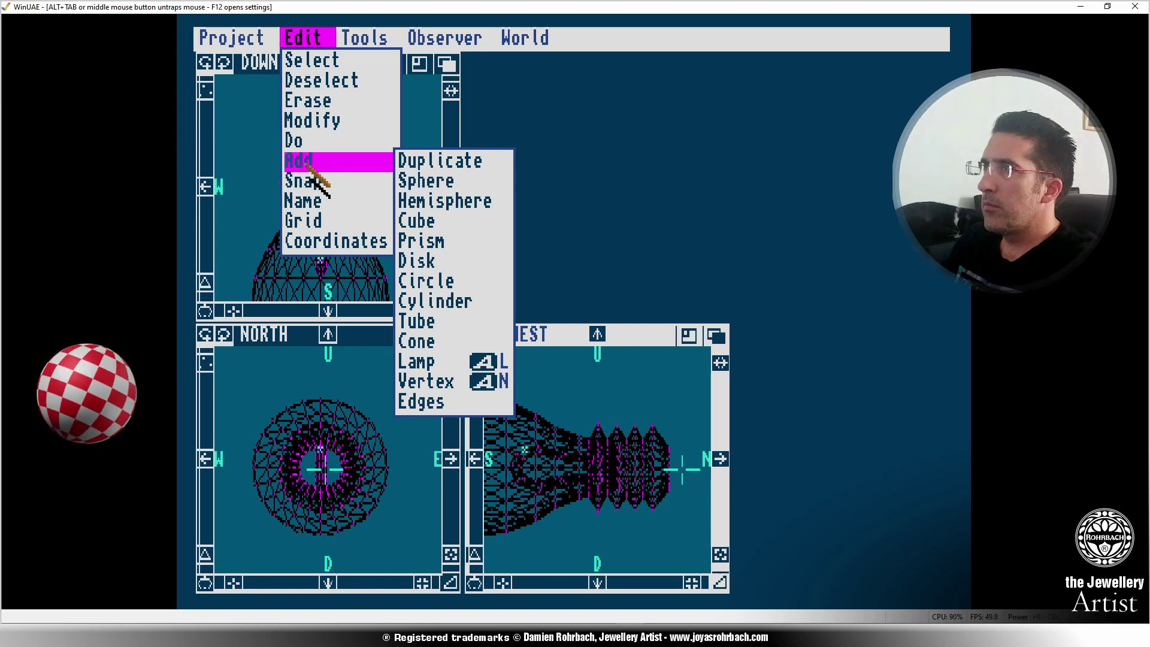
{"action": "right_click_drag", "start_coordinate": [304, 164], "coordinate": [436, 167]}
{"action": "left_click", "coordinate": [680, 448]}
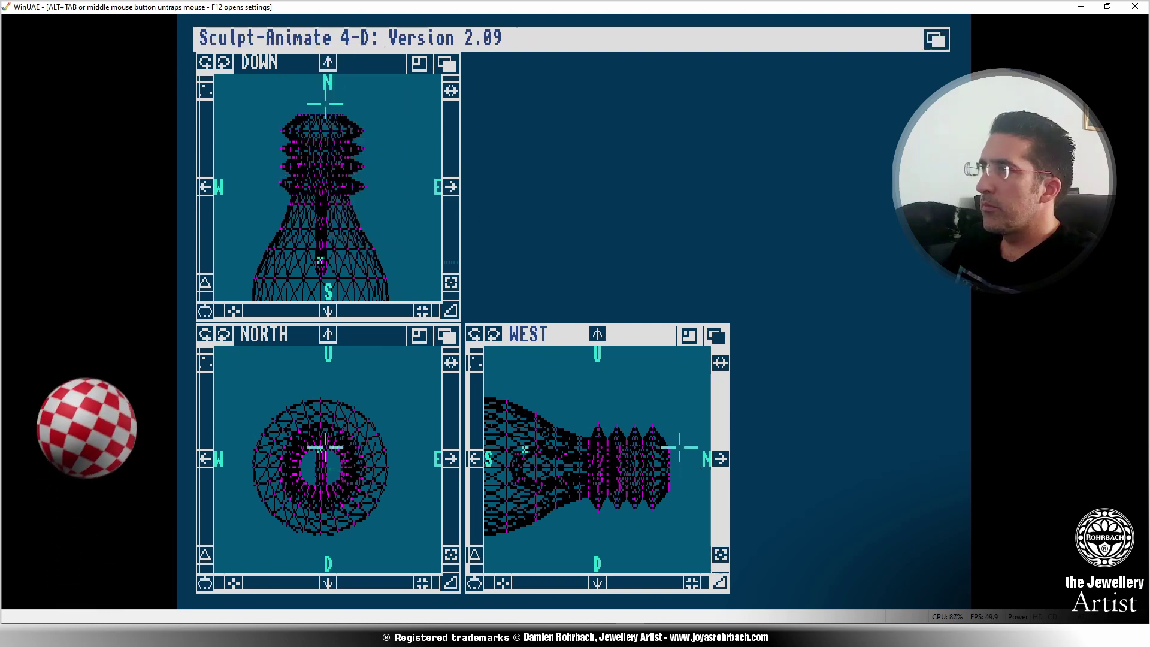
{"action": "left_click", "coordinate": [674, 444]}
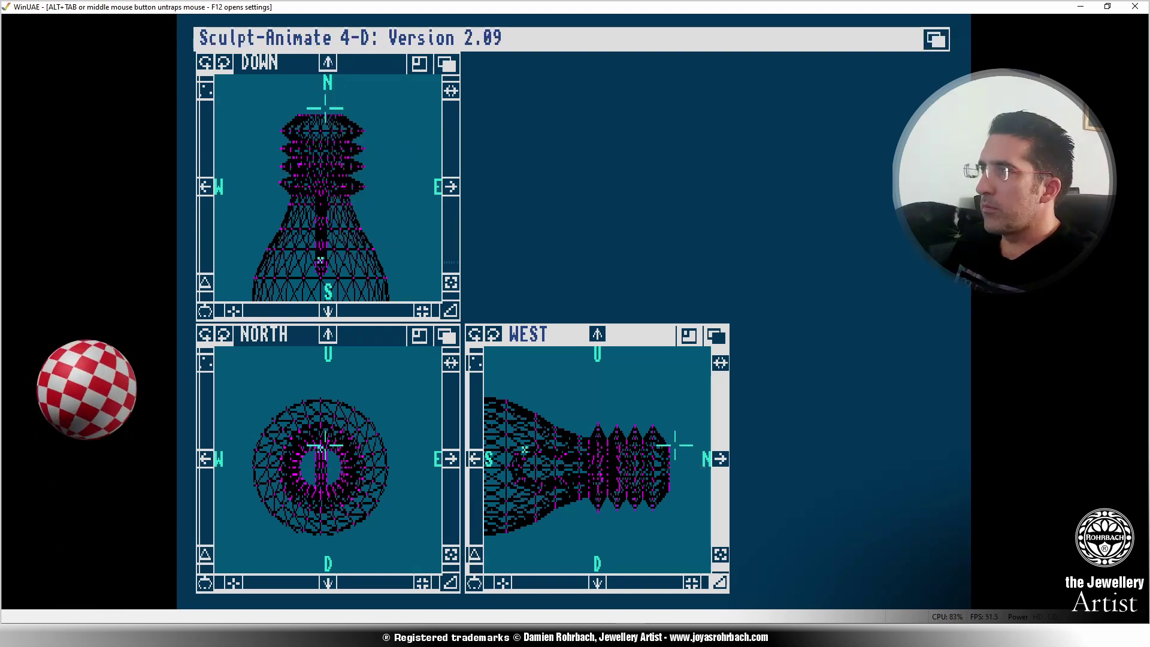
{"action": "right_click_drag", "start_coordinate": [344, 53], "coordinate": [440, 283]}
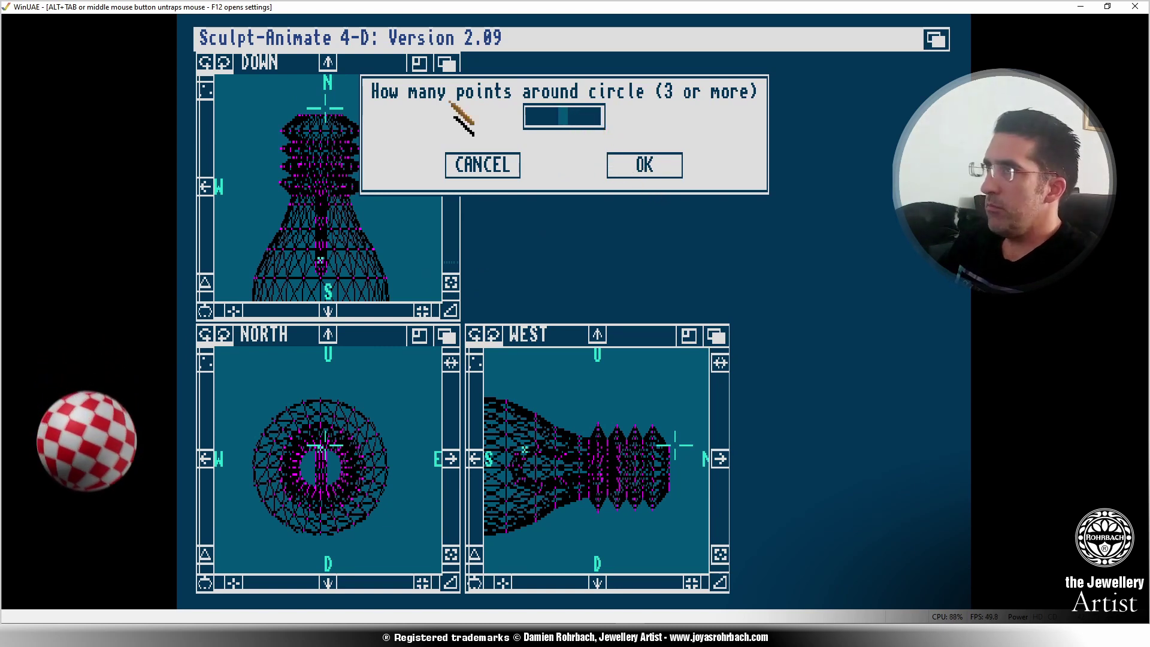
{"action": "type", "text": "24"}
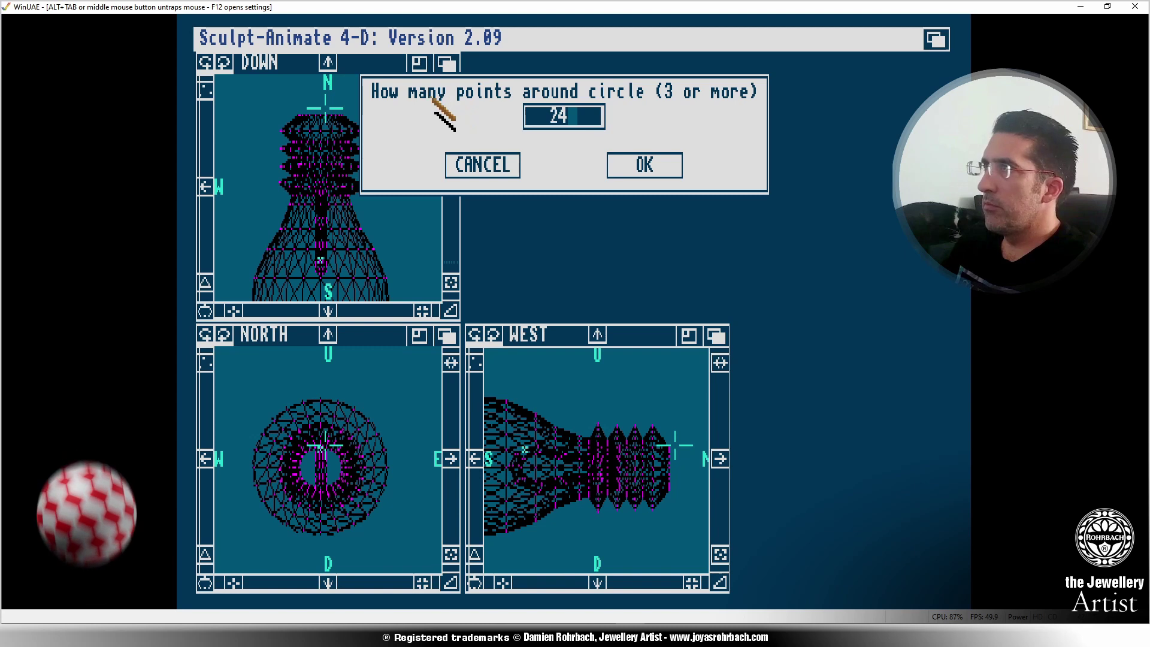
{"action": "left_click", "coordinate": [650, 166]}
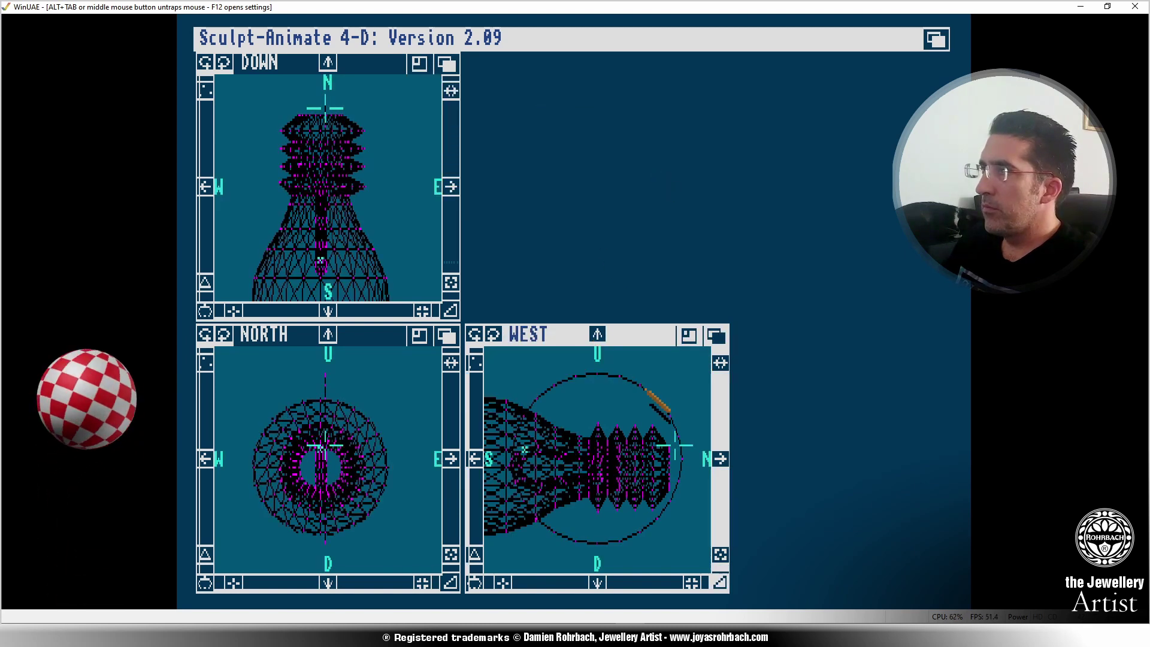
Select the new circle and contract it about its center to a small fraction of its size.
{"action": "right_click", "coordinate": [647, 391]}
{"action": "left_click", "coordinate": [637, 385]}
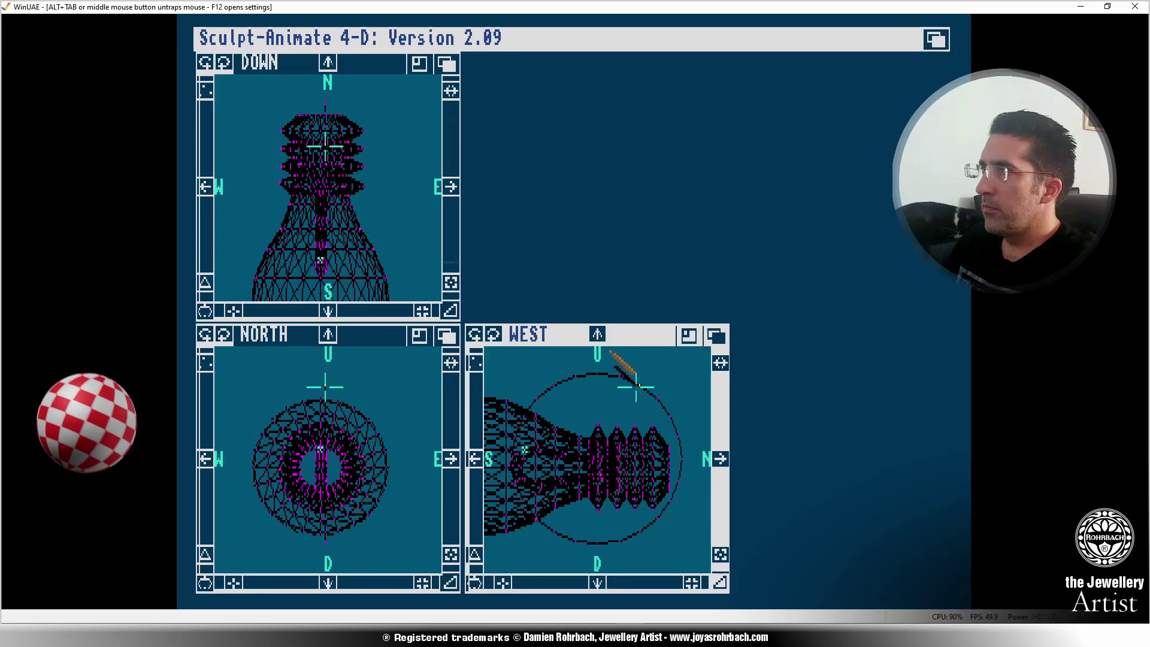
{"action": "right_click_drag", "start_coordinate": [610, 352], "coordinate": [419, 77]}
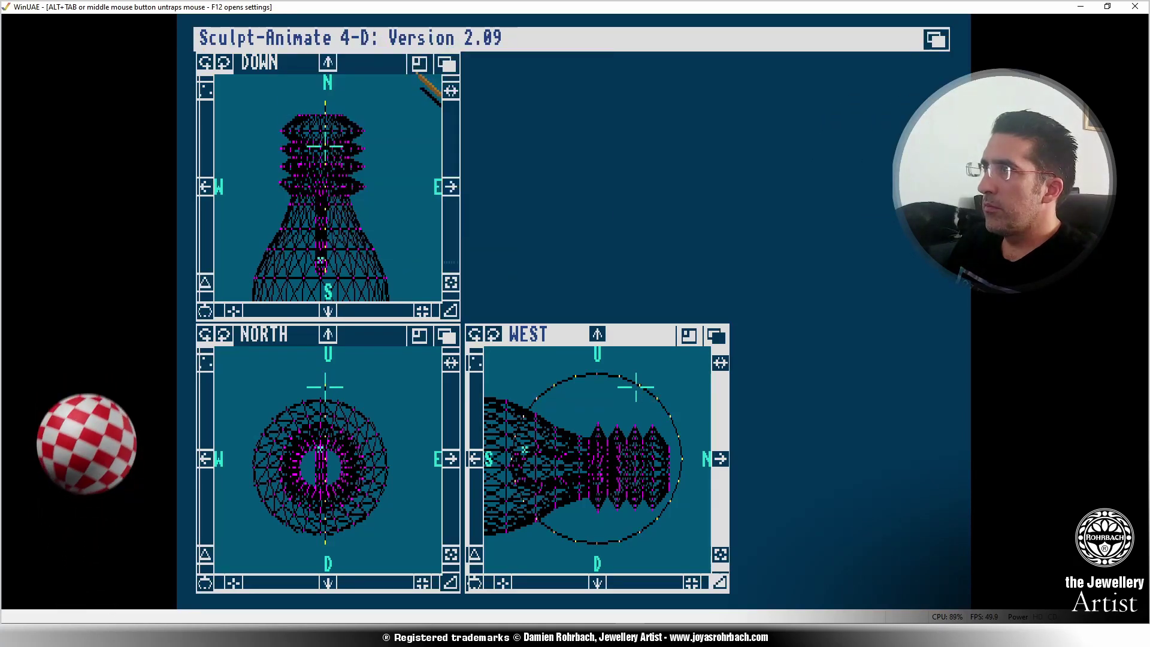
{"action": "right_click_drag", "start_coordinate": [535, 254], "coordinate": [461, 138]}
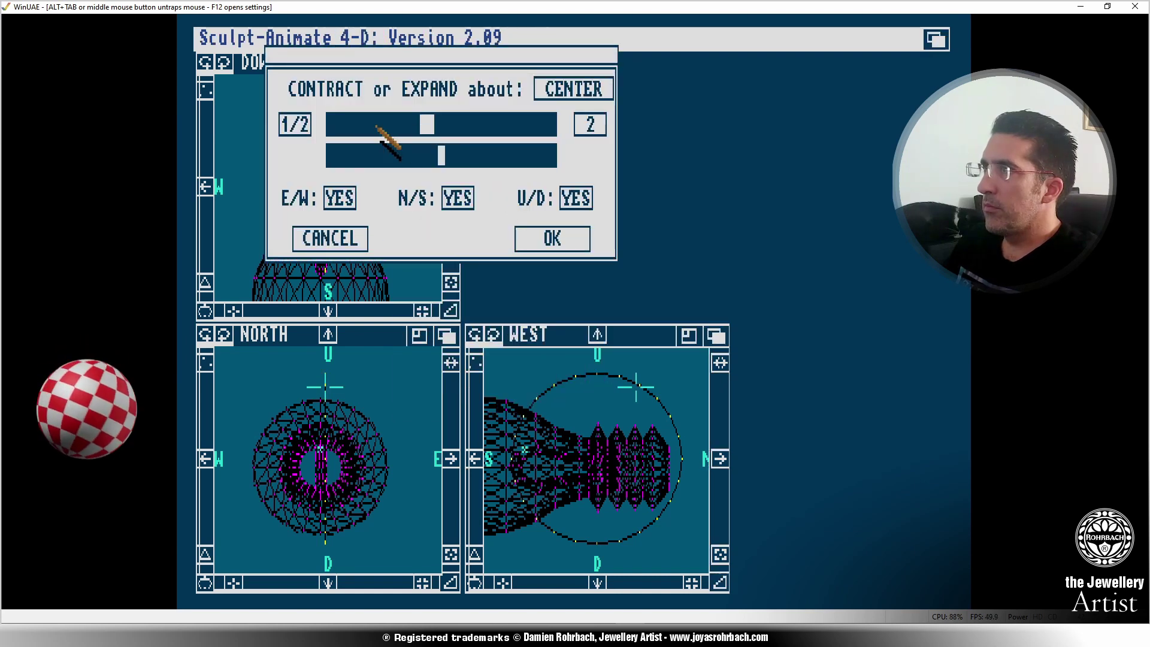
{"action": "left_click_drag", "start_coordinate": [376, 127], "coordinate": [339, 127]}
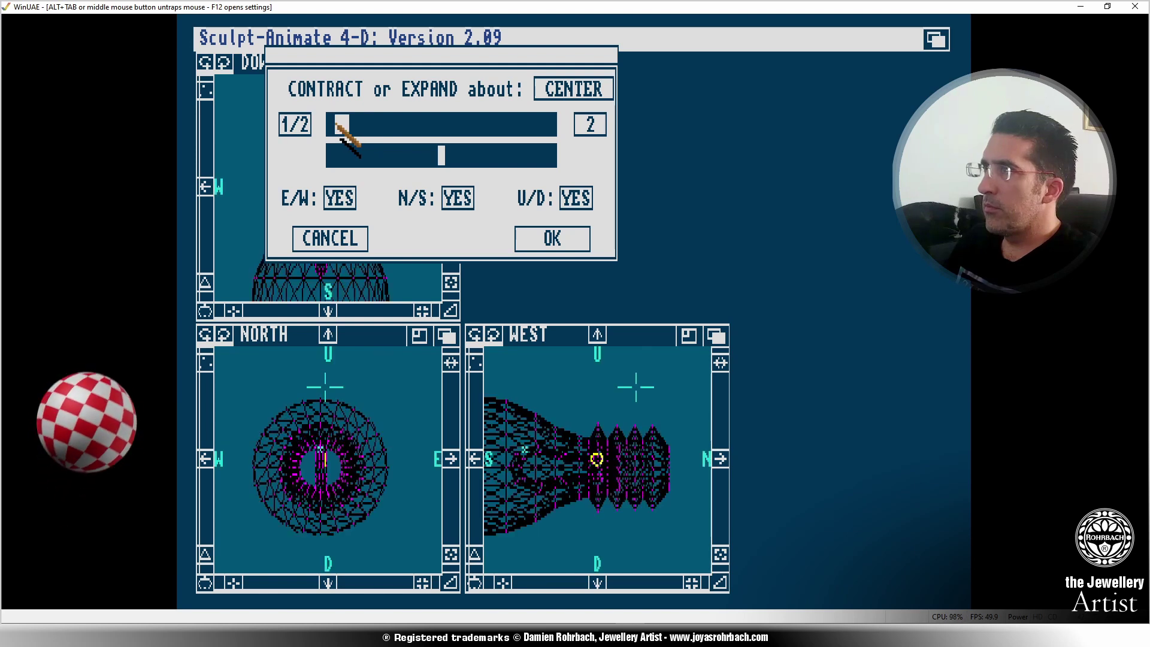
{"action": "left_click", "coordinate": [551, 238]}
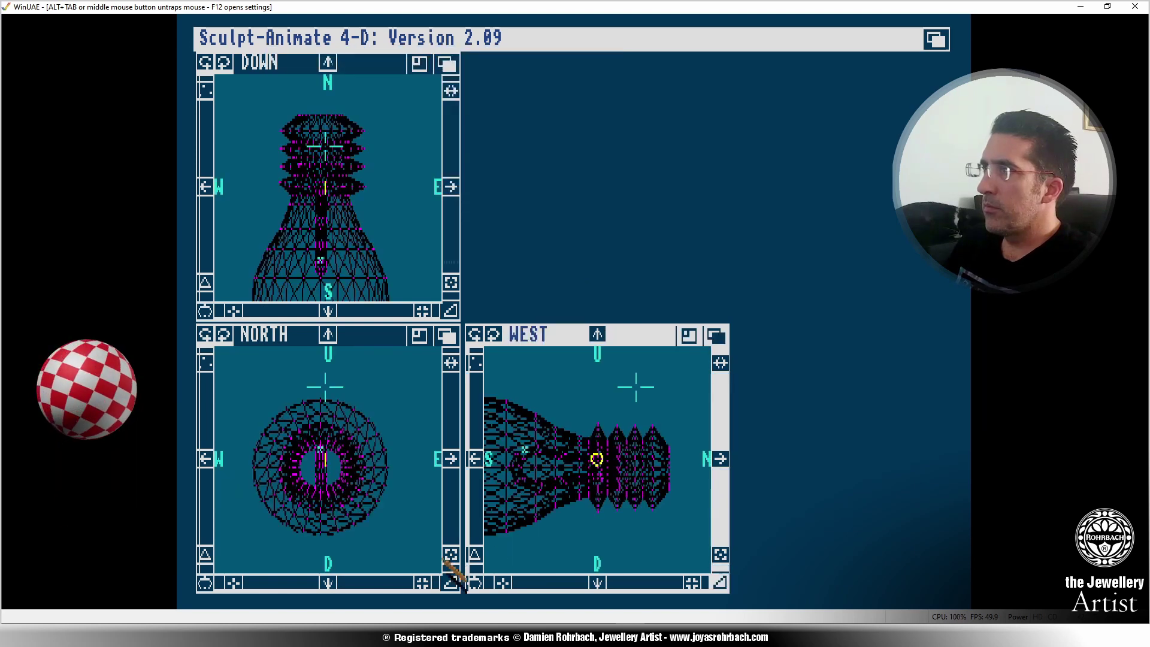
Move the small circle in the West view to the upper corner of the screw base's northern end.
{"action": "left_click", "coordinate": [539, 533]}
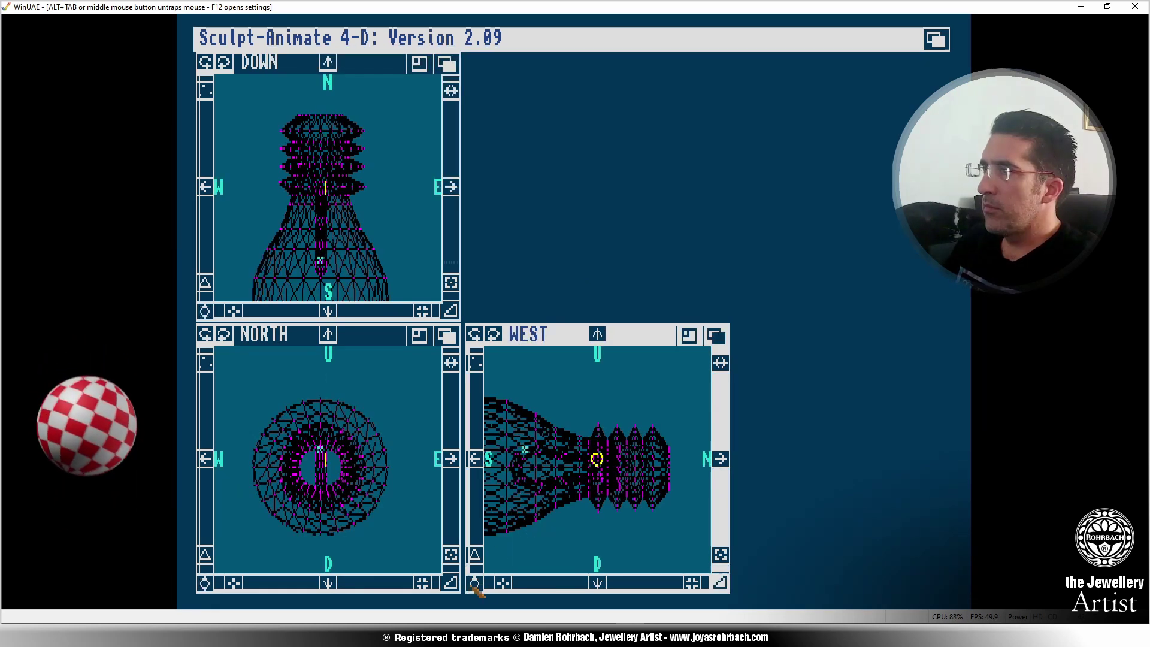
{"action": "left_click", "coordinate": [645, 464]}
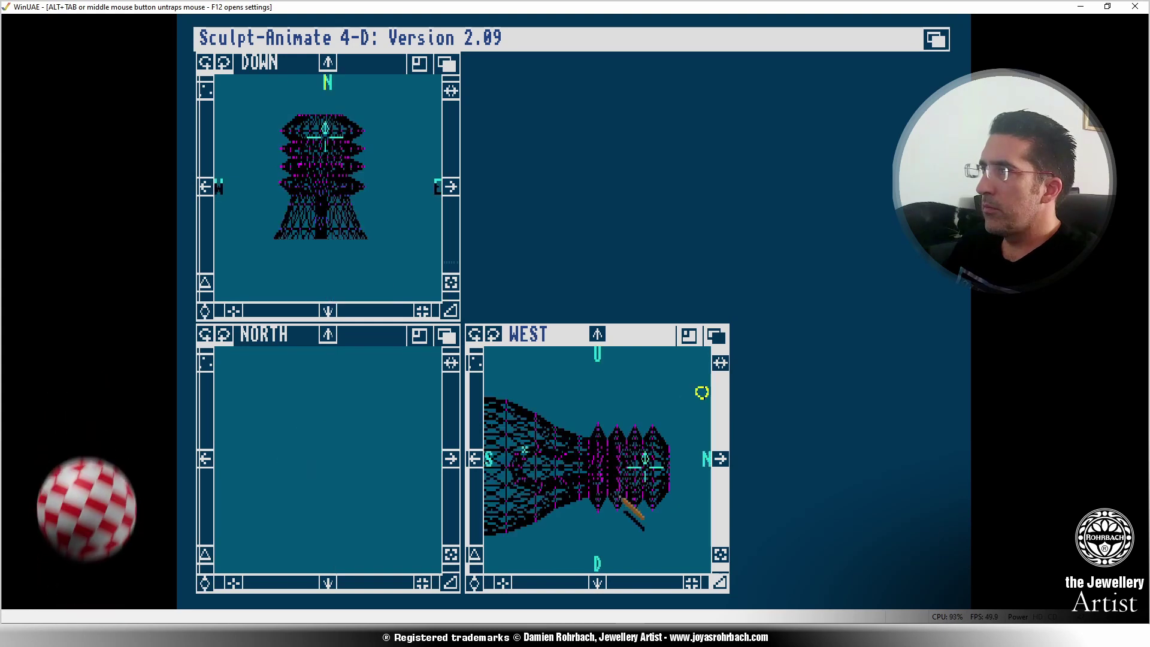
{"action": "left_click", "coordinate": [616, 519]}
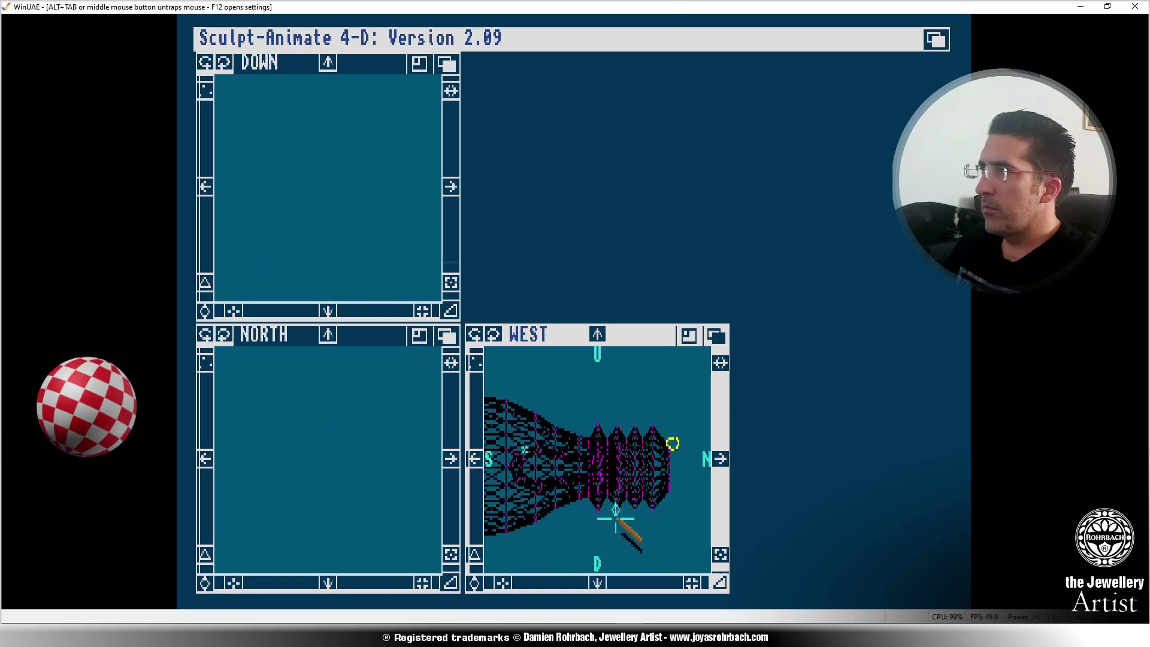
{"action": "left_click", "coordinate": [612, 522]}
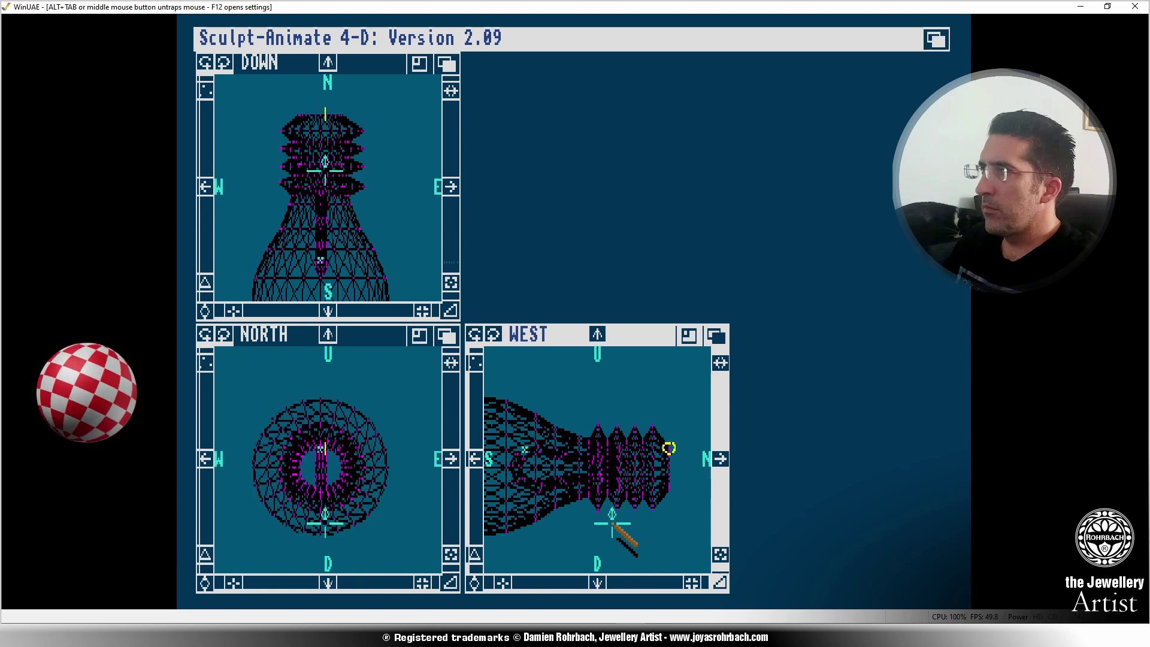
{"action": "left_click", "coordinate": [612, 518]}
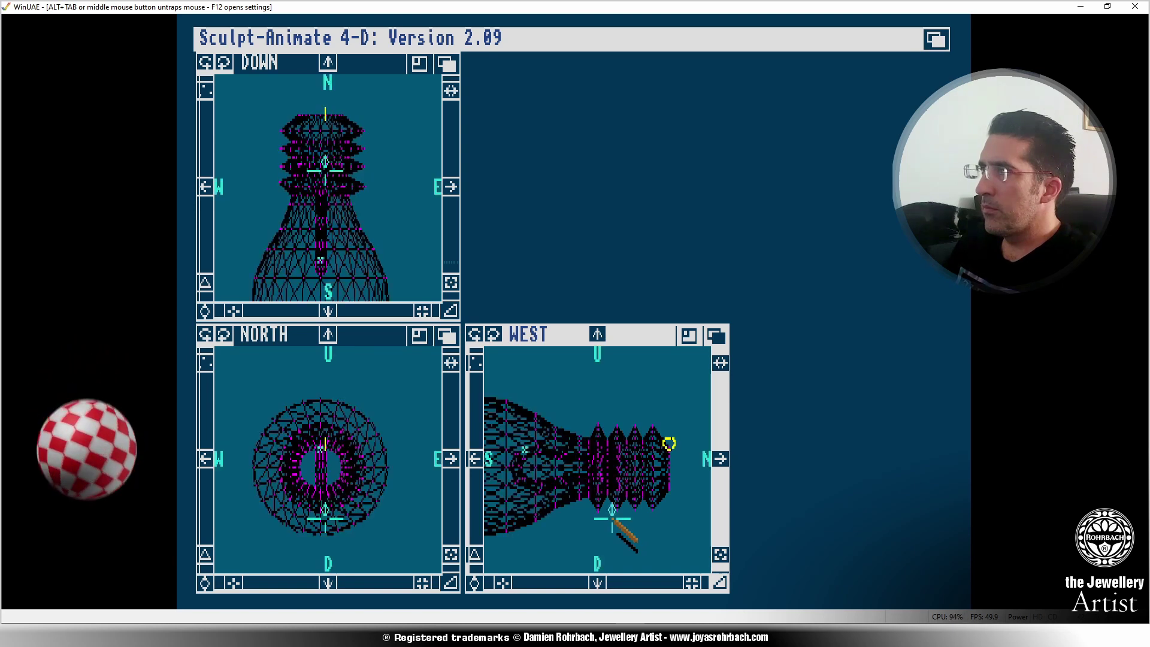
{"action": "left_click", "coordinate": [612, 519]}
{"action": "left_click", "coordinate": [612, 518]}
{"action": "left_click", "coordinate": [611, 523]}
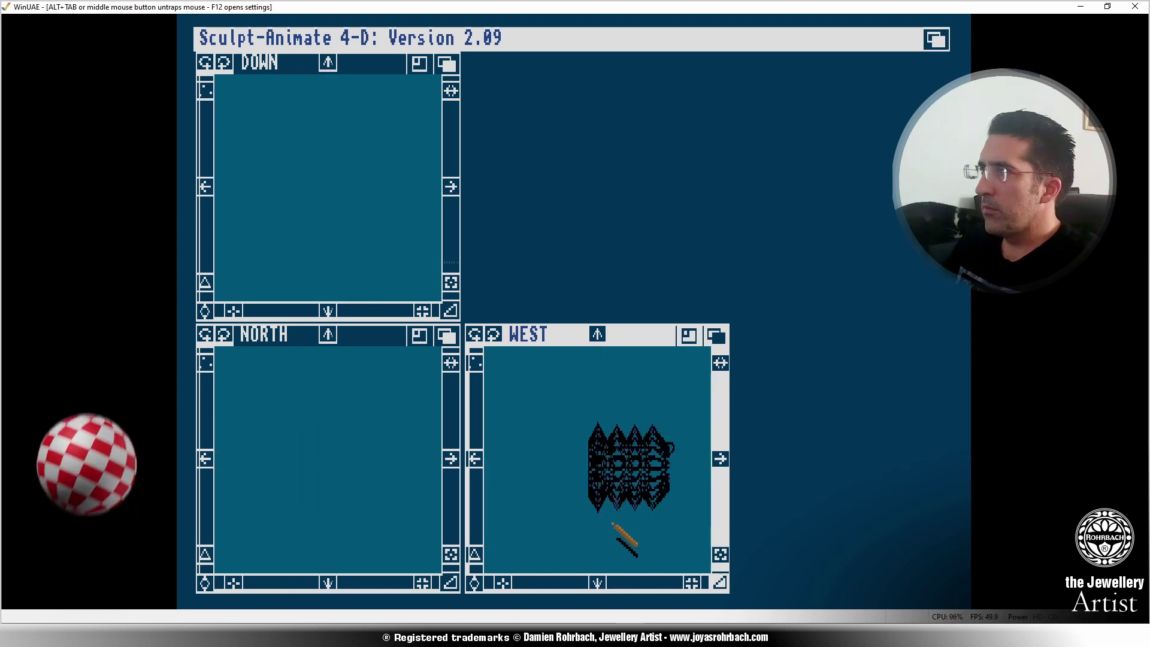
{"action": "left_click", "coordinate": [611, 523]}
{"action": "left_click", "coordinate": [612, 519]}
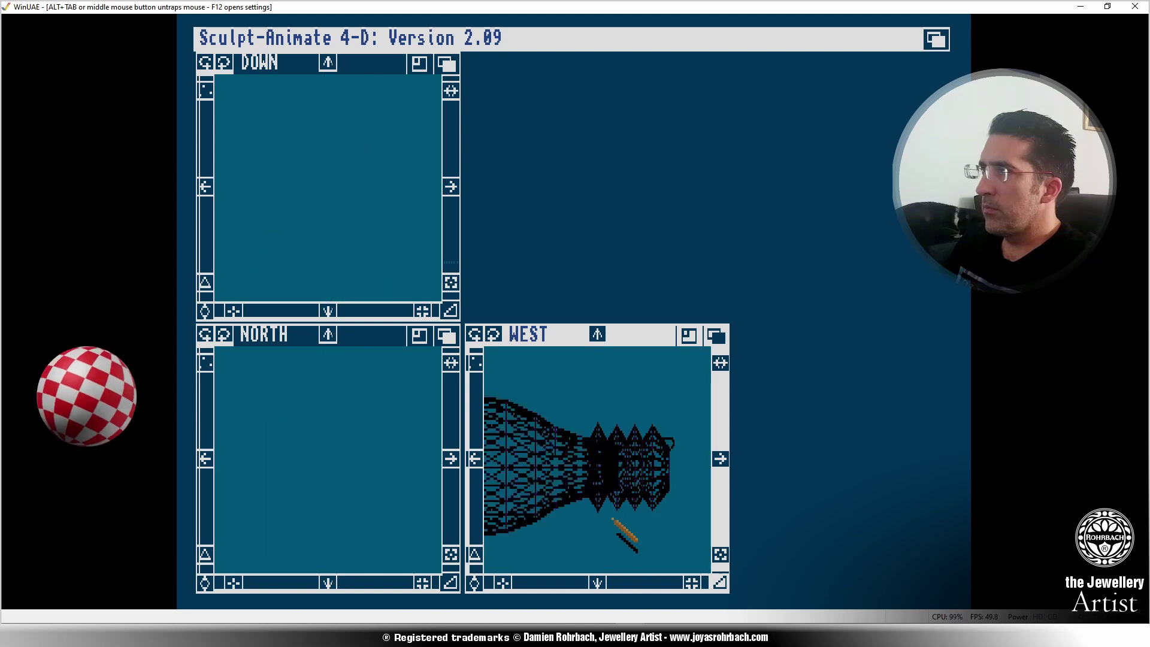
{"action": "left_click", "coordinate": [612, 518]}
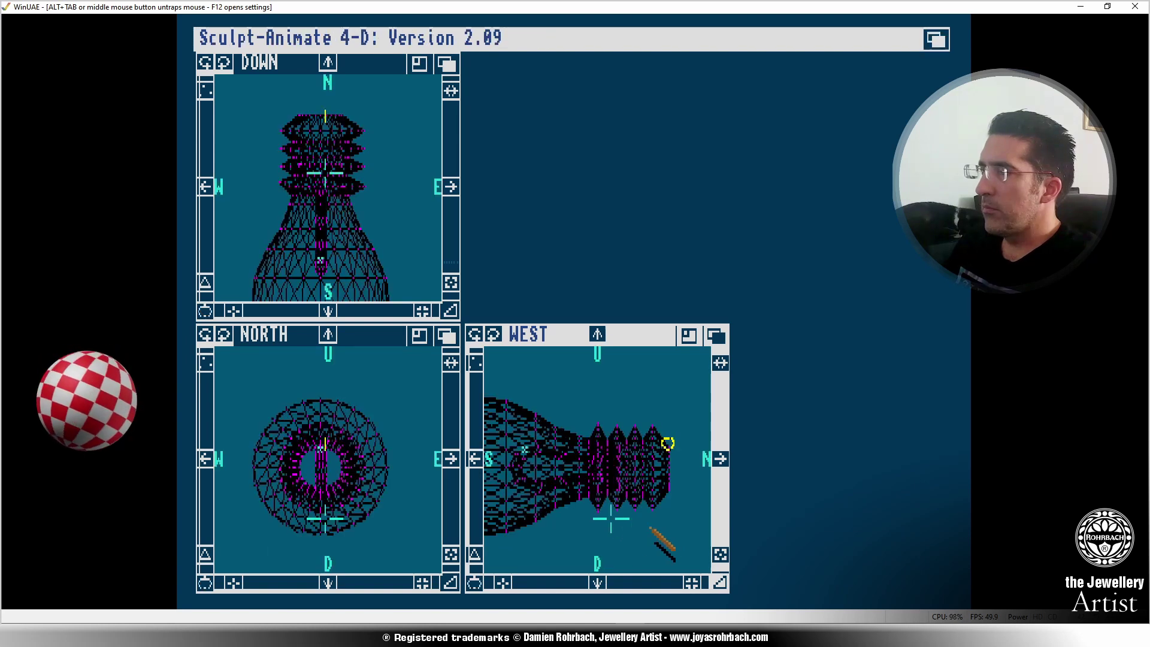
Contract the small circle a little further about its center, equally along all three axes.
{"action": "right_click_drag", "start_coordinate": [334, 32], "coordinate": [429, 142]}
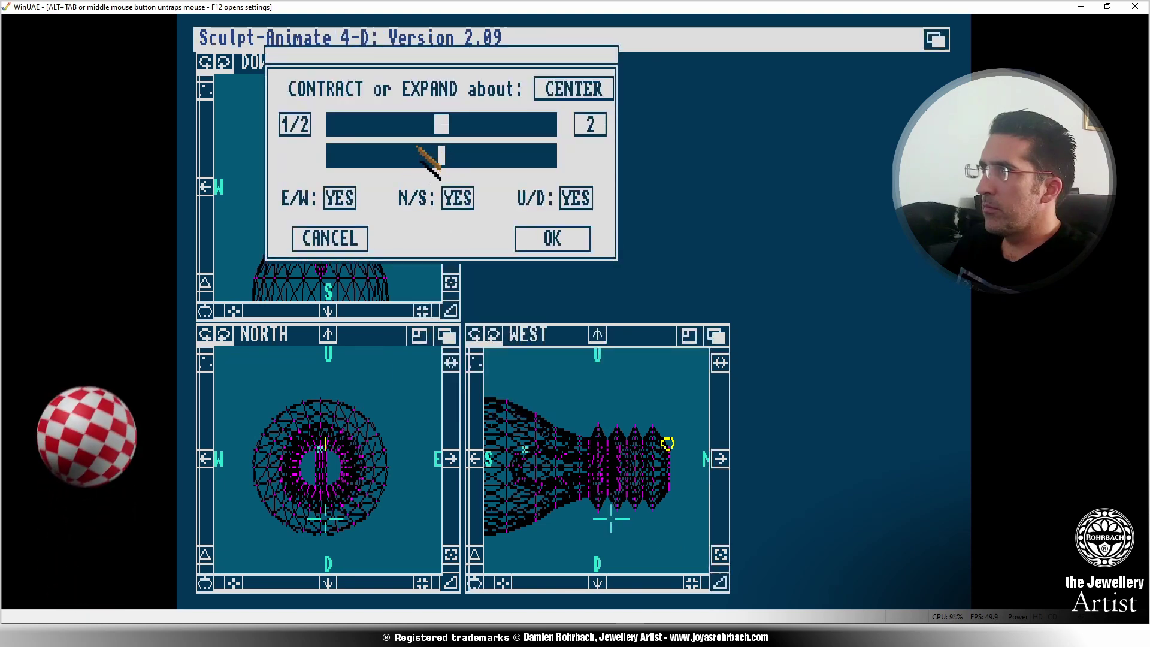
{"action": "left_click_drag", "start_coordinate": [430, 127], "coordinate": [397, 120]}
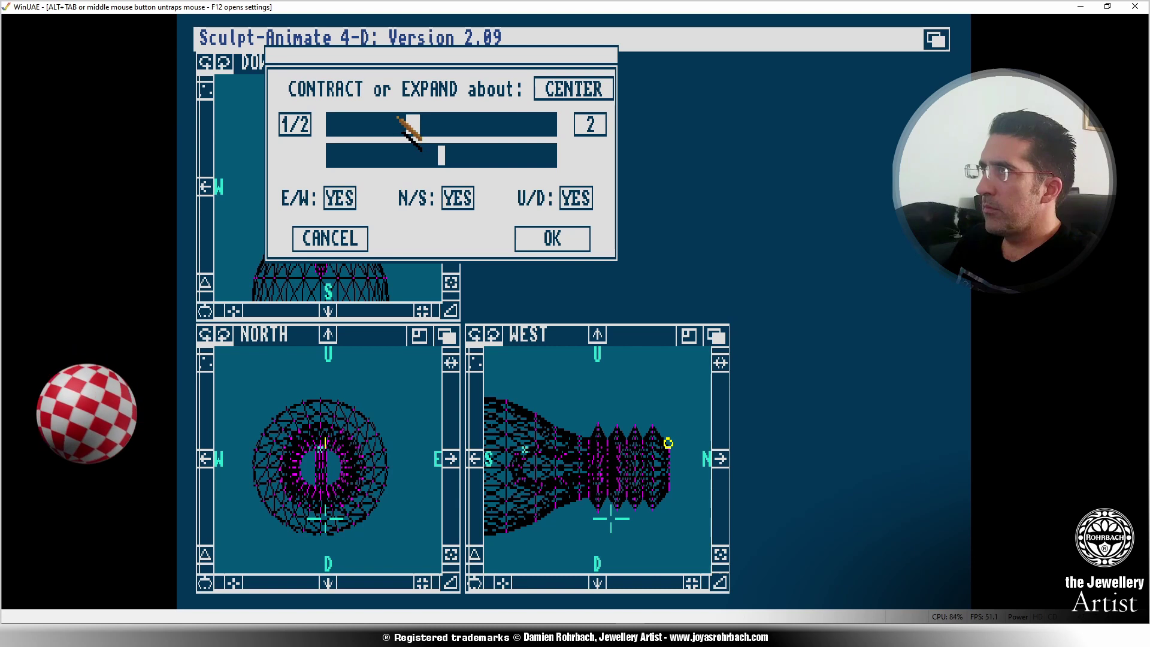
{"action": "left_click", "coordinate": [398, 118]}
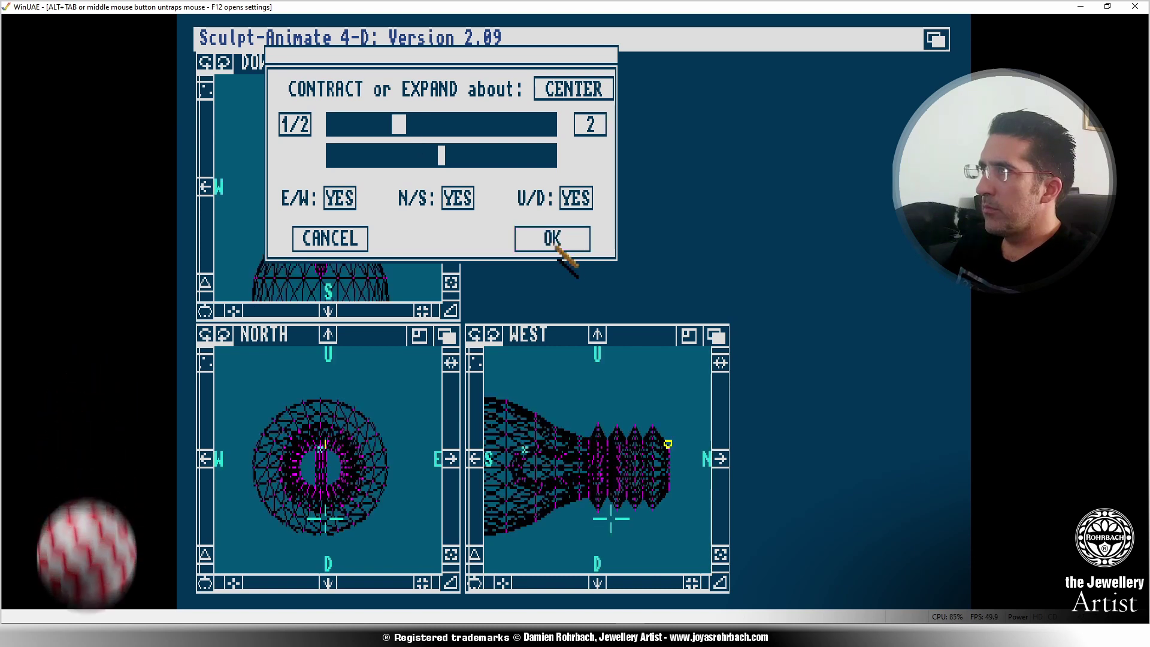
{"action": "left_click", "coordinate": [552, 239]}
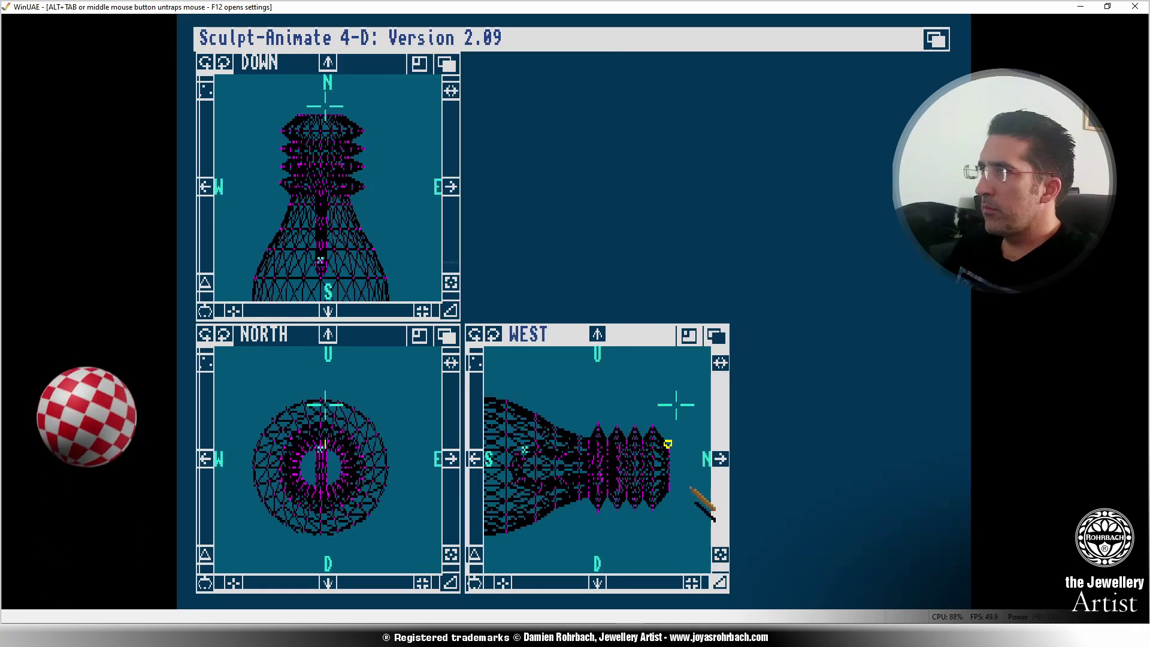
Nudge the small circle in the West view onto the upper edge of the screw base's northern rim.
{"action": "left_click", "coordinate": [692, 582]}
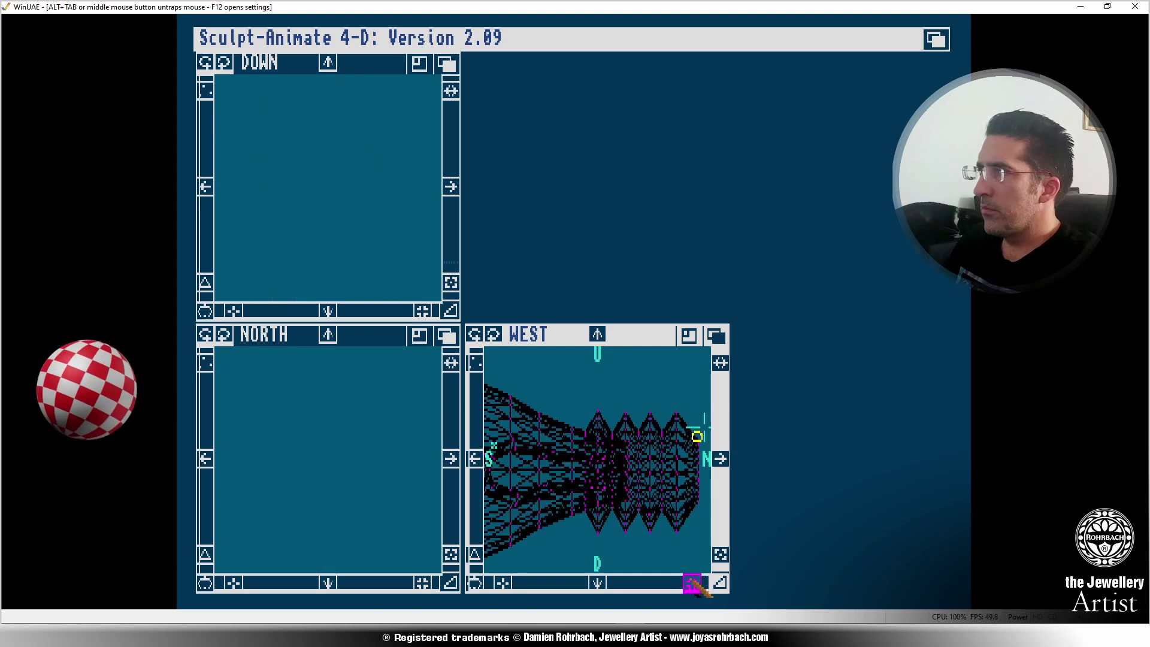
{"action": "left_click", "coordinate": [722, 459]}
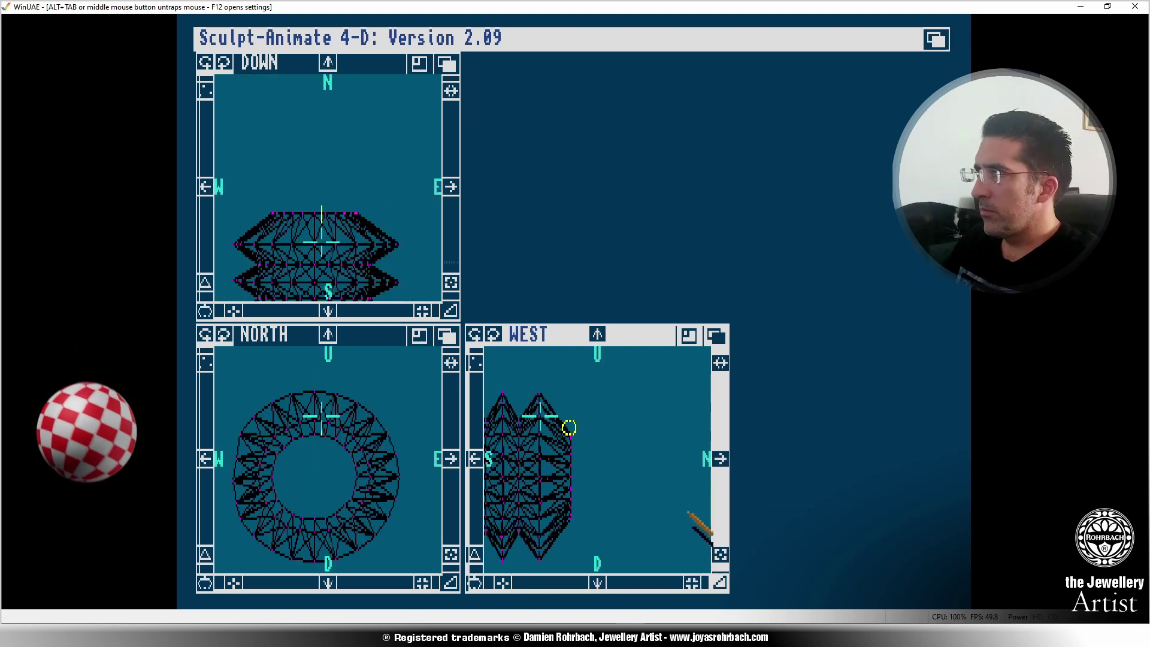
{"action": "left_click", "coordinate": [692, 581]}
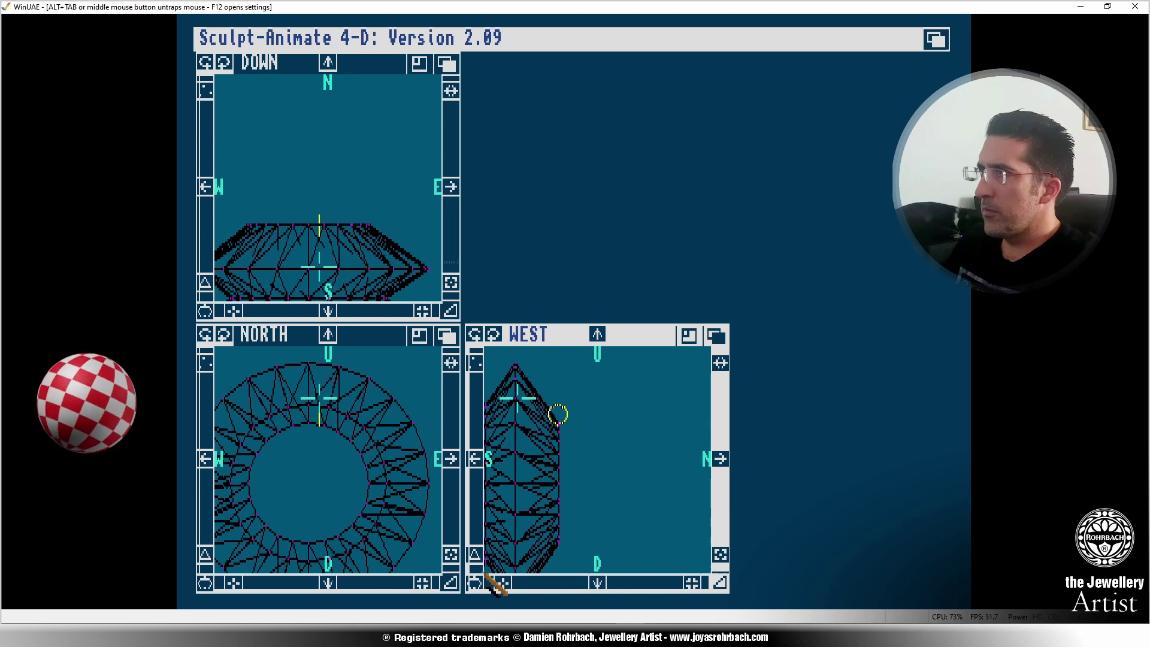
{"action": "left_click_drag", "start_coordinate": [525, 407], "coordinate": [525, 415]}
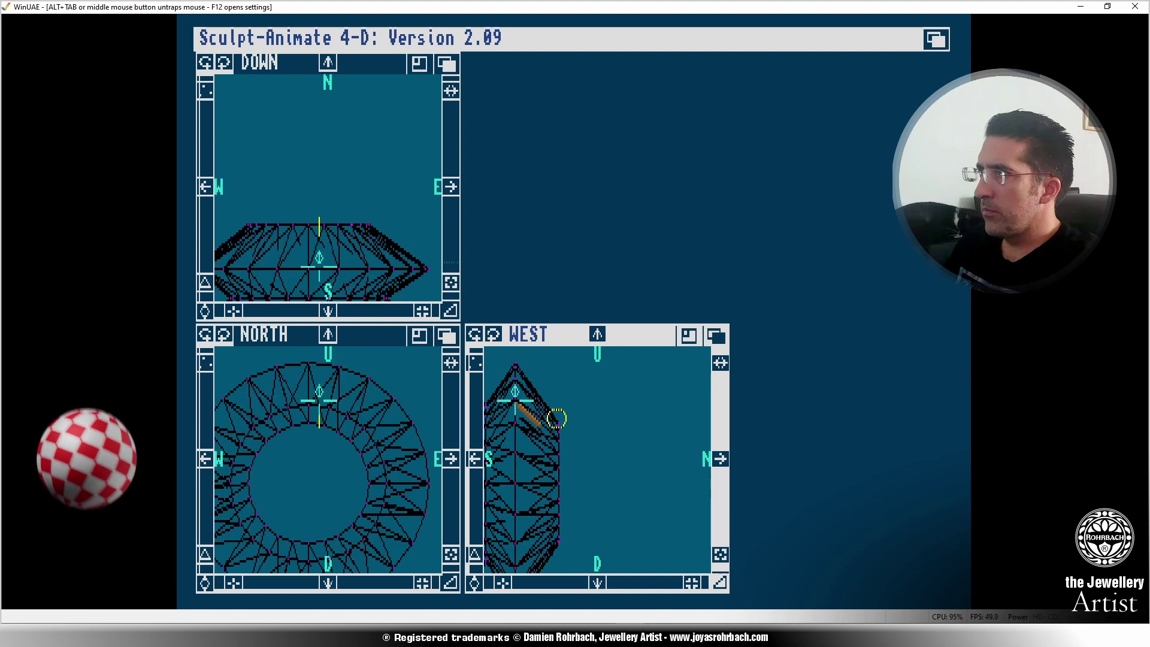
{"action": "left_click", "coordinate": [515, 400]}
Spin the small circle through 360 degrees about the screw base's axis to form a rounded rim ring.
{"action": "left_click", "coordinate": [529, 487]}
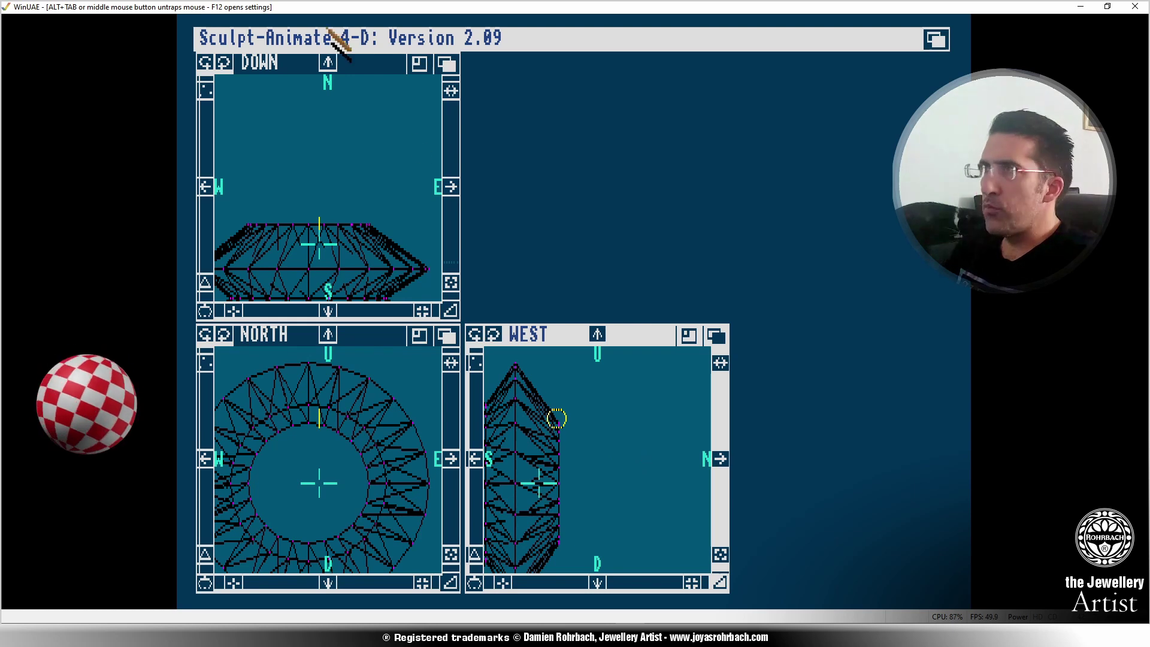
{"action": "right_click_drag", "start_coordinate": [328, 29], "coordinate": [441, 178]}
{"action": "left_click", "coordinate": [500, 166]}
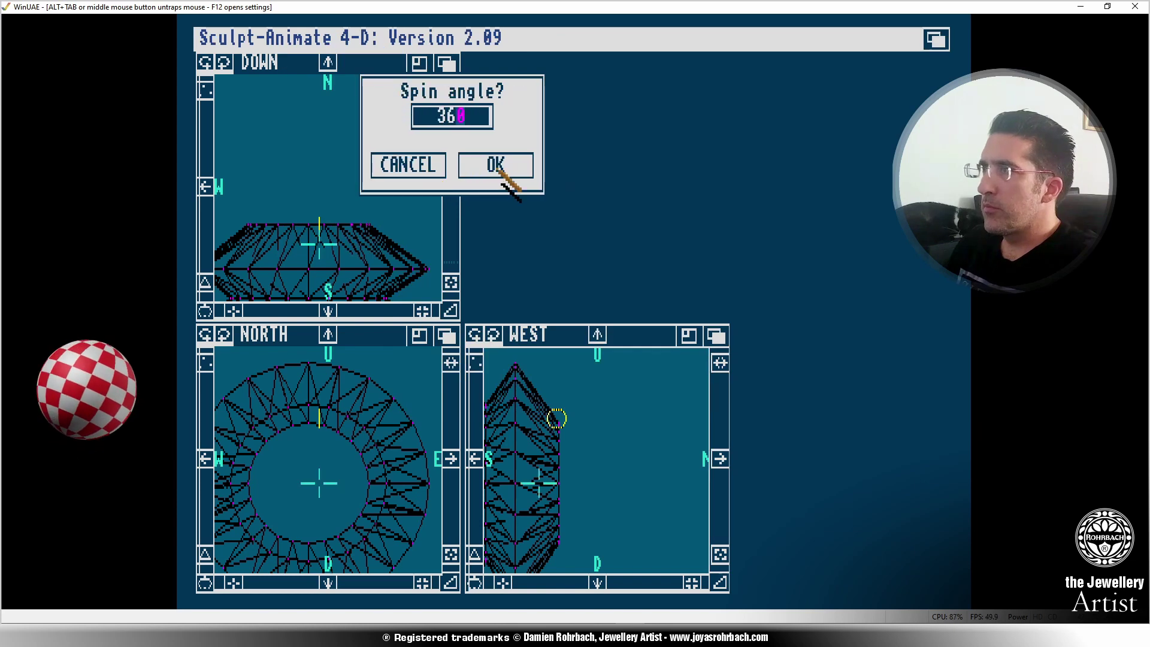
{"action": "left_click", "coordinate": [497, 169]}
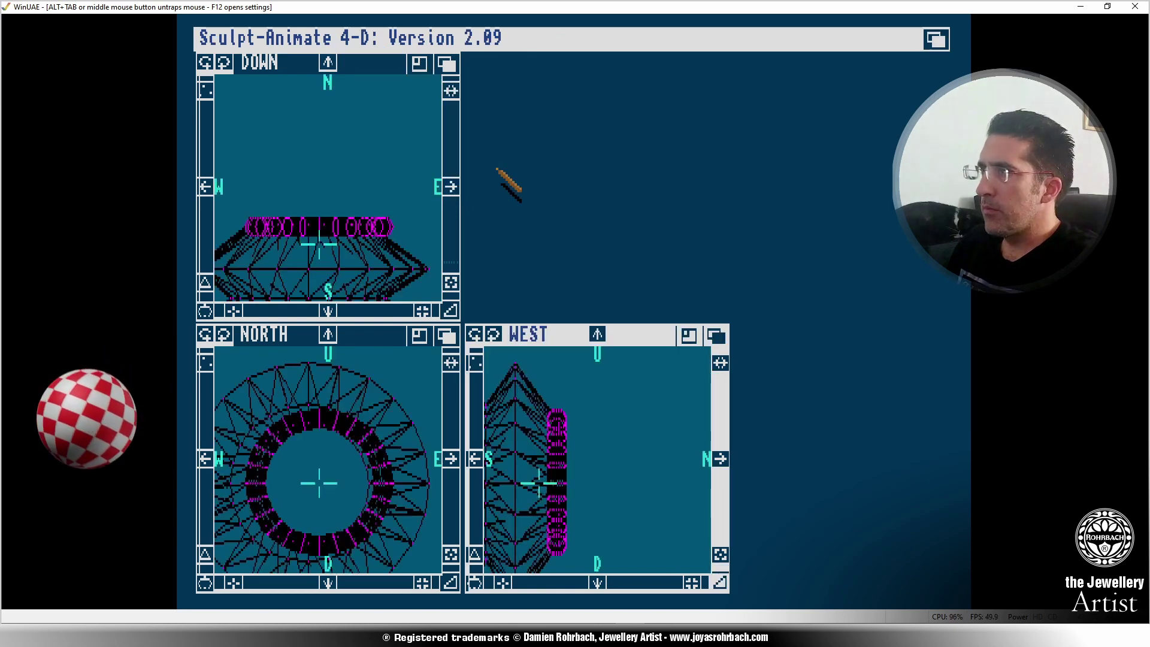
Select the rim ring and shift it in the North view until it is centred on the screw base's axis.
{"action": "left_click", "coordinate": [557, 413]}
{"action": "right_click_drag", "start_coordinate": [366, 76], "coordinate": [439, 80]}
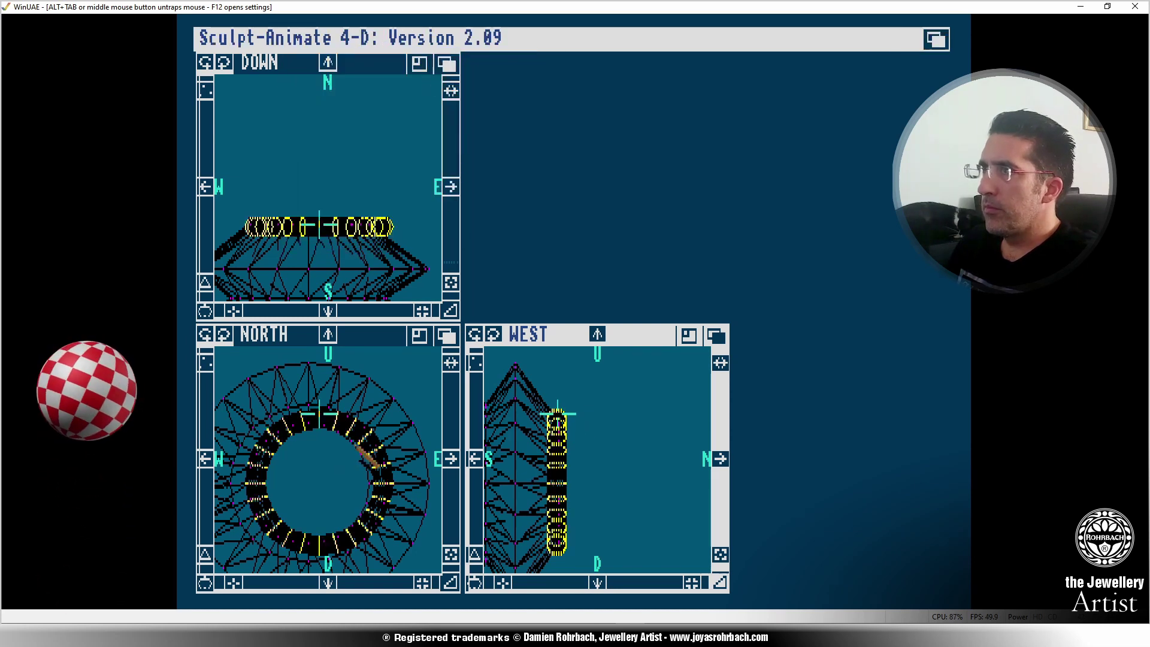
{"action": "left_click", "coordinate": [406, 372]}
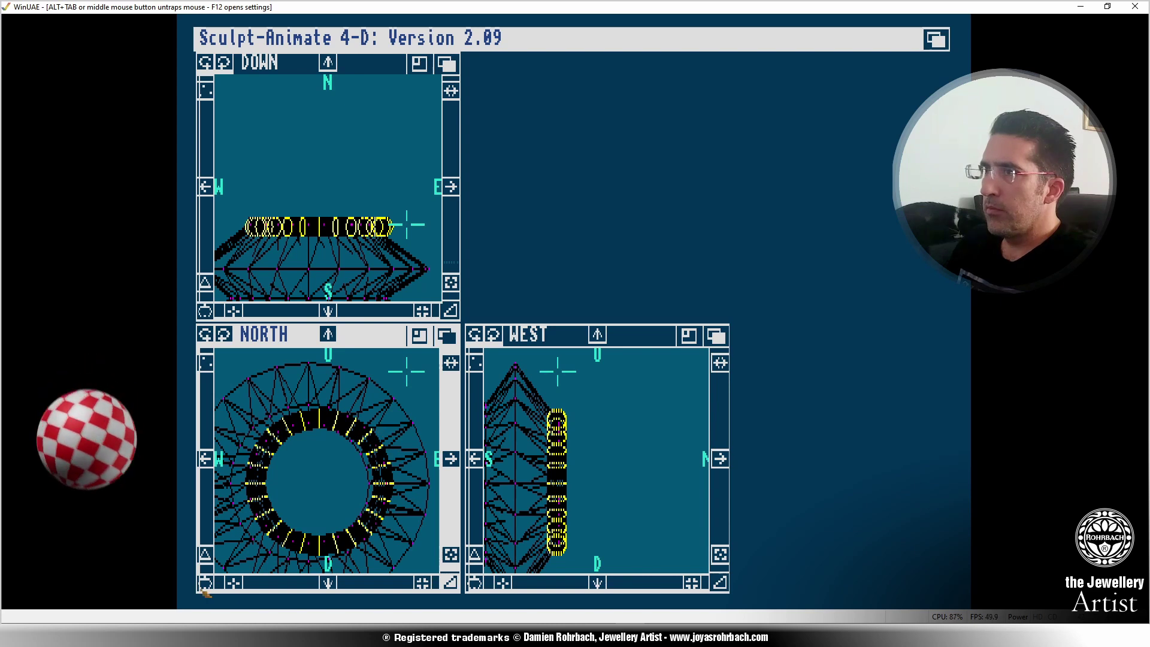
{"action": "left_click", "coordinate": [403, 372]}
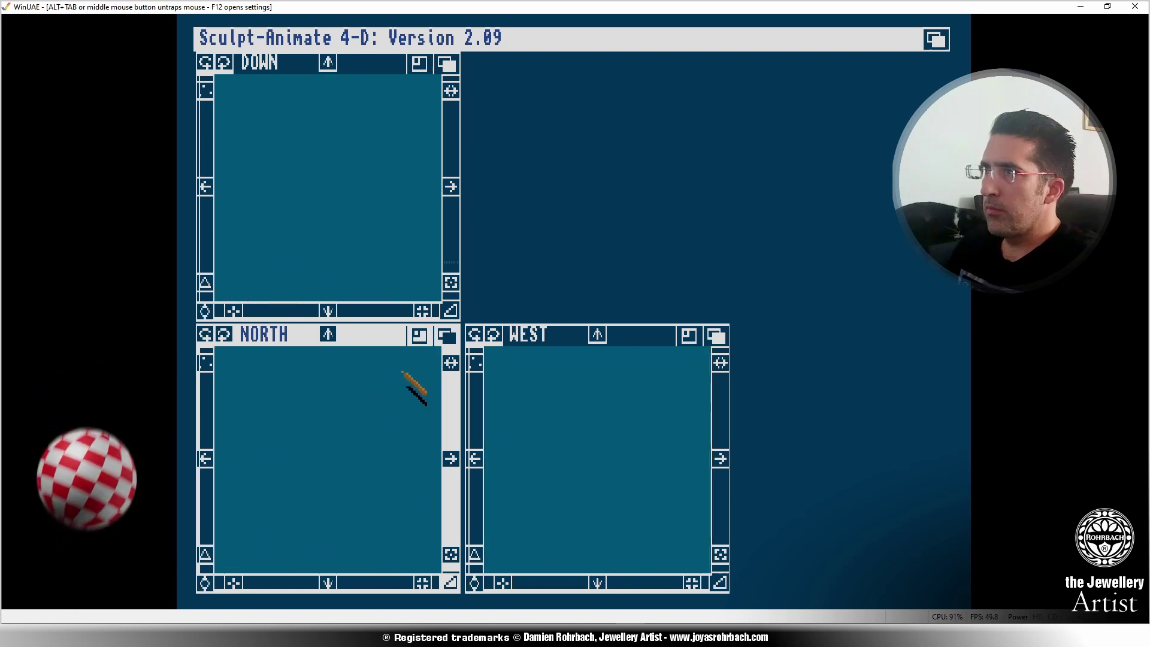
{"action": "left_click", "coordinate": [398, 372]}
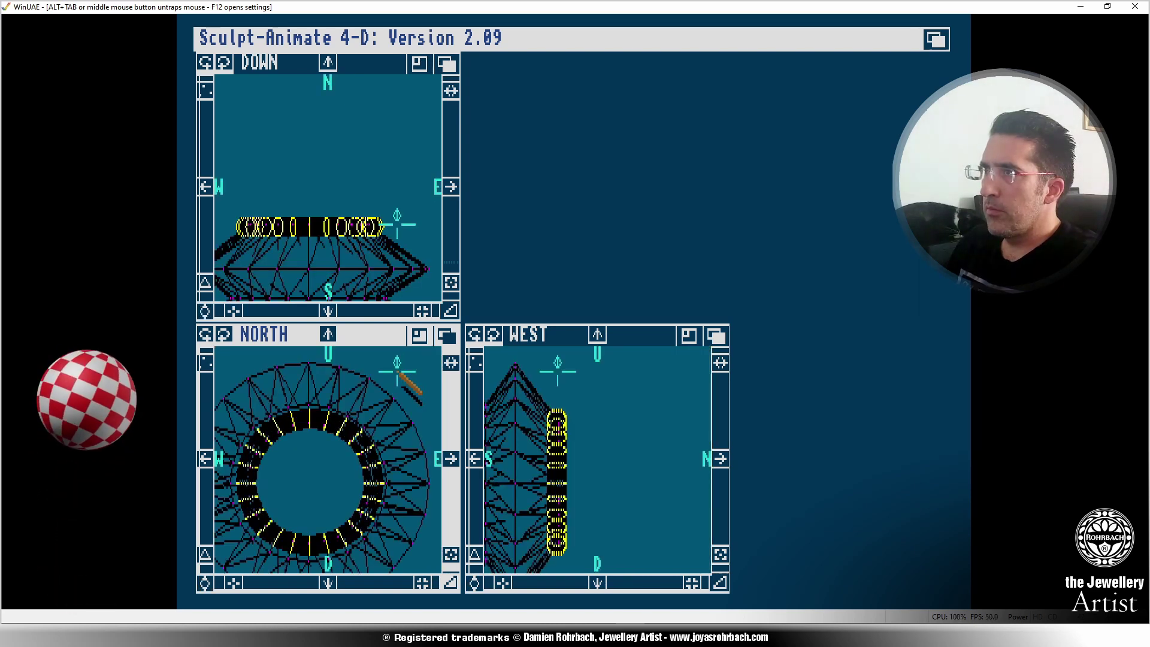
{"action": "left_click", "coordinate": [398, 372]}
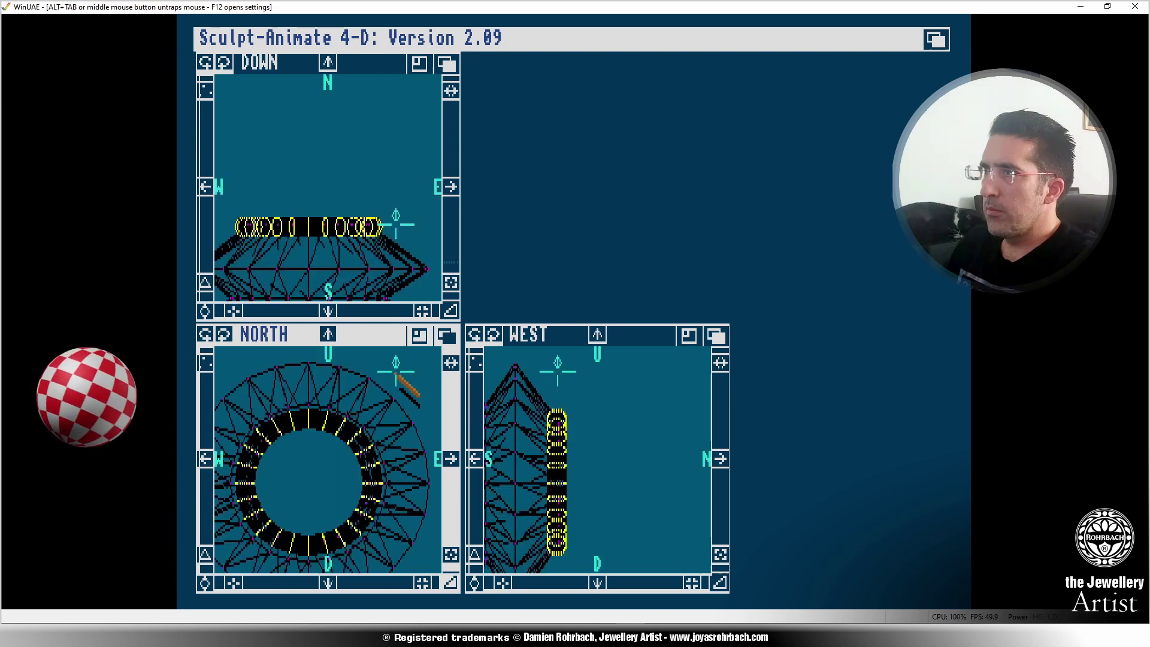
{"action": "left_click", "coordinate": [395, 372]}
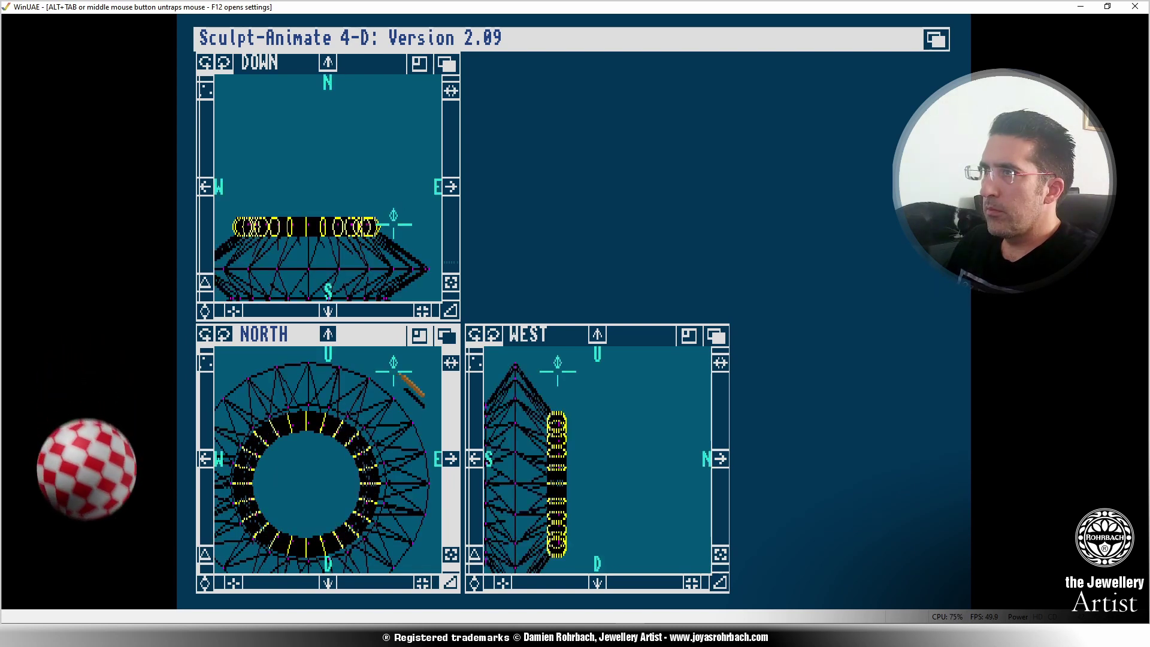
{"action": "left_click", "coordinate": [398, 374]}
{"action": "left_click", "coordinate": [400, 376]}
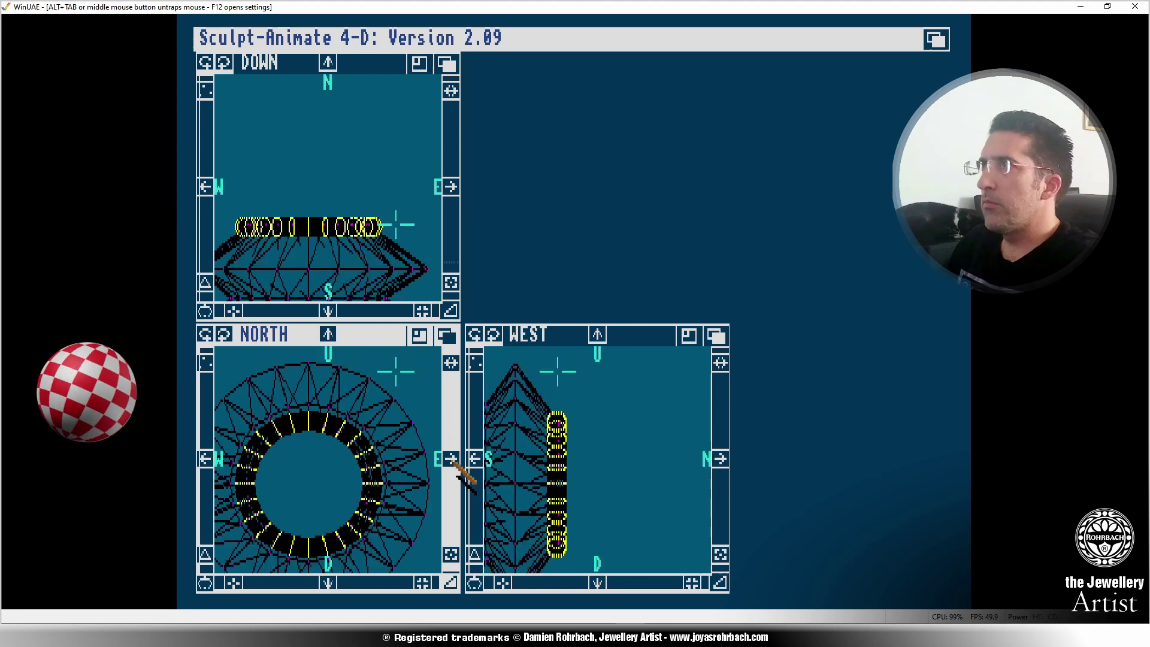
Give the rim ring a dark grey face colour with smoothing on and the METAL texture.
{"action": "right_click_drag", "start_coordinate": [473, 39], "coordinate": [460, 126]}
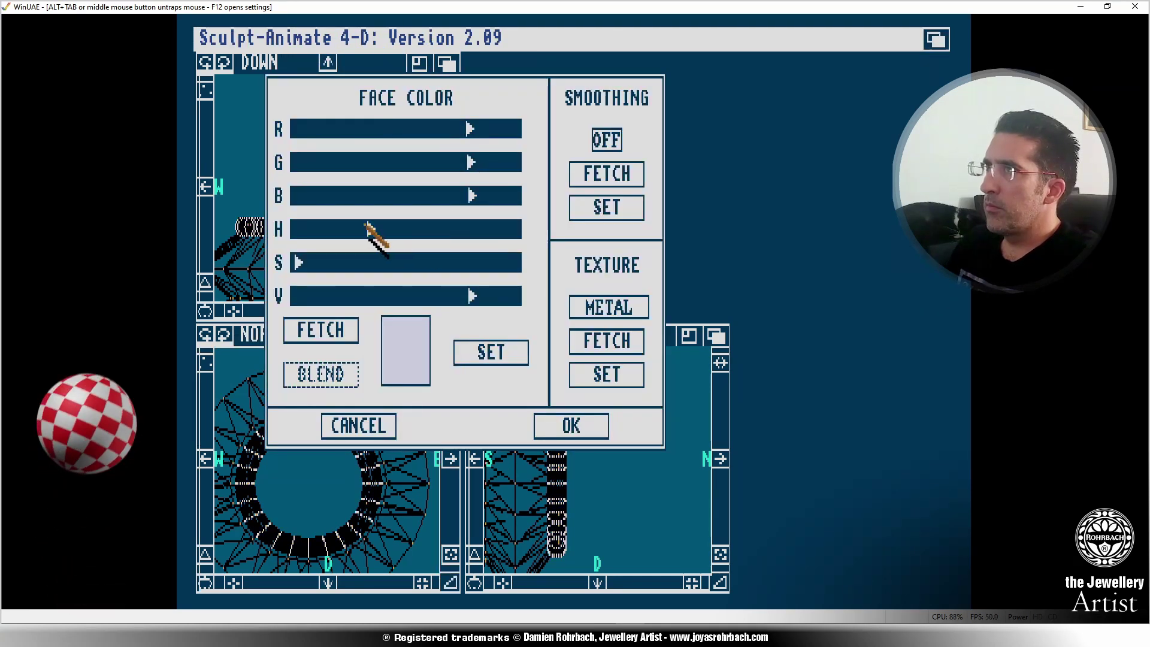
{"action": "left_click_drag", "start_coordinate": [366, 225], "coordinate": [368, 225]}
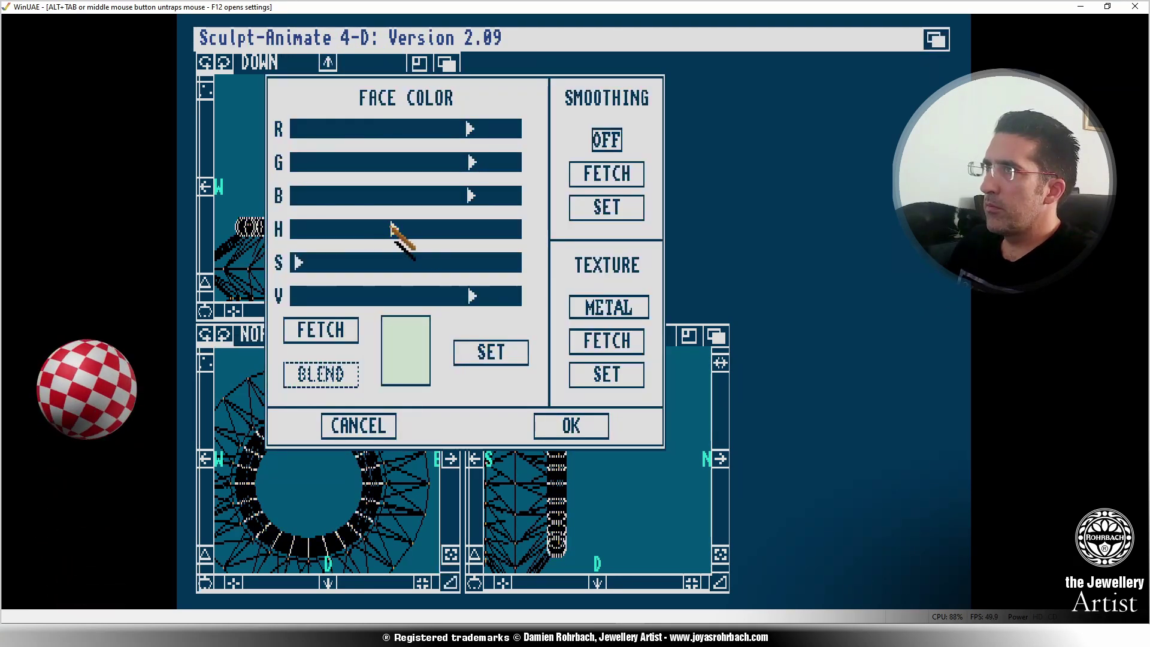
{"action": "left_click_drag", "start_coordinate": [418, 293], "coordinate": [415, 295]}
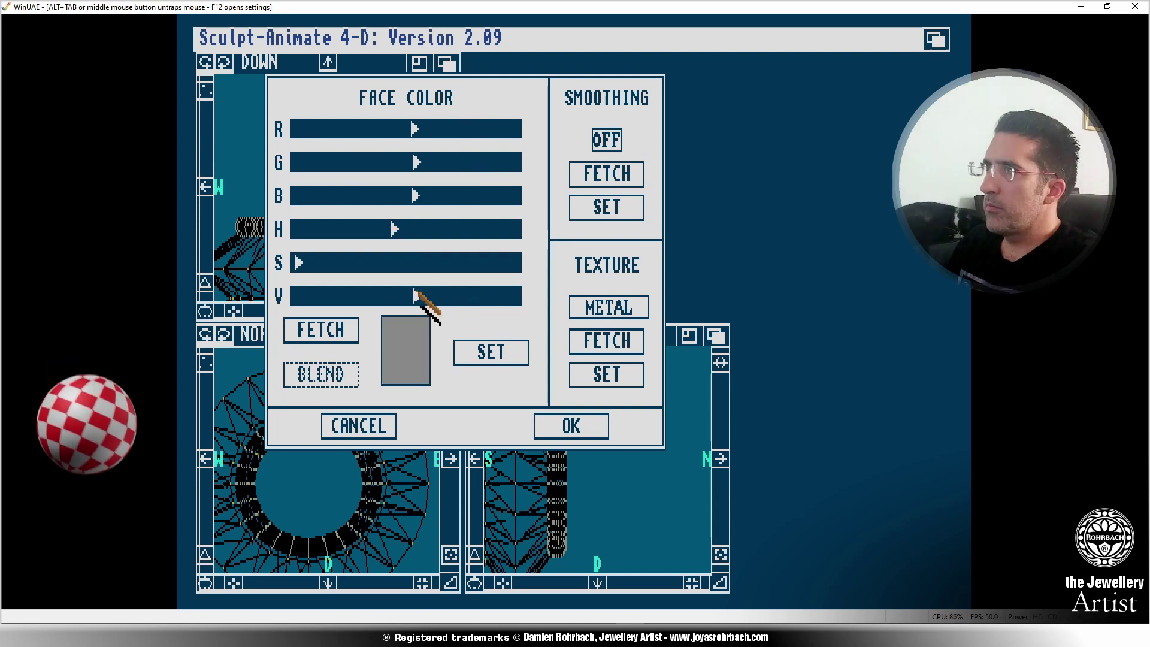
{"action": "left_click_drag", "start_coordinate": [338, 295], "coordinate": [341, 295]}
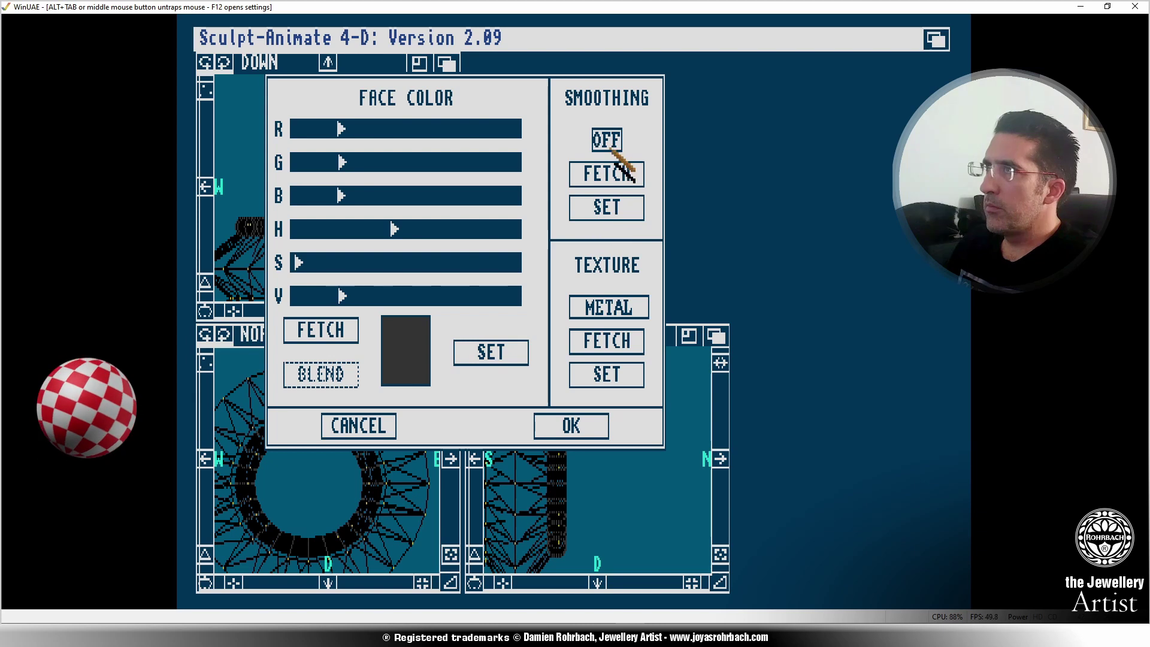
{"action": "left_click", "coordinate": [602, 376]}
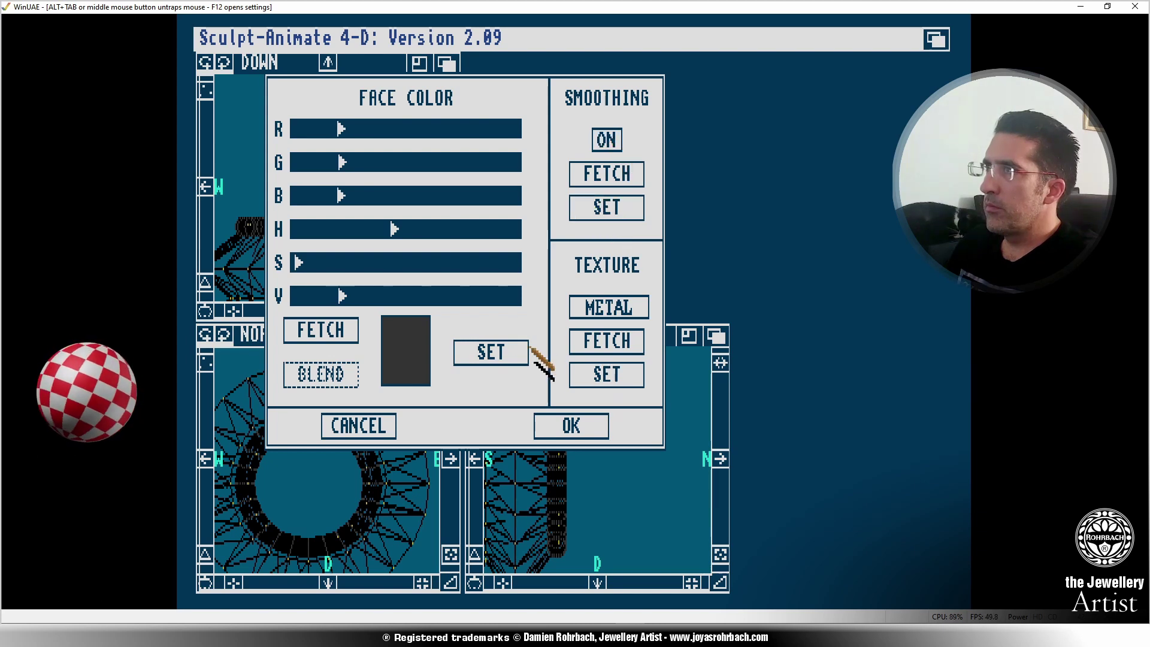
{"action": "left_click", "coordinate": [585, 426]}
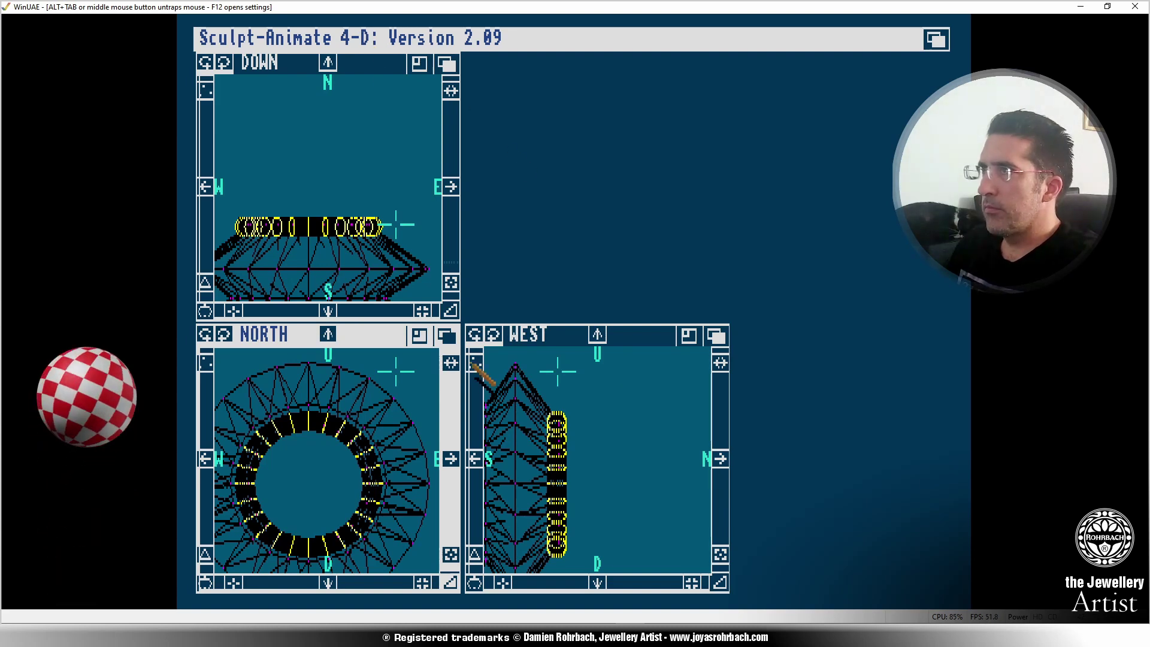
Deselect the rim ring and add a subdivided sphere with the cursor set at the ring's center.
{"action": "left_click", "coordinate": [471, 364]}
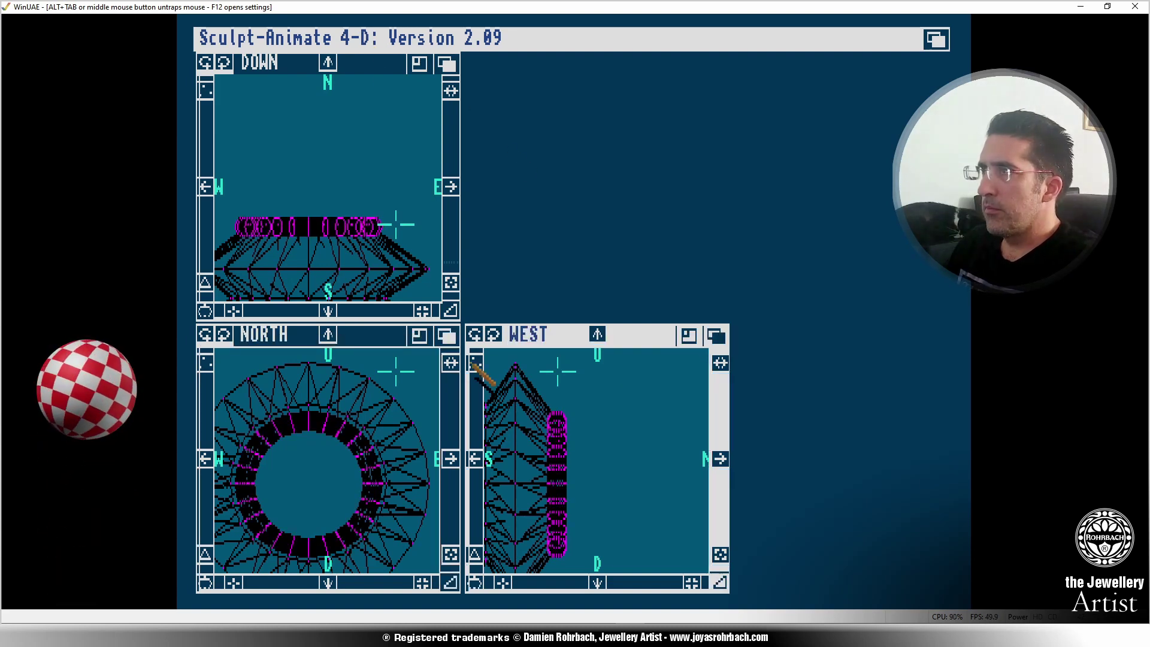
{"action": "left_click", "coordinate": [531, 483]}
{"action": "left_click", "coordinate": [309, 483]}
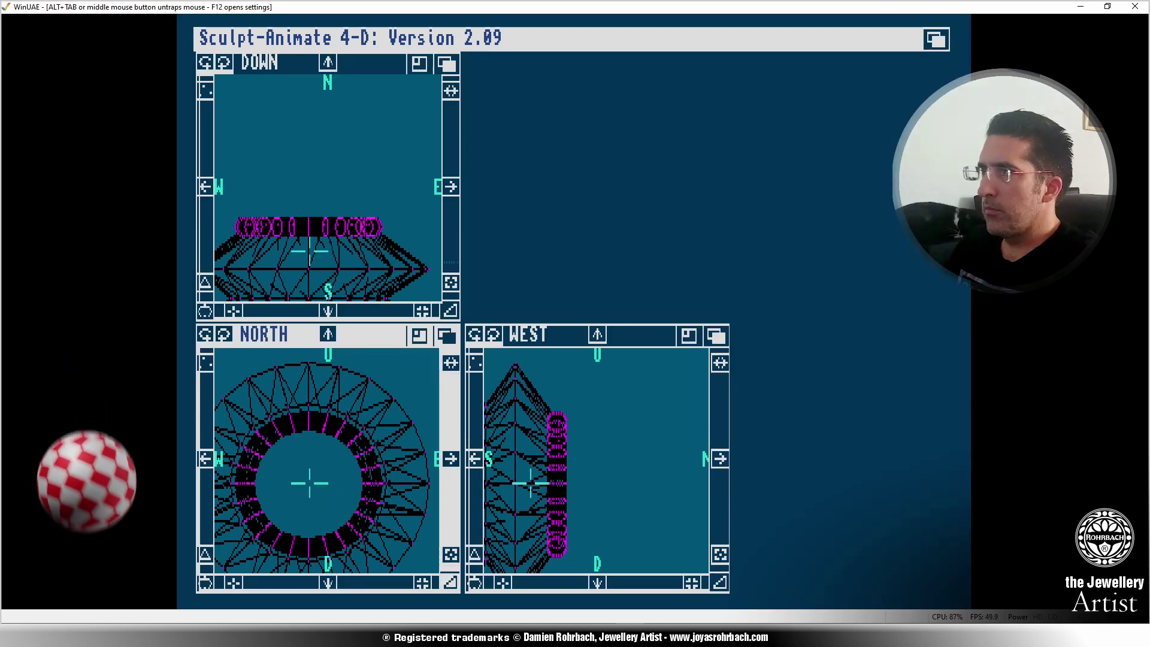
{"action": "right_click_drag", "start_coordinate": [395, 83], "coordinate": [440, 187]}
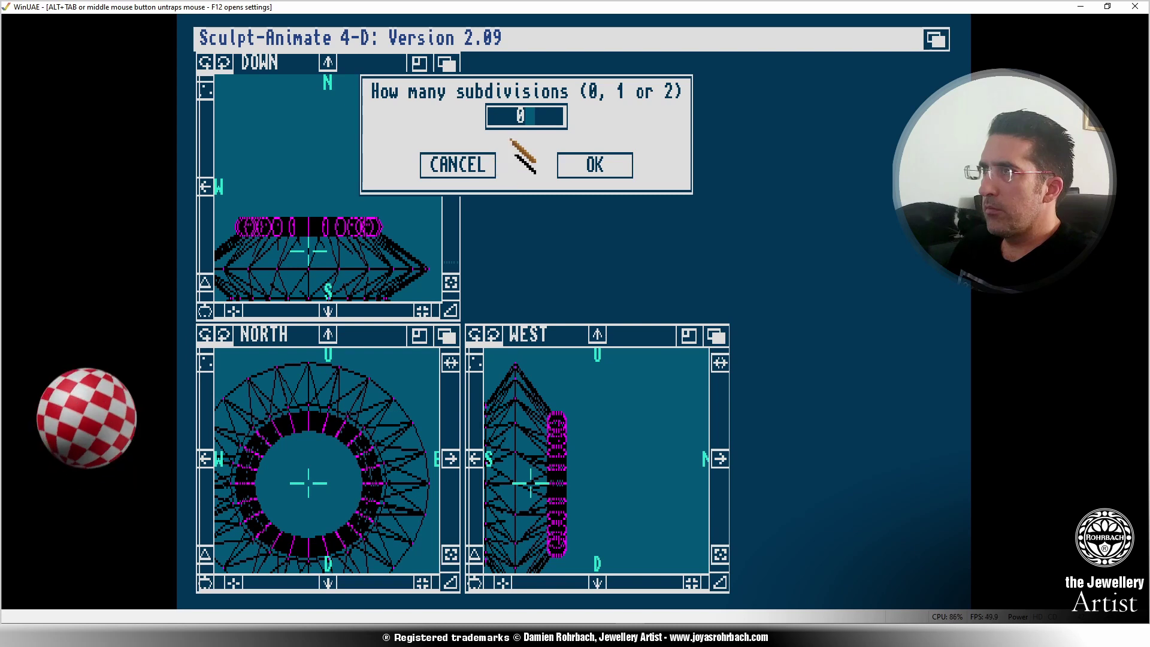
{"action": "key", "text": "Return"}
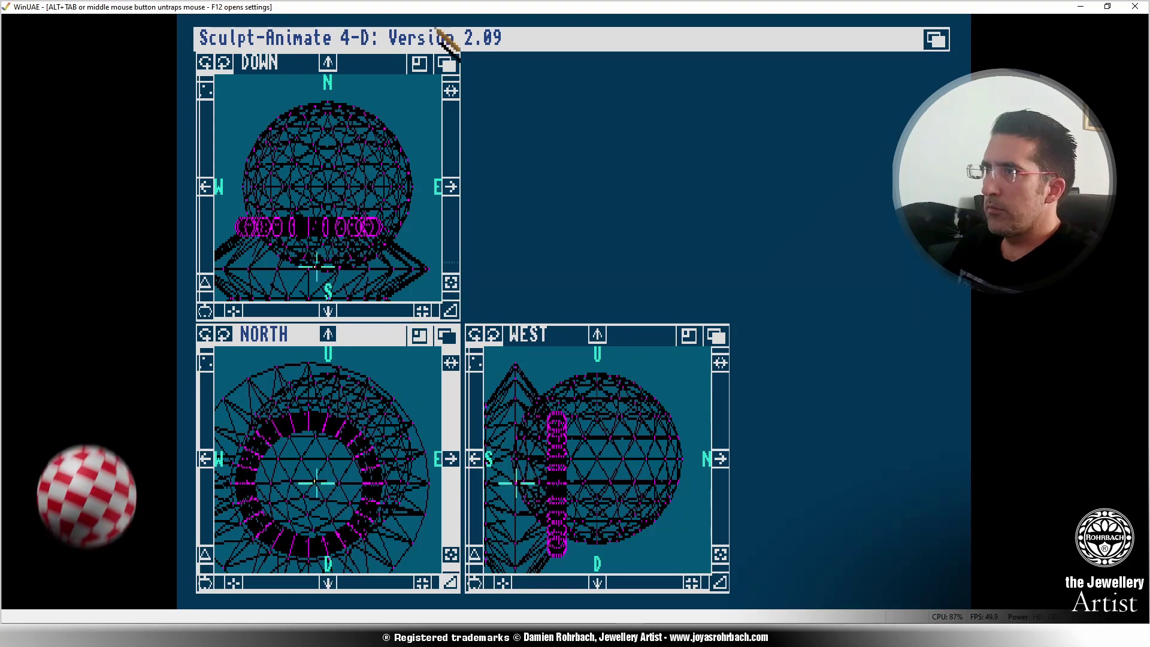
Select the new sphere and contract it about its center, equally along all three axes, to fit inside the rim ring.
{"action": "right_click_drag", "start_coordinate": [441, 36], "coordinate": [450, 95]}
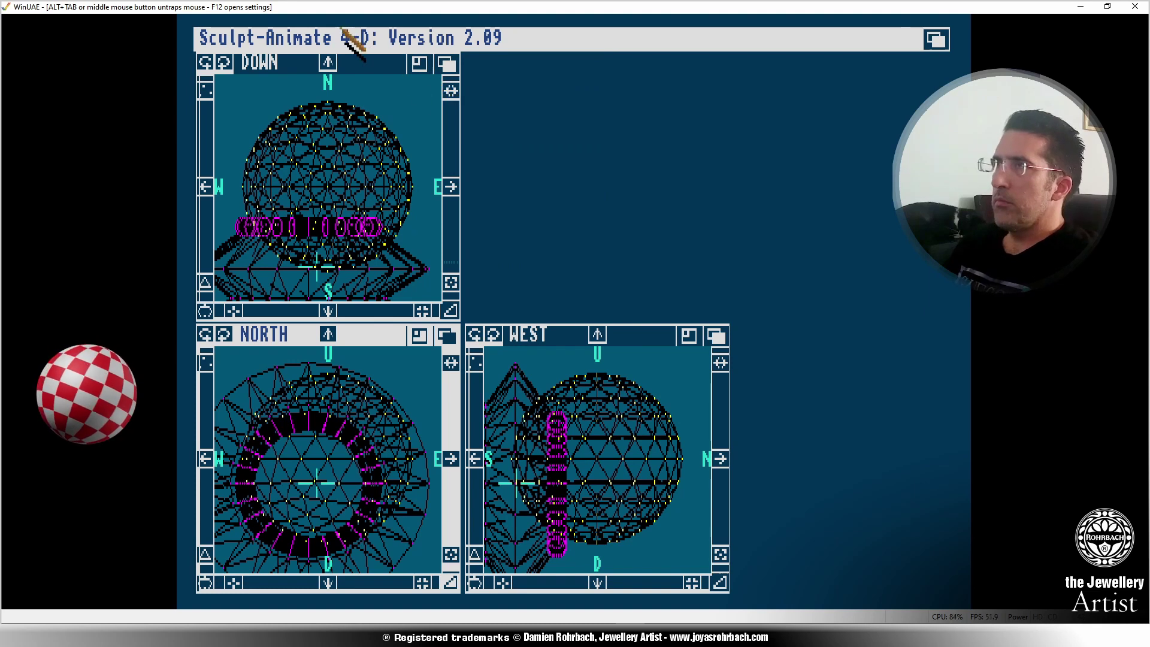
{"action": "right_click_drag", "start_coordinate": [338, 42], "coordinate": [431, 144]}
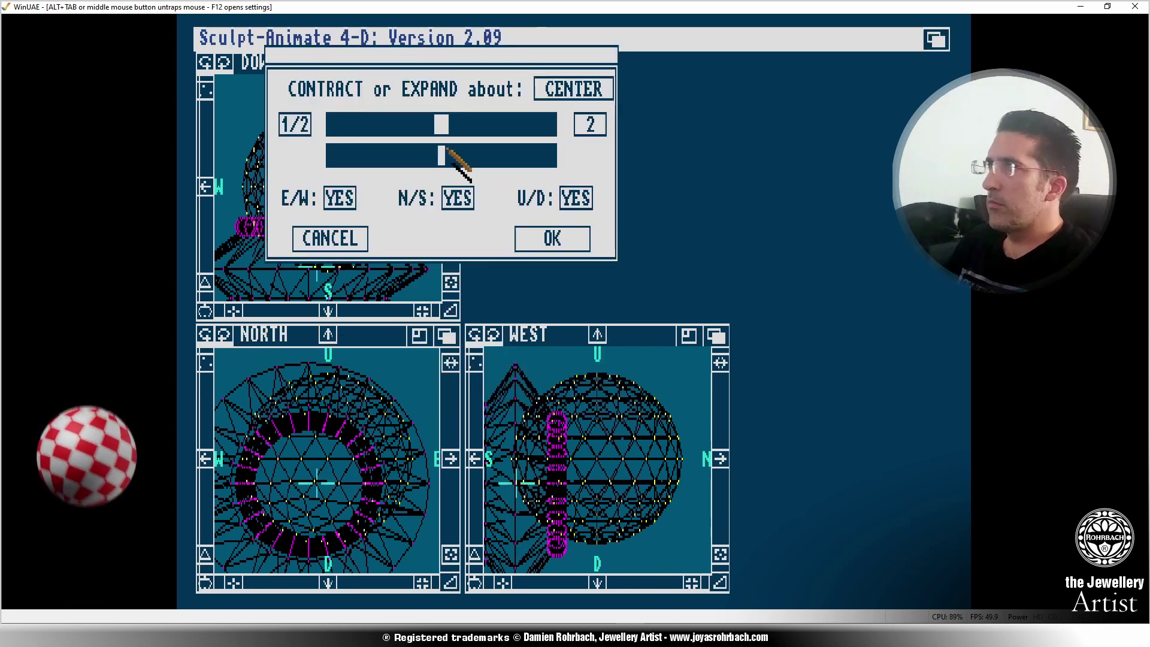
{"action": "mouse_move", "coordinate": [433, 127]}
{"action": "left_mouse_down"}
{"action": "mouse_move", "coordinate": [367, 120]}
{"action": "mouse_move", "coordinate": [430, 131]}
{"action": "left_mouse_up"}
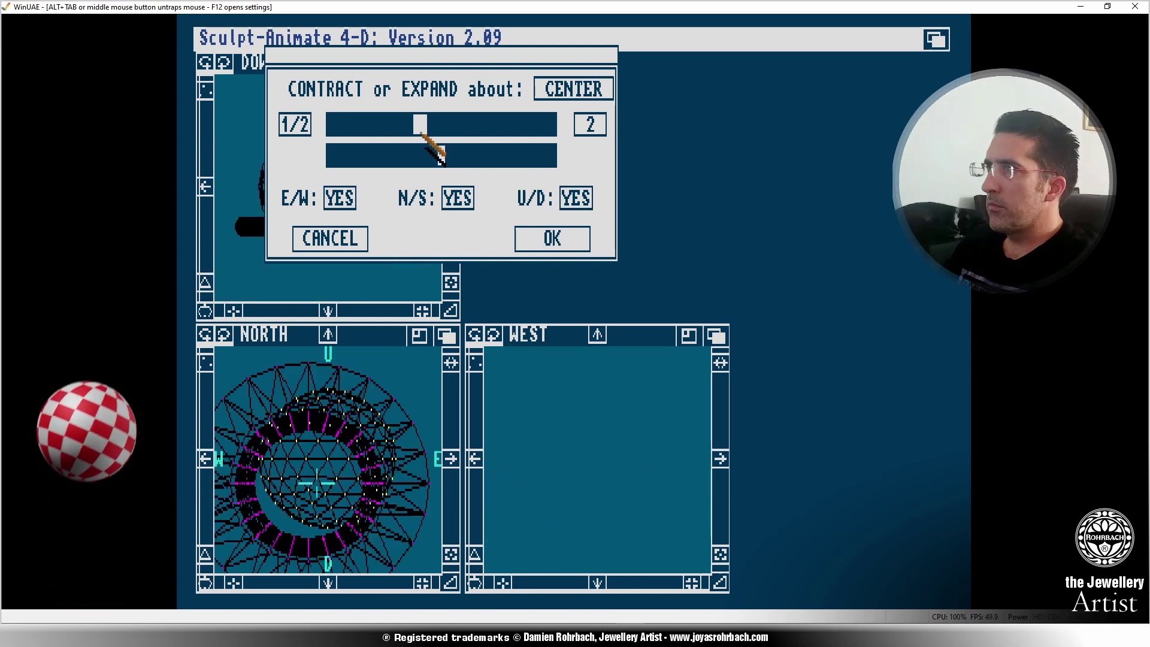
{"action": "left_click_drag", "start_coordinate": [419, 133], "coordinate": [417, 127]}
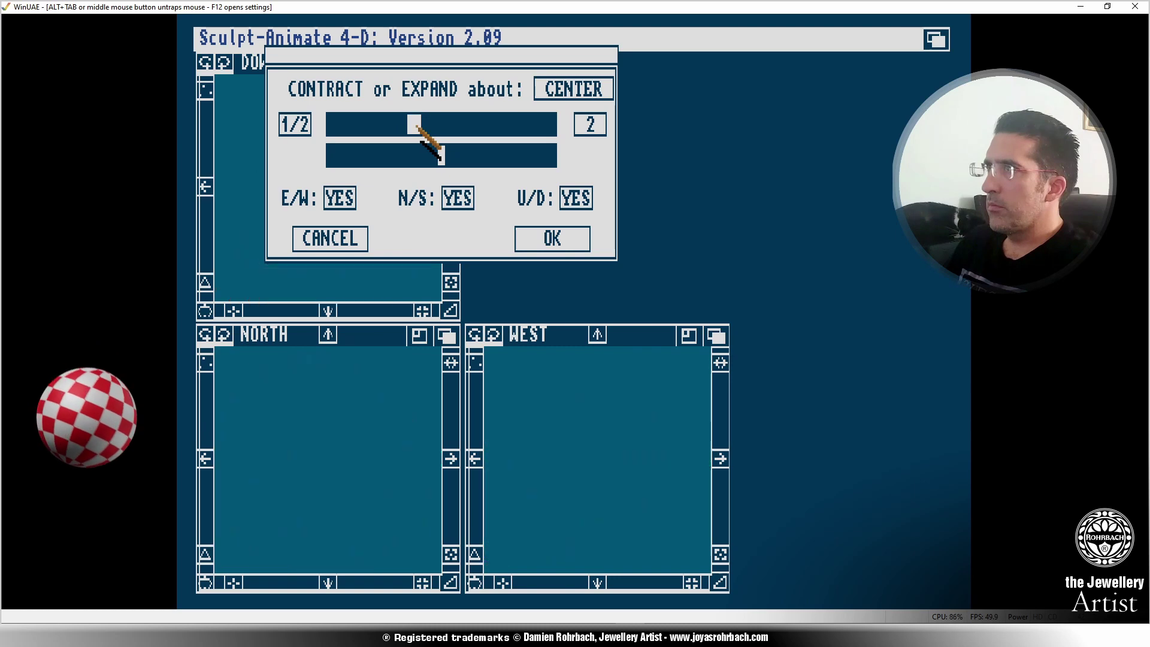
{"action": "left_click", "coordinate": [560, 240]}
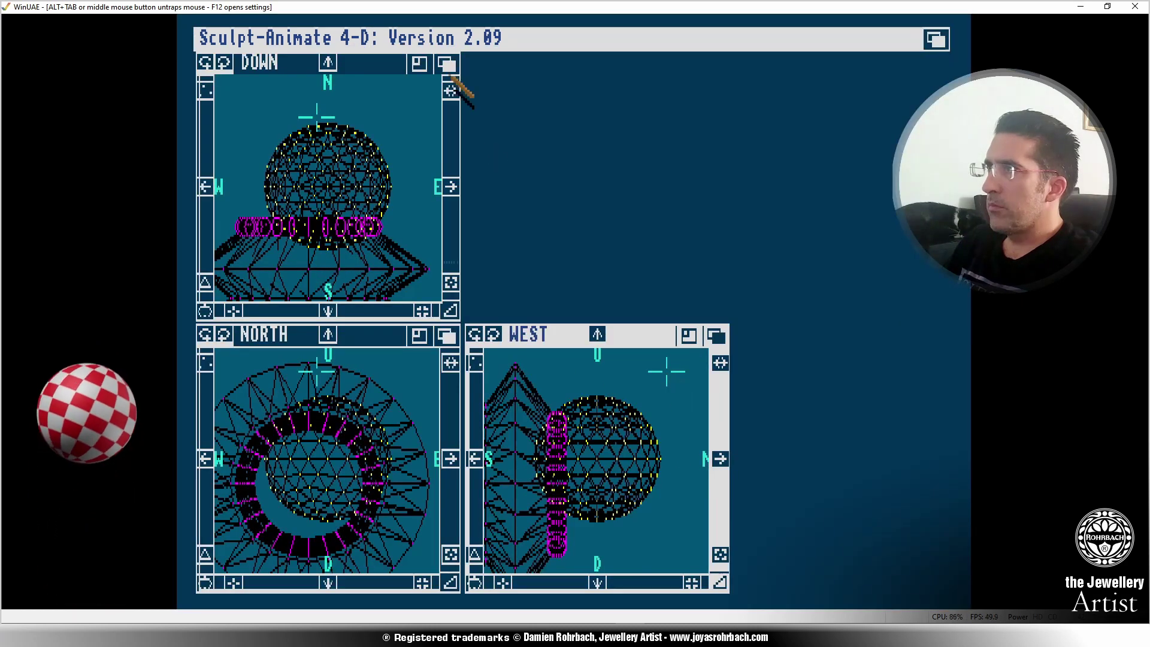
Move the sphere into the screw base's northern end and centre it within the rim ring in the North view.
{"action": "mouse_move", "coordinate": [465, 79]}
{"action": "right_mouse_down"}
{"action": "mouse_move", "coordinate": [362, 30]}
{"action": "mouse_move", "coordinate": [488, 588]}
{"action": "right_mouse_up"}
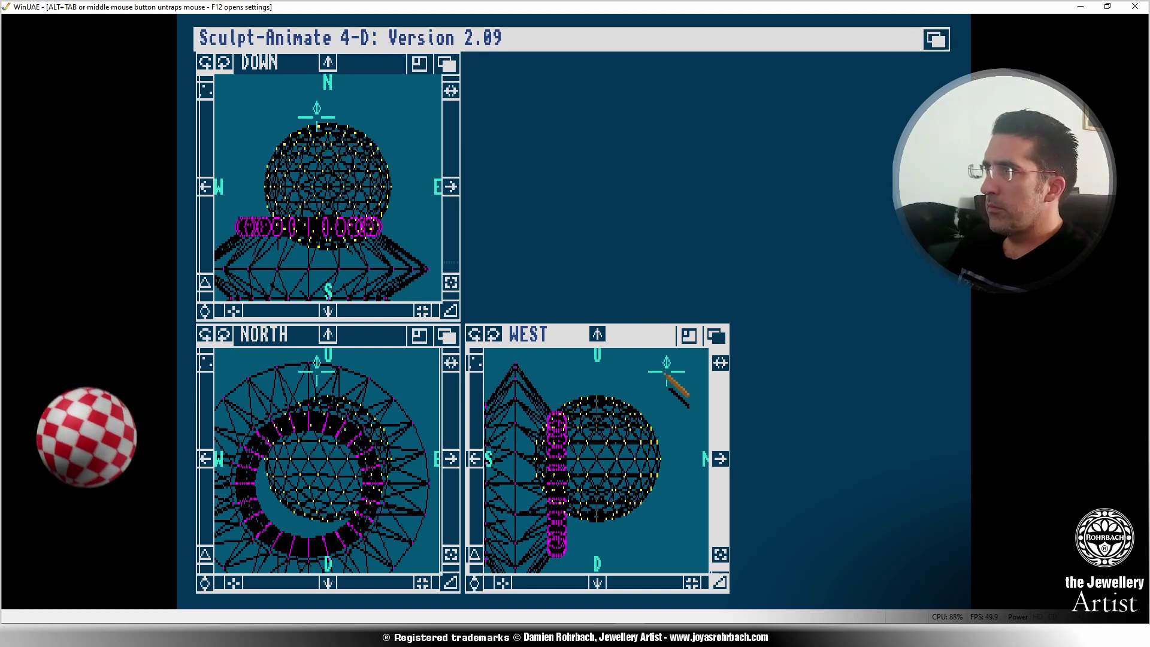
{"action": "left_click_drag", "start_coordinate": [664, 374], "coordinate": [614, 400]}
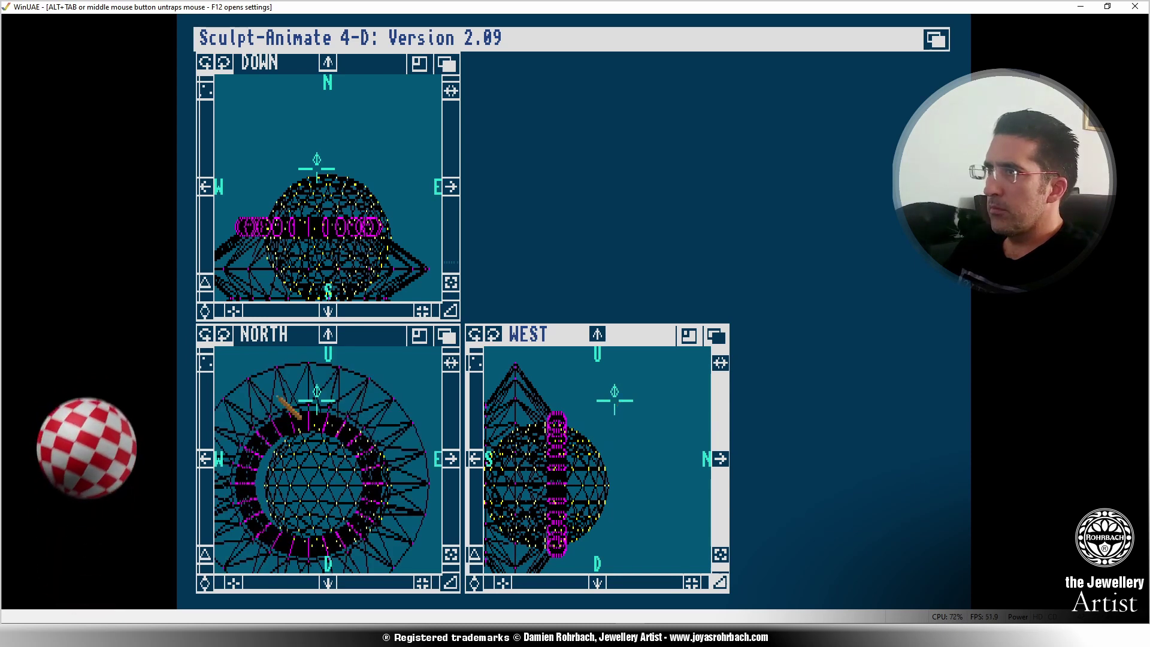
{"action": "left_click_drag", "start_coordinate": [277, 397], "coordinate": [291, 398]}
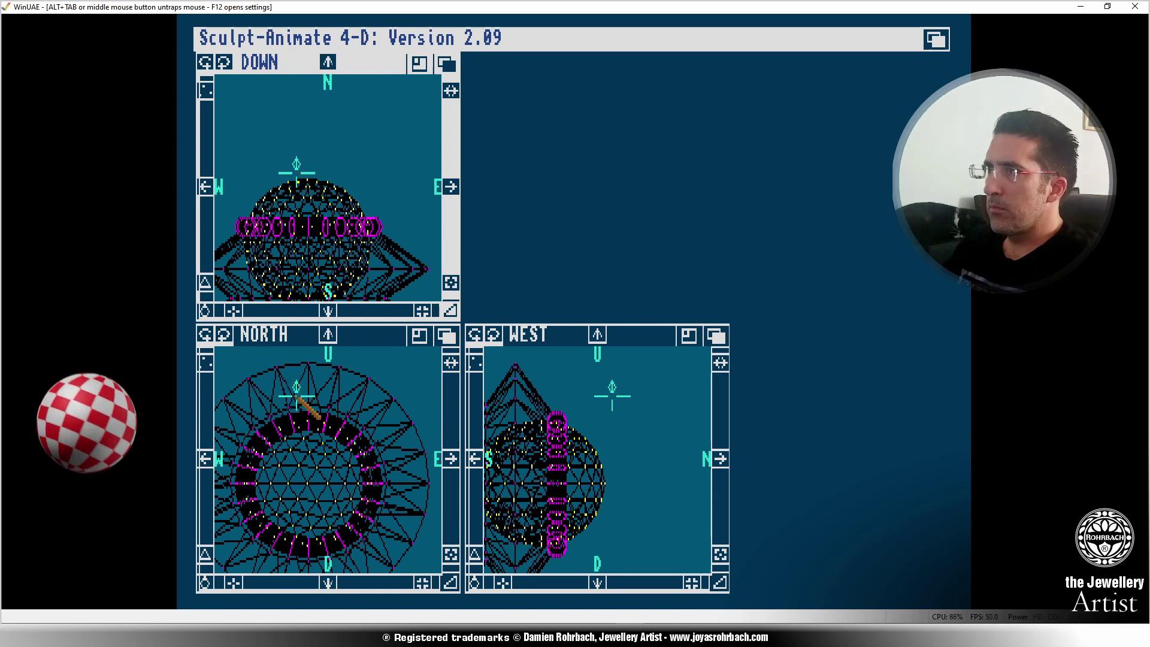
{"action": "left_click", "coordinate": [295, 396]}
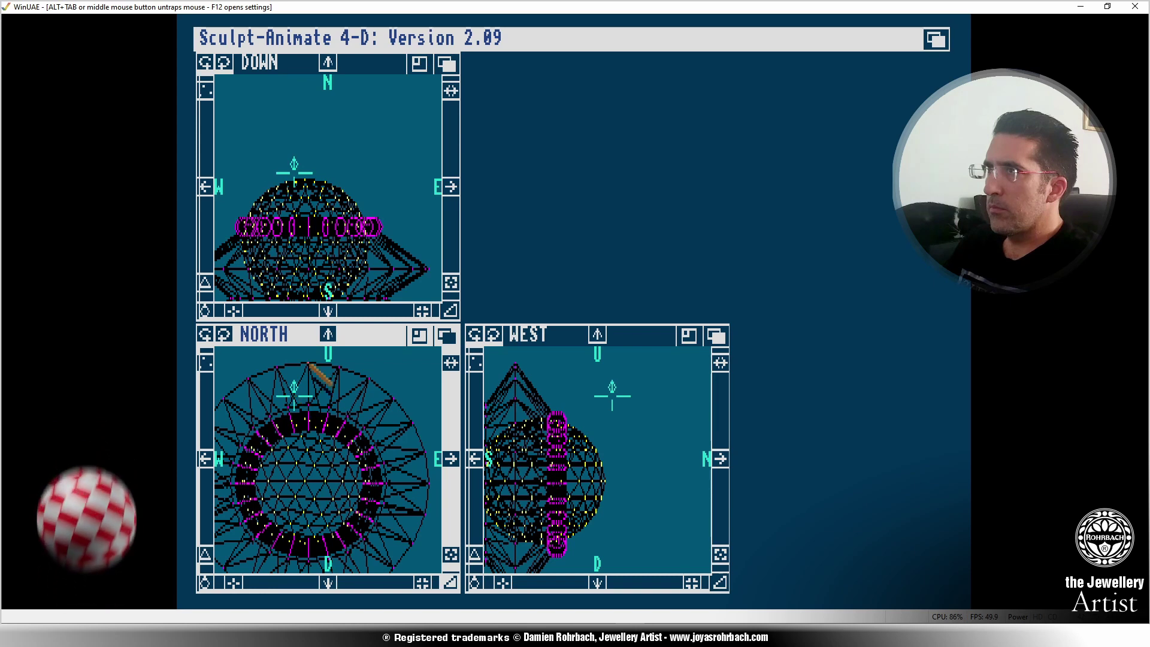
Nudge the sphere southward in the Down view so only its rounded cap protrudes from the rim ring, centred east to west.
{"action": "left_click", "coordinate": [295, 176]}
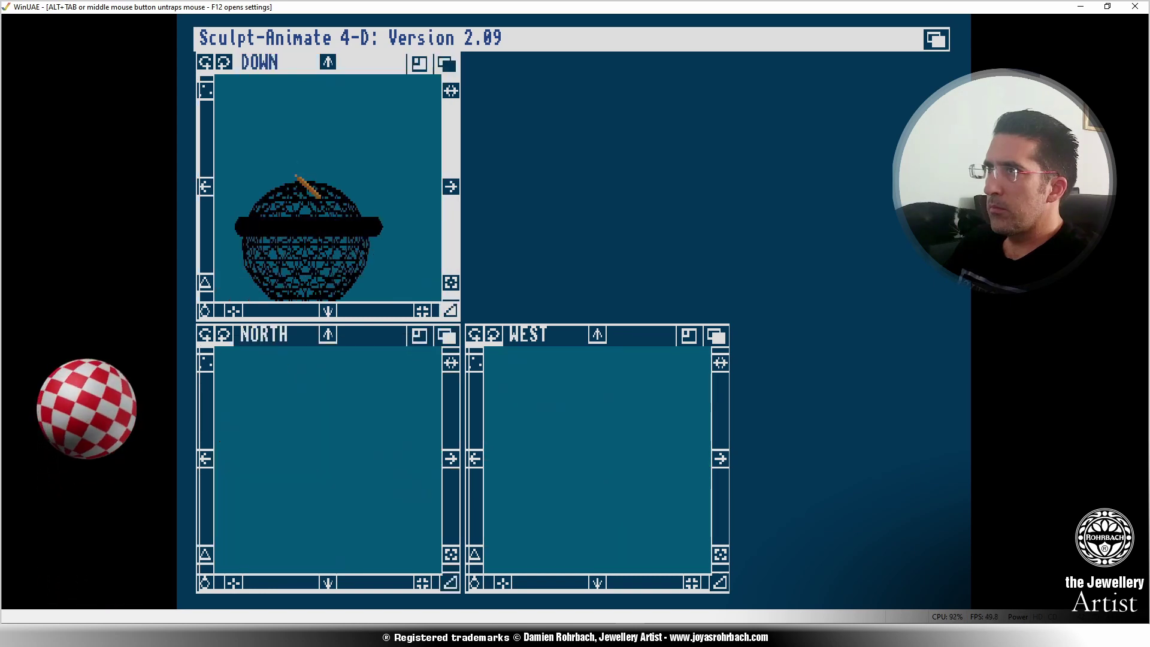
{"action": "left_click", "coordinate": [299, 178]}
{"action": "left_click", "coordinate": [300, 180]}
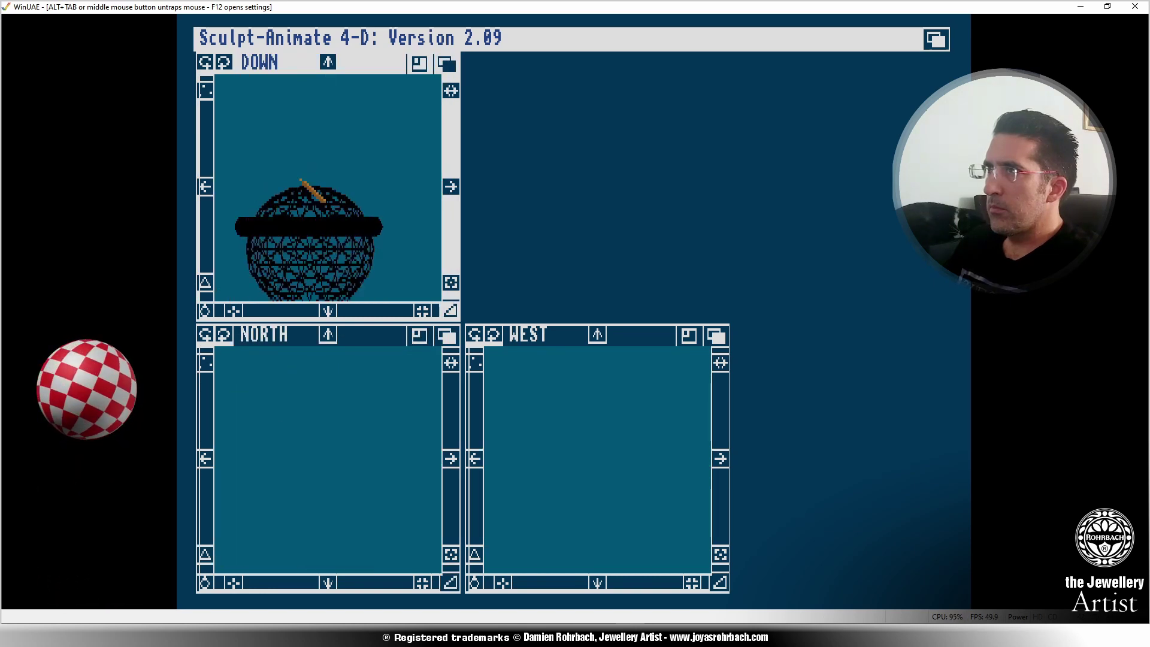
{"action": "left_click", "coordinate": [300, 181]}
{"action": "left_click", "coordinate": [301, 184]}
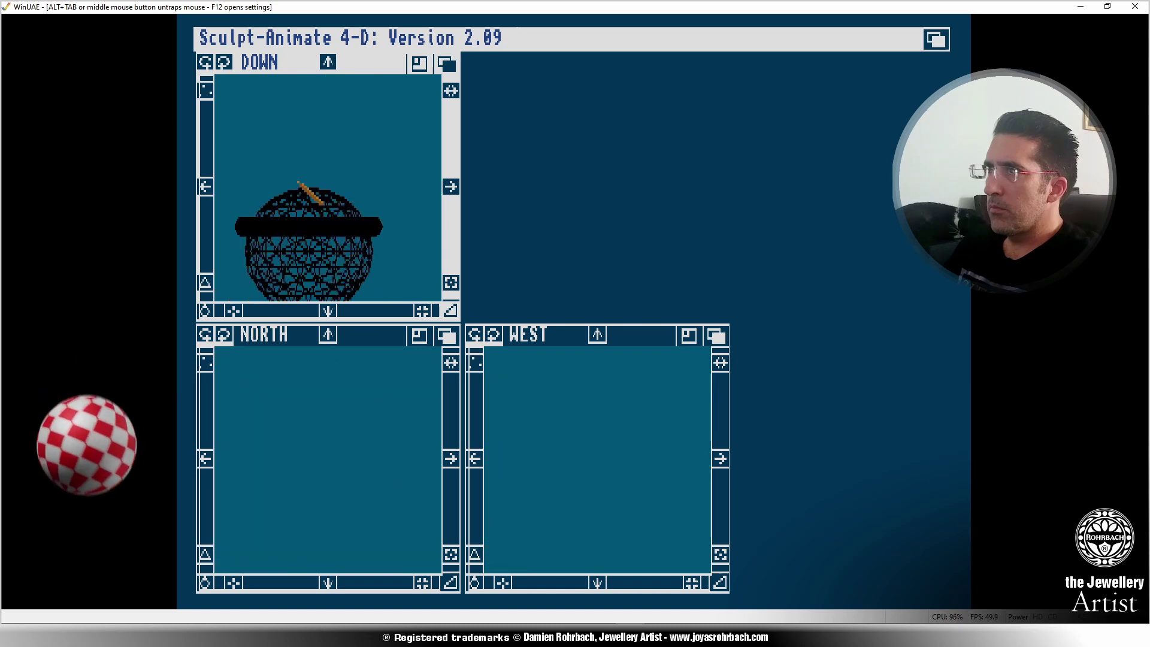
{"action": "left_click", "coordinate": [299, 181]}
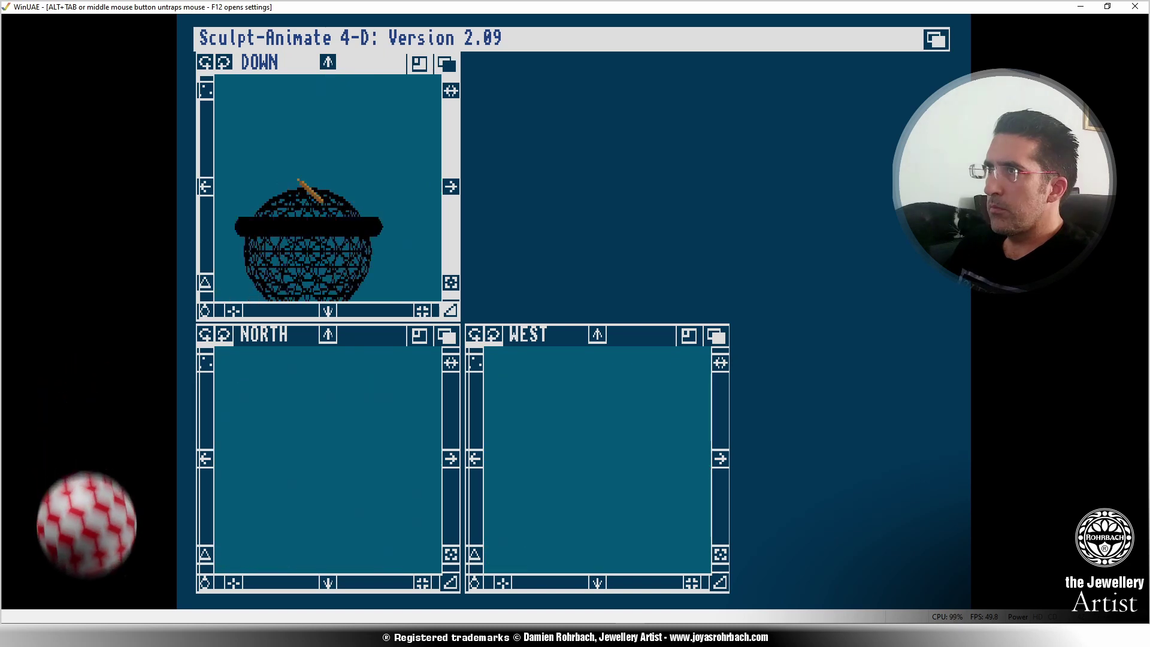
{"action": "left_click", "coordinate": [299, 181]}
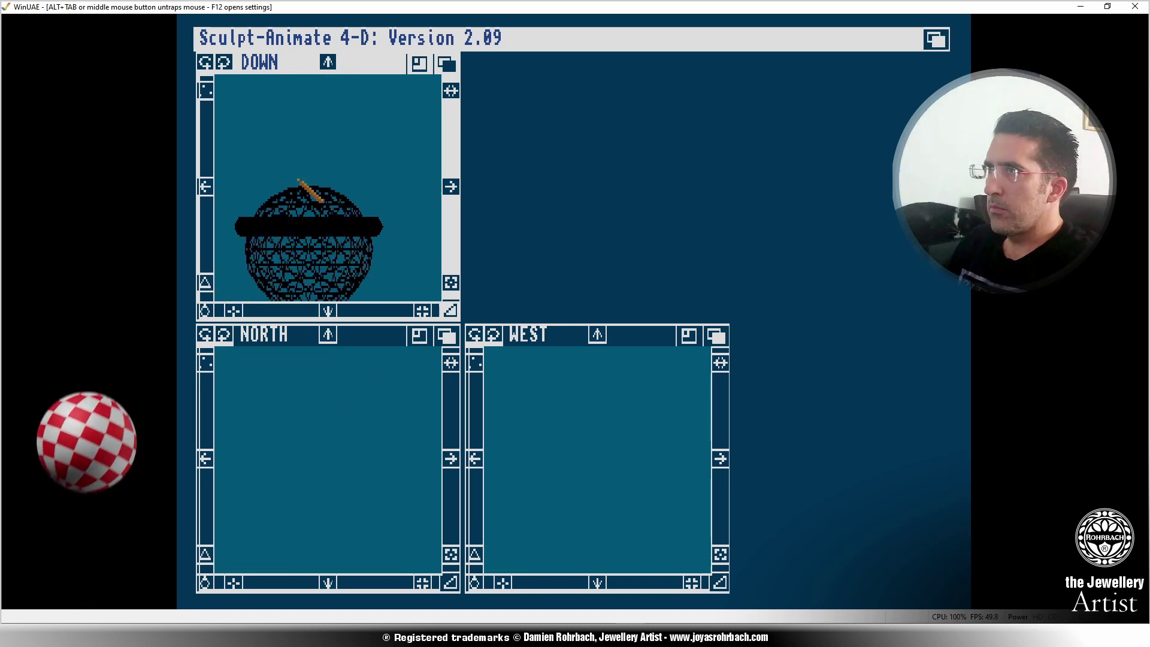
{"action": "left_click", "coordinate": [294, 180]}
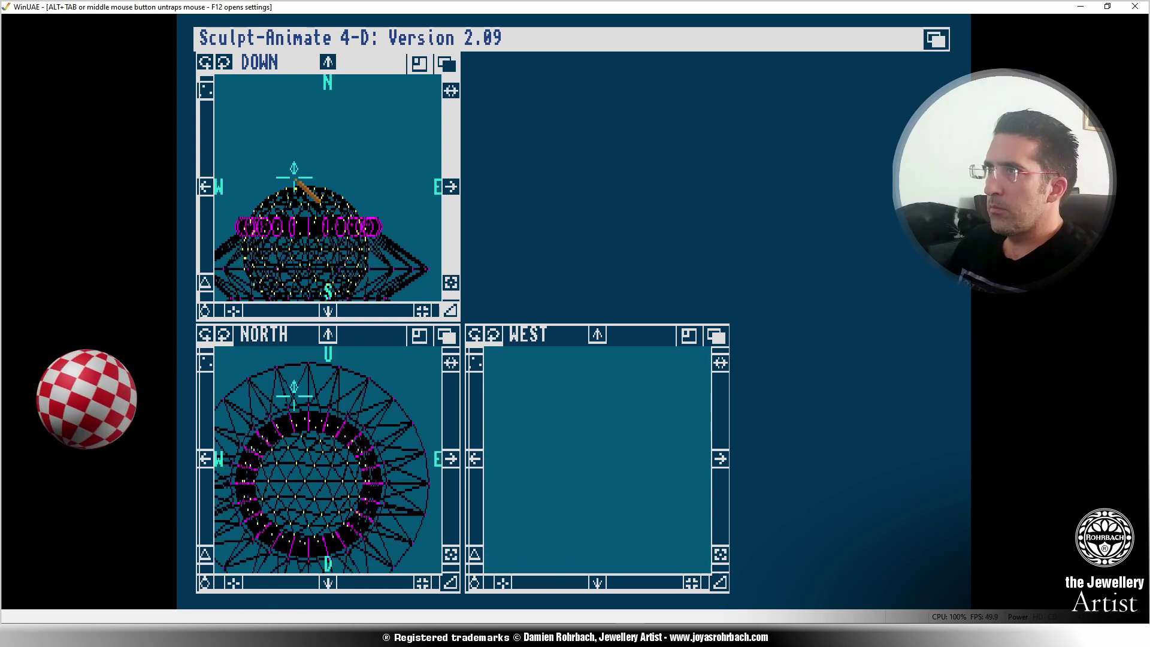
{"action": "left_click", "coordinate": [295, 180]}
{"action": "left_click", "coordinate": [297, 181]}
{"action": "left_click", "coordinate": [297, 180]}
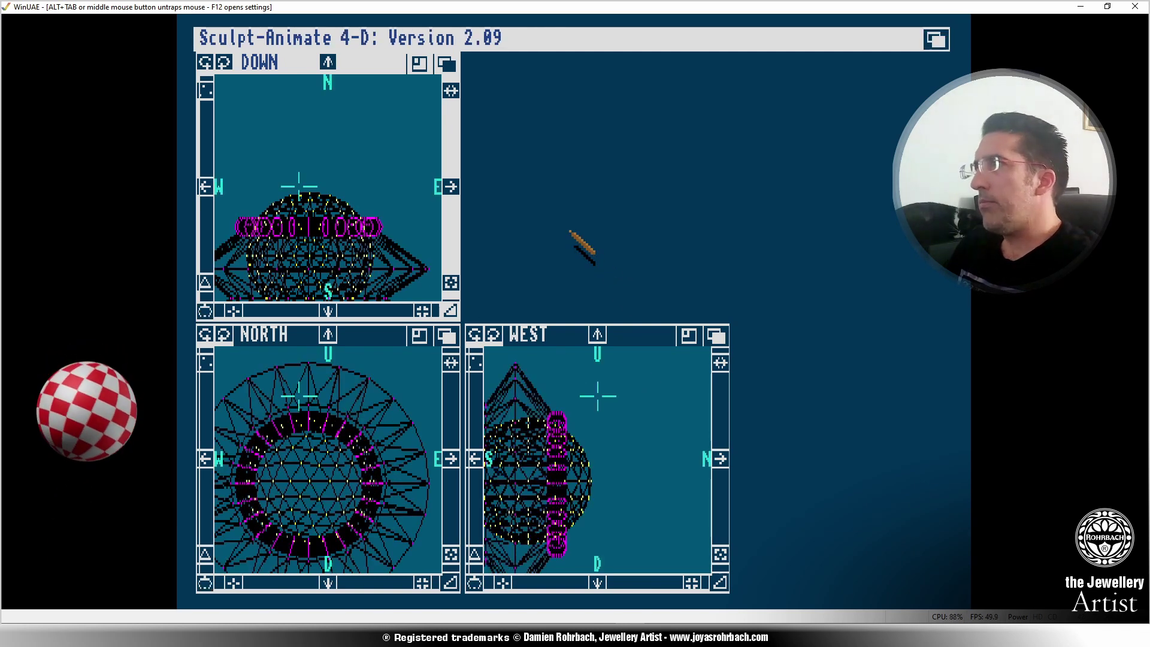
Give the selected contact sphere's faces a light grey colour with the Metal texture and smoothing on.
{"action": "right_click_drag", "start_coordinate": [461, 56], "coordinate": [431, 120]}
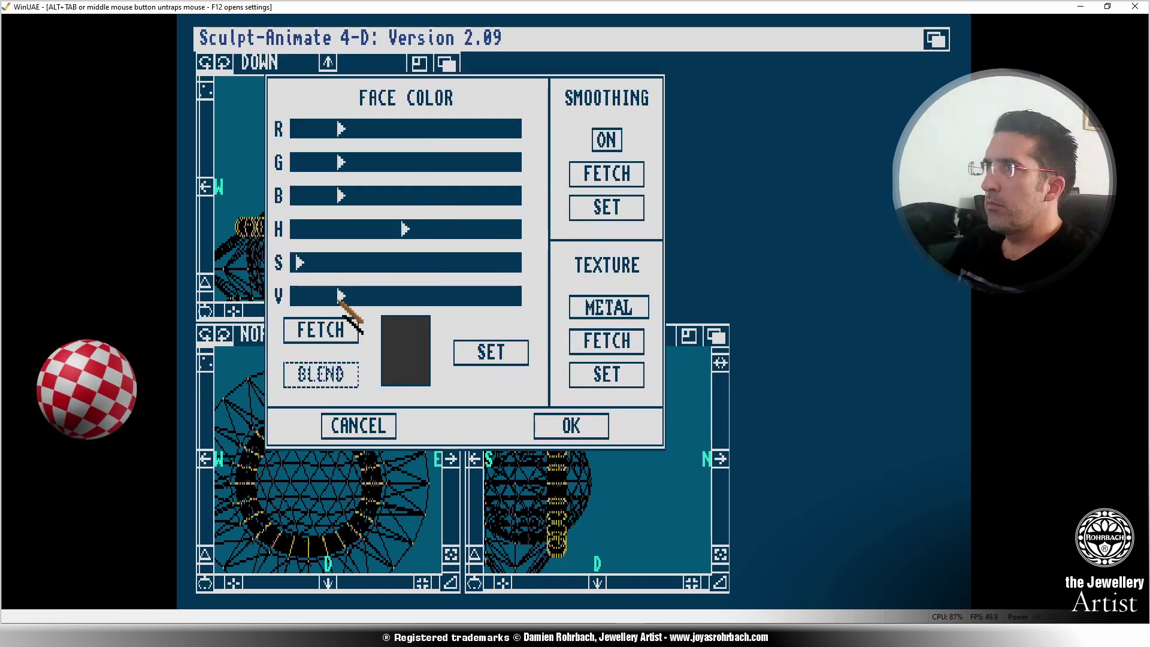
{"action": "left_click_drag", "start_coordinate": [365, 295], "coordinate": [443, 295]}
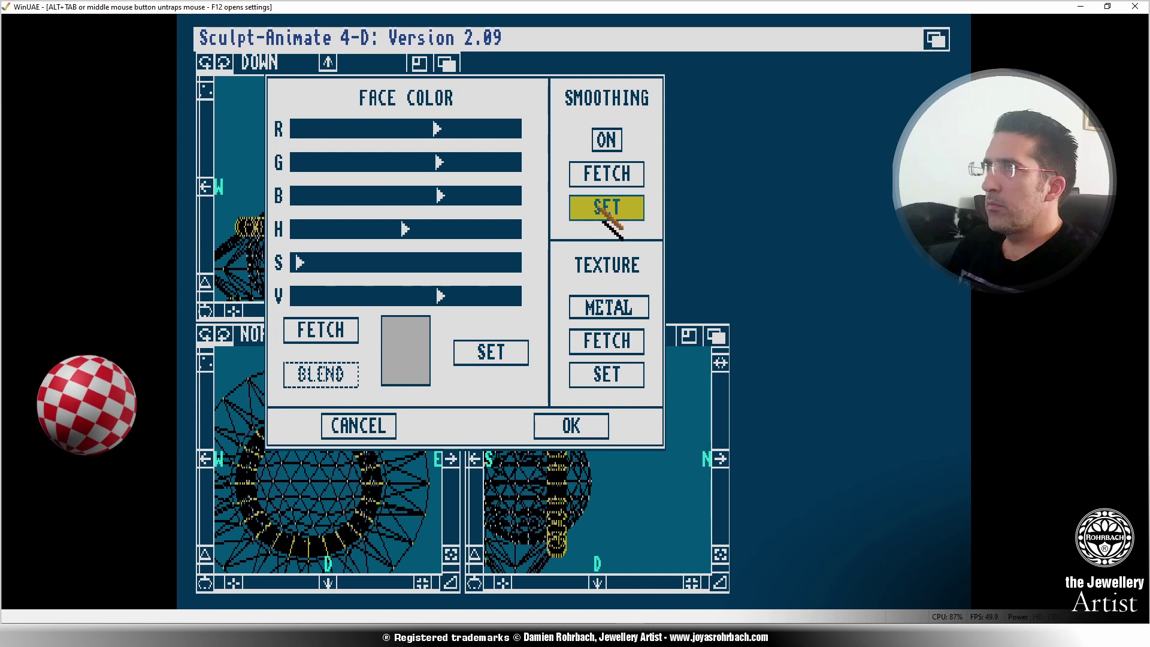
{"action": "left_click", "coordinate": [600, 433]}
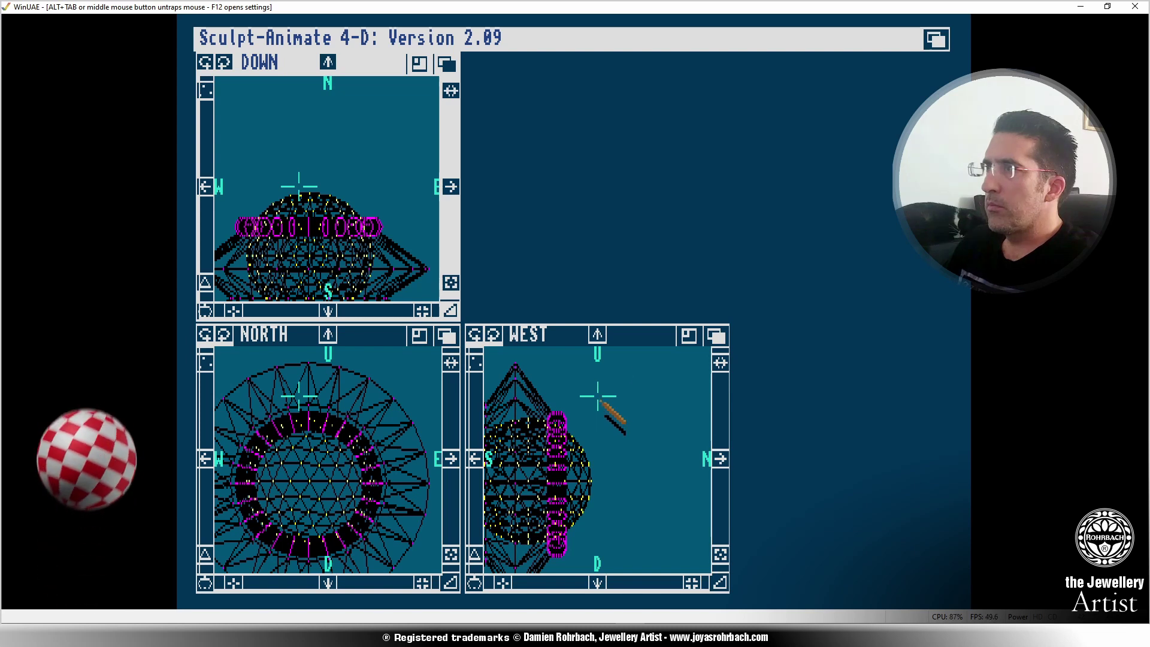
Select only the rim ring, give its faces a dark grey metal finish with smoothing on, and deselect it.
{"action": "right_click_drag", "start_coordinate": [343, 28], "coordinate": [407, 97]}
{"action": "left_click", "coordinate": [565, 413]}
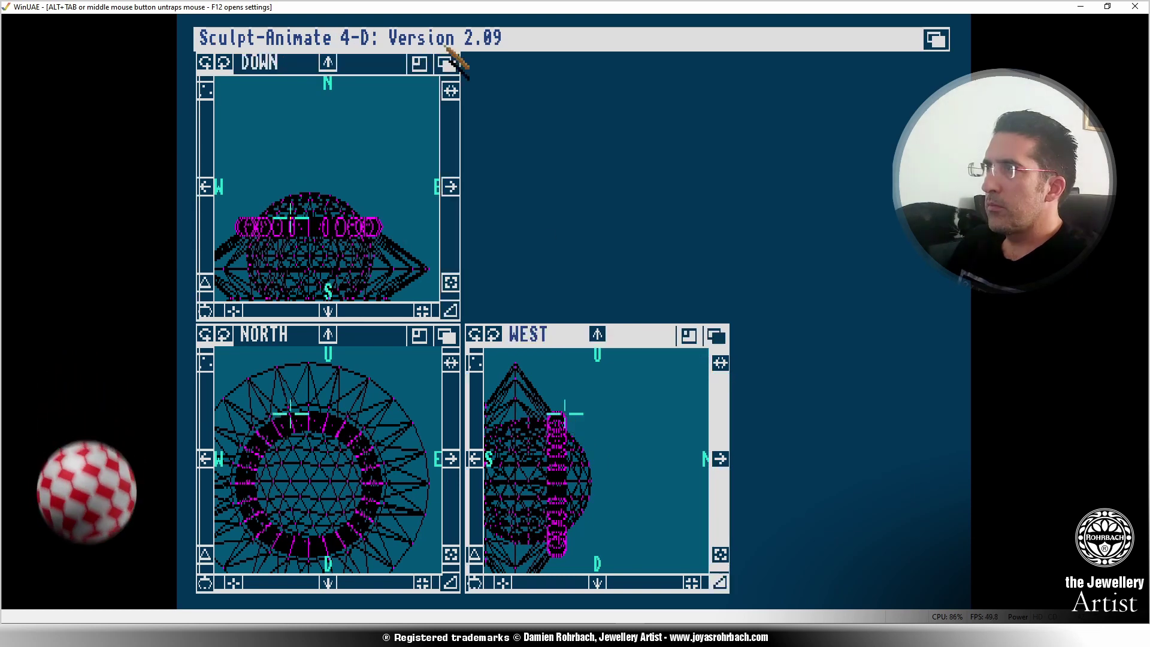
{"action": "right_click_drag", "start_coordinate": [446, 48], "coordinate": [436, 123]}
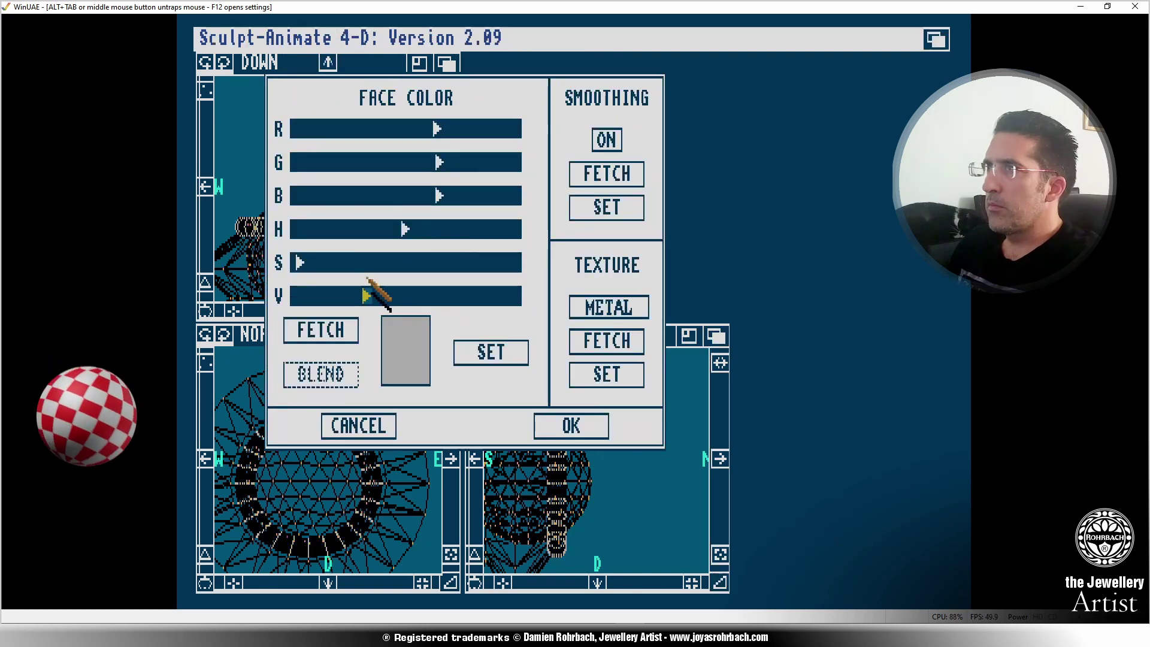
{"action": "left_click_drag", "start_coordinate": [367, 280], "coordinate": [347, 282]}
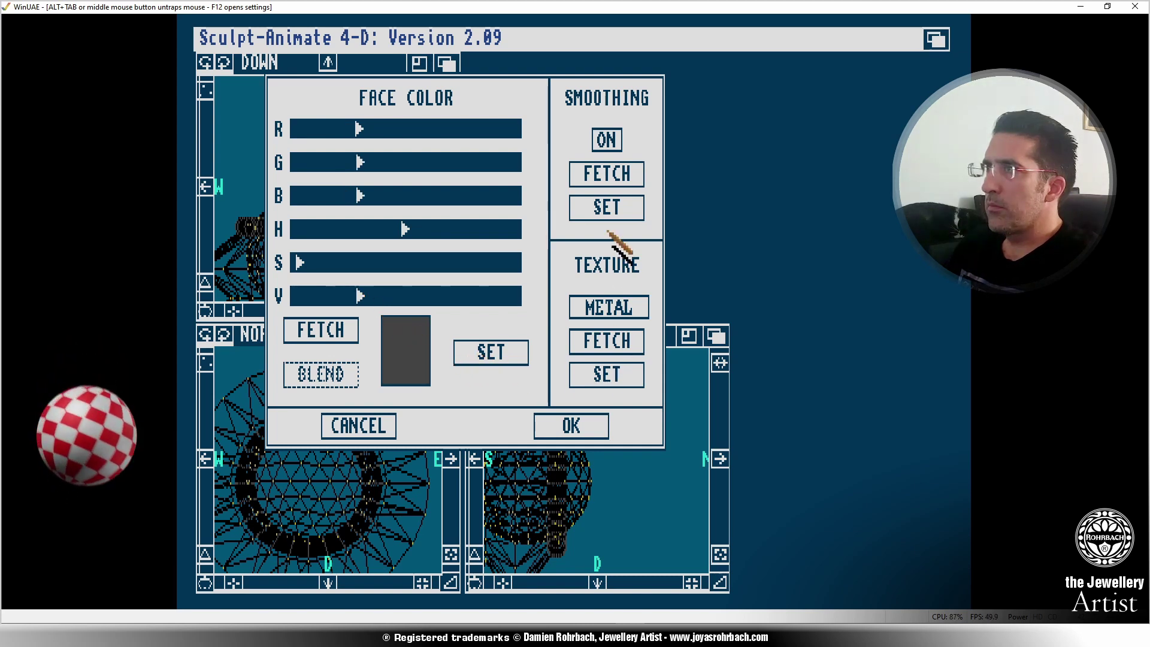
{"action": "left_click", "coordinate": [582, 436]}
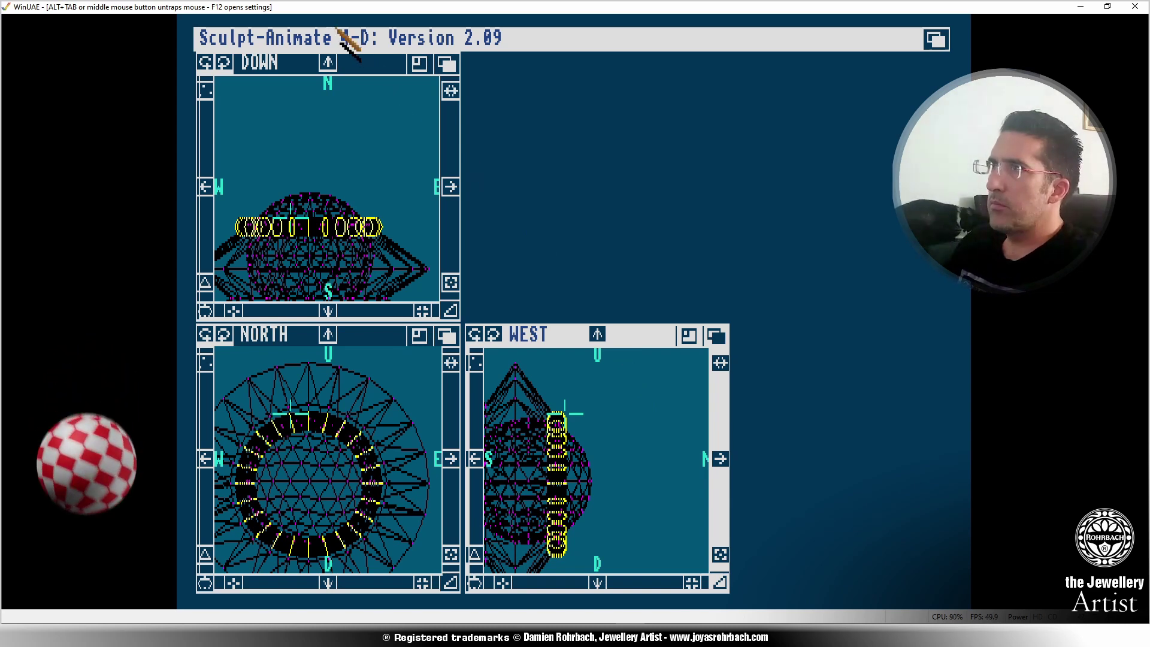
{"action": "right_click_drag", "start_coordinate": [338, 30], "coordinate": [440, 84]}
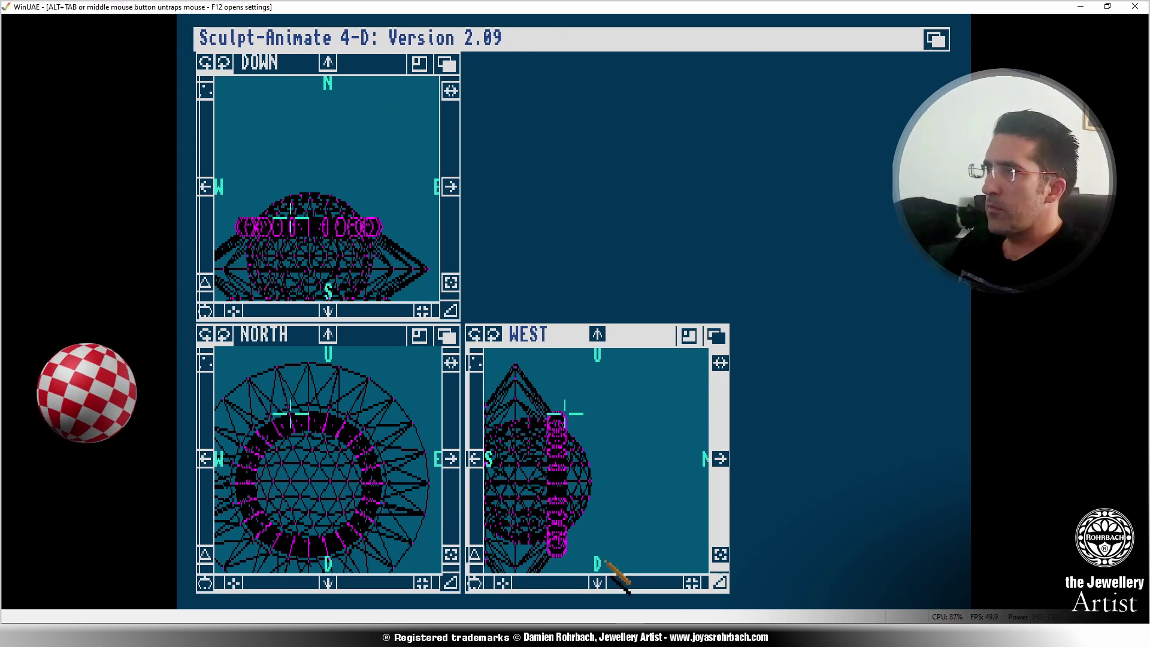
Set the world's ground type to Solid in pure red, with the whole bulb framed in the views.
{"action": "left_click", "coordinate": [718, 552]}
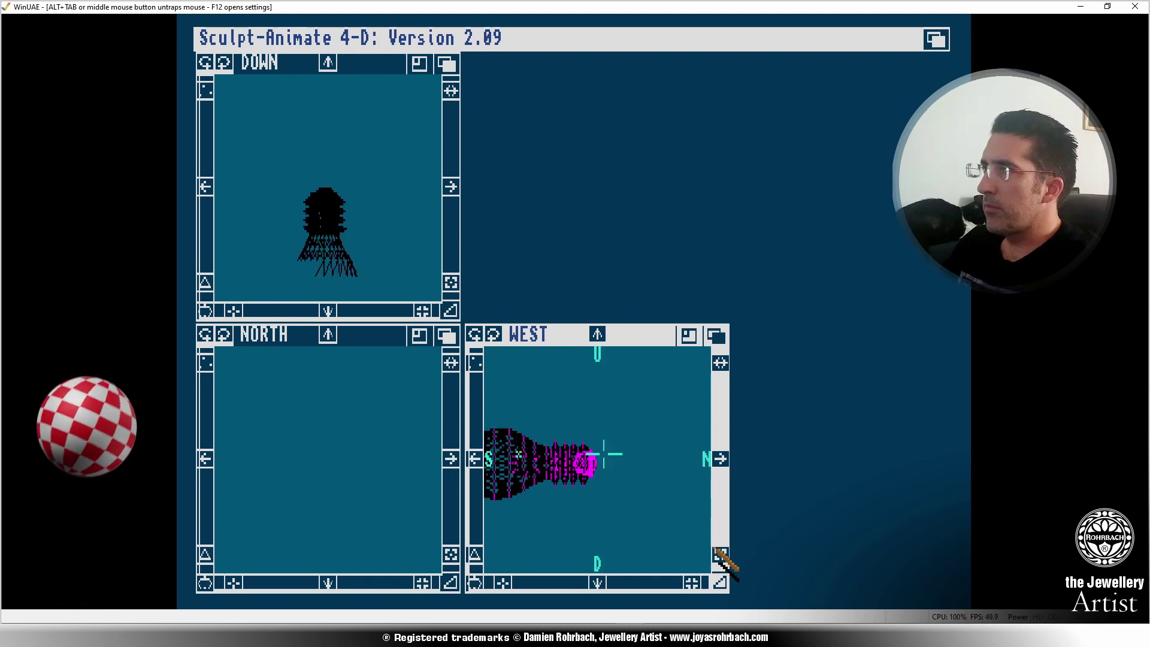
{"action": "left_click", "coordinate": [715, 549]}
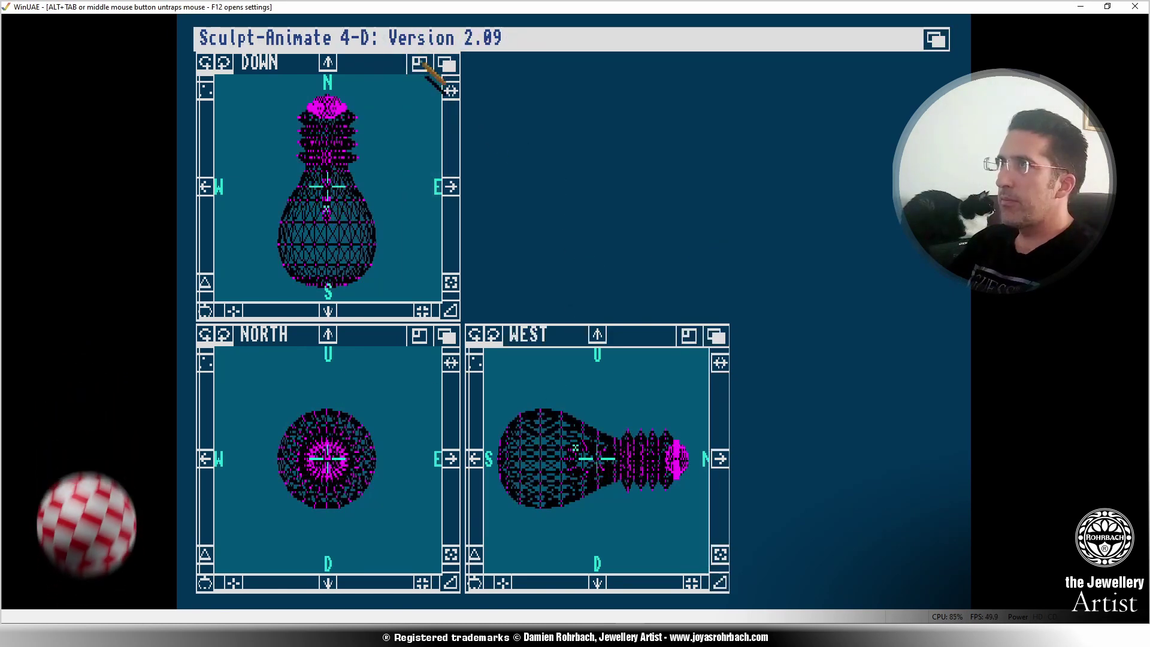
{"action": "left_click", "coordinate": [376, 59]}
{"action": "right_click_drag", "start_coordinate": [377, 60], "coordinate": [577, 184]}
{"action": "right_click_drag", "start_coordinate": [475, 74], "coordinate": [533, 79]}
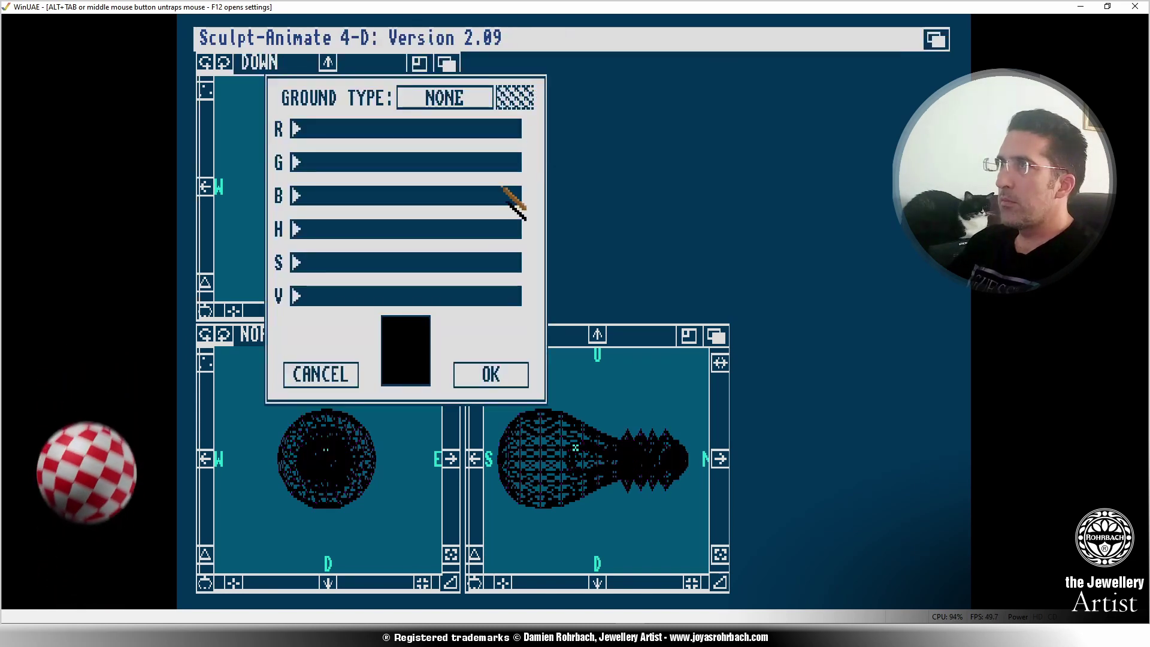
{"action": "left_click", "coordinate": [458, 103]}
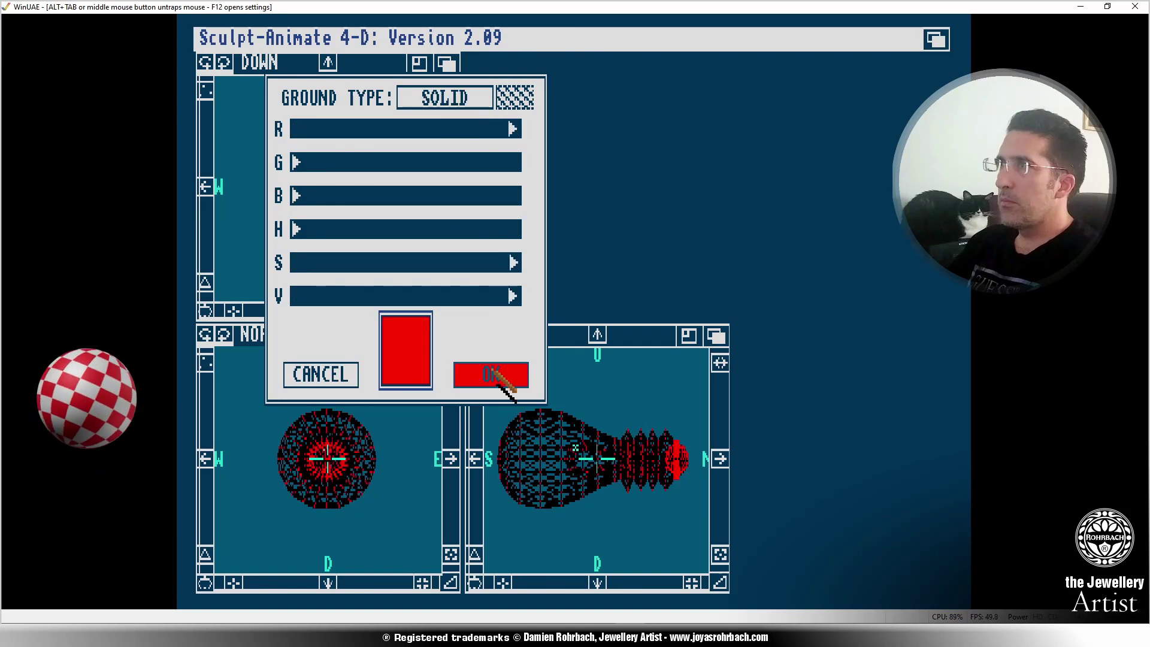
{"action": "left_click", "coordinate": [491, 375]}
Select the entire bulb and raise it in the West view so it rests on the ground line.
{"action": "right_click_drag", "start_coordinate": [431, 192], "coordinate": [405, 62]}
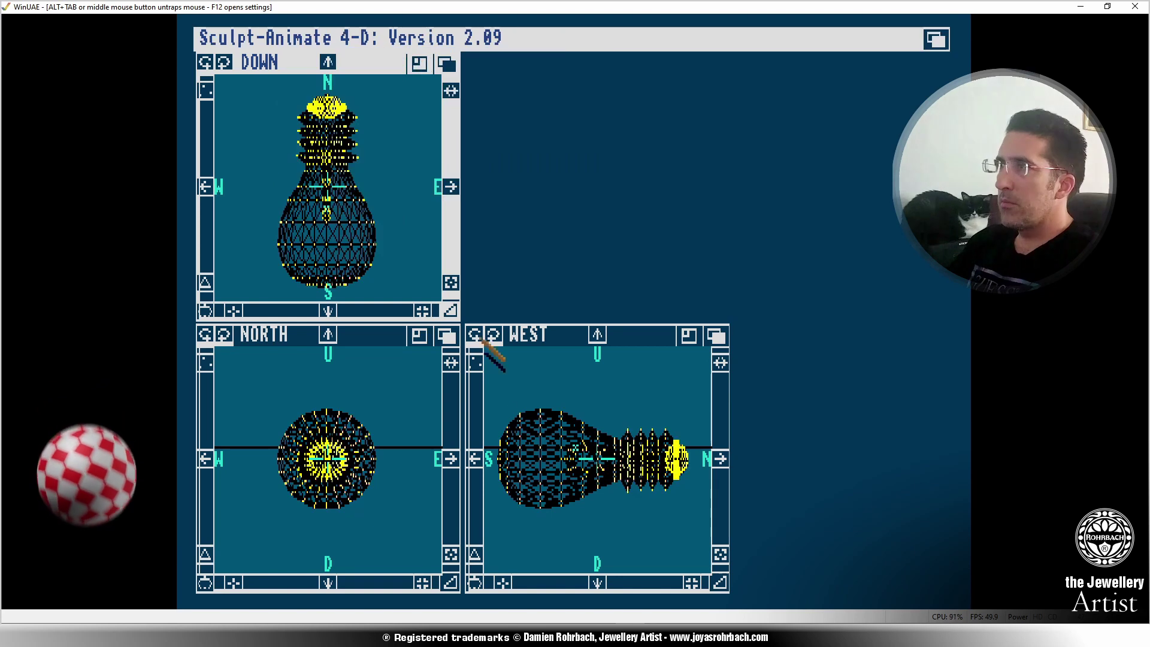
{"action": "left_click", "coordinate": [720, 556]}
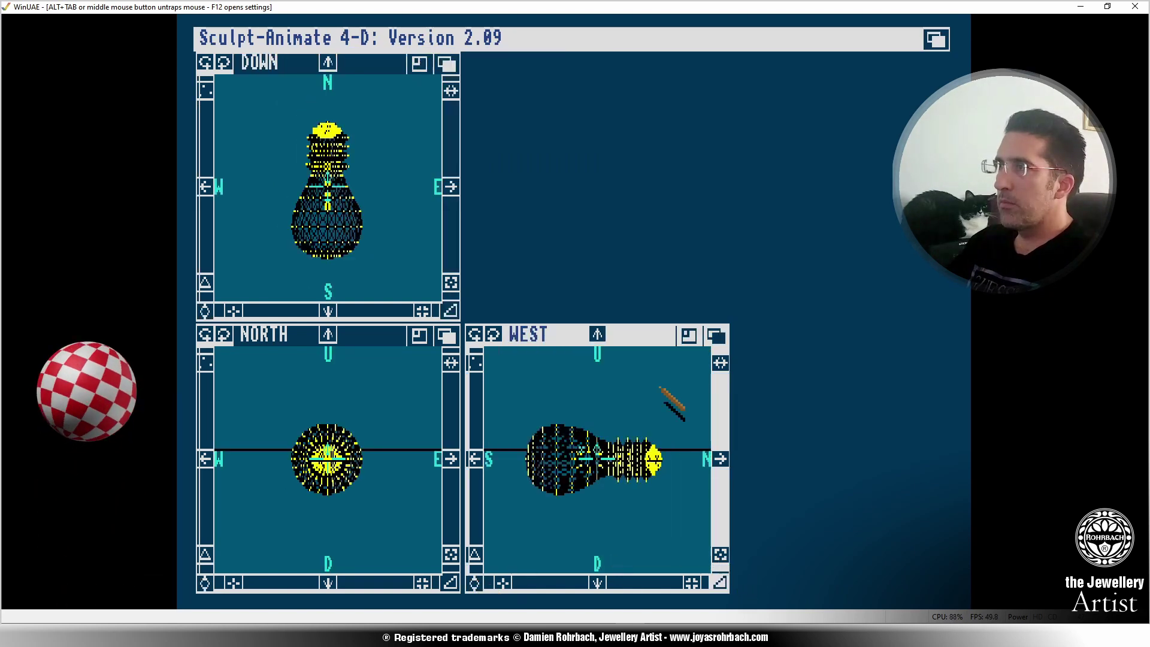
{"action": "left_click", "coordinate": [594, 405]}
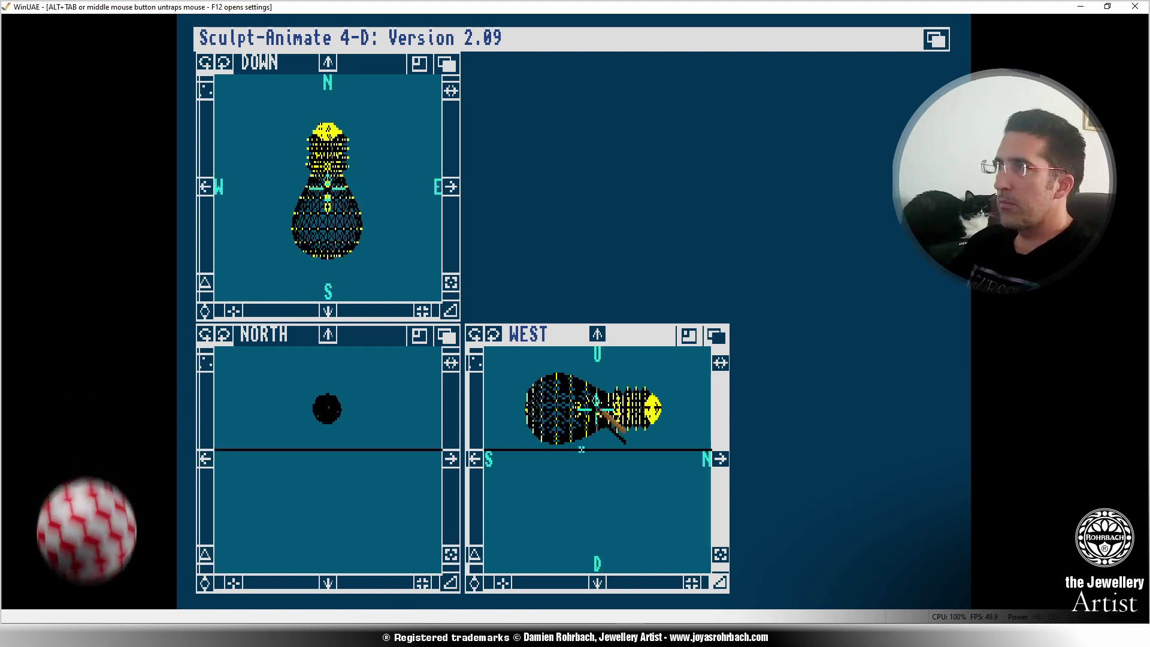
{"action": "left_click", "coordinate": [603, 415]}
{"action": "right_click", "coordinate": [603, 415]}
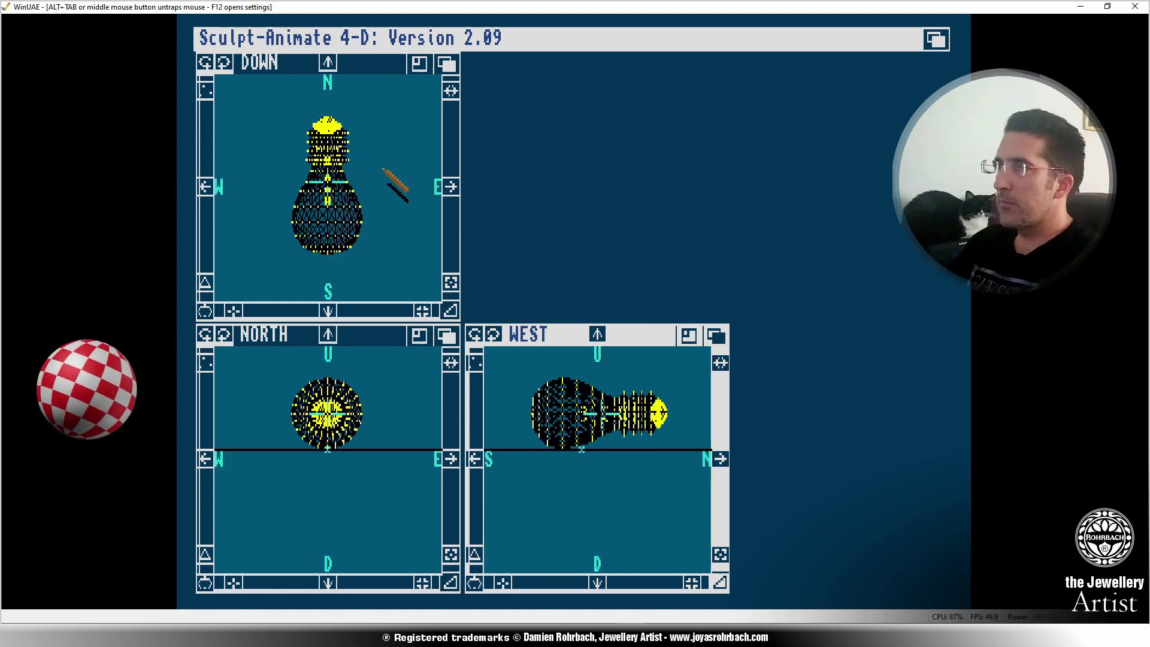
Deselect the bulb, set the observer target at its centre, and place the observer location to its northeast above the ground.
{"action": "right_click_drag", "start_coordinate": [384, 170], "coordinate": [421, 100]}
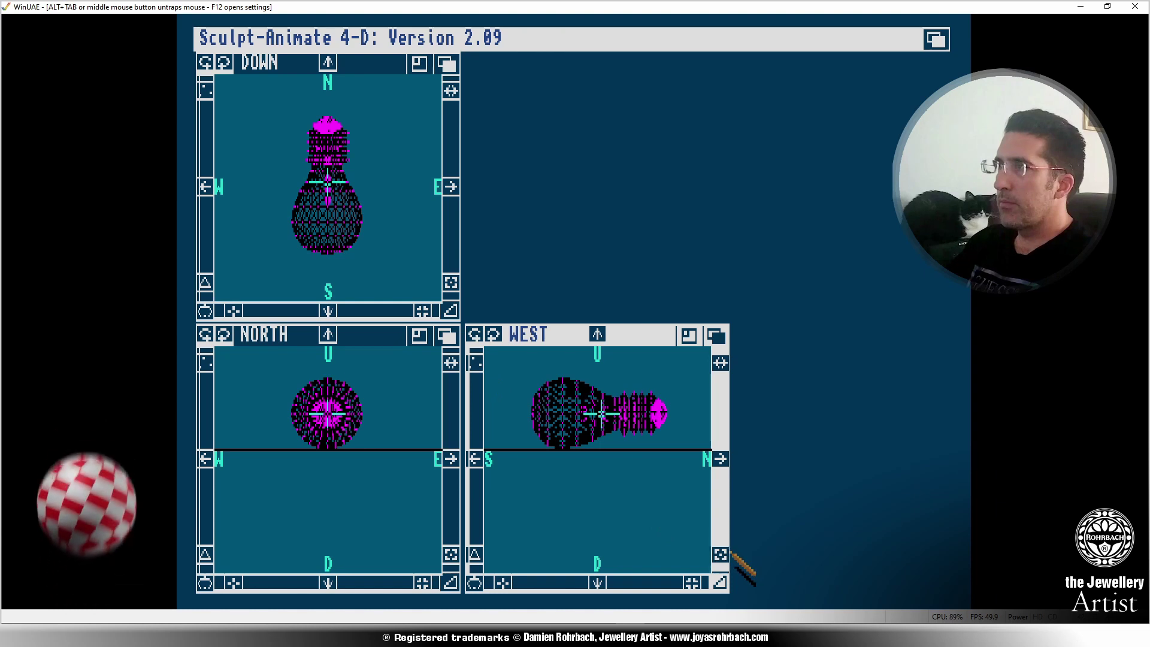
{"action": "left_click", "coordinate": [727, 555]}
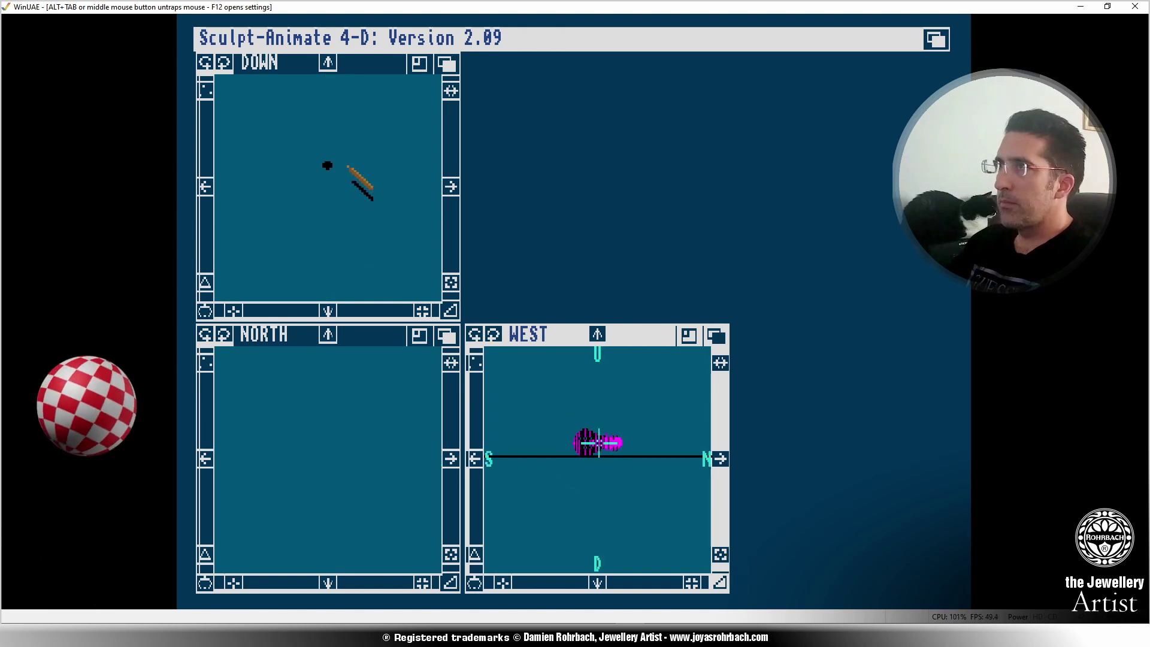
{"action": "left_click", "coordinate": [371, 168]}
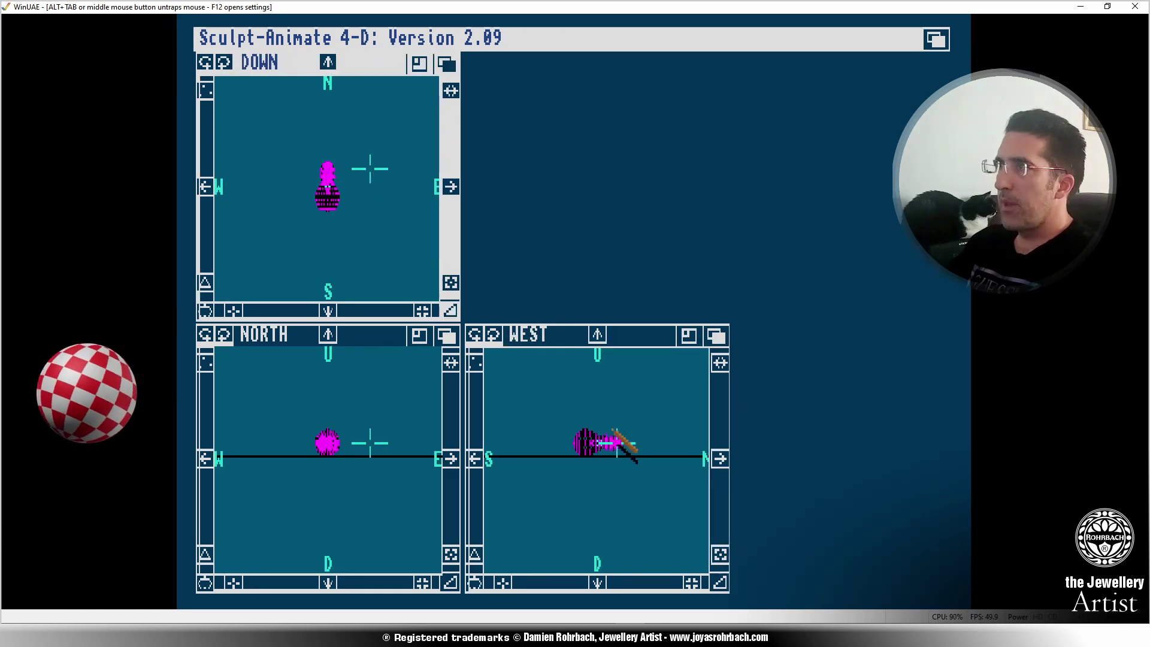
{"action": "left_click", "coordinate": [609, 401]}
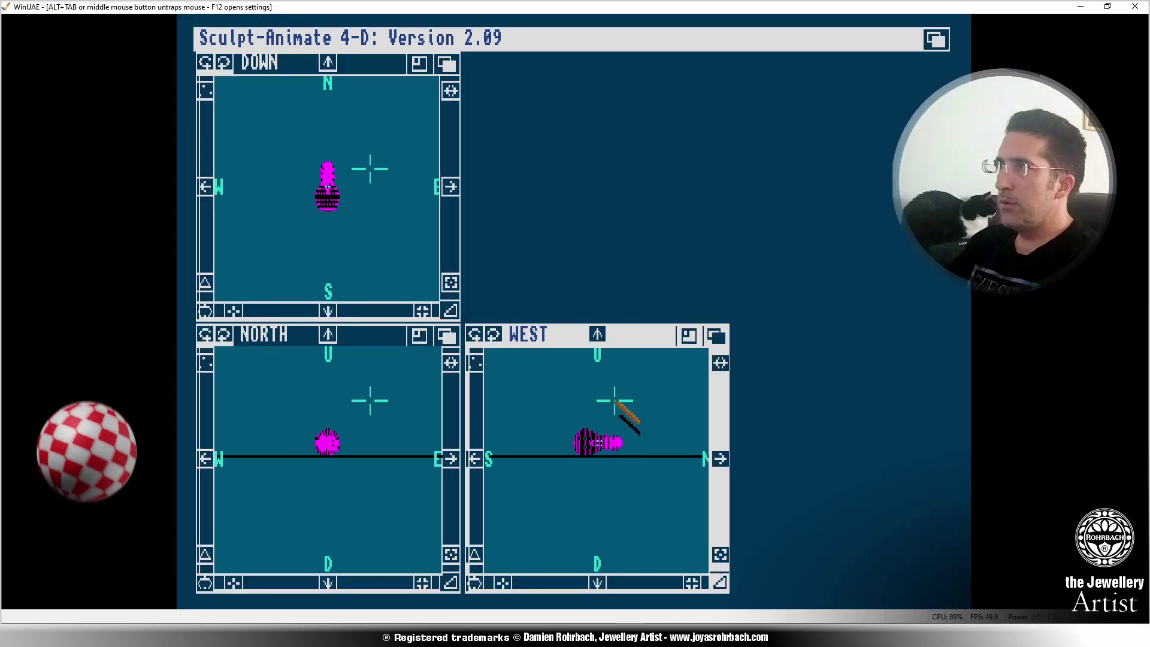
{"action": "right_click_drag", "start_coordinate": [385, 35], "coordinate": [442, 85]}
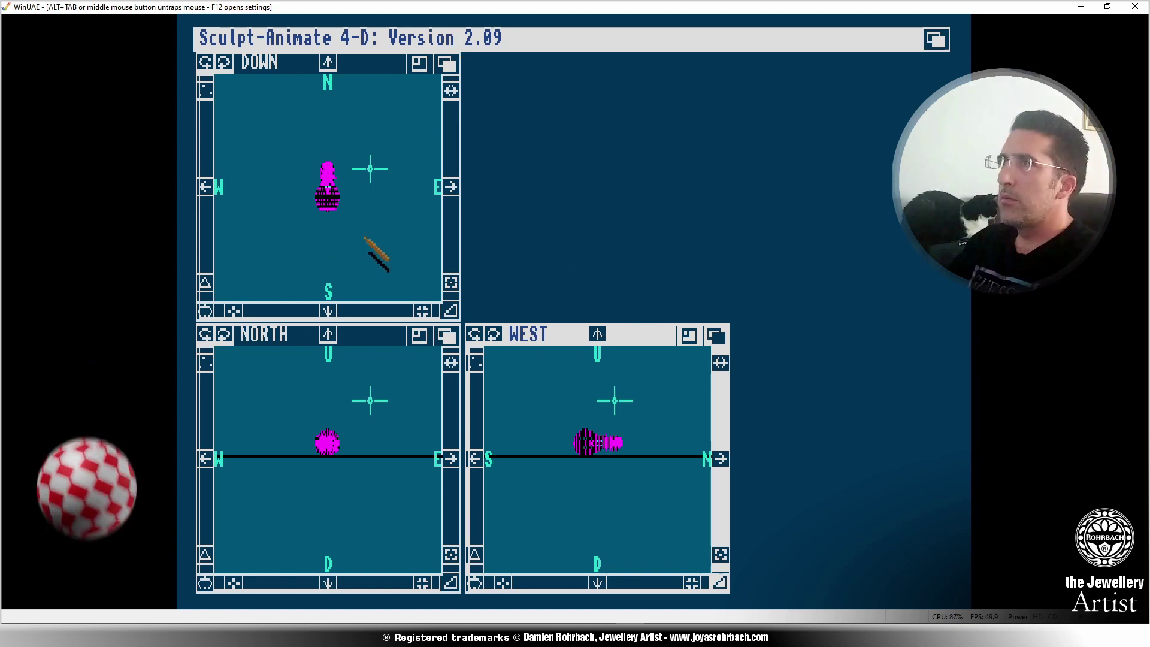
Add a lamp southeast of the bulb, slightly higher than the observer location.
{"action": "left_click", "coordinate": [345, 231]}
{"action": "left_click", "coordinate": [345, 378]}
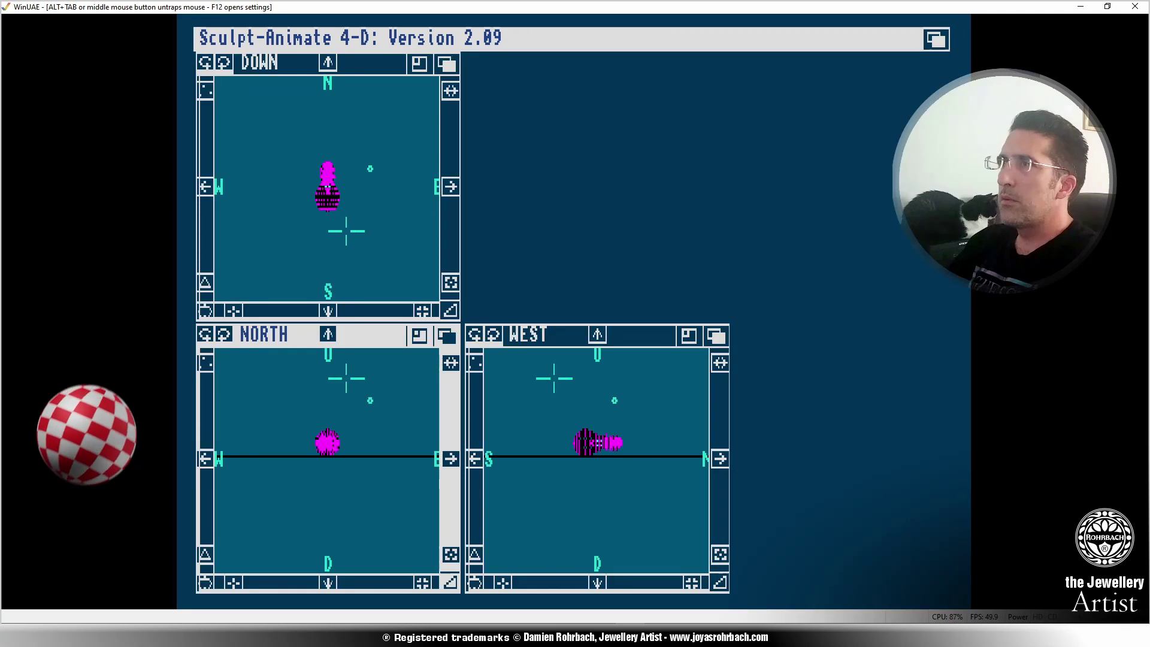
{"action": "right_click_drag", "start_coordinate": [427, 40], "coordinate": [312, 166]}
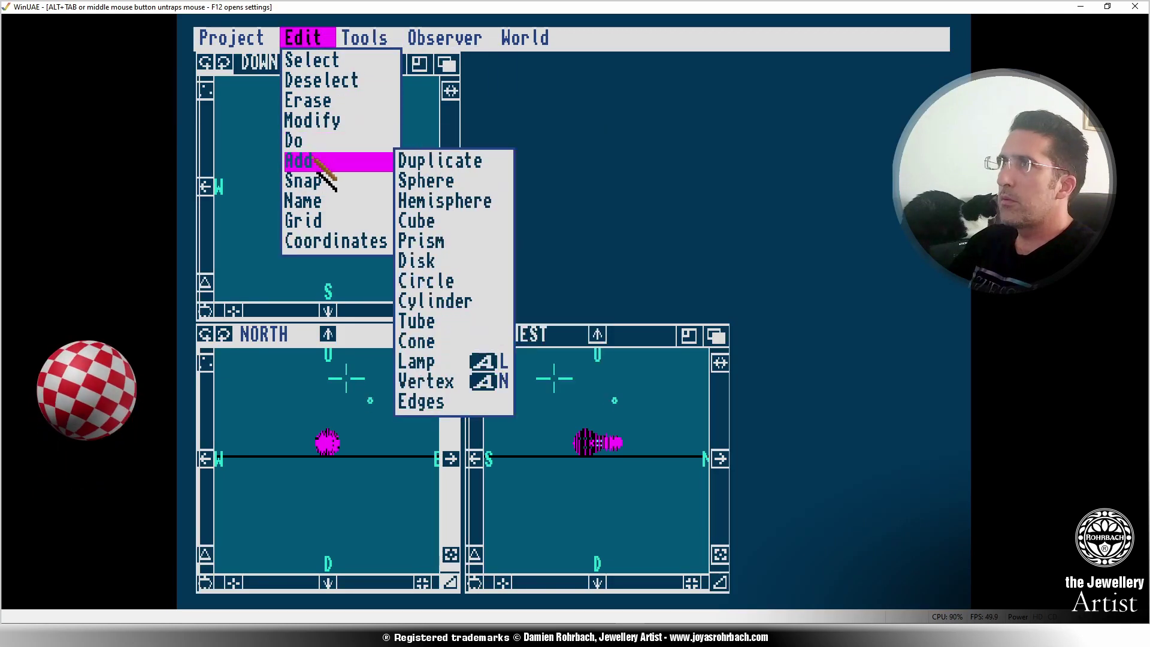
{"action": "right_click_drag", "start_coordinate": [442, 165], "coordinate": [428, 358]}
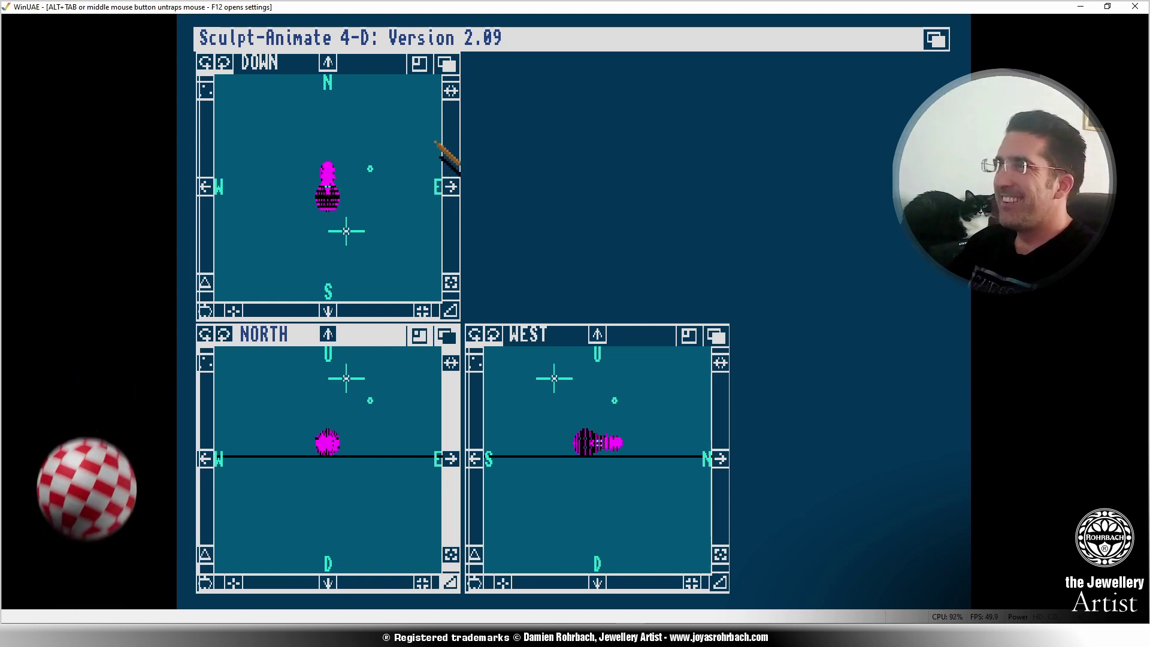
Configure the observer's rendering options for the bulb image.
{"action": "right_click_drag", "start_coordinate": [439, 125], "coordinate": [444, 36]}
{"action": "right_click_drag", "start_coordinate": [453, 66], "coordinate": [583, 227]}
{"action": "right_click_drag", "start_coordinate": [489, 30], "coordinate": [611, 268]}
{"action": "right_click_drag", "start_coordinate": [461, 28], "coordinate": [569, 226]}
{"action": "right_click_drag", "start_coordinate": [480, 102], "coordinate": [555, 237]}
{"action": "mouse_move", "coordinate": [443, 36]}
{"action": "right_mouse_down"}
{"action": "mouse_move", "coordinate": [425, 33]}
{"action": "mouse_move", "coordinate": [436, 33]}
{"action": "right_mouse_up"}
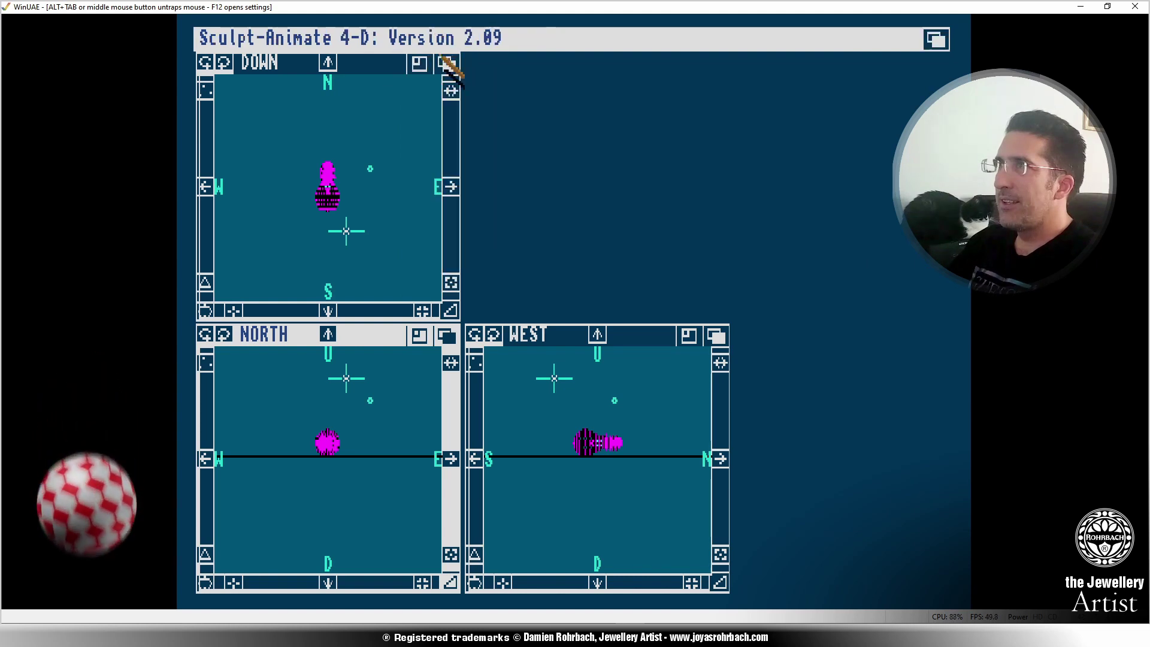
{"action": "middle_click", "coordinate": [527, 324]}
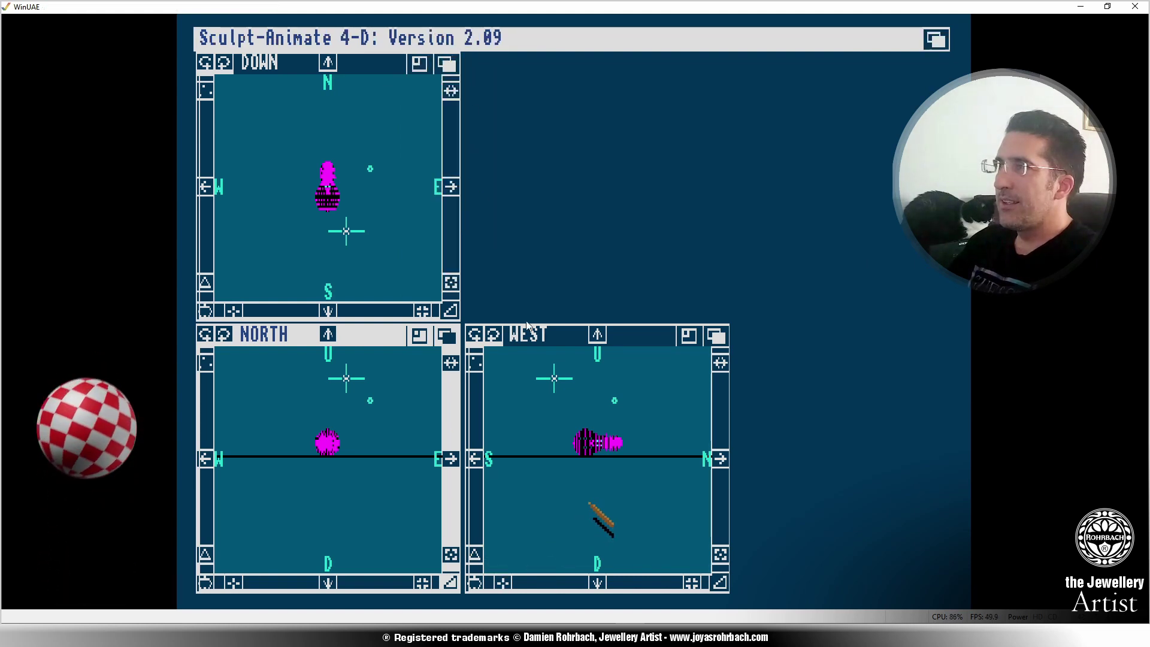
{"action": "left_click", "coordinate": [571, 282]}
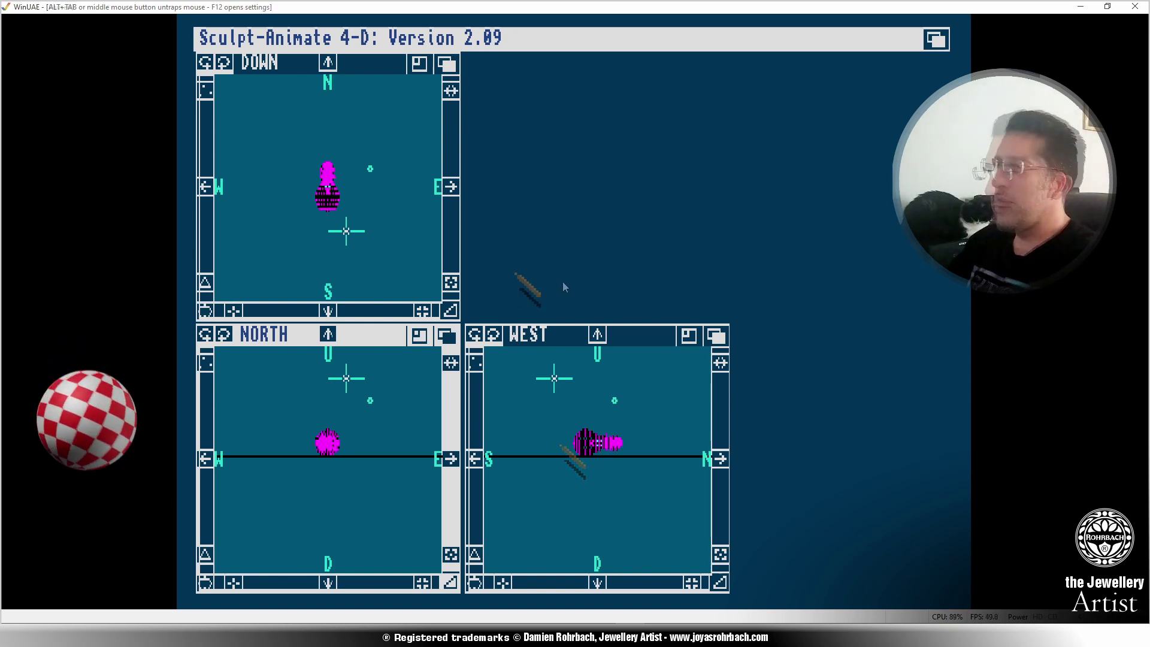
{"action": "left_click", "coordinate": [567, 337]}
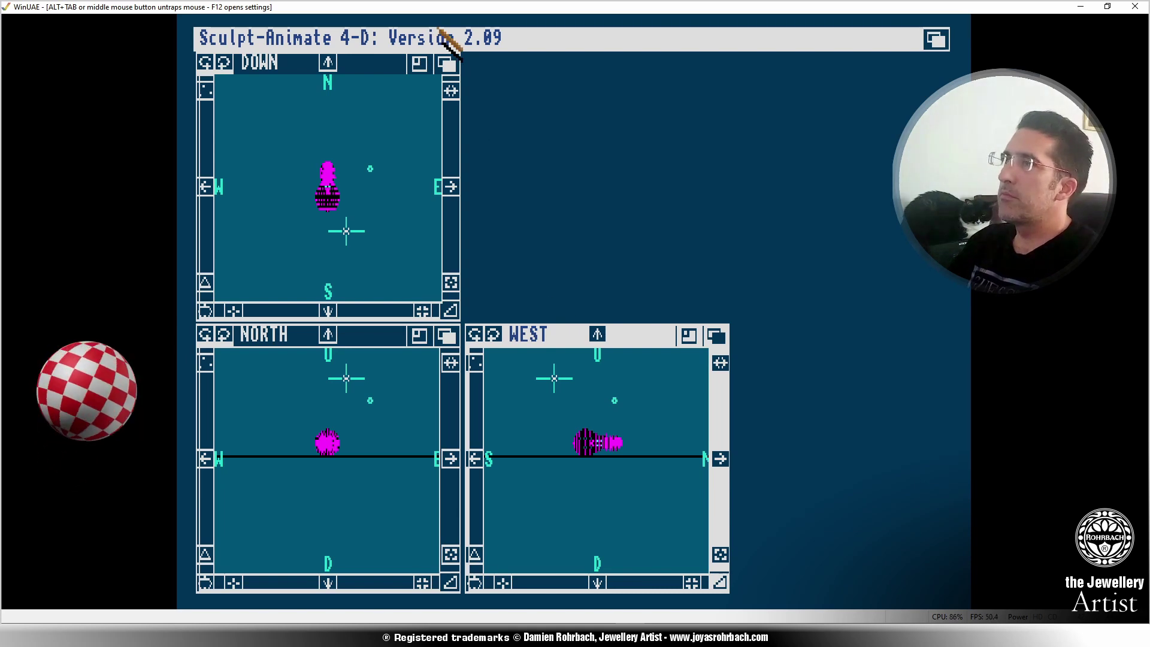
Render the bulb scene from the observer's viewpoint and return to the modelling views.
{"action": "right_click_drag", "start_coordinate": [439, 29], "coordinate": [589, 203]}
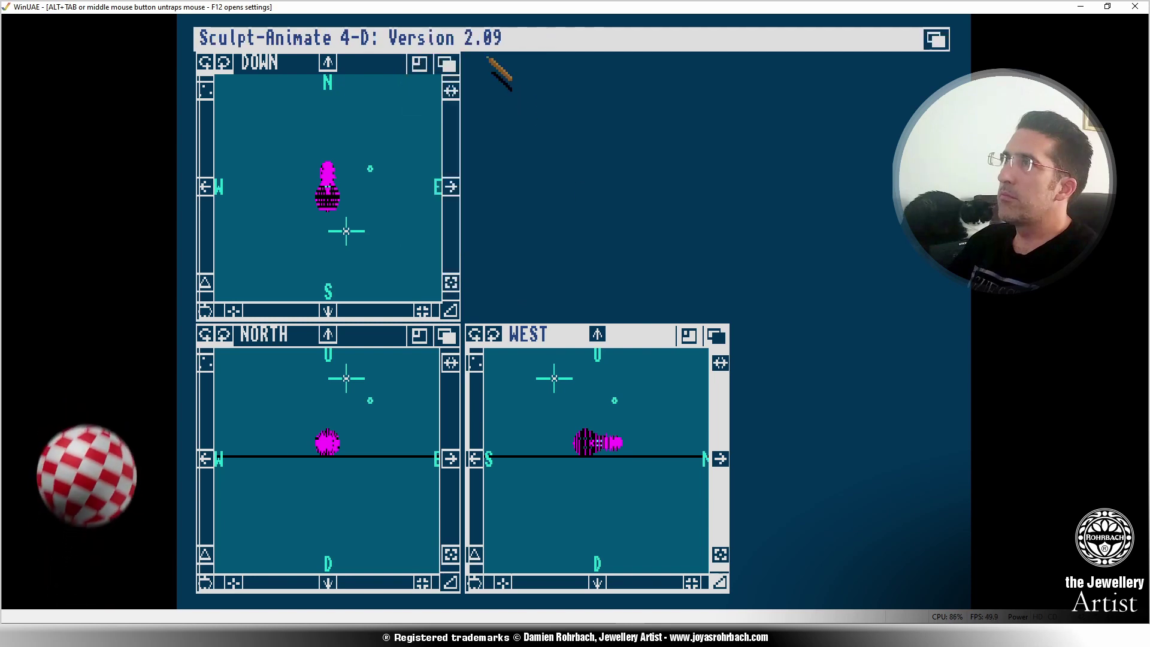
{"action": "right_click_drag", "start_coordinate": [443, 36], "coordinate": [455, 218]}
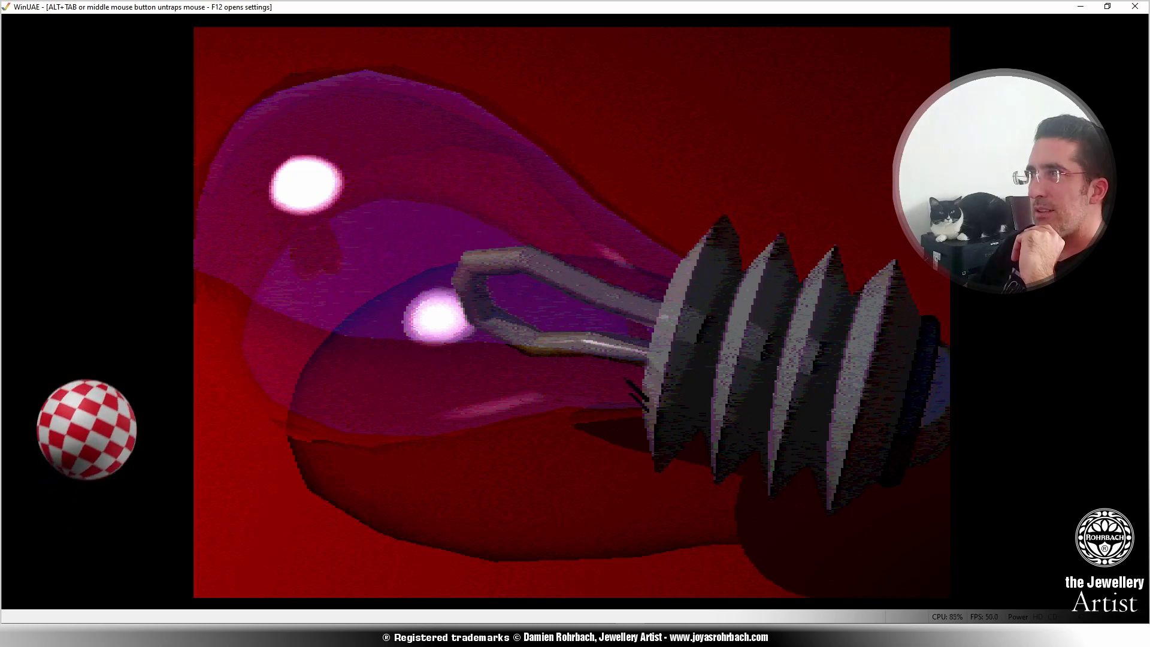
{"action": "left_click", "coordinate": [624, 379]}
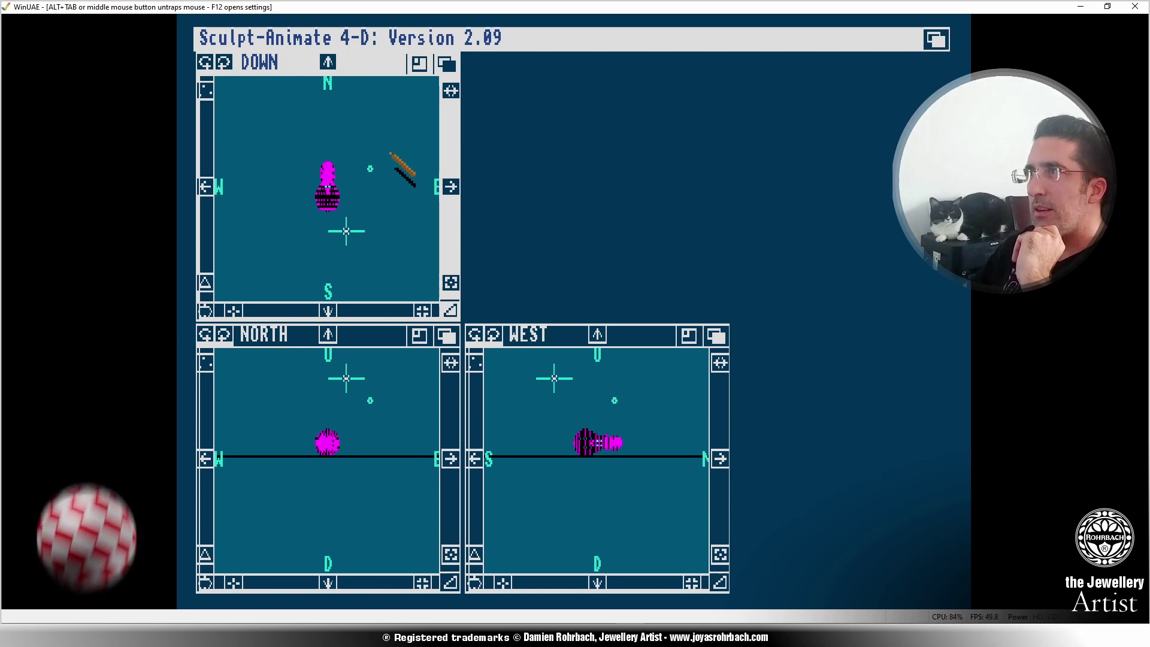
Move the observer location farther northeast of the bulb, keeping it high above the ground.
{"action": "left_click", "coordinate": [390, 153]}
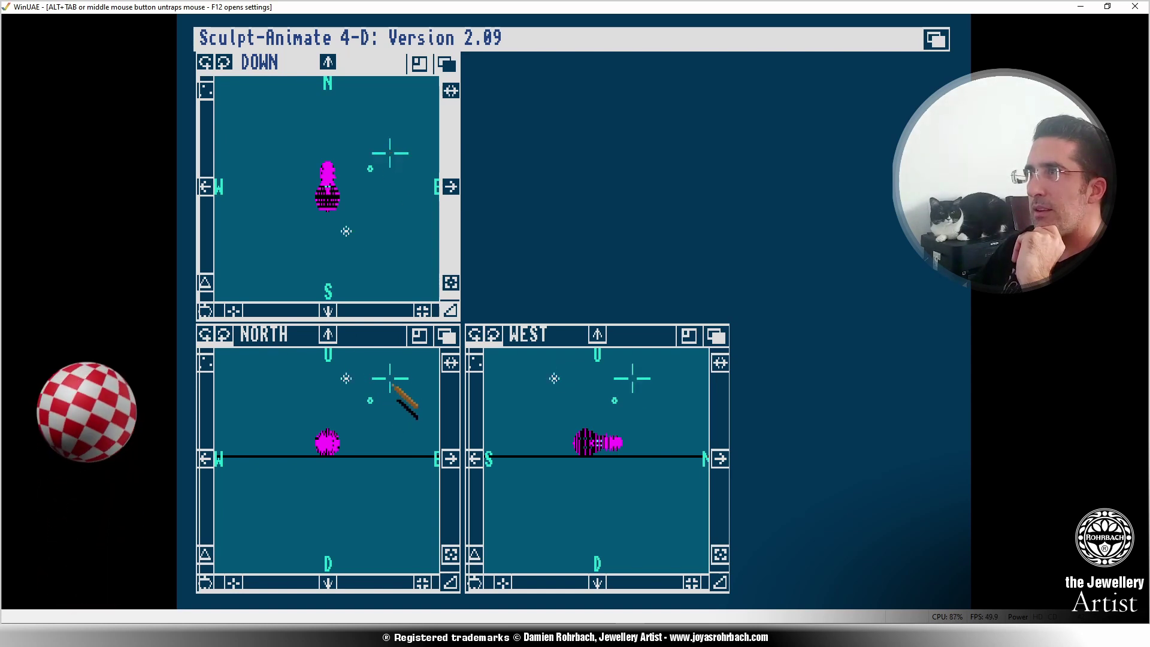
{"action": "left_click", "coordinate": [392, 380]}
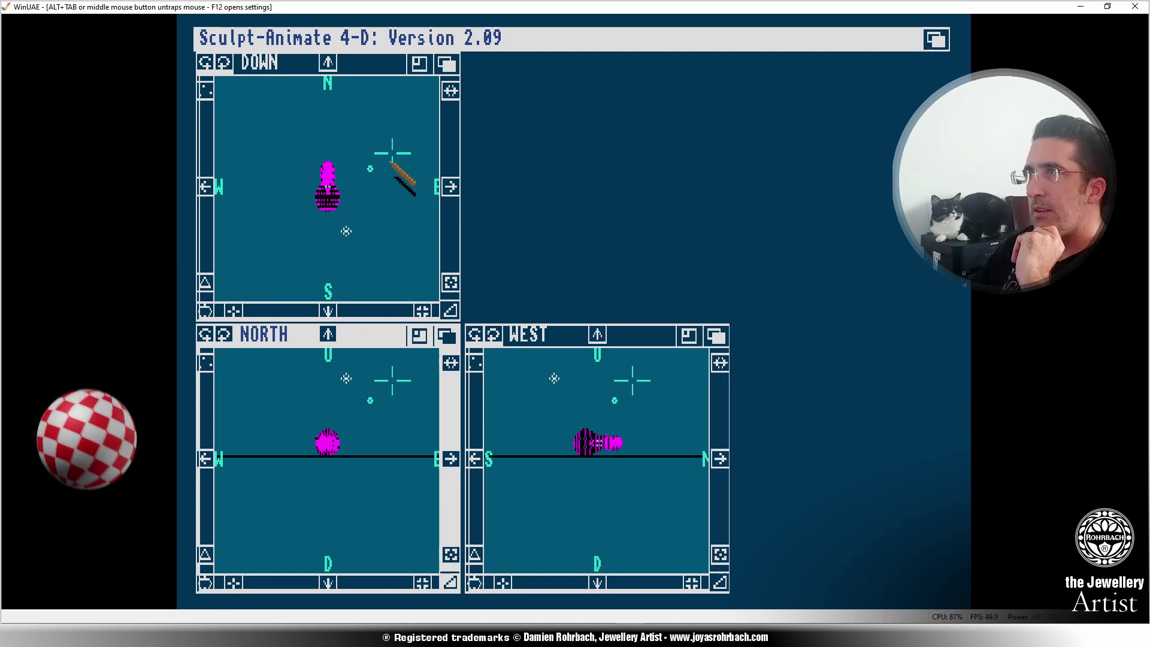
{"action": "left_click", "coordinate": [392, 153]}
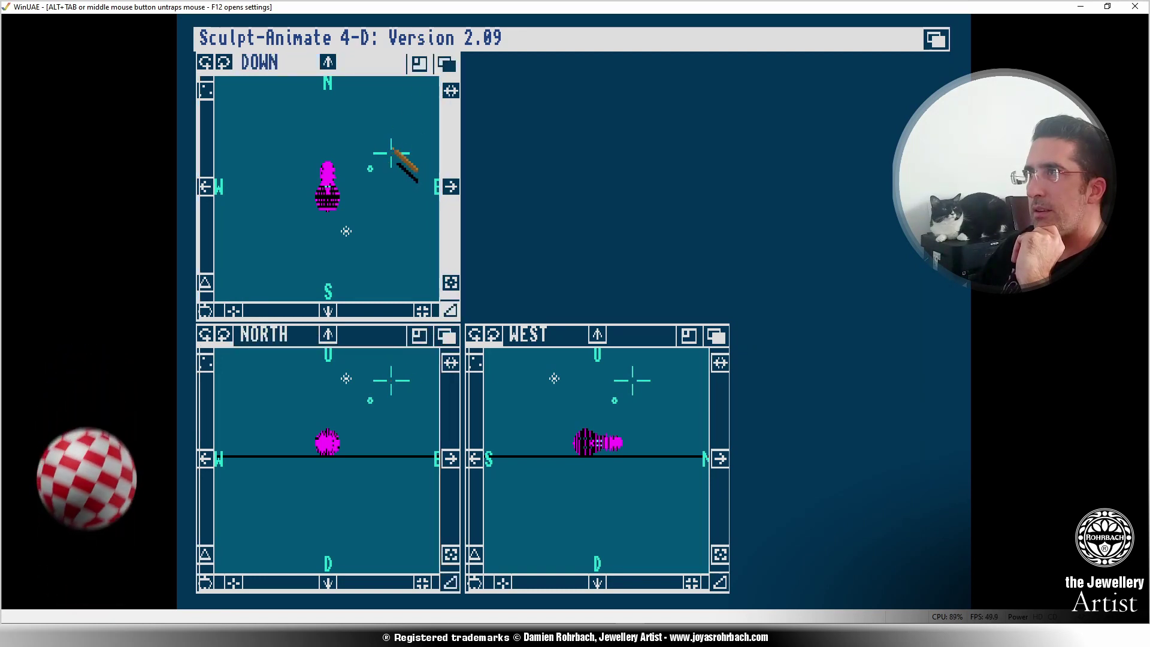
{"action": "left_click", "coordinate": [396, 151]}
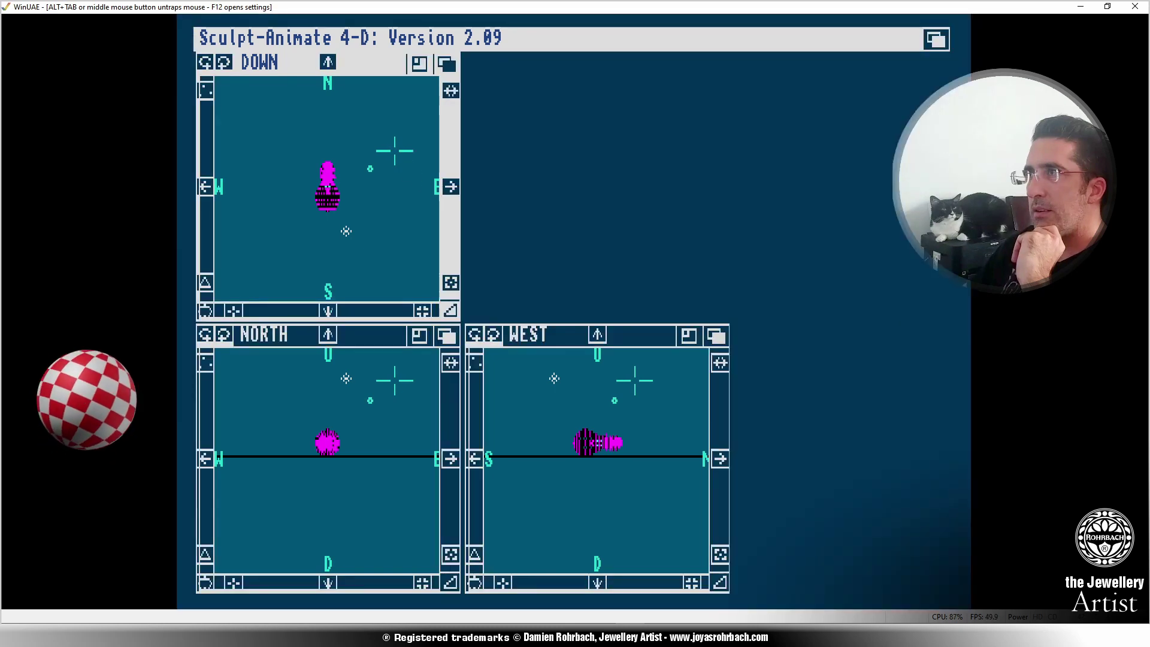
{"action": "right_click_drag", "start_coordinate": [428, 57], "coordinate": [464, 80]}
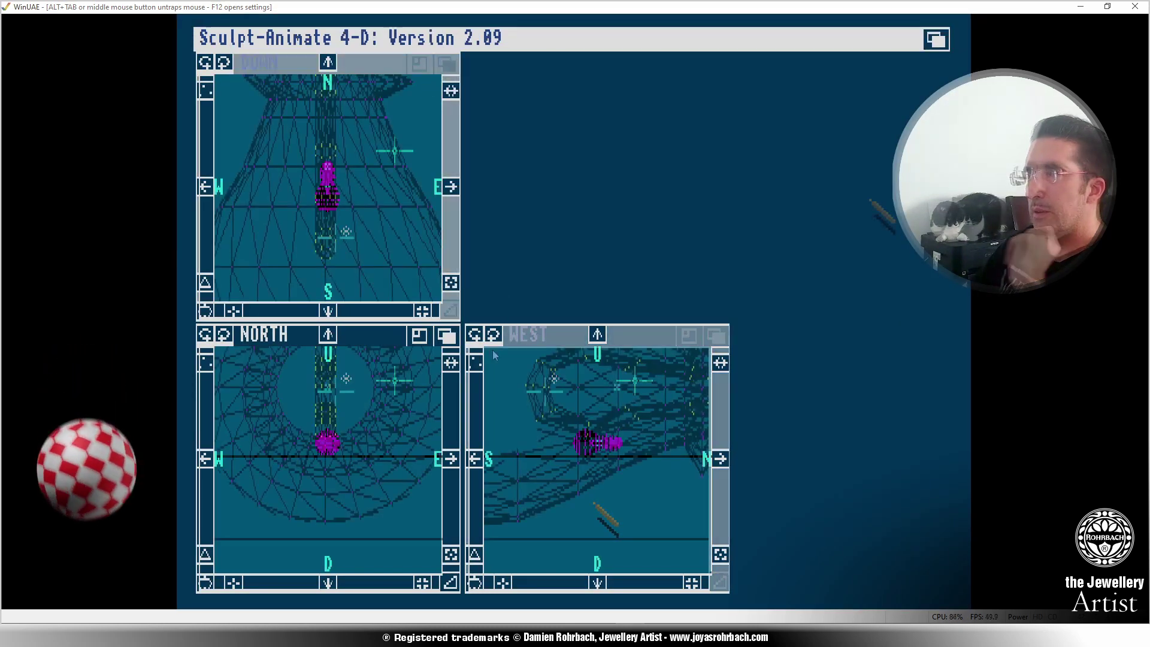
Render the finished light bulb with its filament from the observer's viewpoint and return to the modelling views.
{"action": "left_click", "coordinate": [870, 200]}
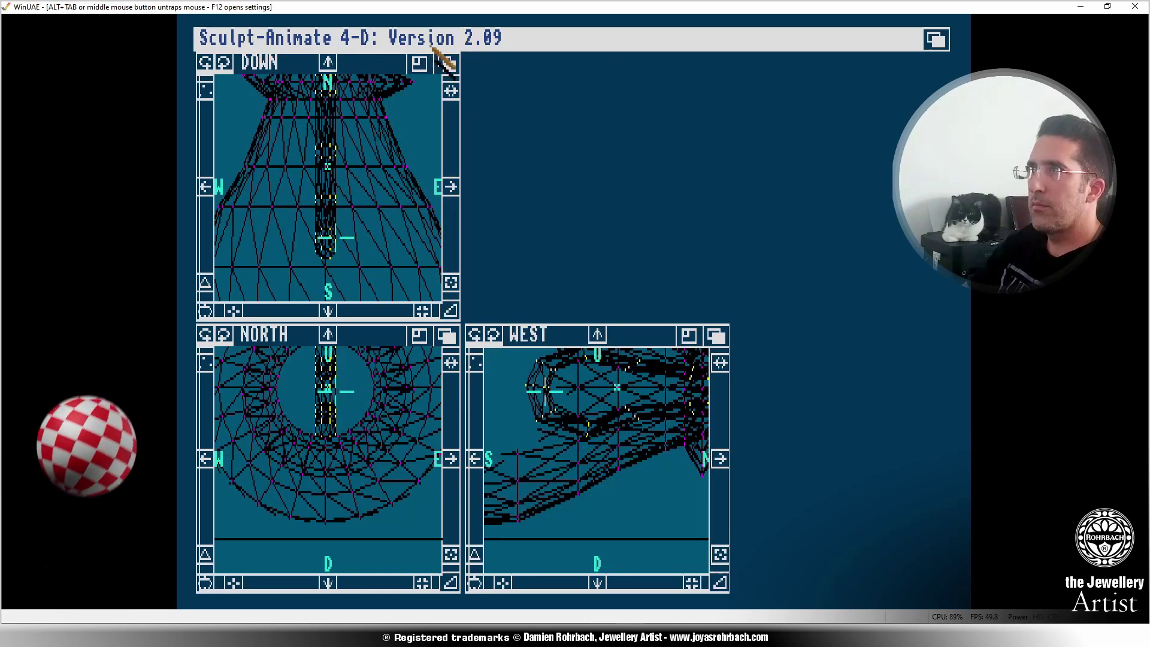
{"action": "left_click", "coordinate": [388, 60]}
{"action": "right_click_drag", "start_coordinate": [388, 59], "coordinate": [444, 222]}
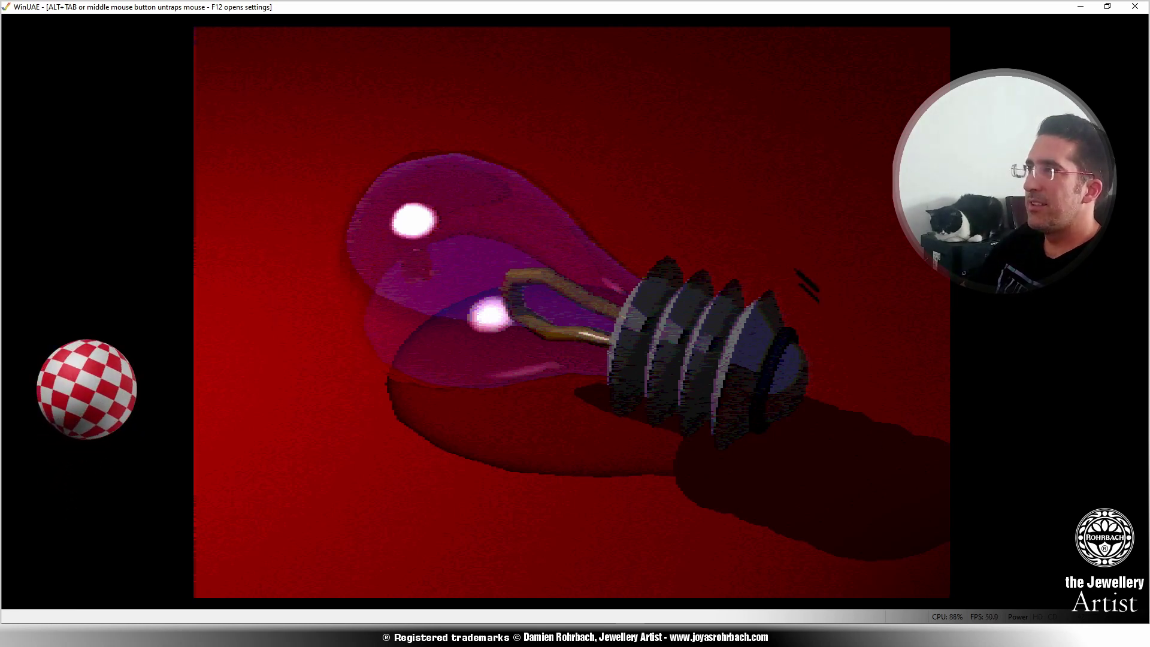
{"action": "left_click", "coordinate": [806, 286]}
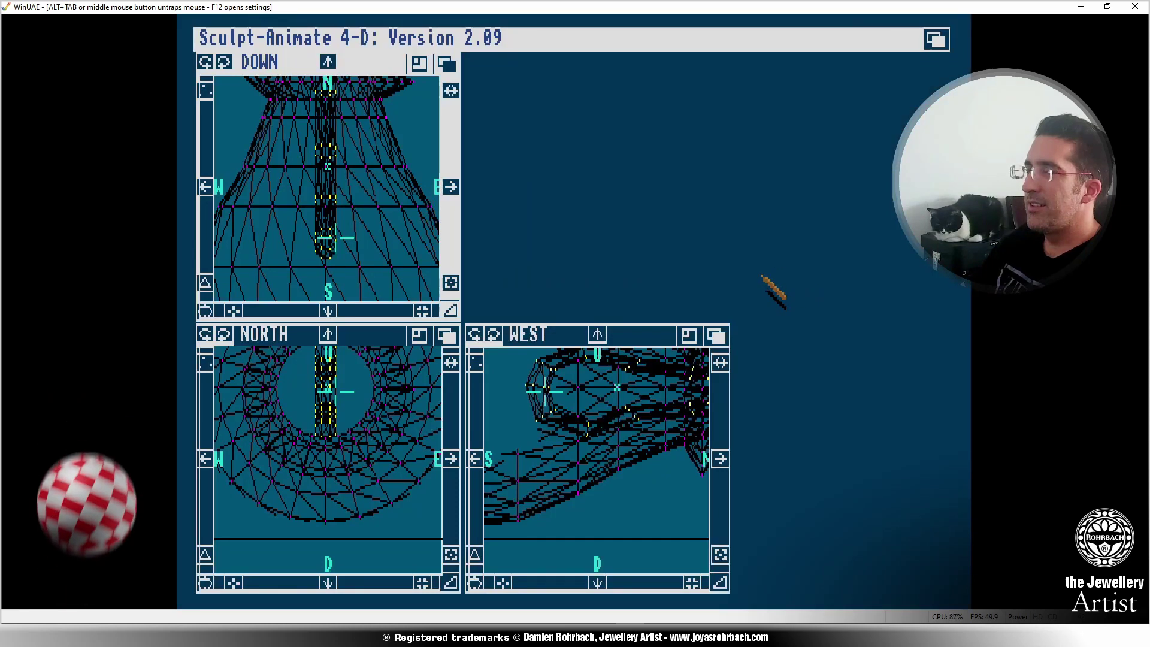
Select all vertices of the bulb, fit the whole model in the views, and place the cursor east of the bulb, above it.
{"action": "right_click_drag", "start_coordinate": [311, 78], "coordinate": [408, 60]}
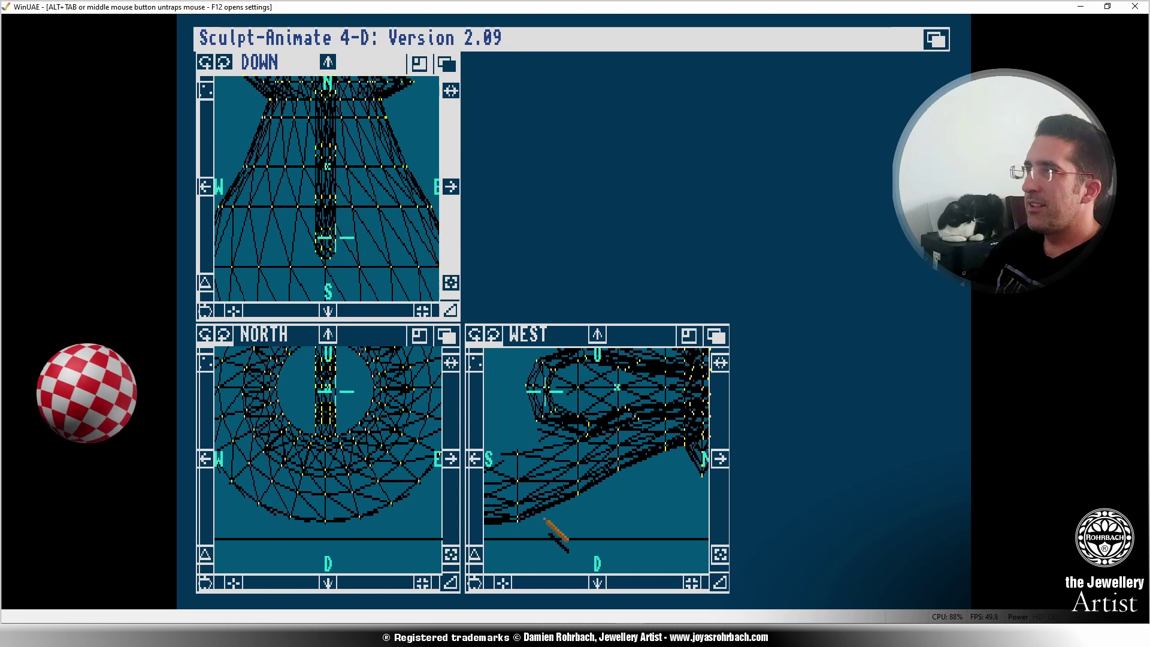
{"action": "left_click", "coordinate": [717, 555]}
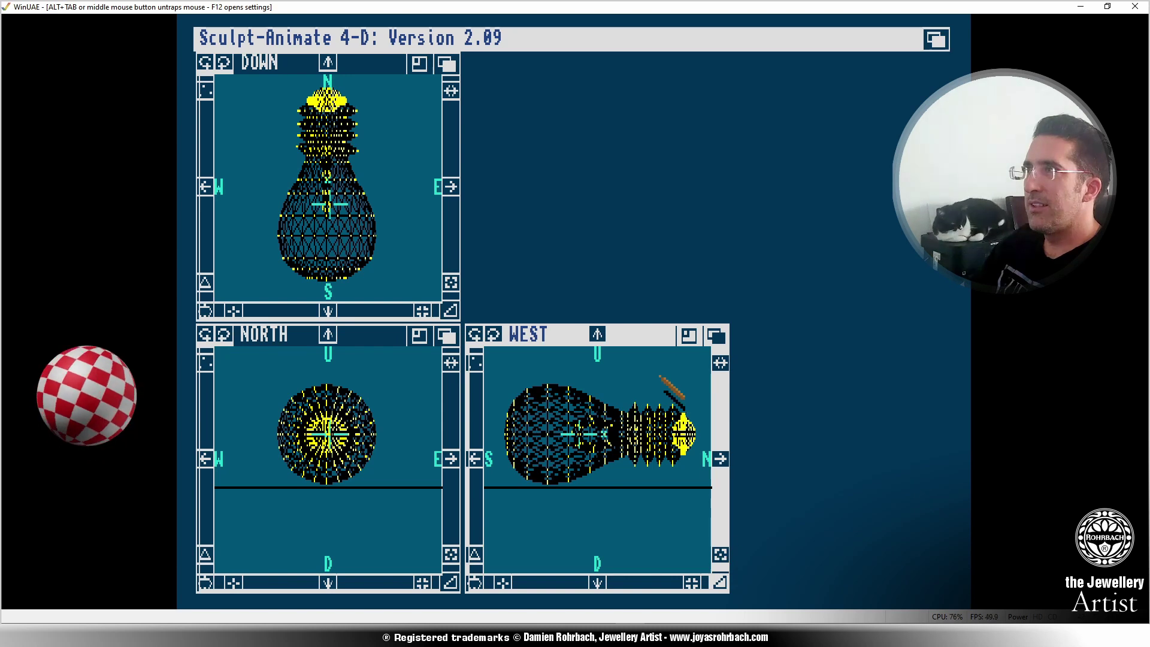
{"action": "left_click", "coordinate": [400, 161]}
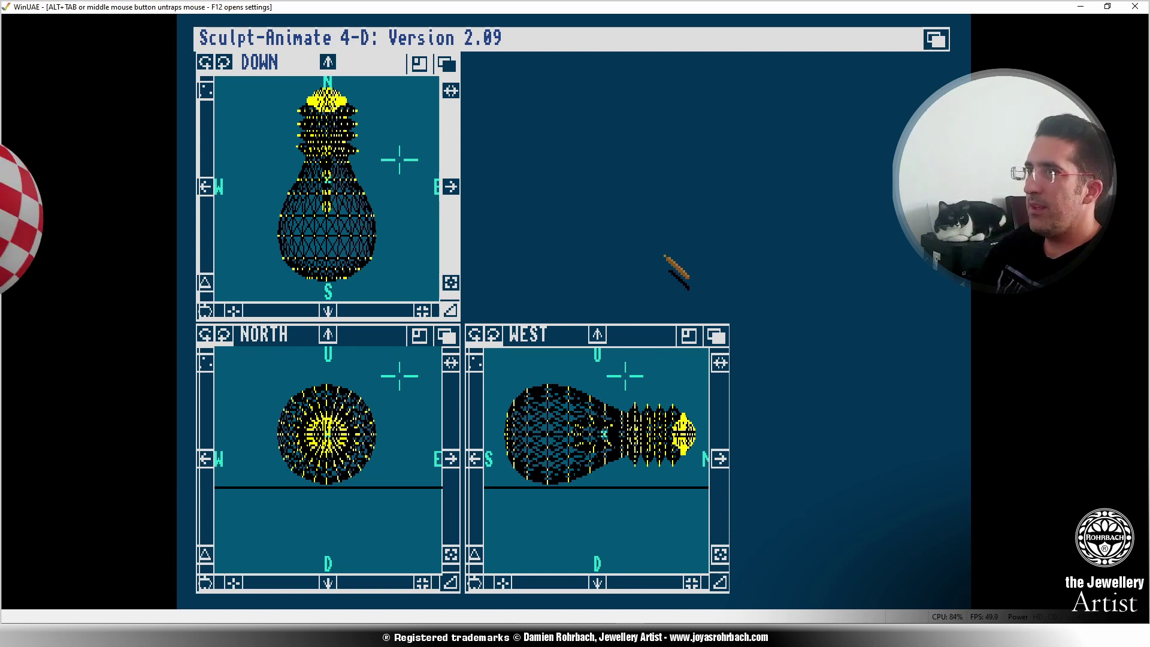
{"action": "middle_click", "coordinate": [697, 252]}
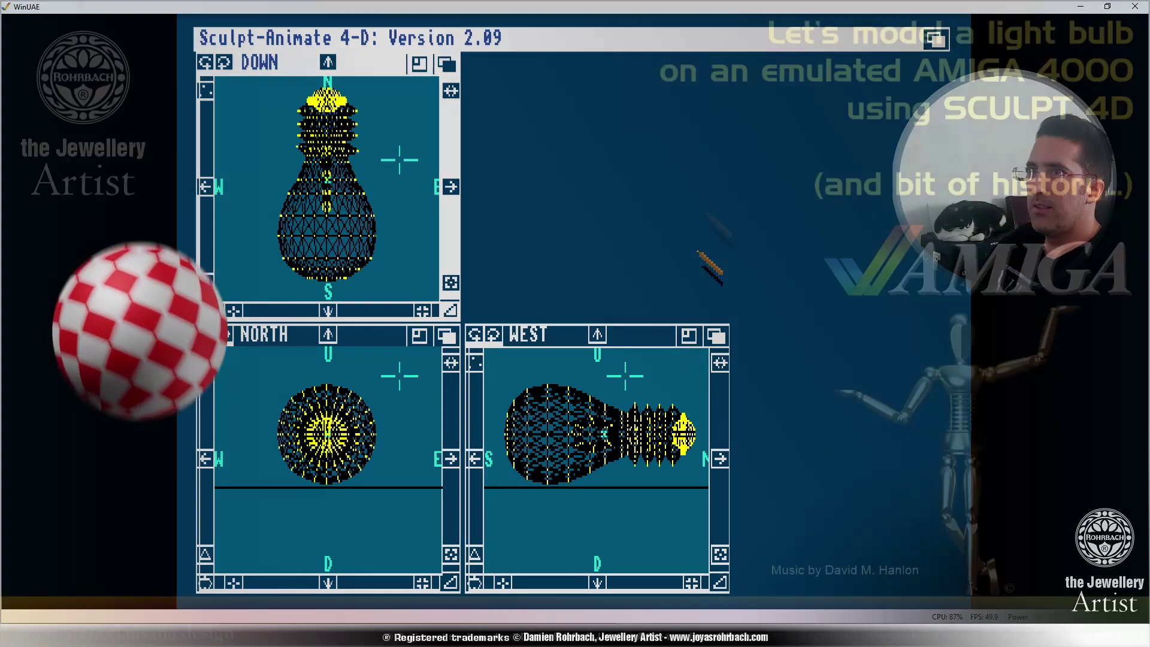